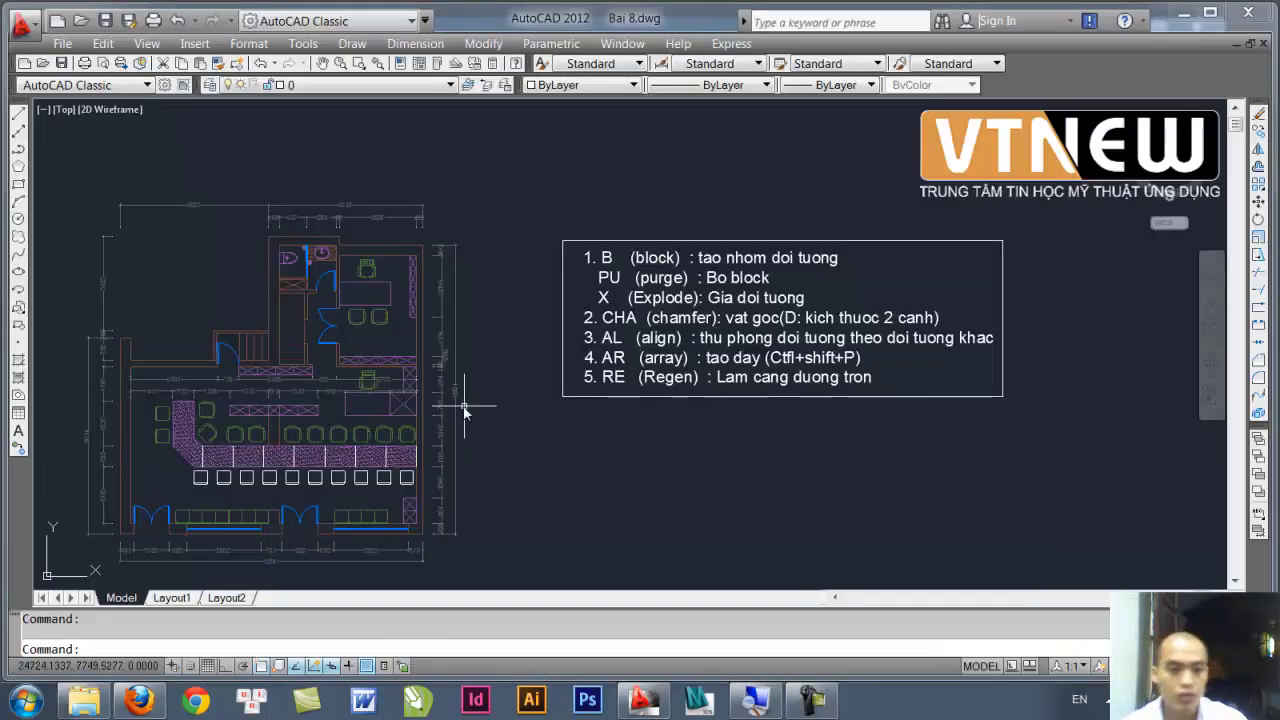
- Zoom and pan around the floor plan until the B, PU, X, CHA, AL, AR, RE command note is fully visible
scroll(466, 409, up, 2)
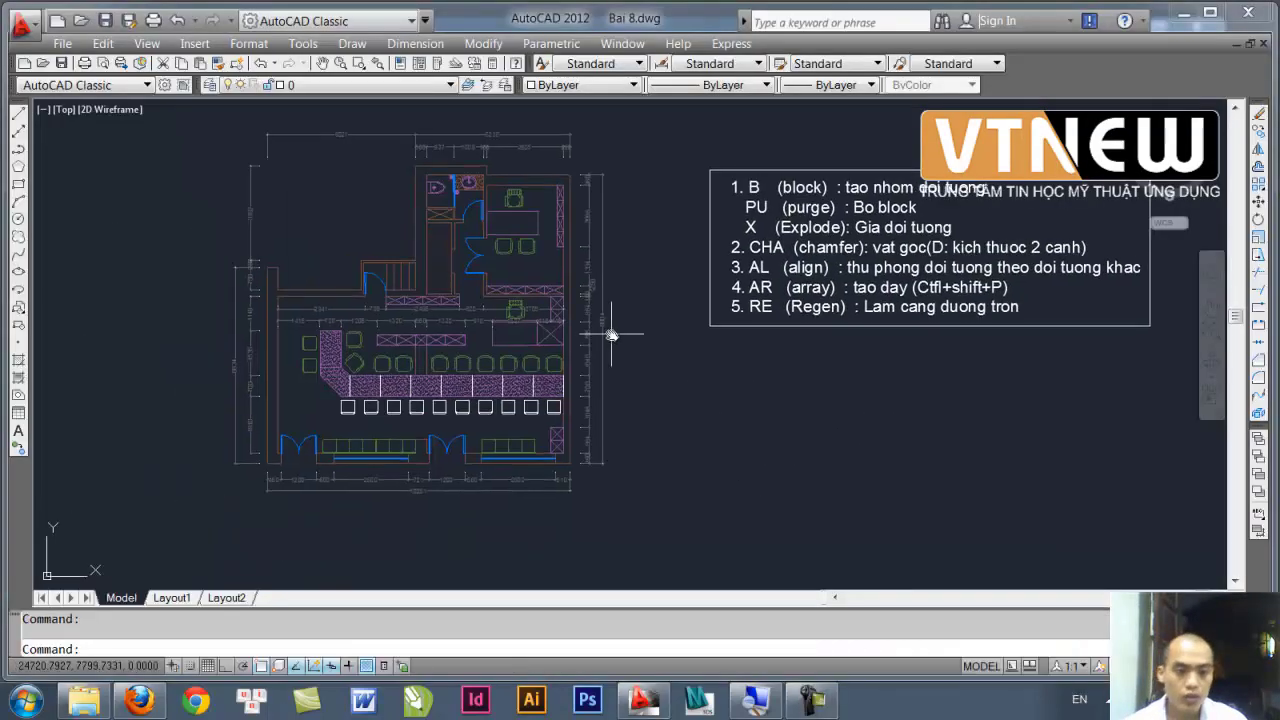
scroll(537, 330, up, 2)
scroll(560, 340, up, 1)
scroll(643, 277, up, 2)
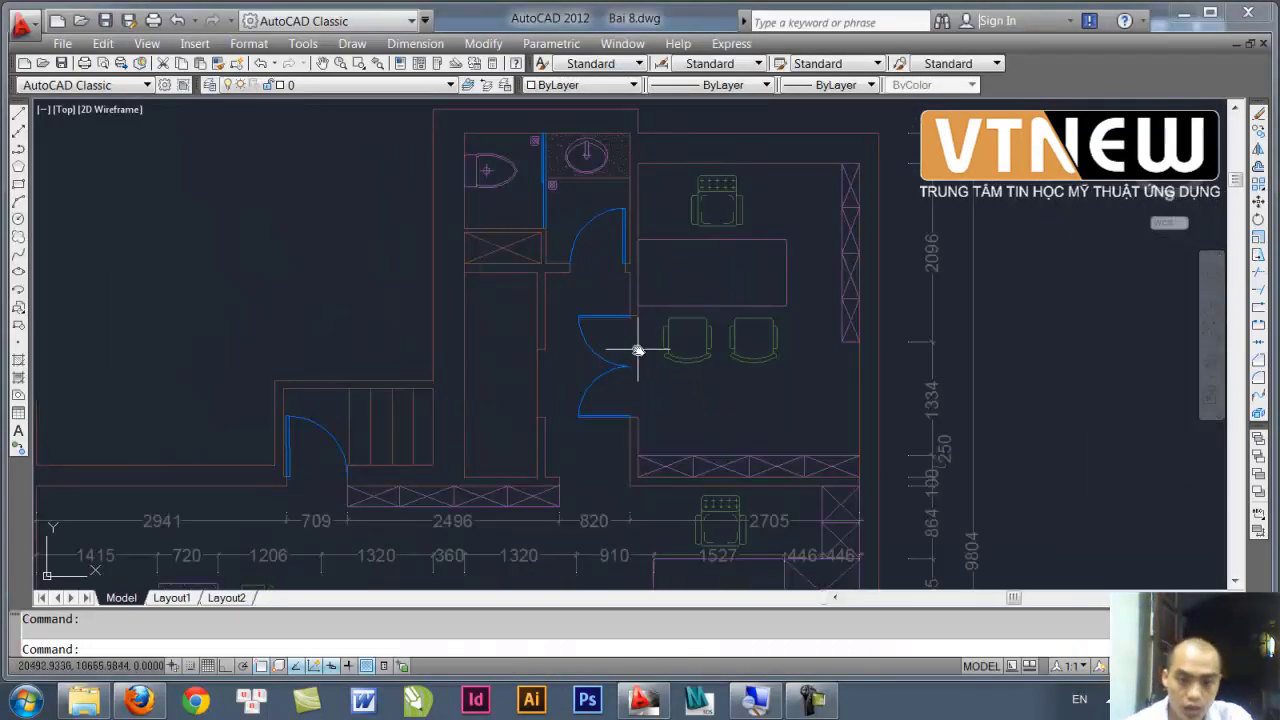
scroll(665, 271, up, 1)
scroll(665, 271, down, 2)
scroll(689, 263, down, 2)
scroll(657, 331, down, 1)
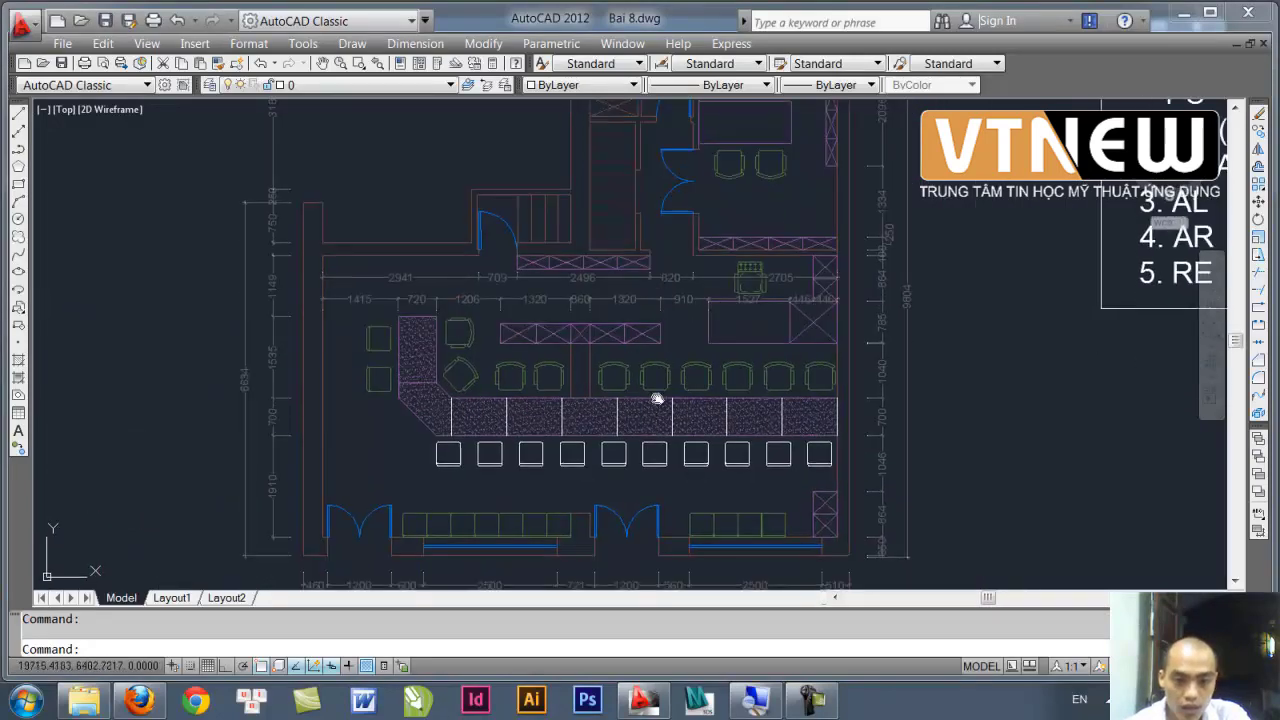
scroll(657, 394, down, 1)
scroll(636, 380, up, 2)
scroll(650, 330, down, 1)
scroll(670, 300, down, 1)
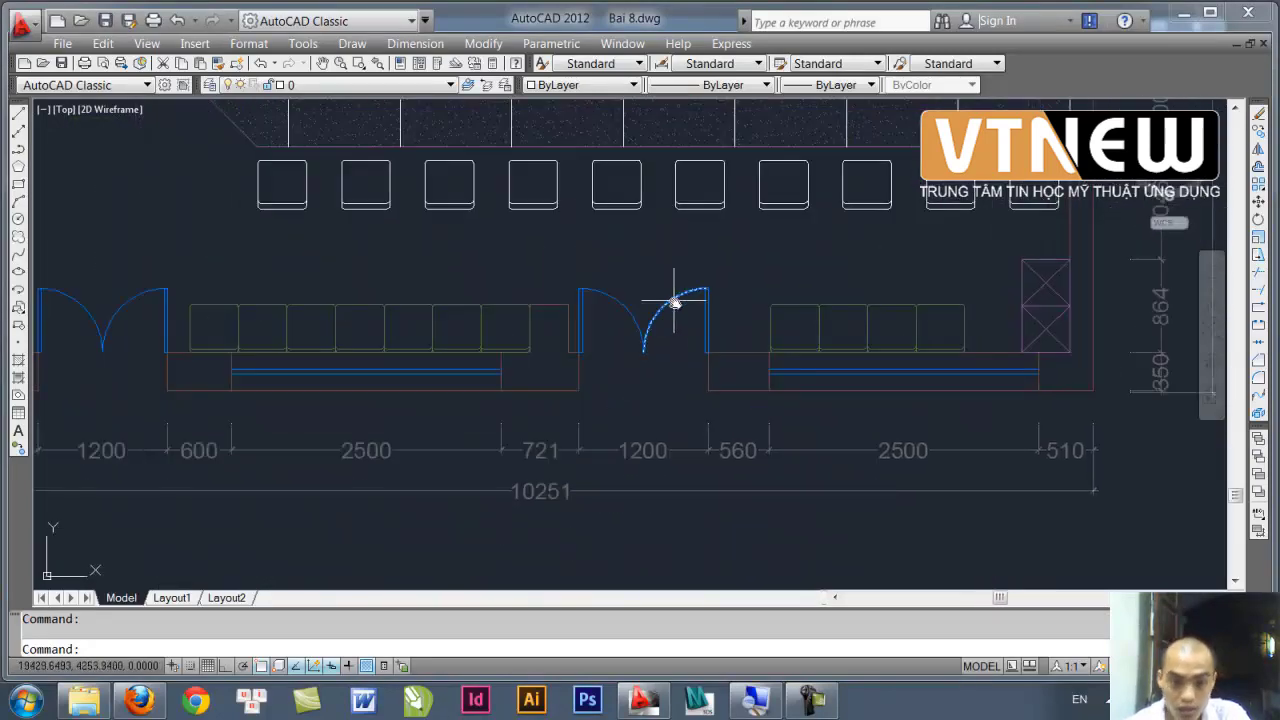
scroll(720, 290, down, 2)
mouse_move(740, 288)
middle_down()
mouse_move(700, 374)
mouse_move(663, 414)
middle_up()
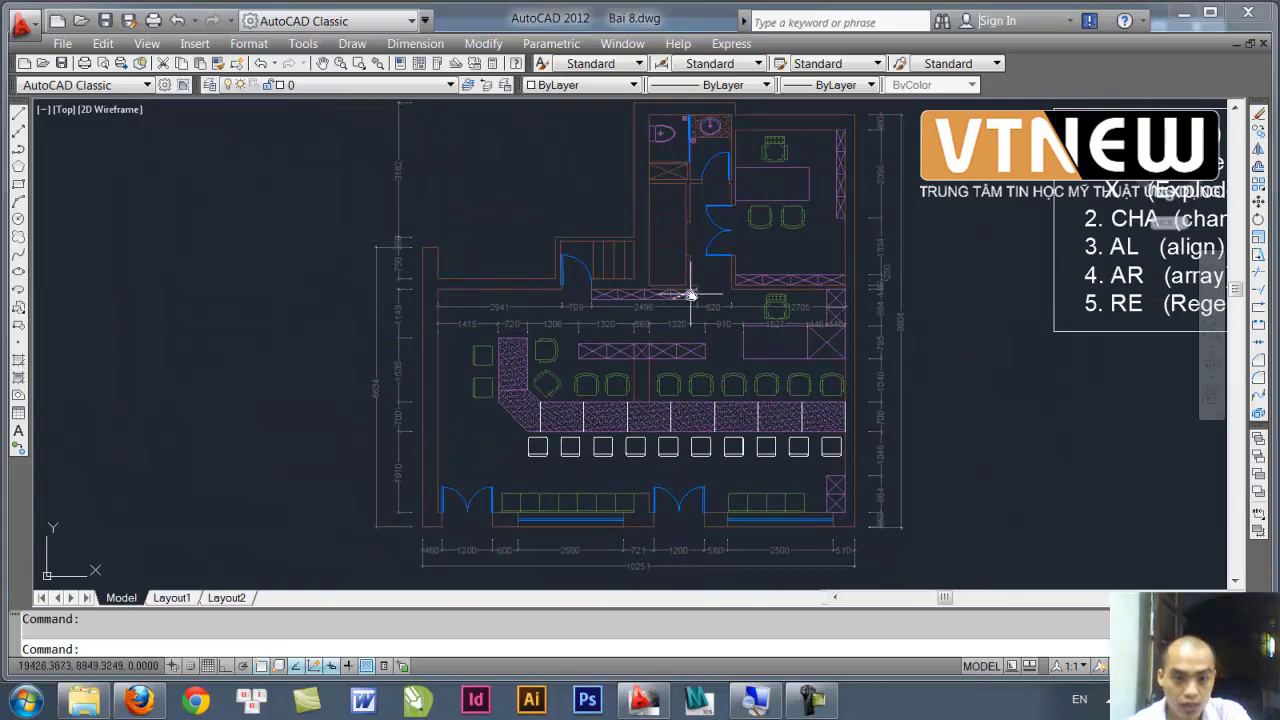
middle_drag(689, 289, 630, 335)
scroll(635, 325, up, 3)
scroll(676, 241, down, 3)
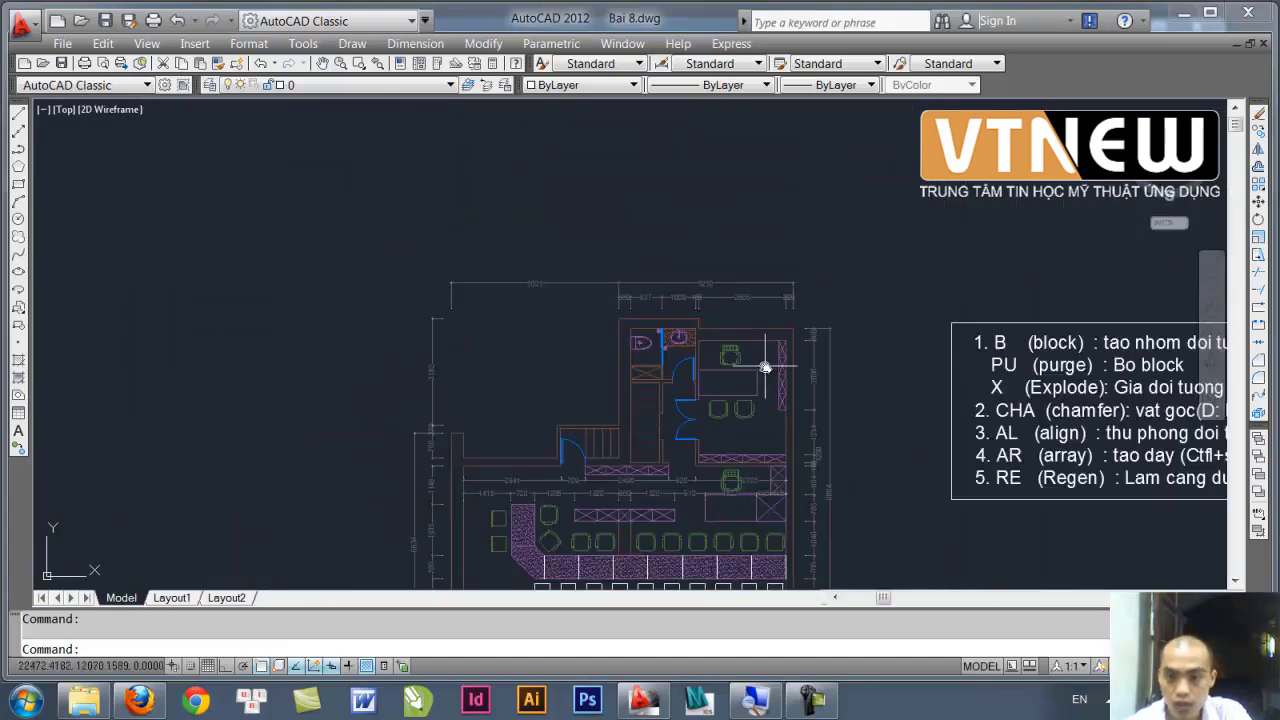
mouse_move(766, 363)
middle_down()
mouse_move(529, 334)
mouse_move(466, 363)
mouse_move(428, 280)
middle_up()
scroll(529, 334, up, 2)
scroll(580, 355, up, 2)
scroll(571, 337, down, 1)
scroll(428, 280, up, 1)
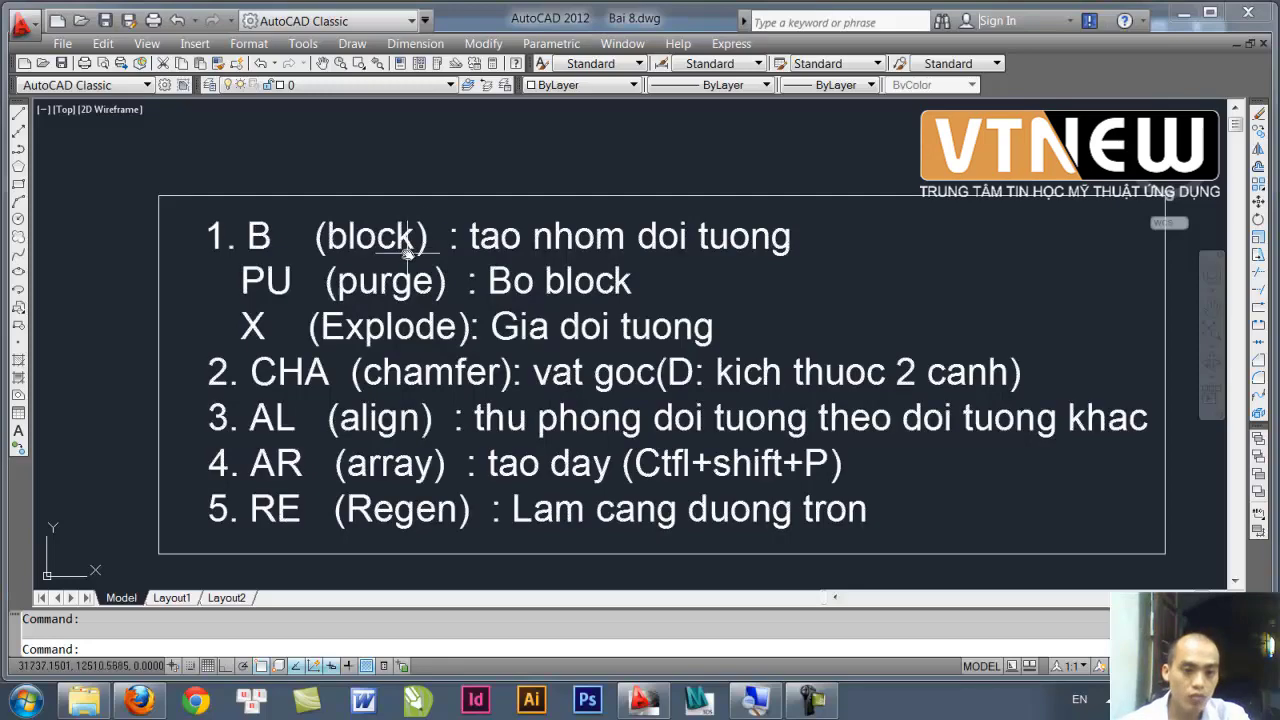
- Zoom and pan past the floor plan and command note to a blank area of Model space
mouse_move(430, 225)
middle_down()
mouse_move(504, 320)
mouse_move(471, 307)
middle_up()
scroll(426, 298, up, 2)
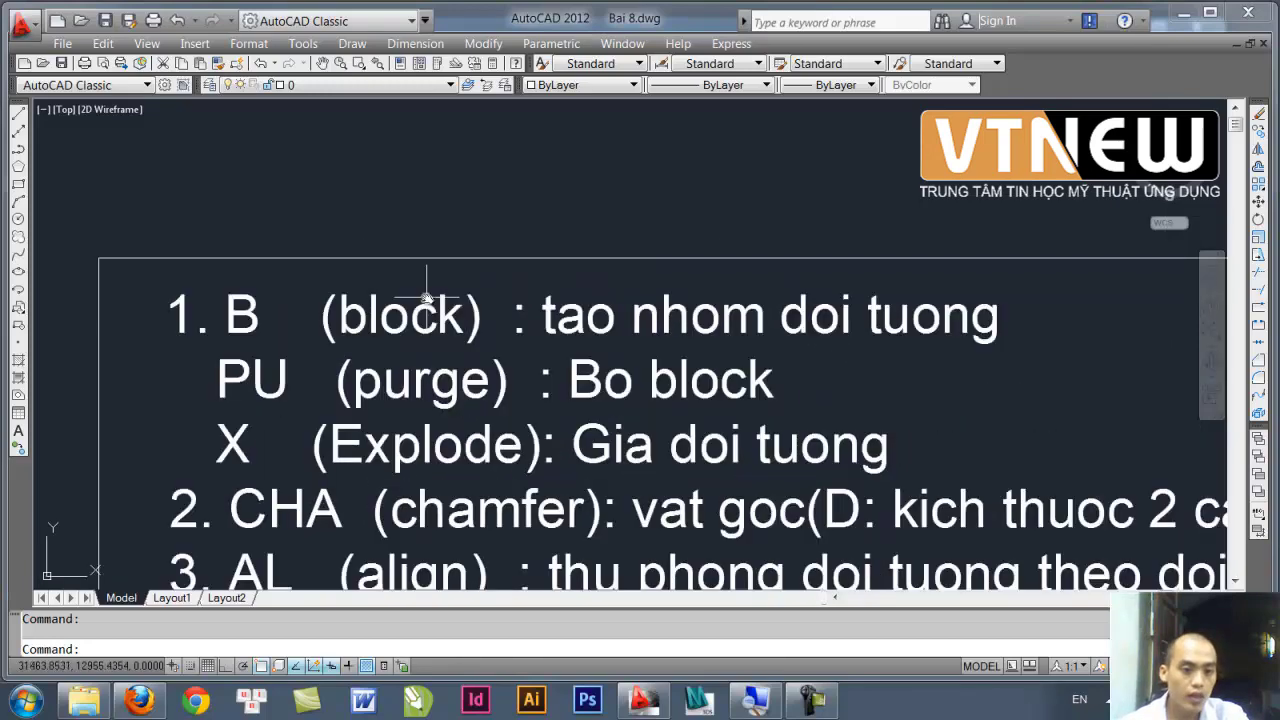
scroll(395, 310, up, 2)
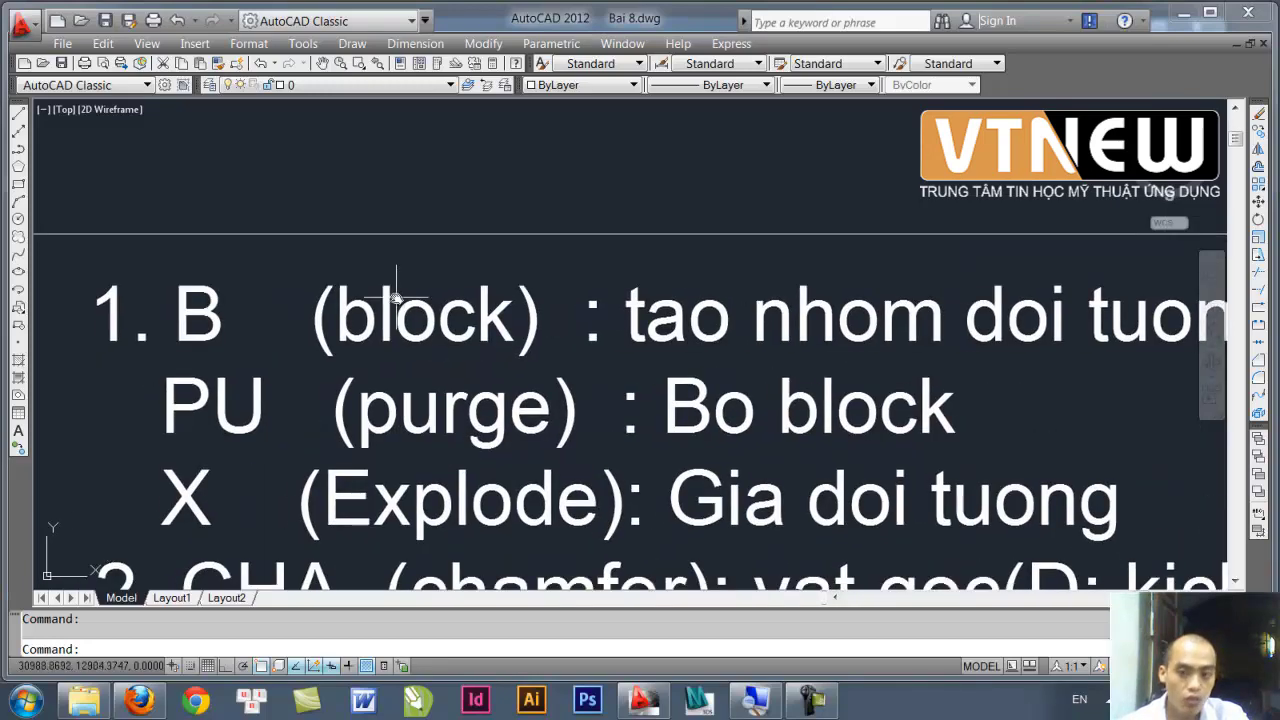
scroll(396, 298, down, 3)
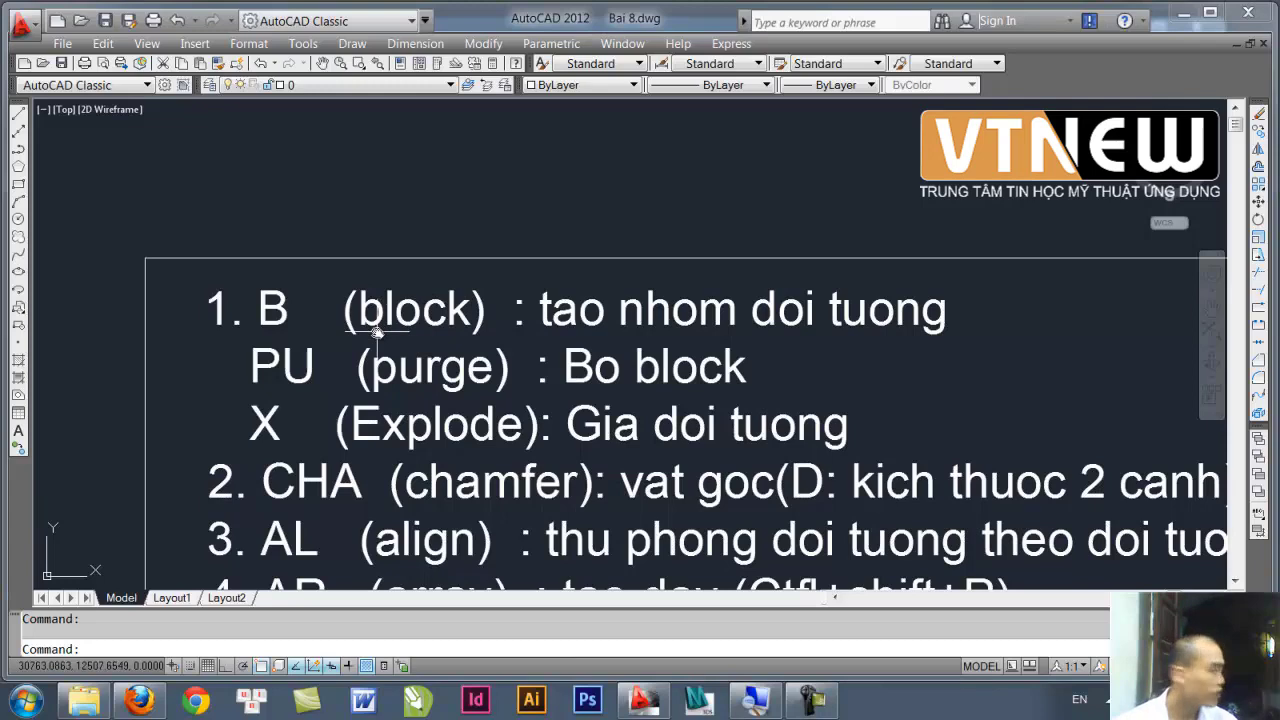
scroll(377, 332, down, 1)
scroll(385, 326, down, 1)
scroll(400, 316, down, 1)
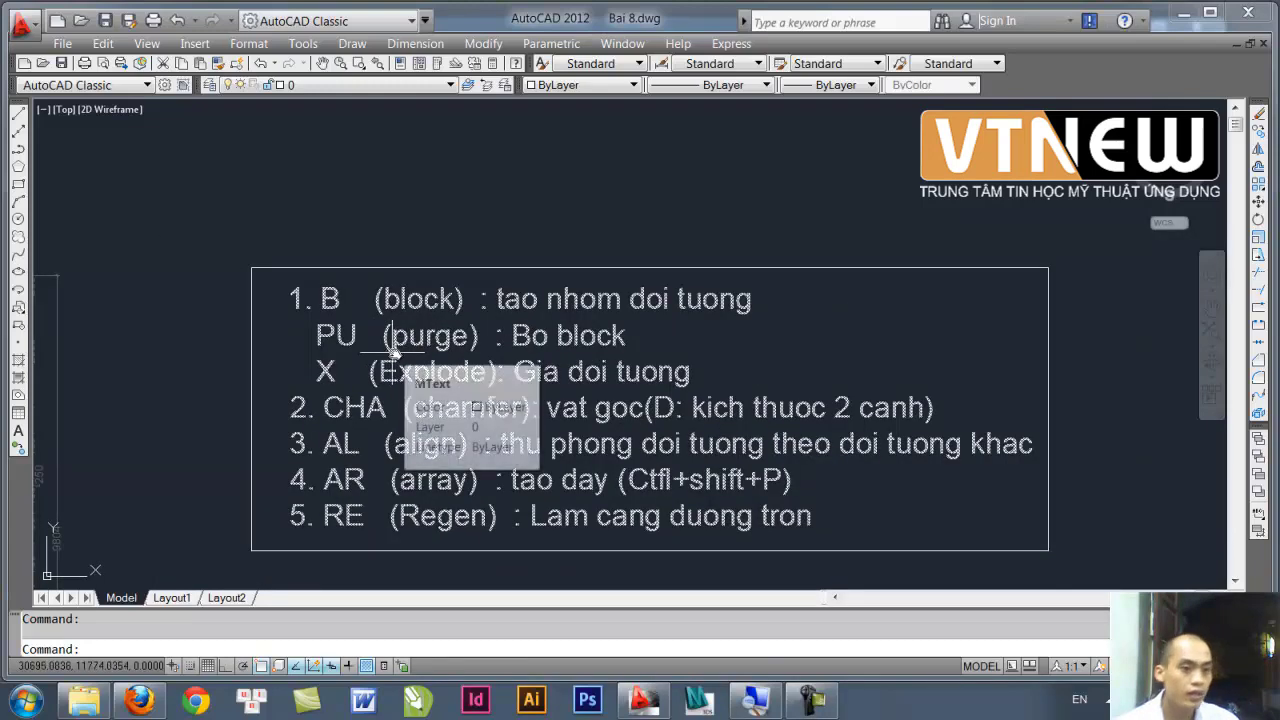
scroll(408, 337, up, 1)
scroll(385, 327, up, 1)
scroll(372, 325, up, 1)
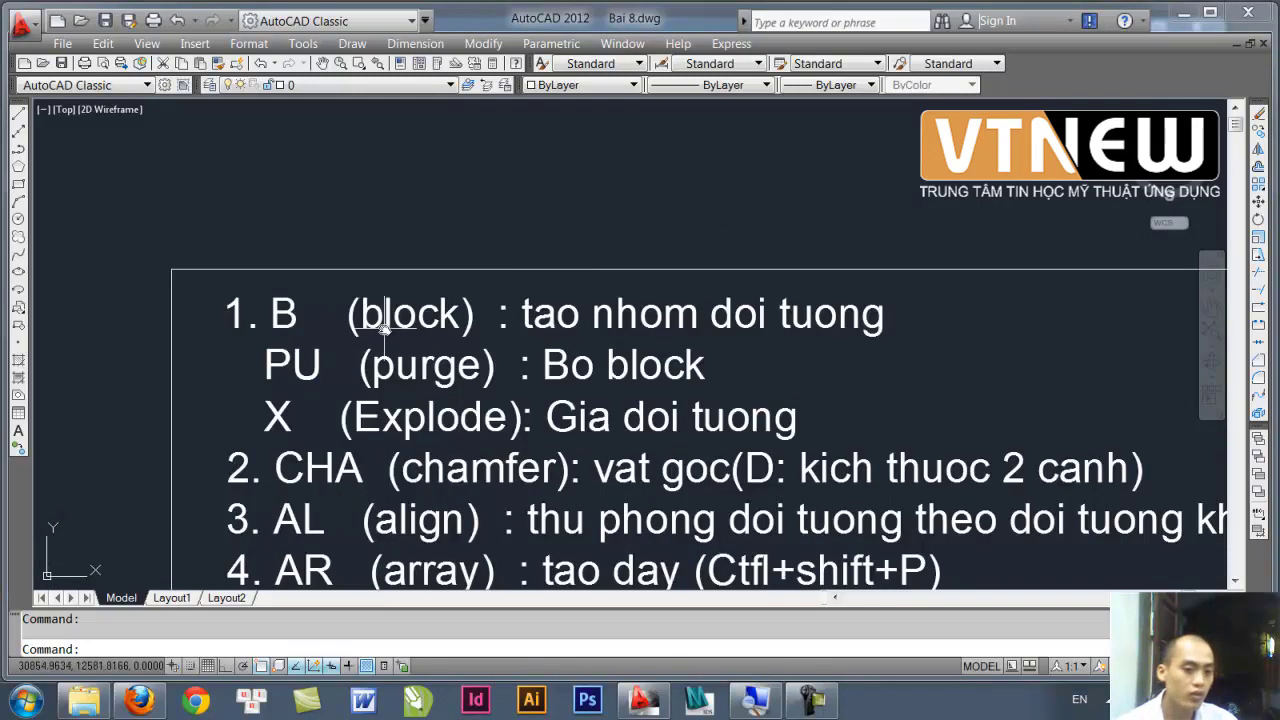
scroll(430, 290, down, 3)
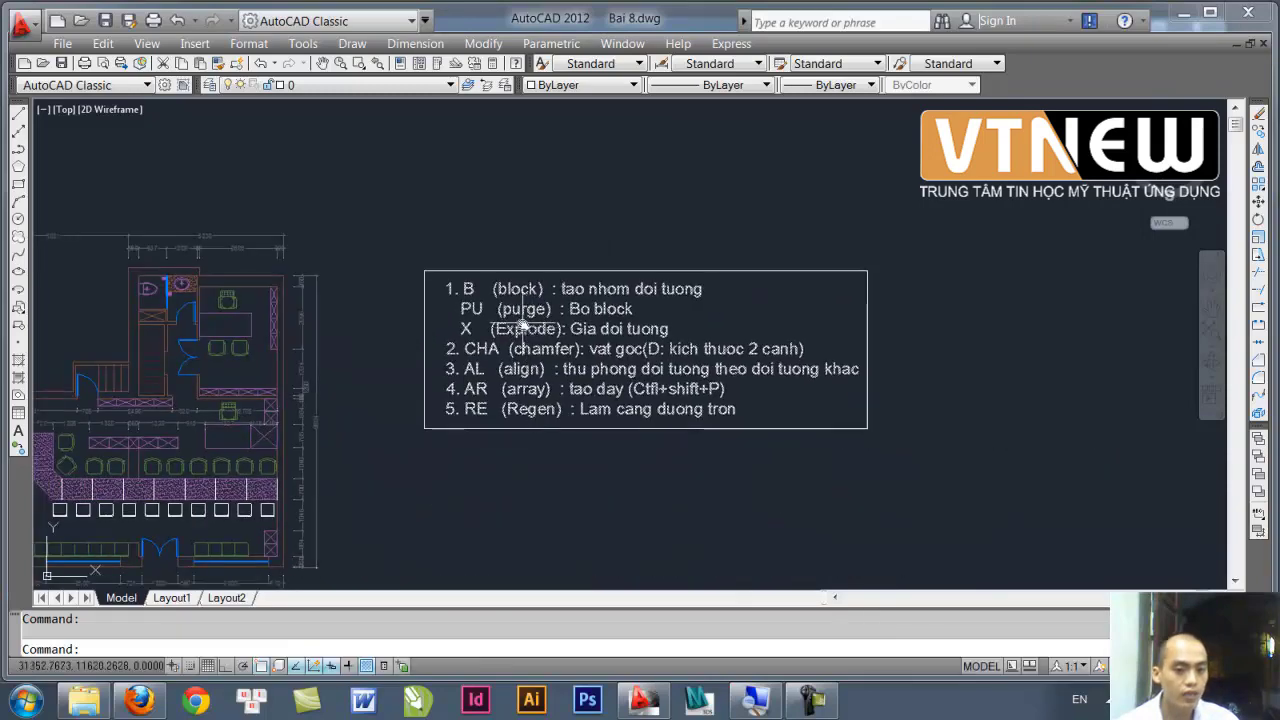
mouse_move(522, 328)
middle_down()
mouse_move(410, 382)
mouse_move(403, 277)
mouse_move(563, 289)
mouse_move(372, 226)
middle_up()
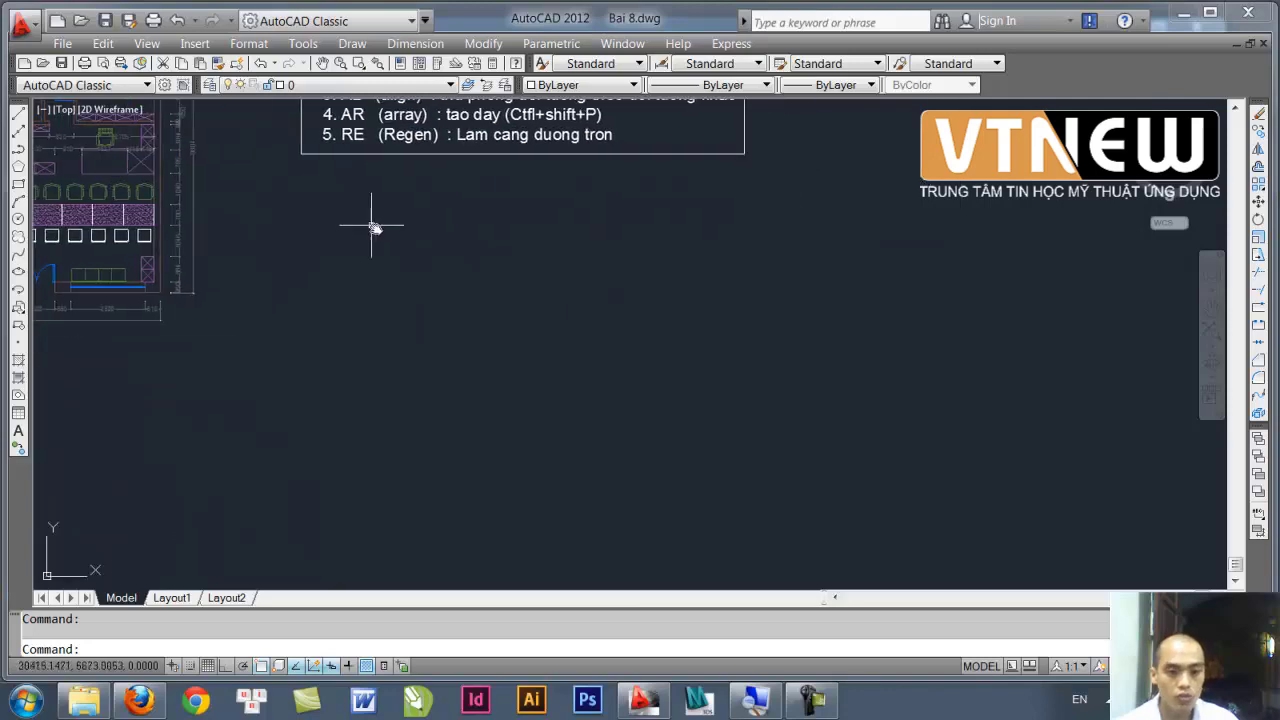
scroll(372, 226, up, 3)
mouse_move(486, 480)
middle_down()
mouse_move(426, 289)
mouse_move(400, 420)
middle_up()
scroll(440, 440, up, 3)
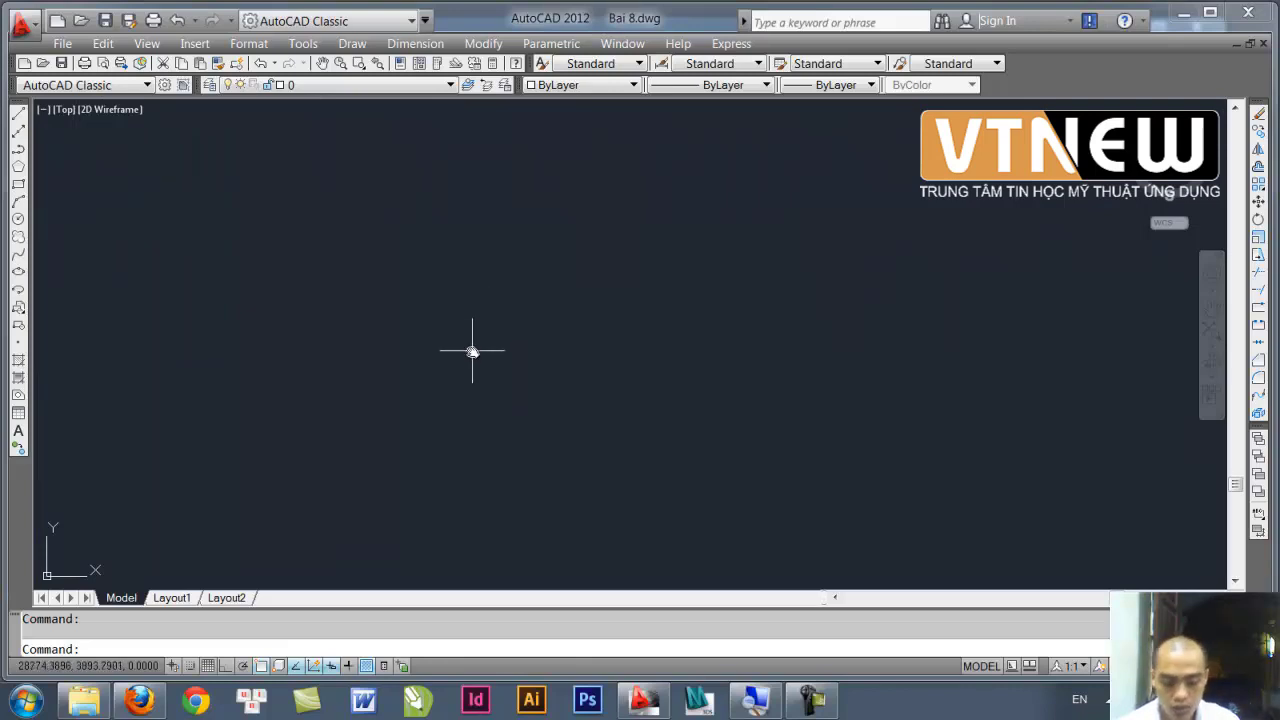
- Draw three rectangles with R: two overlapping ones and a small third one to their right
text(REC)
key(Return)
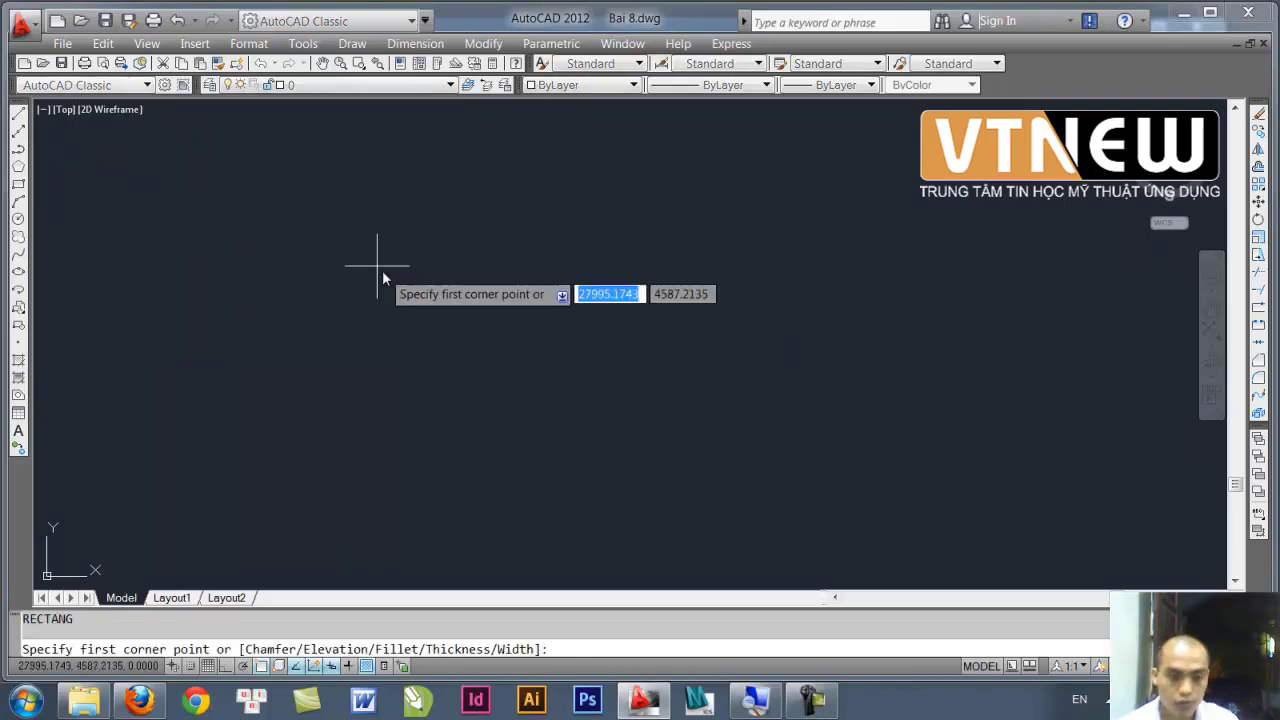
click(356, 251)
click(472, 362)
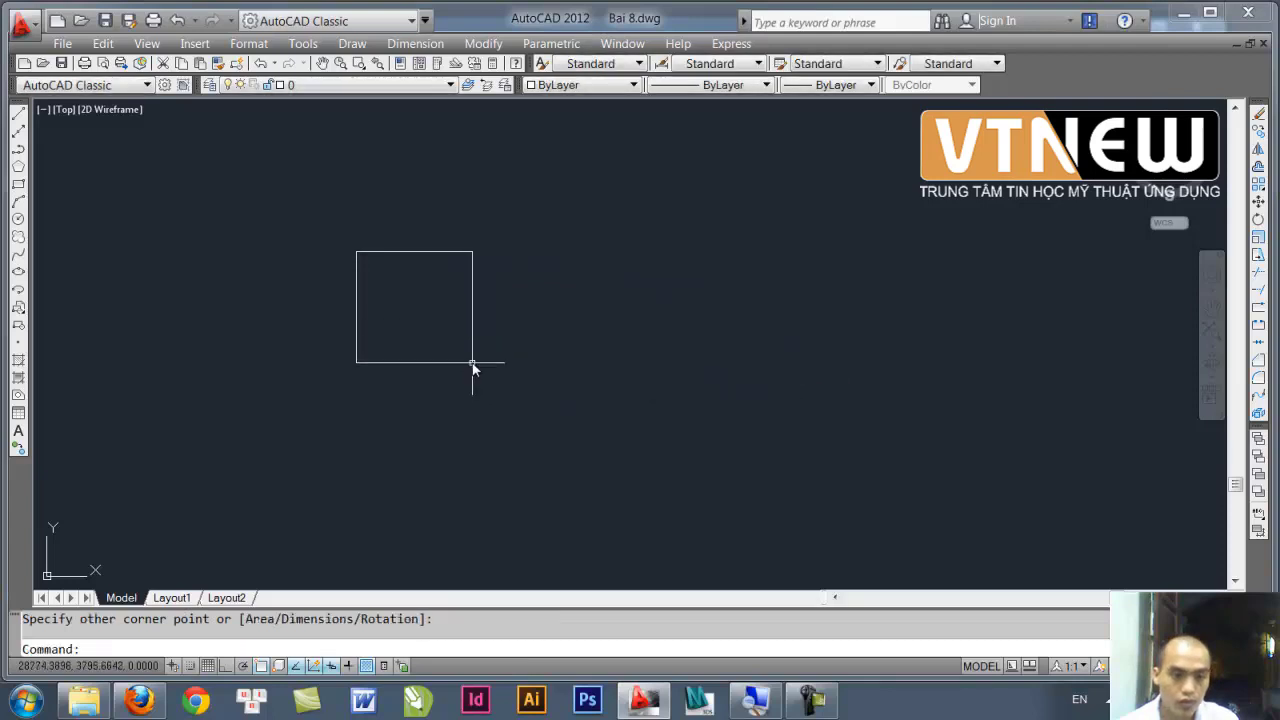
click(417, 302)
key(Return)
click(548, 240)
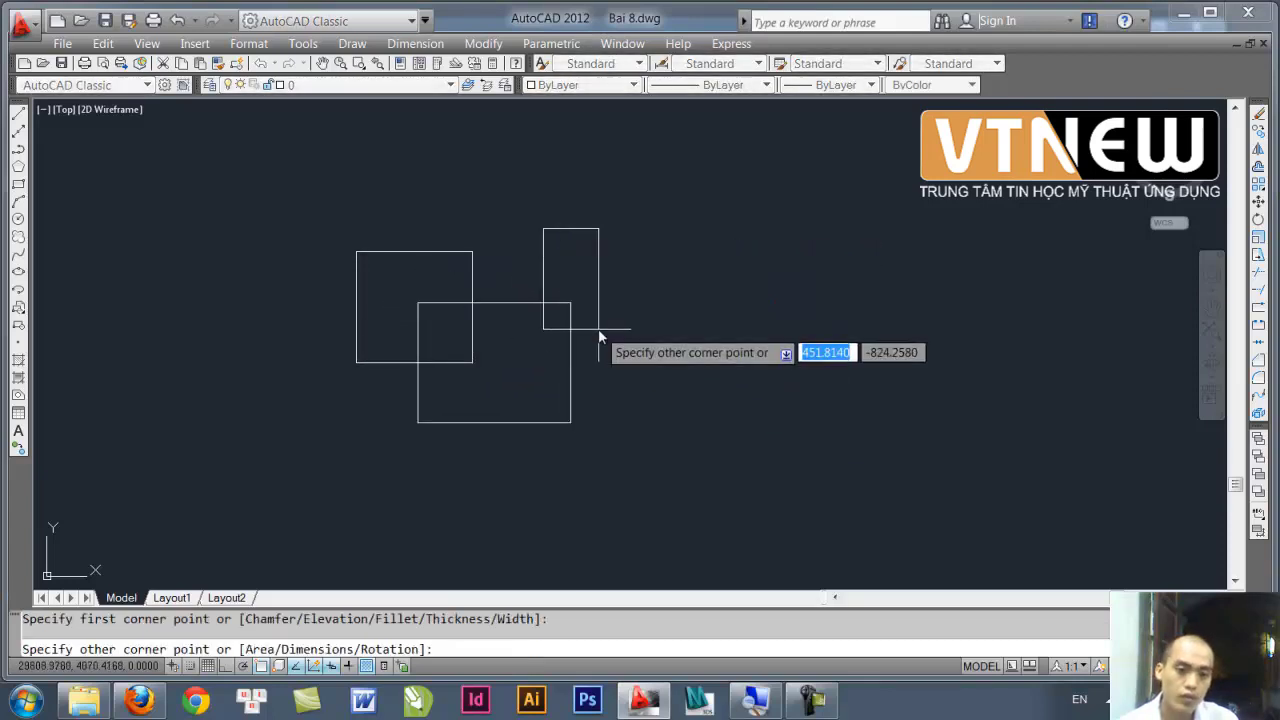
click(594, 320)
mouse_move(689, 337)
middle_down()
mouse_move(593, 349)
mouse_move(601, 356)
middle_up()
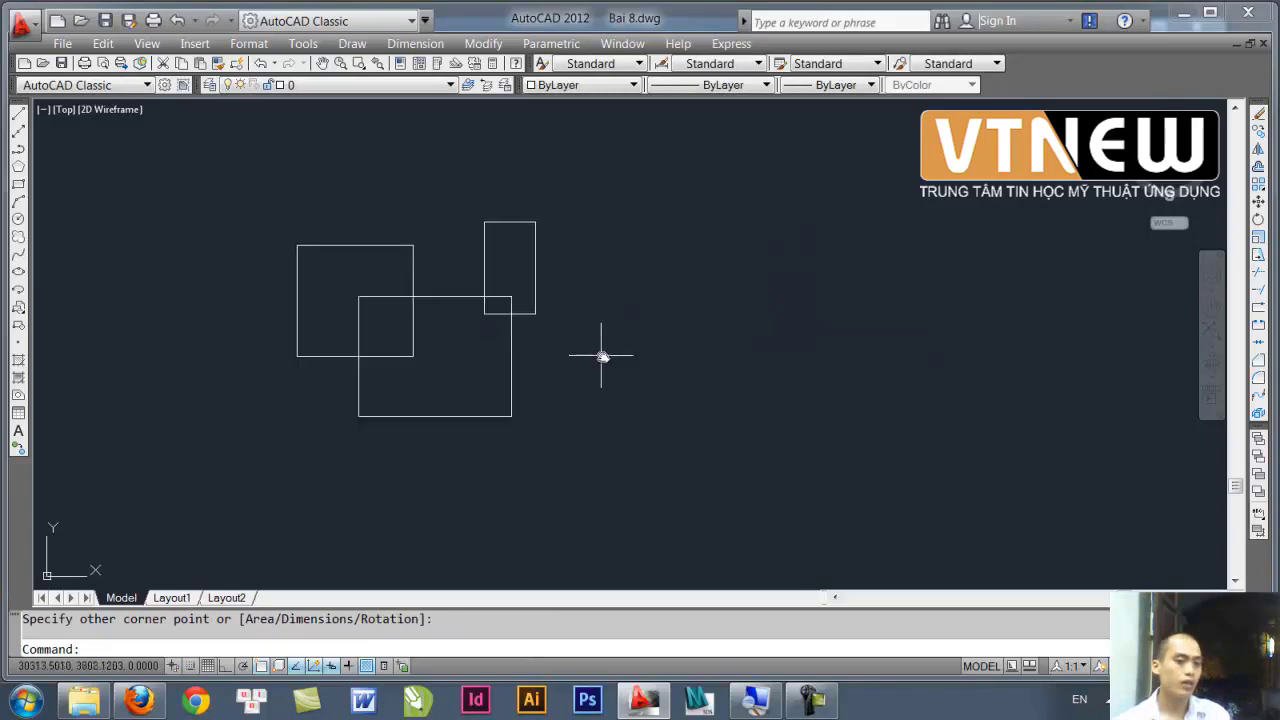
- Start a block definition from the three rectangles, with its base point at their corner
text(B)
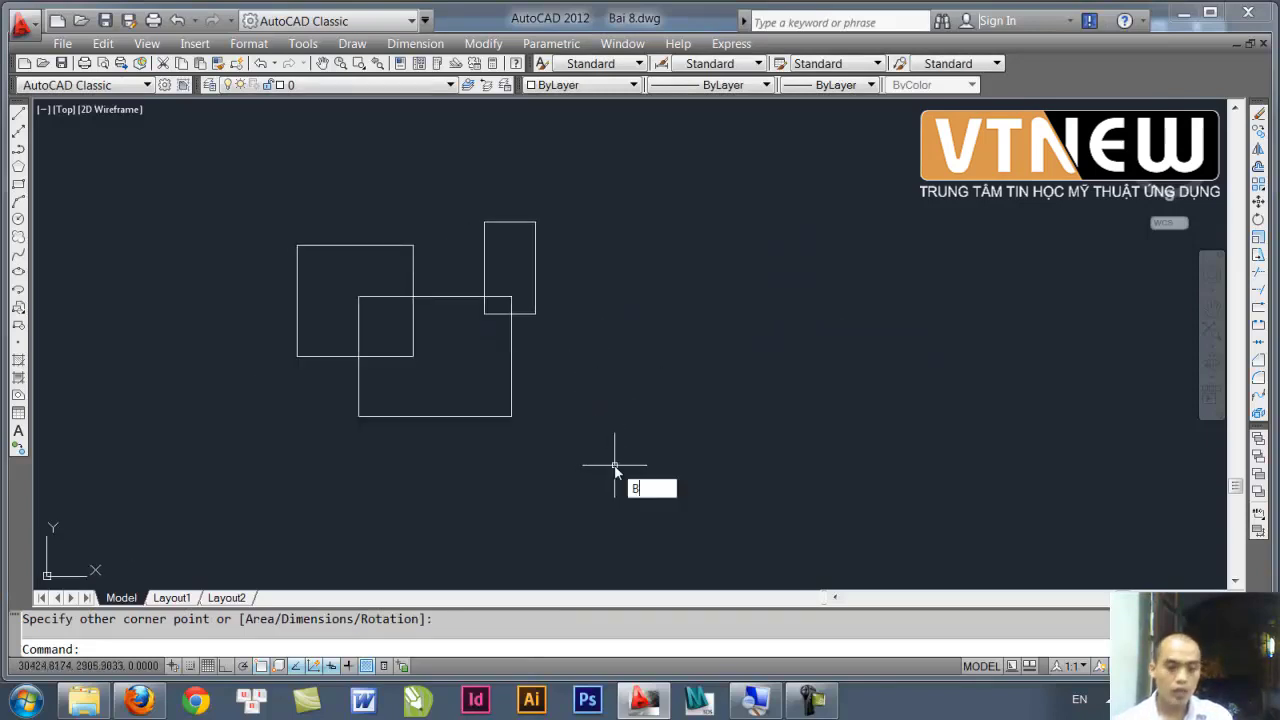
key(Return)
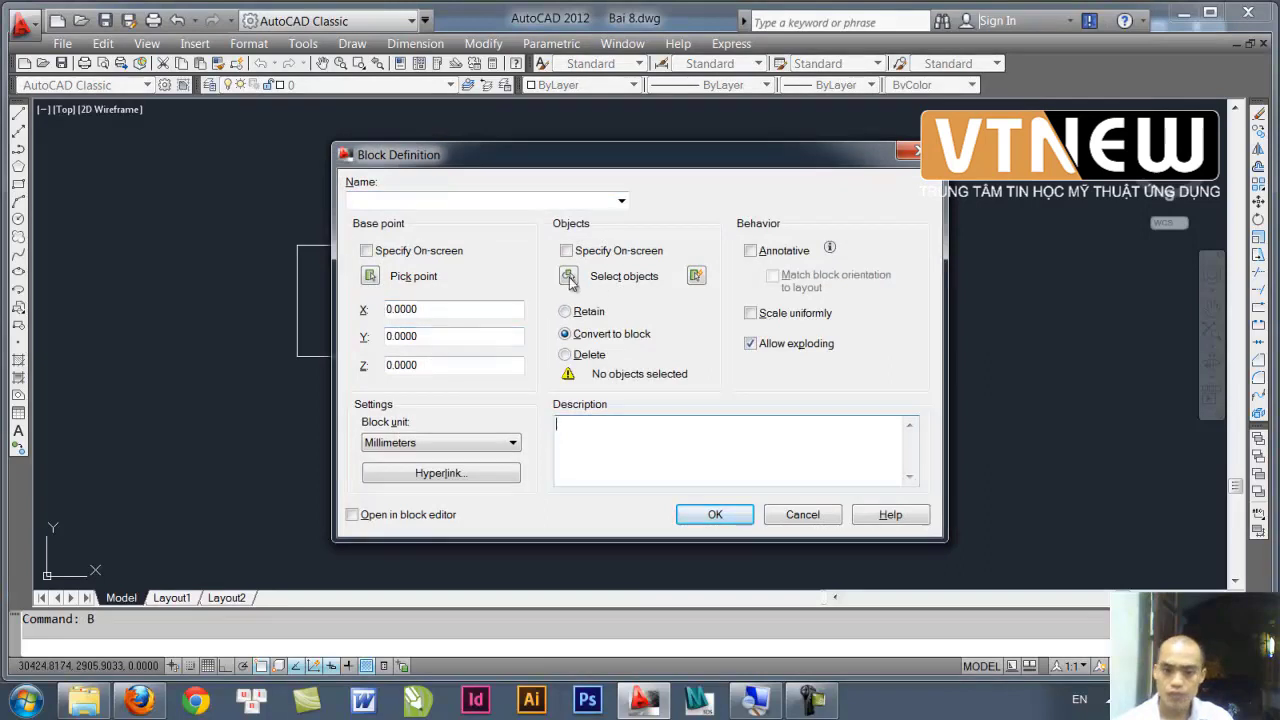
click(604, 283)
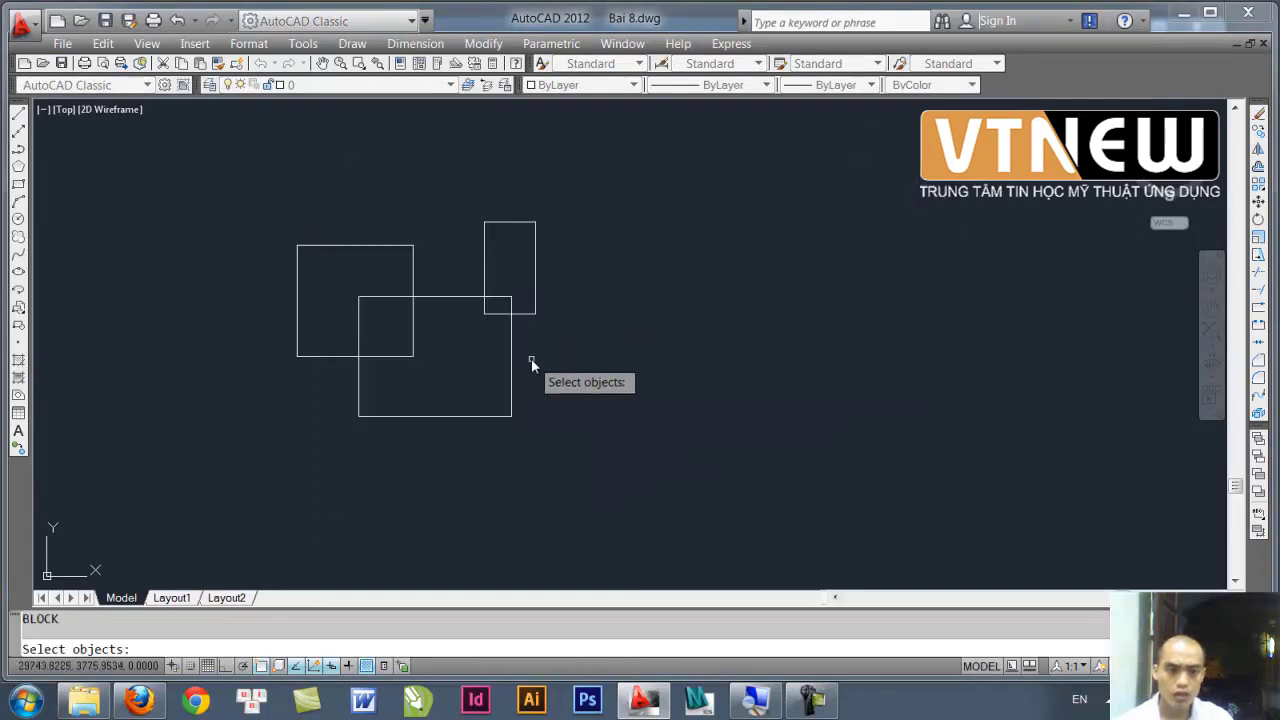
click(576, 427)
click(350, 257)
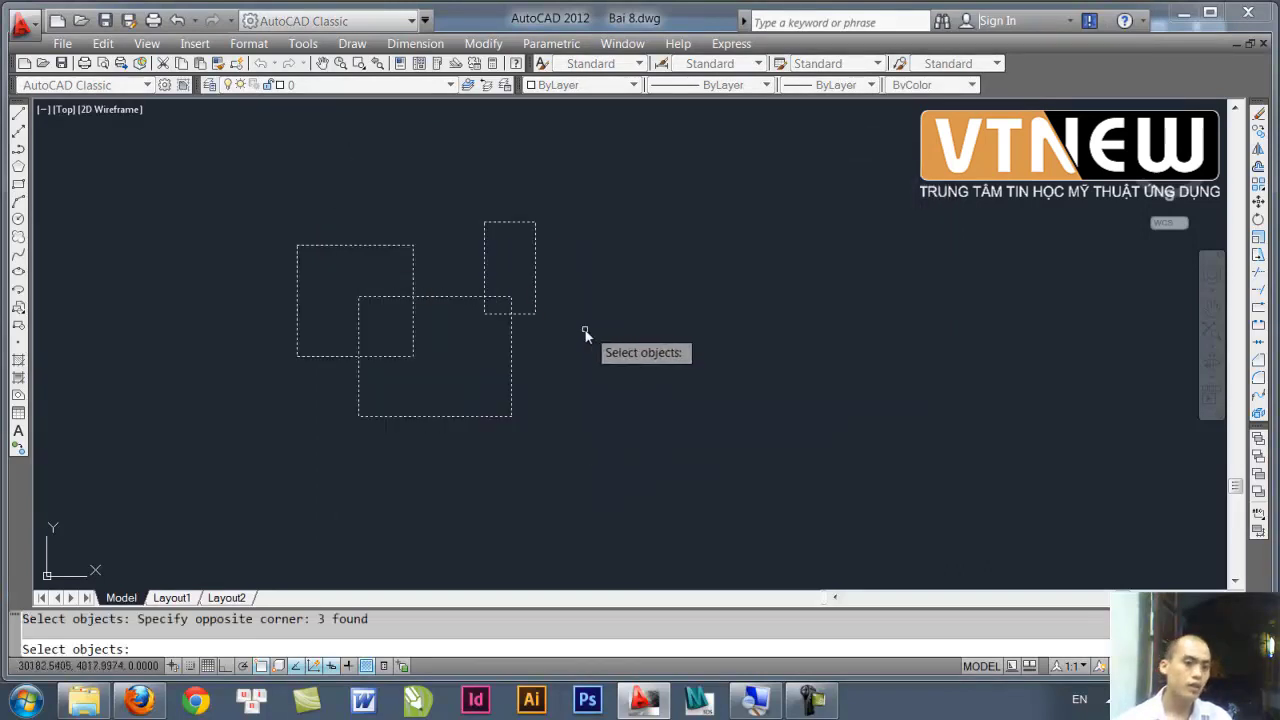
key(Return)
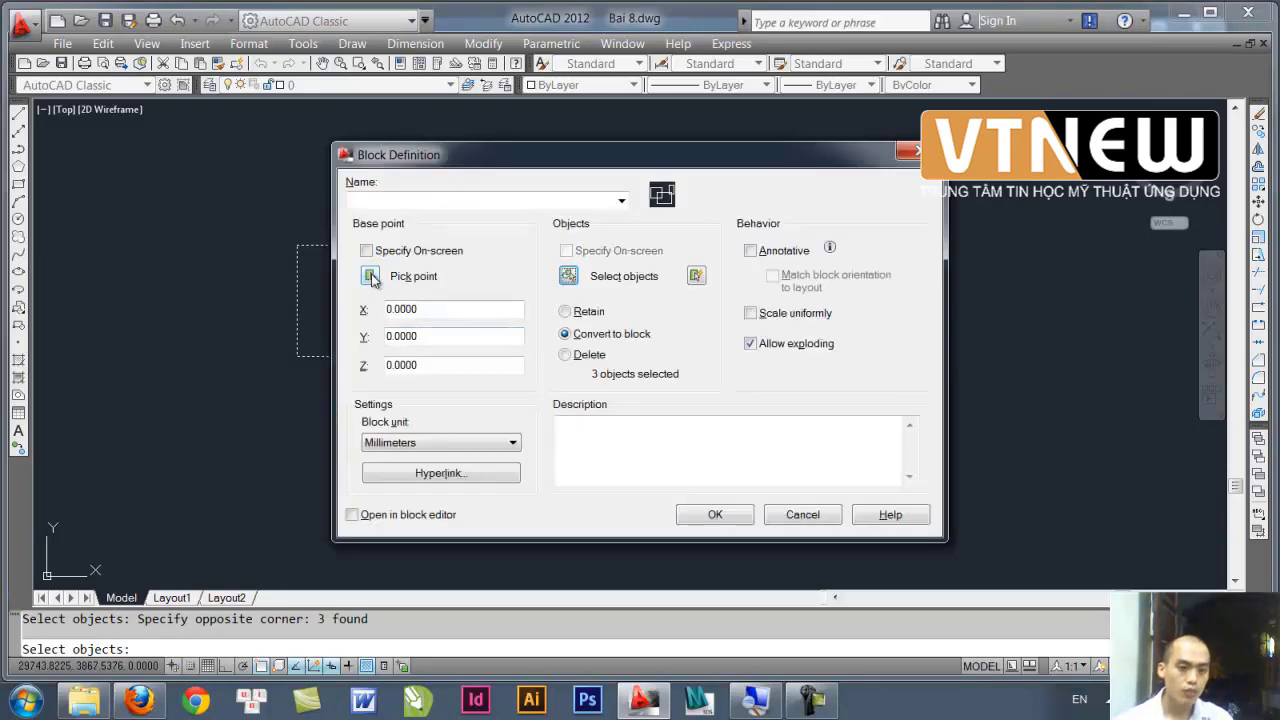
click(370, 276)
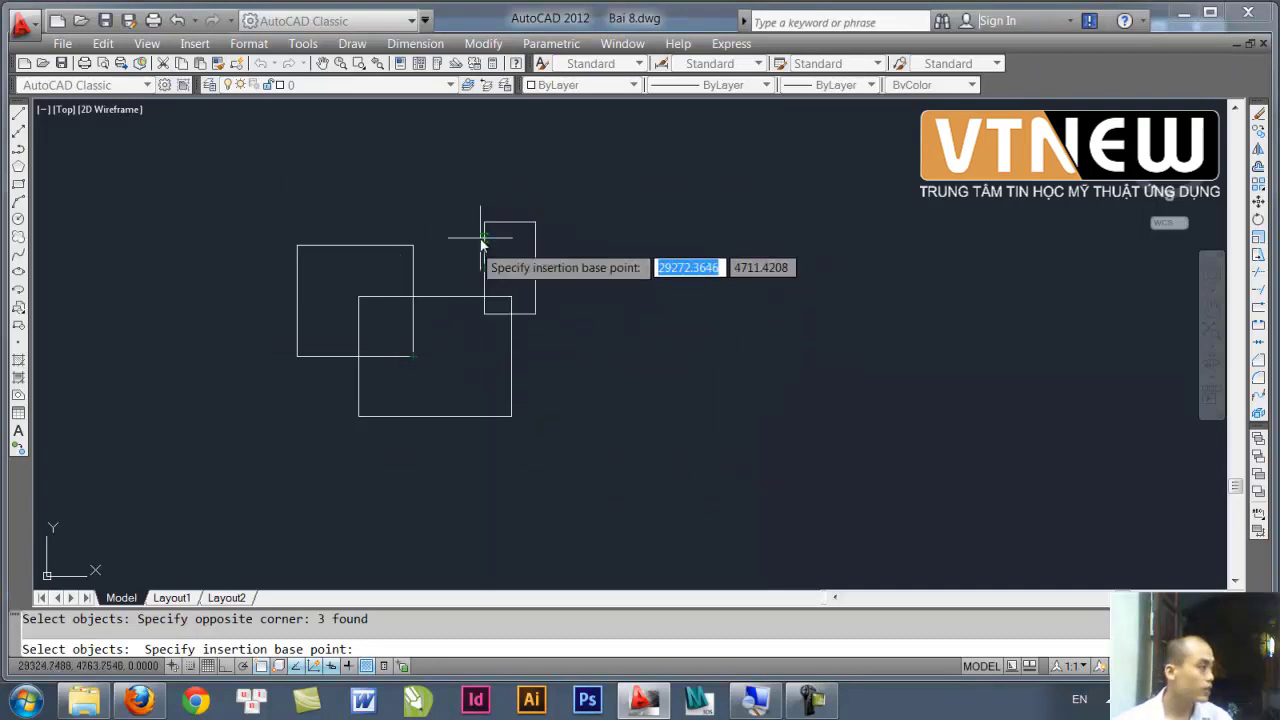
click(413, 360)
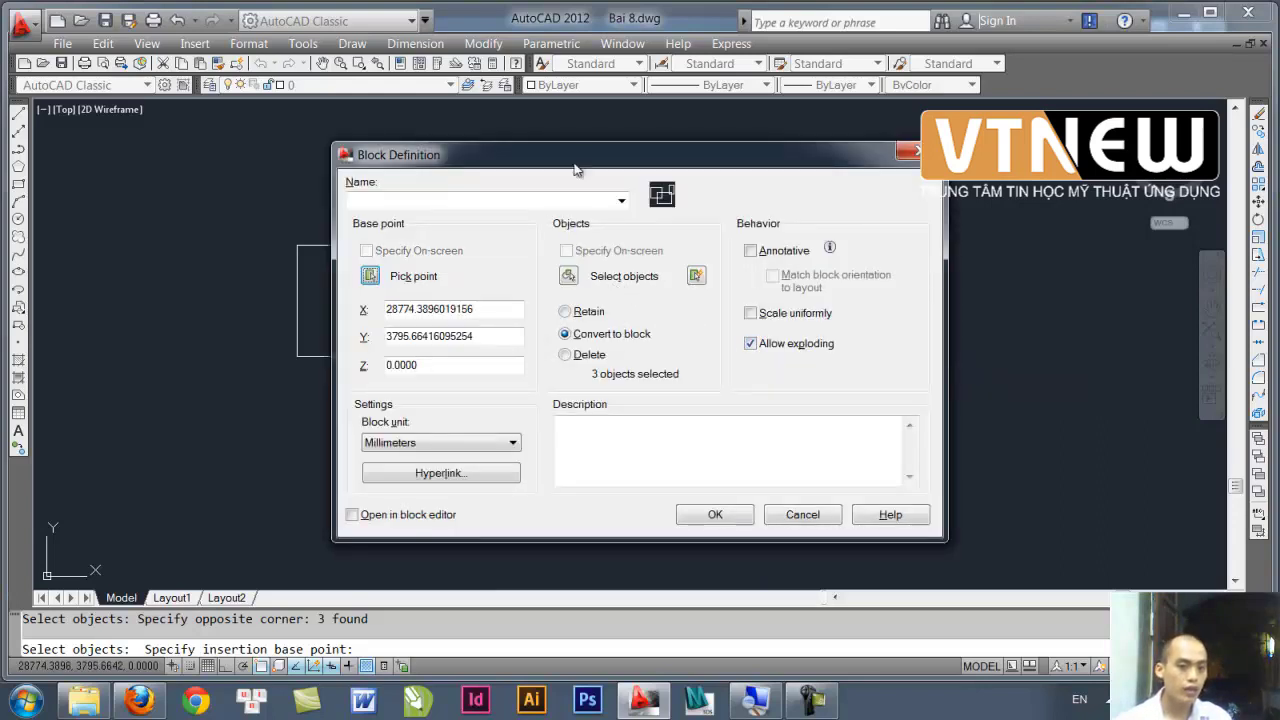
- Confirm the Block Definition and dismiss the warning that the block name cannot be empty
drag(575, 168, 870, 148)
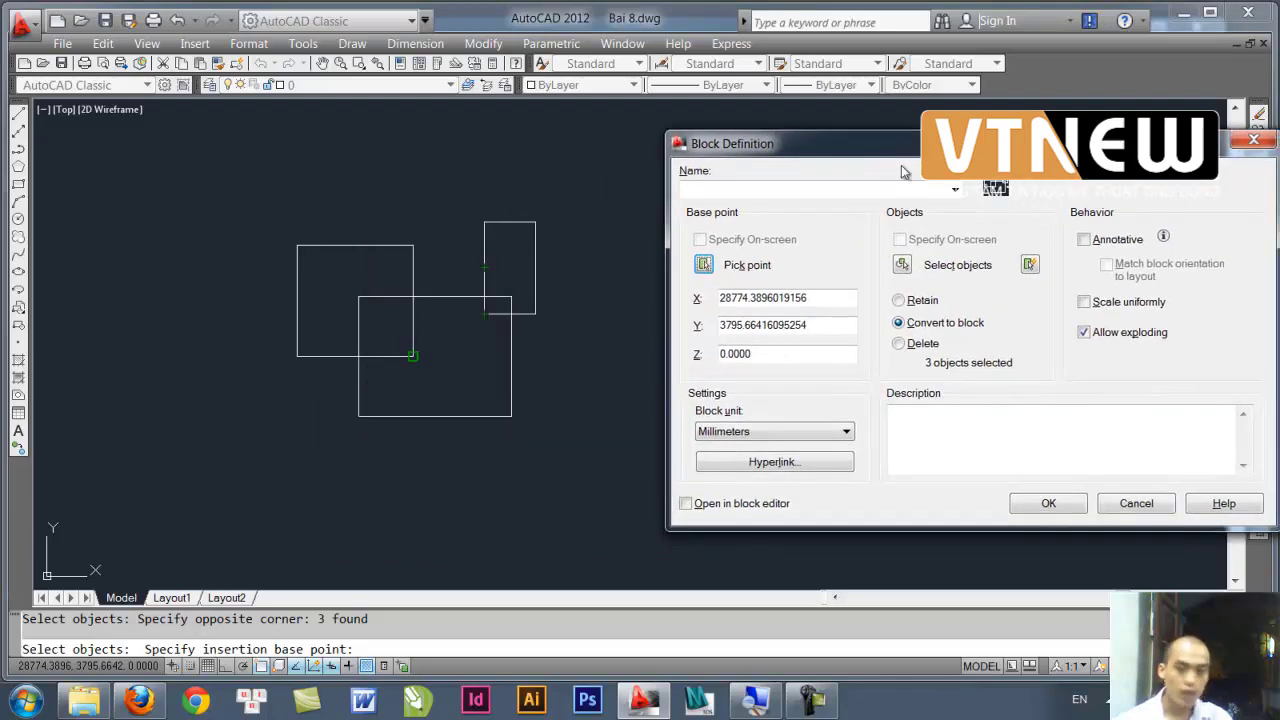
drag(800, 143, 530, 130)
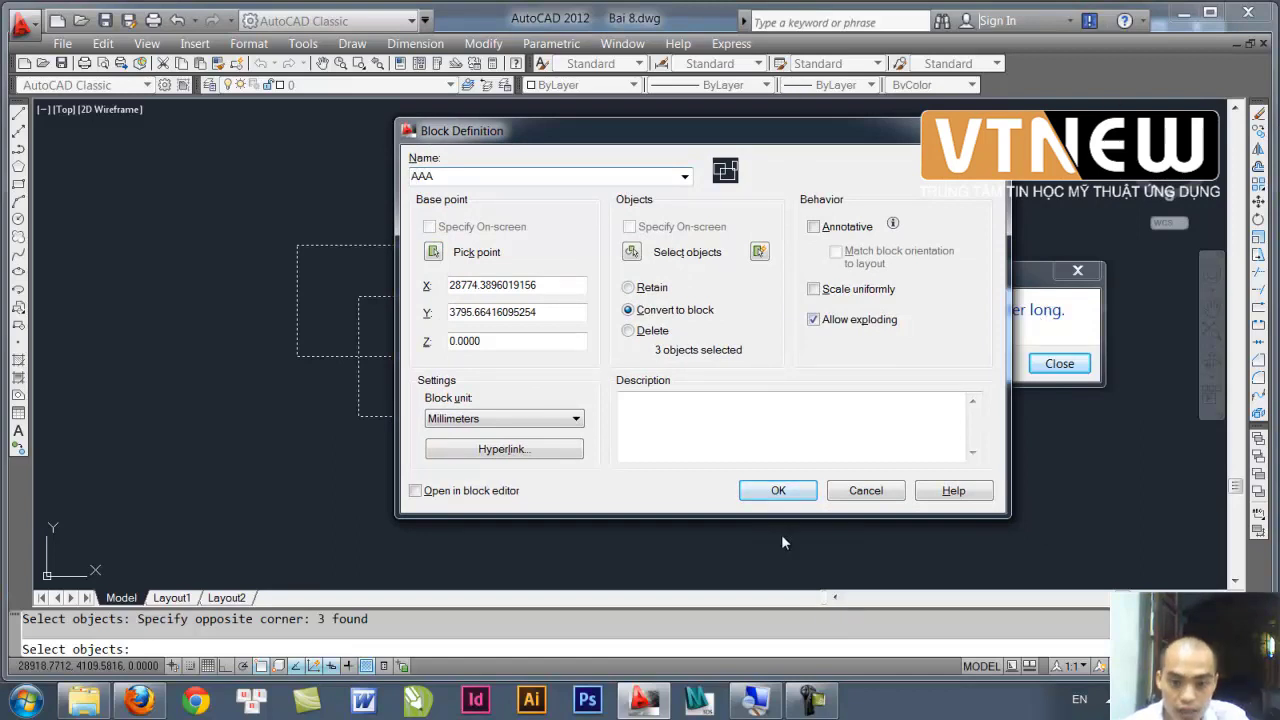
click(778, 490)
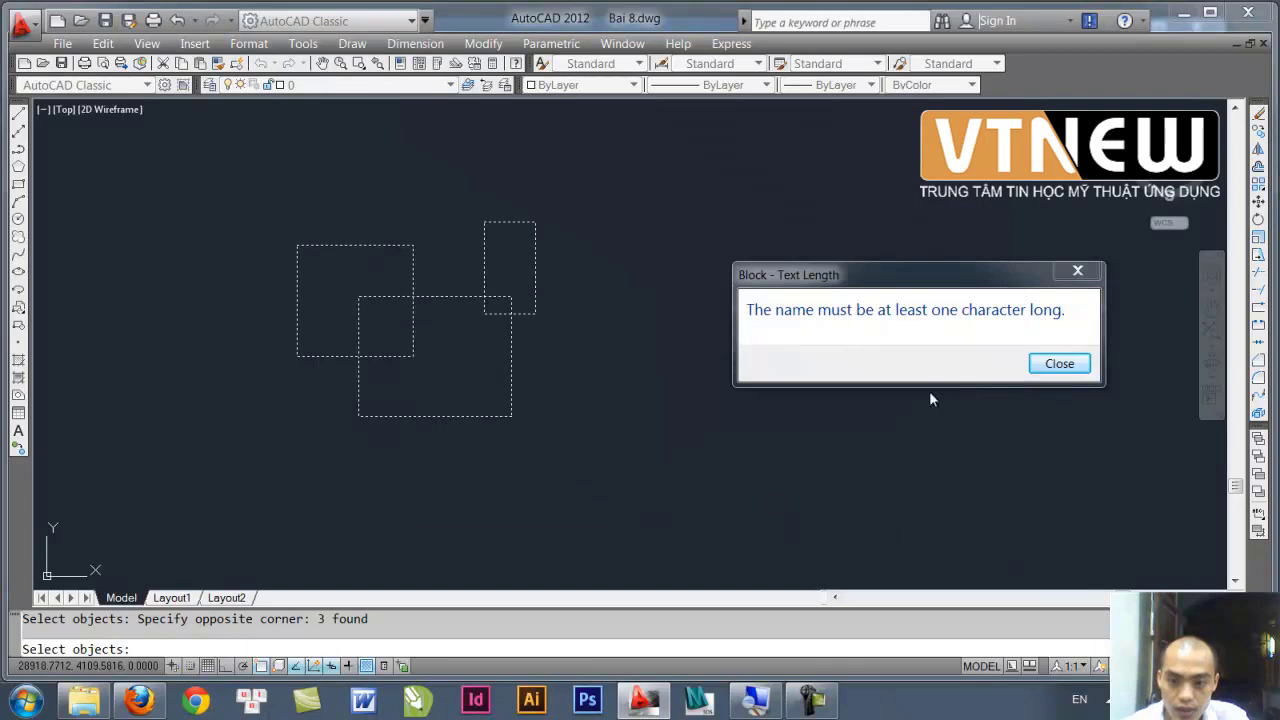
click(1061, 366)
mouse_move(530, 395)
middle_down()
mouse_move(580, 377)
mouse_move(606, 406)
middle_up()
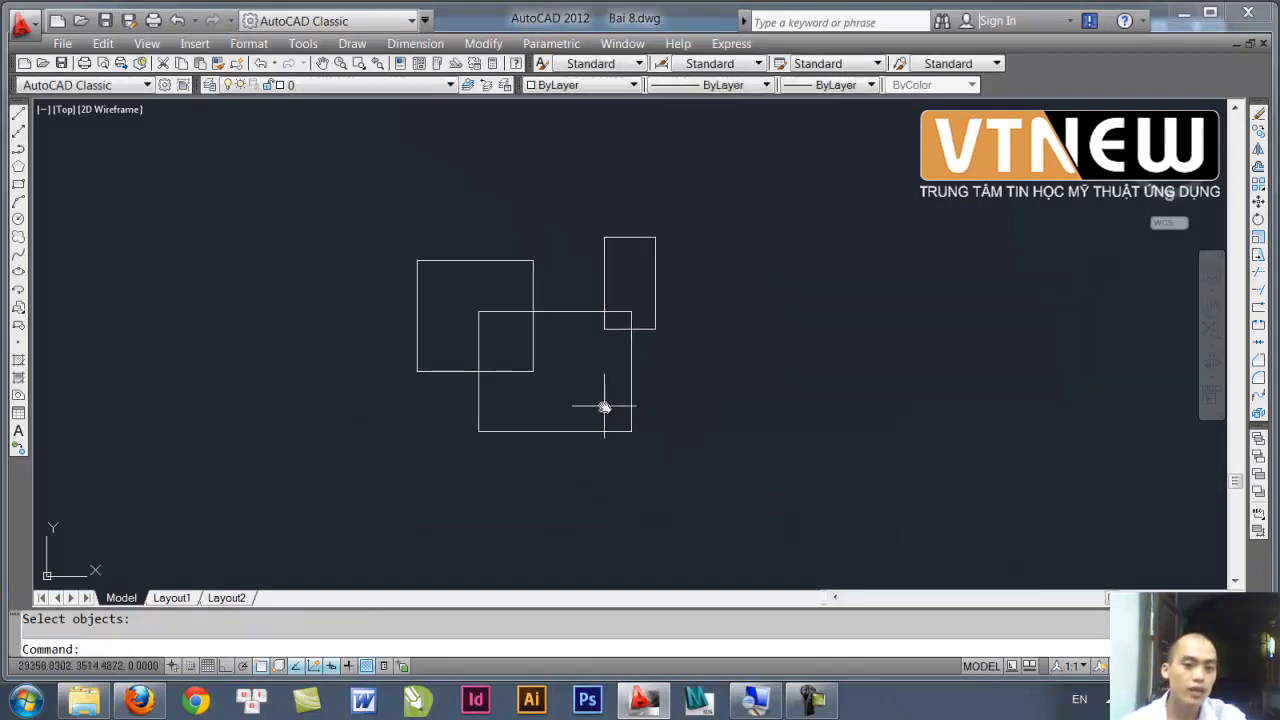
- Draw three new overlapping rectangles with REC in the free space to the right
click(530, 317)
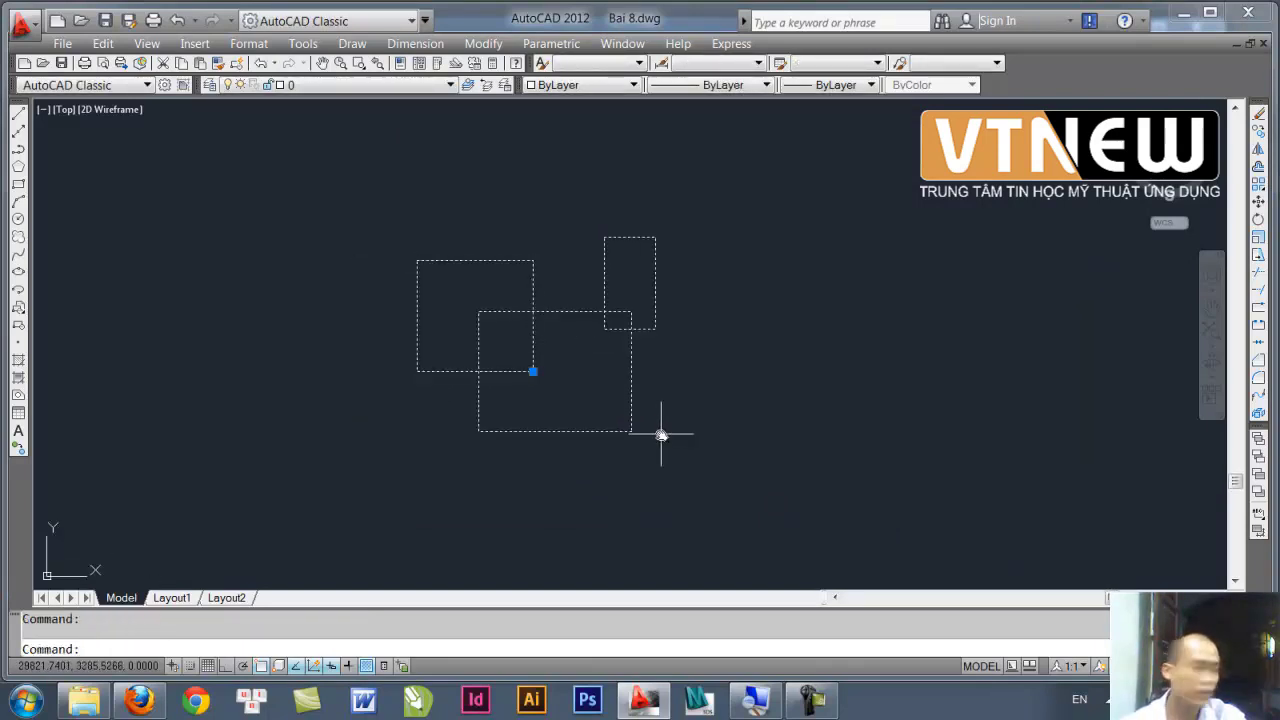
key(Escape)
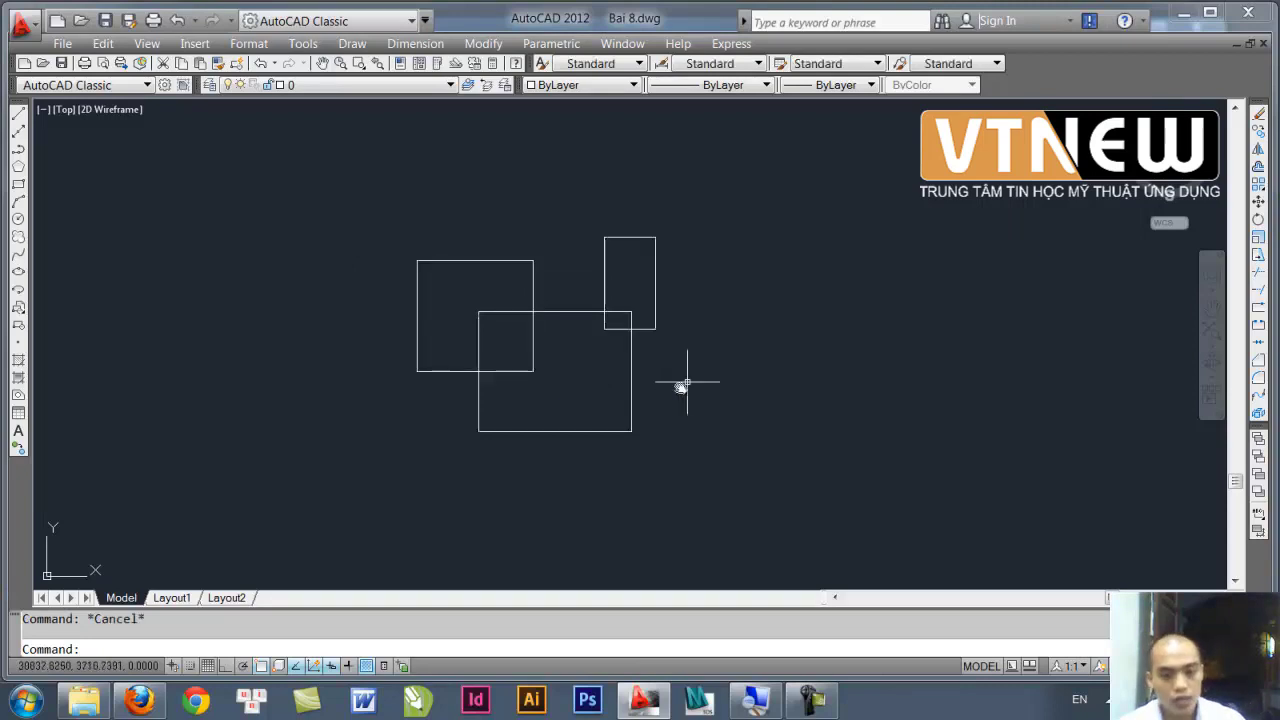
middle_drag(680, 380, 434, 385)
text(rec)
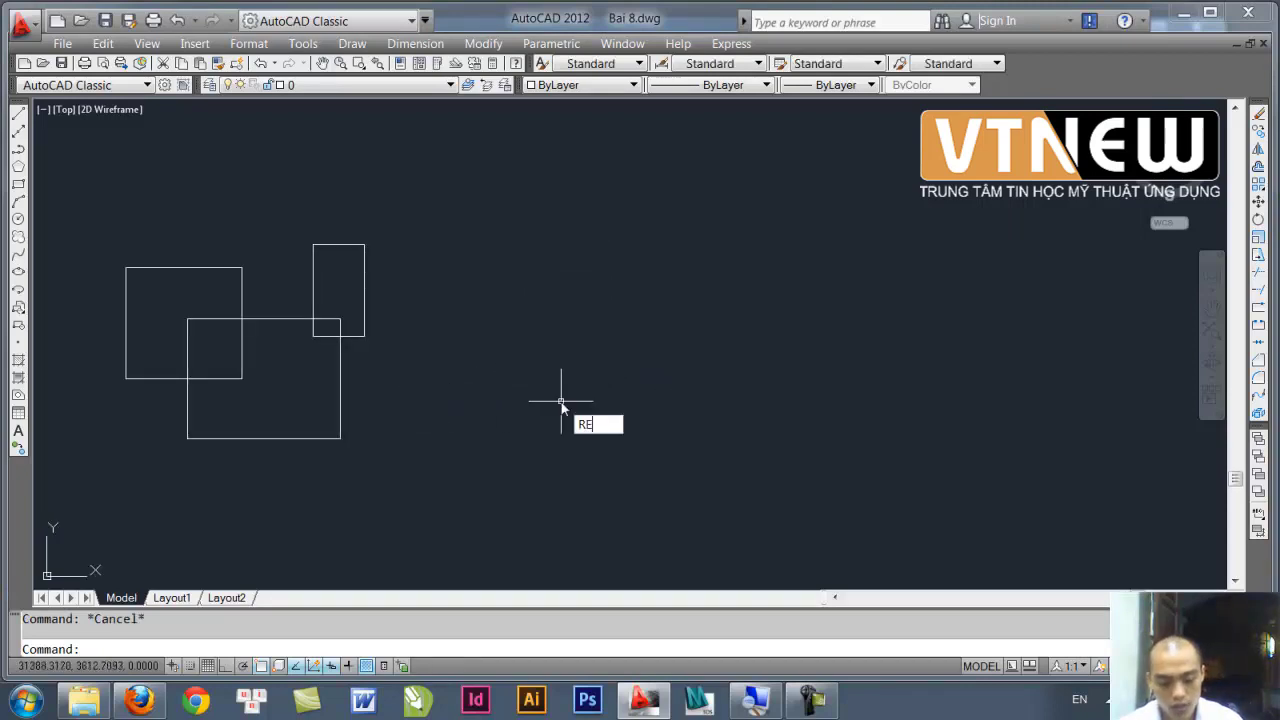
key(Return)
click(561, 273)
click(722, 391)
key(Return)
click(668, 357)
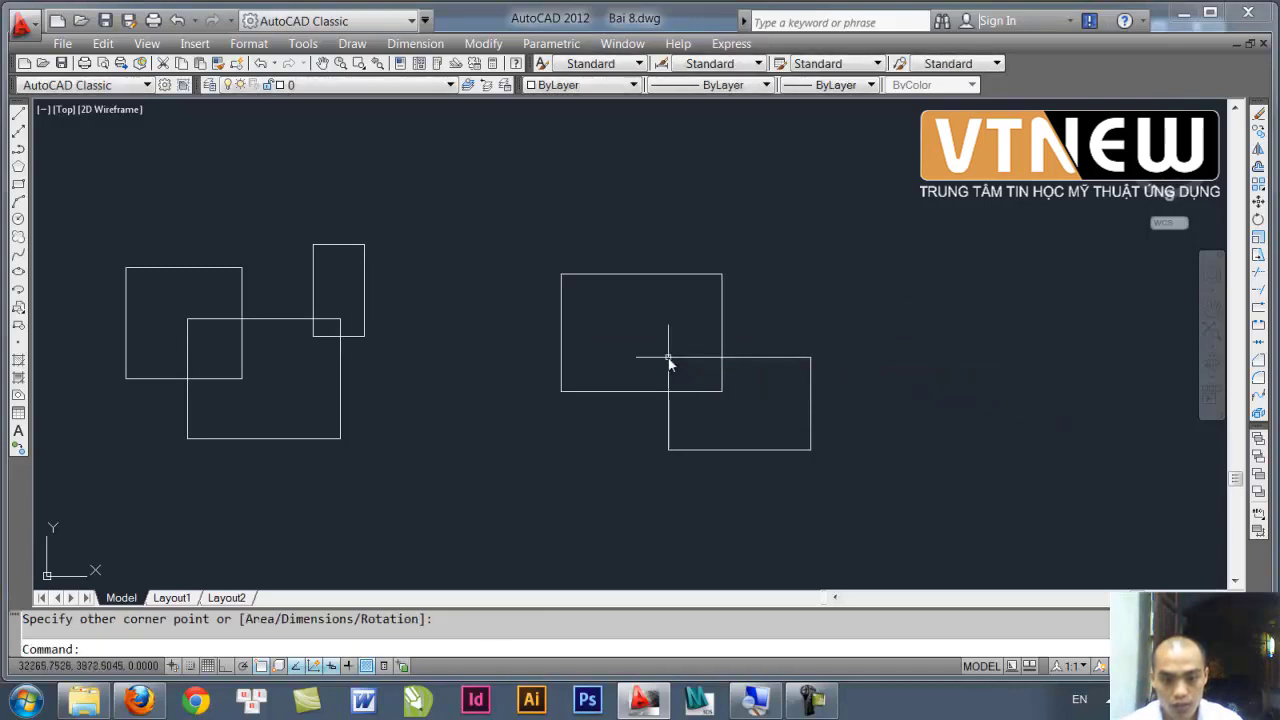
click(810, 449)
key(Return)
click(779, 321)
click(861, 394)
key(Return)
middle_drag(731, 380, 663, 314)
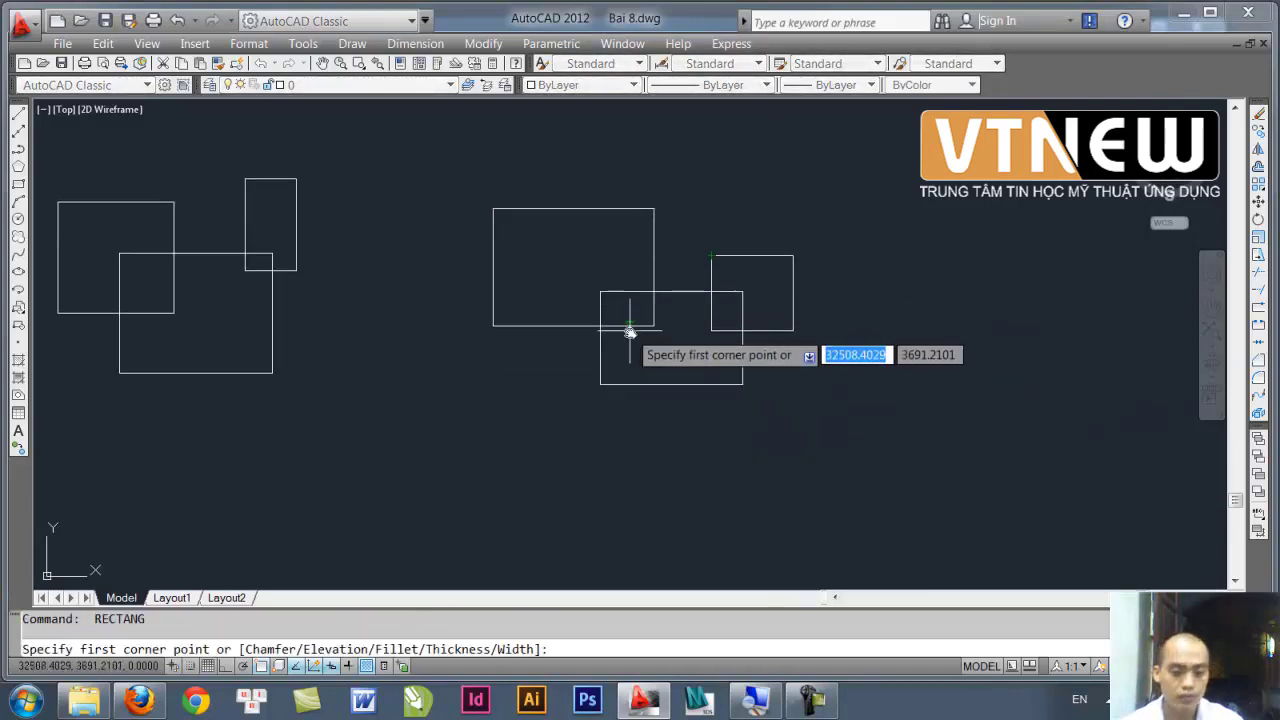
key(Escape)
- Window-select the three new rectangles and join them into an unnamed group with G
click(907, 420)
key(Escape)
key(Escape)
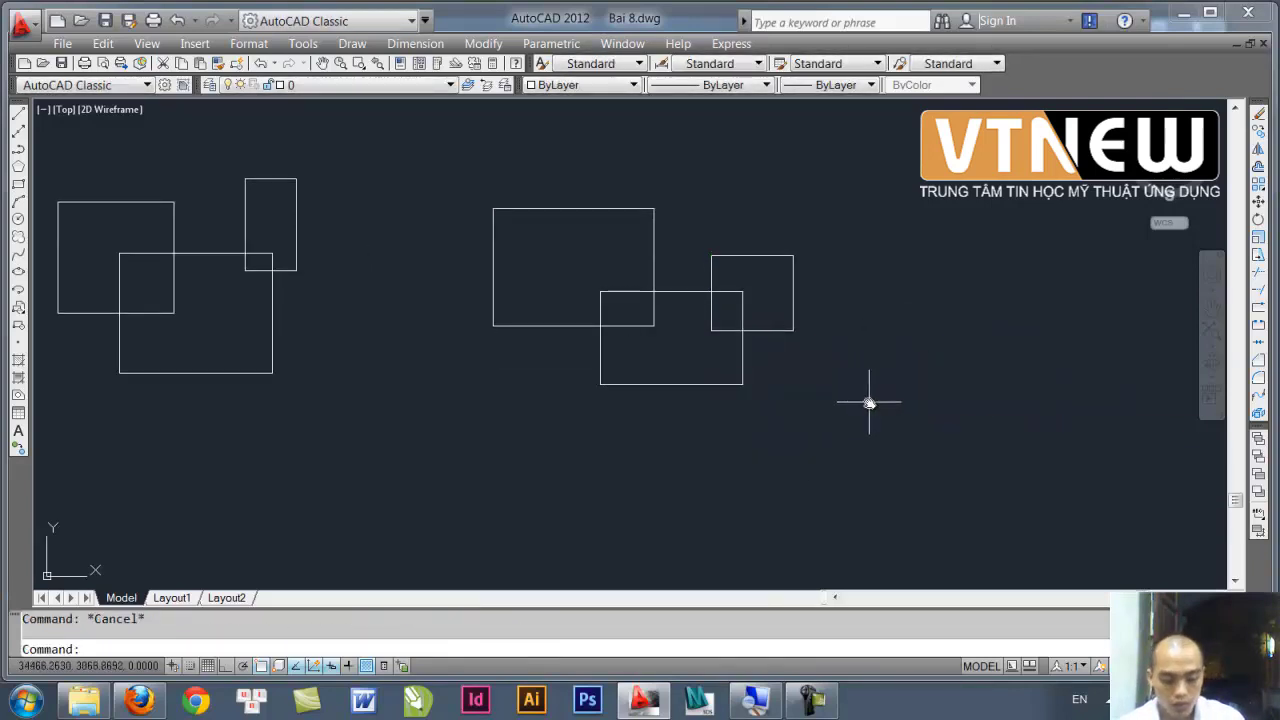
text(g)
key(Return)
click(861, 401)
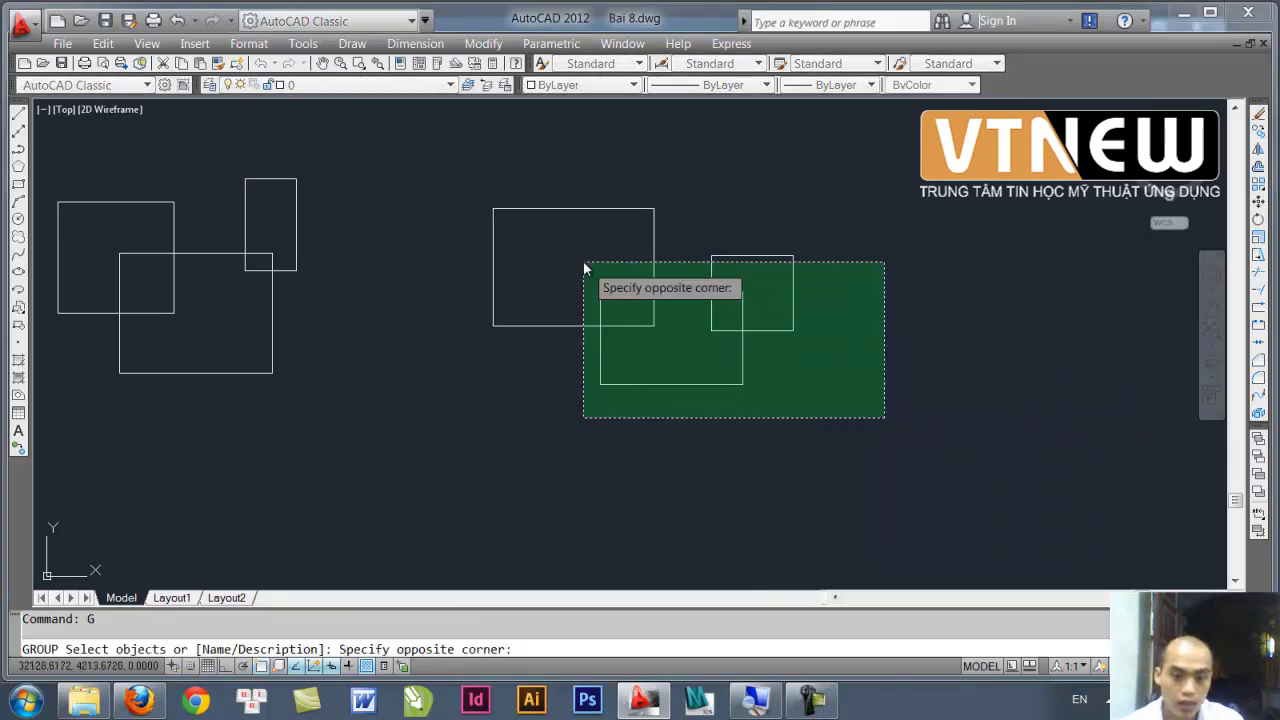
click(583, 260)
key(Return)
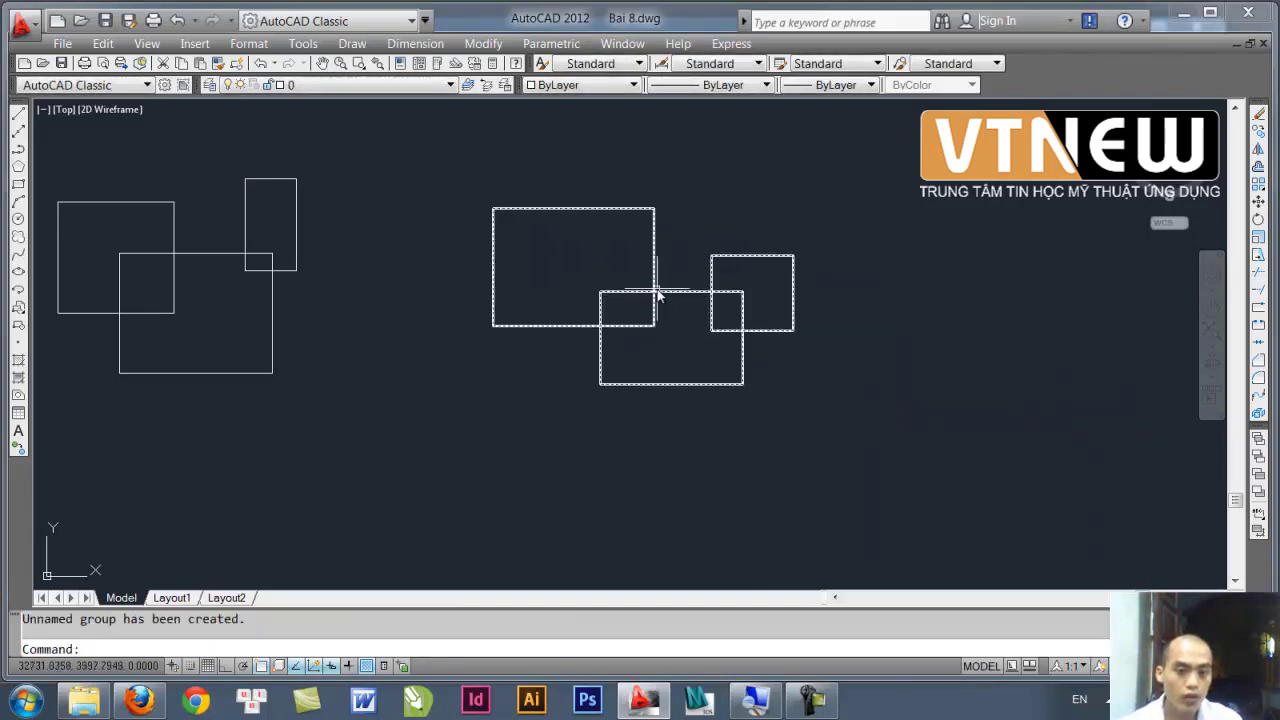
click(654, 289)
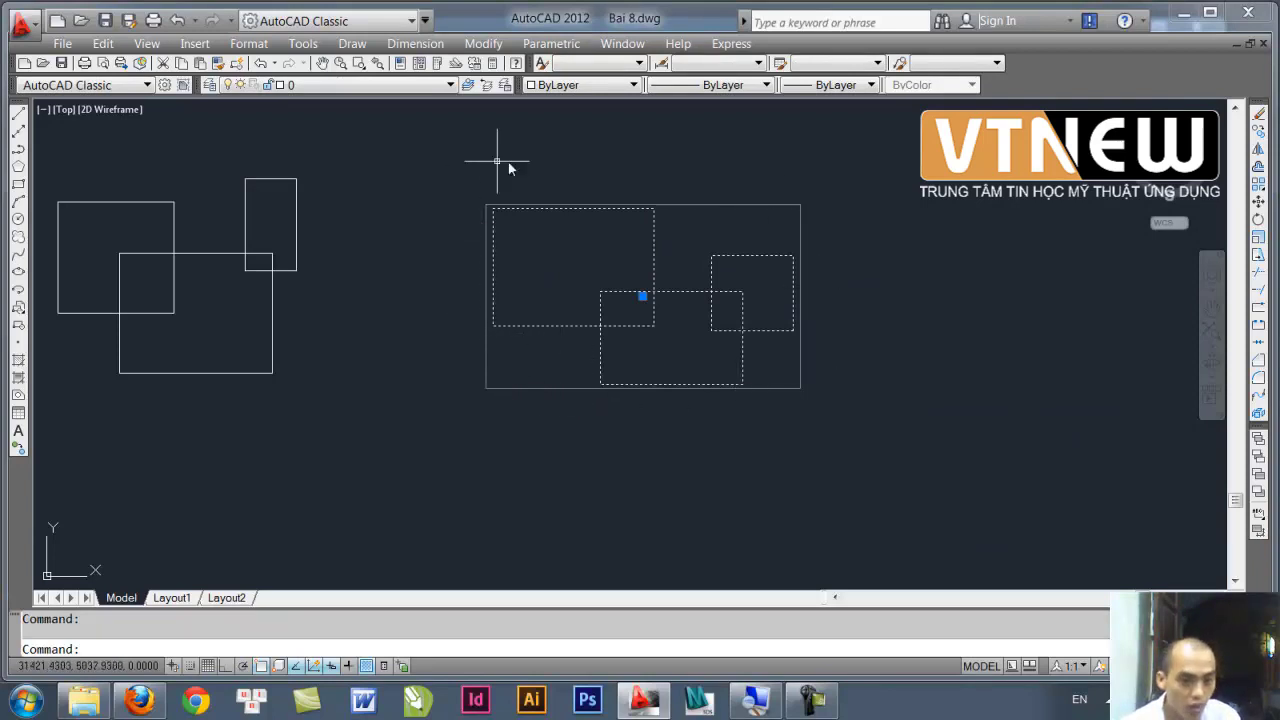
- Select the original rectangle block and drag its grip to a new position
middle_drag(630, 387, 691, 406)
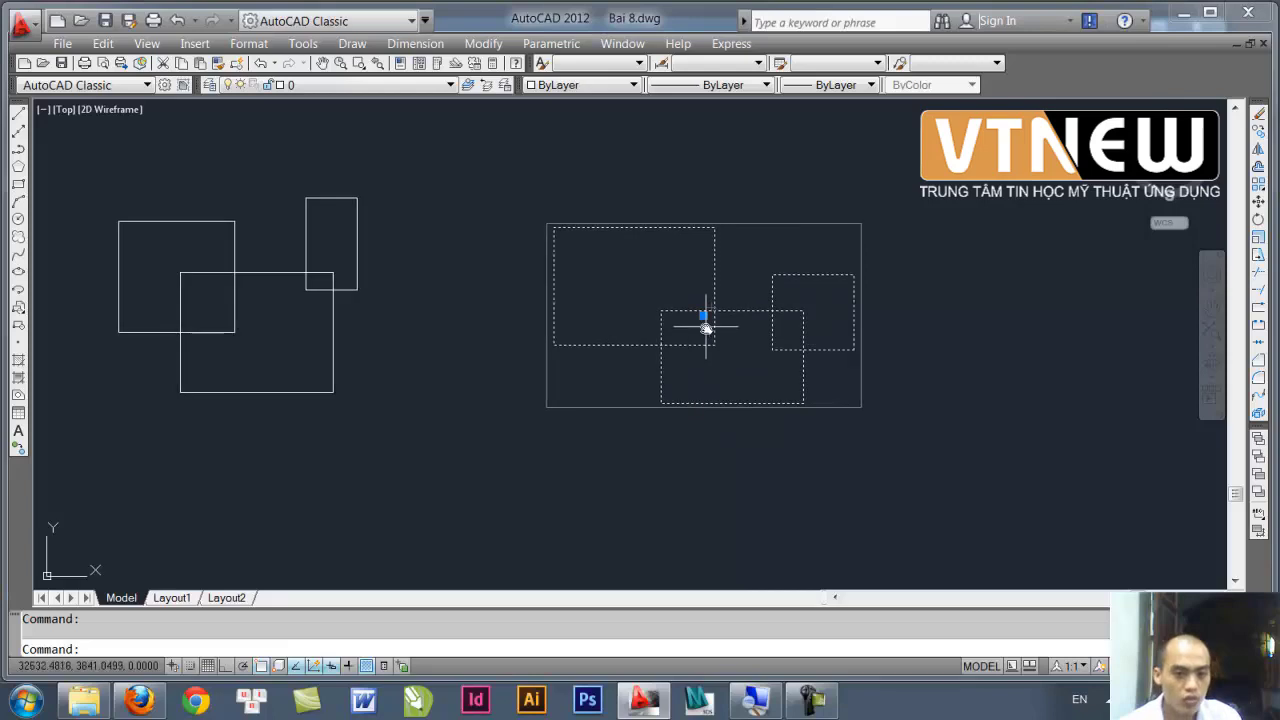
scroll(550, 262, up, 4)
scroll(552, 264, up, 2)
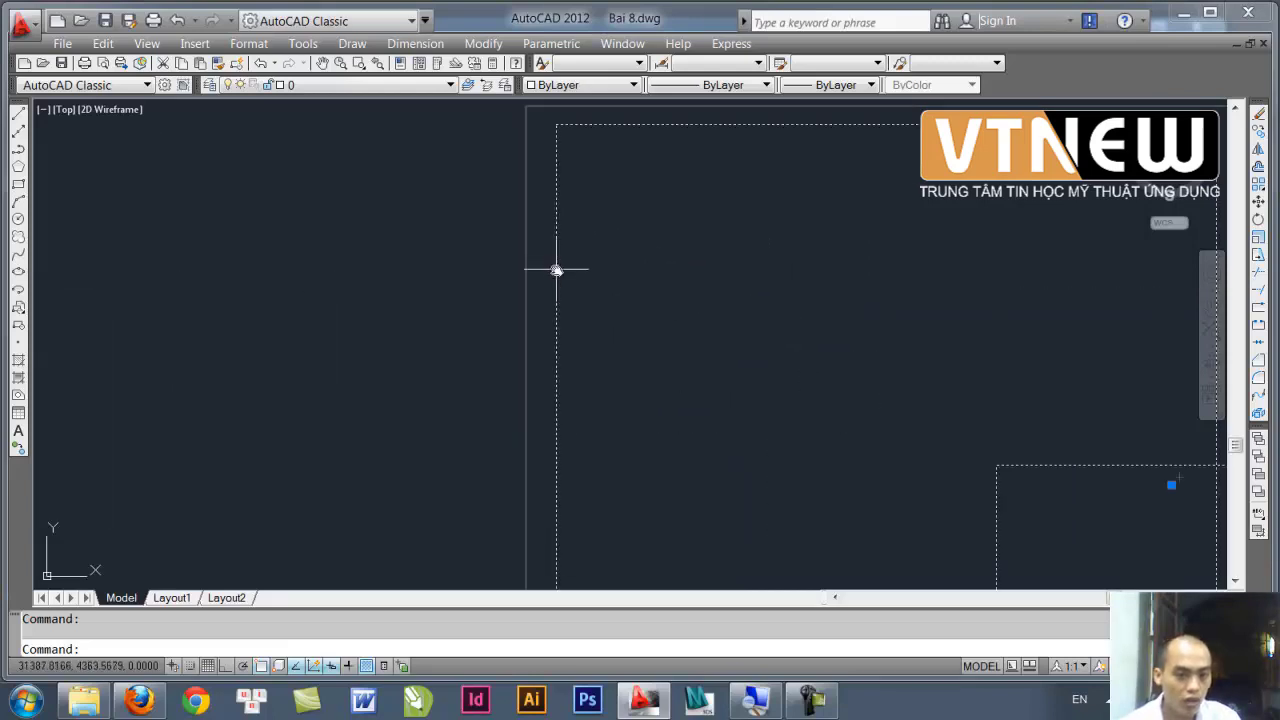
scroll(594, 294, down, 6)
key(Escape)
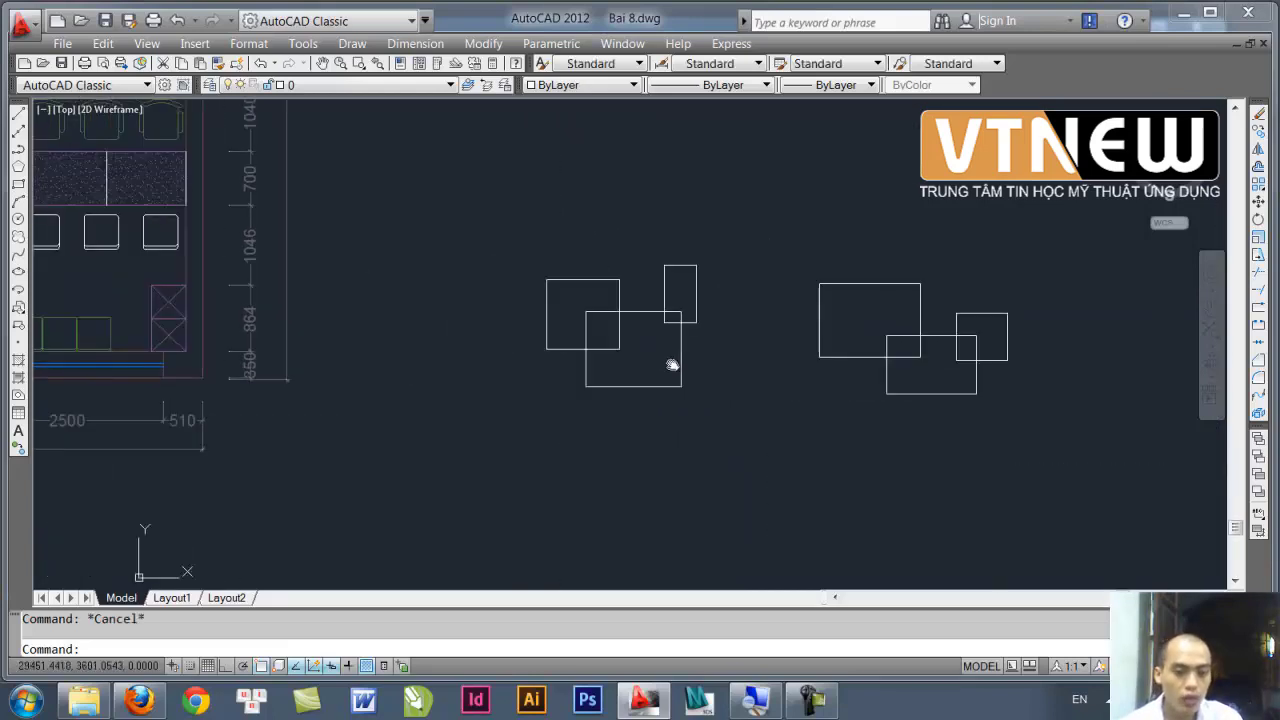
scroll(700, 380, up, 3)
click(821, 417)
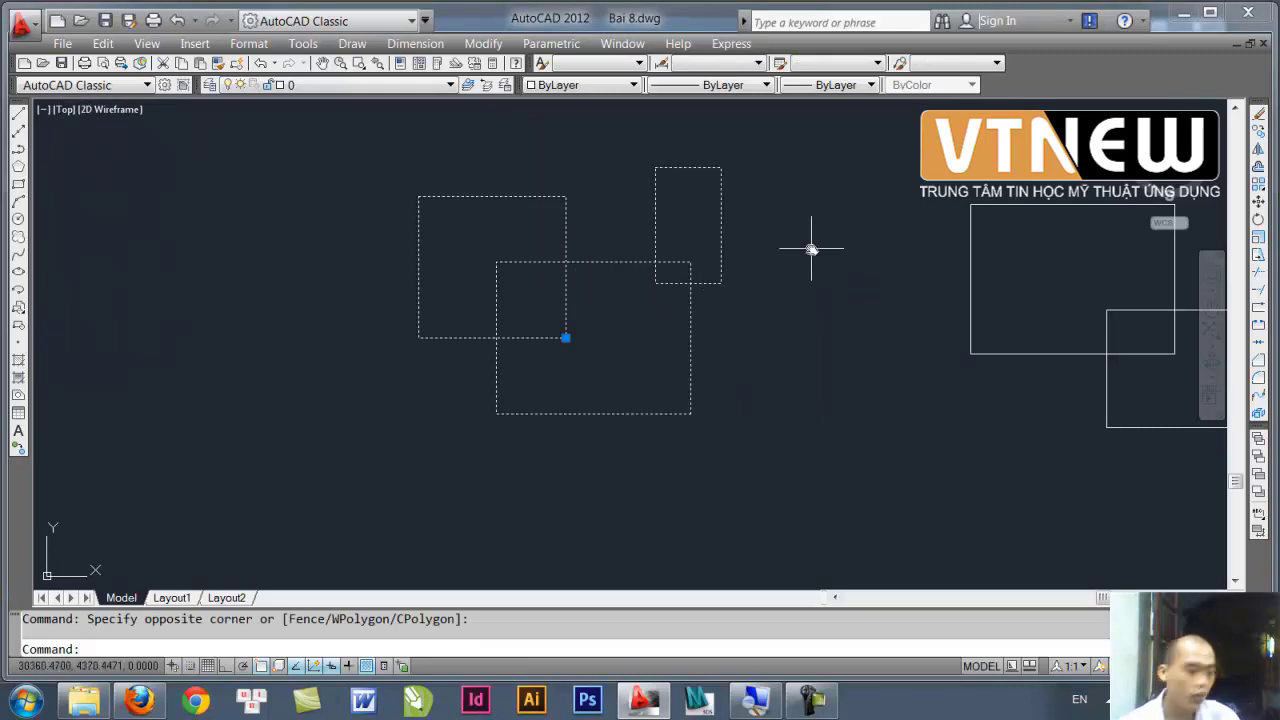
click(567, 338)
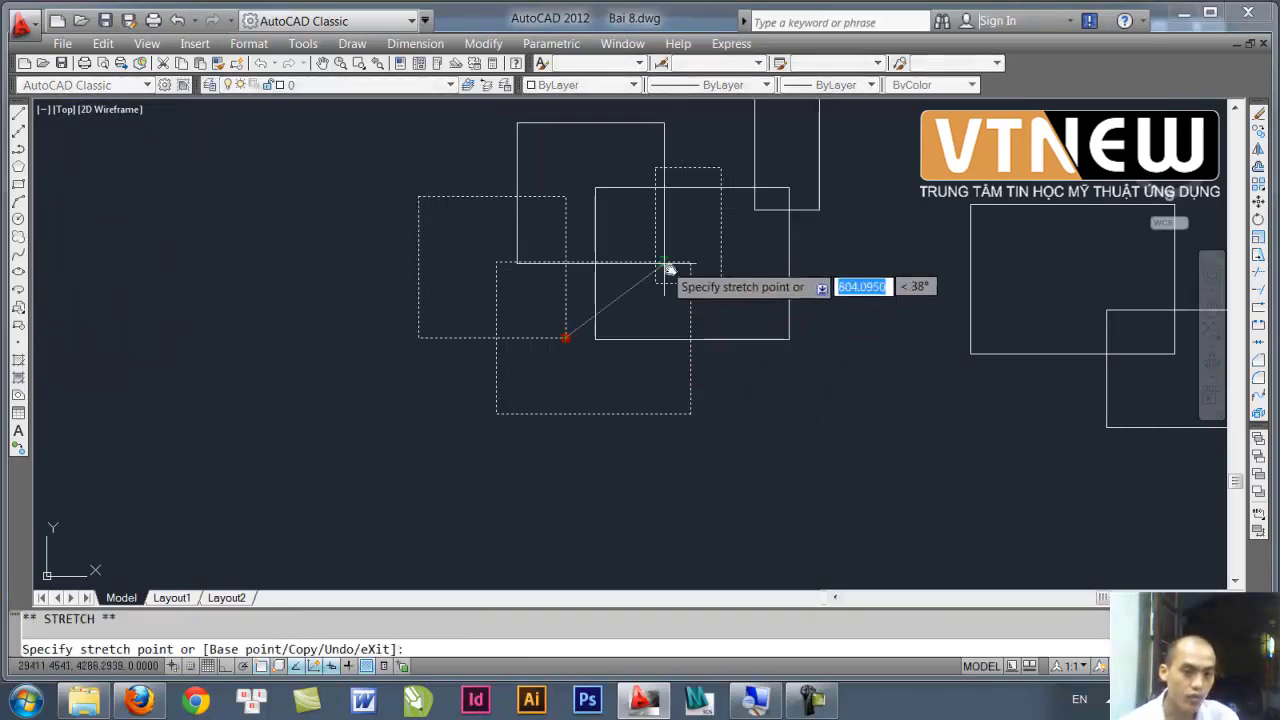
click(371, 323)
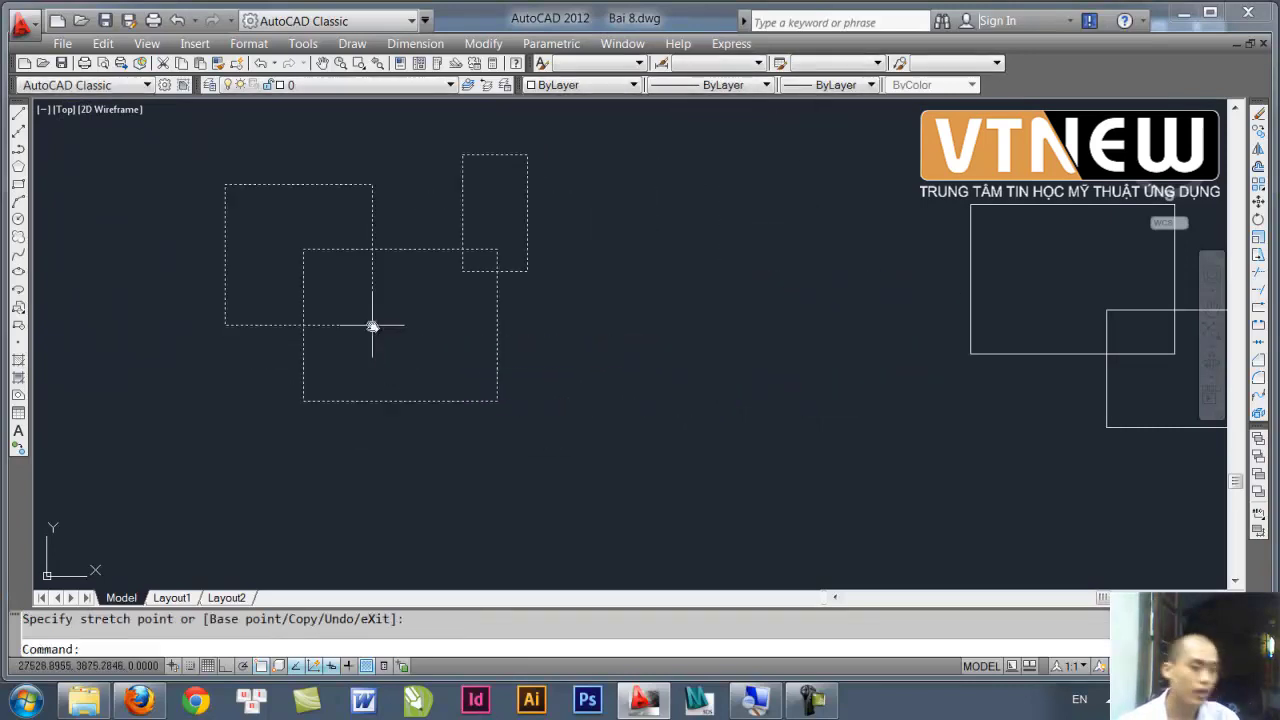
middle_drag(550, 349, 624, 332)
key(Escape)
- Copy the rectangle block with CO to the upper left, lower right and upper right
scroll(640, 371, down, 4)
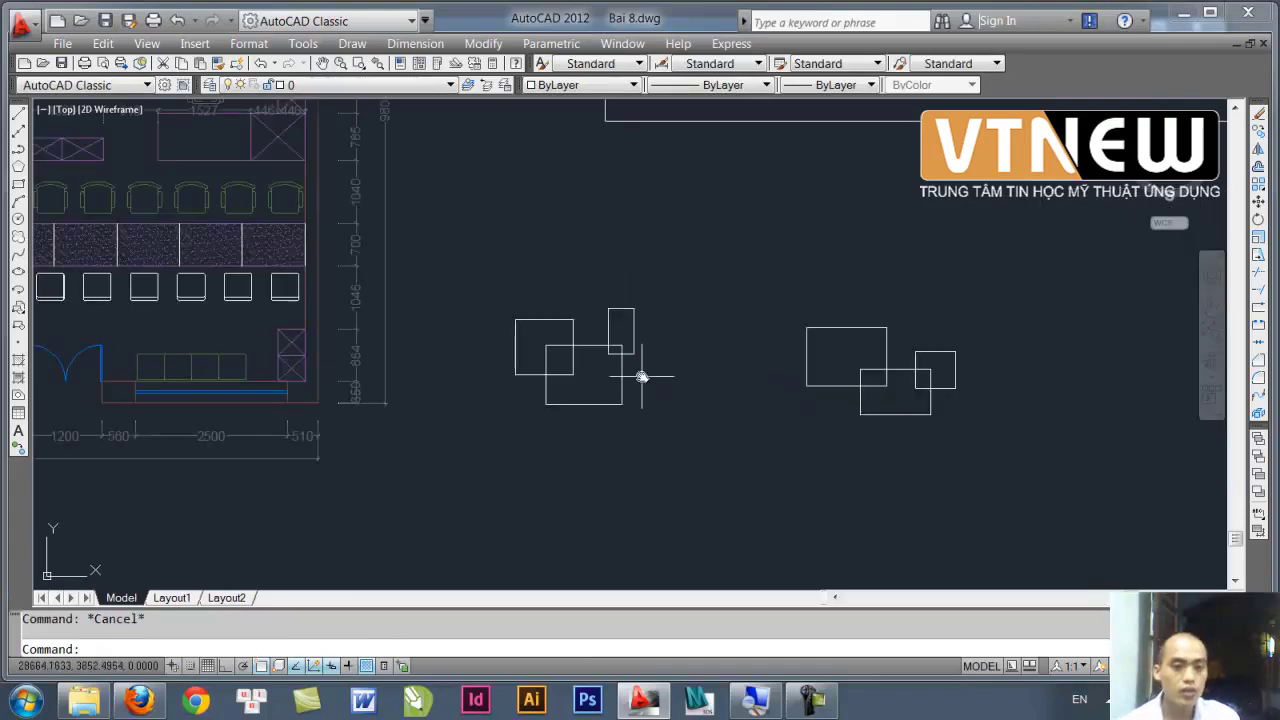
click(674, 434)
click(486, 277)
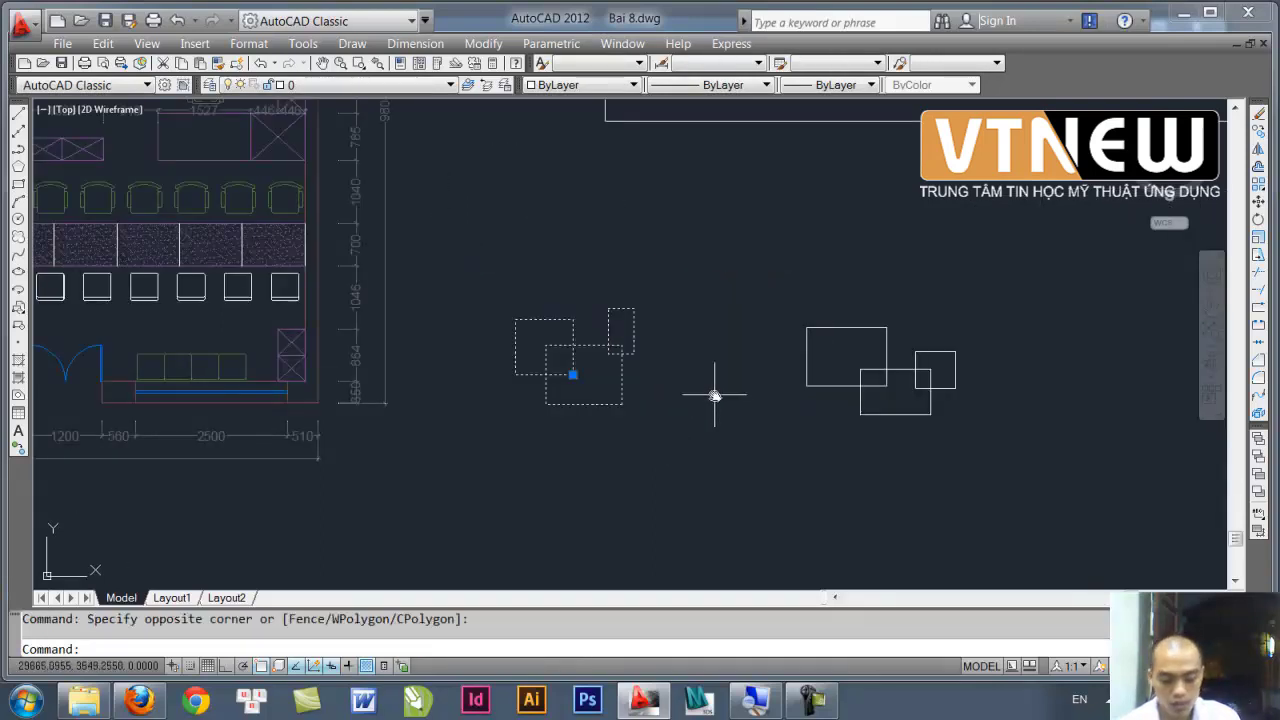
text(co)
key(Return)
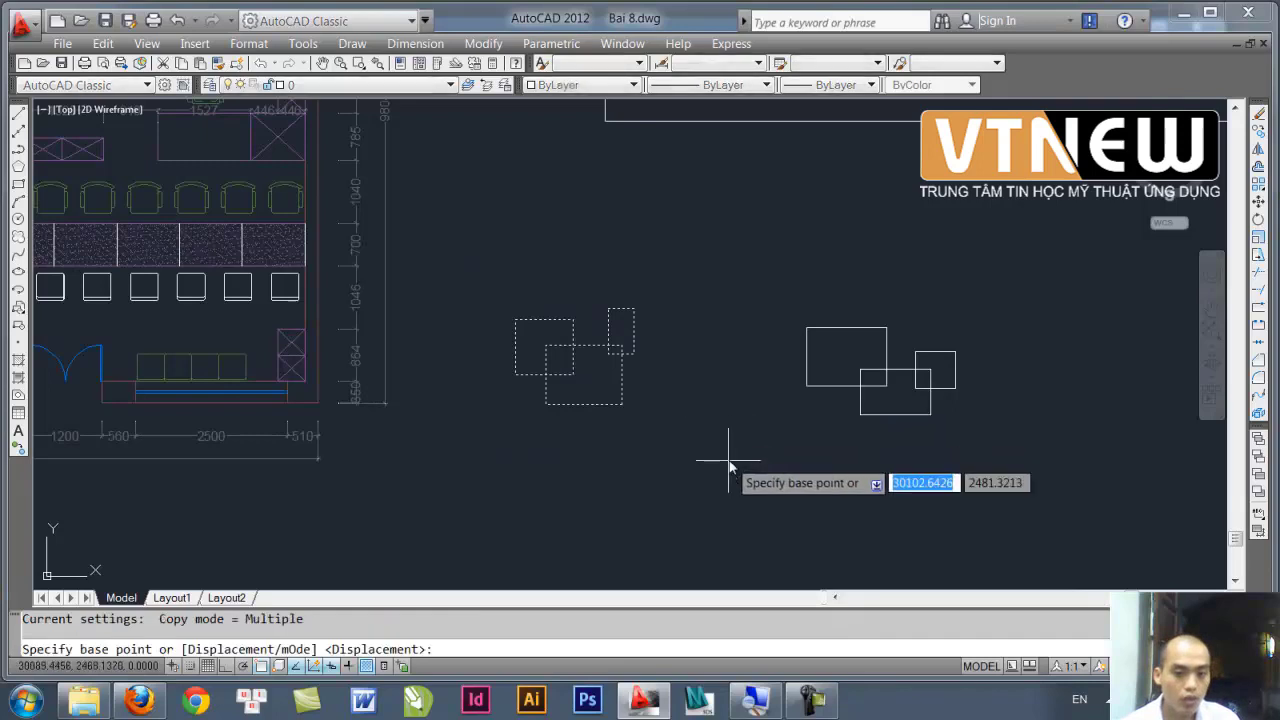
click(729, 462)
click(481, 316)
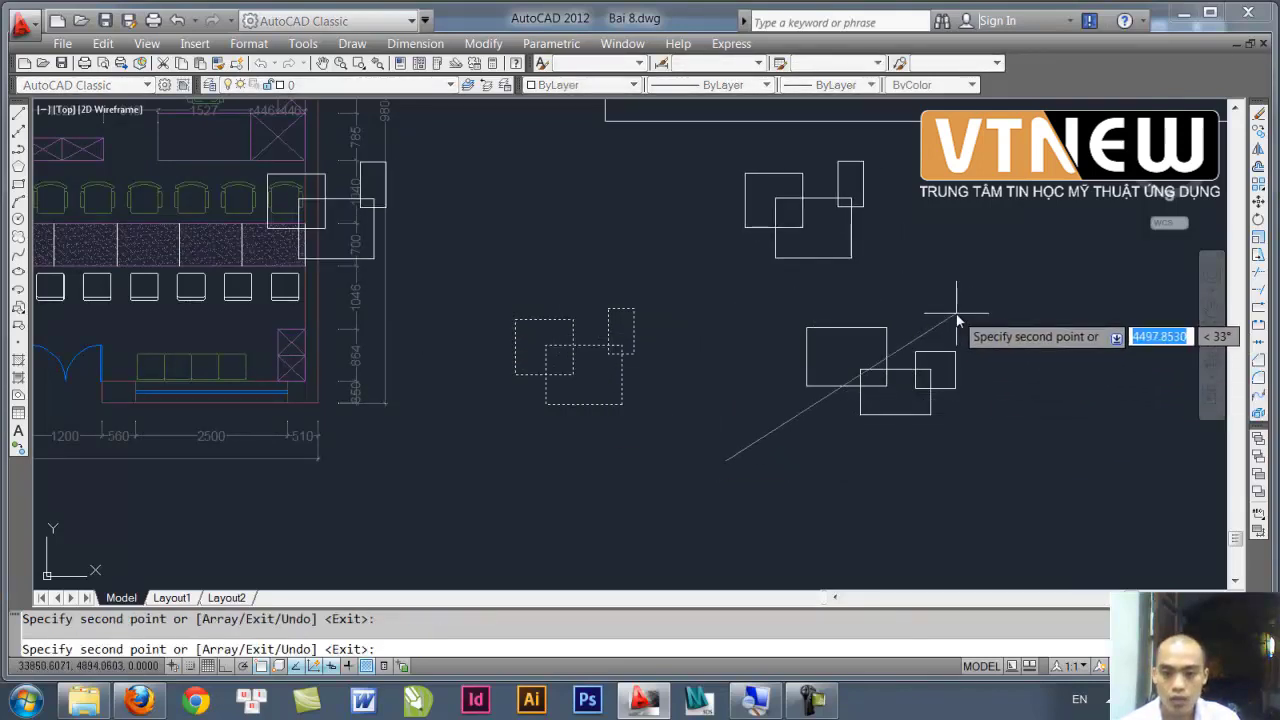
click(884, 556)
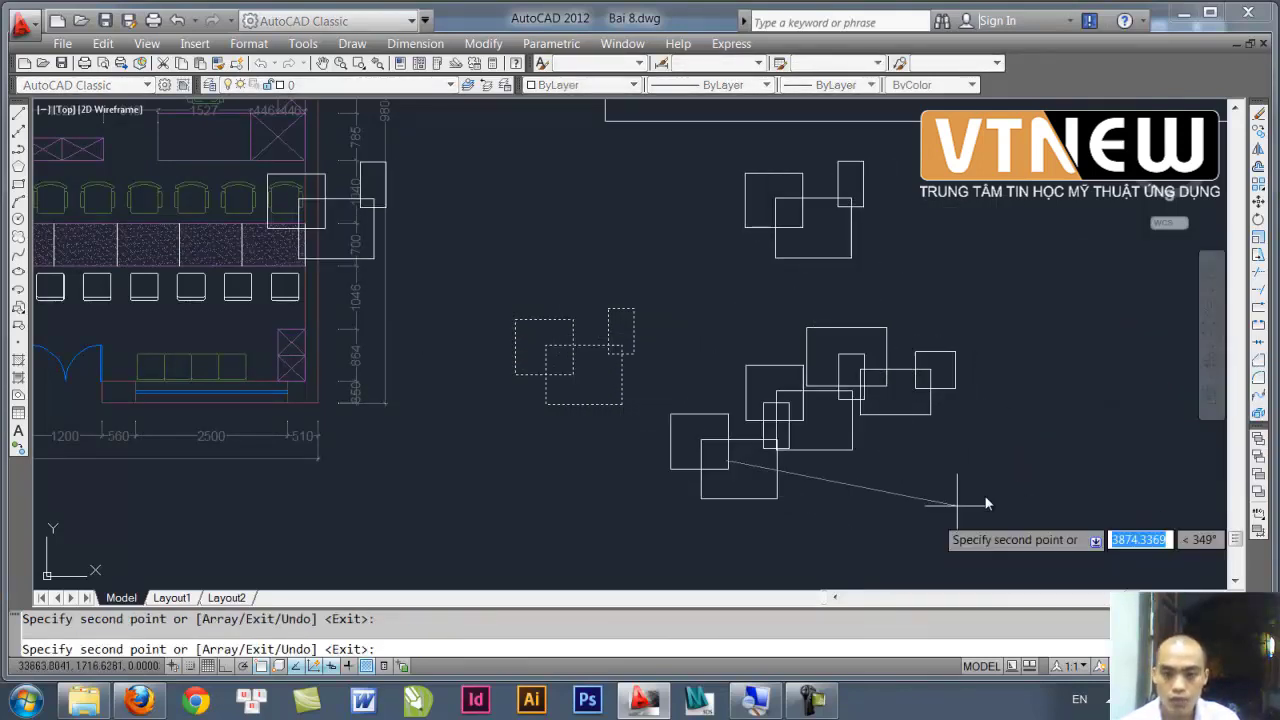
click(1166, 331)
key(Escape)
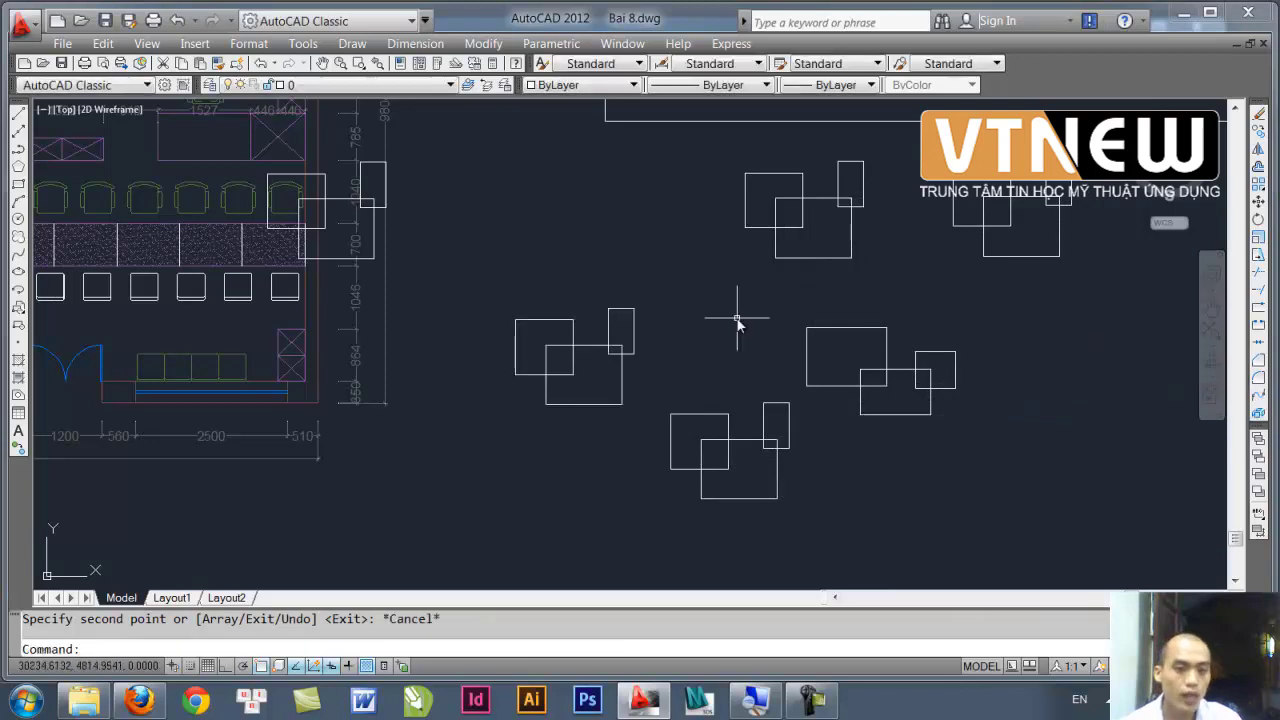
- Delete the copy over the furniture plan and the grouped rectangles, then select the left copy
click(376, 168)
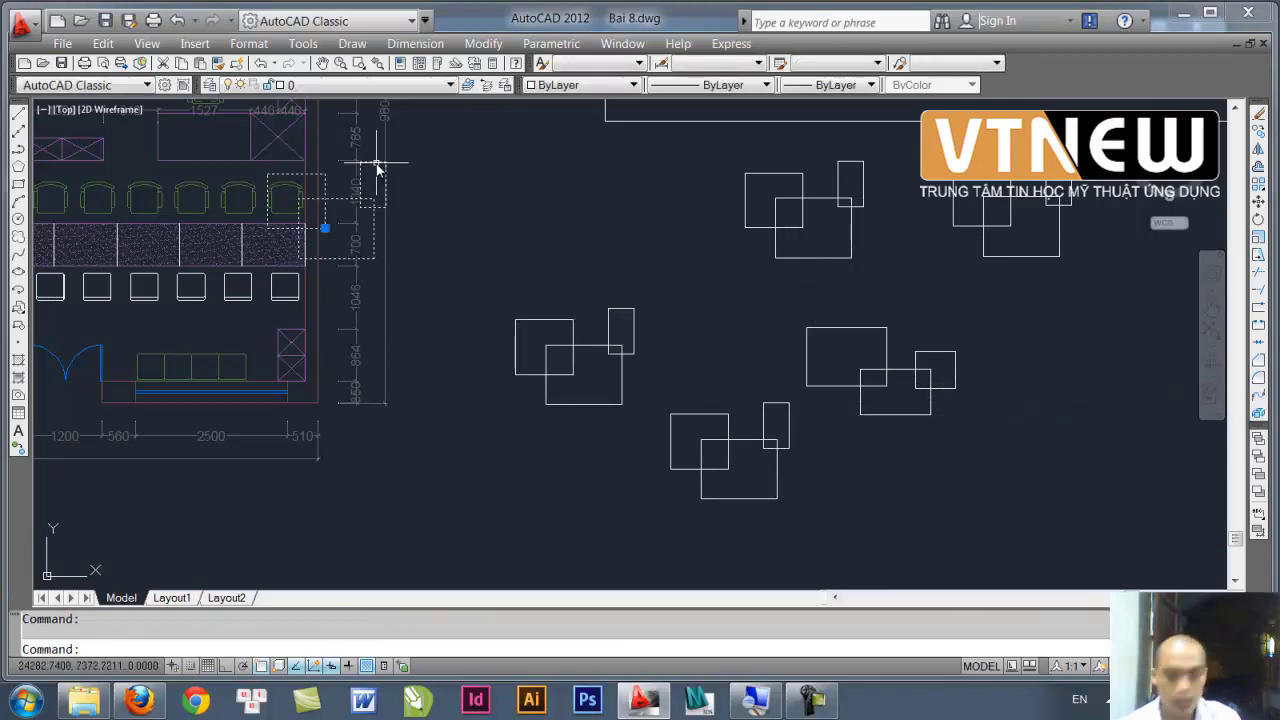
key(Delete)
middle_drag(629, 329, 543, 297)
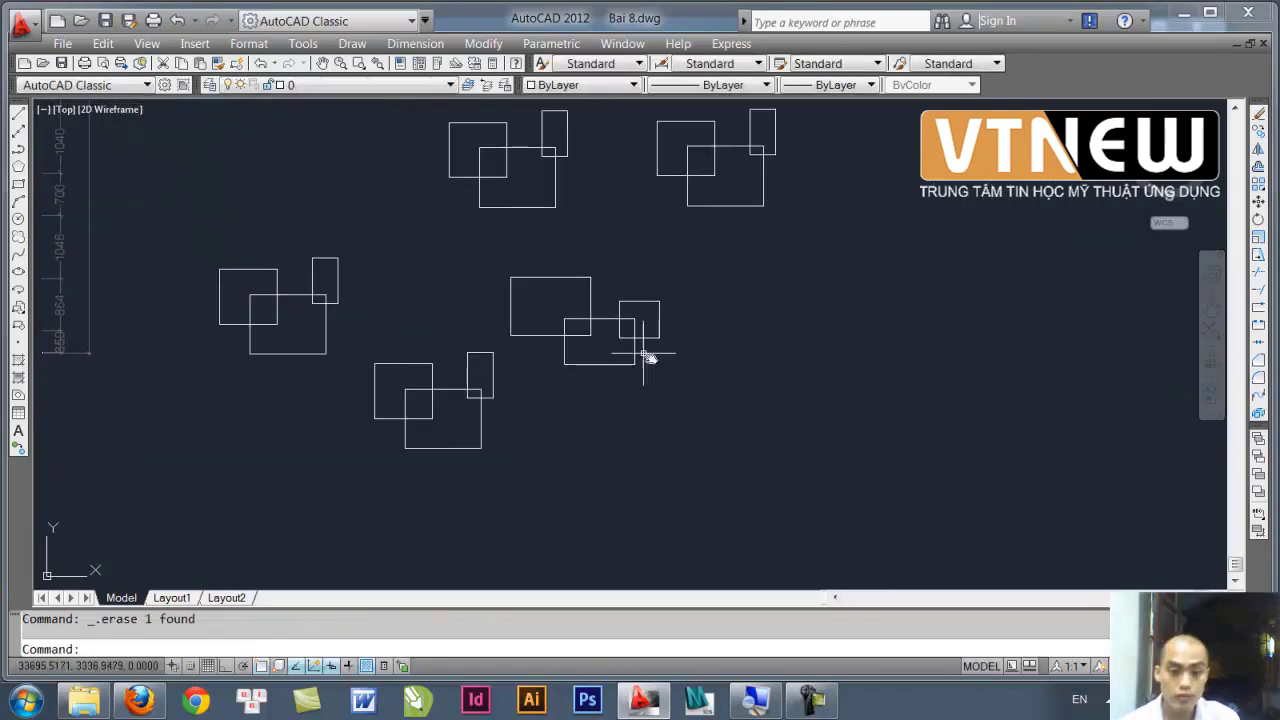
click(648, 357)
click(615, 310)
key(Delete)
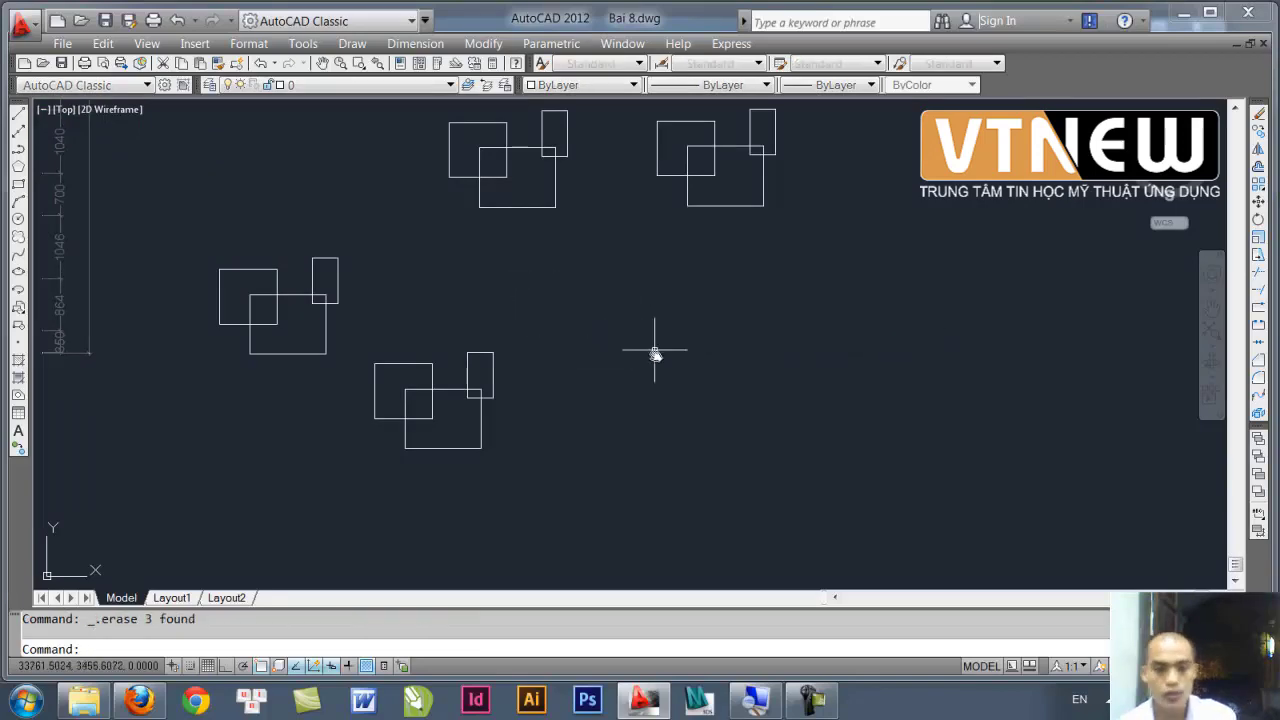
middle_drag(655, 355, 566, 397)
scroll(610, 310, down, 2)
middle_drag(623, 309, 541, 363)
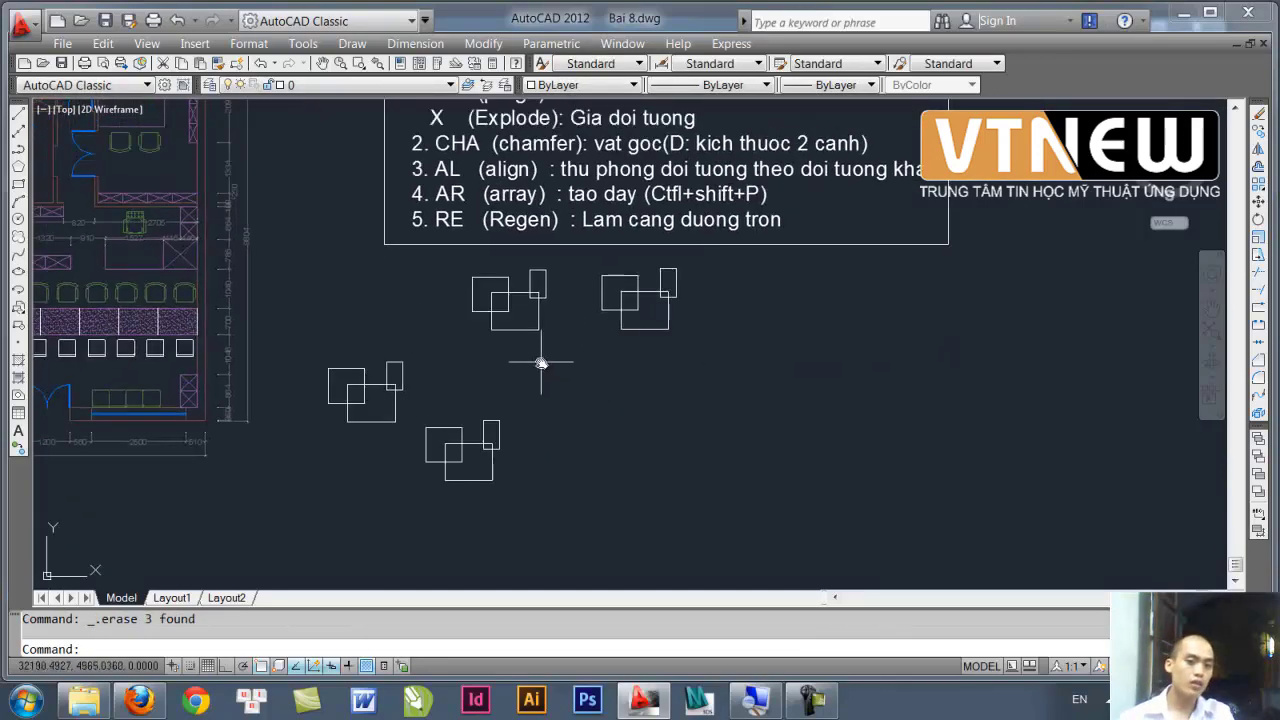
scroll(541, 363, up, 2)
click(286, 407)
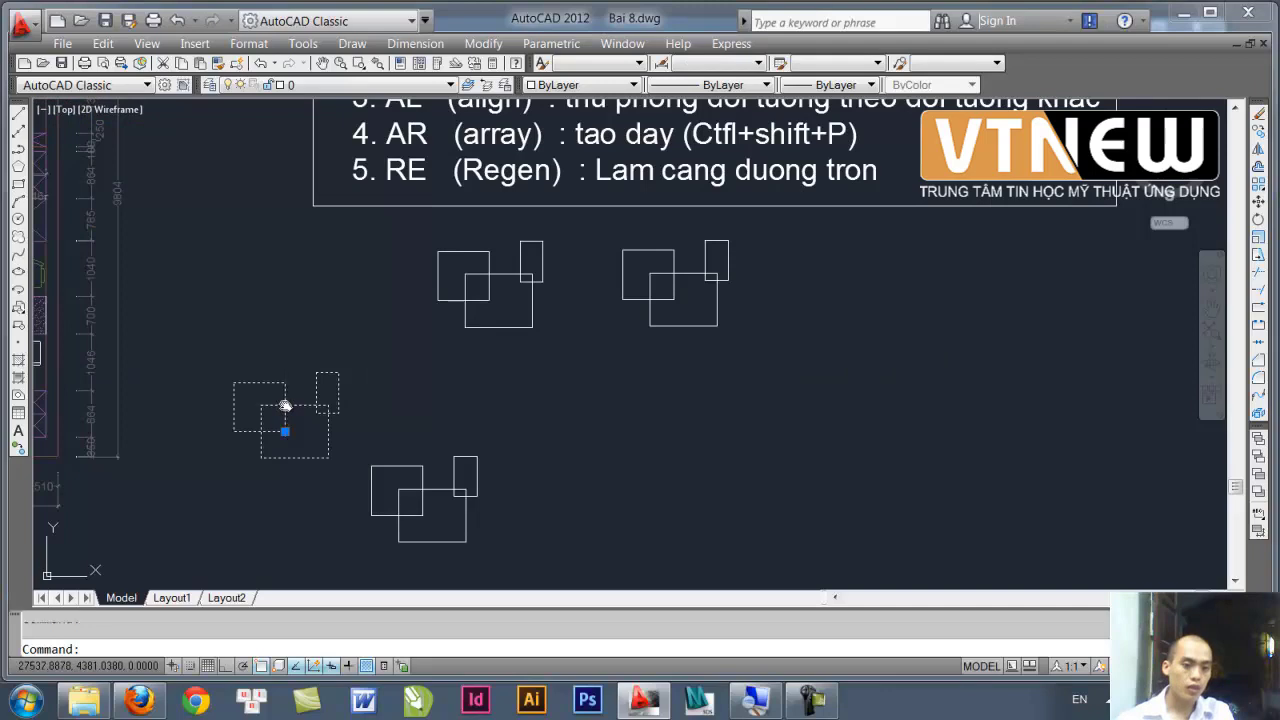
- Open block AAA in the Block Editor and grip-stretch its left rectangle narrower
double_click(285, 407)
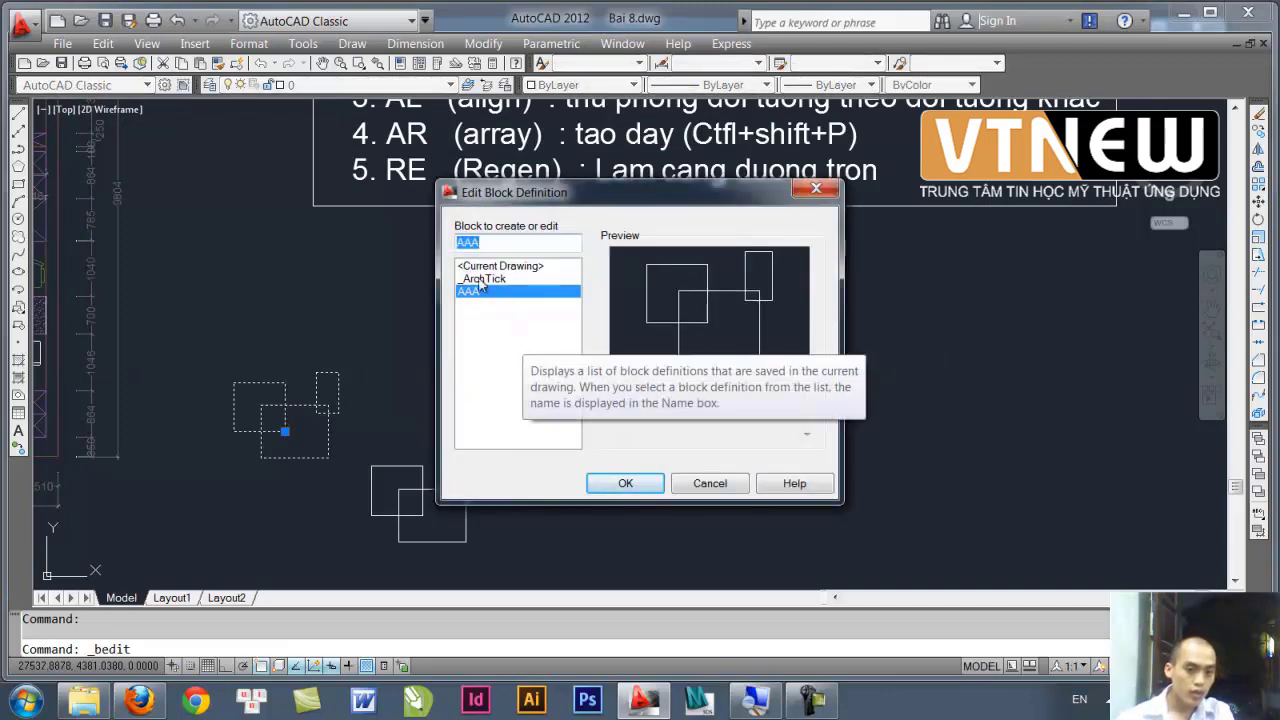
click(622, 483)
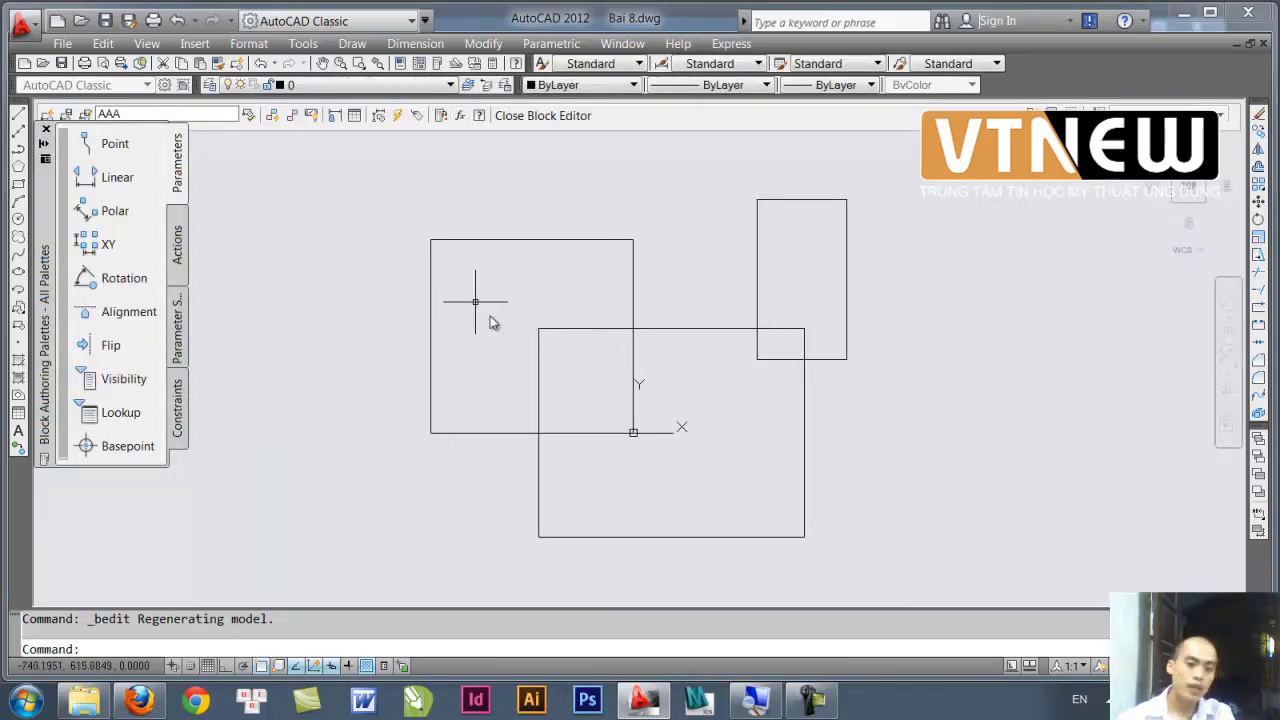
click(633, 247)
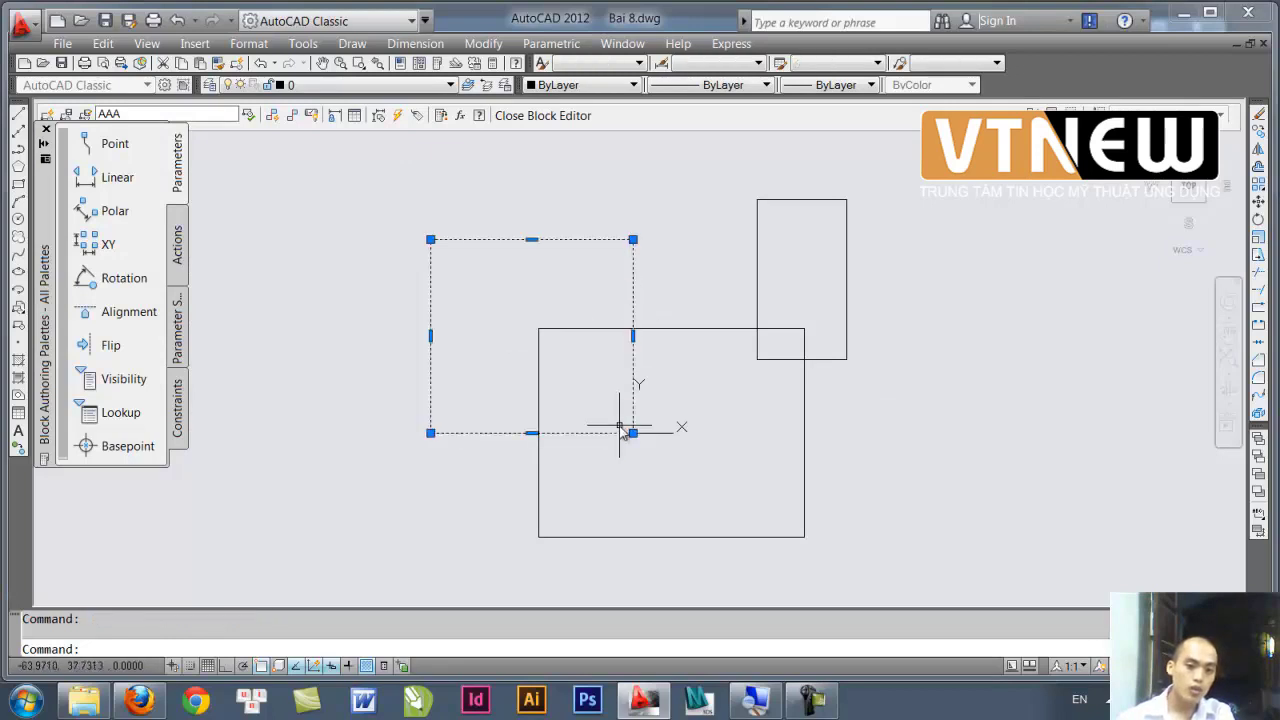
click(633, 335)
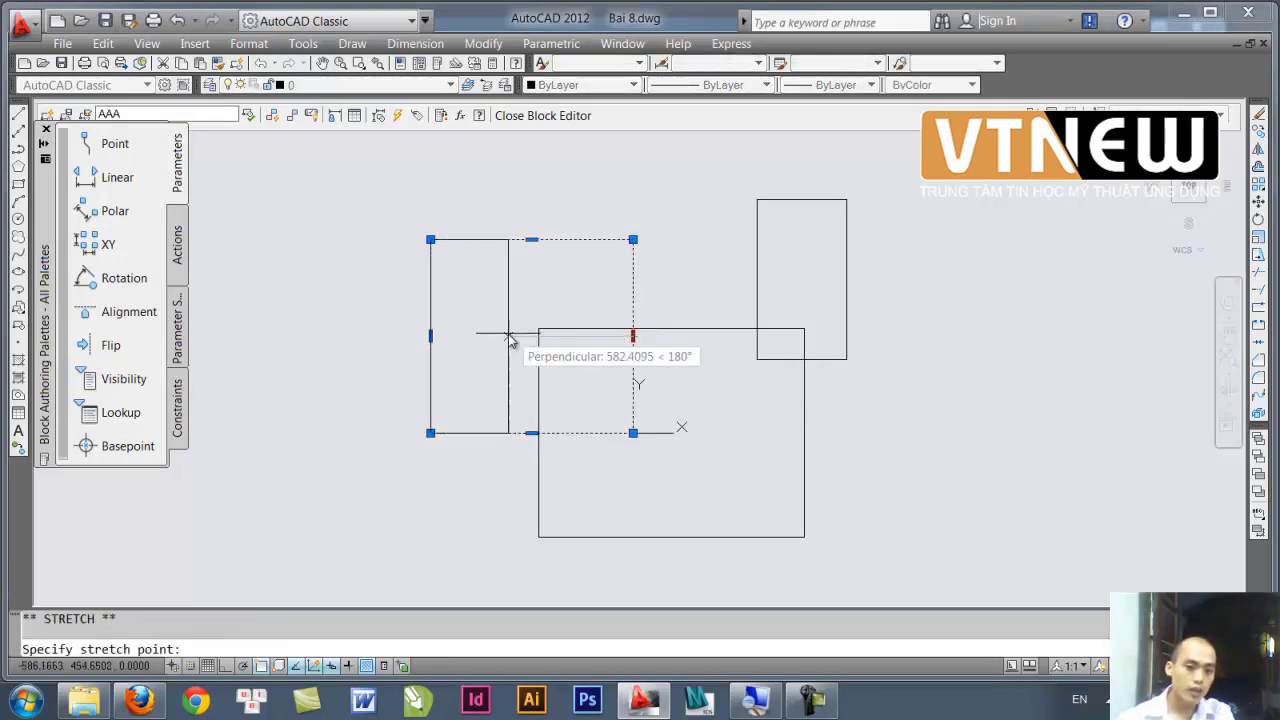
click(504, 336)
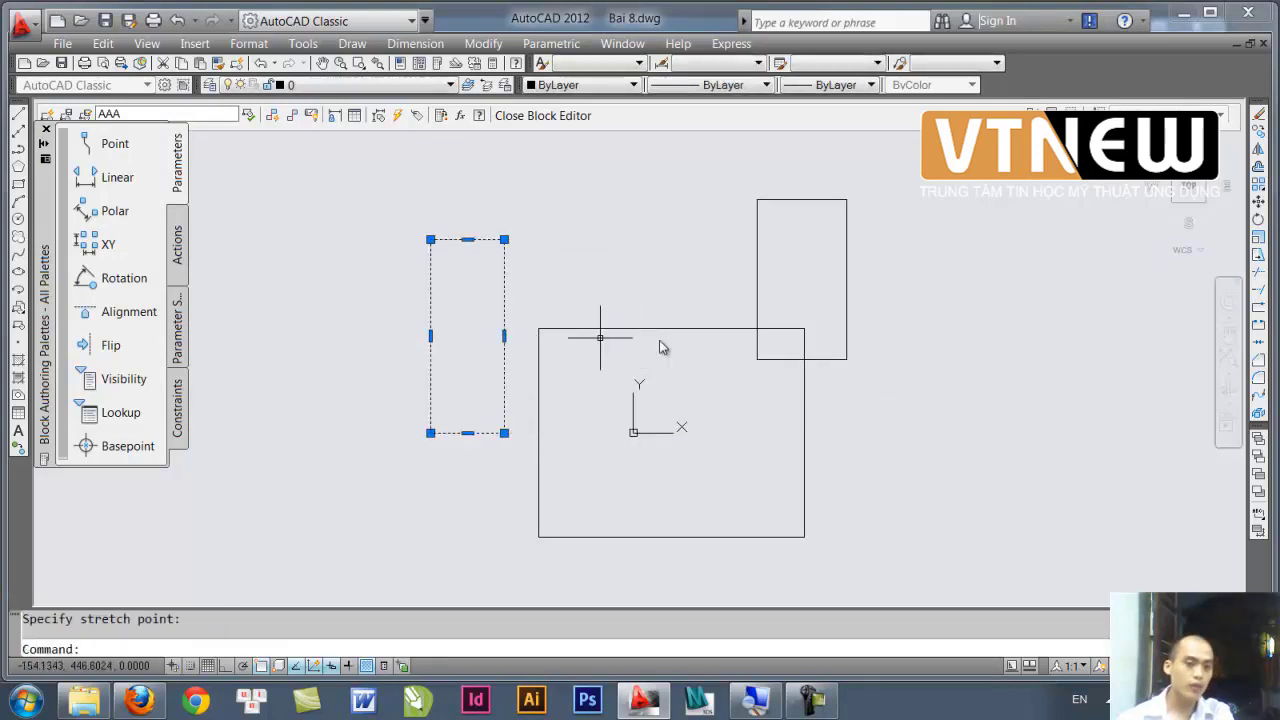
- Move the two small rectangles of the block upward with MOVE
click(758, 276)
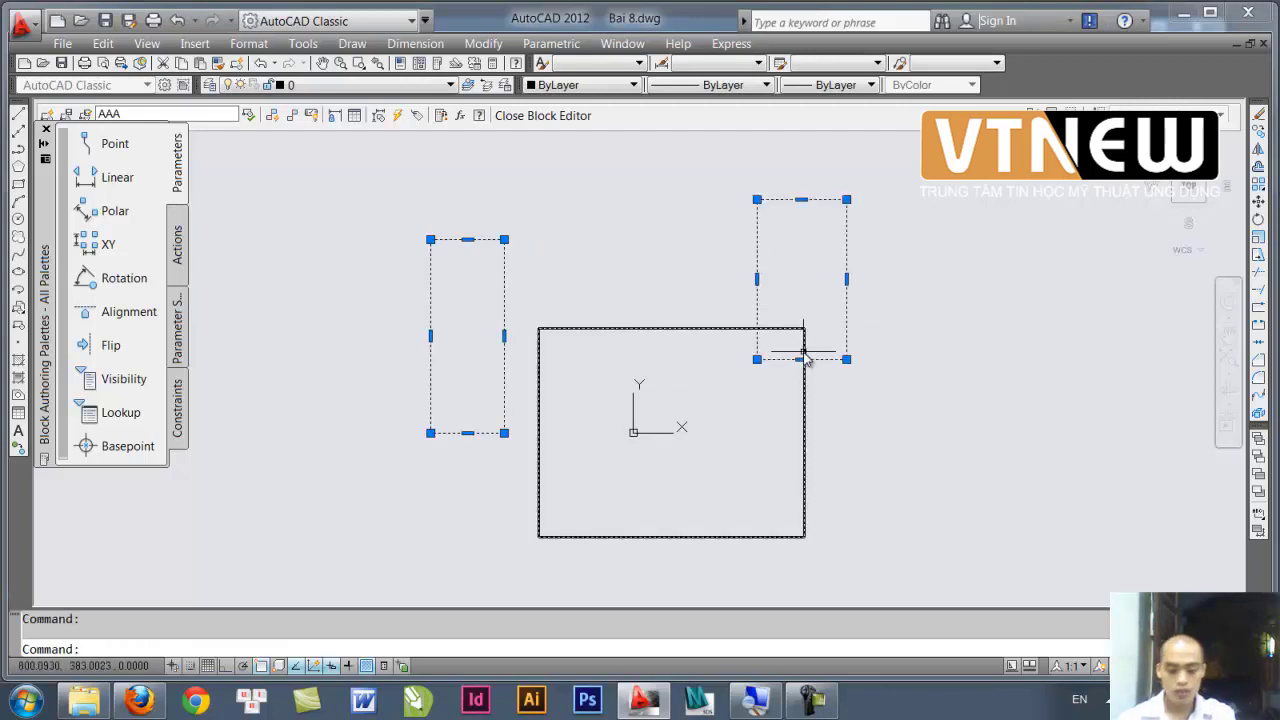
text(m)
key(Return)
click(847, 360)
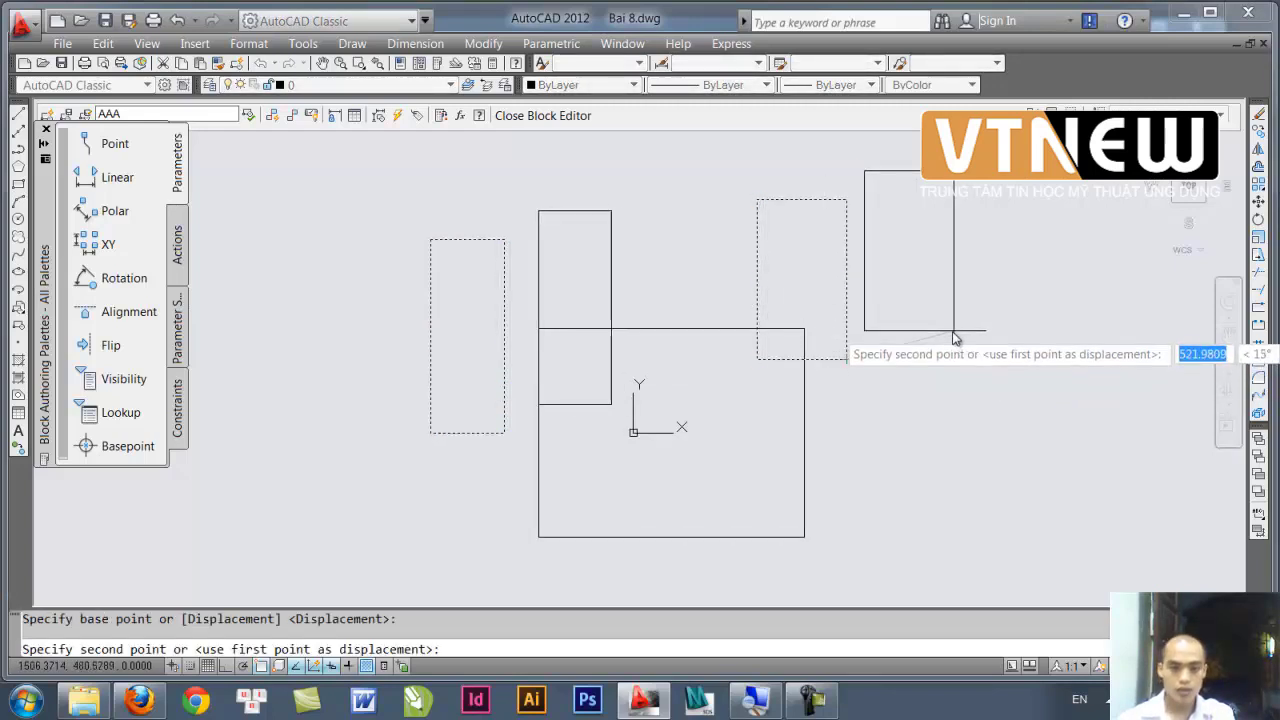
click(807, 273)
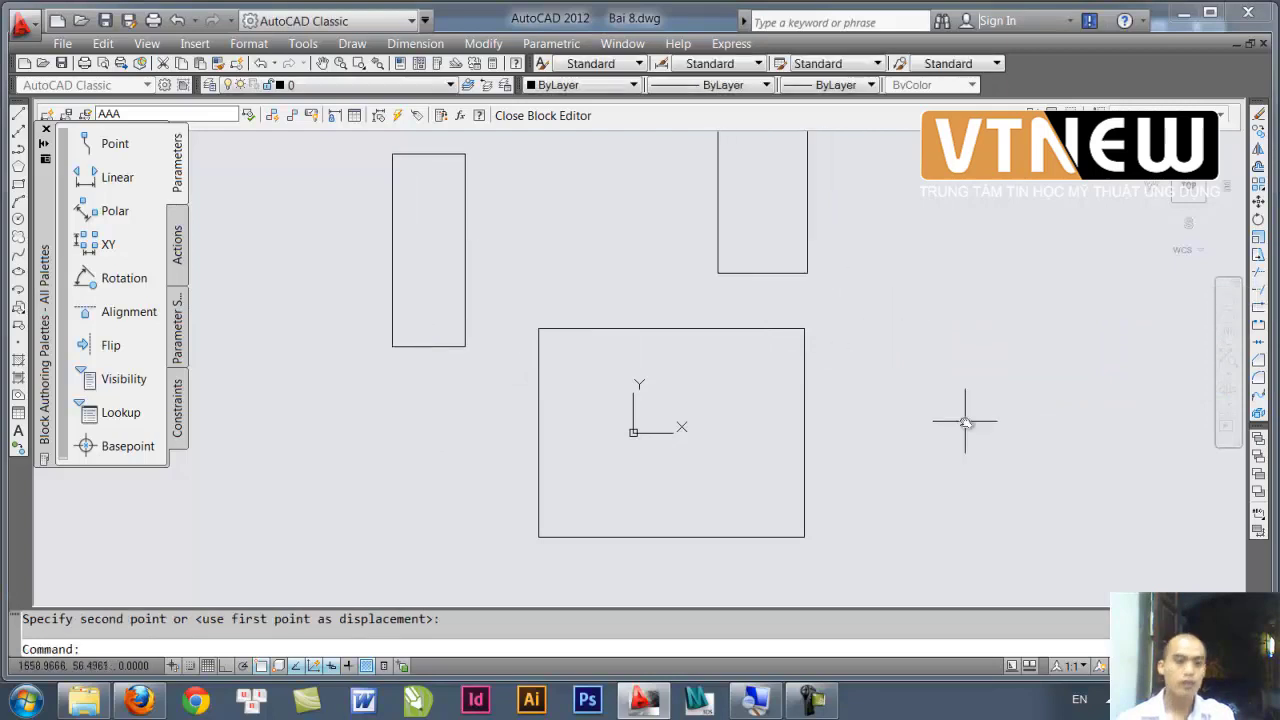
scroll(910, 428, down, 2)
middle_drag(694, 361, 698, 329)
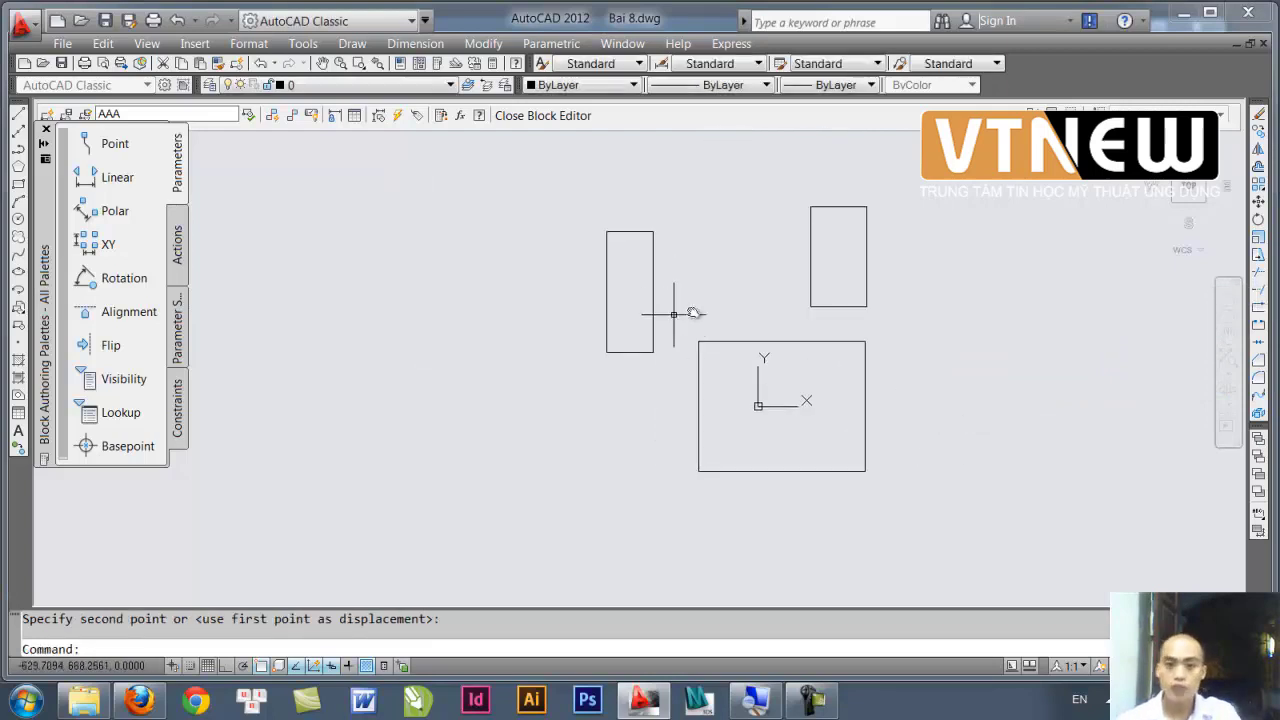
- Close the Block Editor and save the changes to block AAA
click(511, 117)
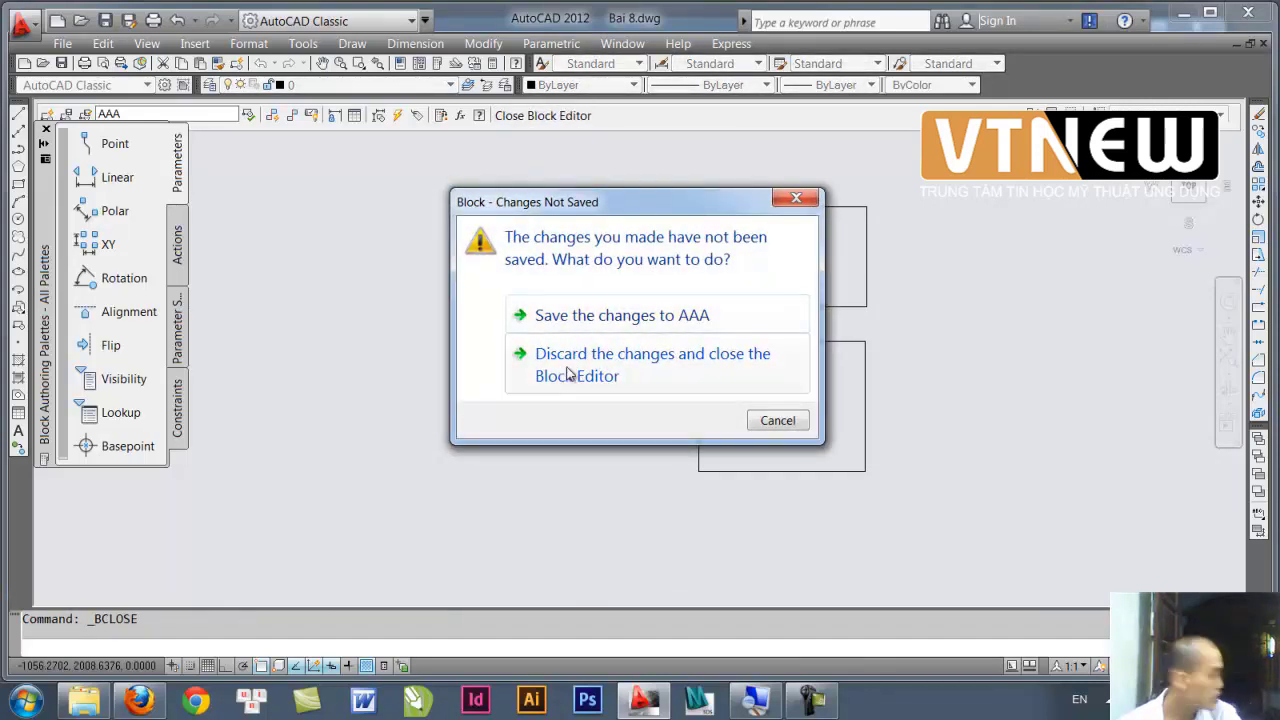
click(590, 318)
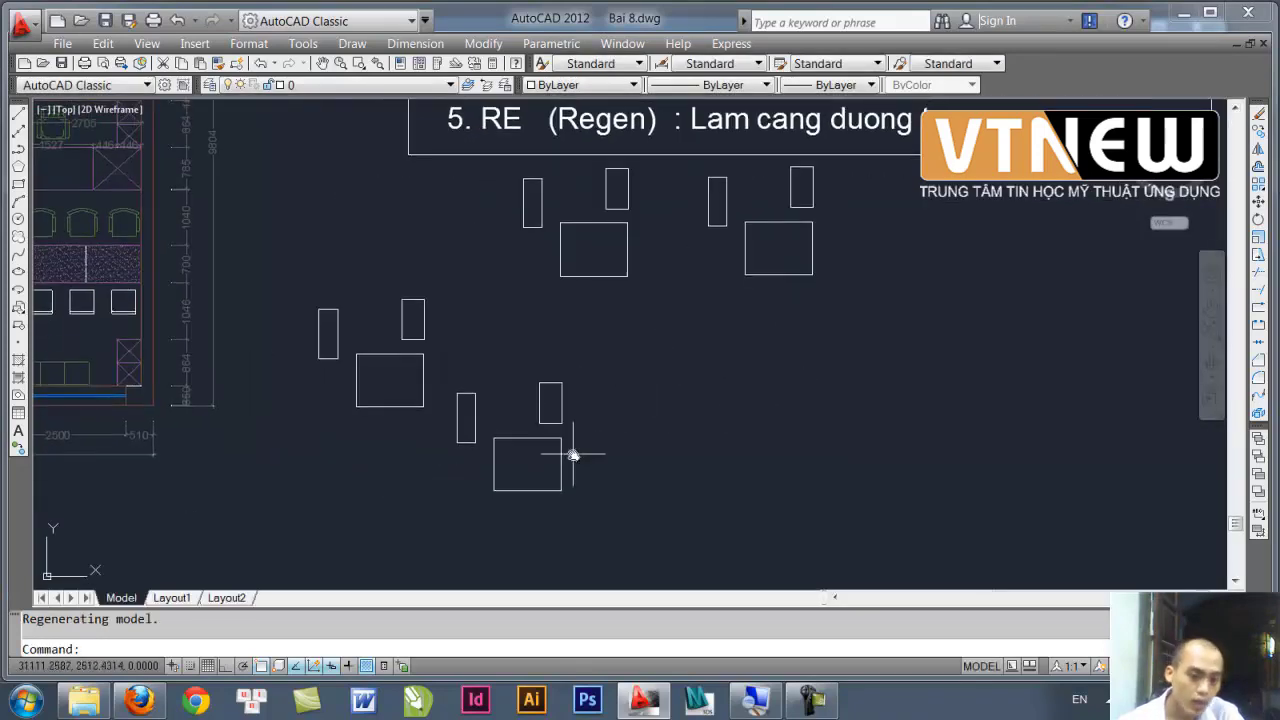
scroll(545, 323, up, 2)
middle_drag(572, 213, 506, 322)
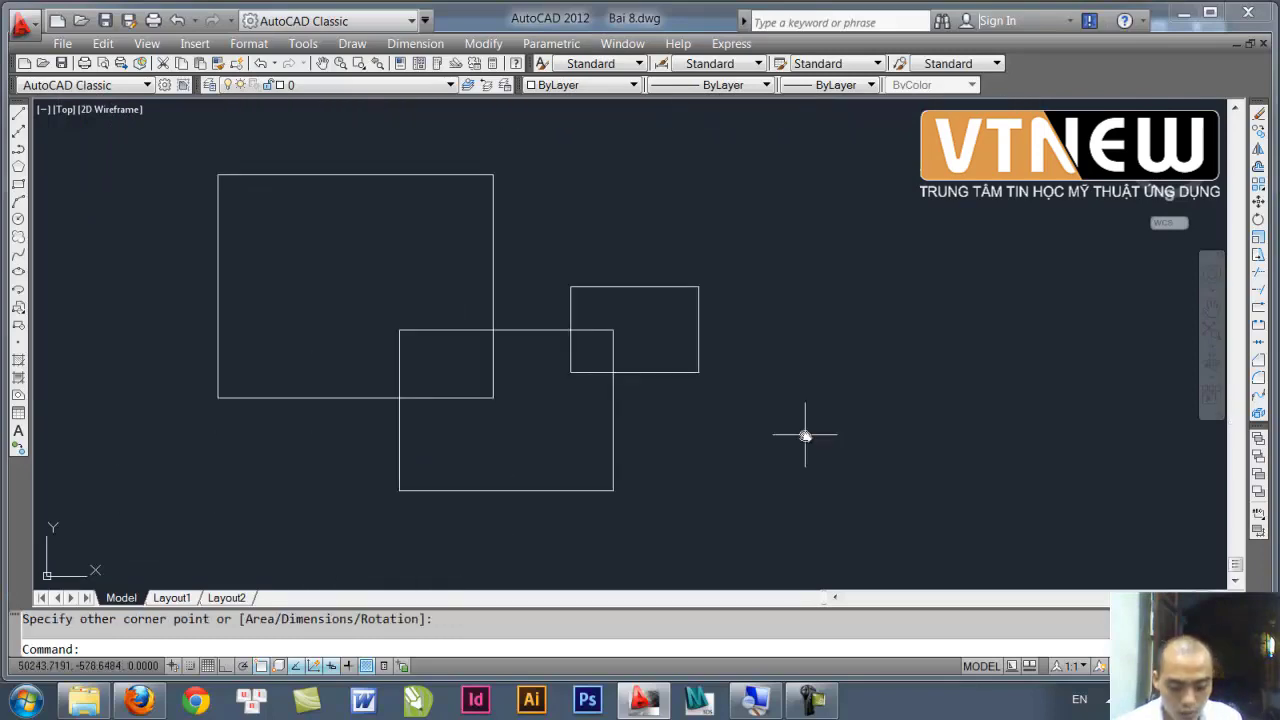
text(b)
key(Return)
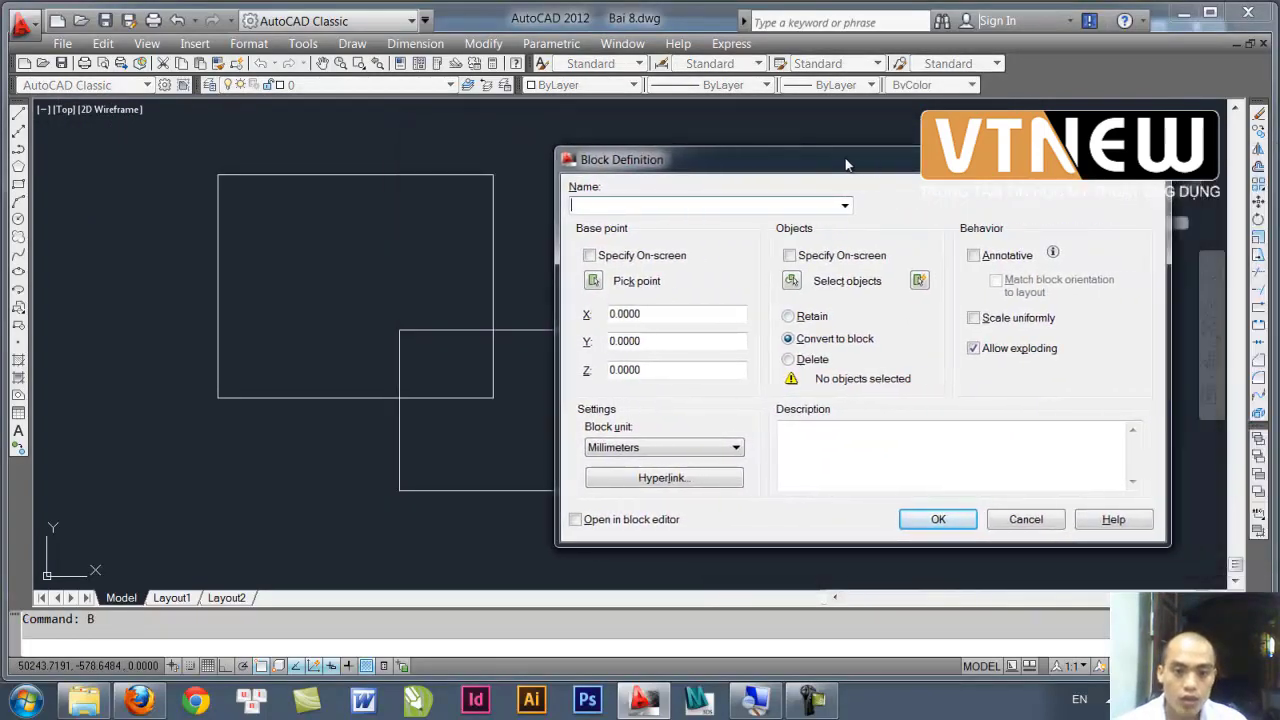
drag(692, 139, 849, 168)
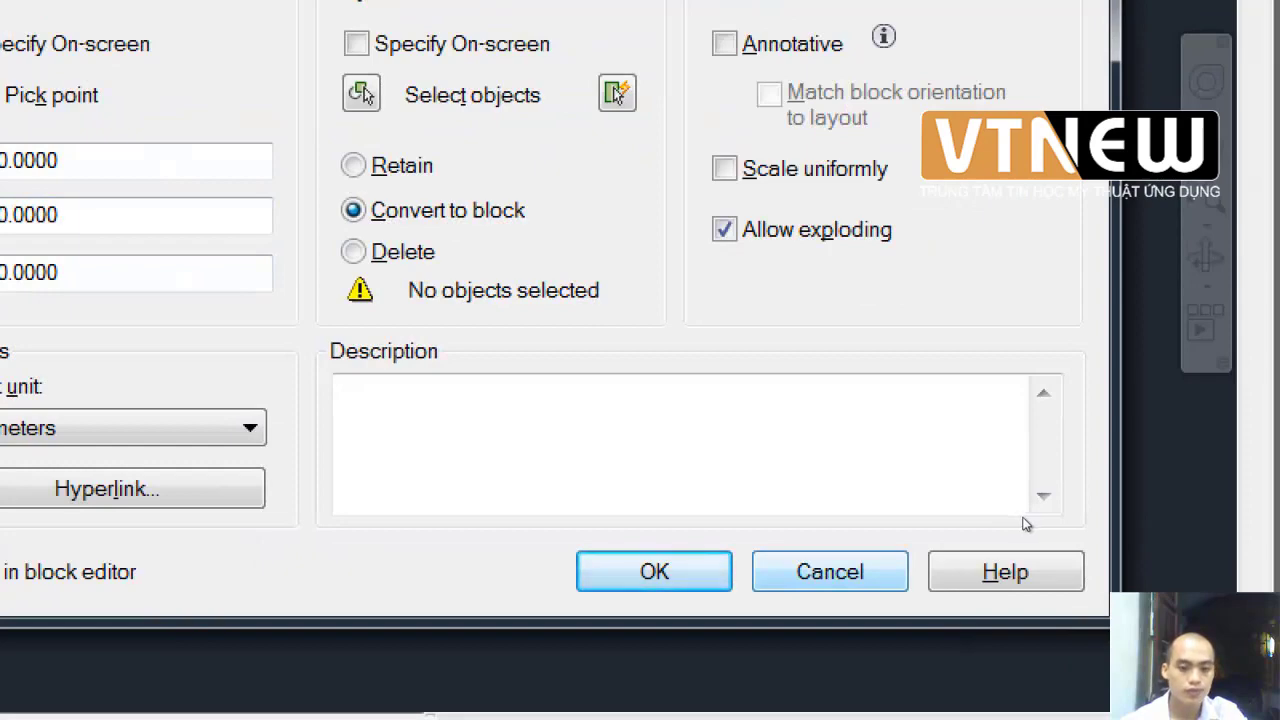
key(Escape)
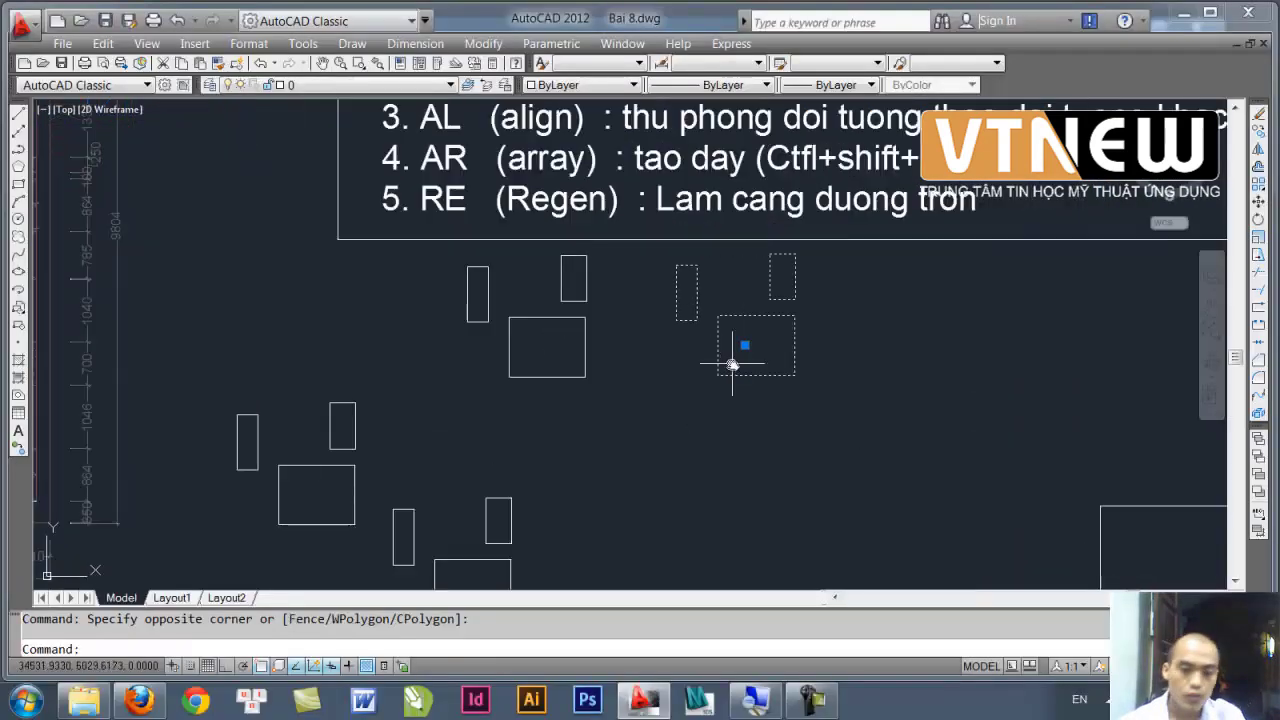
- Pan over to the block AAA copies and select the lower-left copy
scroll(720, 330, up, 6)
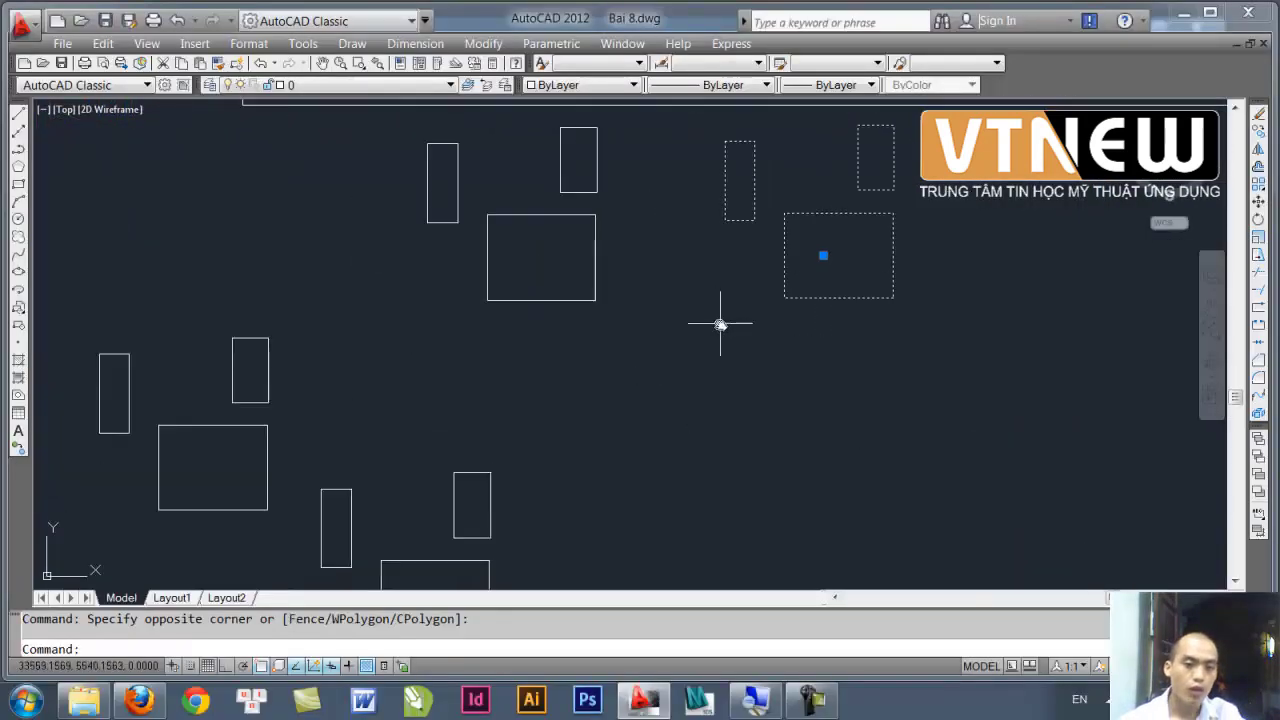
scroll(720, 325, down, 3)
middle_drag(669, 343, 592, 455)
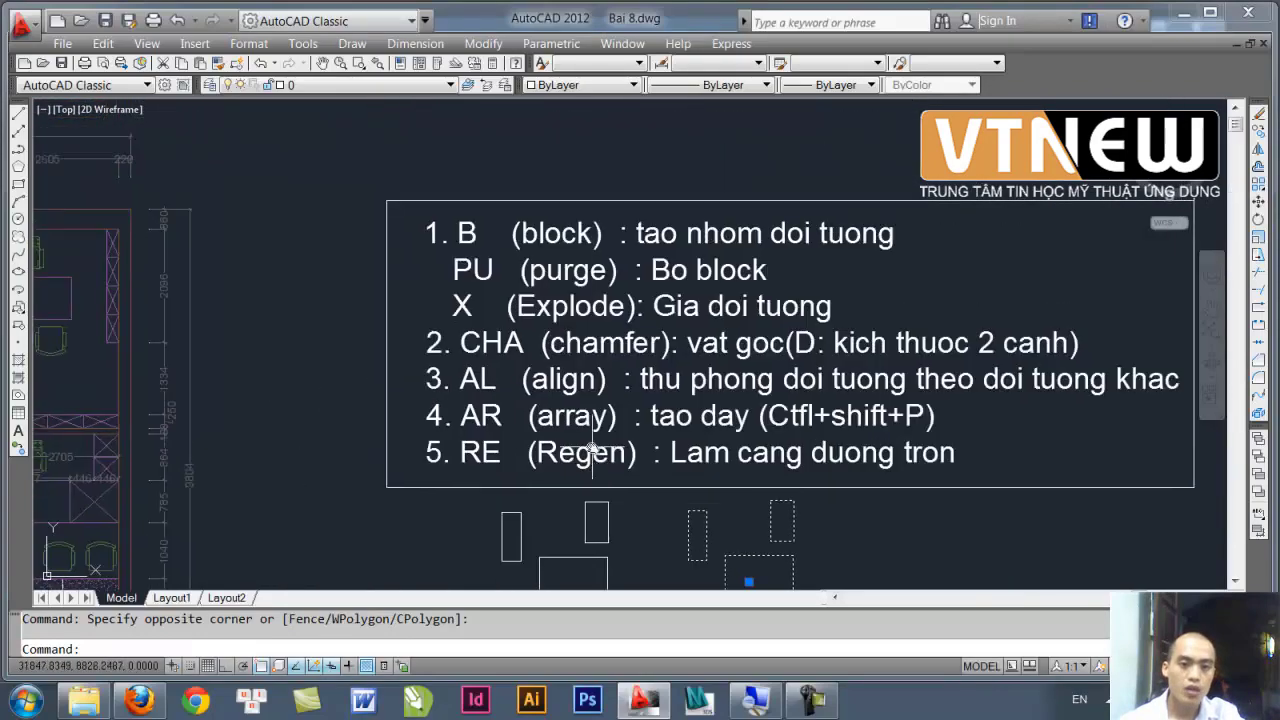
mouse_move(560, 336)
middle_down()
mouse_move(560, 380)
mouse_move(566, 355)
middle_up()
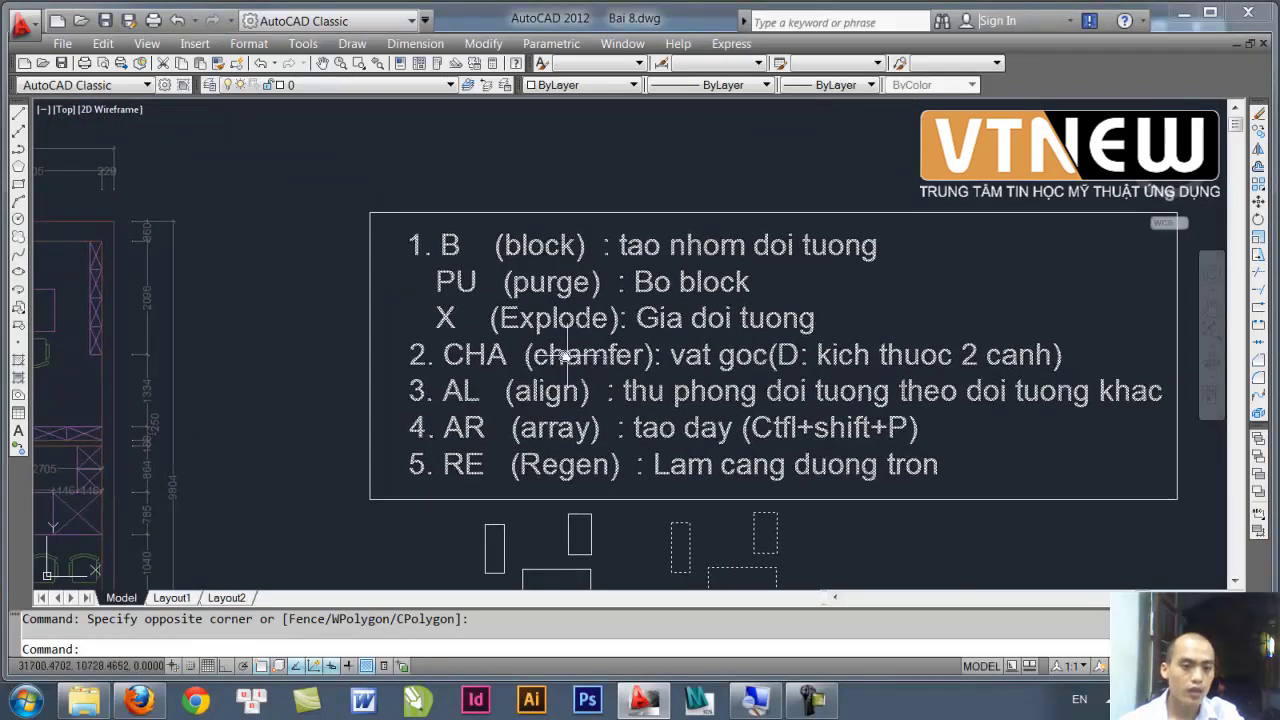
mouse_move(586, 402)
middle_down()
mouse_move(586, 251)
mouse_move(572, 375)
mouse_move(566, 241)
middle_up()
middle_drag(563, 323, 561, 297)
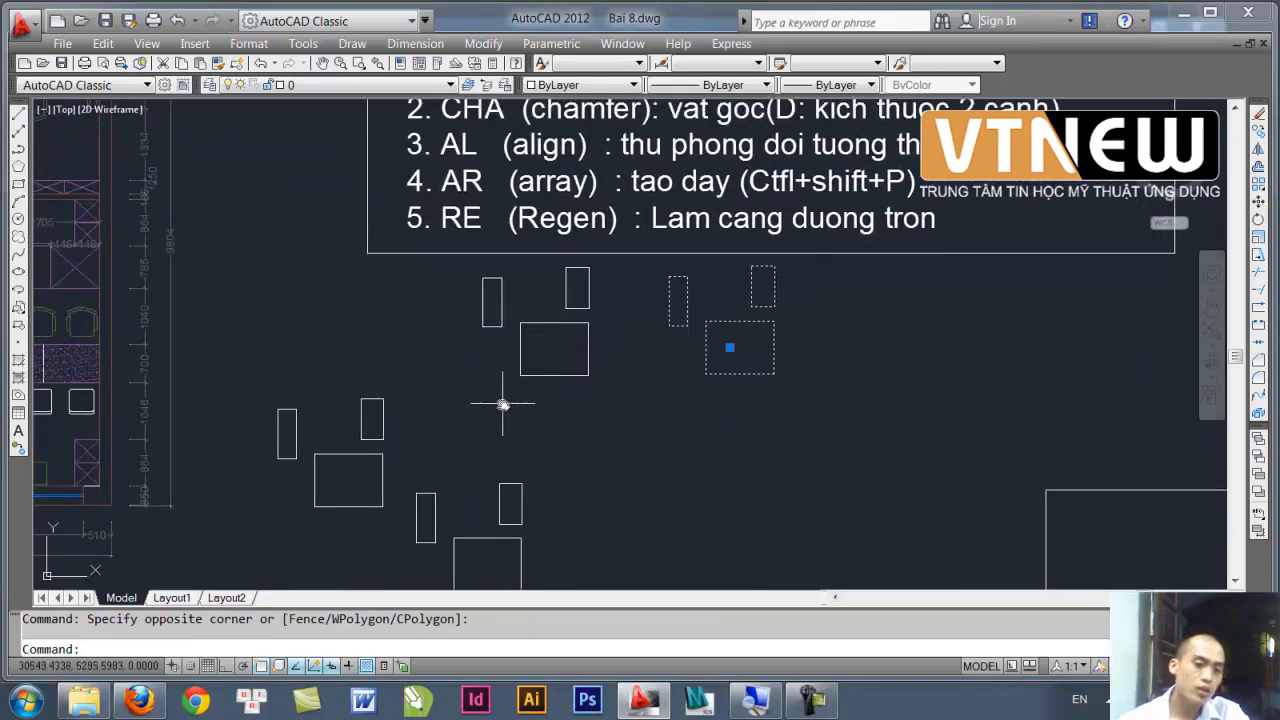
click(381, 425)
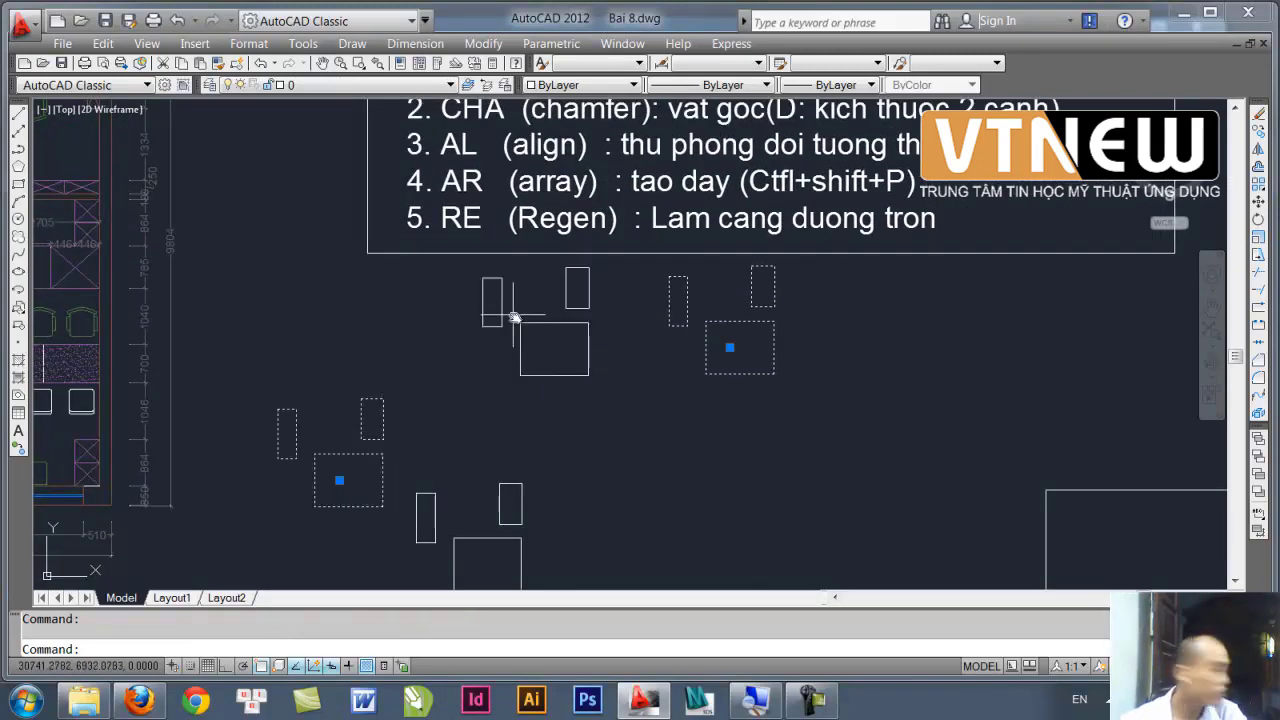
- Explode the two selected block AAA copies with X
middle_drag(551, 391, 508, 463)
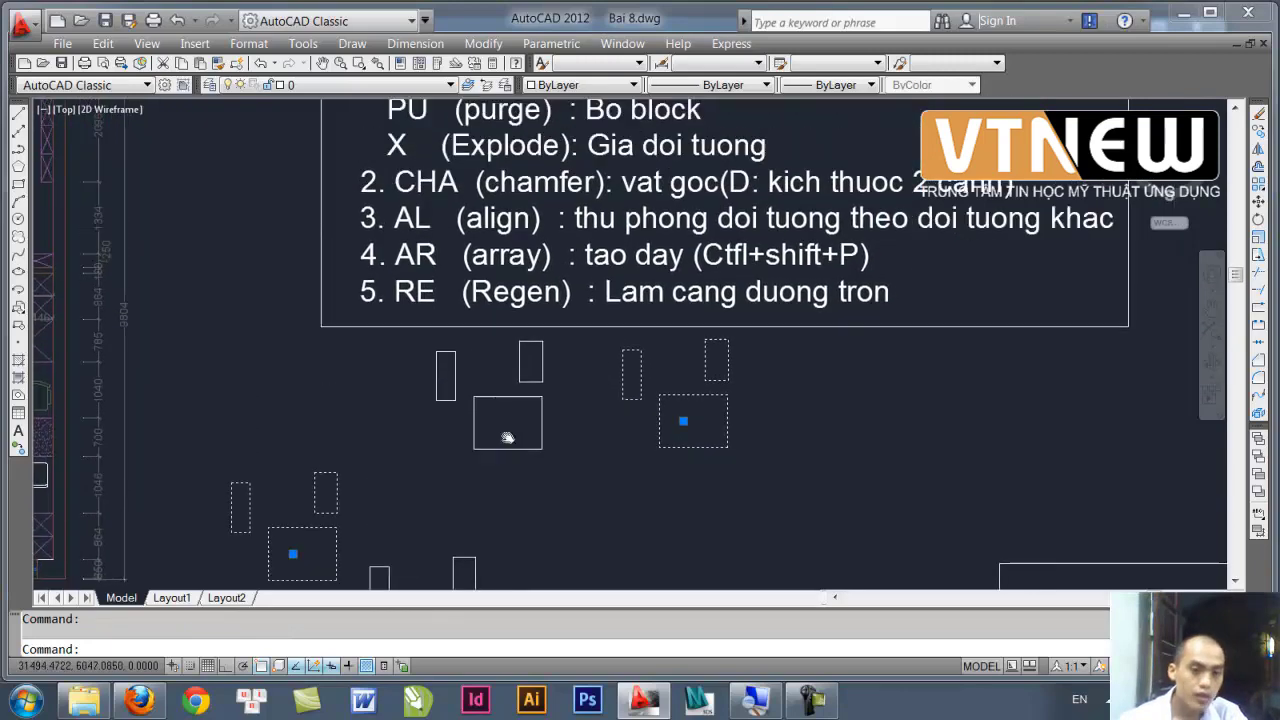
middle_drag(491, 391, 500, 431)
mouse_move(498, 361)
middle_down()
mouse_move(498, 431)
mouse_move(635, 234)
mouse_move(537, 329)
middle_up()
middle_drag(563, 128, 514, 314)
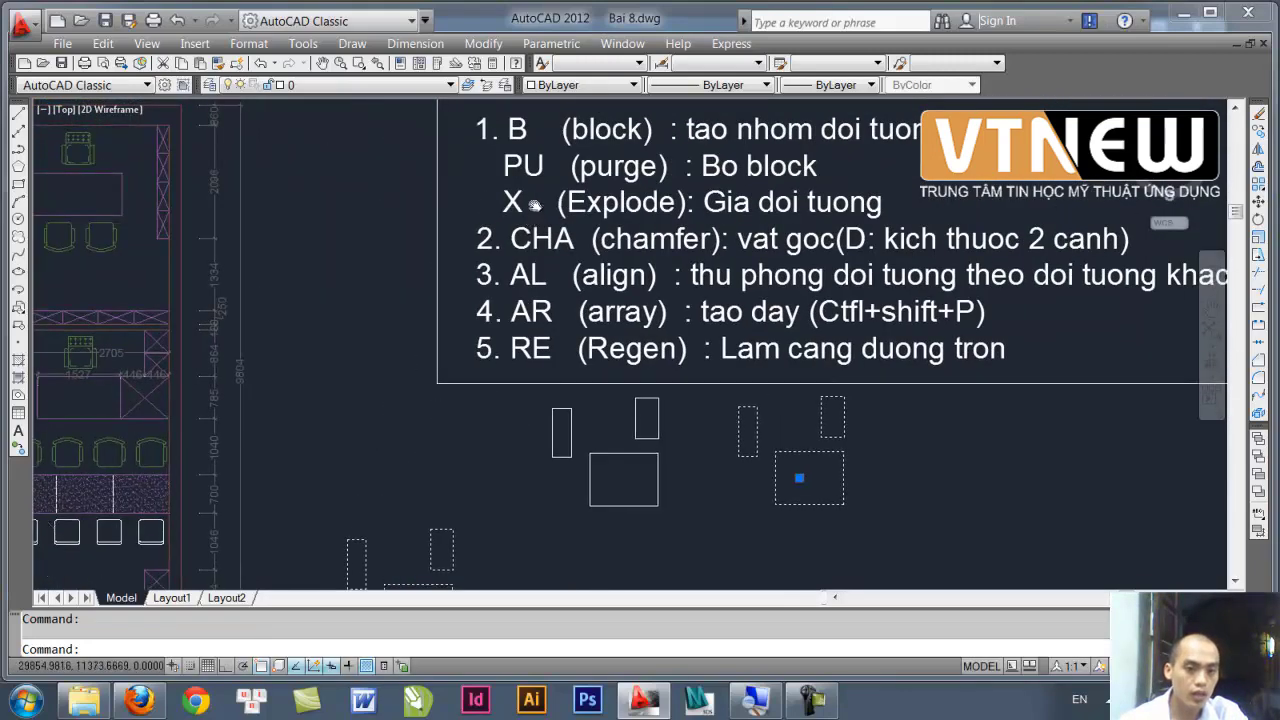
scroll(540, 205, up, 2)
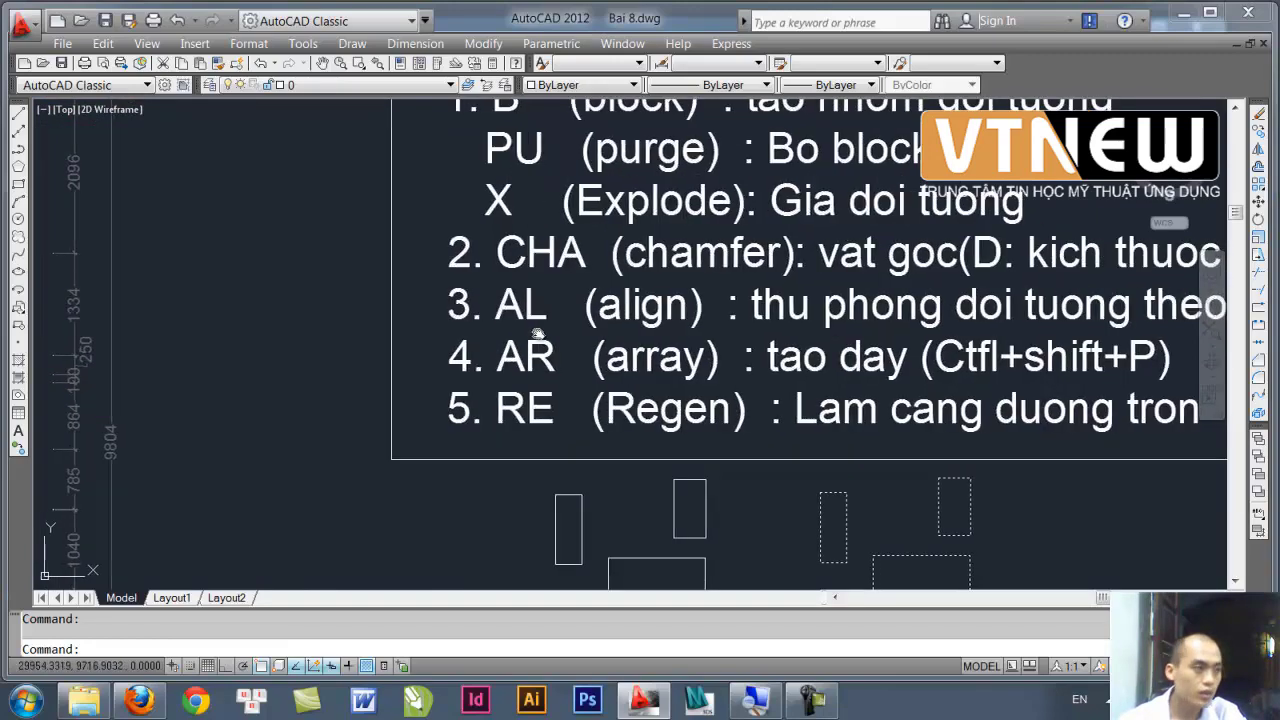
middle_drag(540, 337, 545, 162)
middle_drag(445, 550, 453, 405)
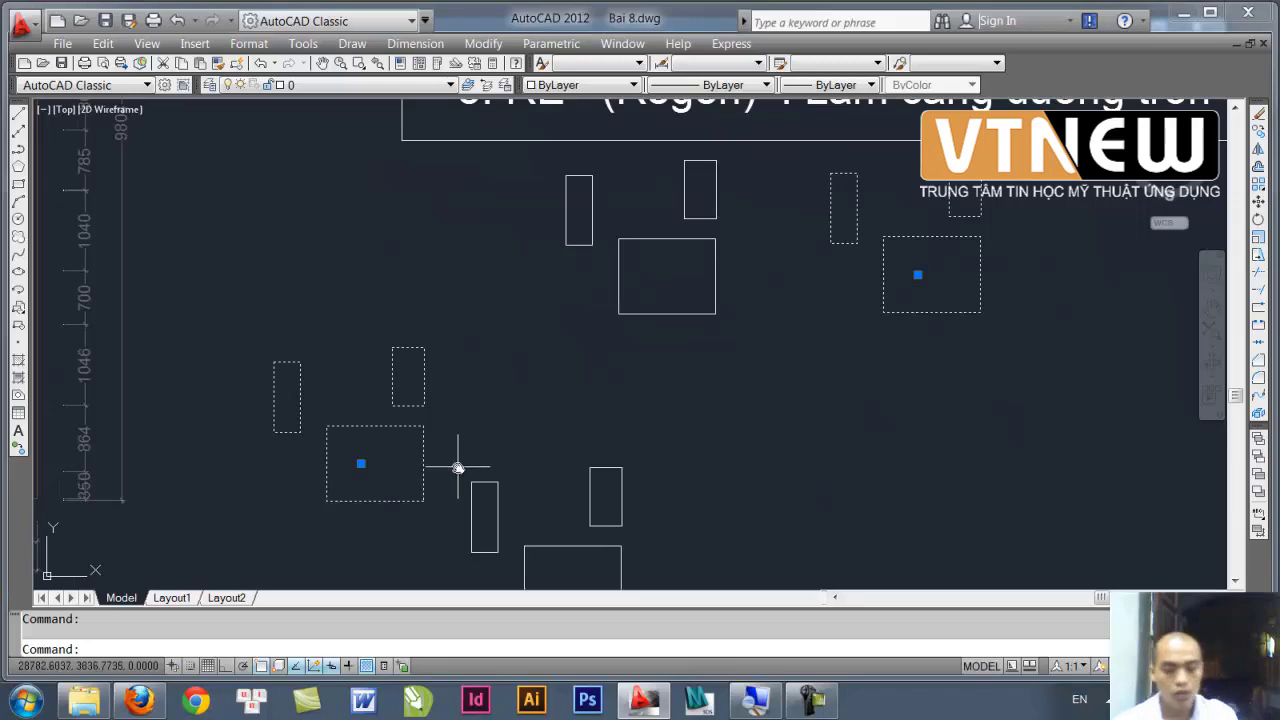
text(x)
key(Return)
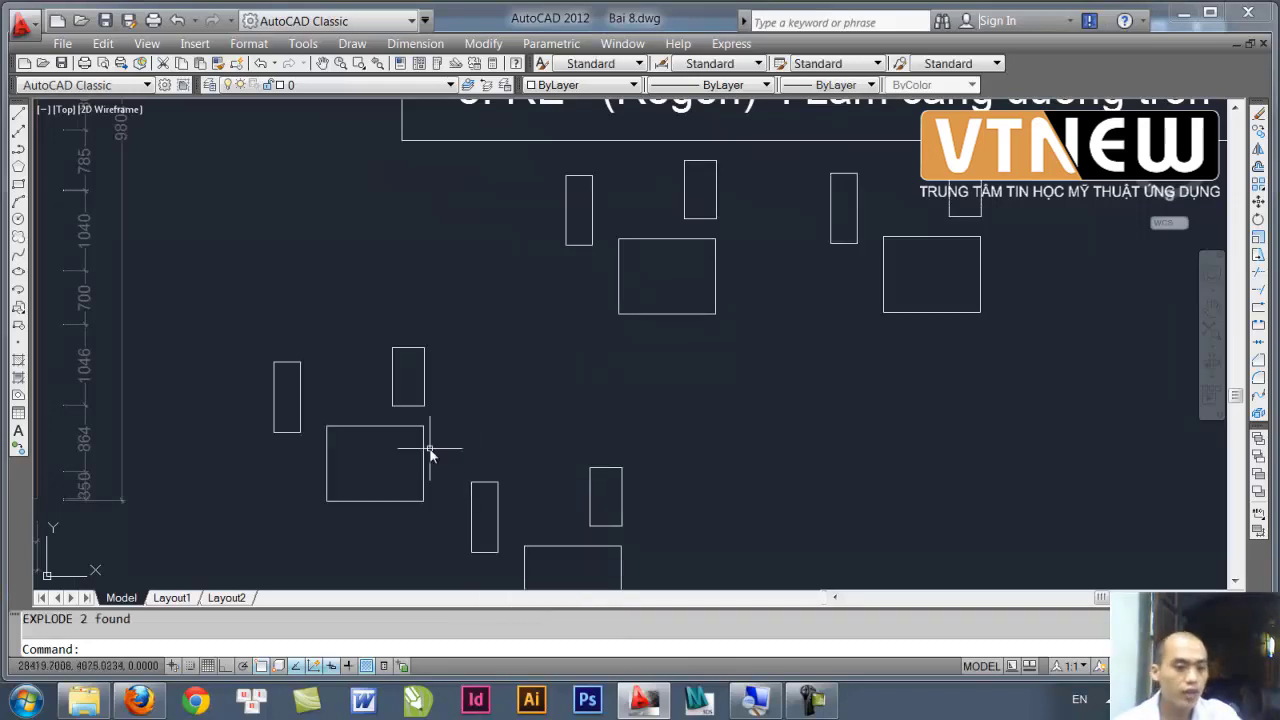
- Select several rectangles and the top three-rectangle block, then clear the selection
click(393, 383)
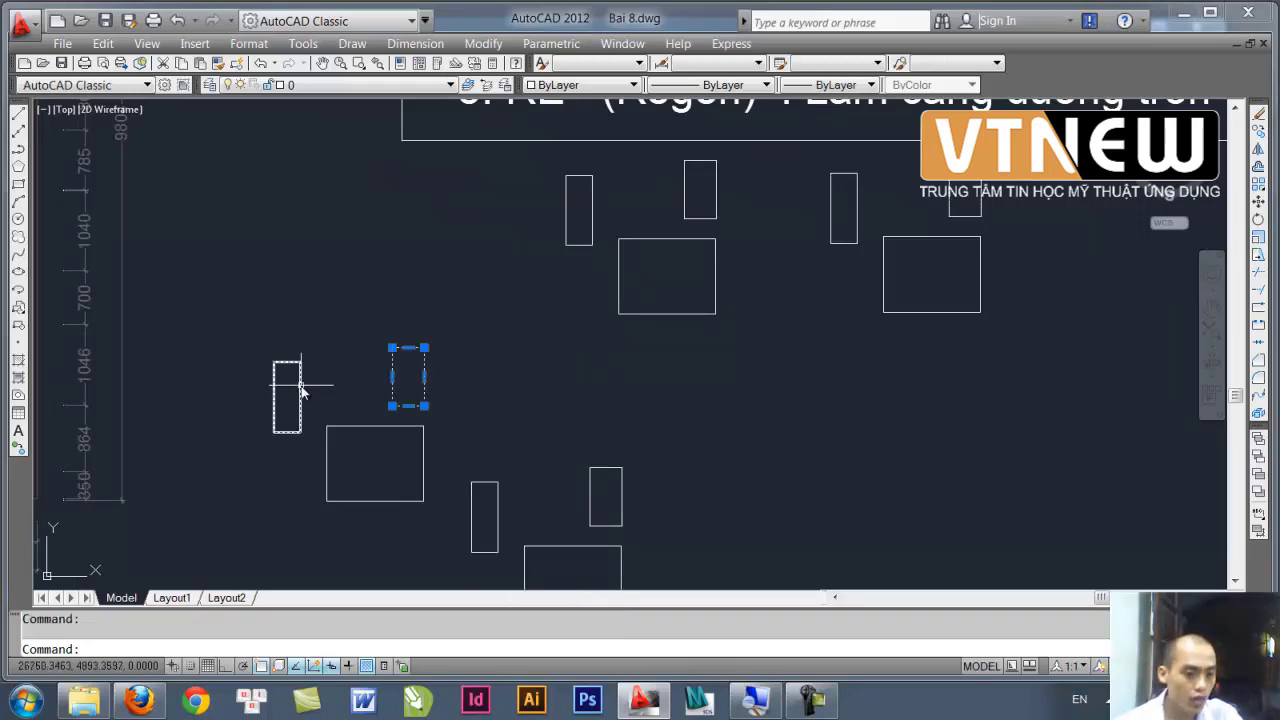
click(300, 382)
click(355, 428)
middle_drag(606, 291, 550, 340)
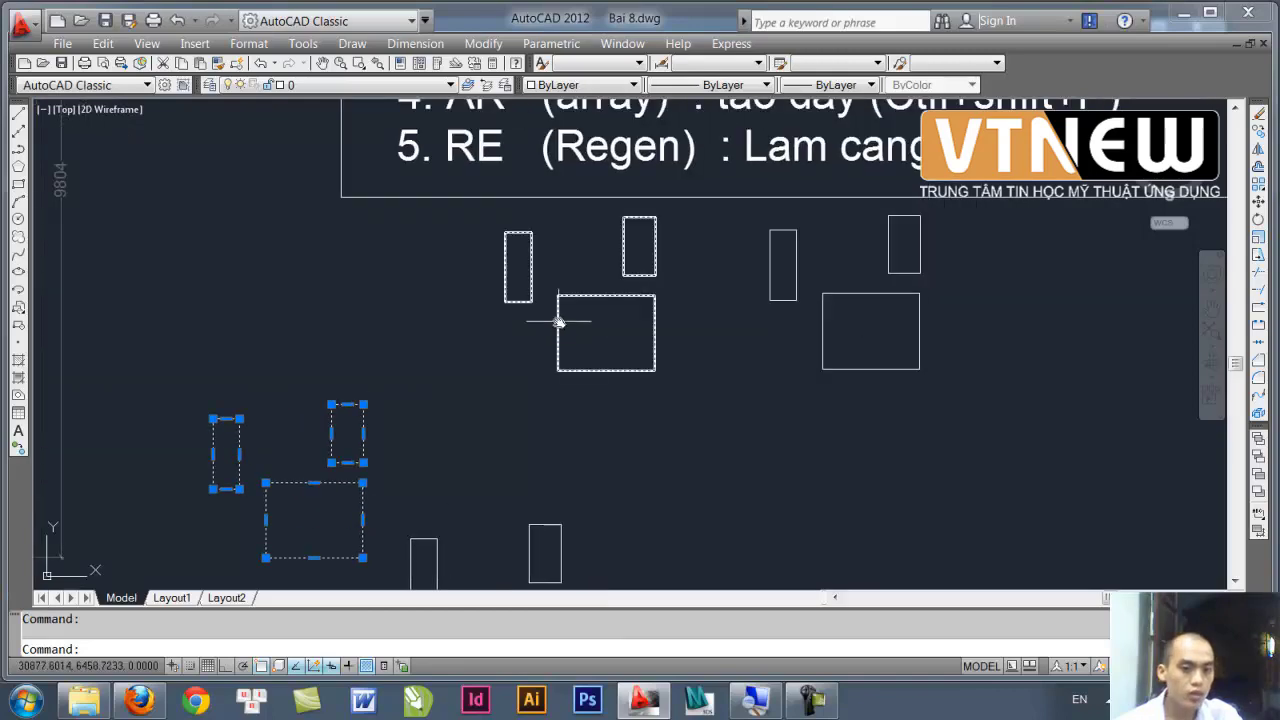
click(560, 318)
middle_drag(520, 291, 531, 337)
mouse_move(364, 477)
middle_down()
mouse_move(412, 362)
mouse_move(354, 374)
middle_up()
click(366, 309)
click(339, 371)
key(Escape)
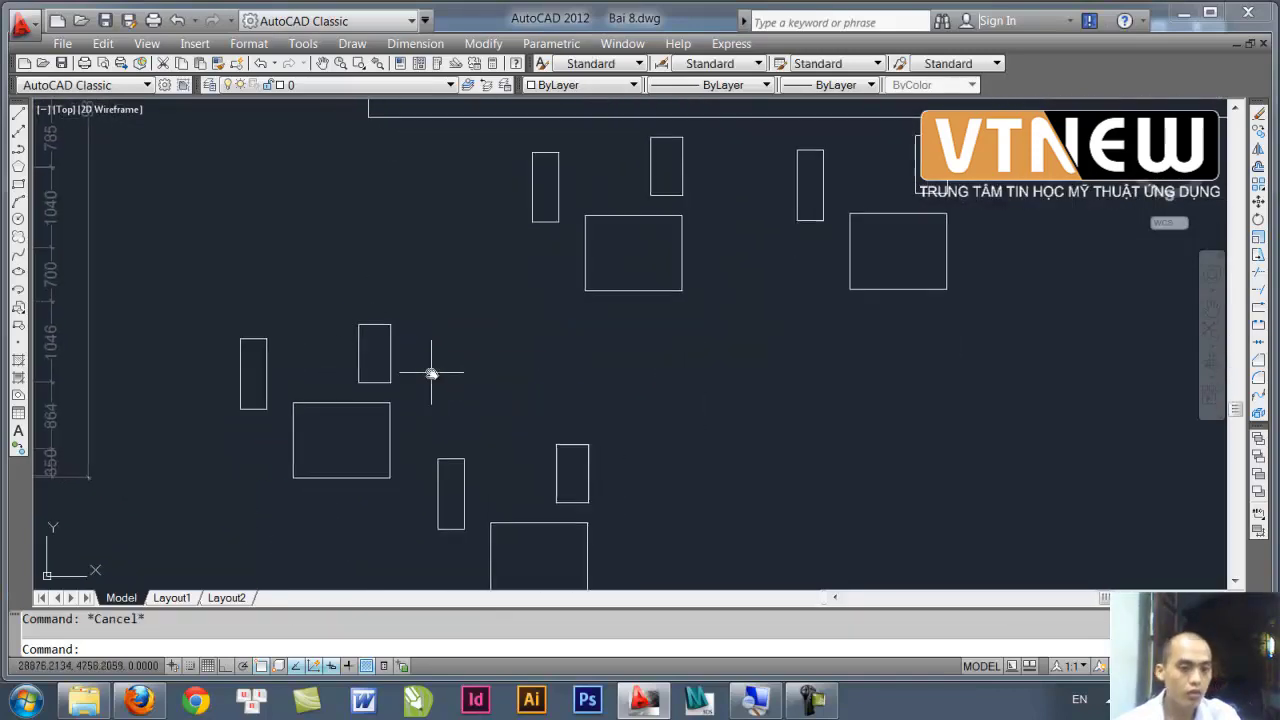
click(357, 402)
middle_drag(439, 289, 434, 380)
key(Escape)
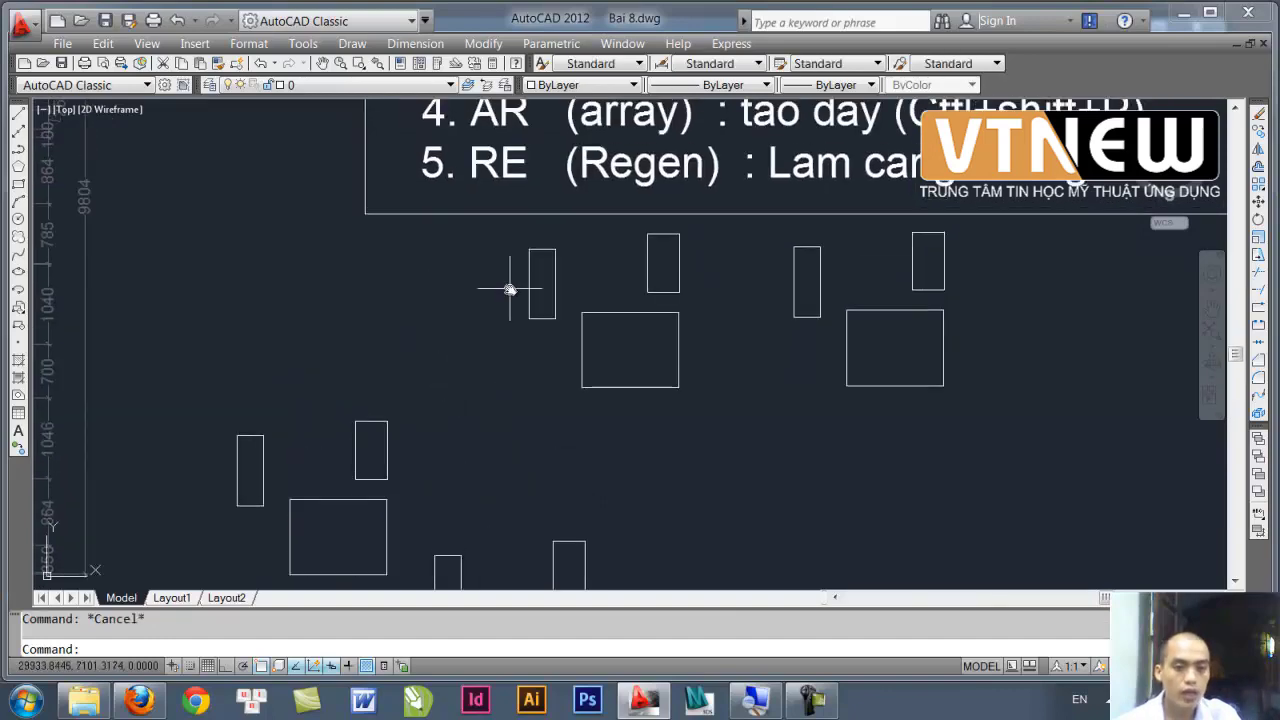
middle_drag(514, 283, 494, 434)
- Undo the last four editing steps with Ctrl+Z
key(ctrl+z)
key(ctrl+z)
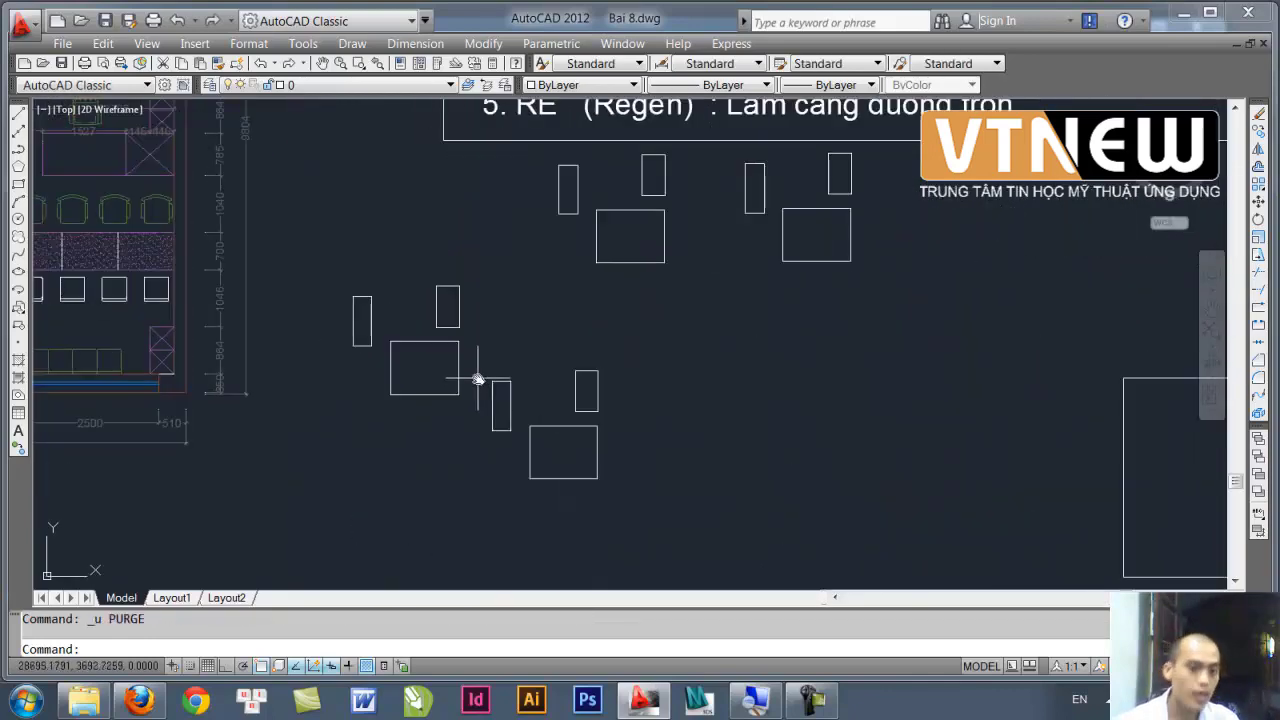
key(ctrl+z)
key(ctrl+z)
key(ctrl+z)
key(ctrl+z)
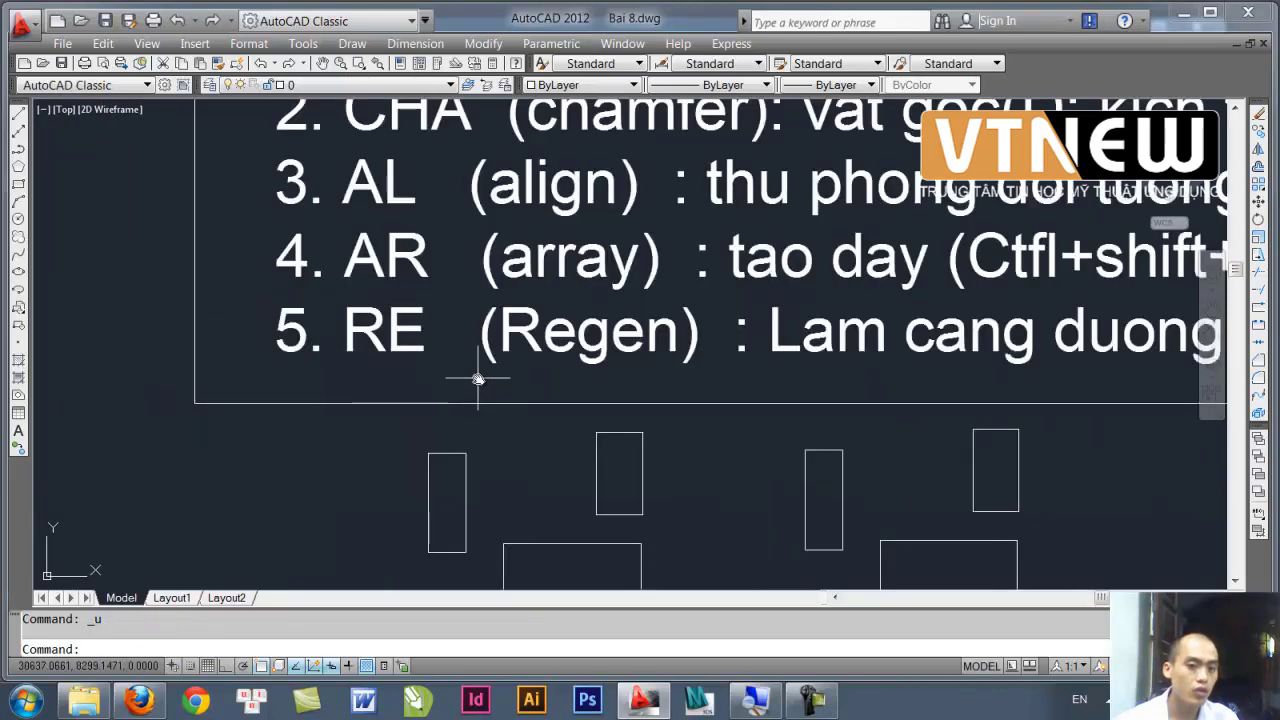
key(ctrl+z)
key(ctrl+z)
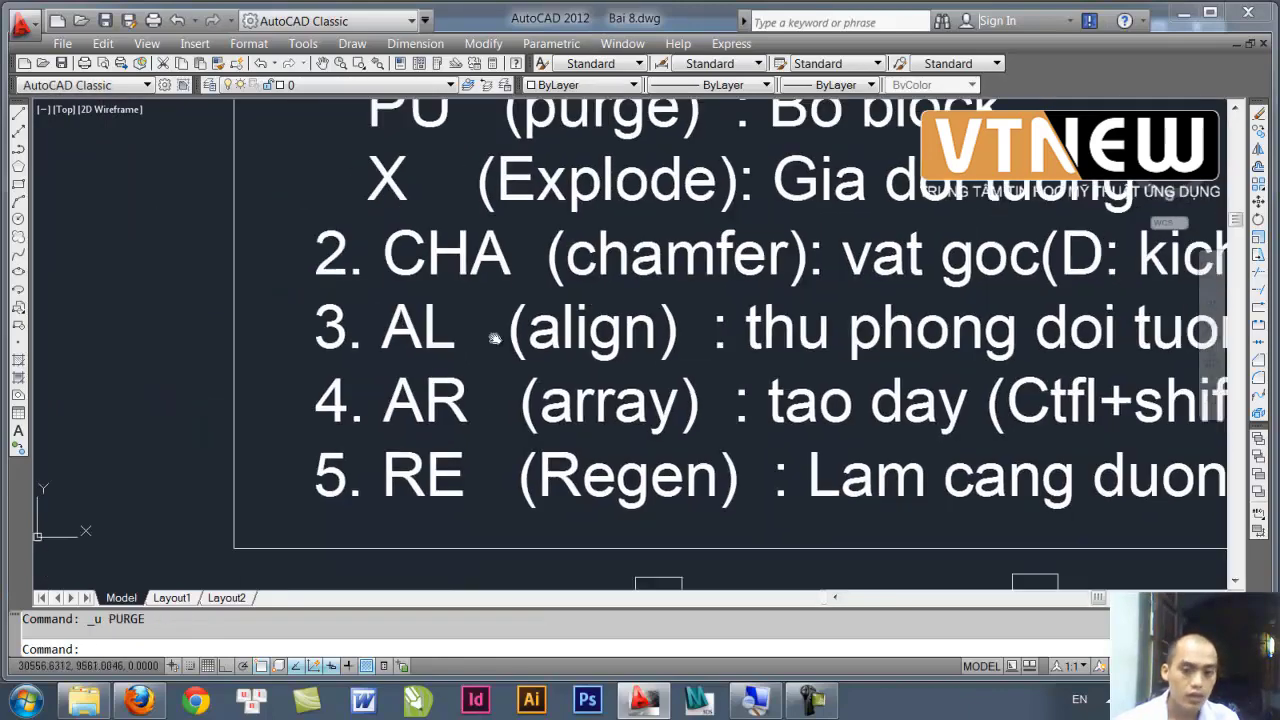
key(ctrl+z)
- Select two rectangle block groups and explode them with X
click(544, 332)
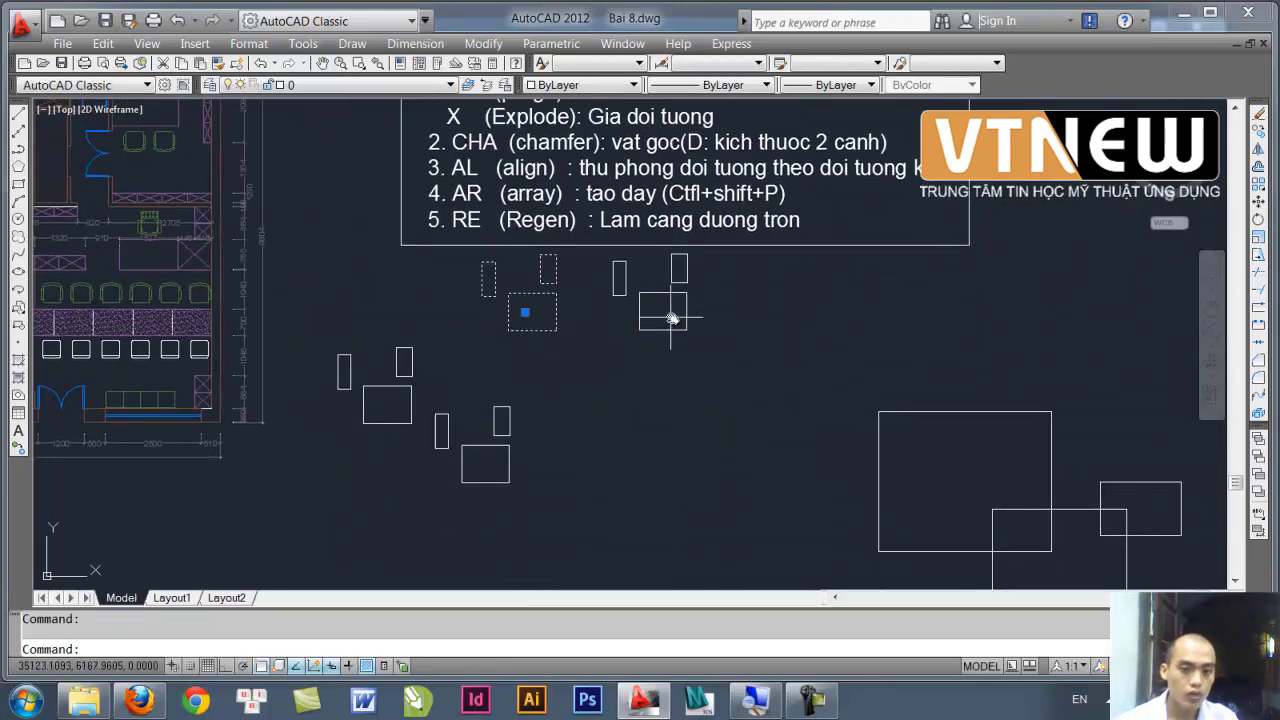
click(639, 308)
click(683, 400)
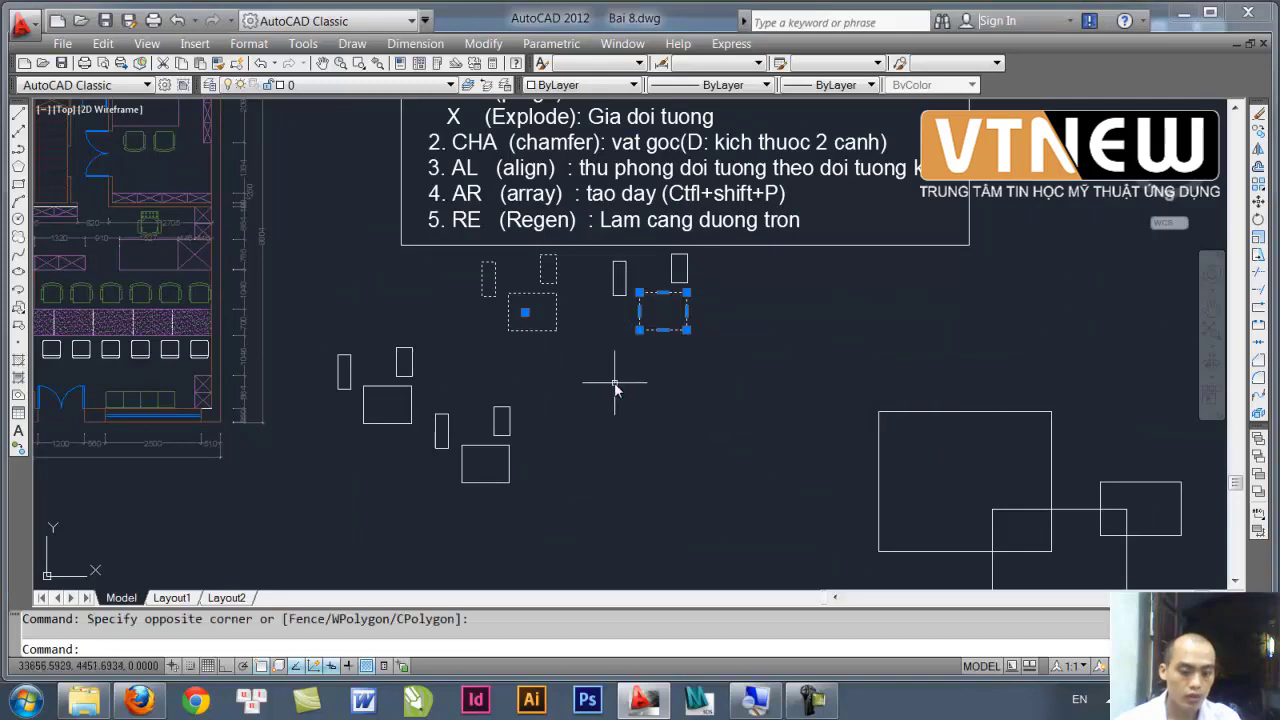
key(Escape)
scroll(440, 335, up, 2)
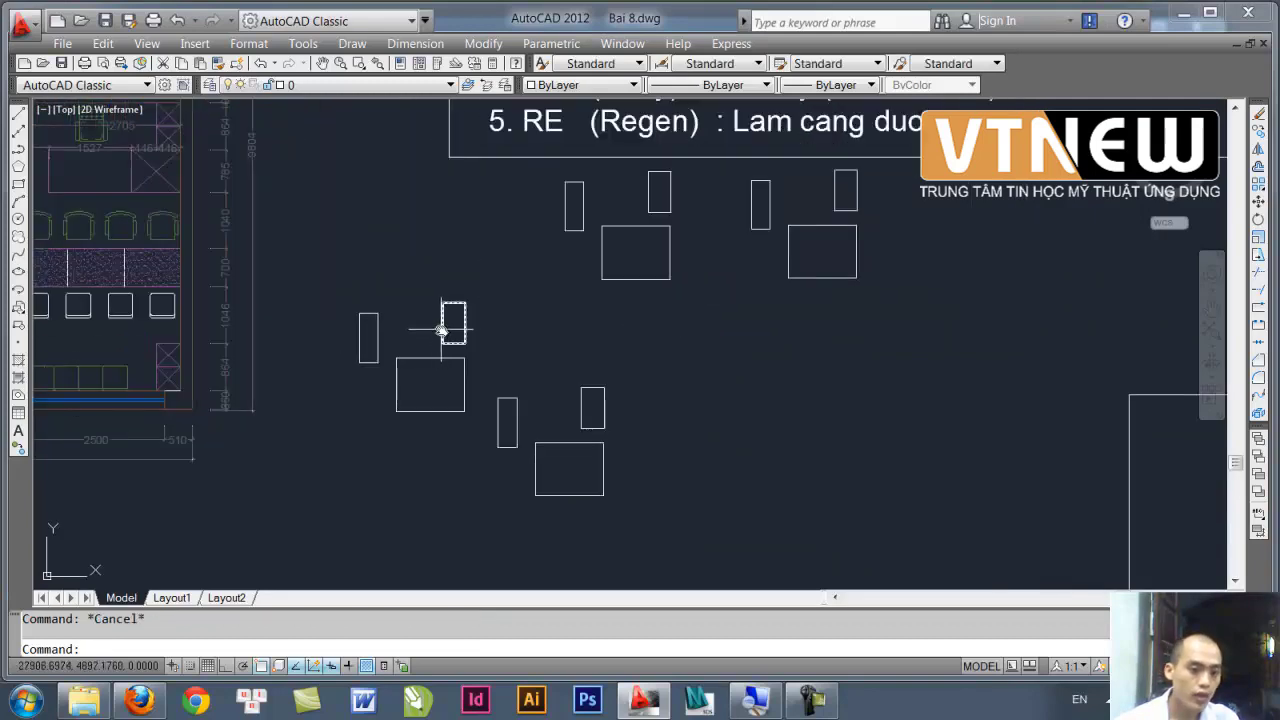
click(440, 330)
middle_drag(497, 357, 489, 387)
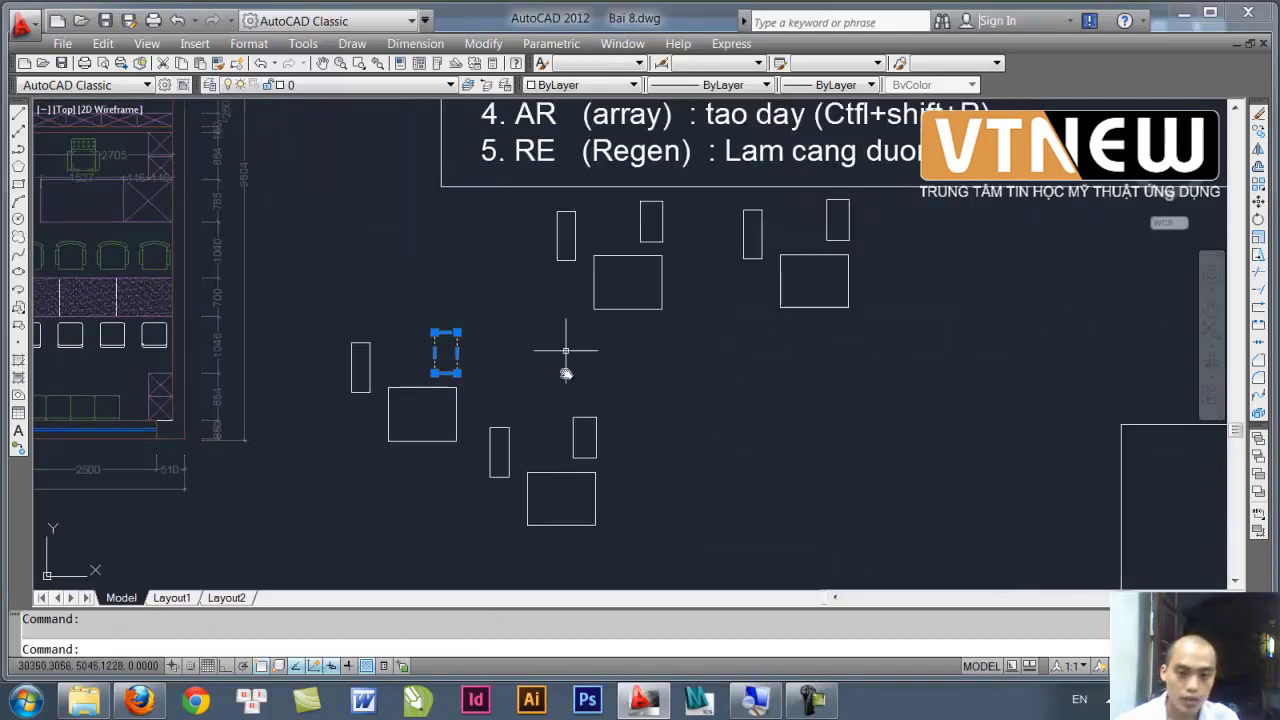
click(585, 437)
middle_drag(605, 492, 626, 327)
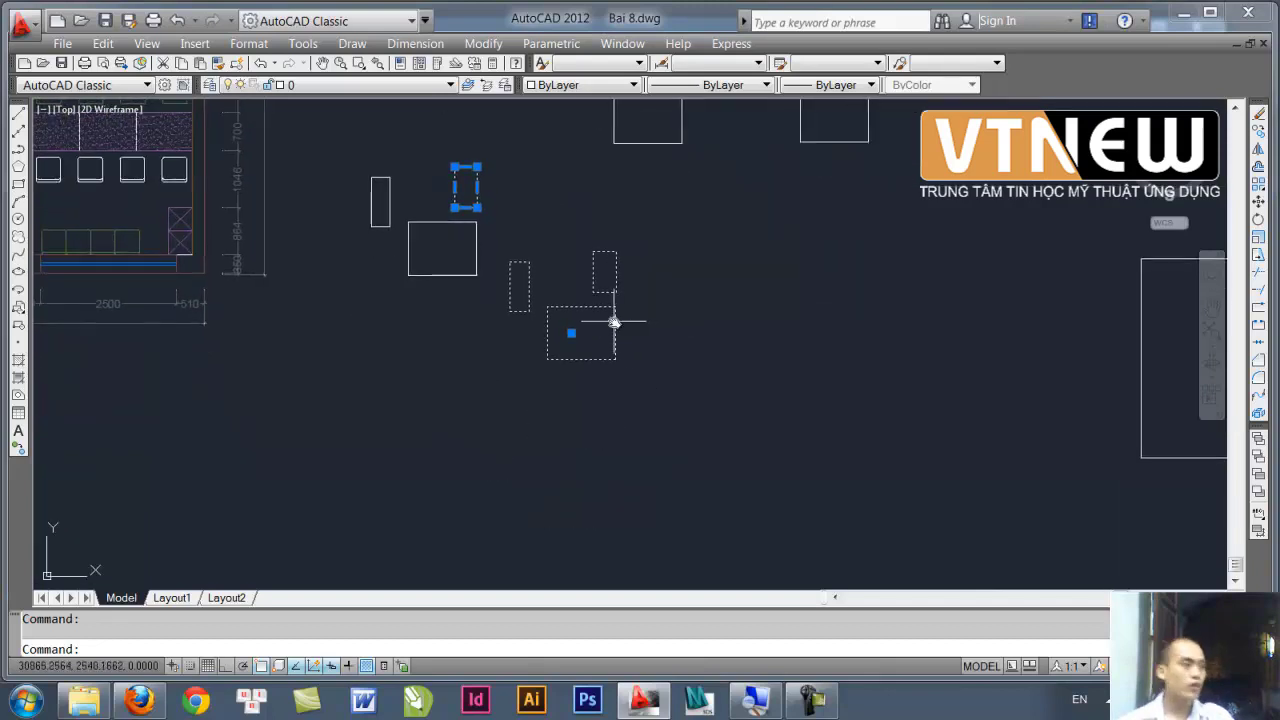
middle_drag(577, 286, 602, 356)
scroll(613, 409, up, 1)
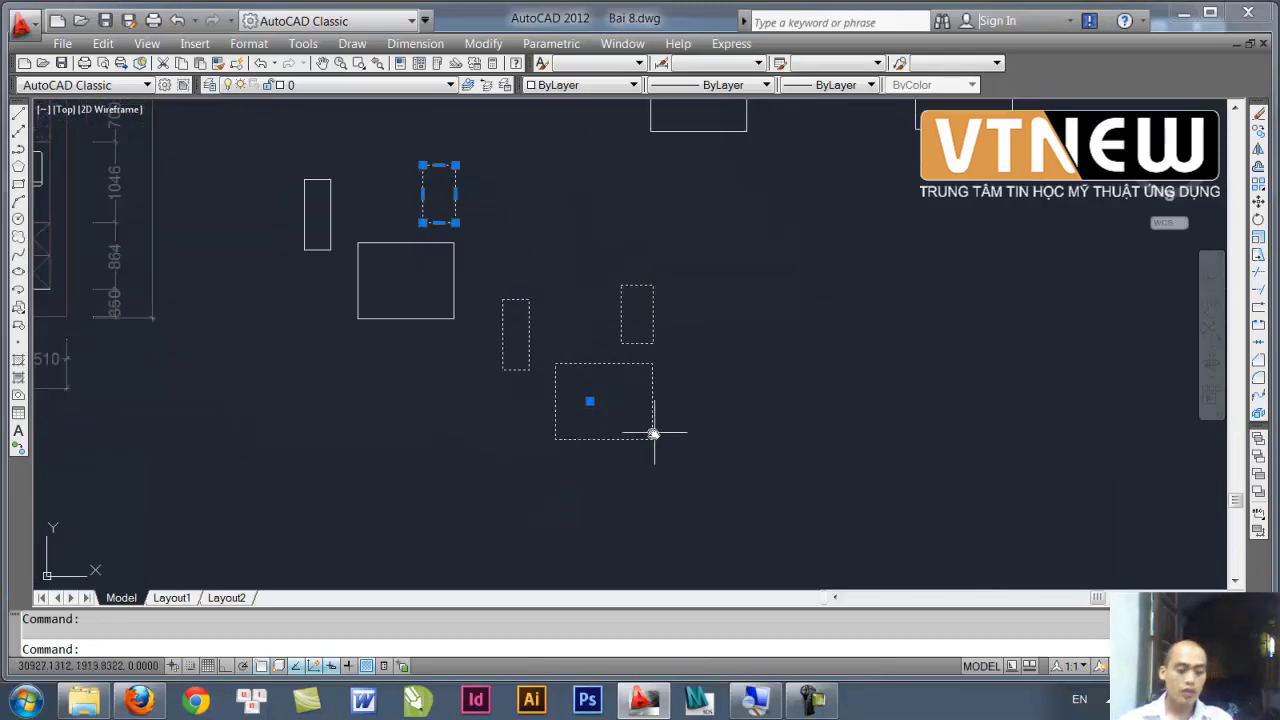
middle_drag(654, 434, 623, 394)
text(x)
key(Return)
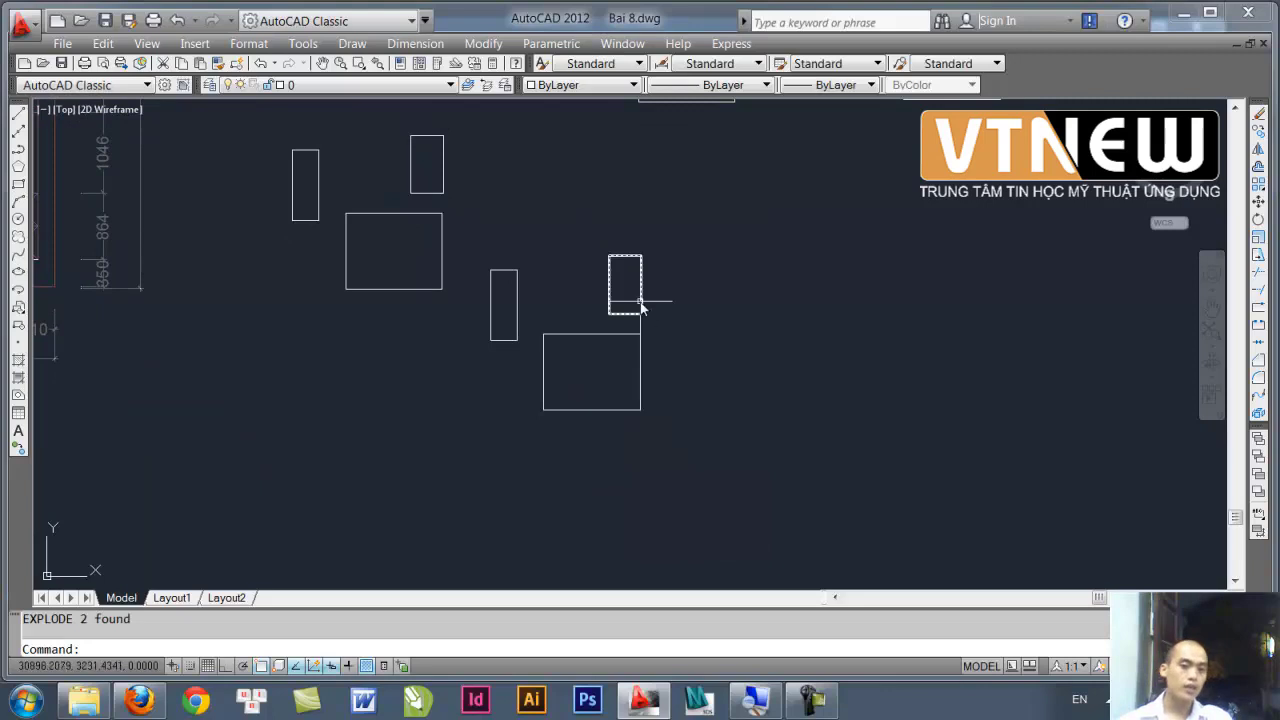
- Move the small exploded rectangle to the right with M
click(642, 294)
middle_drag(666, 294, 622, 407)
scroll(622, 407, down, 1)
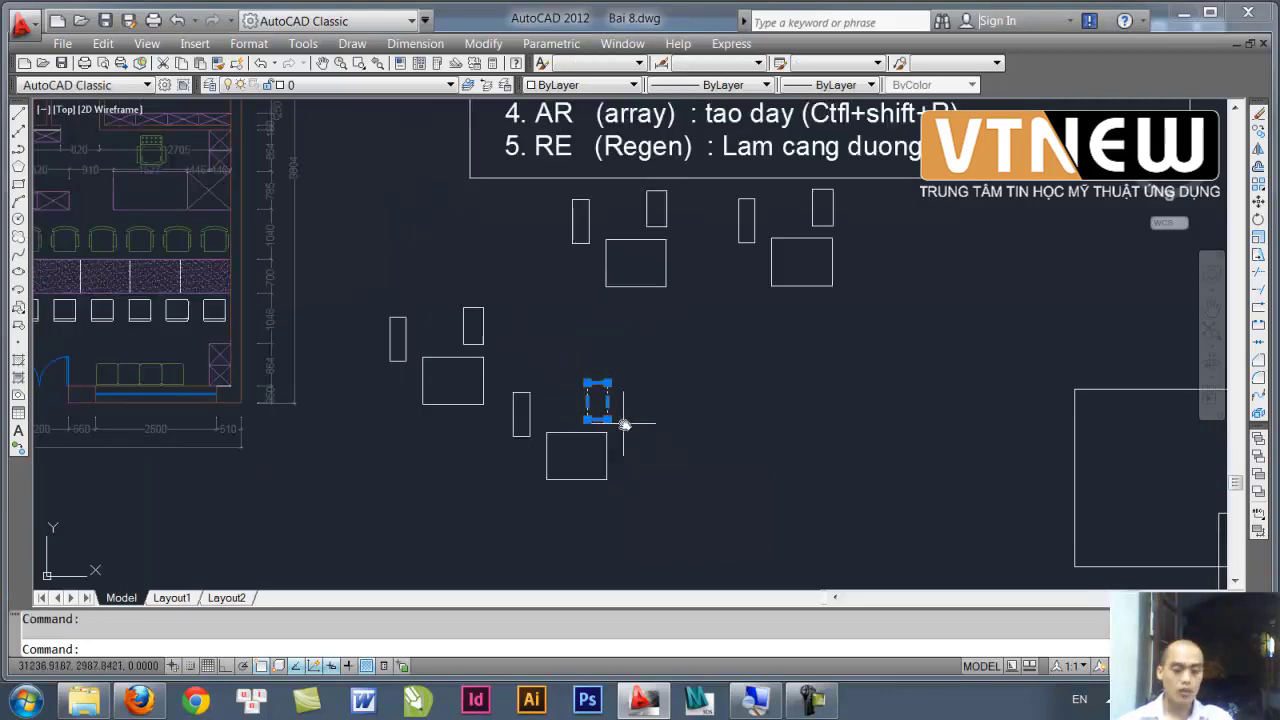
text(m)
key(Return)
click(608, 419)
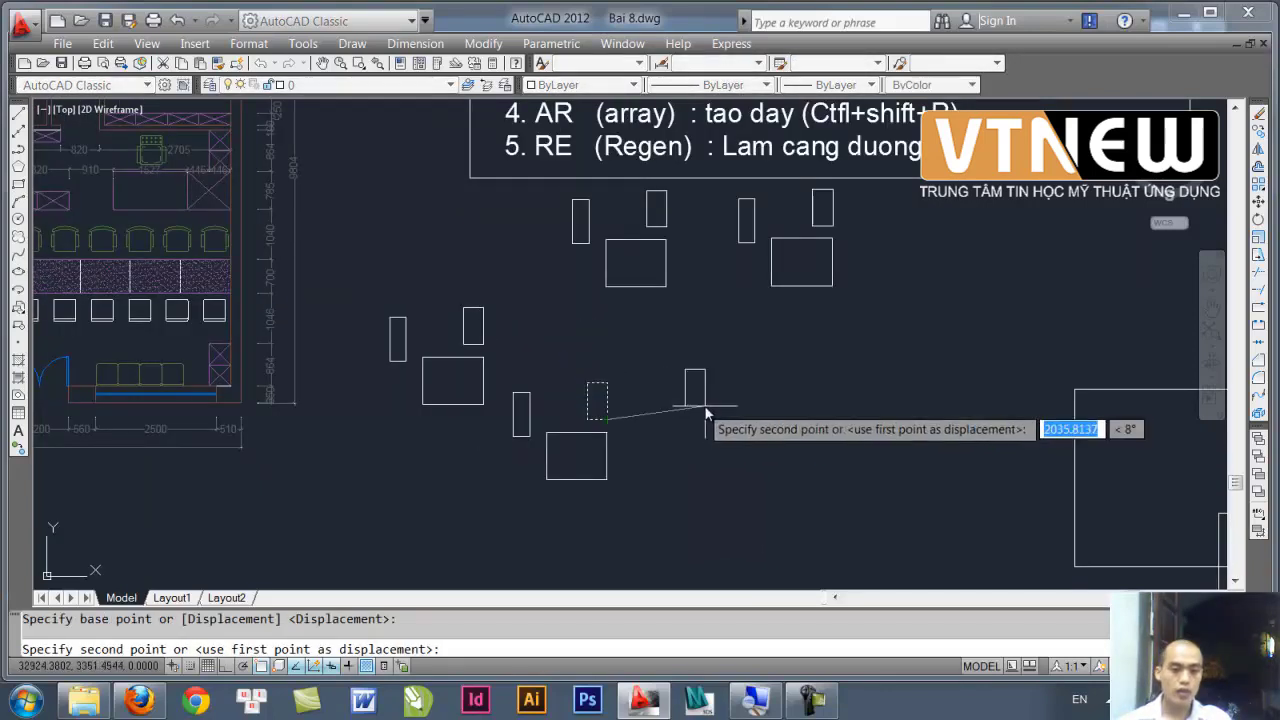
middle_drag(823, 420, 791, 434)
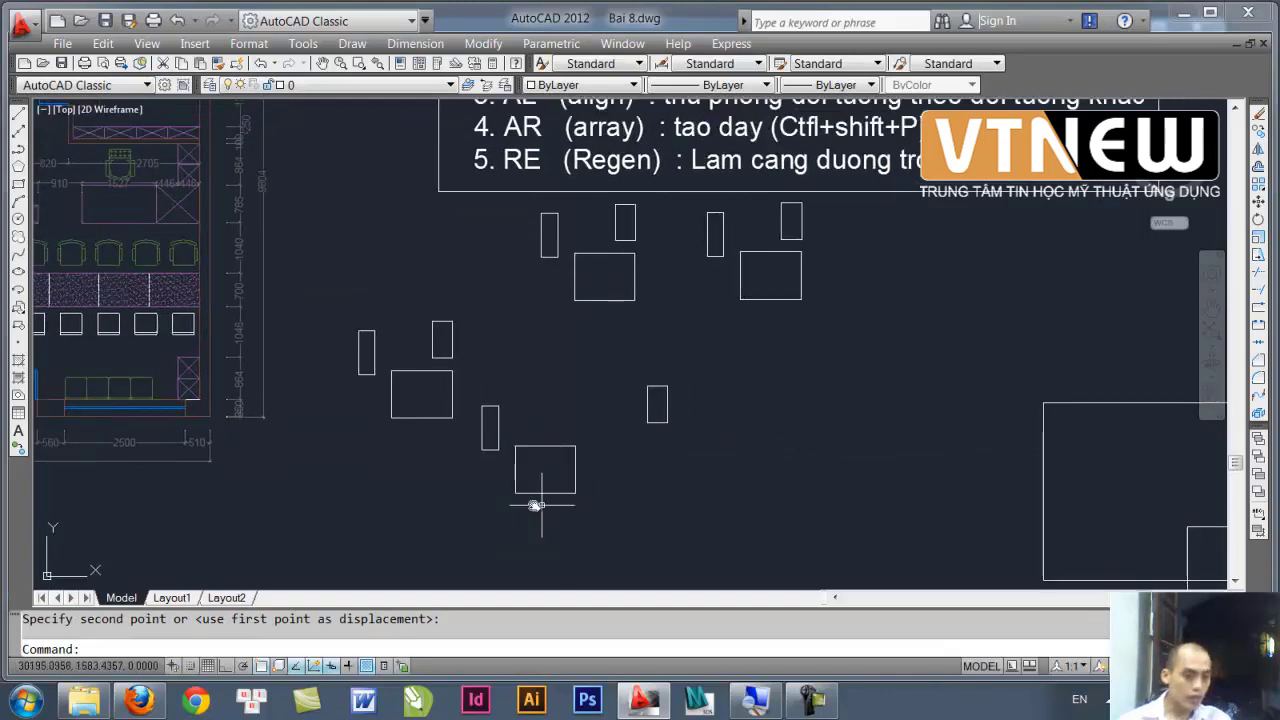
scroll(583, 400, down, 1)
scroll(563, 350, up, 2)
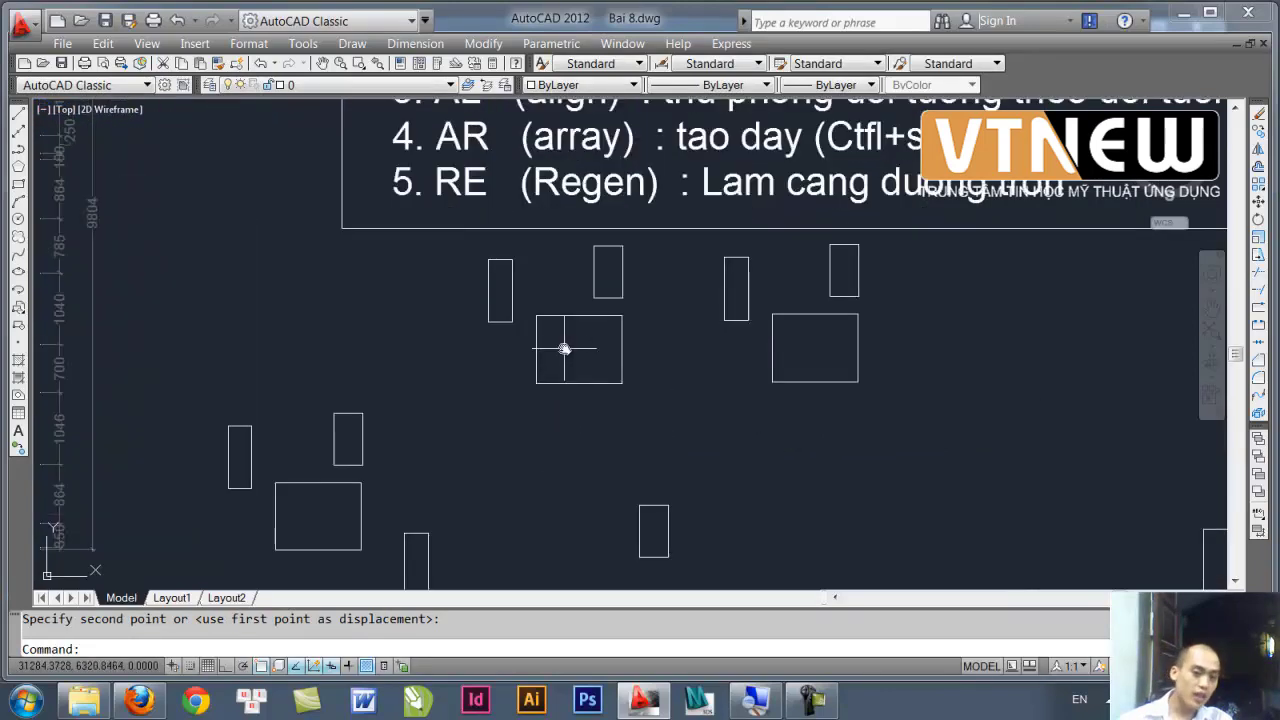
click(552, 321)
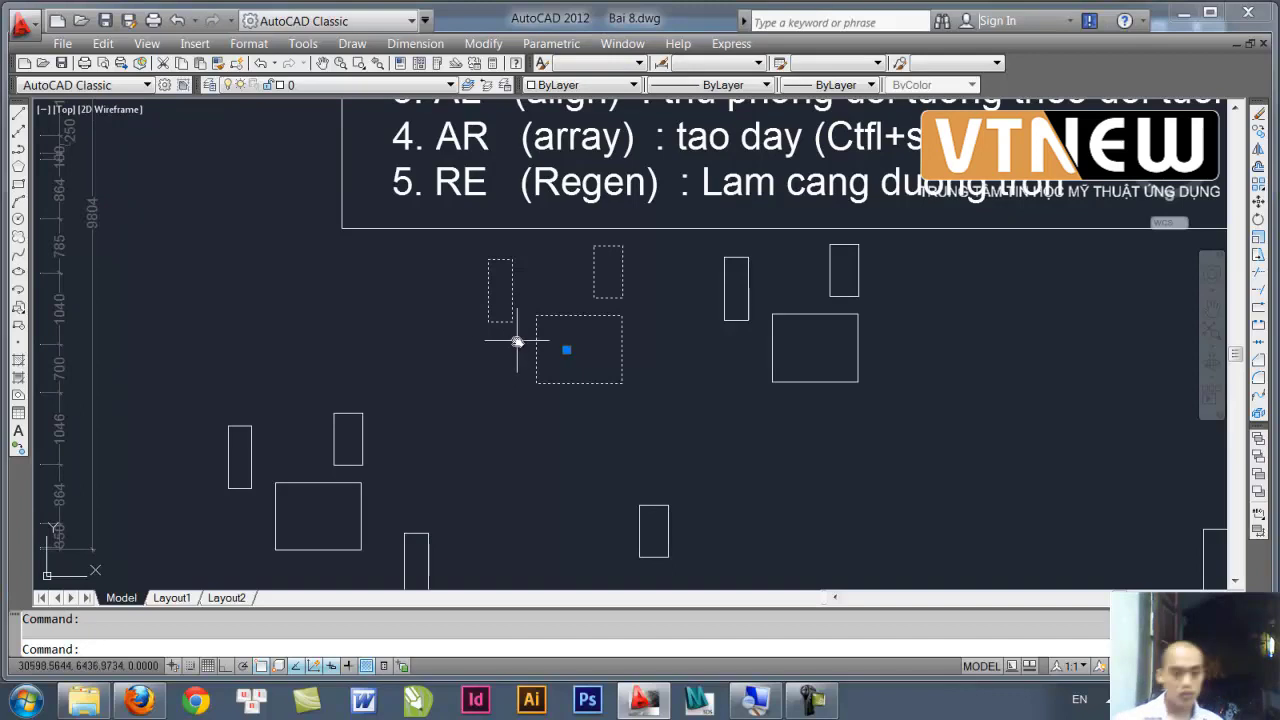
text(P)
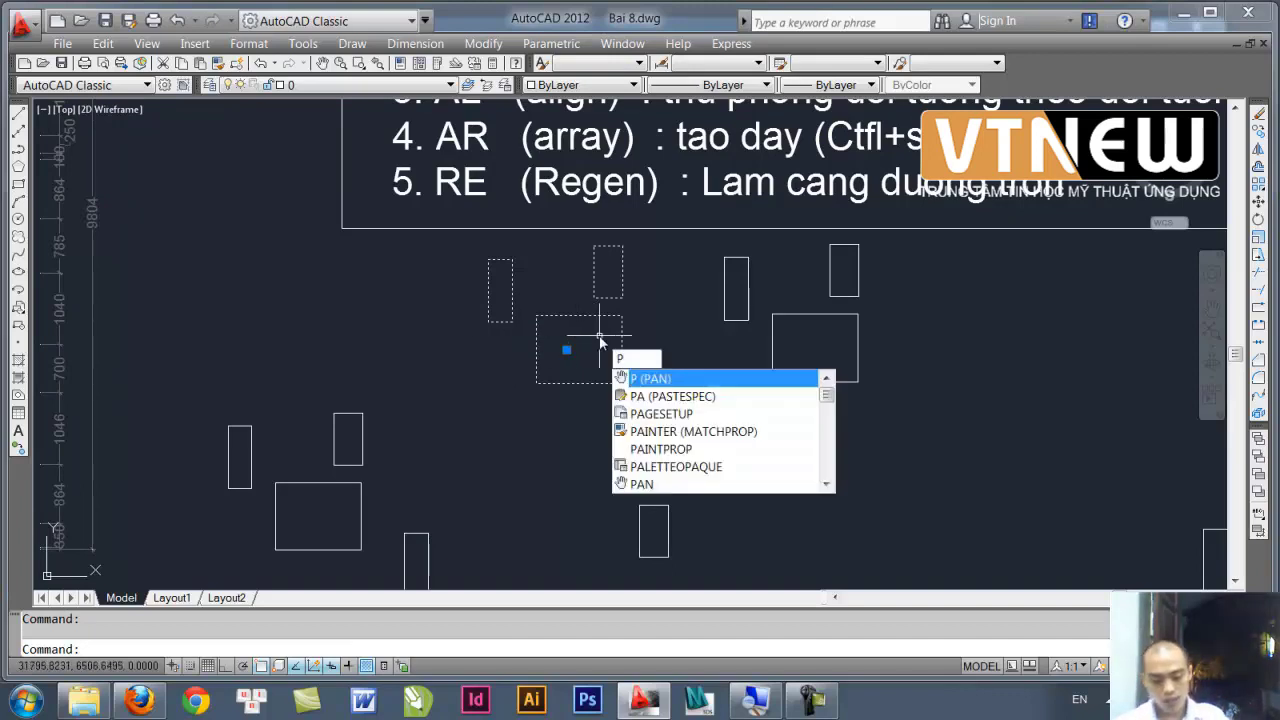
text(U)
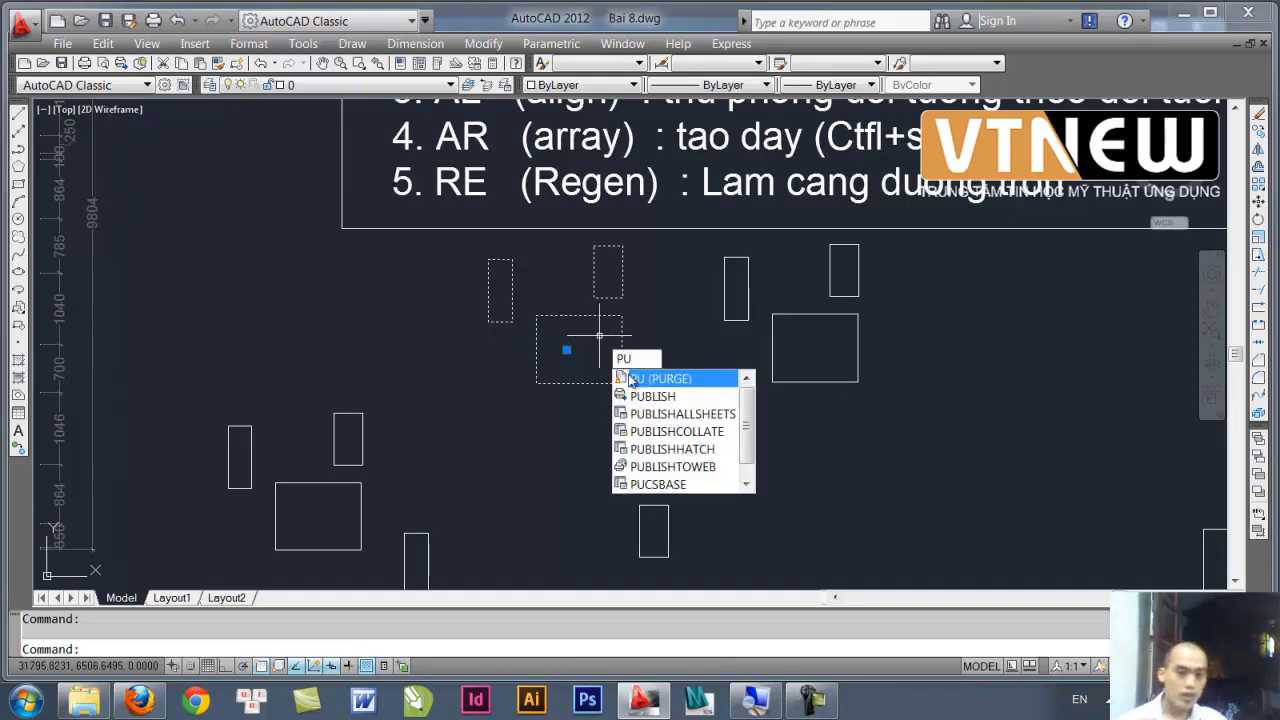
key(Return)
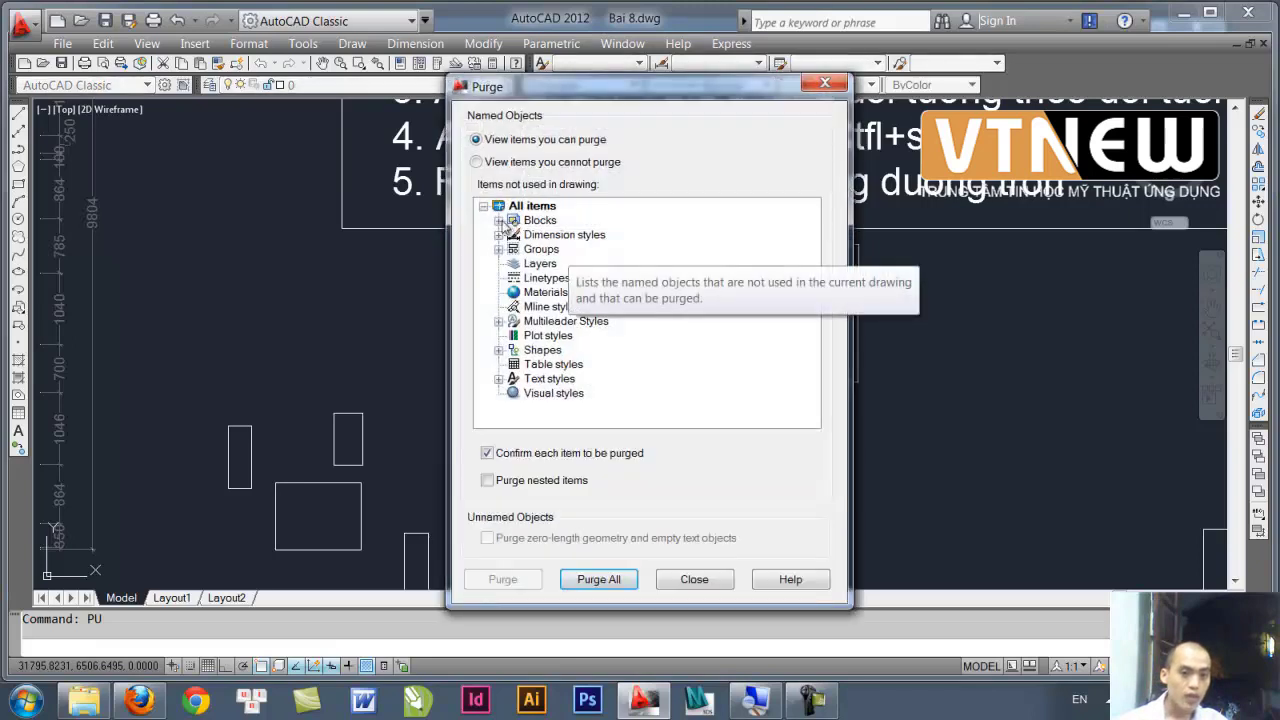
click(499, 220)
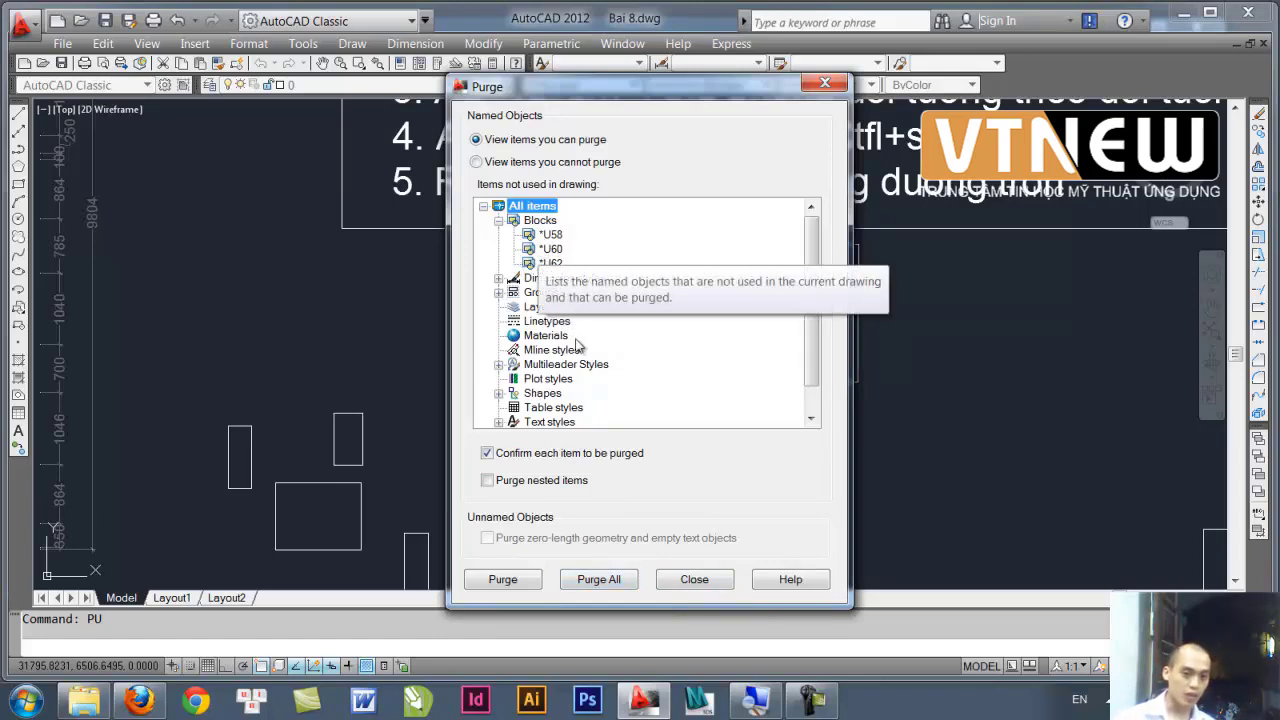
click(694, 579)
- Select the bottom rectangle and the small rectangle, then clear the selection
middle_drag(568, 363, 599, 316)
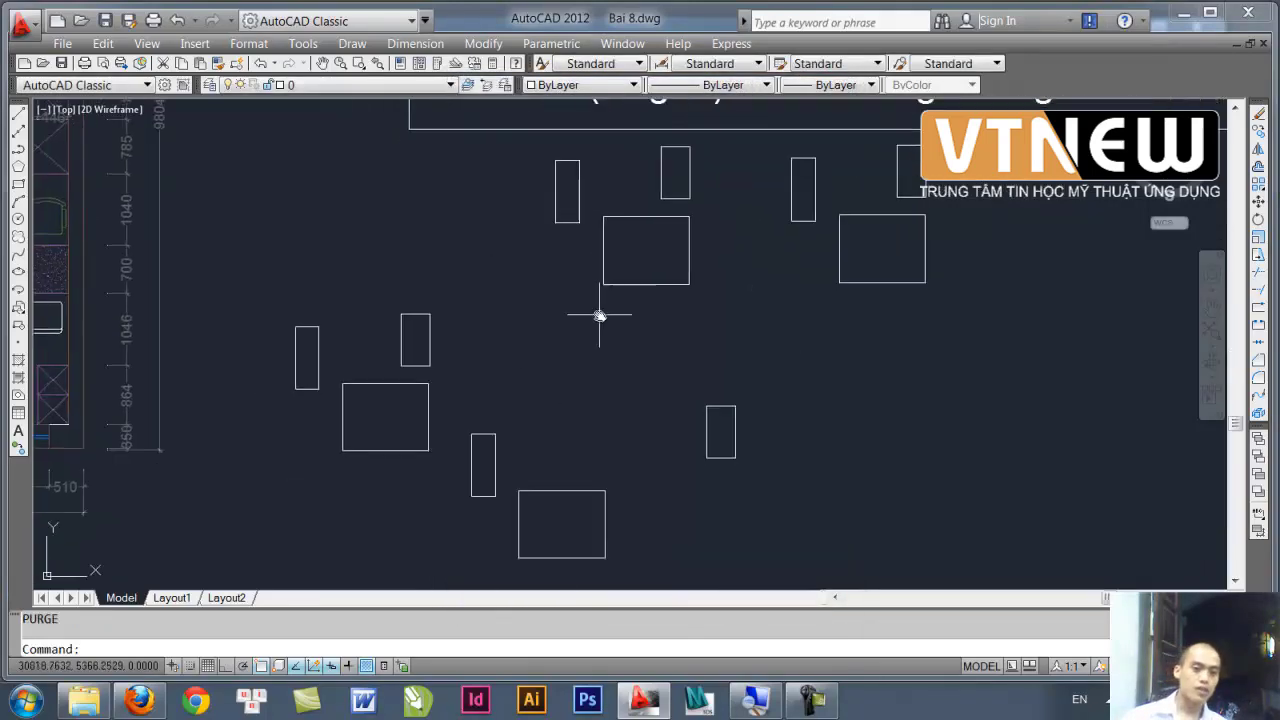
scroll(599, 316, up, 2)
scroll(580, 343, down, 3)
click(575, 468)
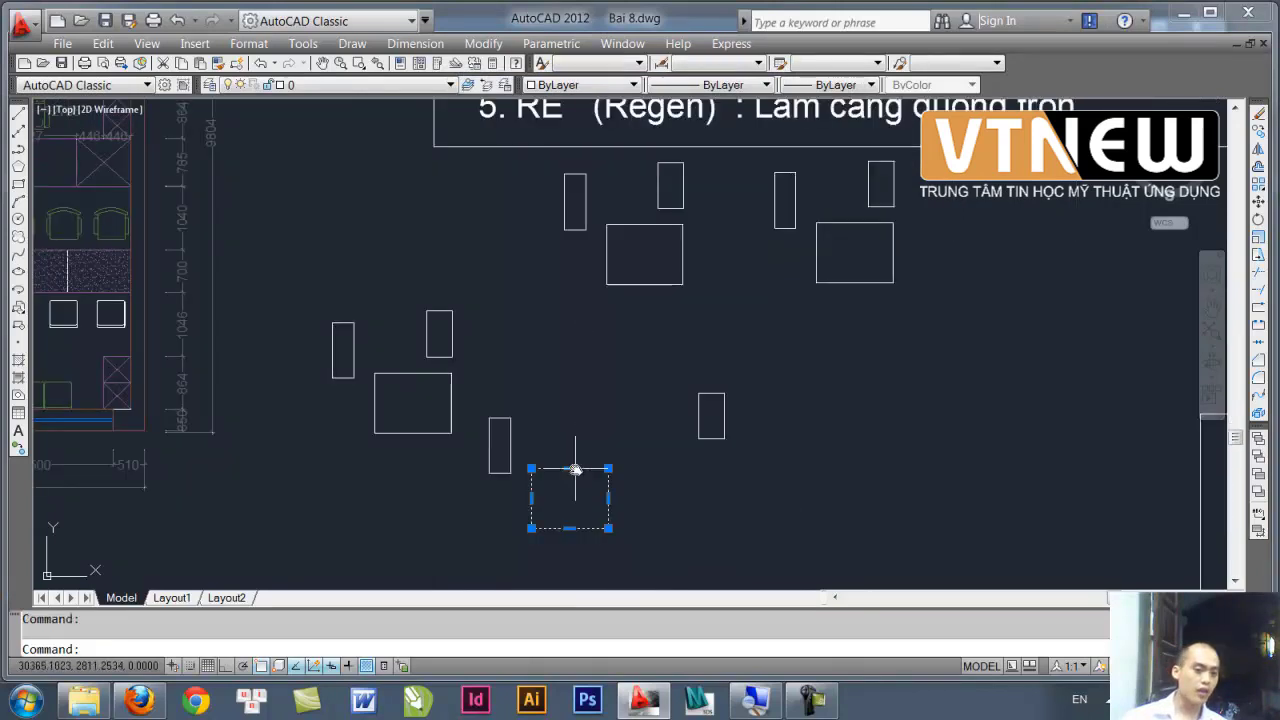
middle_drag(691, 403, 603, 431)
click(709, 530)
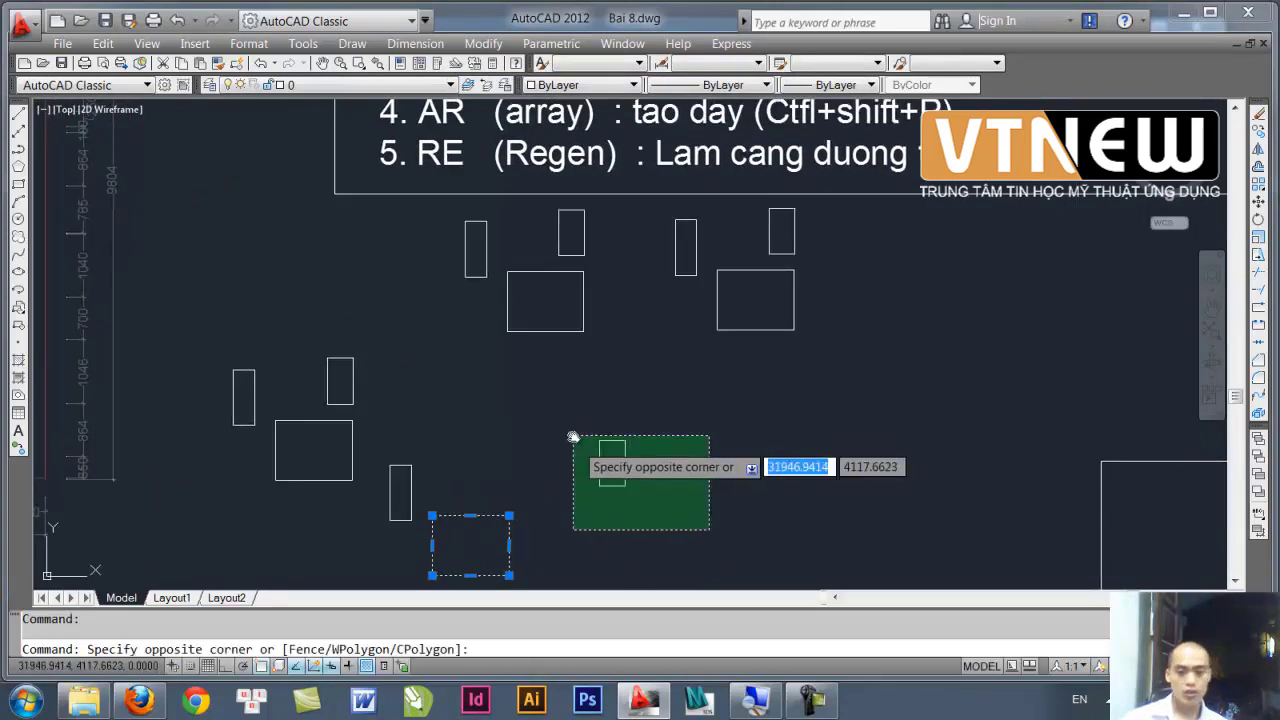
click(573, 437)
key(Escape)
middle_drag(612, 456, 628, 418)
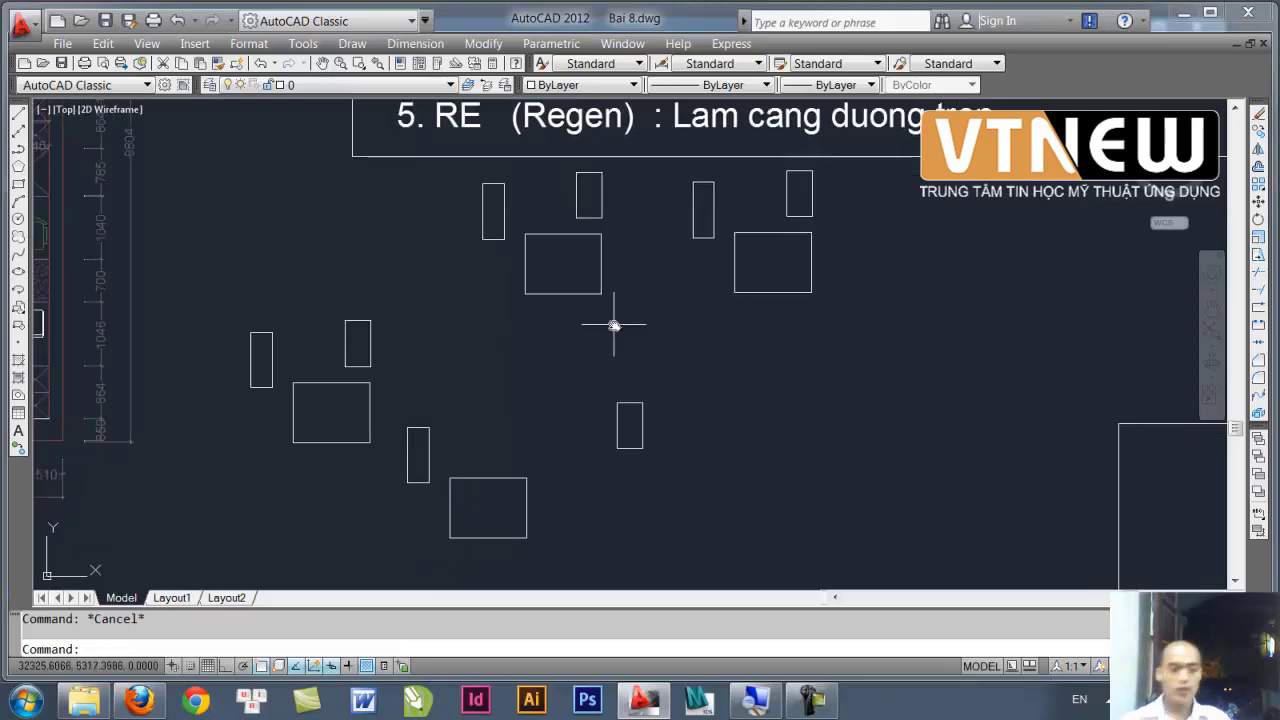
middle_drag(591, 360, 625, 376)
- Purge the unused block AAA through the PU Purge dialog
text(p)
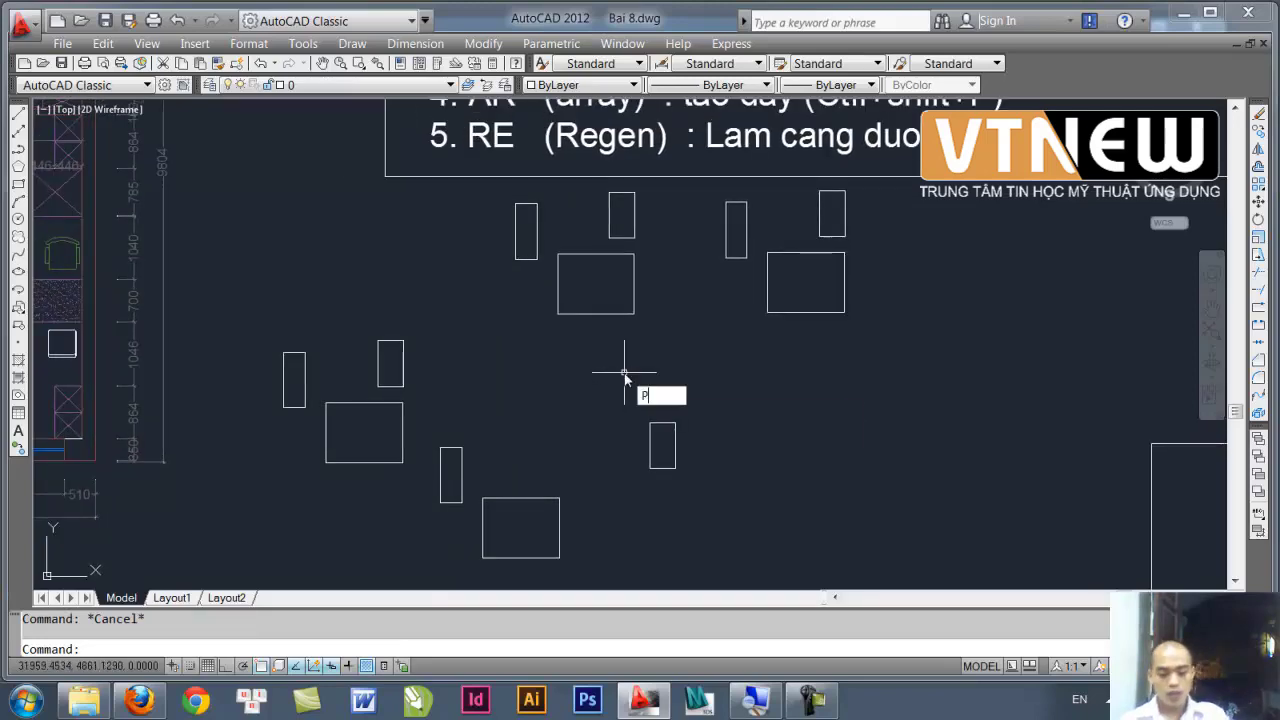
text(u)
key(Return)
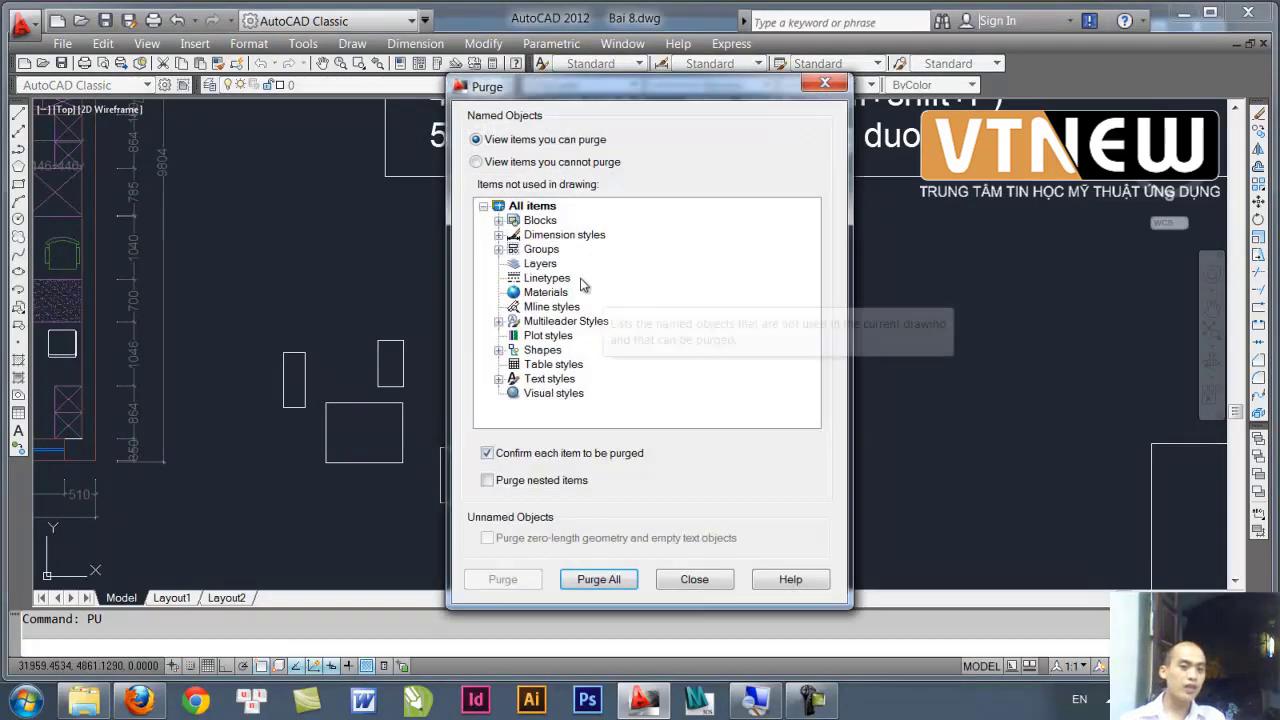
drag(600, 89, 1025, 127)
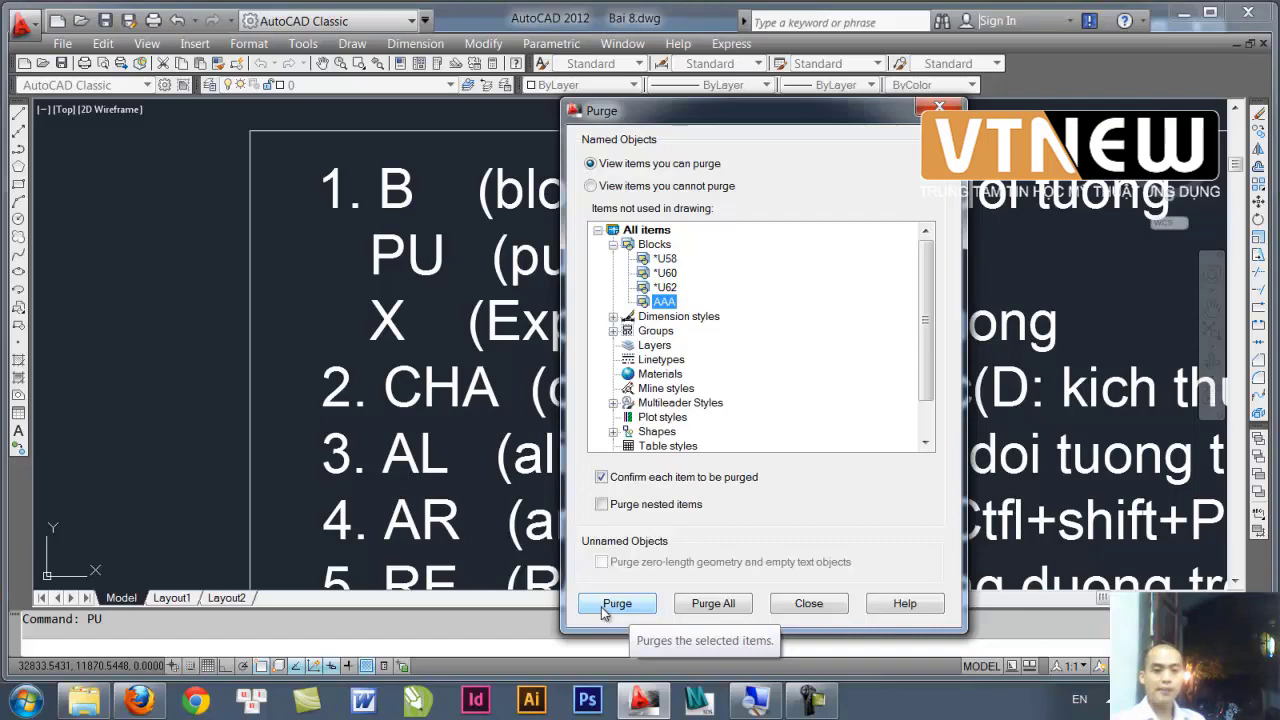
click(603, 604)
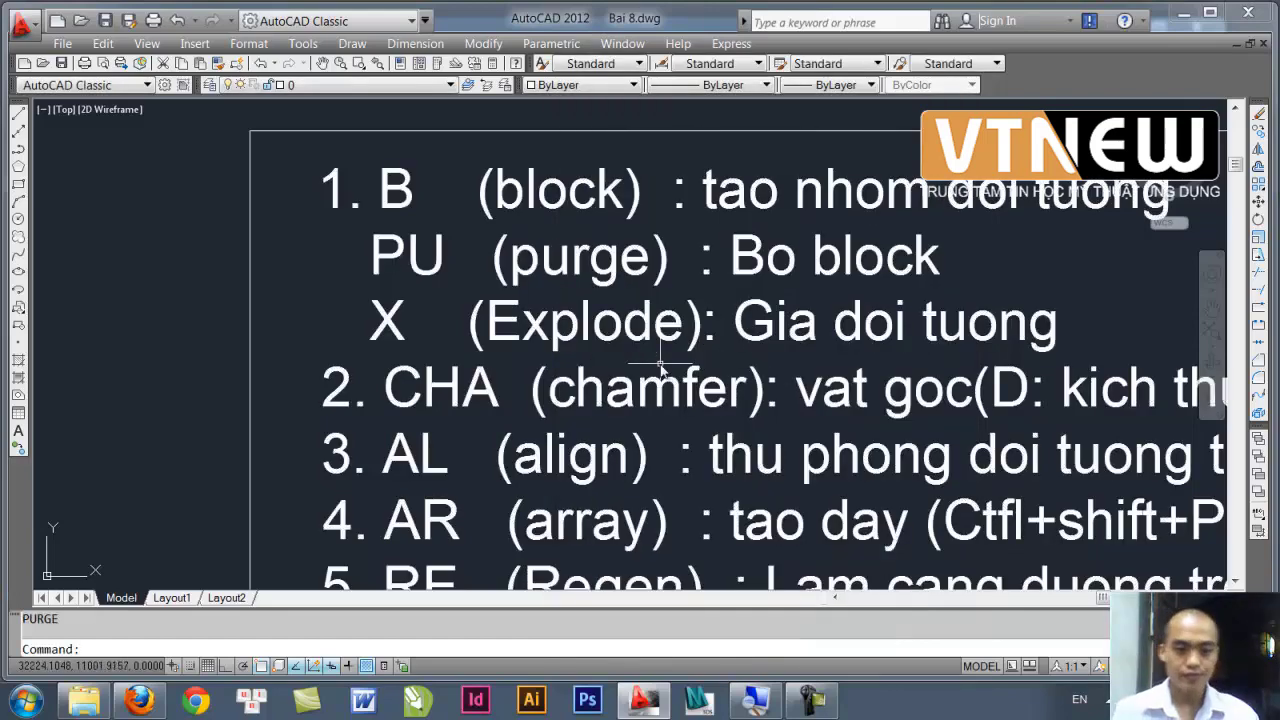
middle_drag(624, 378, 489, 280)
- Chamfer the rectangle's top-left corner using the 100 by 100 distances
scroll(440, 290, up, 2)
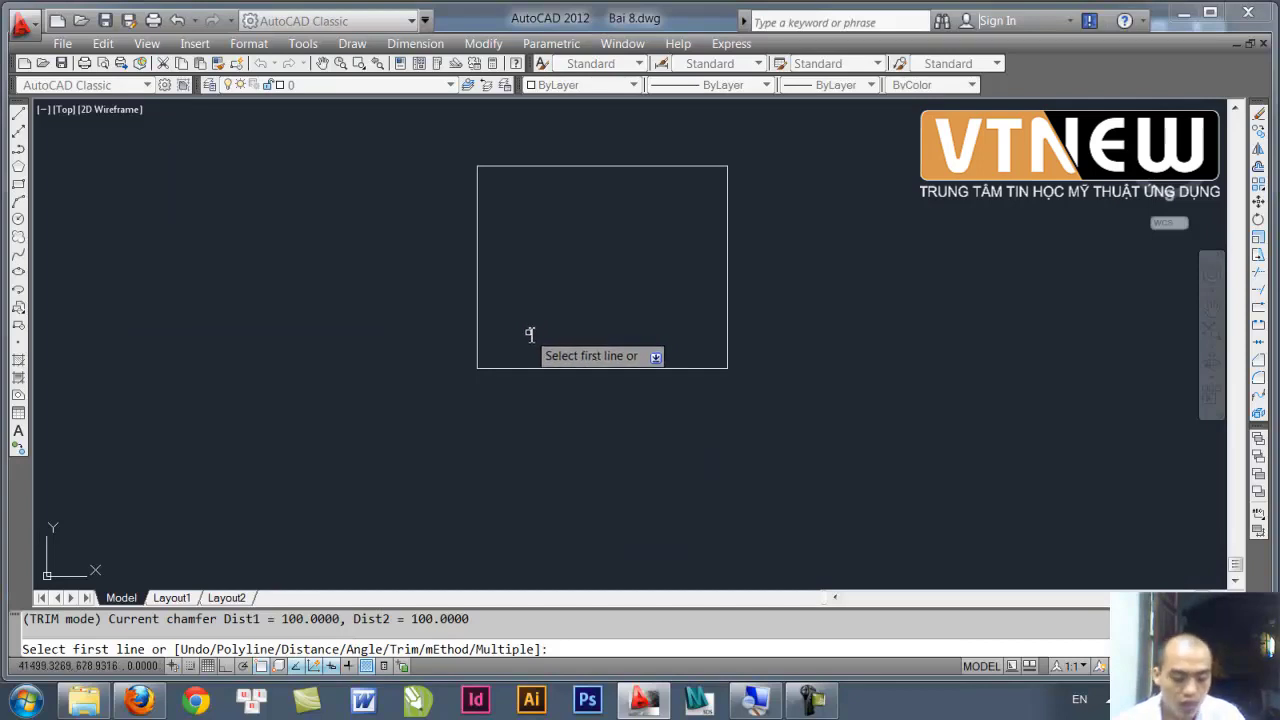
text(D)
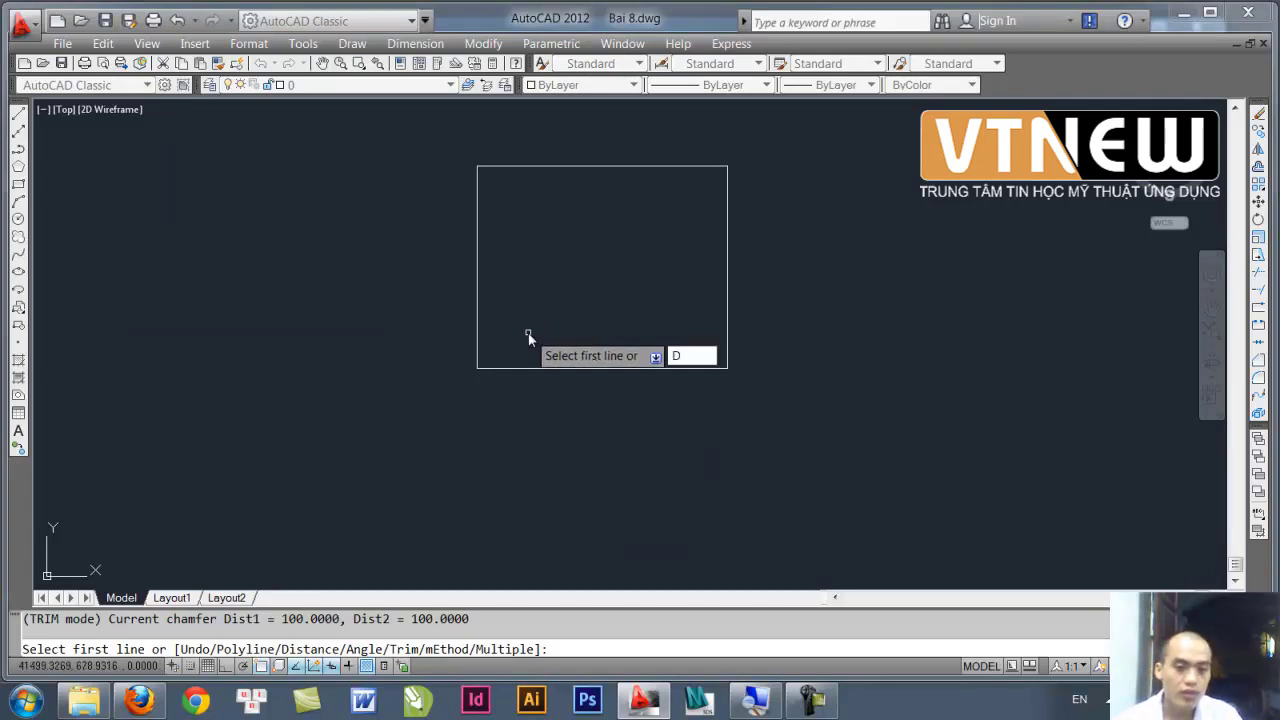
key(Return)
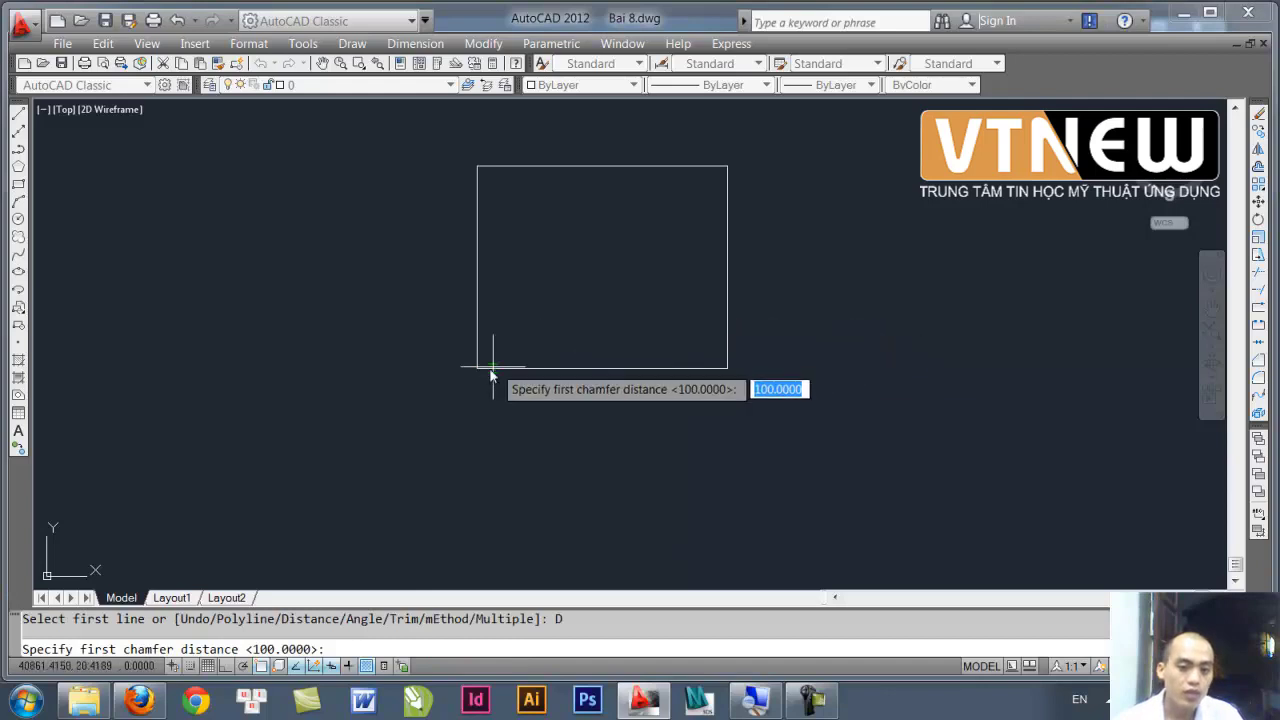
key(Return)
key(Return)
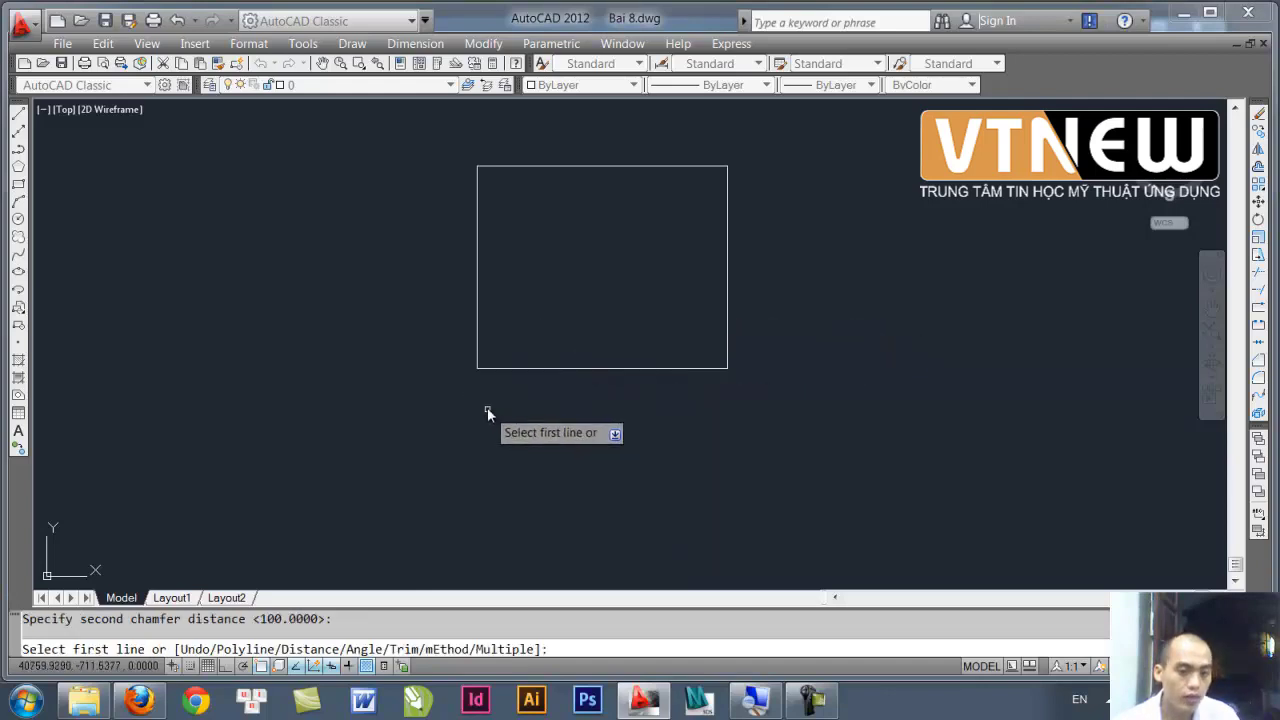
click(477, 210)
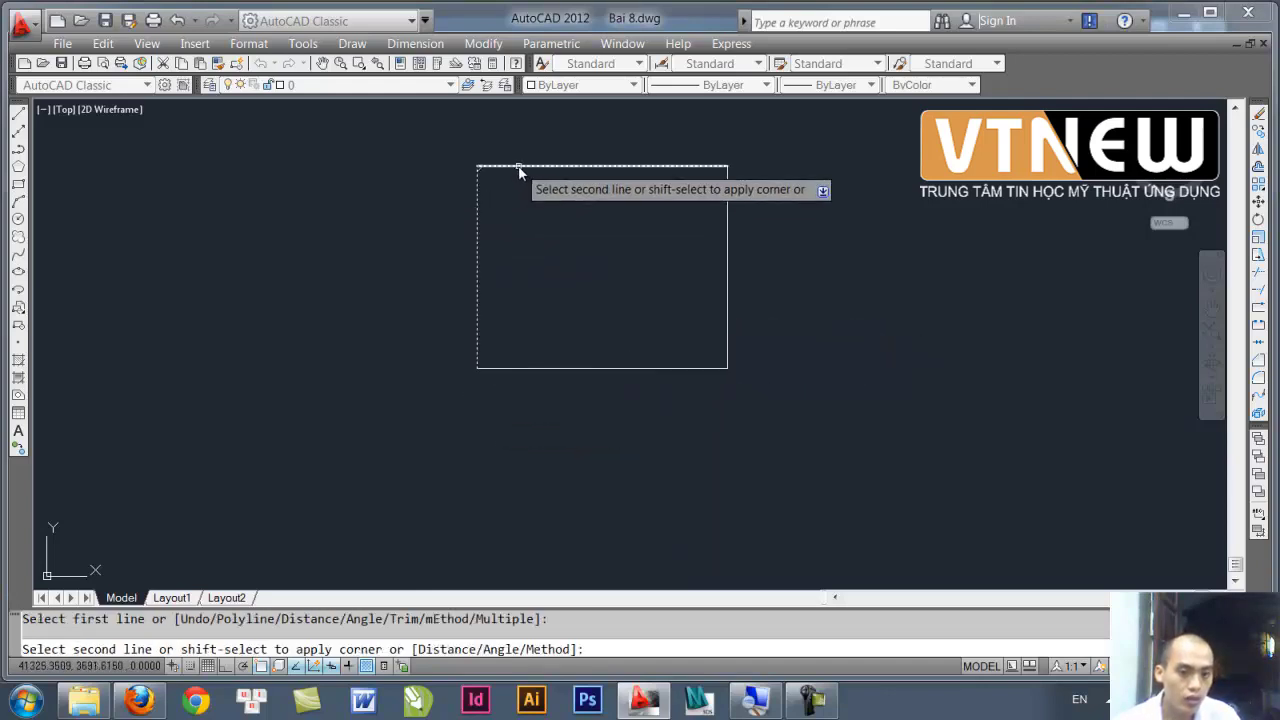
click(519, 172)
- Review the bevelled corner, then cancel and restart the Chamfer command
scroll(505, 220, up, 3)
scroll(476, 260, up, 2)
scroll(450, 300, up, 2)
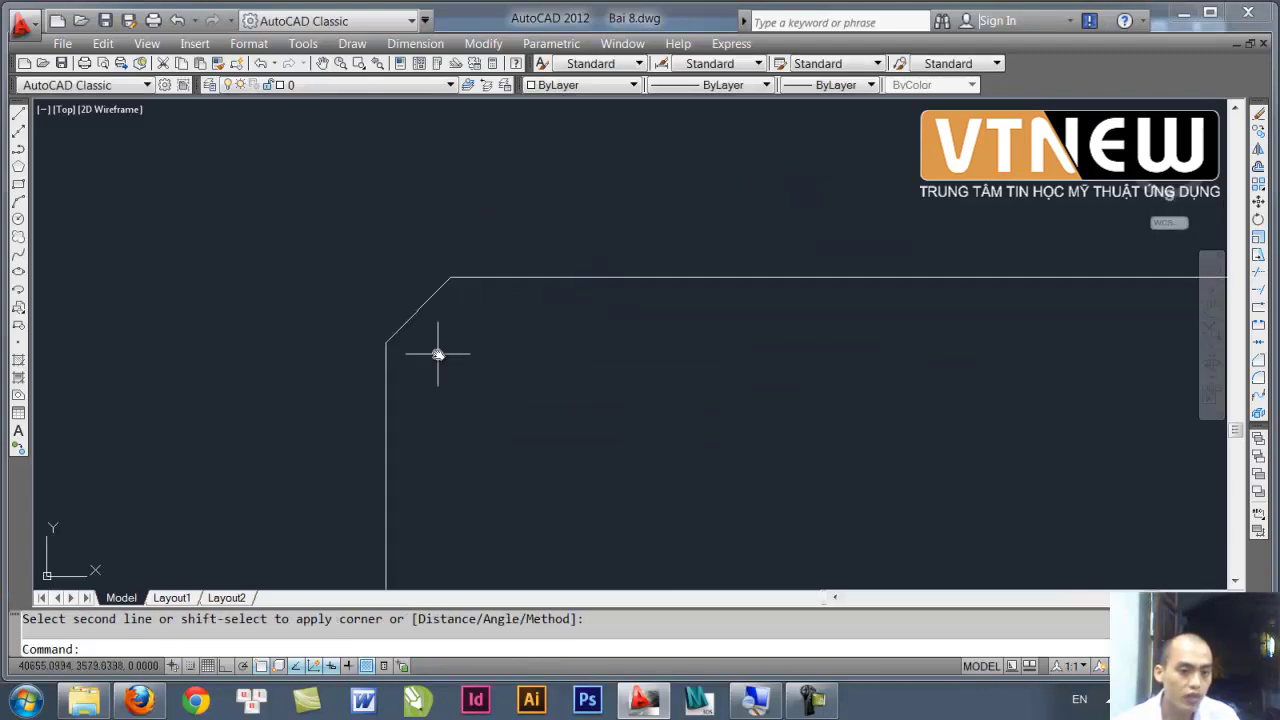
scroll(437, 352, up, 1)
scroll(432, 347, down, 5)
middle_drag(429, 343, 343, 314)
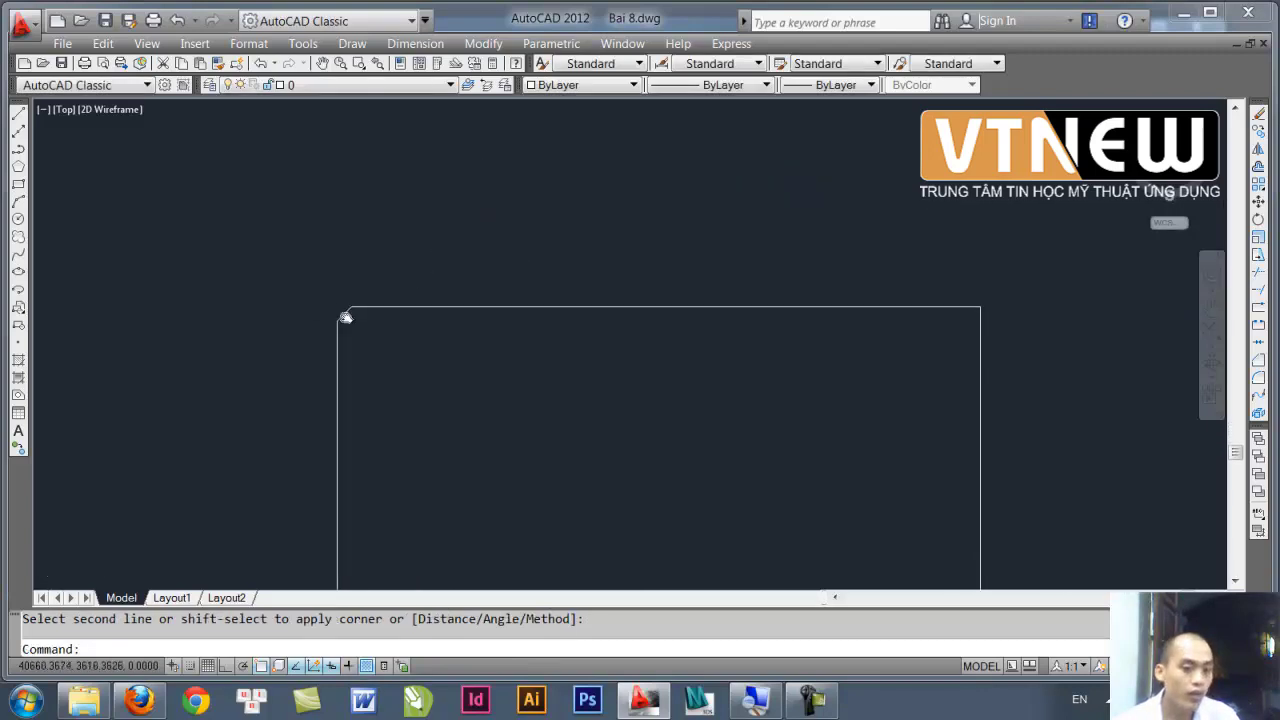
scroll(320, 297, up, 3)
scroll(319, 317, up, 3)
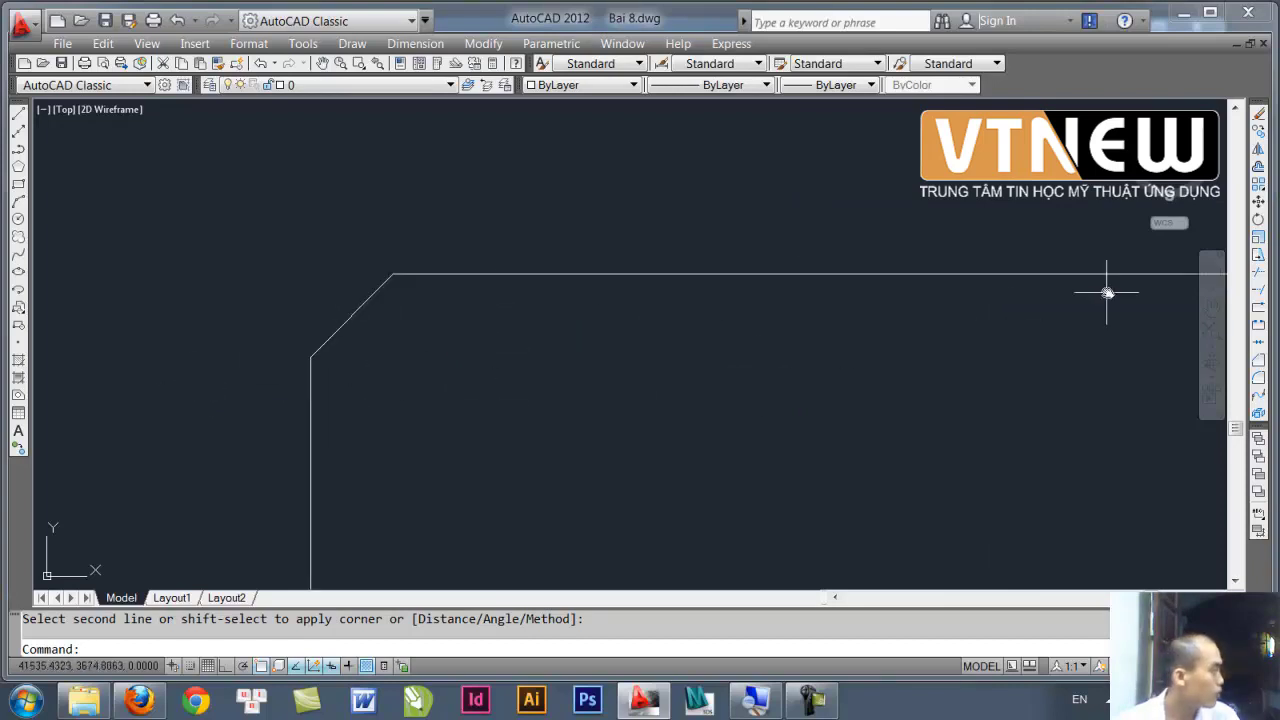
middle_drag(846, 423, 743, 257)
scroll(757, 337, down, 3)
middle_drag(757, 337, 547, 274)
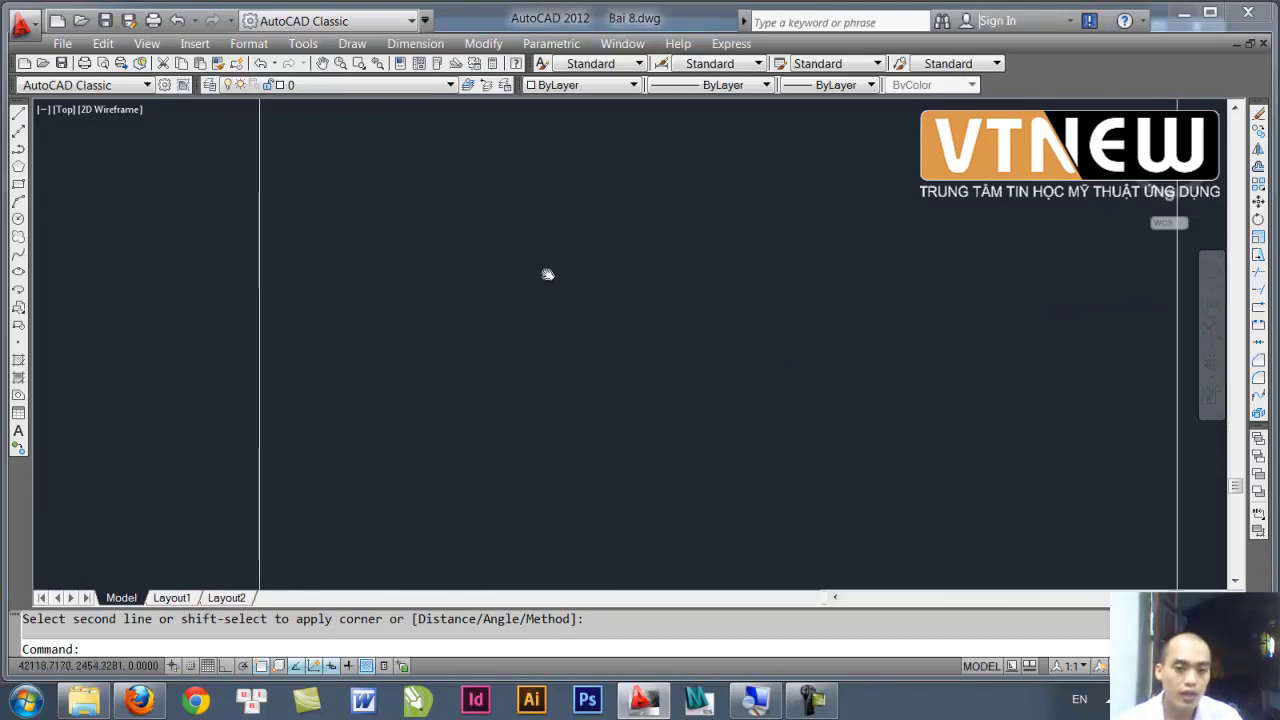
scroll(586, 300, down, 5)
scroll(580, 334, up, 3)
middle_drag(580, 334, 626, 434)
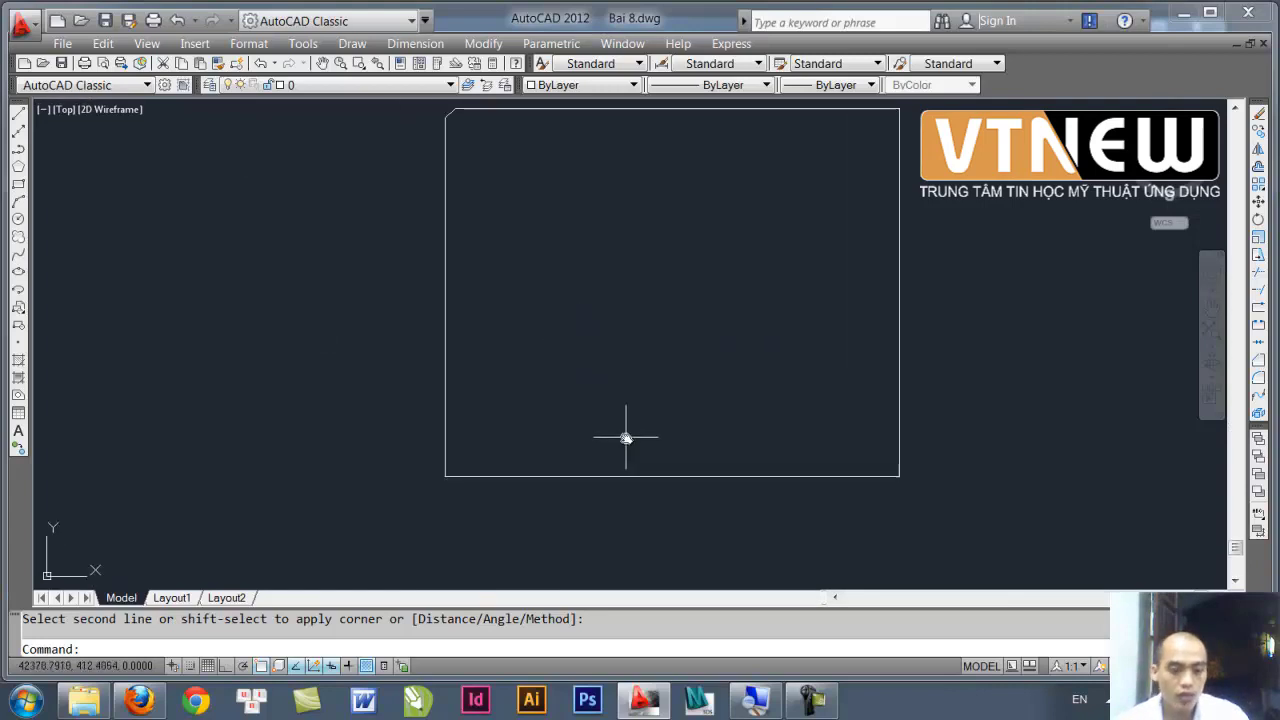
key(Escape)
scroll(537, 450, up, 2)
middle_drag(503, 409, 537, 422)
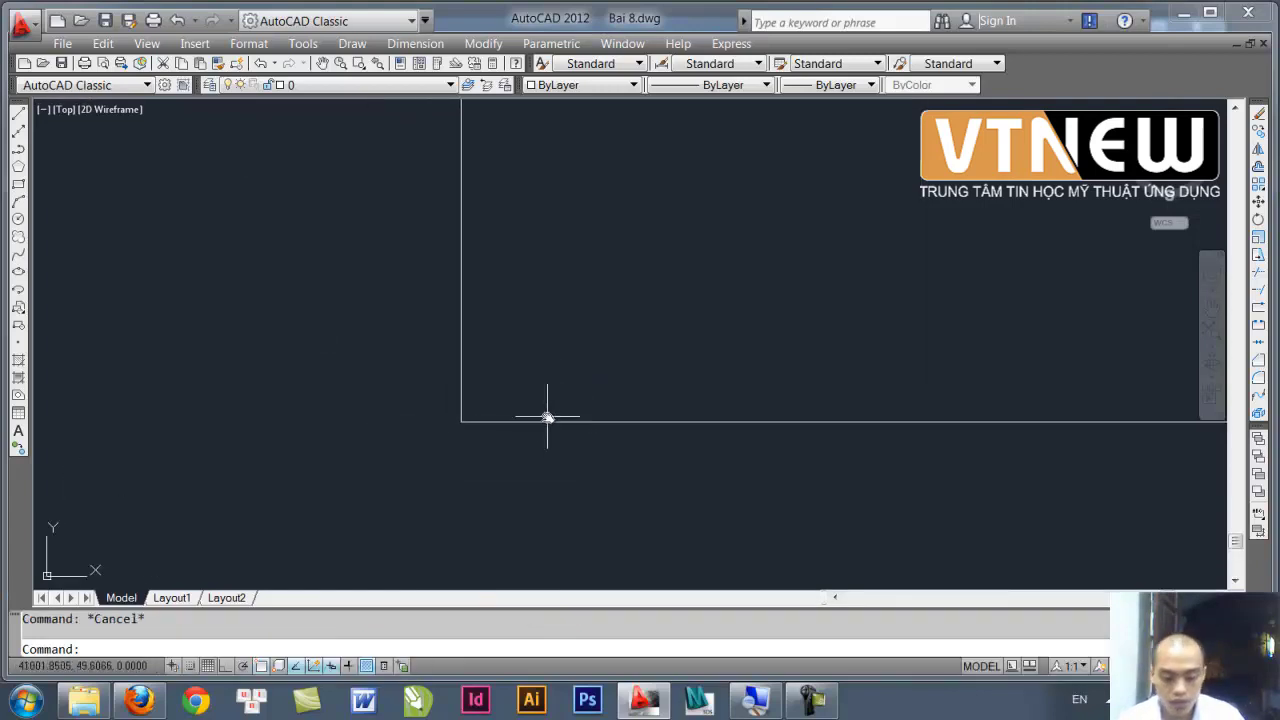
key(space)
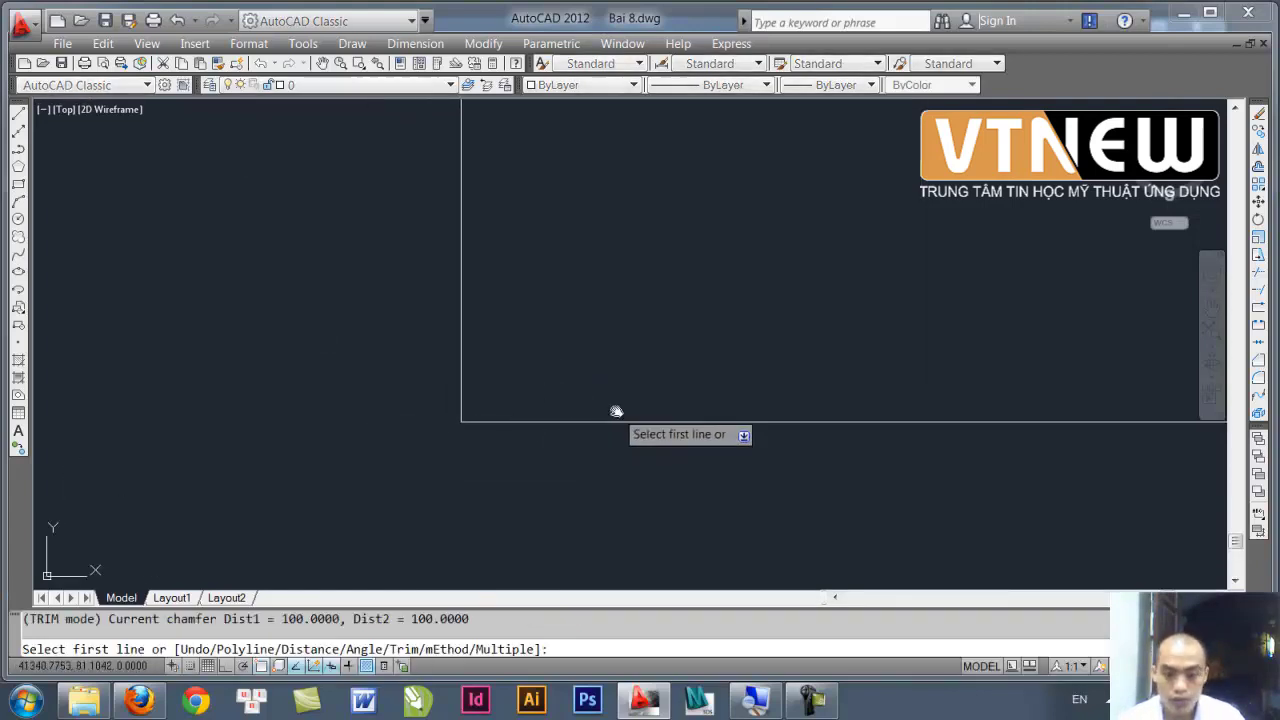
- Restart CH chamfer with new distances of 200 and 100
scroll(586, 396, up, 1)
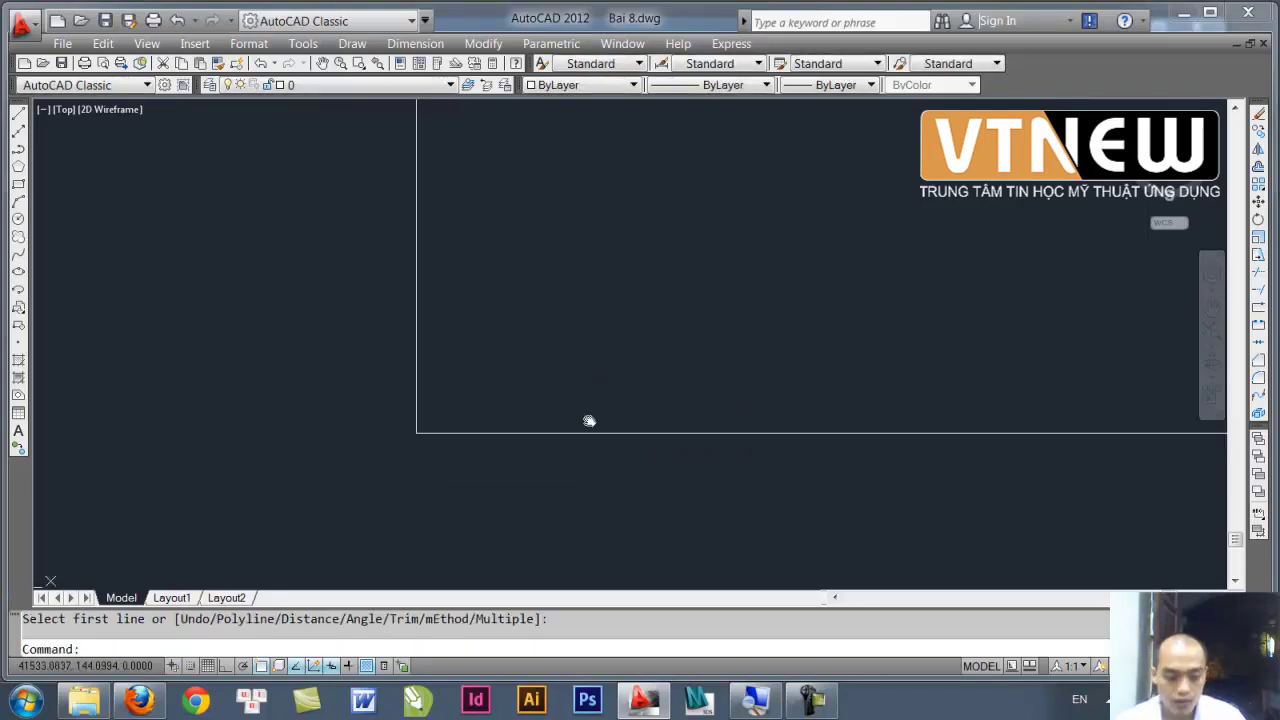
scroll(586, 420, up, 1)
key(Escape)
text(CH)
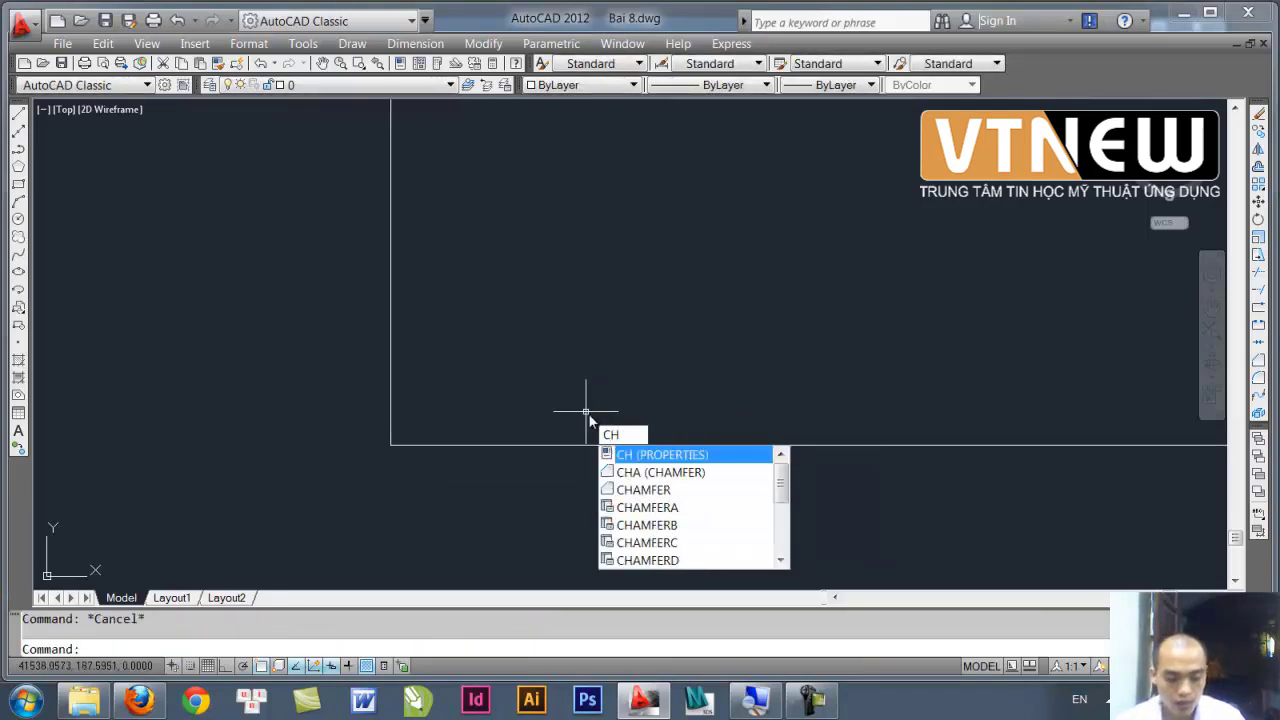
key(space)
text(d)
key(space)
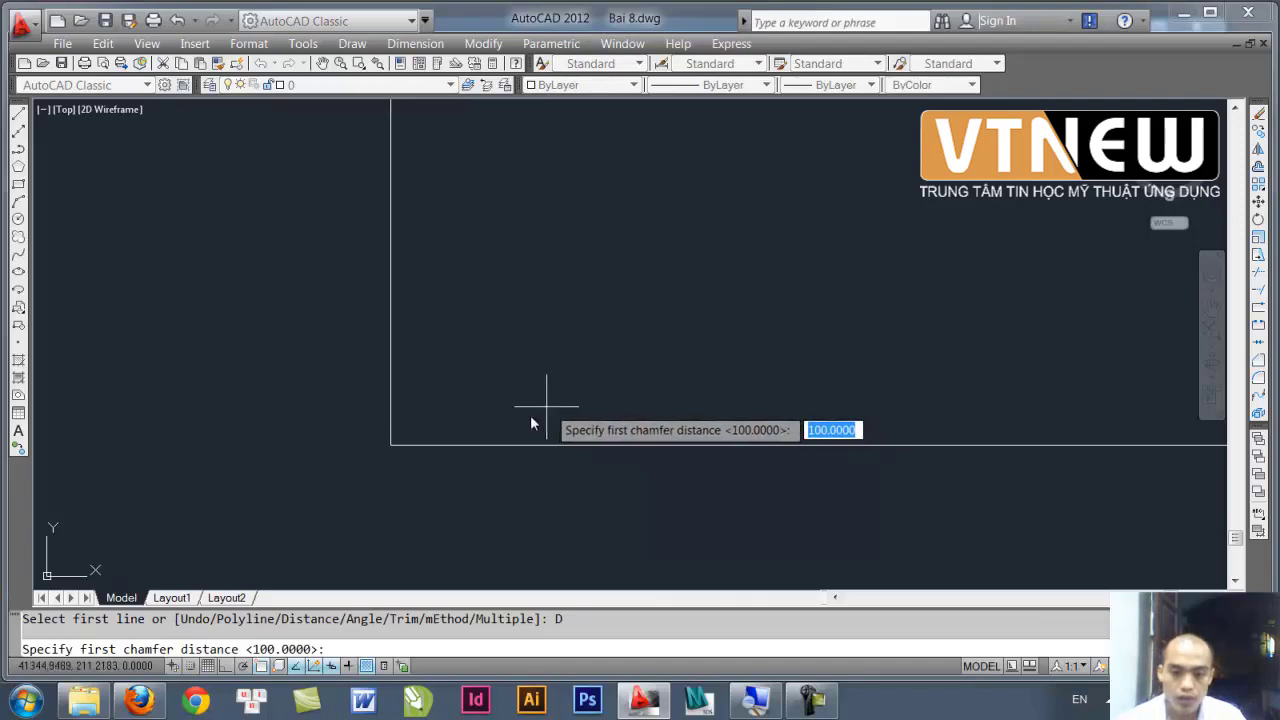
text(2)
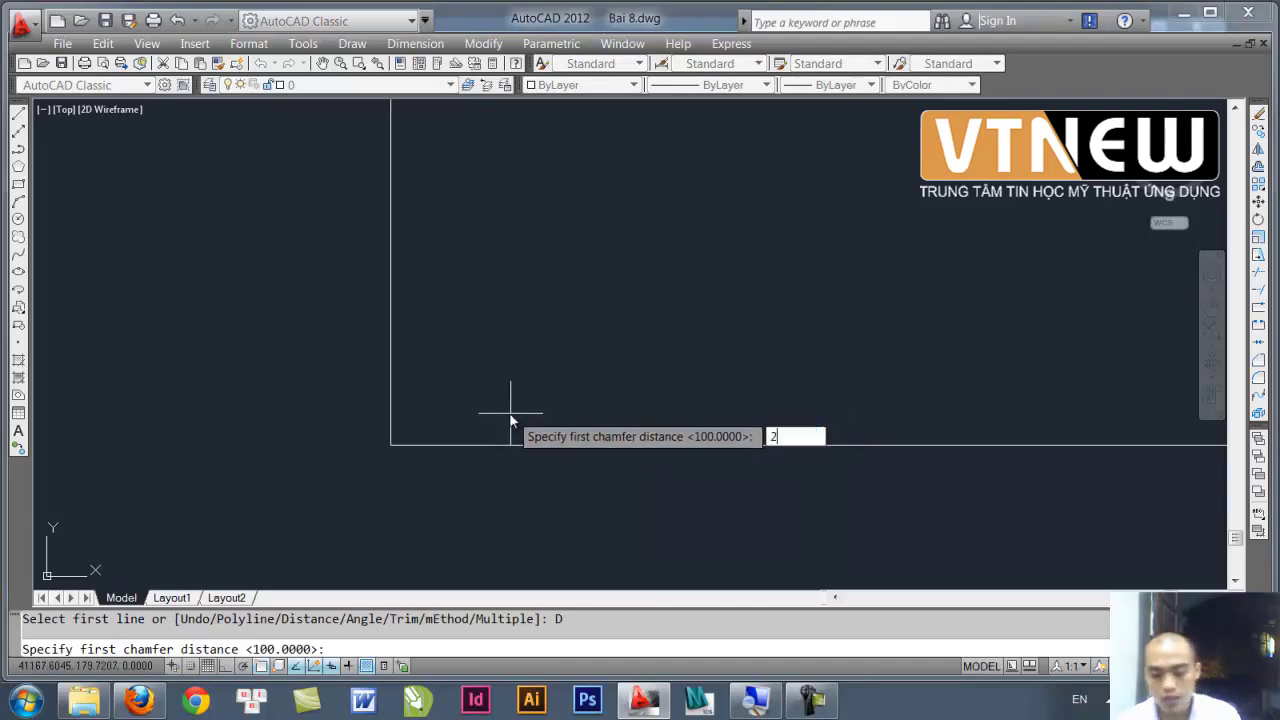
key(space)
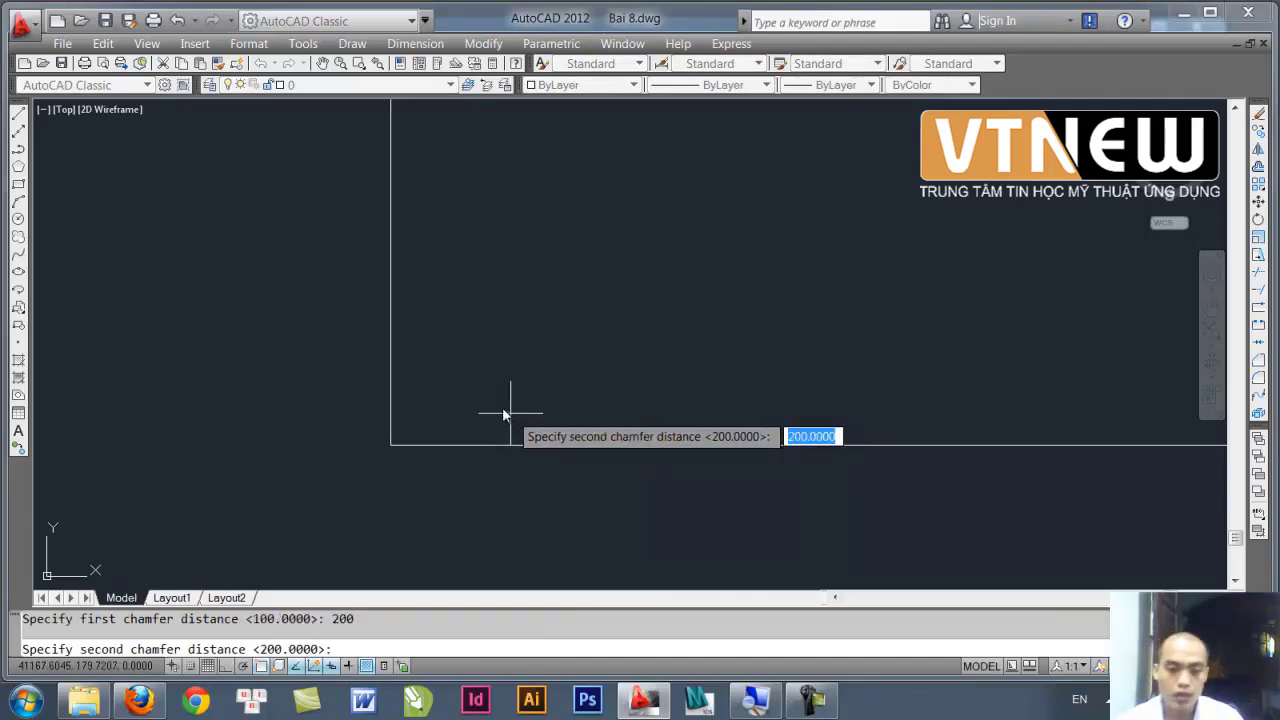
text(1)
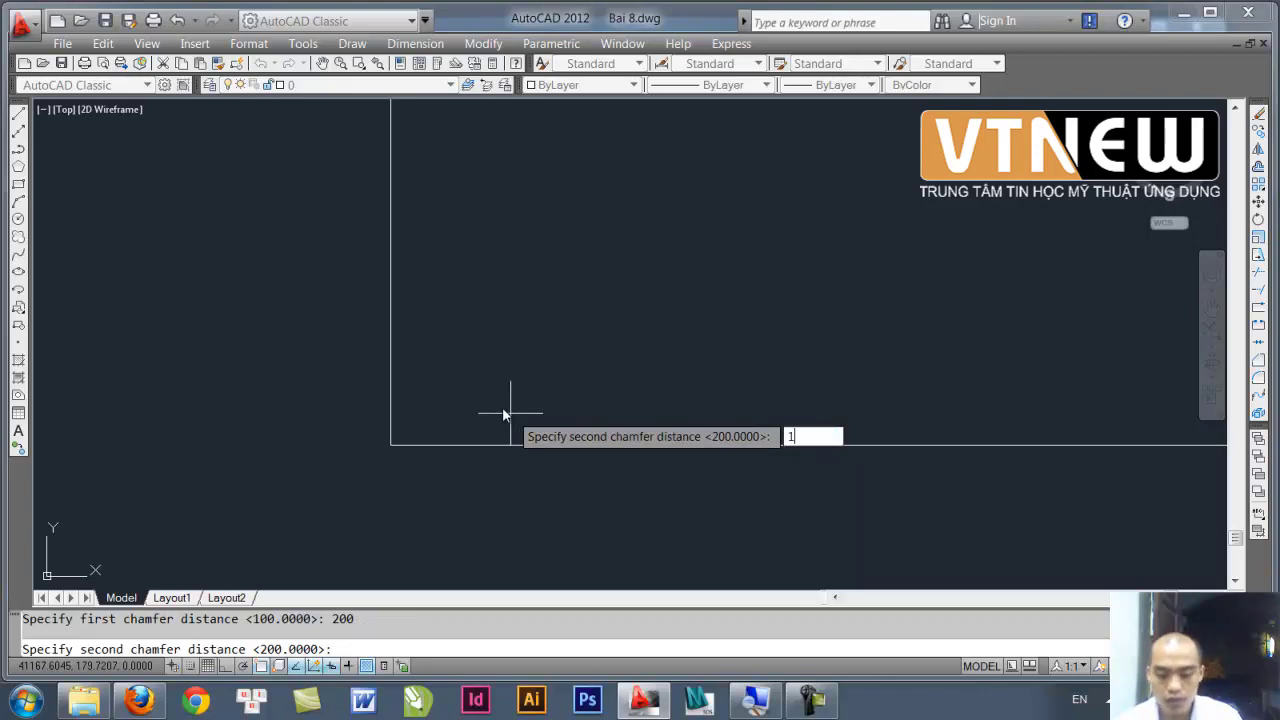
text(00)
key(space)
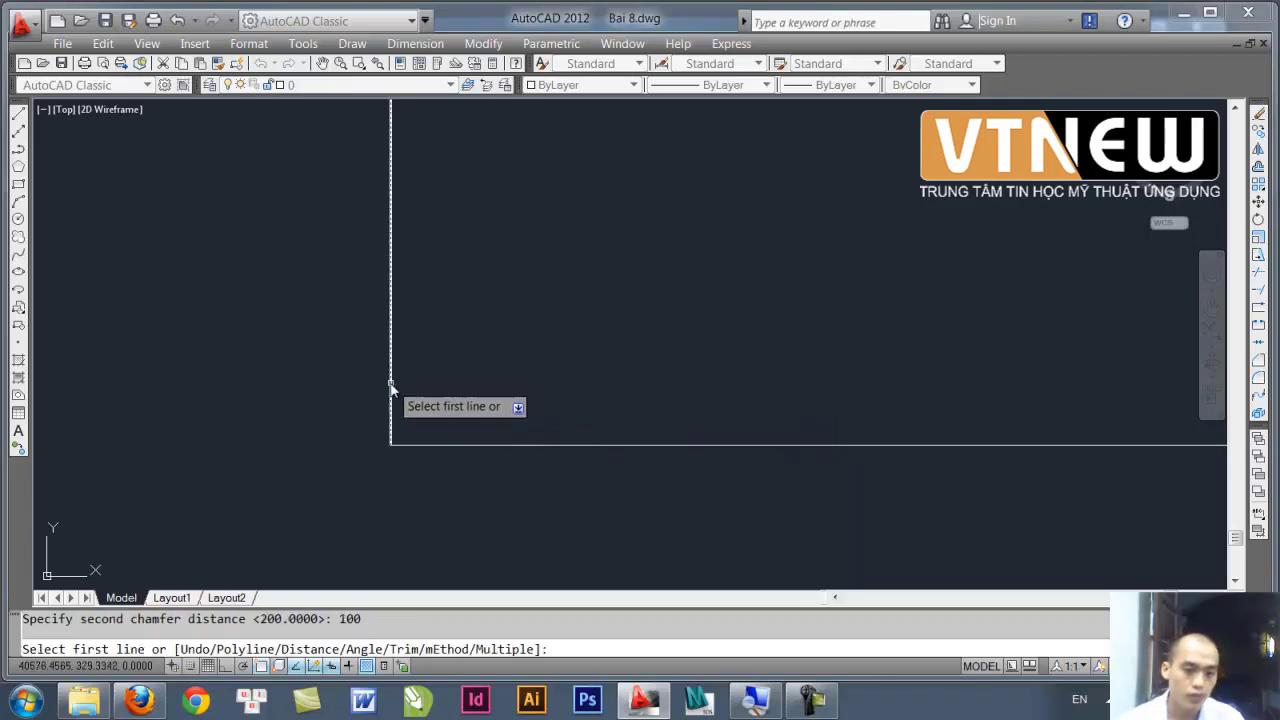
- Chamfer the bottom-left, top-right and bottom-right corners of the rectangle
click(391, 385)
click(448, 446)
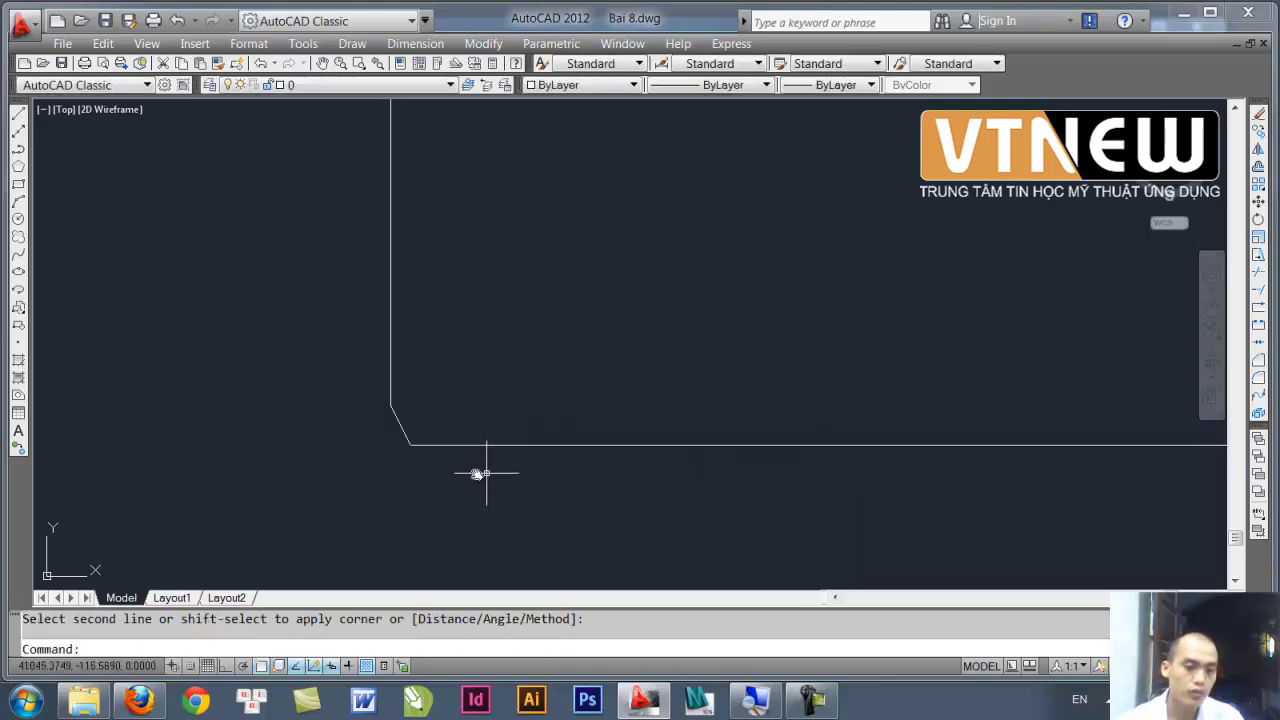
middle_drag(480, 471, 366, 408)
scroll(500, 430, down, 2)
mouse_move(509, 437)
middle_down()
mouse_move(547, 479)
mouse_move(507, 458)
middle_up()
scroll(551, 470, down, 2)
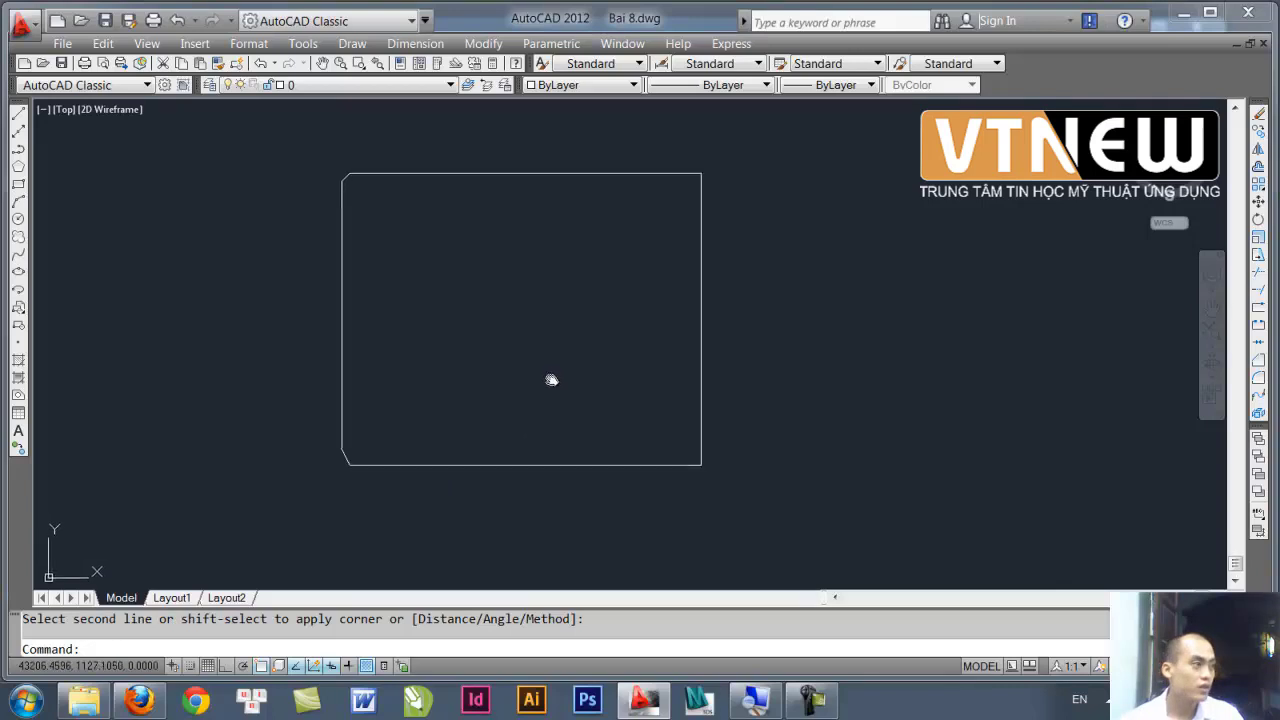
key(space)
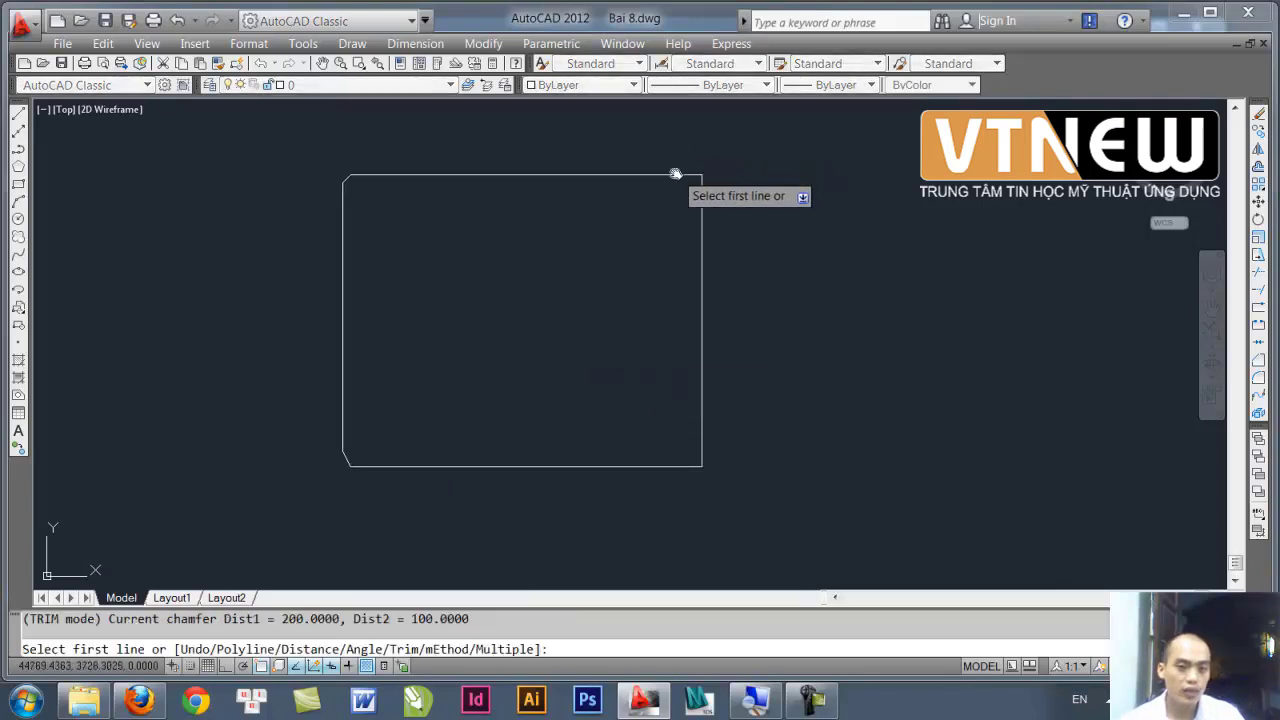
click(676, 175)
click(701, 193)
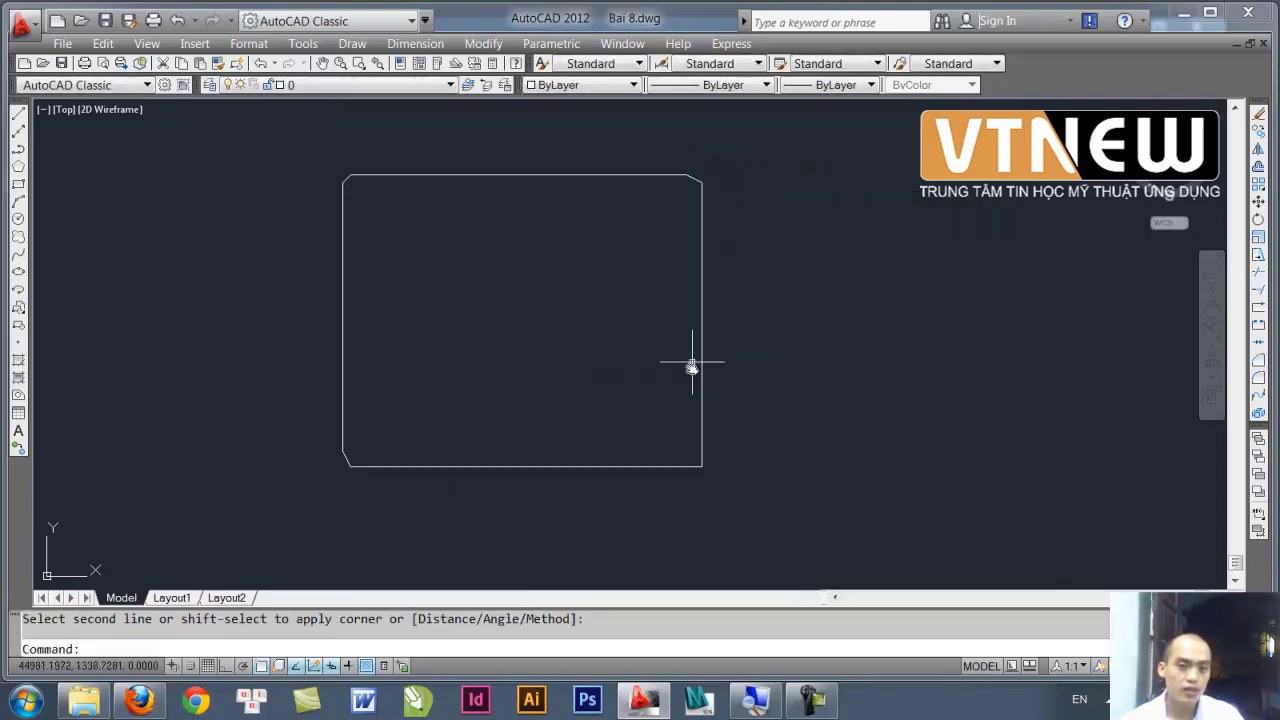
key(space)
click(701, 437)
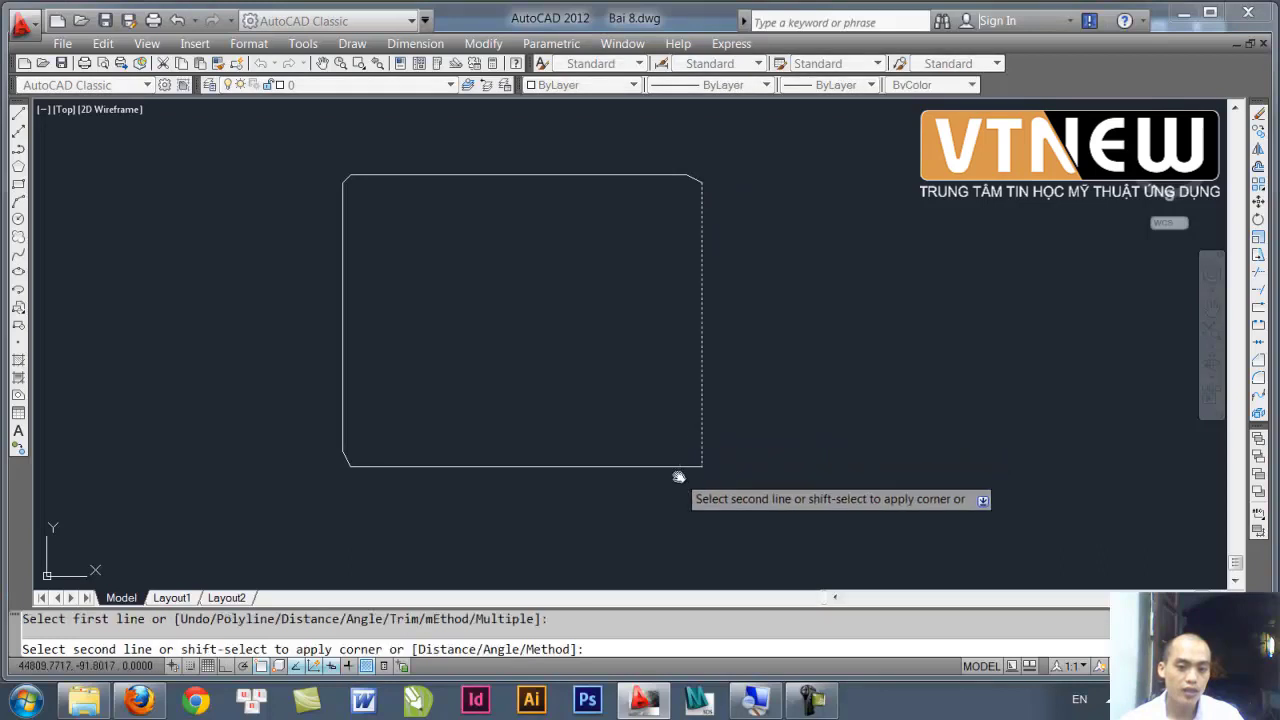
click(679, 467)
- Pan and zoom around the rectangle to check all four chamfered corners
scroll(540, 405, up, 2)
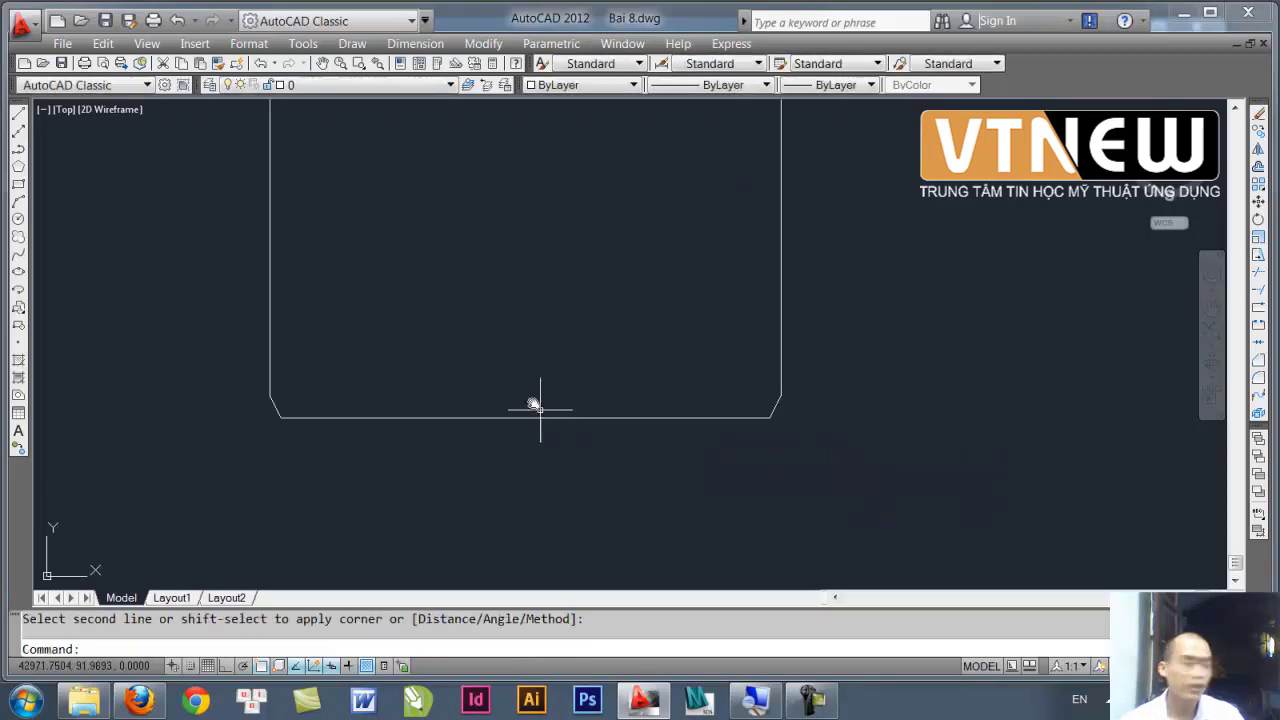
scroll(525, 391, up, 2)
middle_drag(489, 391, 501, 353)
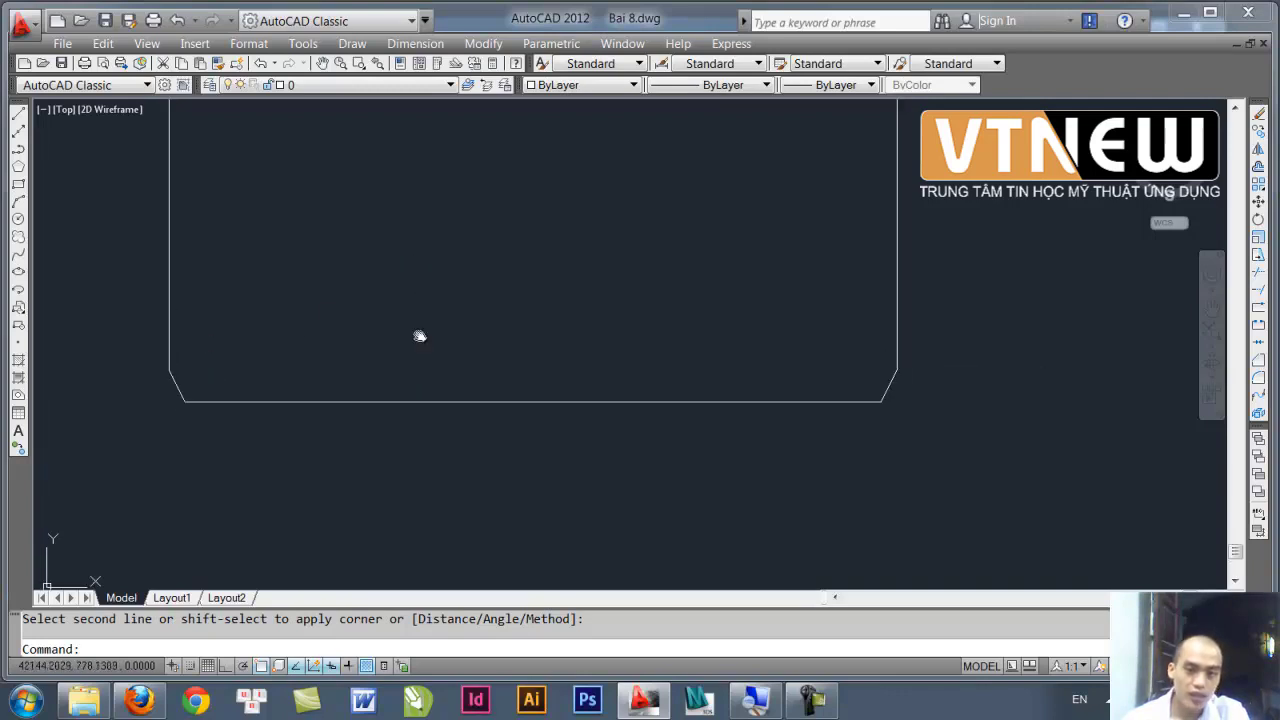
middle_drag(420, 334, 477, 534)
scroll(540, 468, down, 3)
mouse_move(540, 468)
middle_down()
mouse_move(557, 346)
mouse_move(580, 311)
middle_up()
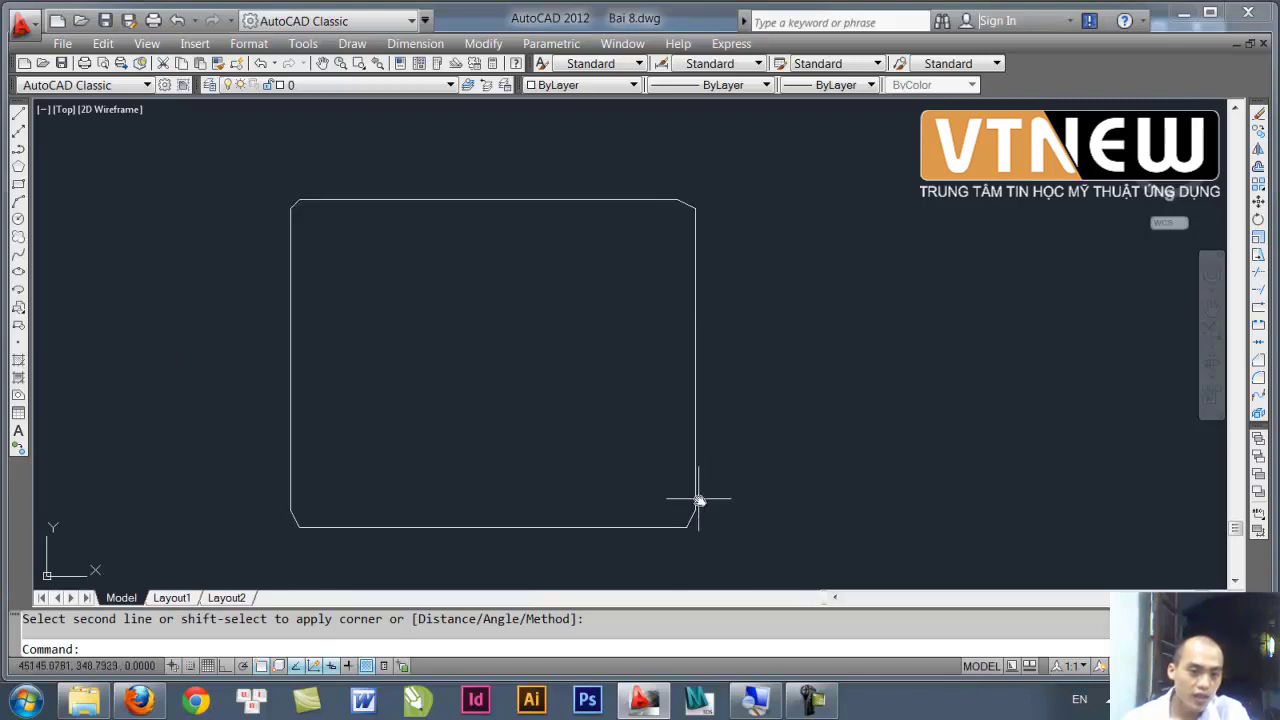
mouse_move(689, 309)
middle_down()
mouse_move(643, 294)
mouse_move(637, 260)
middle_up()
scroll(643, 292, up, 2)
scroll(638, 283, down, 2)
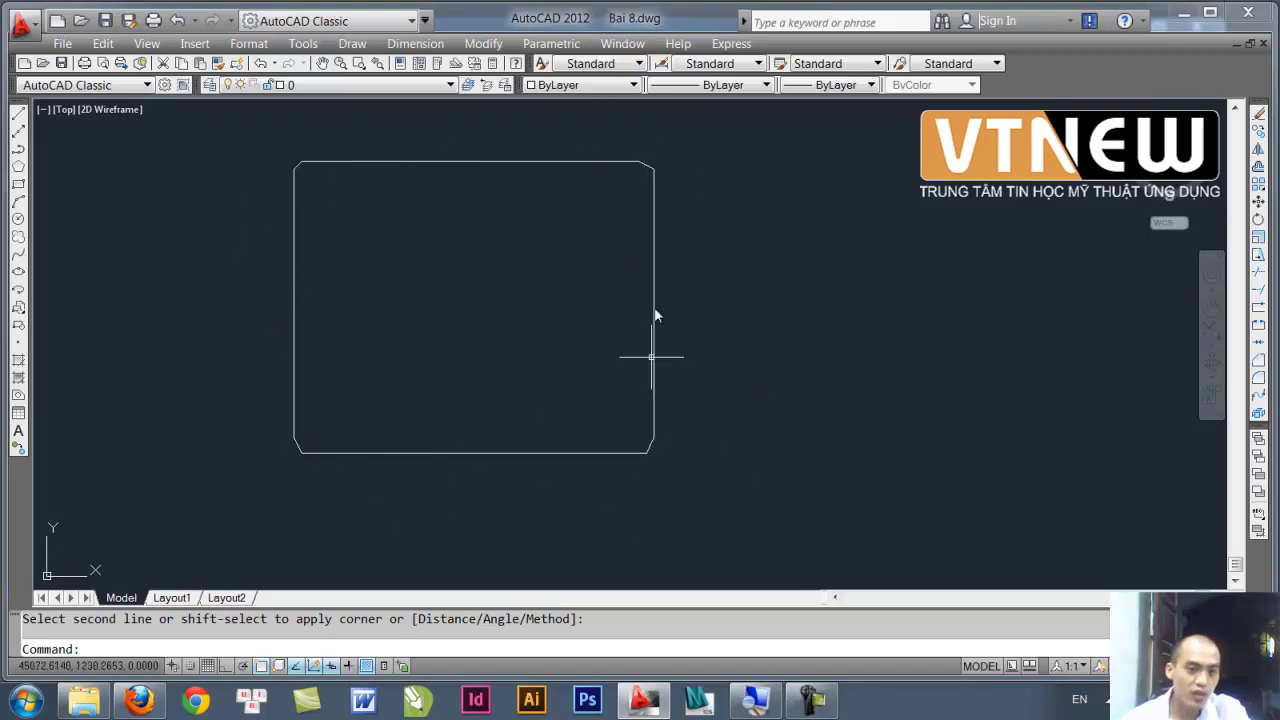
middle_drag(654, 177, 623, 191)
scroll(612, 271, up, 2)
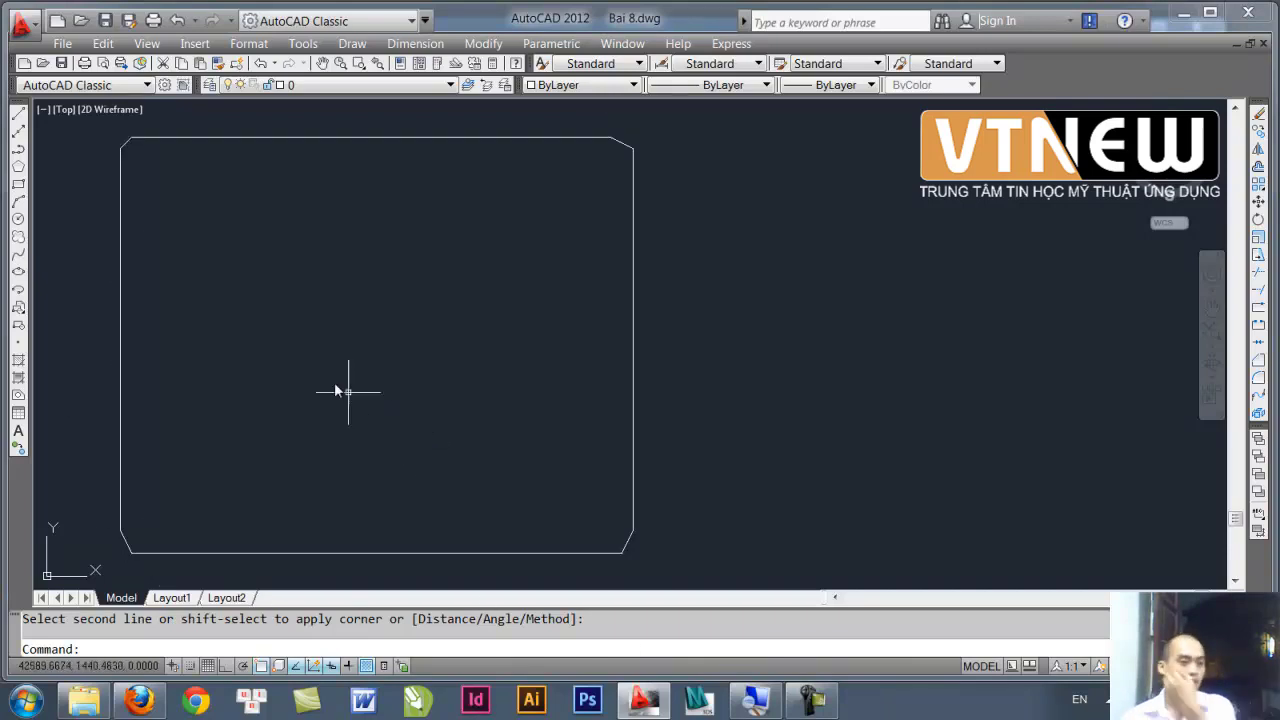
middle_drag(336, 391, 523, 314)
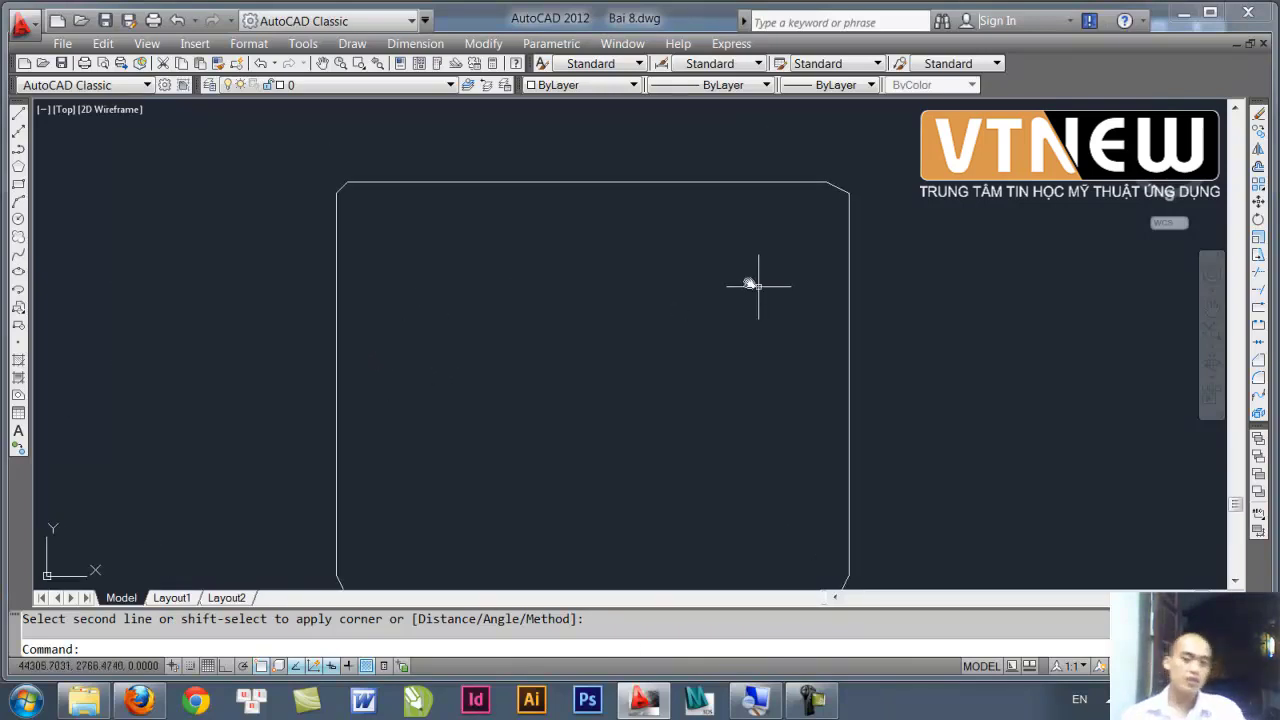
mouse_move(758, 285)
middle_down()
mouse_move(671, 289)
mouse_move(686, 234)
middle_up()
mouse_move(597, 400)
middle_down()
mouse_move(598, 379)
mouse_move(648, 349)
mouse_move(603, 426)
middle_up()
mouse_move(600, 316)
middle_down()
mouse_move(600, 388)
mouse_move(523, 298)
middle_up()
scroll(600, 388, down, 2)
scroll(560, 337, down, 2)
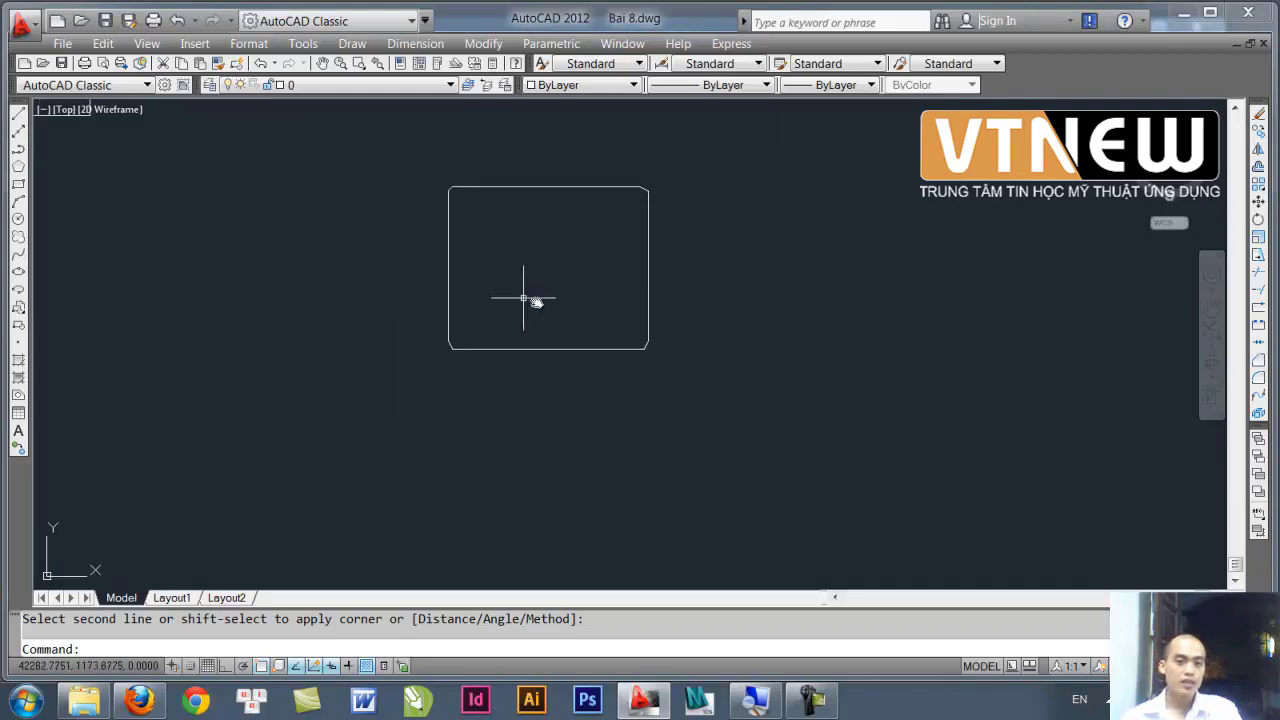
middle_drag(431, 297, 706, 354)
mouse_move(781, 323)
middle_down()
mouse_move(729, 366)
mouse_move(563, 298)
middle_up()
scroll(725, 330, up, 3)
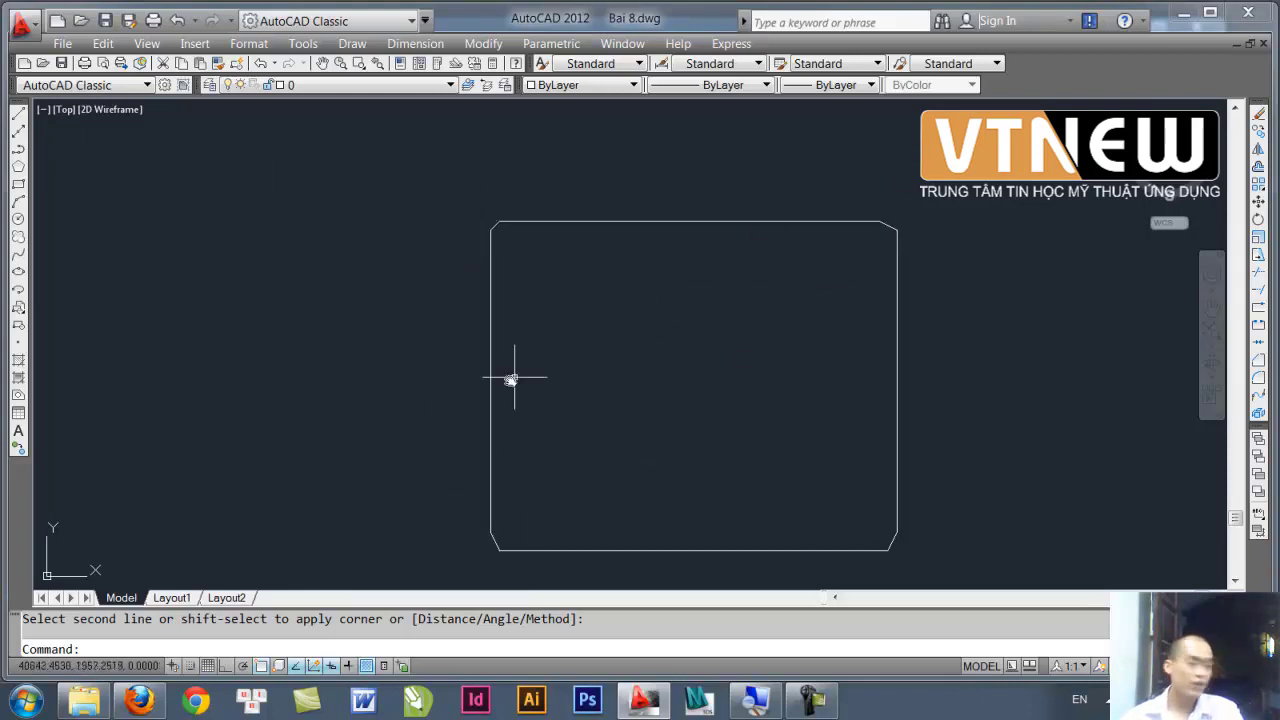
- Cancel the unfinished chamfer and erase the three leftover test rectangles
scroll(614, 371, down, 3)
key(Escape)
click(851, 517)
click(342, 181)
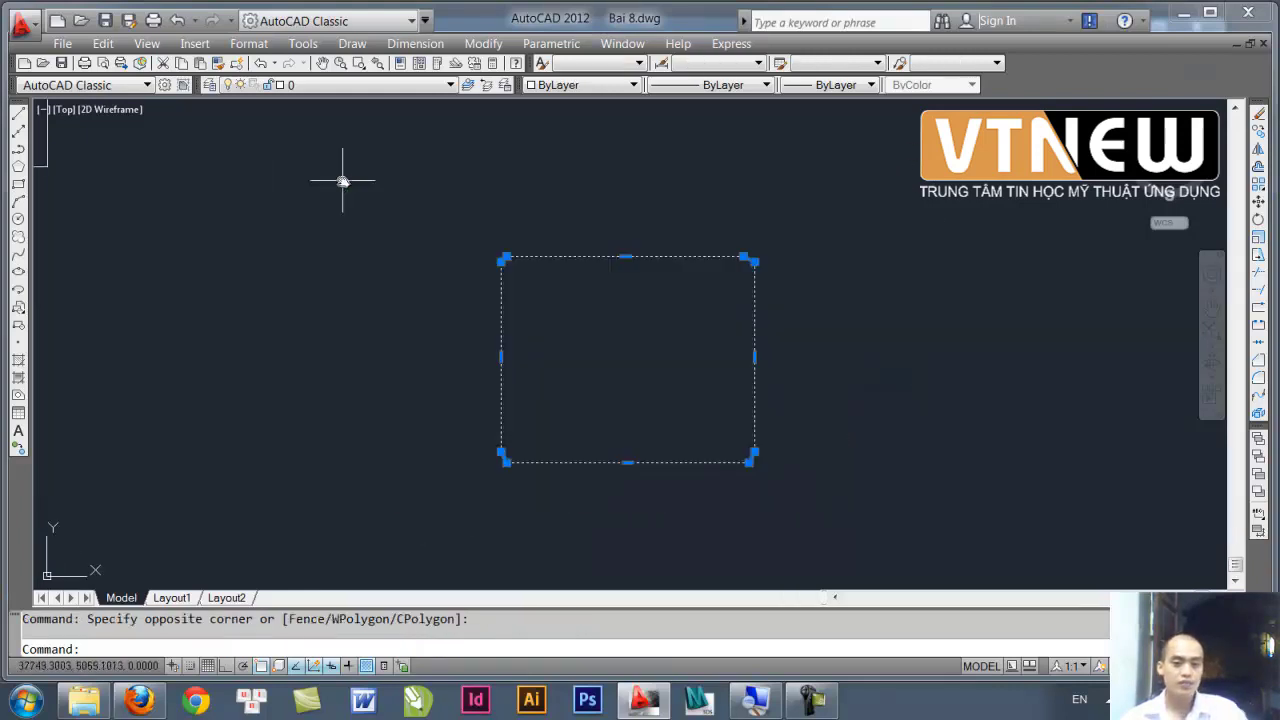
key(Delete)
scroll(731, 457, down, 3)
mouse_move(686, 489)
middle_down()
mouse_move(697, 372)
mouse_move(694, 411)
middle_up()
click(703, 394)
click(514, 283)
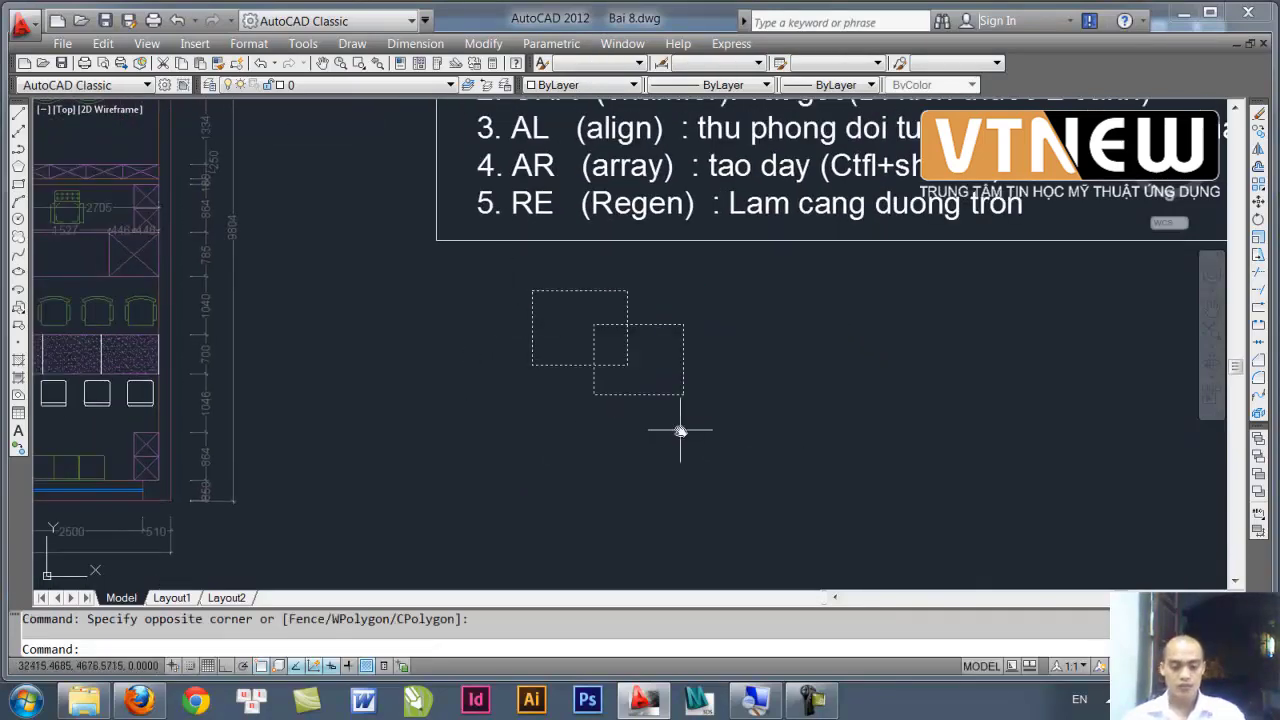
key(Delete)
- Zoom and pan until the command list notes are in view
scroll(586, 366, down, 1)
scroll(465, 390, up, 4)
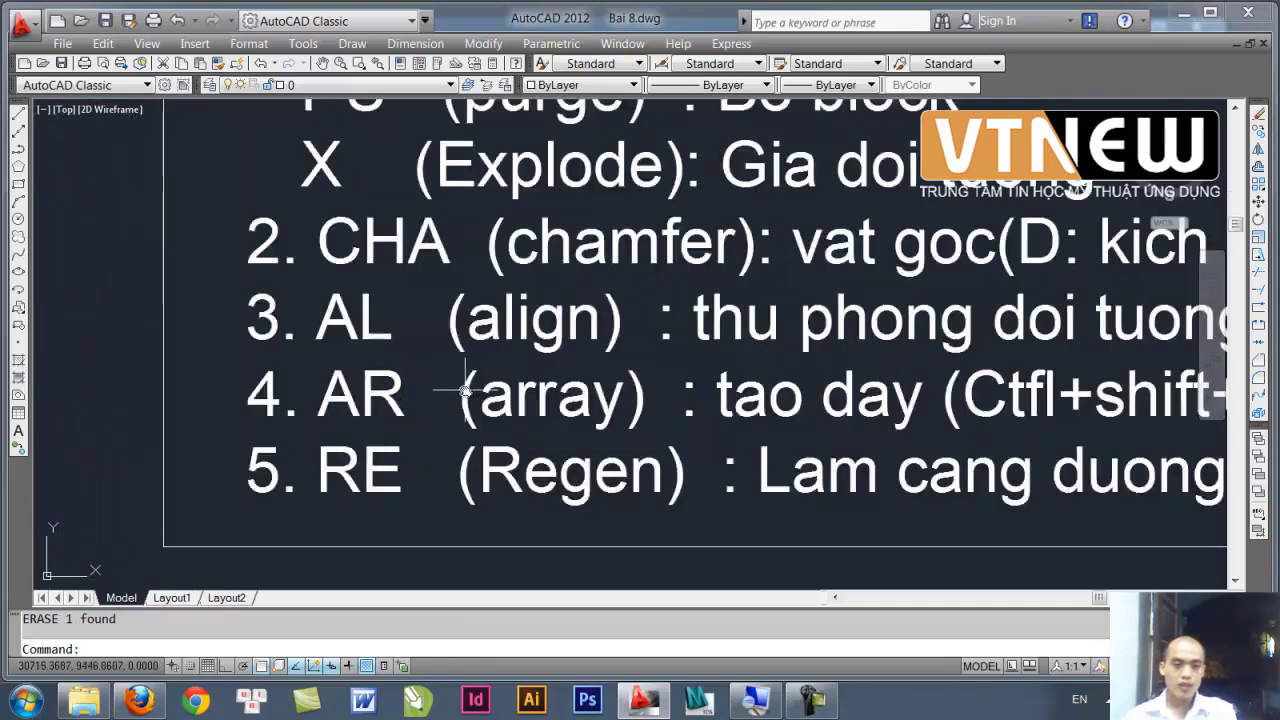
middle_drag(536, 406, 436, 406)
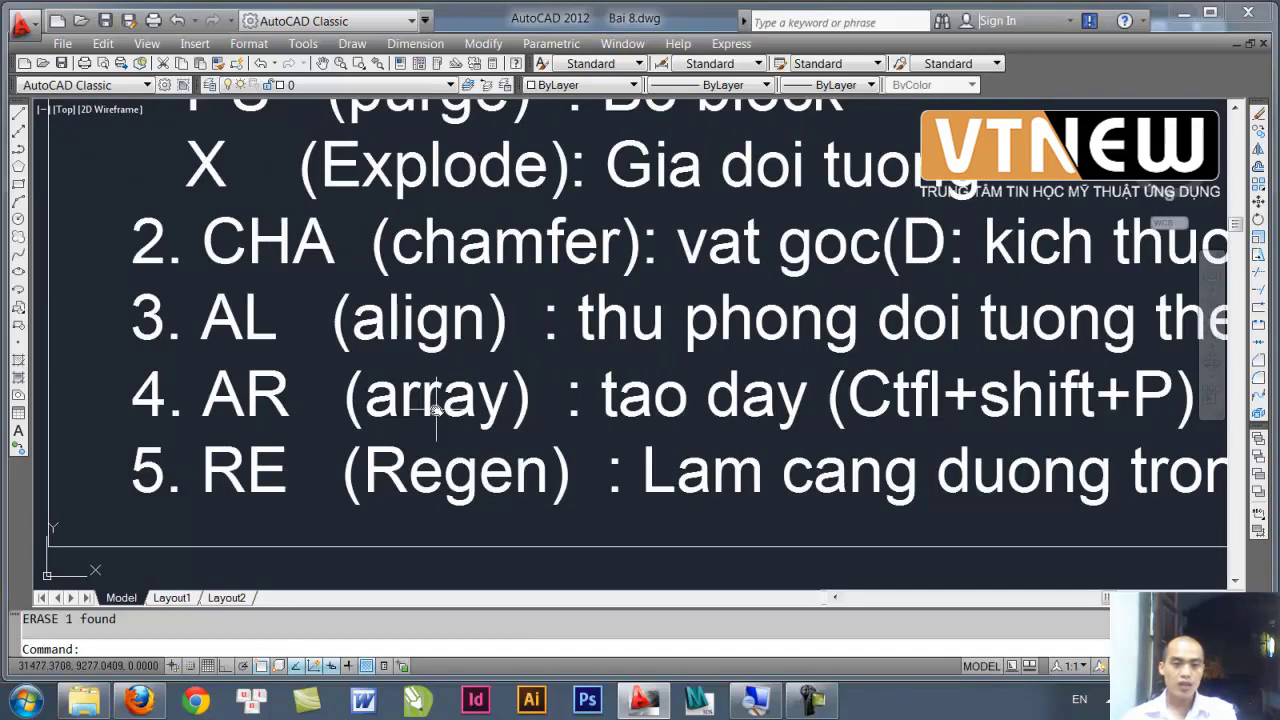
scroll(436, 408, down, 2)
middle_drag(455, 407, 309, 371)
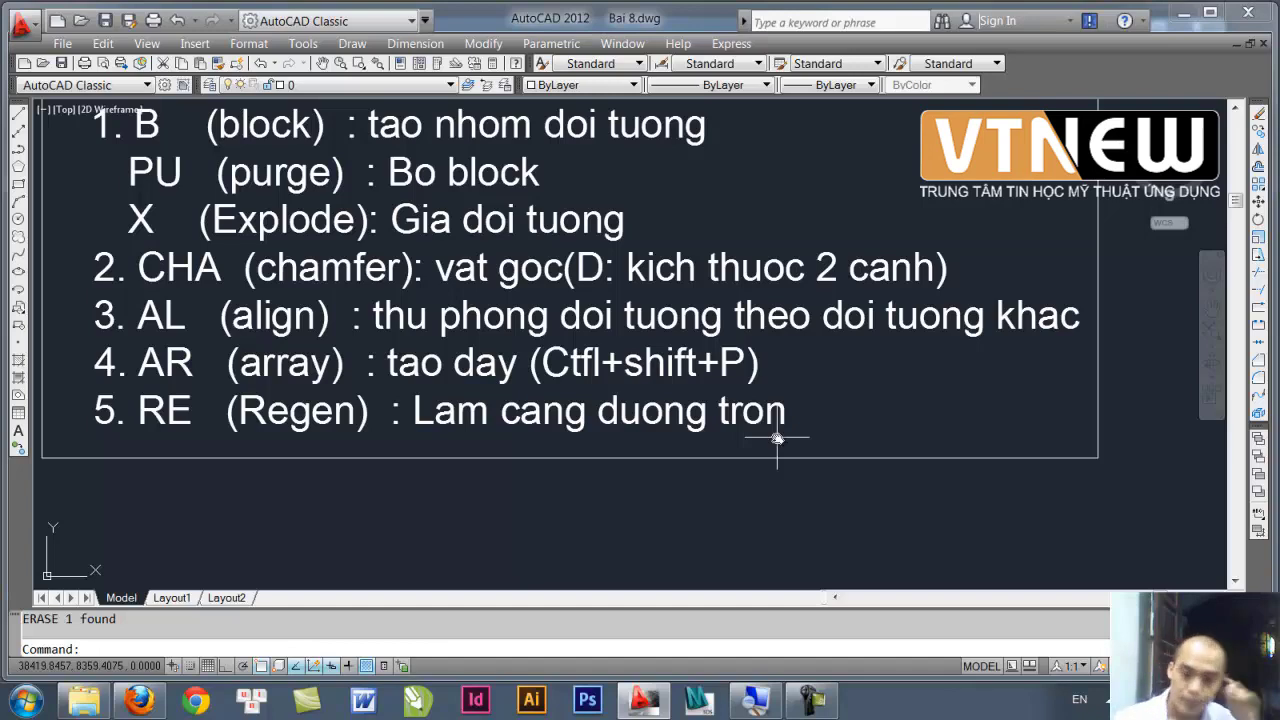
- Draw a long horizontal line beside the command list
middle_drag(875, 262, 471, 257)
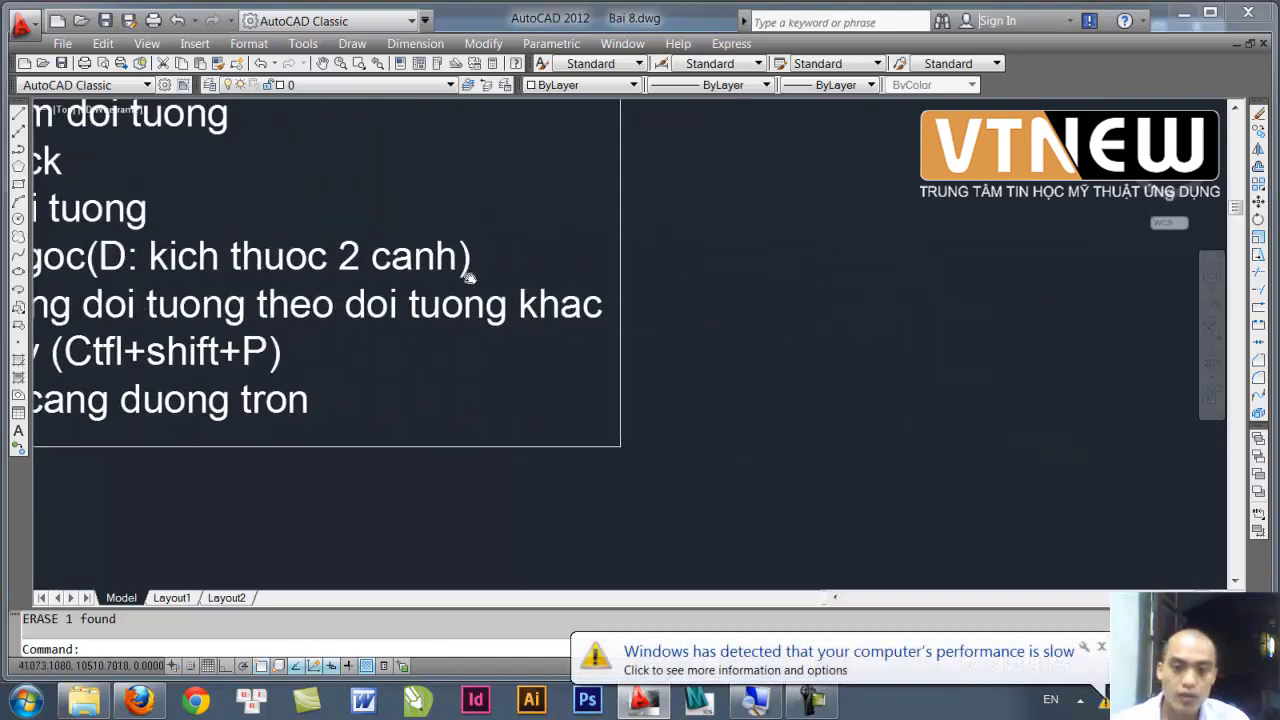
scroll(471, 257, down, 5)
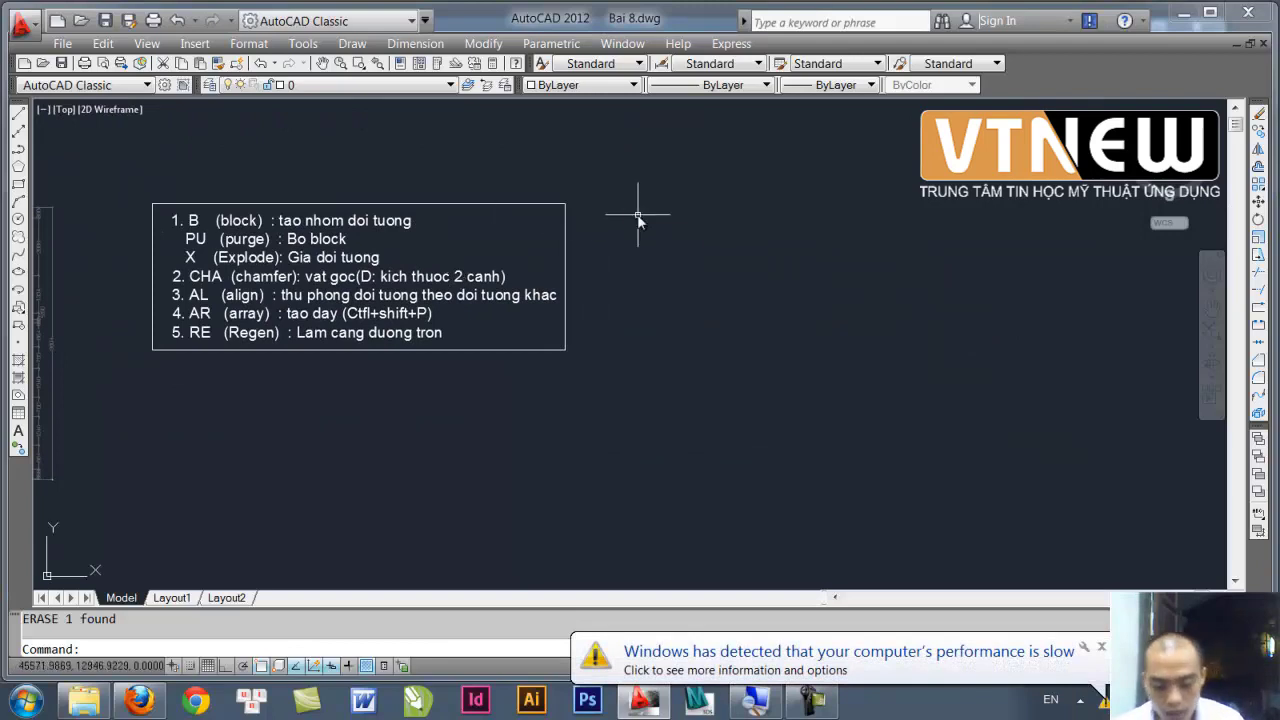
text(l)
key(Return)
click(708, 272)
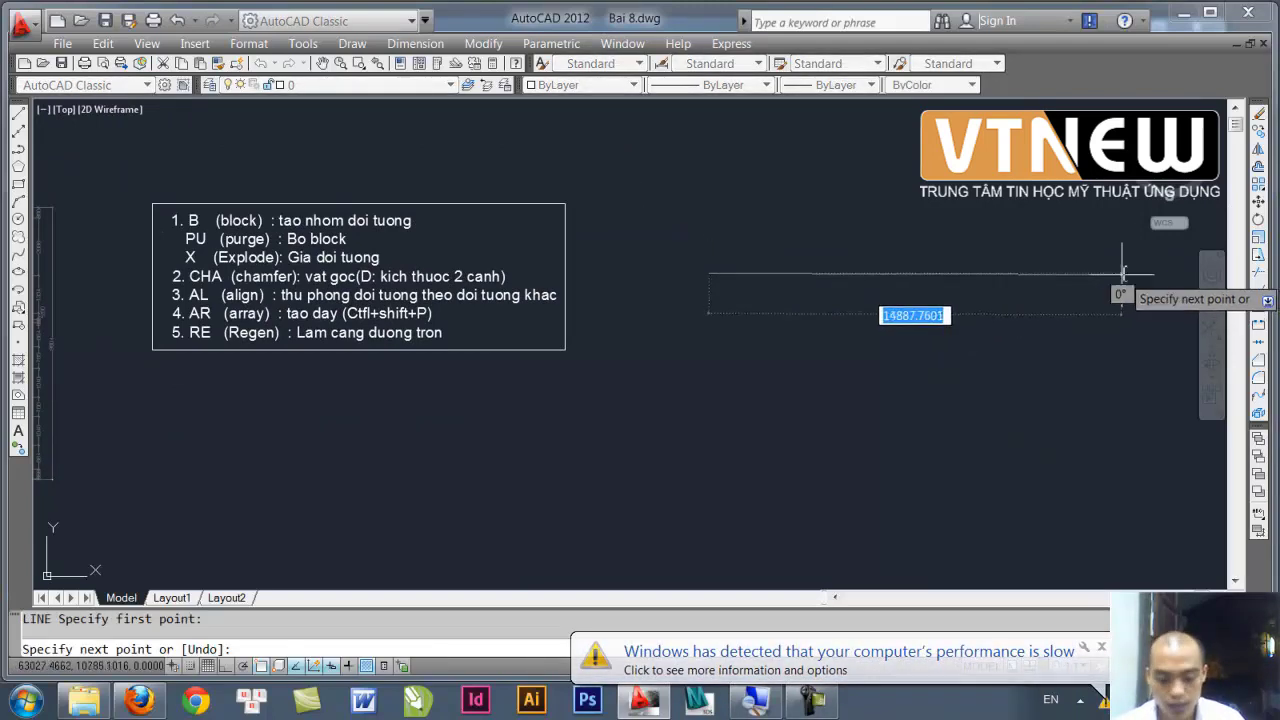
click(1143, 272)
key(Escape)
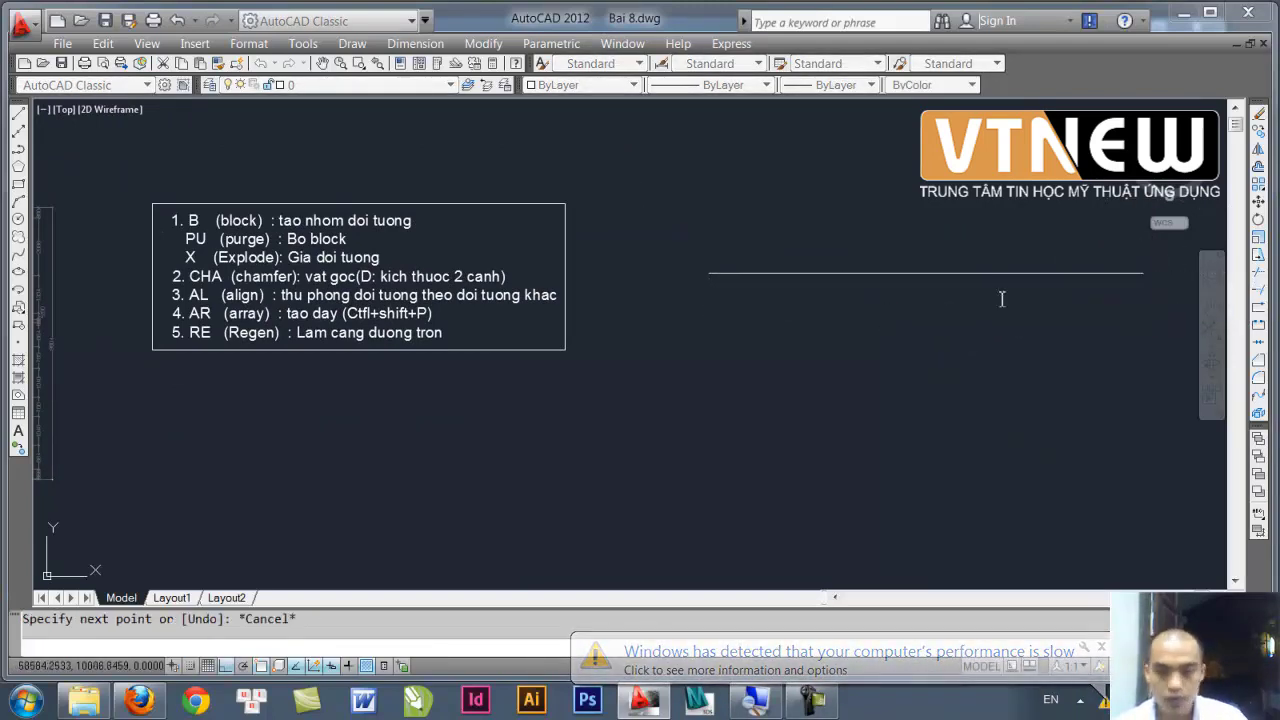
- Break the line between two picked points, leaving a gap
scroll(751, 306, up, 3)
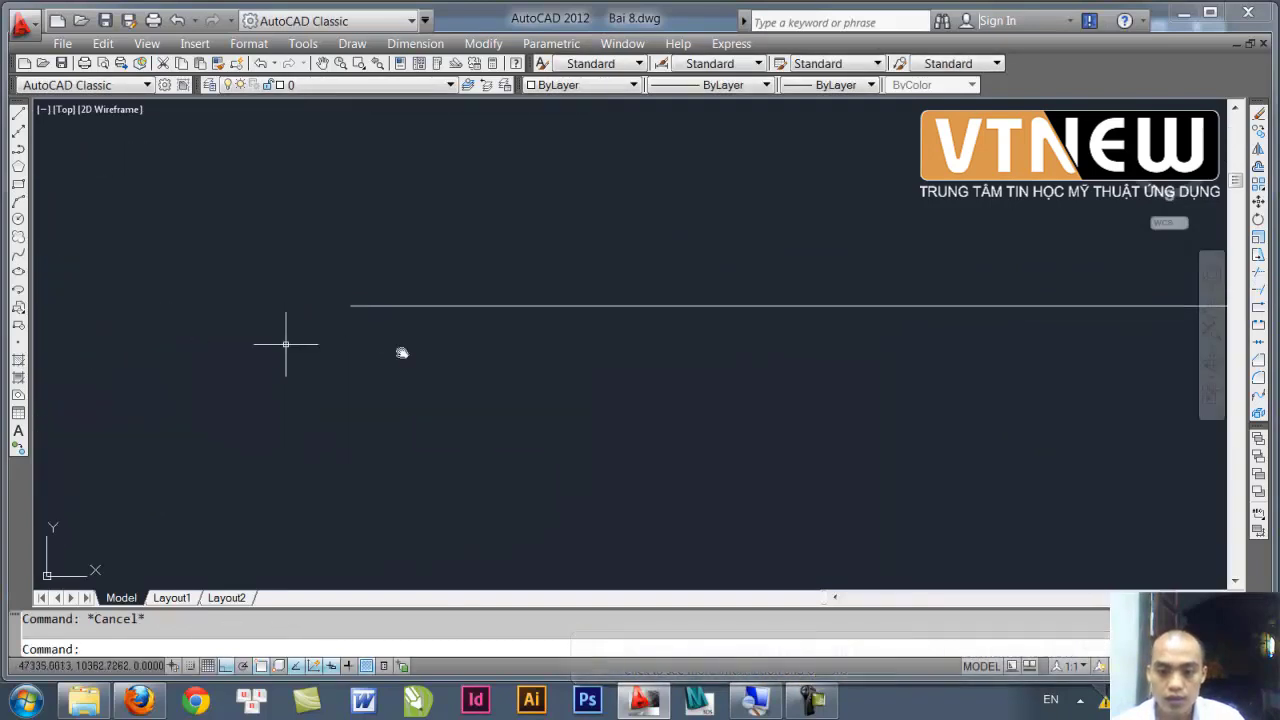
scroll(290, 350, down, 2)
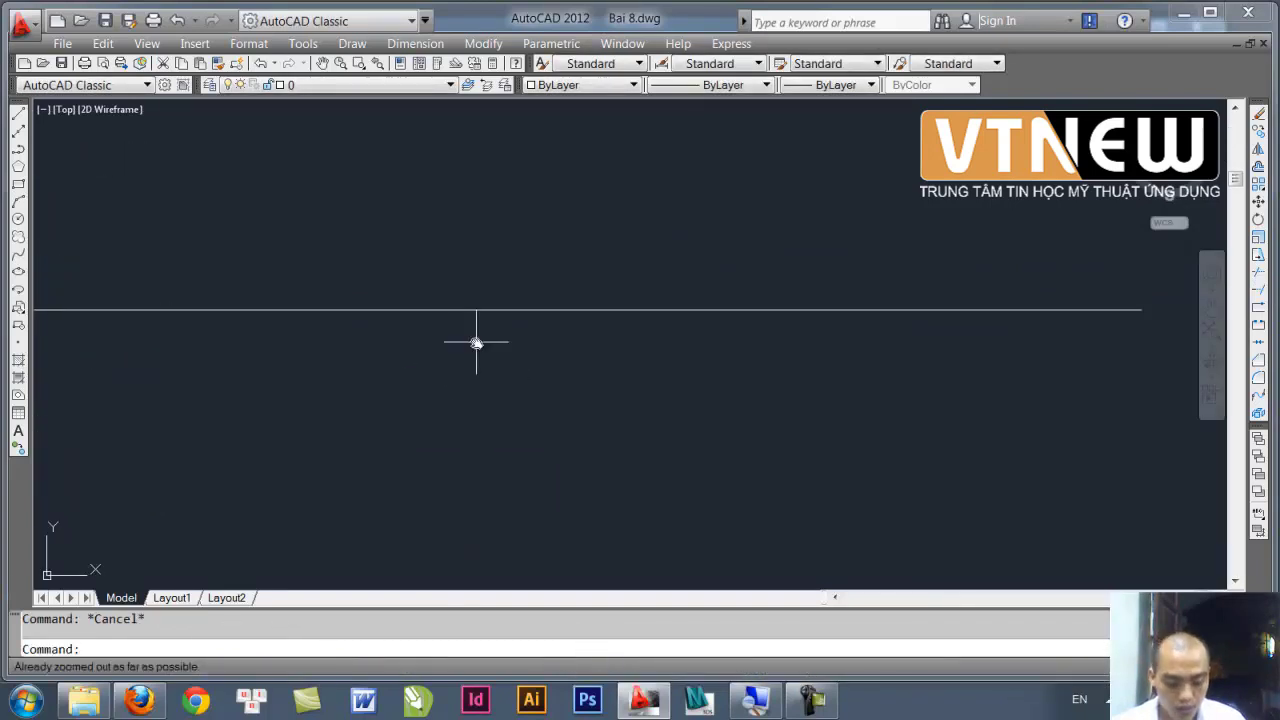
text(BR)
key(Return)
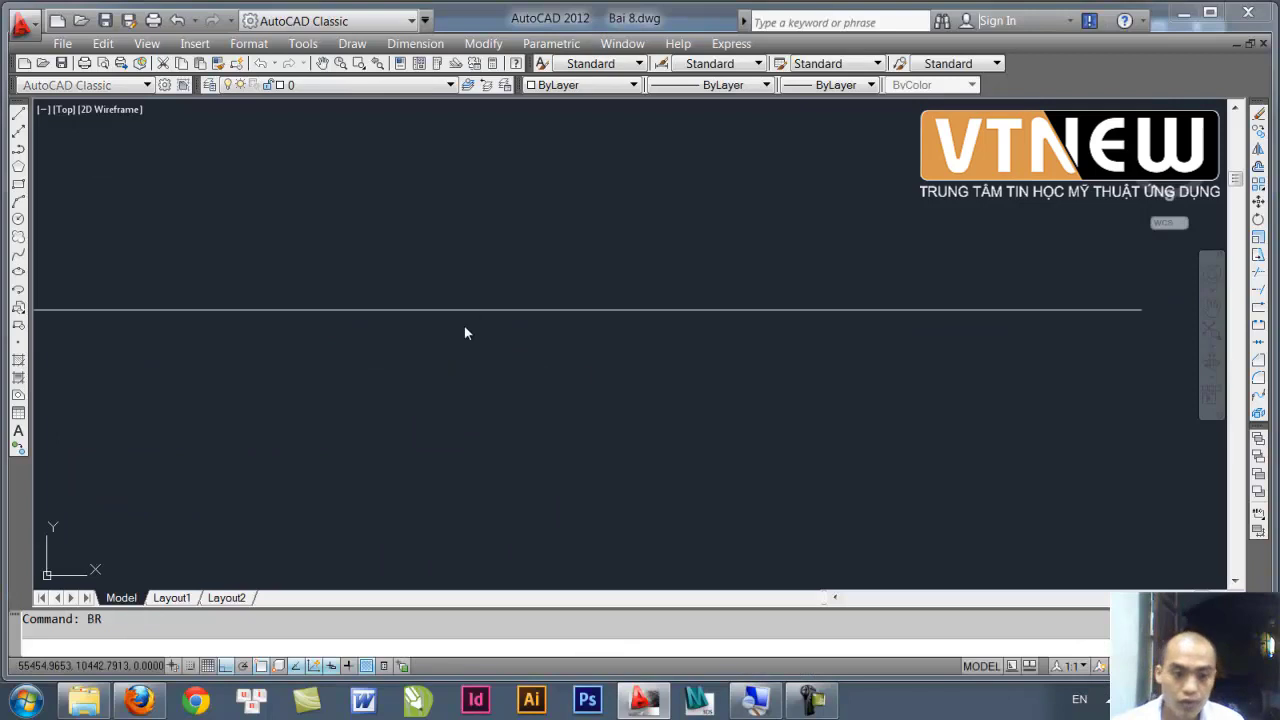
click(390, 310)
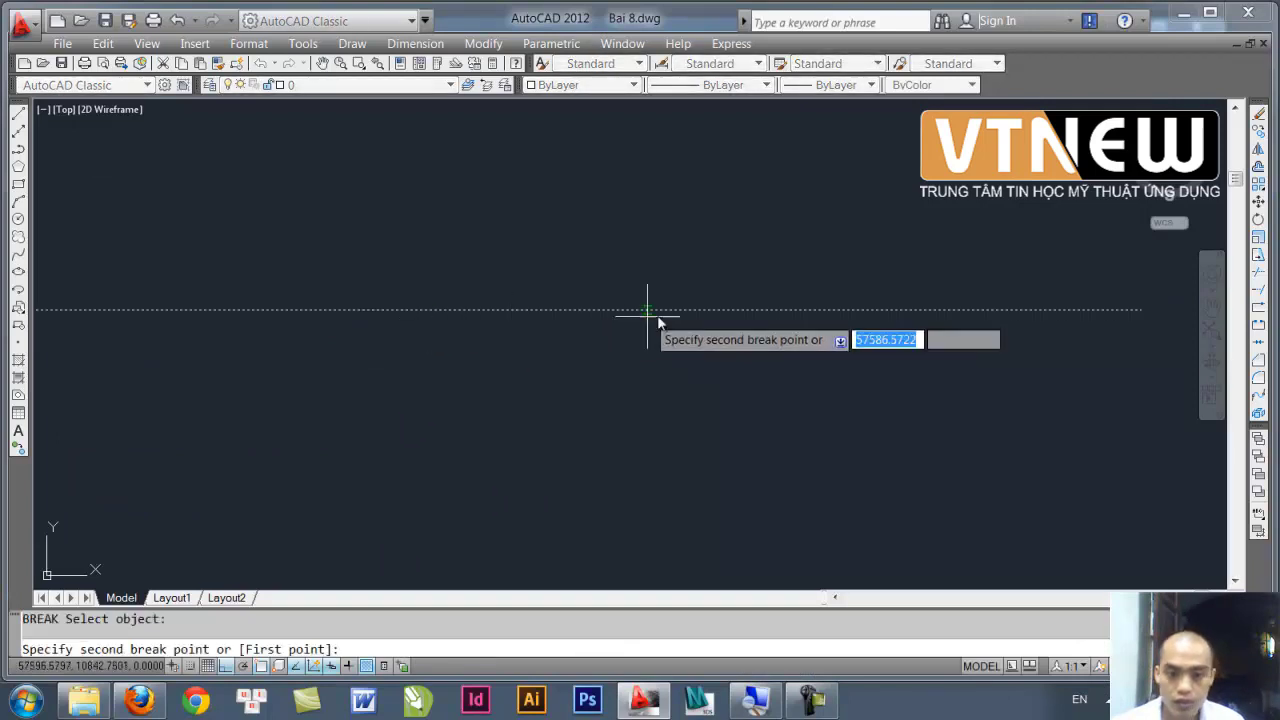
click(737, 309)
scroll(733, 383, down, 2)
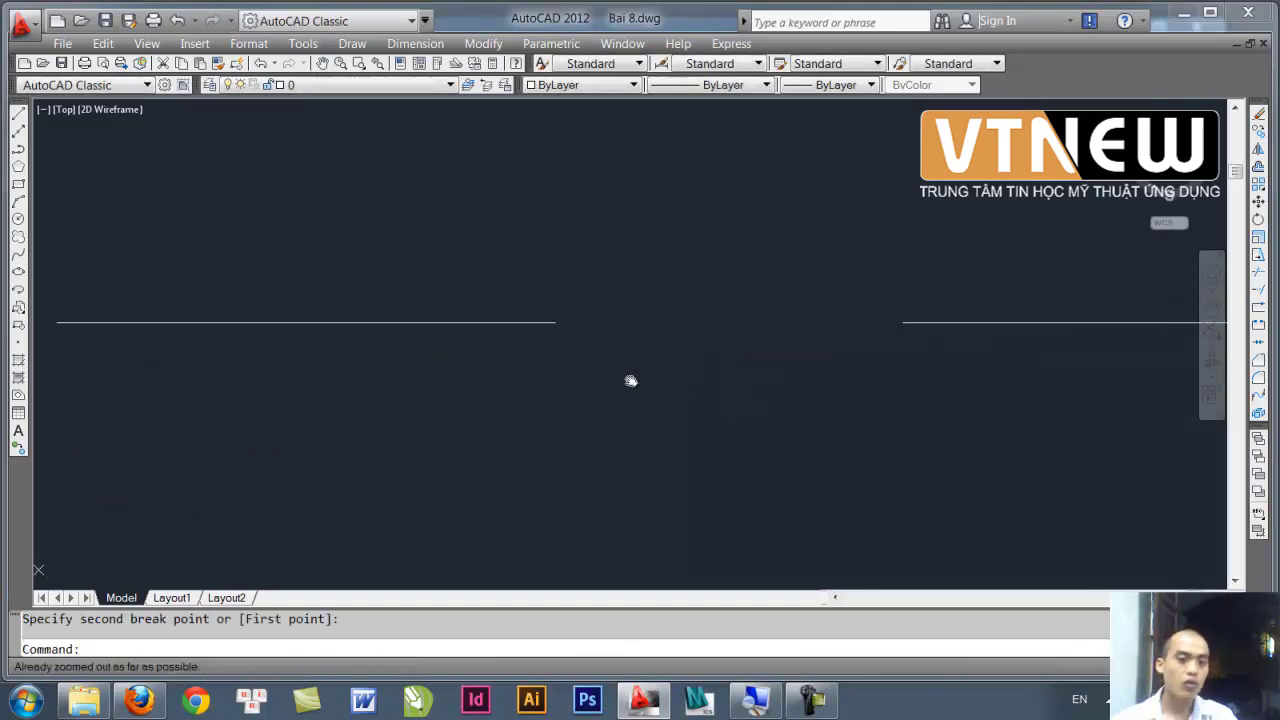
scroll(629, 377, down, 2)
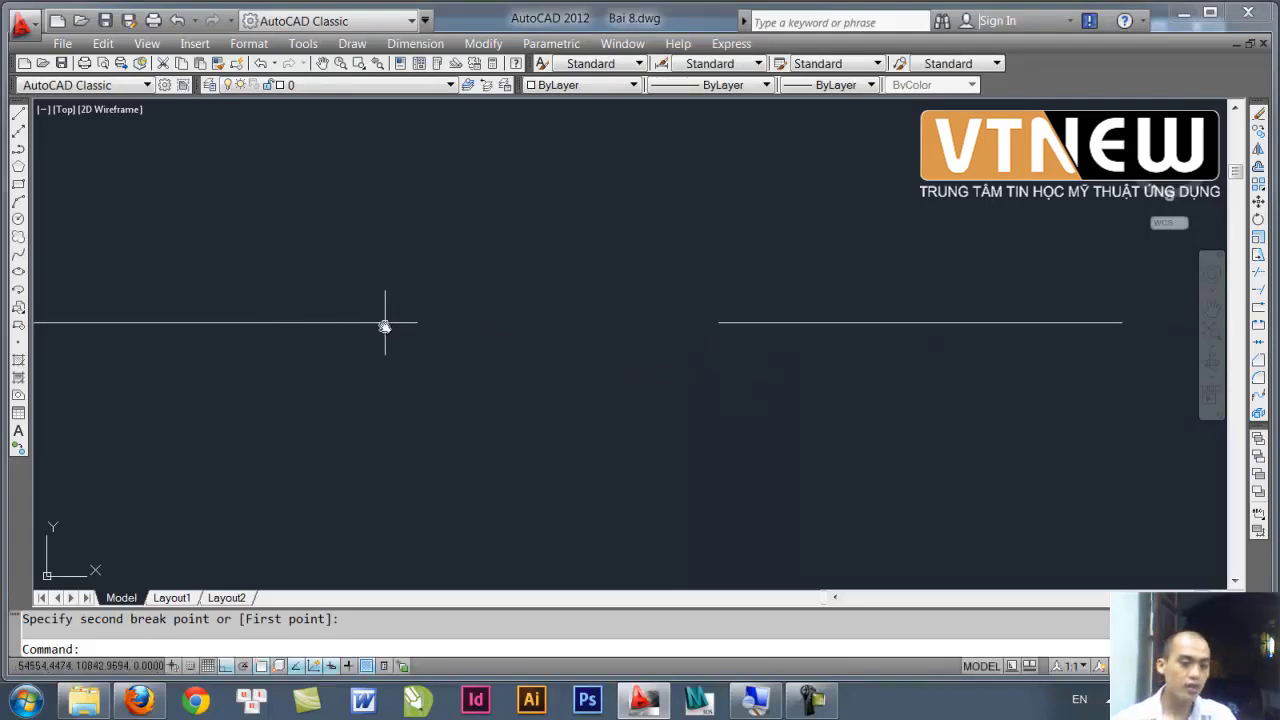
mouse_move(386, 322)
middle_down()
mouse_move(514, 354)
mouse_move(450, 363)
middle_up()
scroll(515, 355, down, 1)
- Zoom All, then frame both line pieces and the notes box
text(z)
key(Return)
text(a)
key(Return)
scroll(708, 382, up, 2)
middle_drag(708, 382, 529, 363)
scroll(529, 363, up, 2)
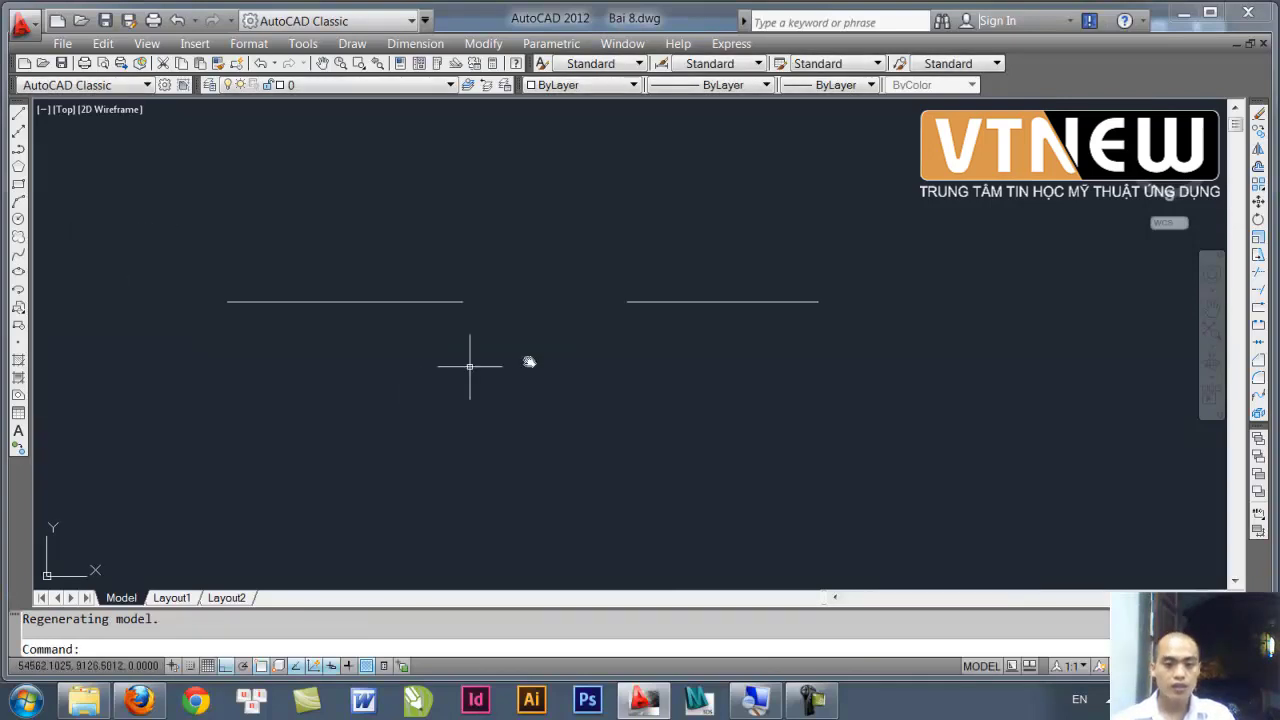
scroll(531, 345, up, 2)
scroll(533, 358, up, 4)
scroll(519, 367, down, 2)
scroll(519, 367, down, 2)
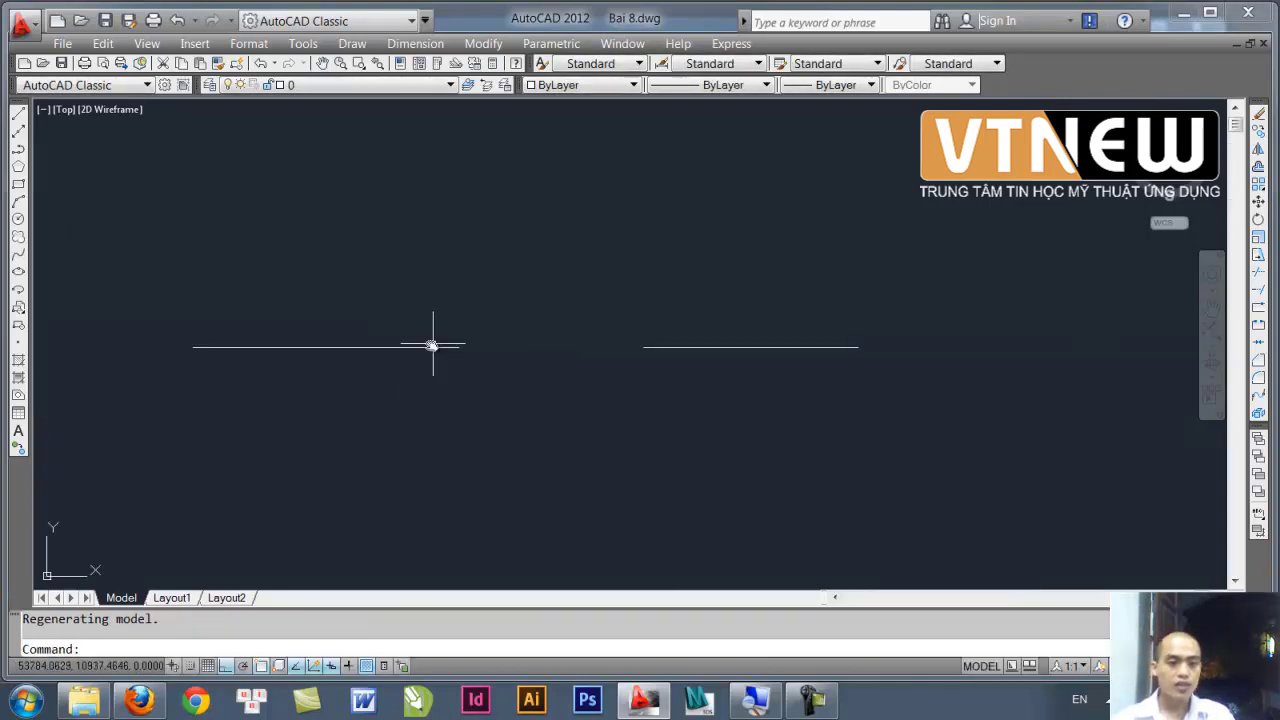
mouse_move(536, 355)
middle_down()
mouse_move(603, 460)
mouse_move(589, 472)
middle_up()
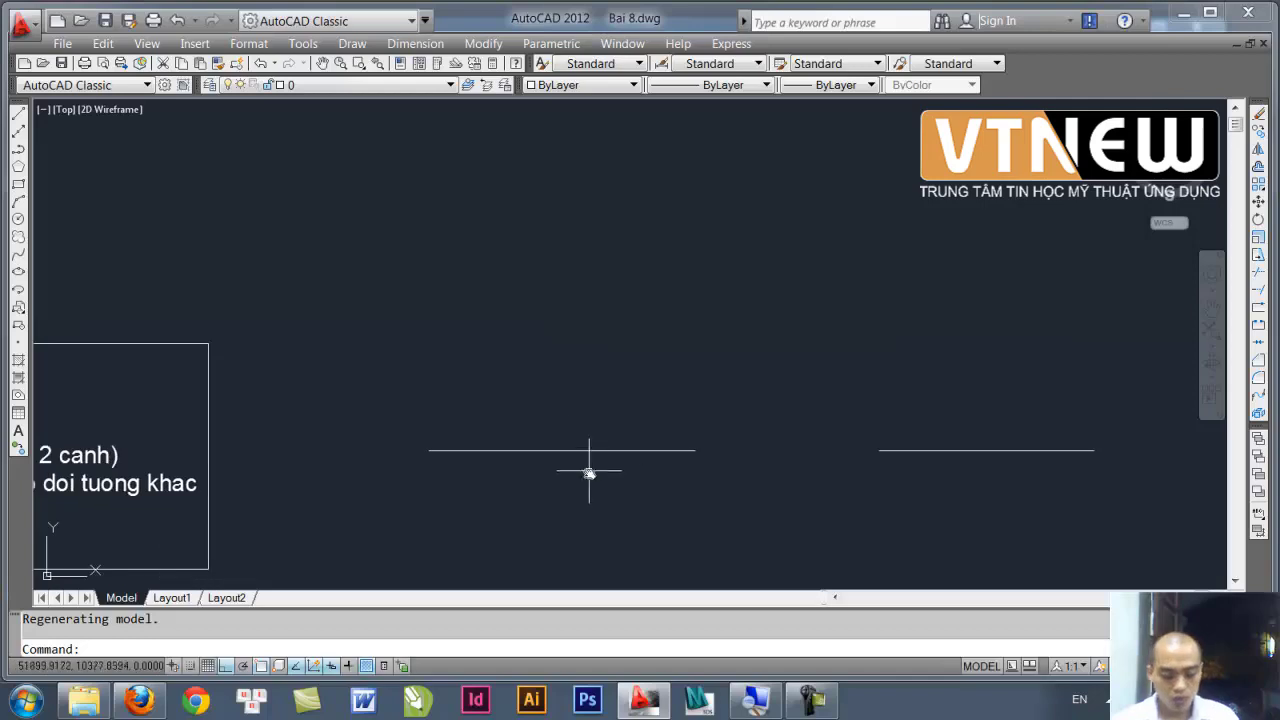
- Draw two overlapping rectangles above the broken line with REC
text(R)
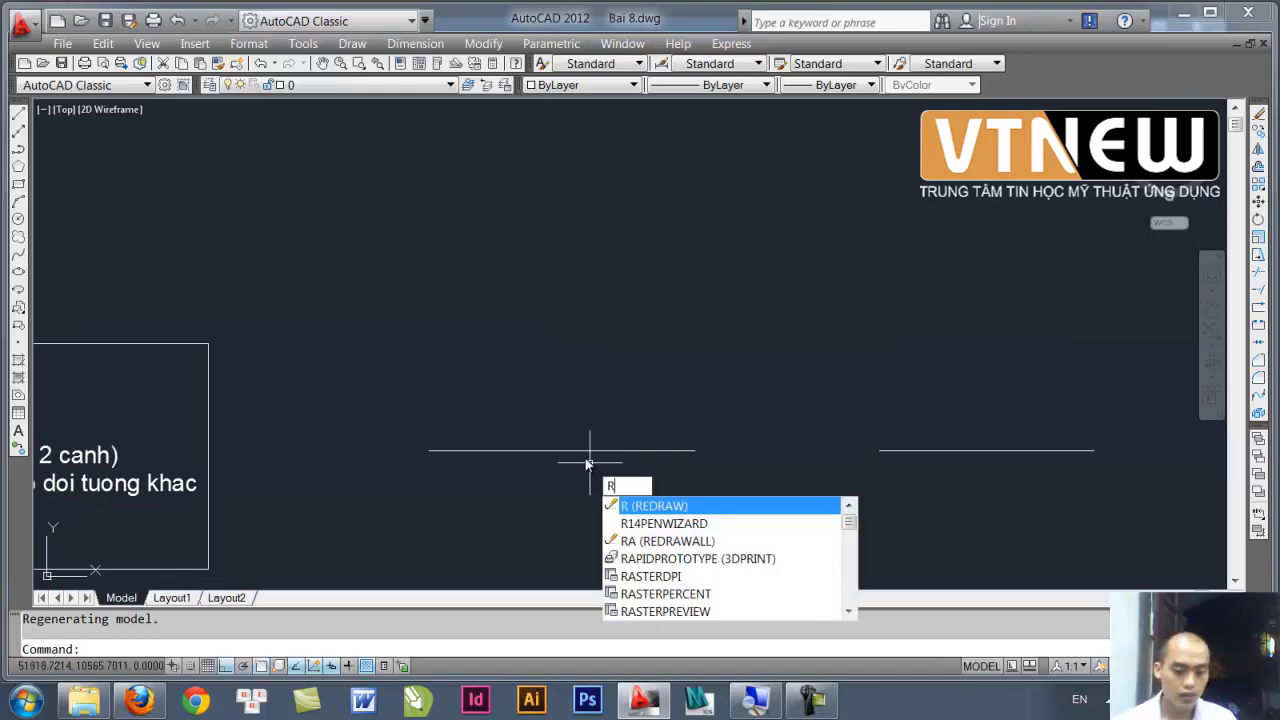
text(EC)
key(Return)
click(484, 342)
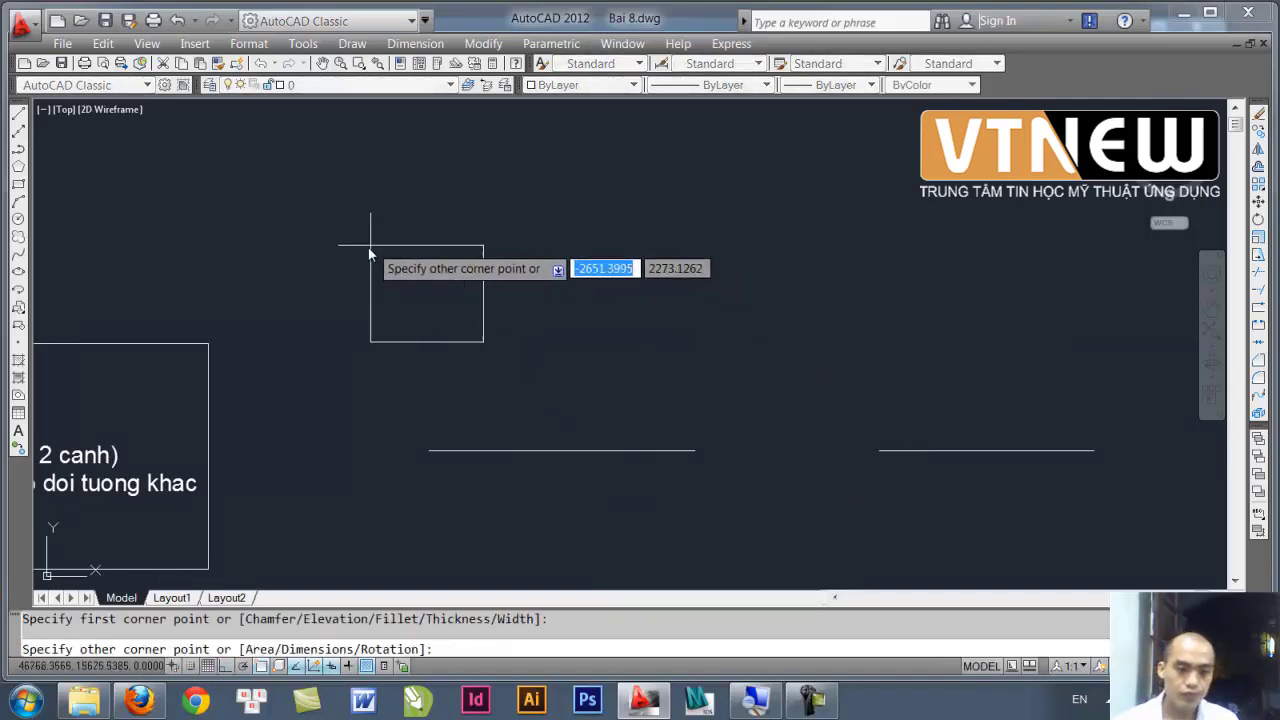
click(348, 251)
click(548, 377)
click(437, 300)
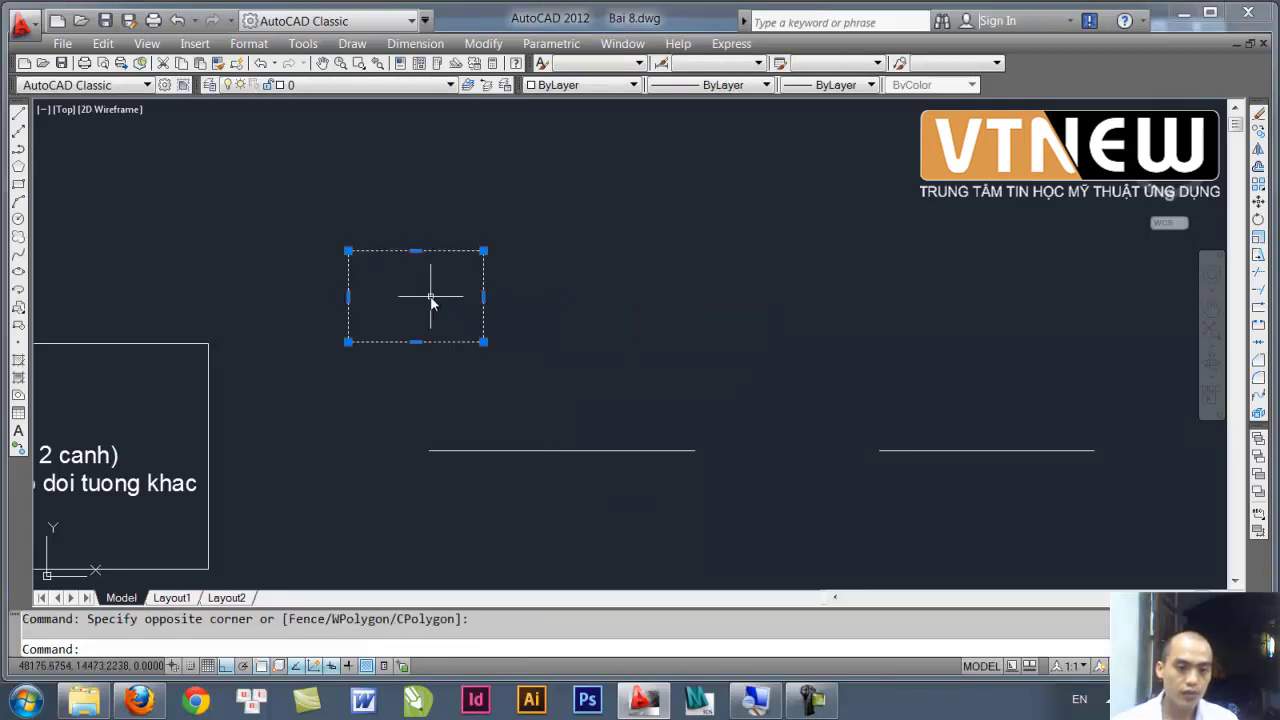
key(Return)
mouse_move(484, 360)
middle_down()
mouse_move(527, 322)
mouse_move(577, 354)
middle_up()
click(593, 353)
click(485, 271)
key(Escape)
scroll(577, 354, up, 2)
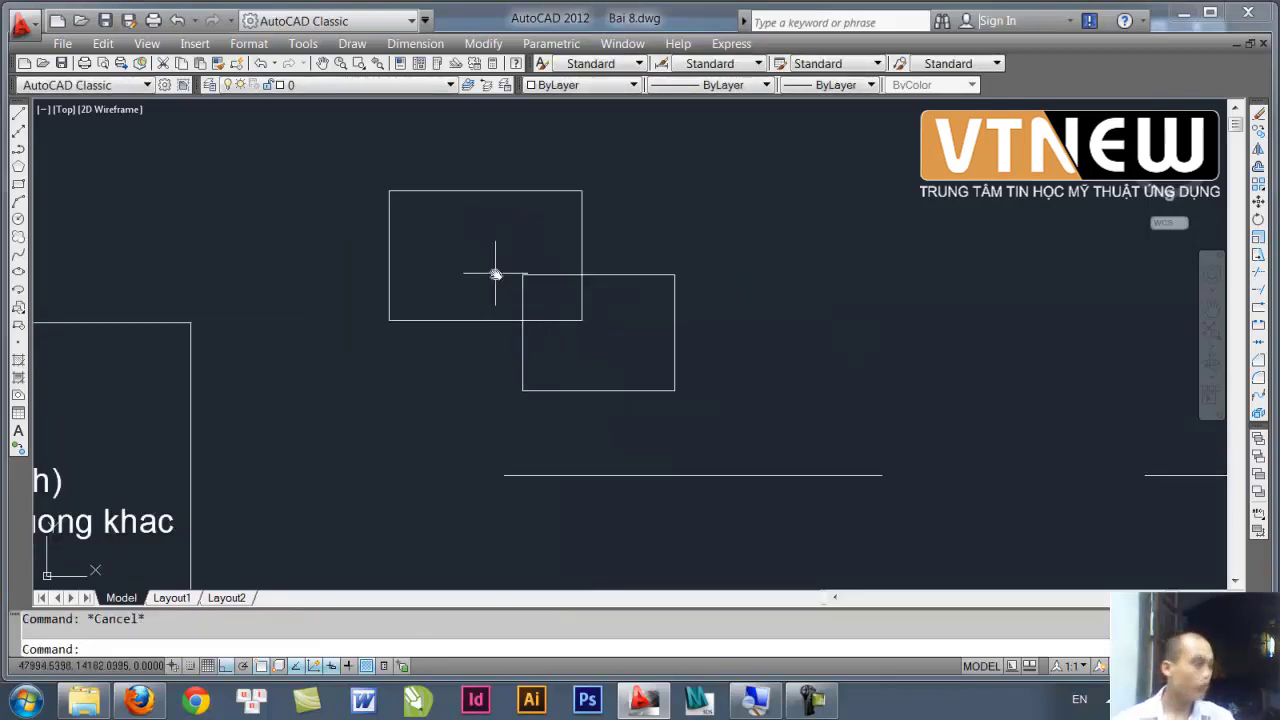
mouse_move(494, 274)
middle_down()
mouse_move(527, 315)
mouse_move(518, 331)
middle_up()
- Define both rectangles as a block, getting past the missing-name warning
click(800, 440)
click(467, 263)
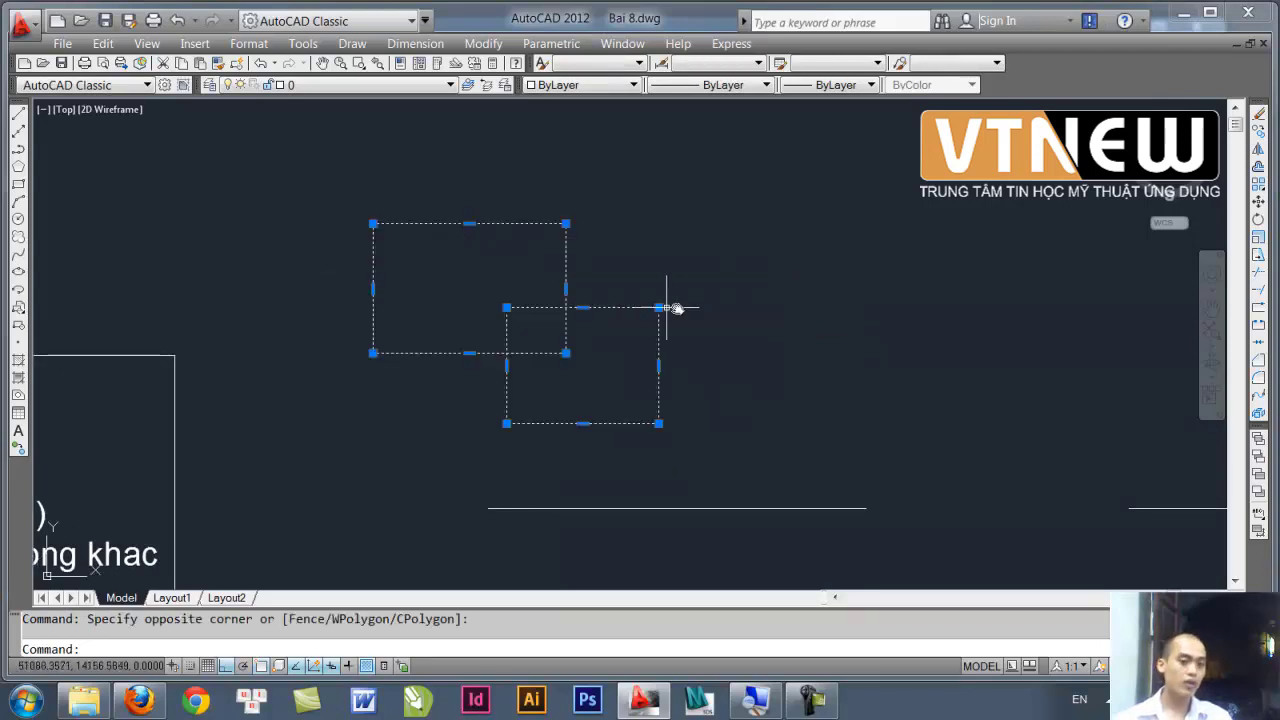
text(b)
key(Return)
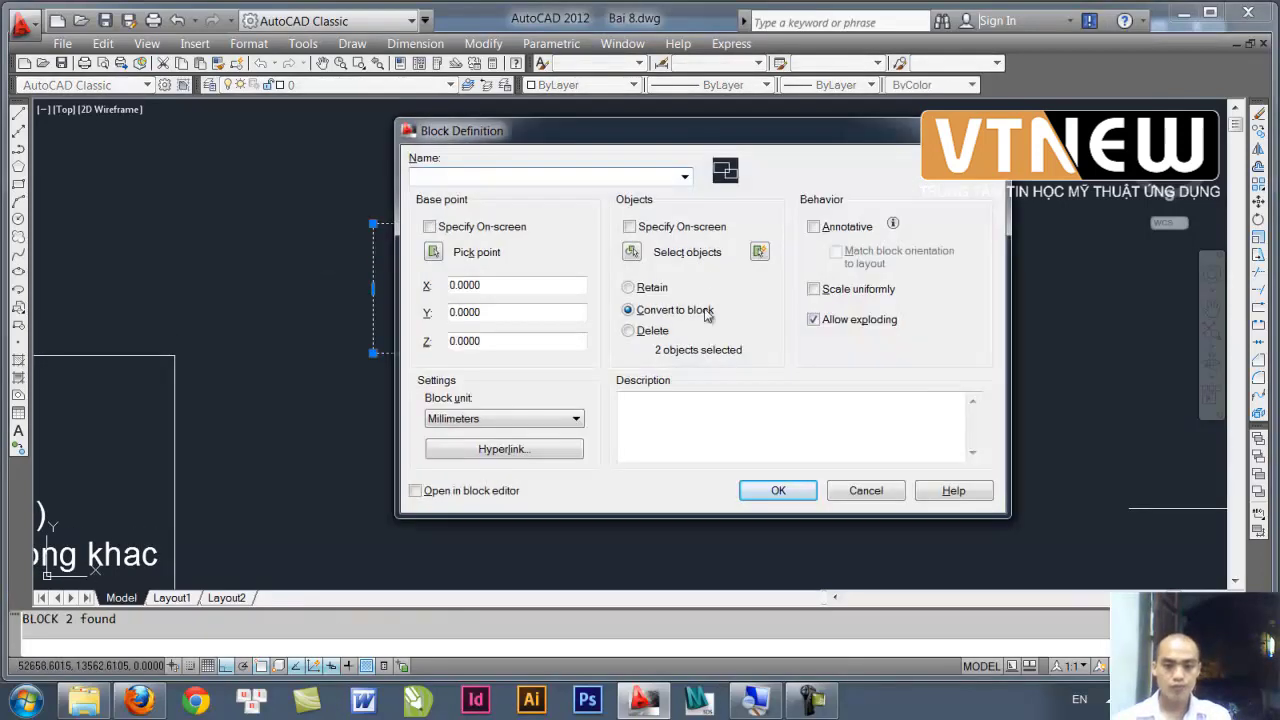
click(777, 490)
click(776, 355)
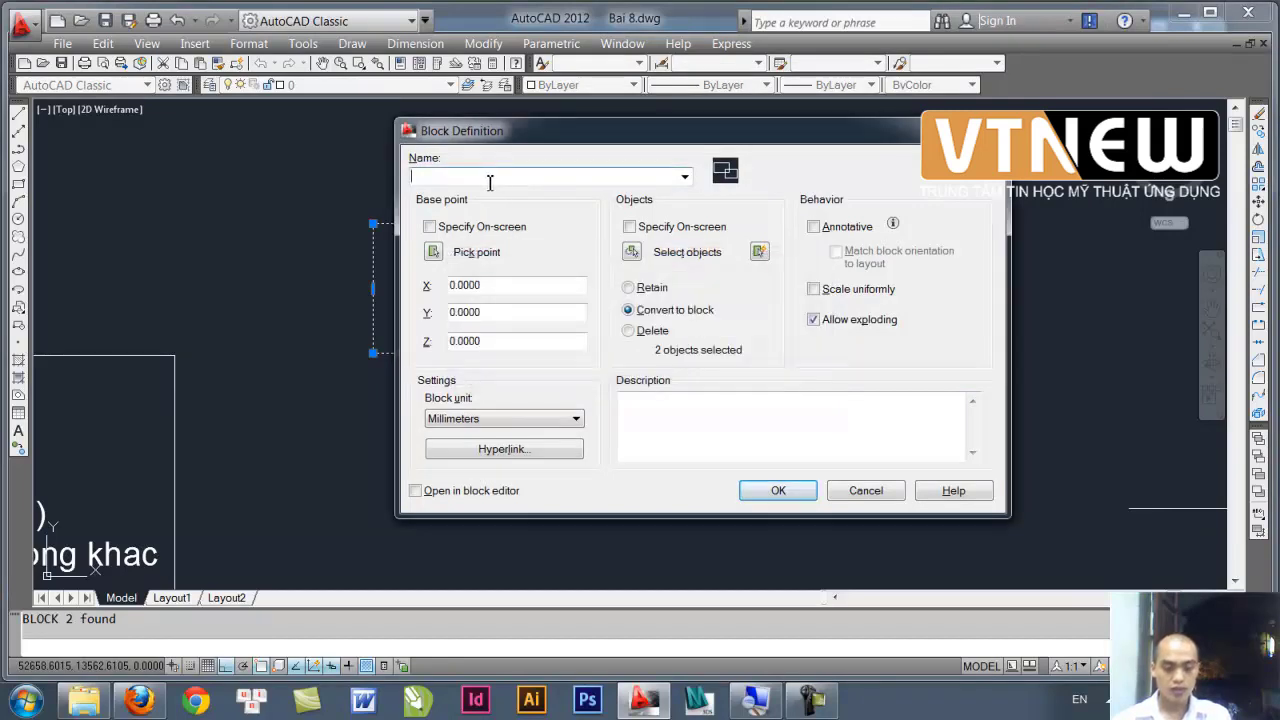
text(C)
click(780, 491)
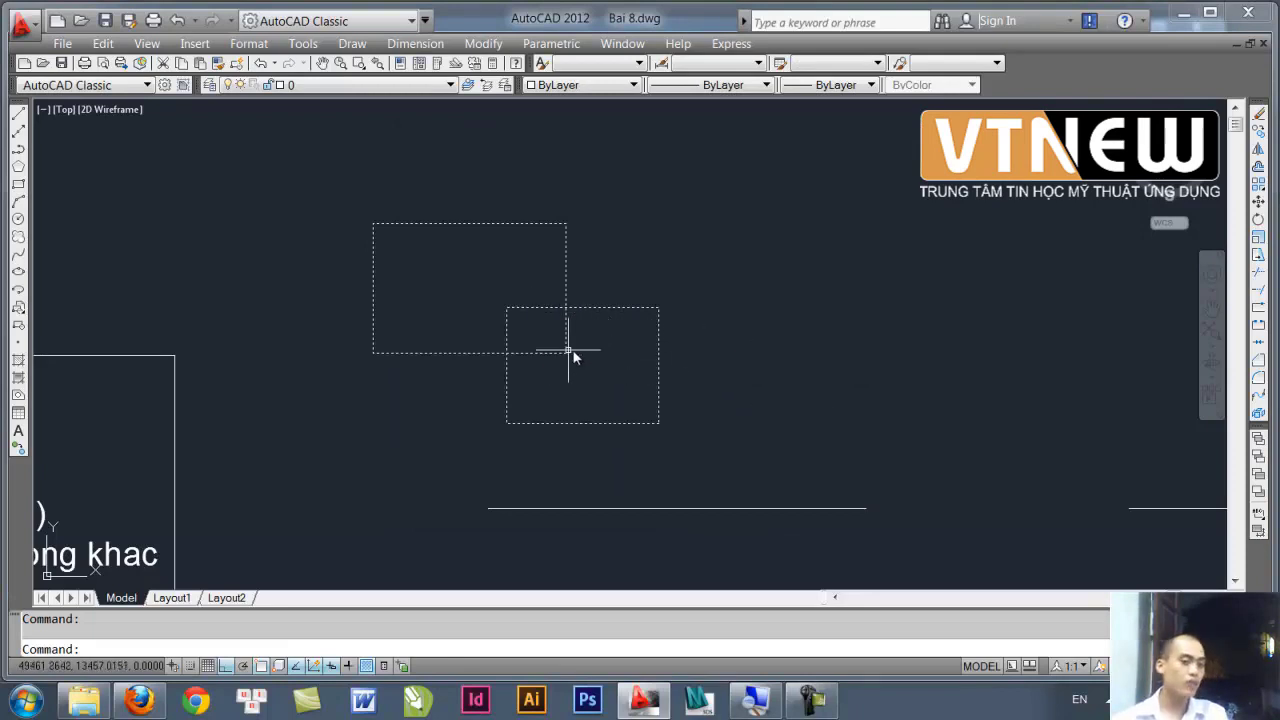
- Zoom and pan from the notes to frame the rectangles and both line pieces
scroll(570, 352, up, 2)
scroll(622, 360, down, 3)
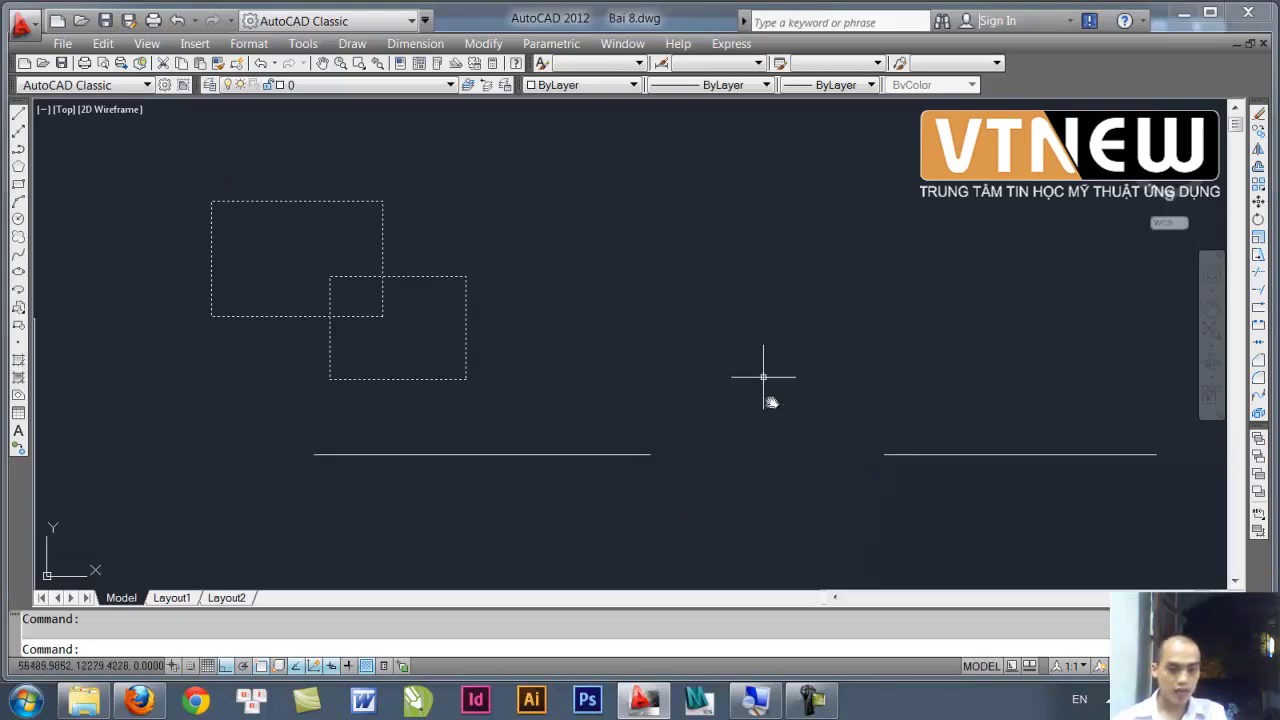
mouse_move(700, 466)
middle_down()
mouse_move(637, 432)
mouse_move(731, 451)
middle_up()
middle_drag(291, 294, 514, 414)
mouse_move(280, 542)
middle_down()
mouse_move(440, 354)
mouse_move(712, 318)
mouse_move(171, 329)
mouse_move(883, 363)
middle_up()
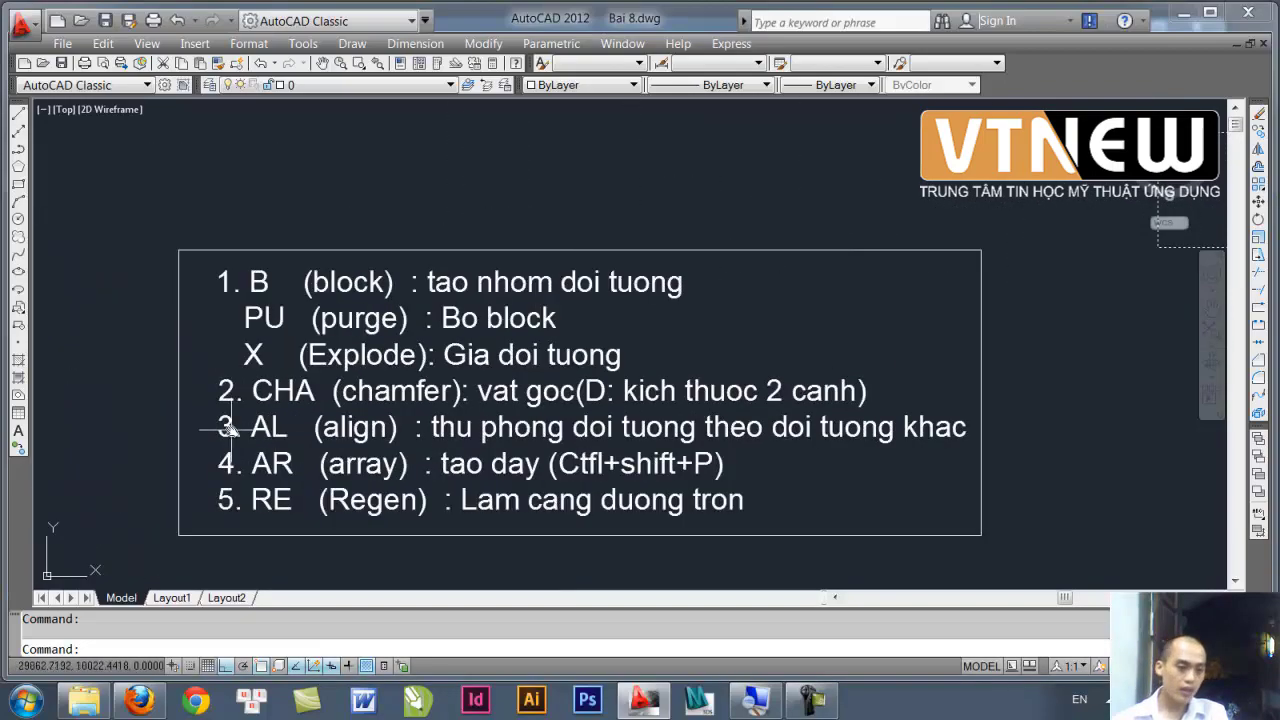
scroll(265, 425, up, 3)
scroll(285, 415, up, 2)
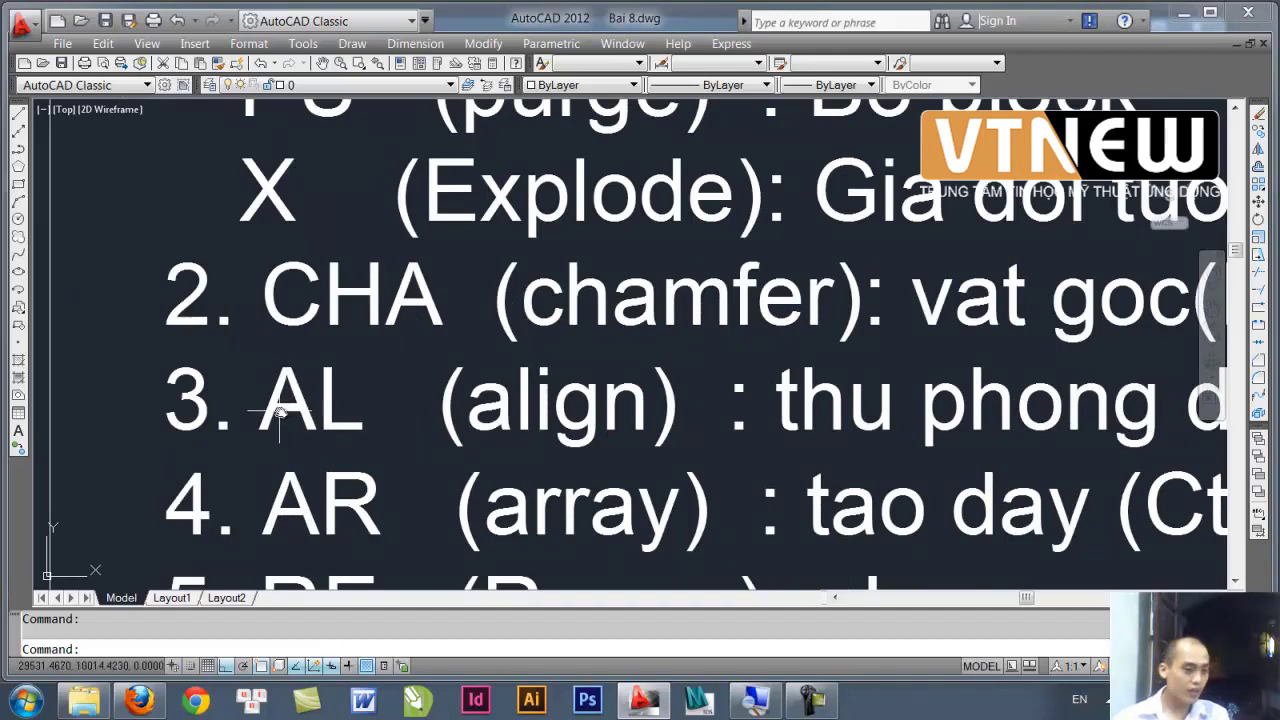
scroll(487, 398, down, 1)
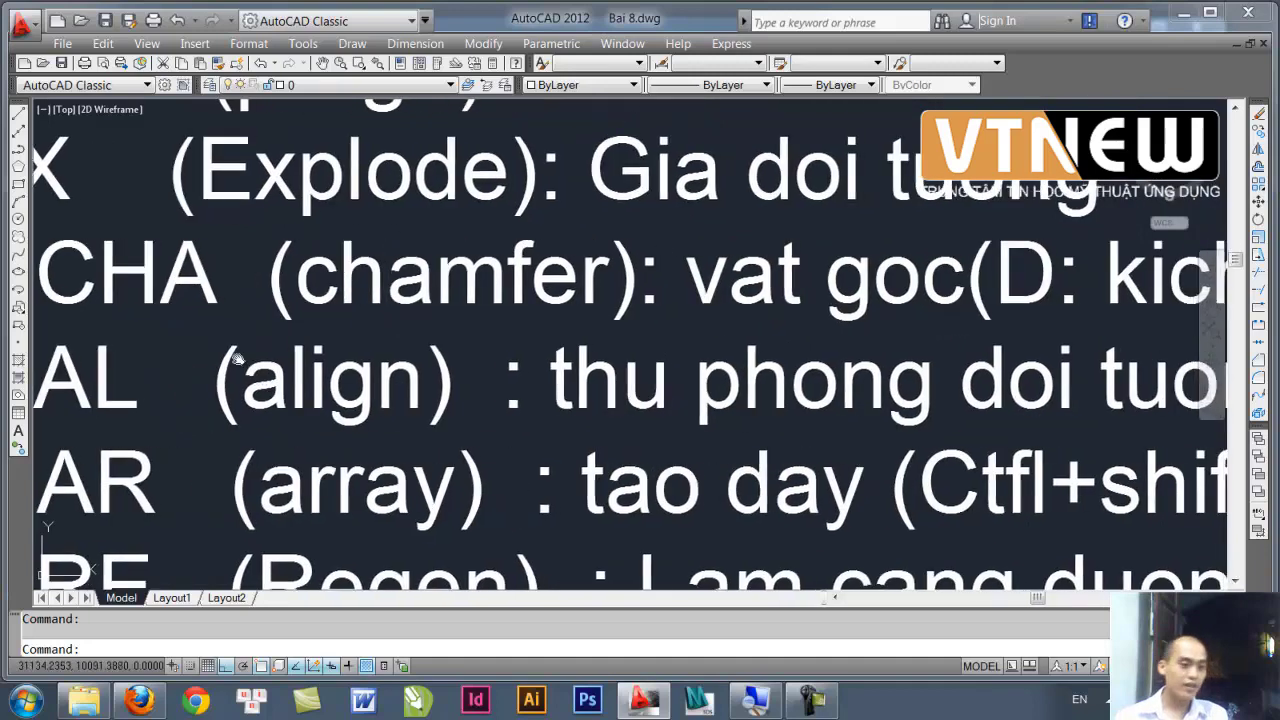
scroll(314, 371, down, 2)
middle_drag(314, 371, 143, 357)
scroll(412, 362, down, 2)
middle_drag(880, 314, 497, 314)
scroll(497, 314, up, 2)
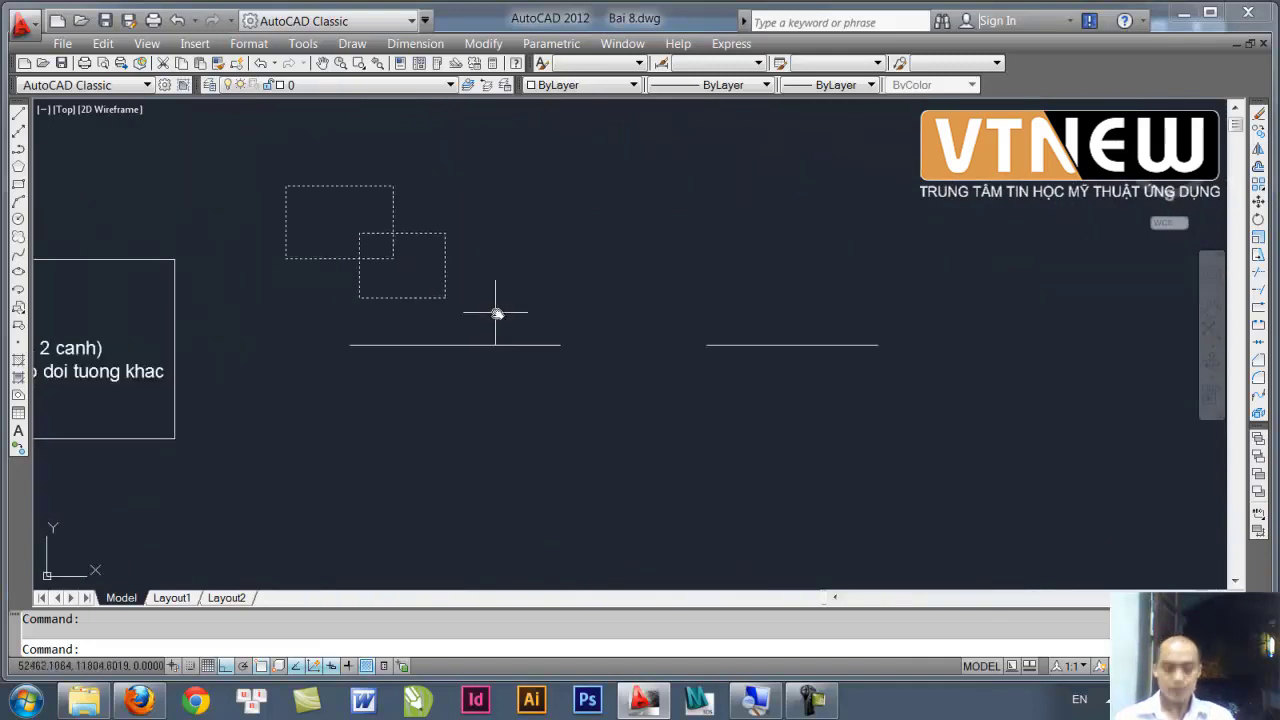
scroll(500, 315, up, 2)
text(AL)
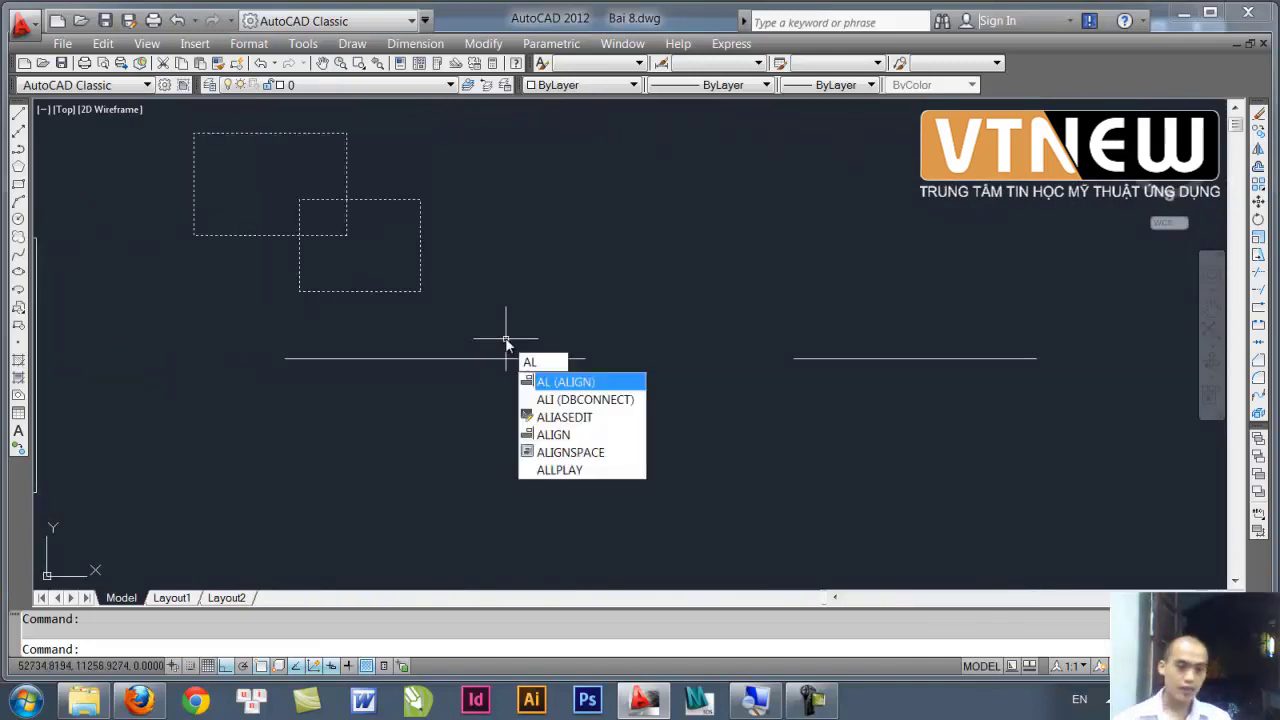
key(Return)
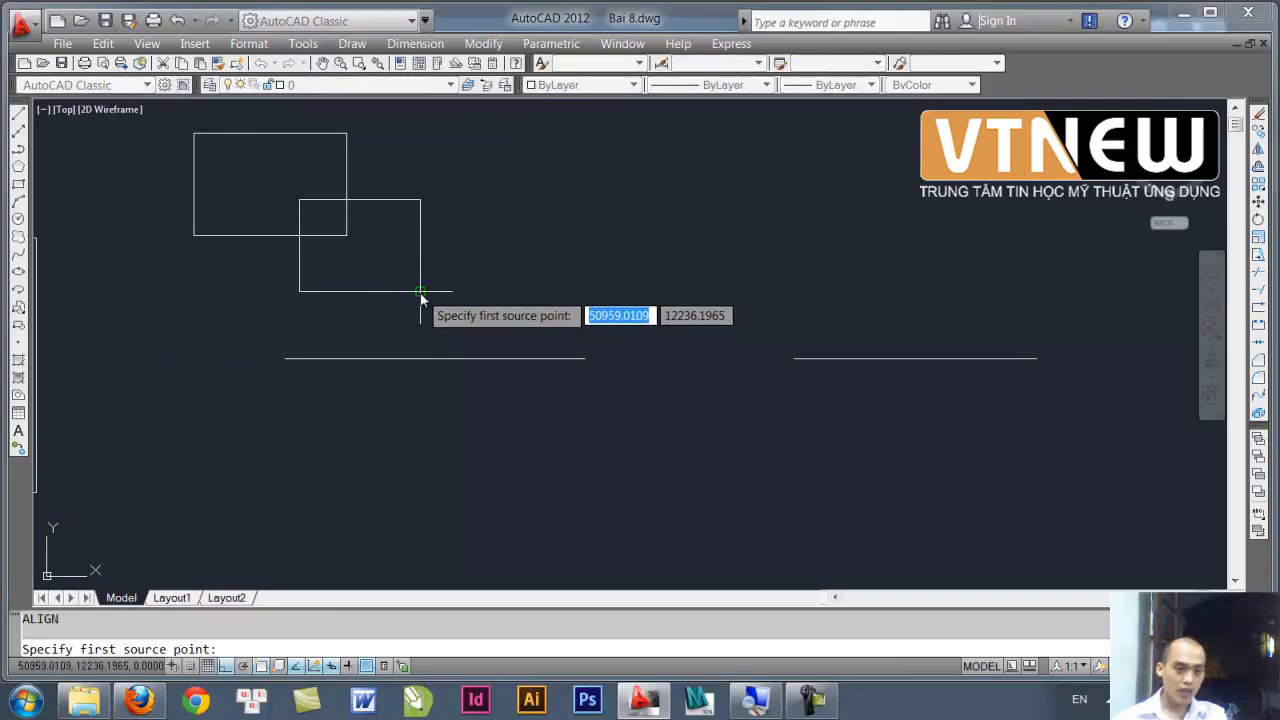
click(420, 292)
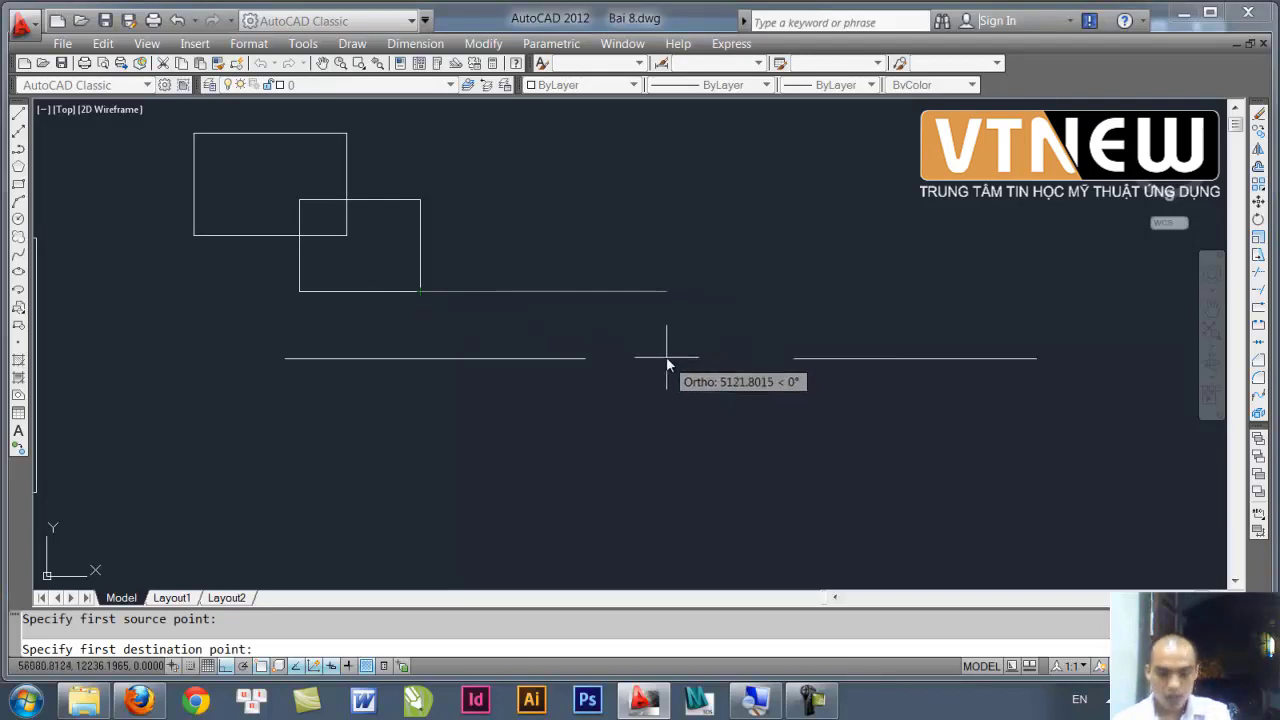
key(F8)
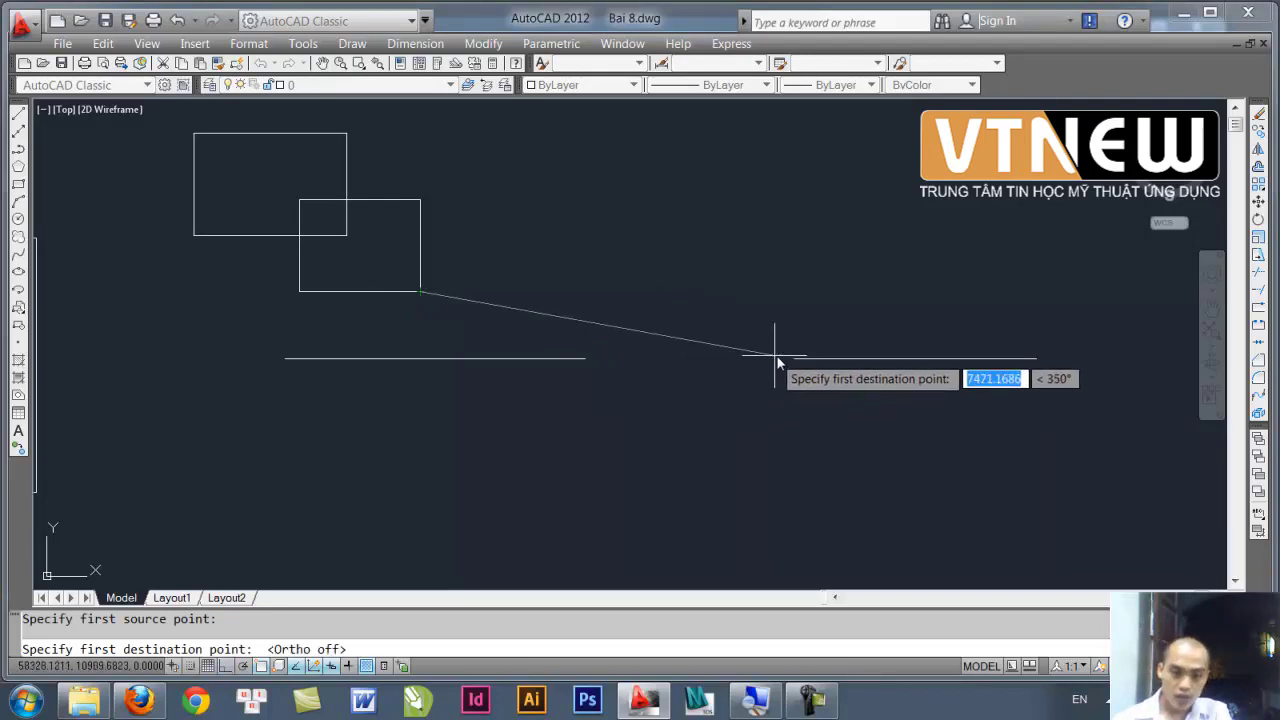
click(795, 358)
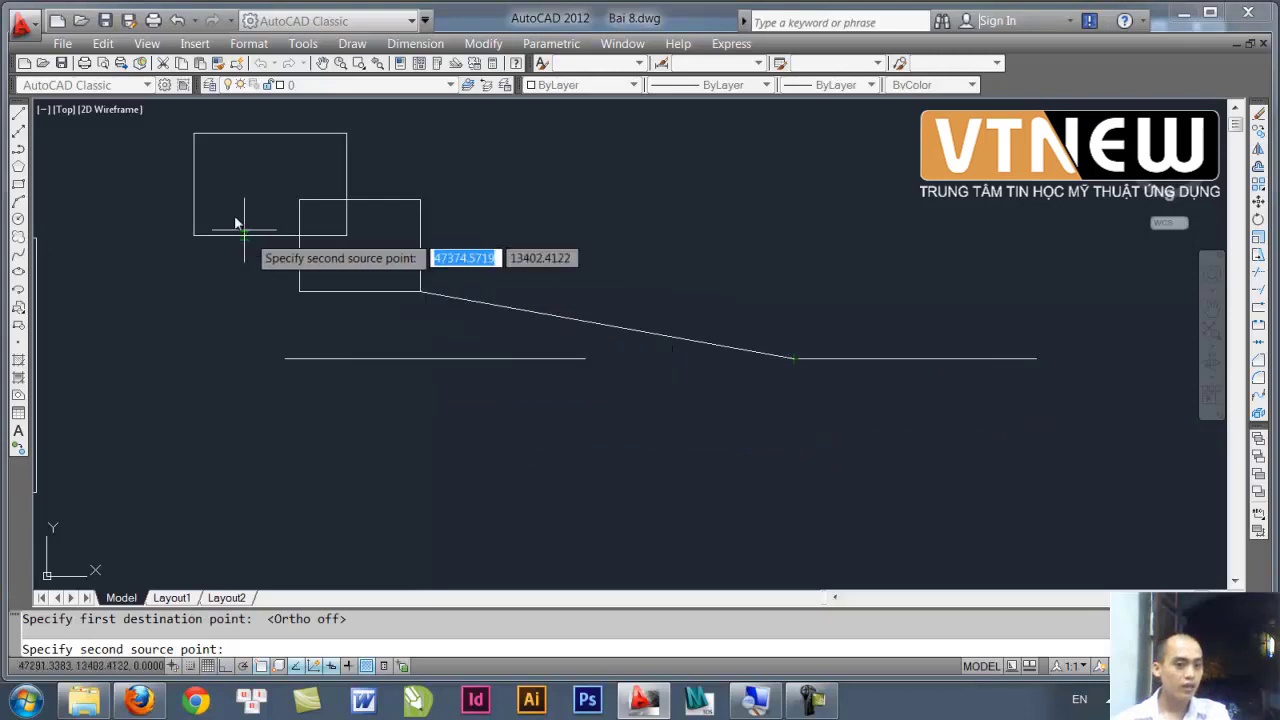
click(195, 133)
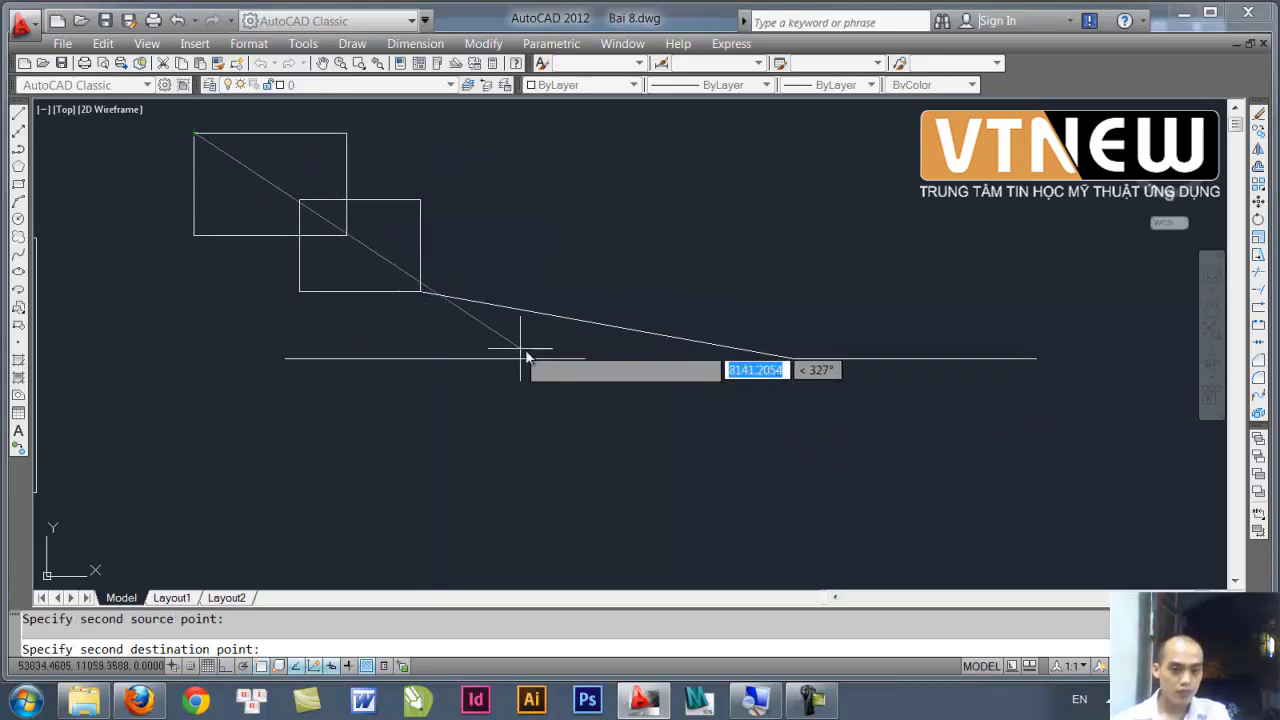
click(585, 358)
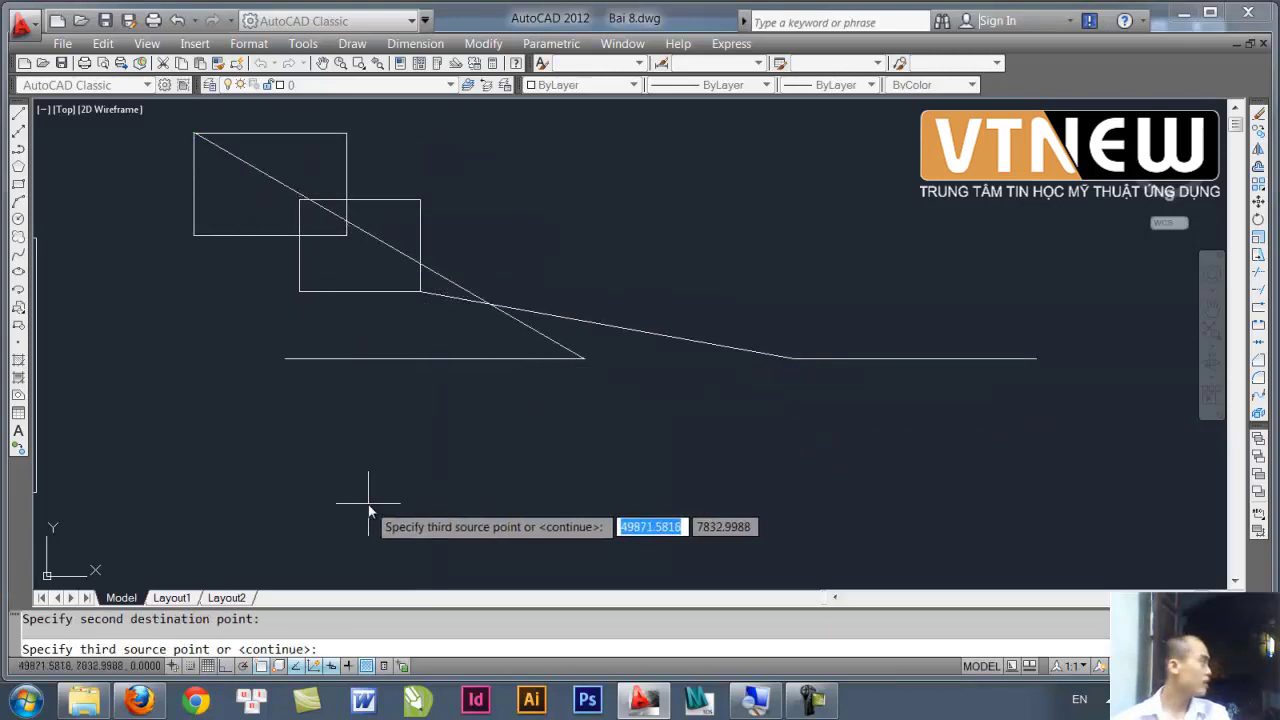
key(Return)
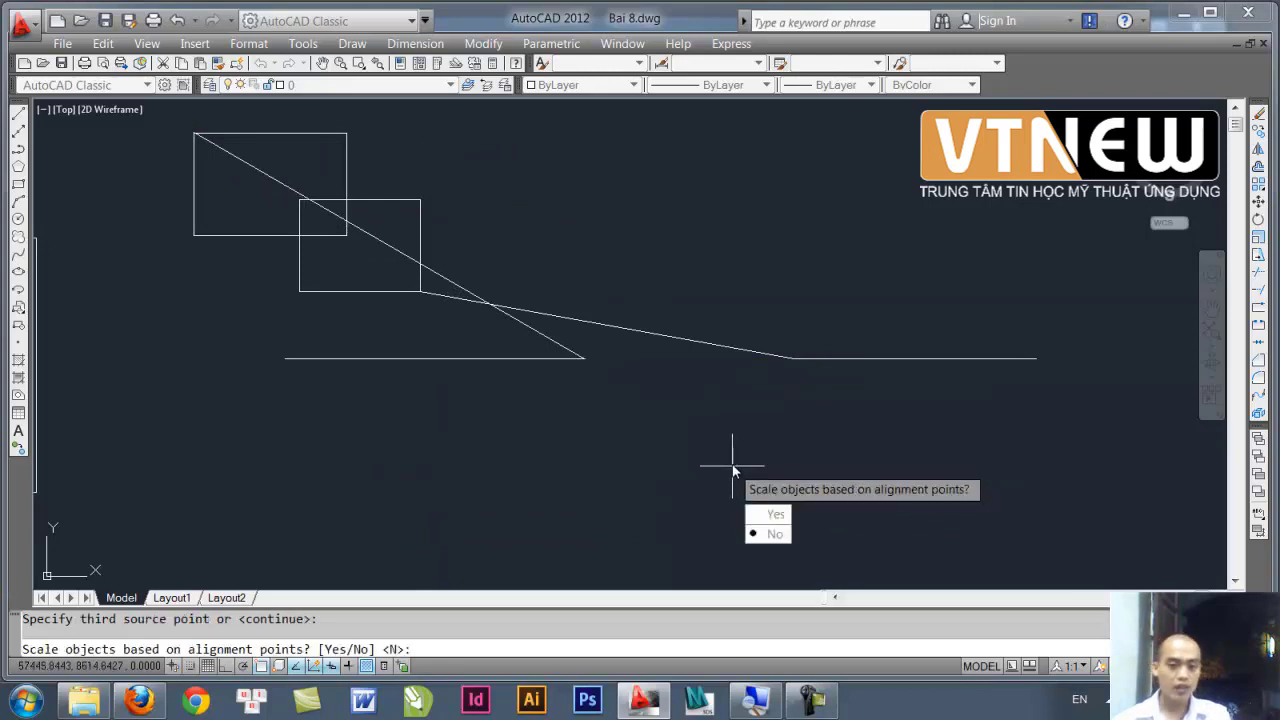
click(775, 515)
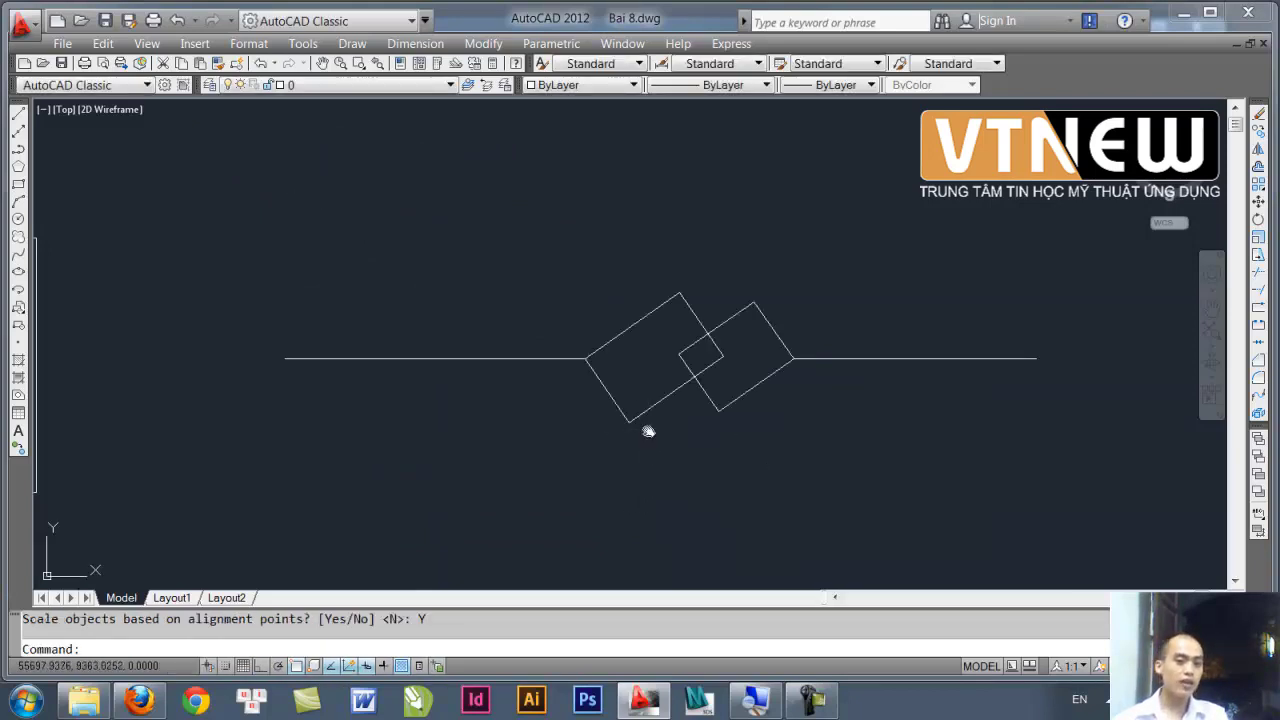
scroll(648, 431, up, 2)
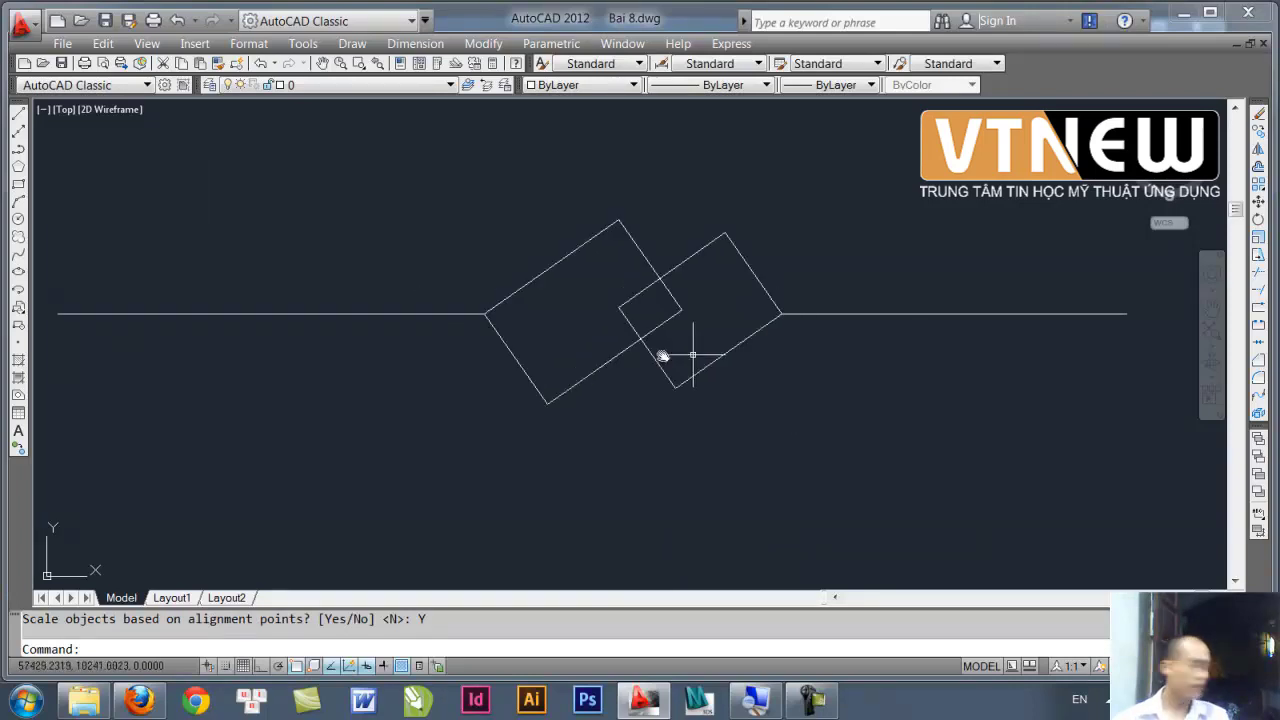
key(ctrl+z)
key(ctrl+z)
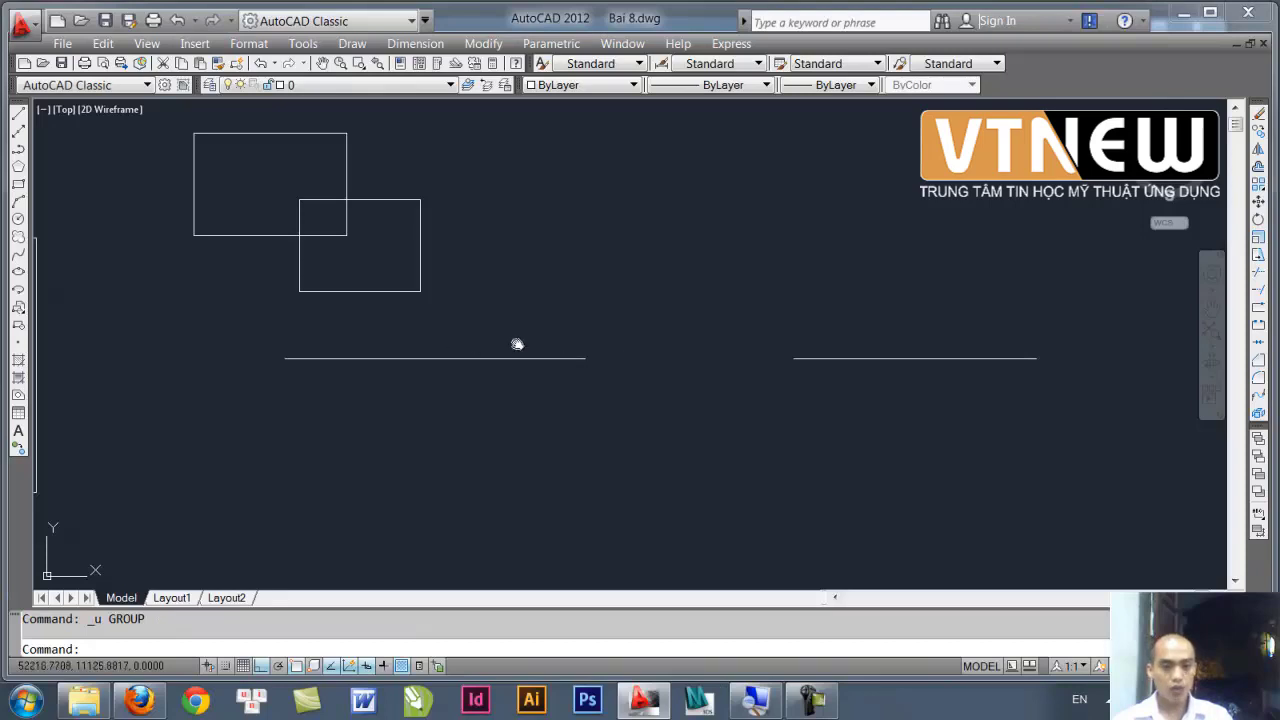
middle_drag(517, 344, 578, 338)
- Align the rectangles so two corners meet the inner line ends, without scaling
text(al)
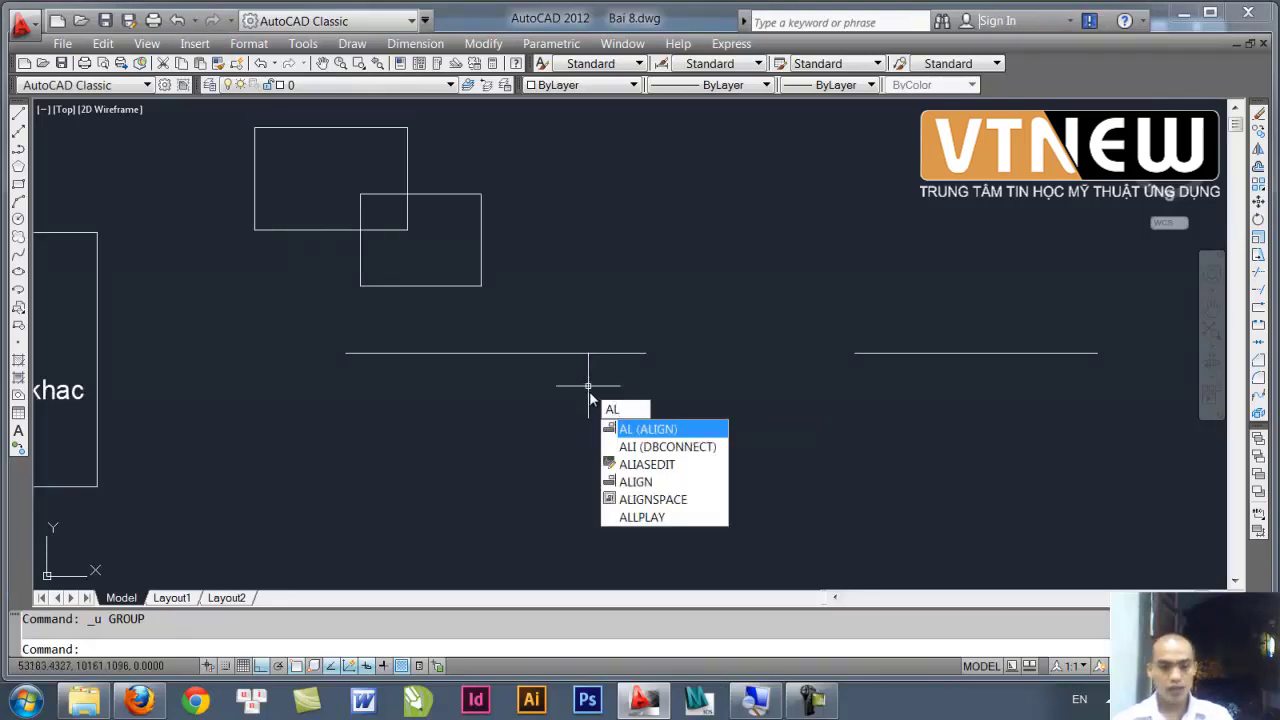
key(Return)
click(480, 288)
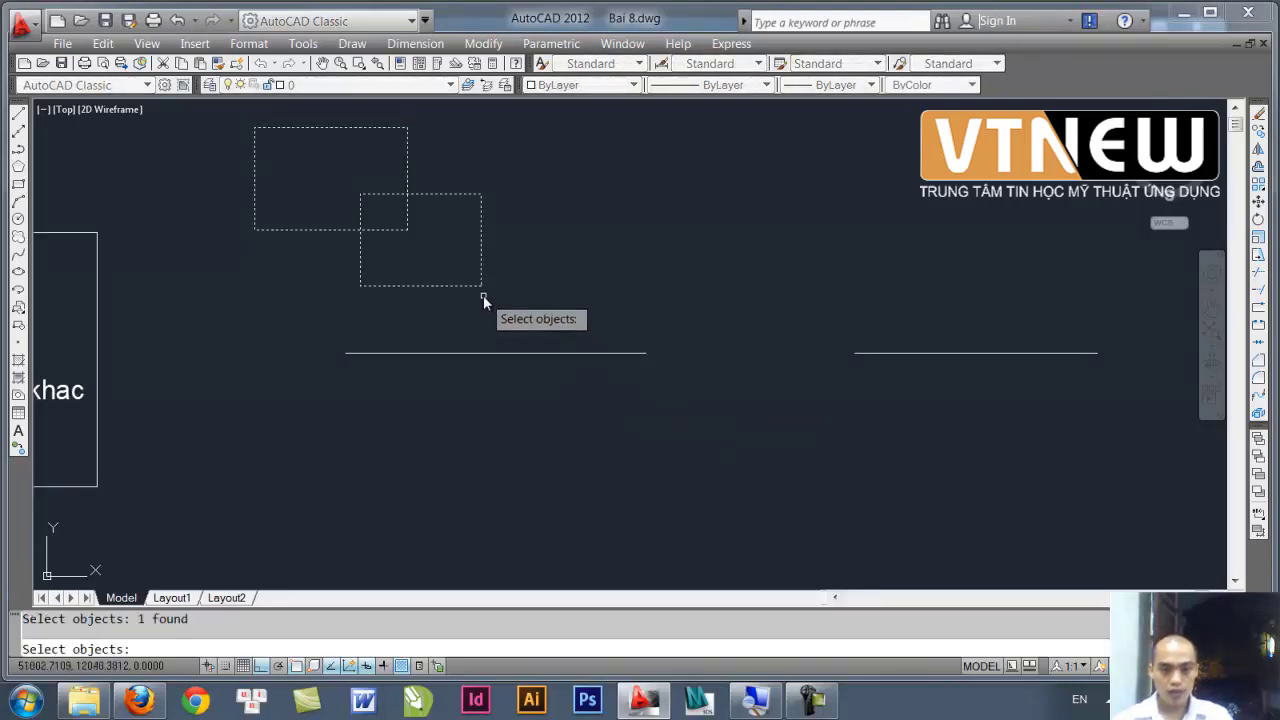
key(Return)
click(481, 286)
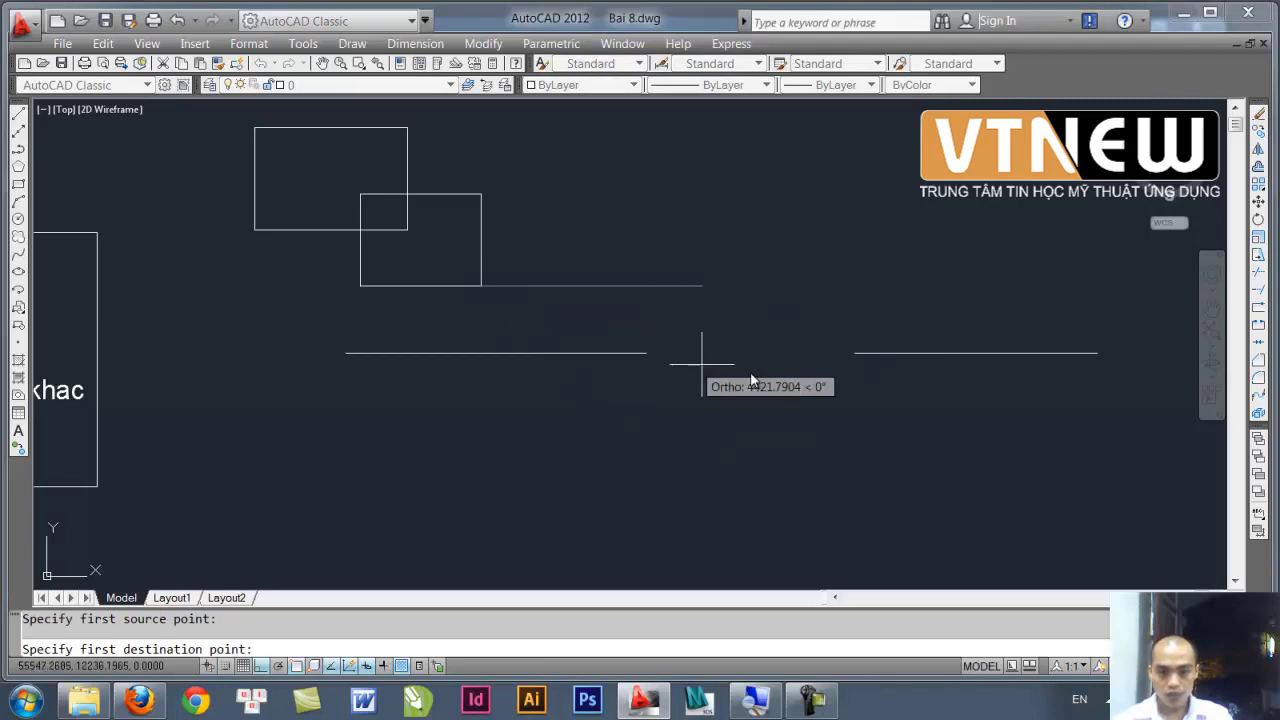
key(F8)
click(854, 352)
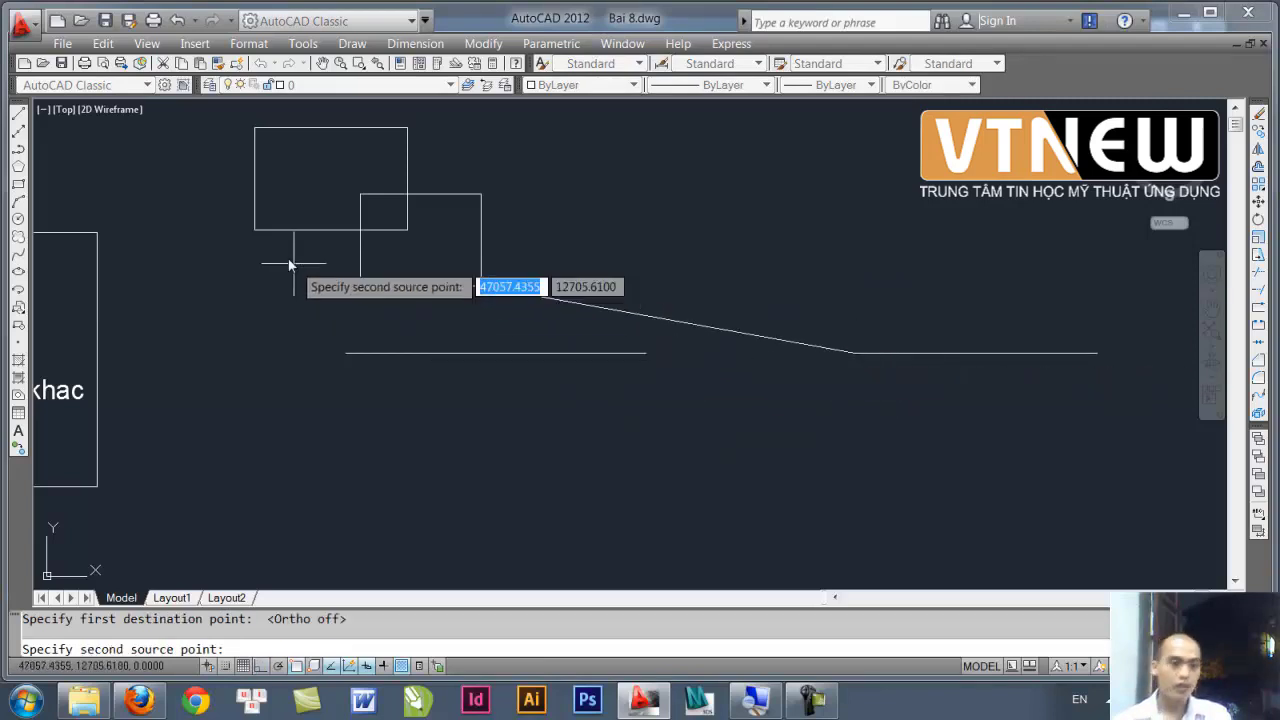
click(256, 130)
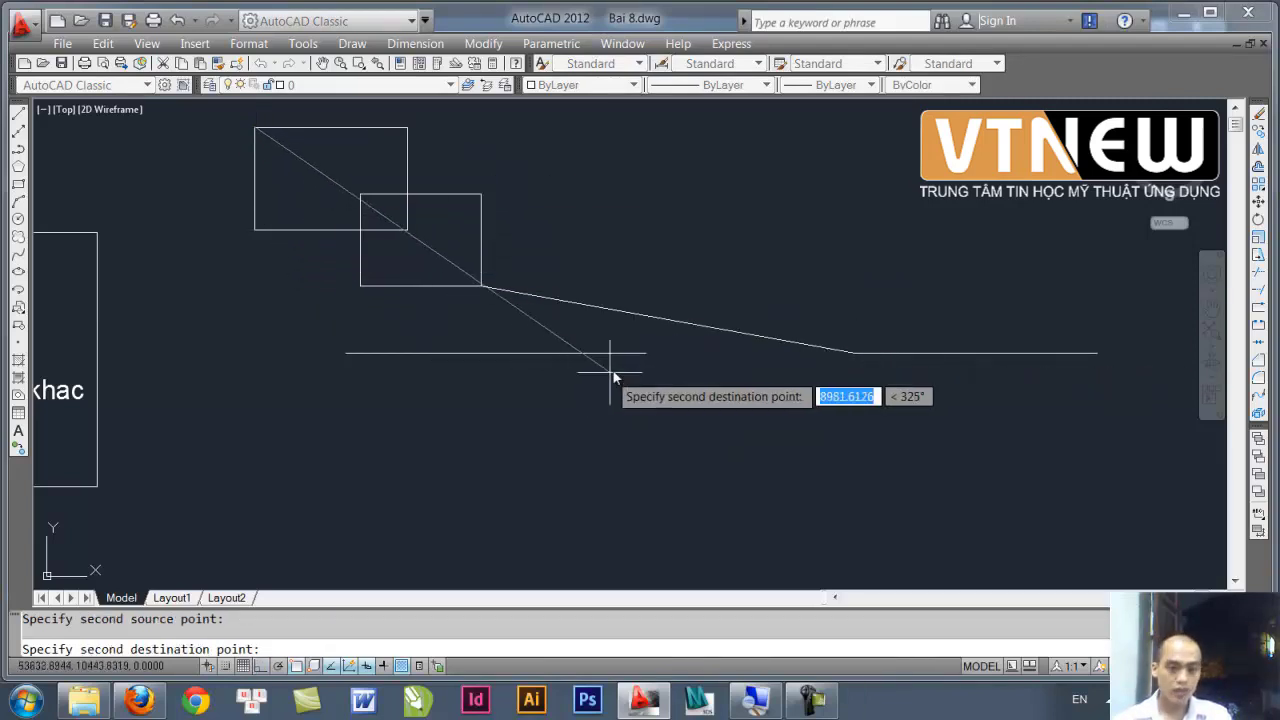
click(646, 352)
key(Return)
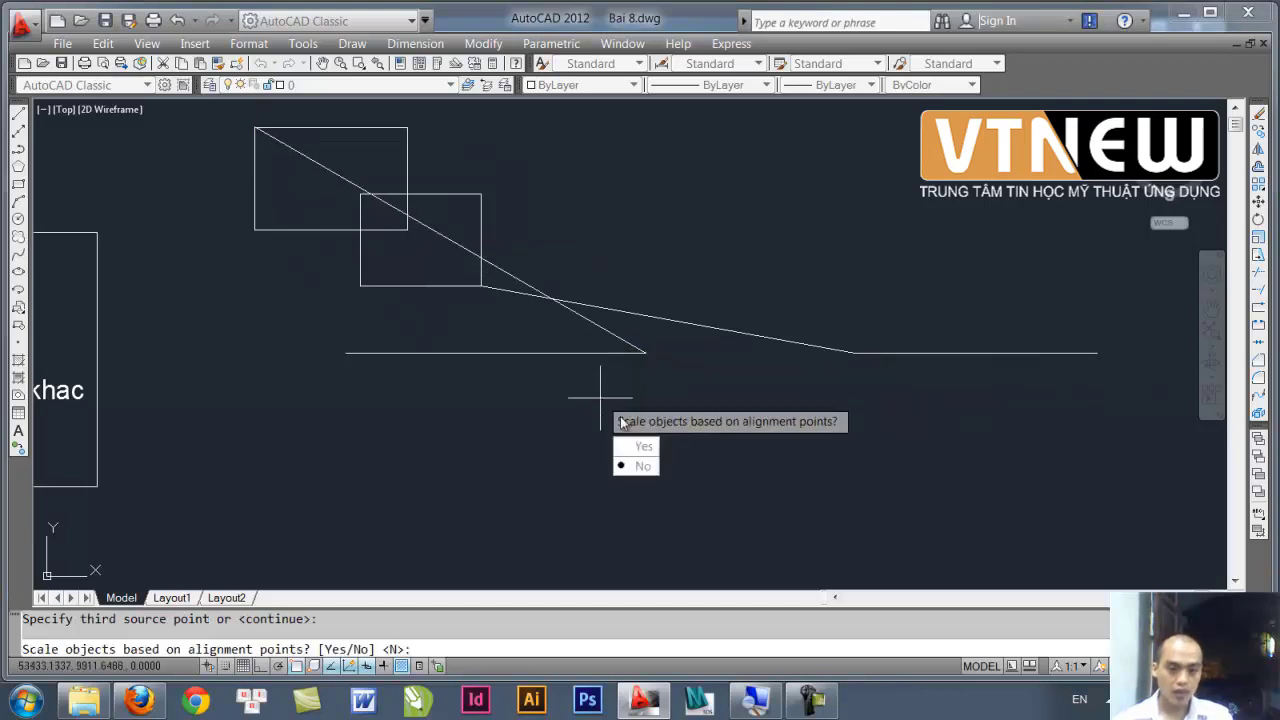
click(634, 467)
mouse_move(649, 353)
middle_down()
mouse_move(531, 346)
mouse_move(579, 380)
middle_up()
scroll(517, 355, up, 2)
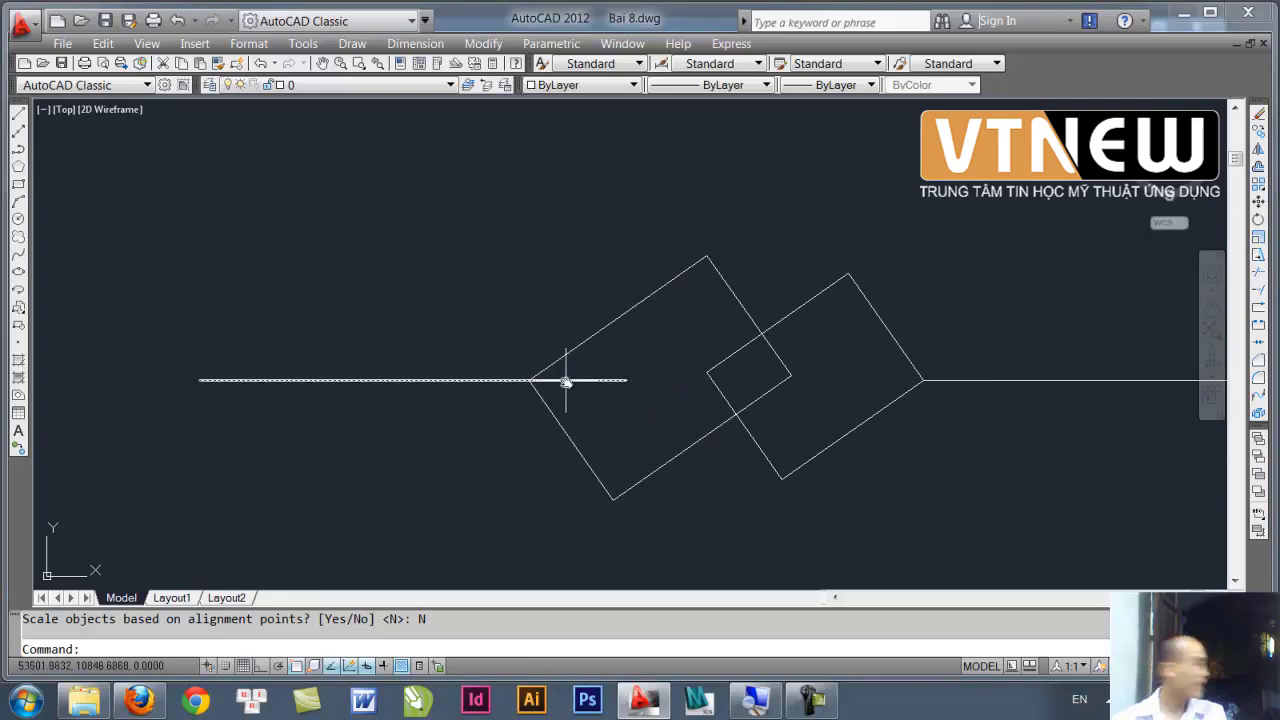
- Zoom and pan around to inspect the tilted rectangles
middle_drag(615, 399, 508, 391)
scroll(554, 406, down, 2)
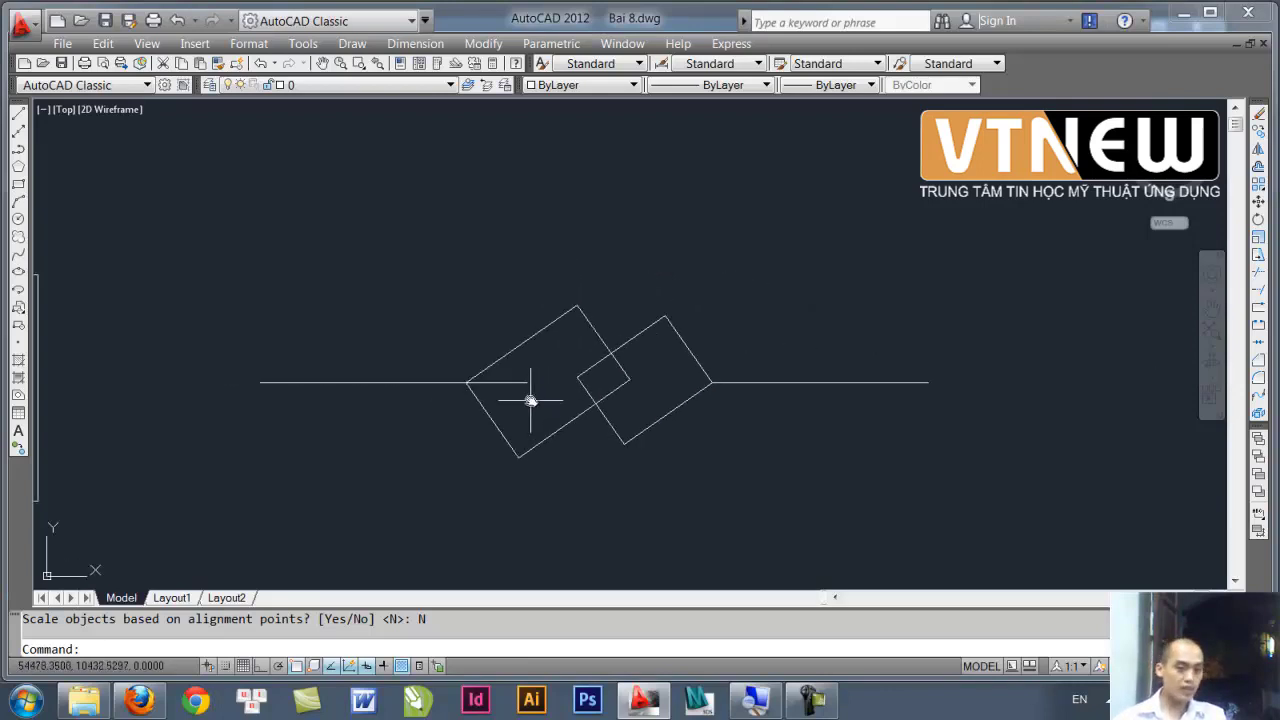
scroll(532, 381, up, 3)
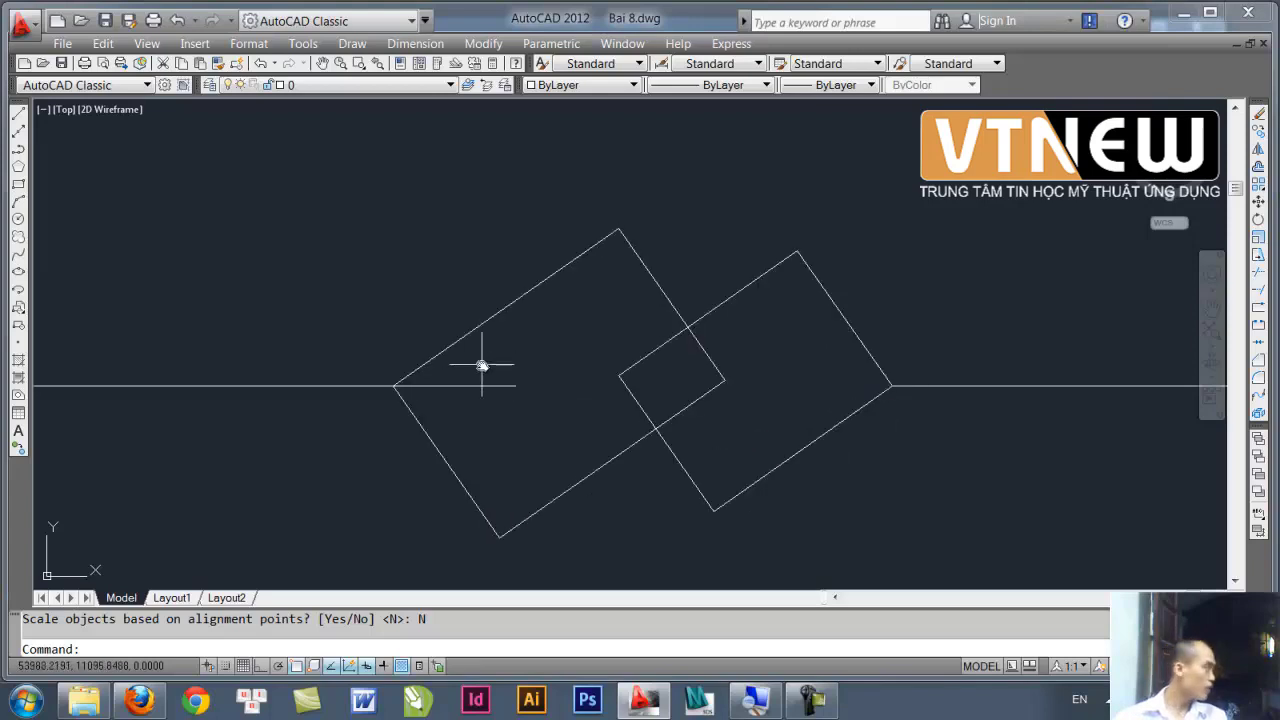
middle_drag(481, 366, 434, 357)
scroll(466, 371, down, 1)
scroll(471, 380, down, 1)
scroll(472, 397, down, 2)
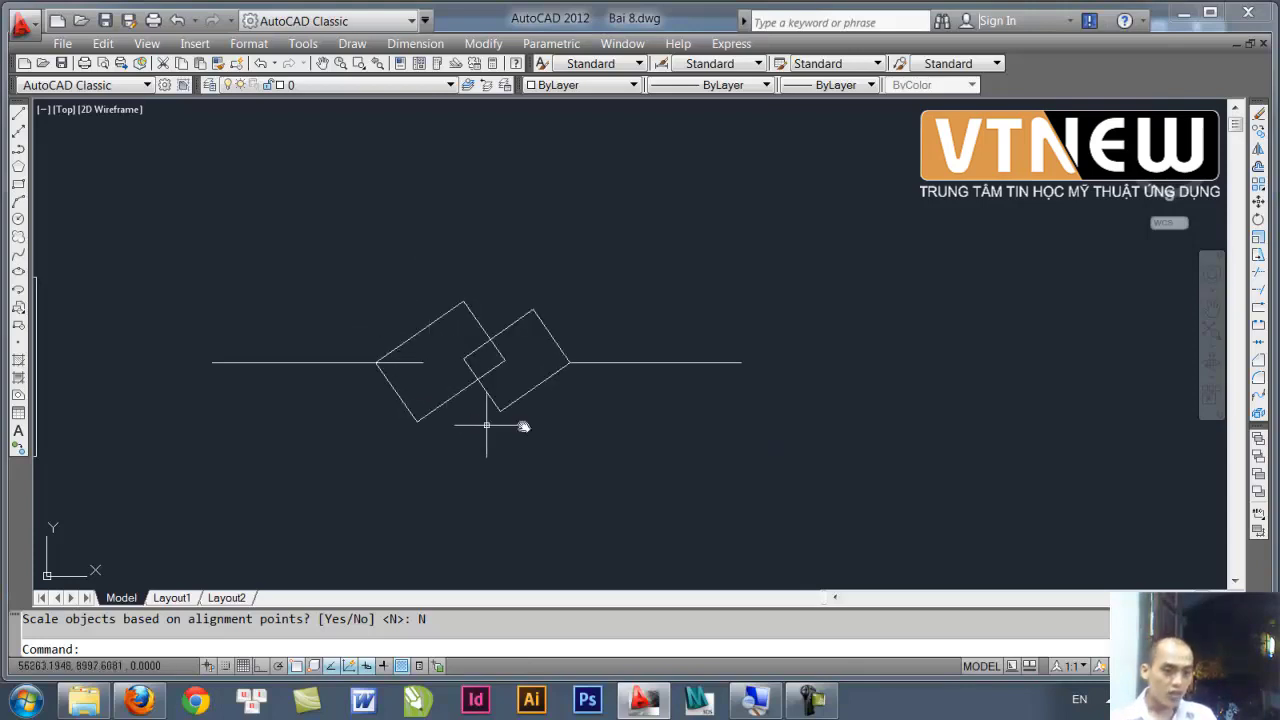
scroll(450, 372, up, 1)
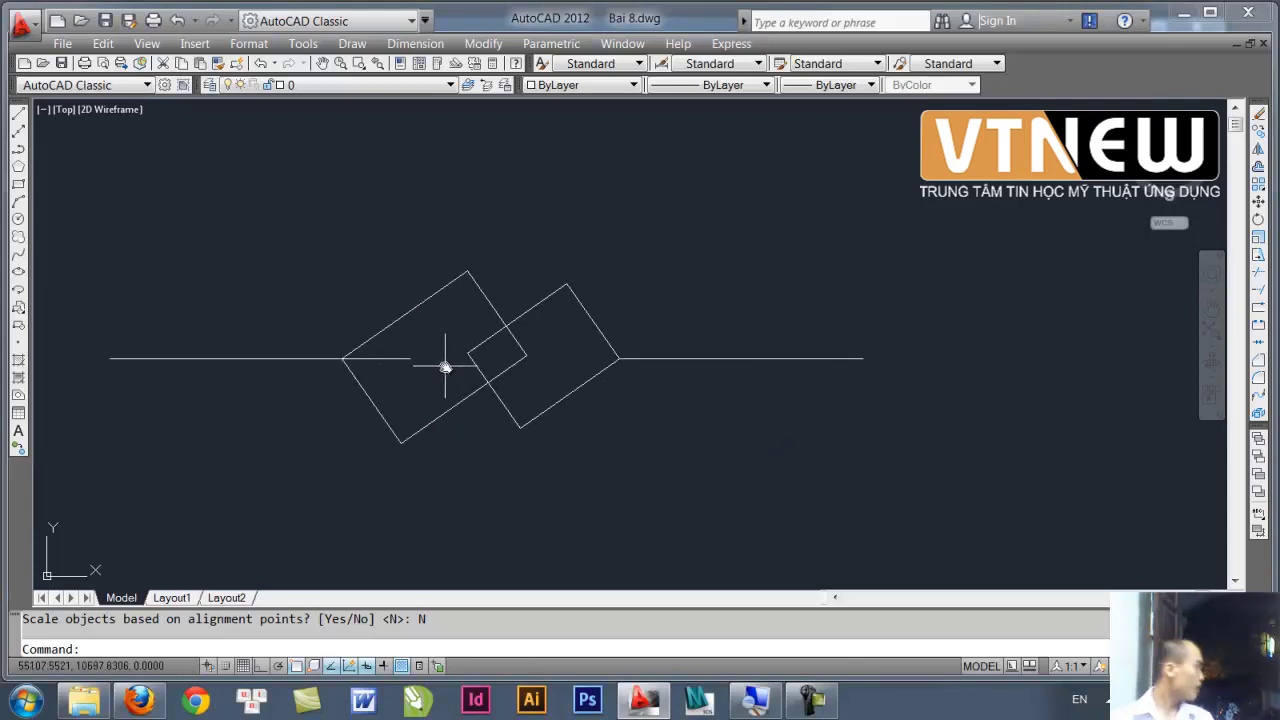
scroll(417, 354, up, 1)
scroll(360, 363, up, 1)
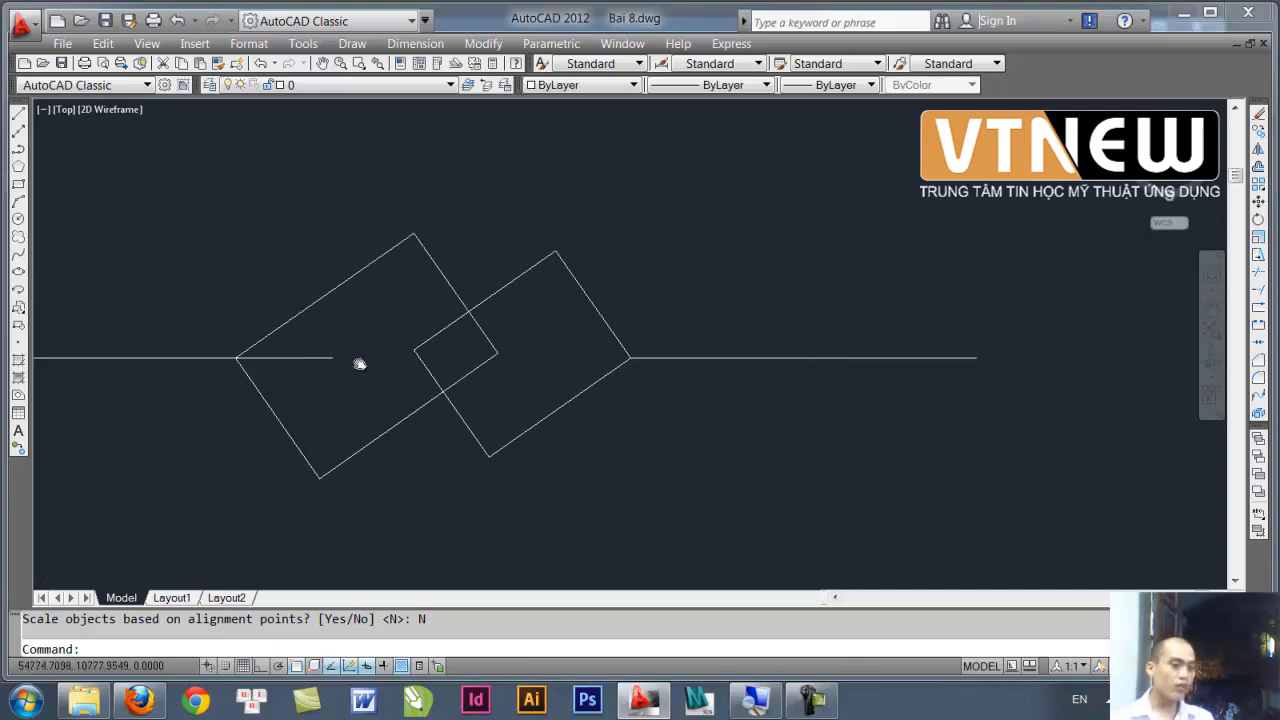
scroll(355, 366, up, 1)
scroll(360, 368, up, 1)
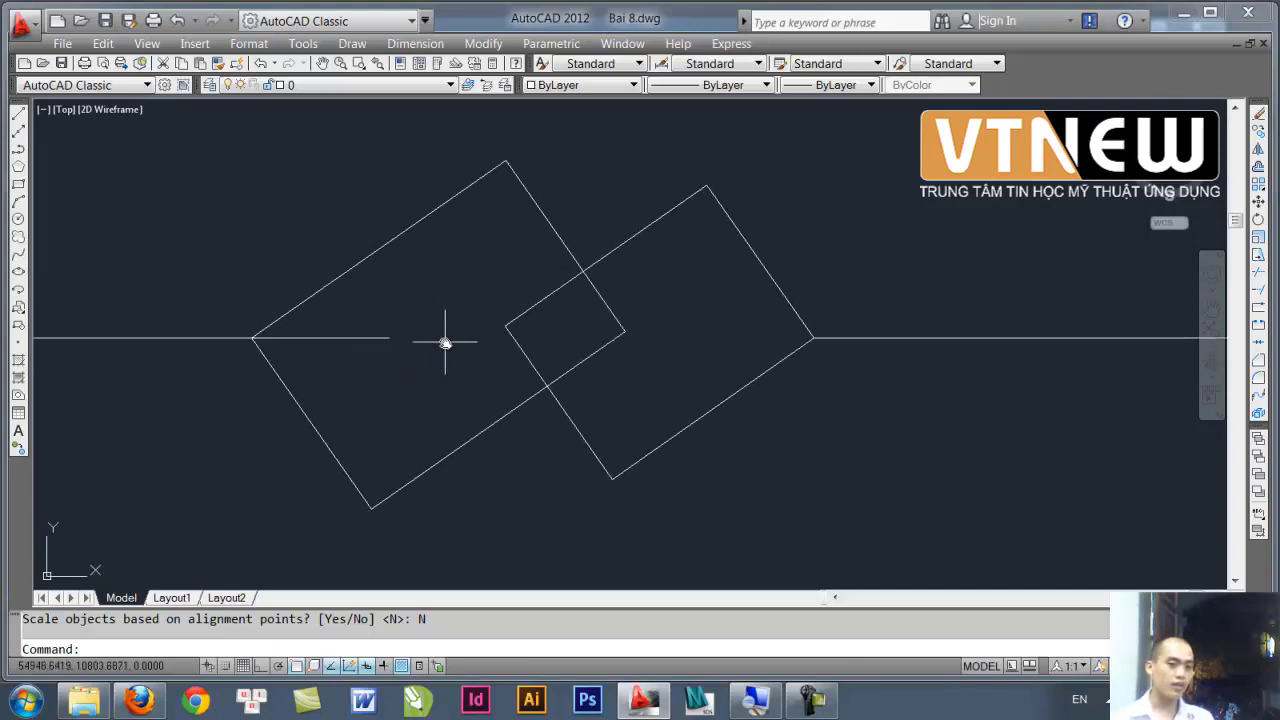
scroll(541, 309, down, 2)
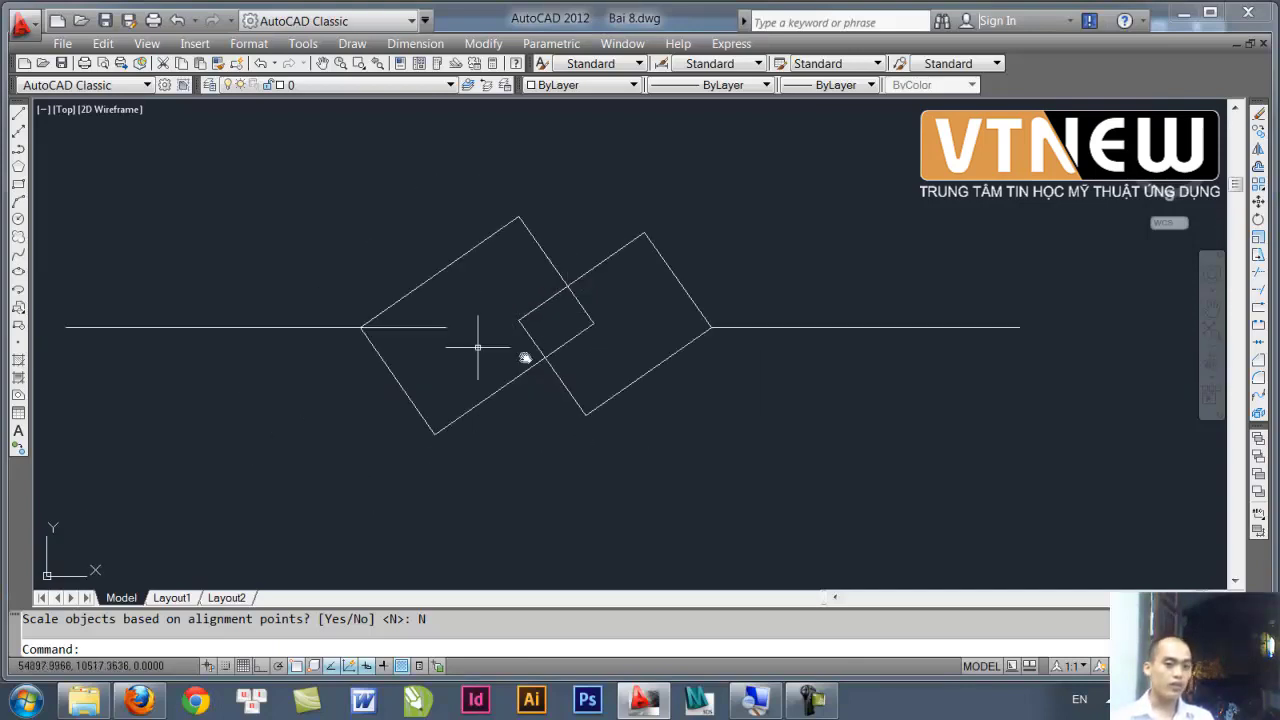
mouse_move(651, 334)
middle_down()
mouse_move(648, 274)
mouse_move(660, 358)
middle_up()
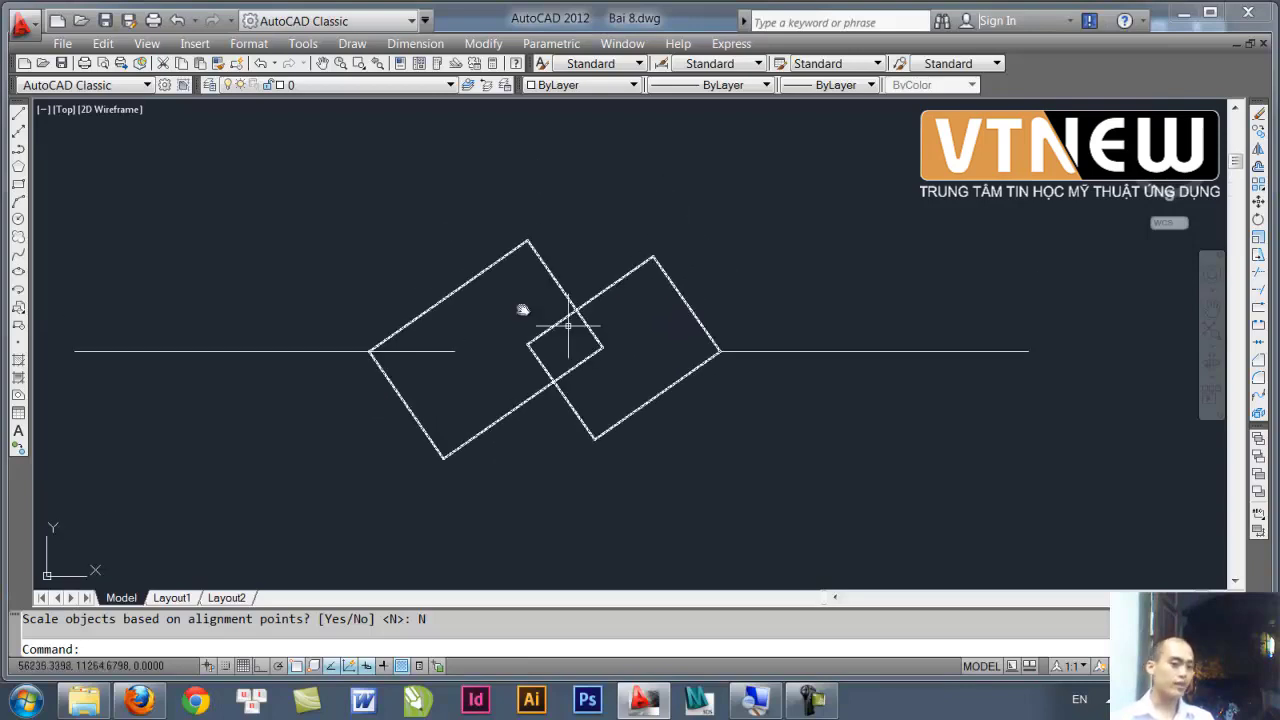
middle_drag(534, 328, 483, 320)
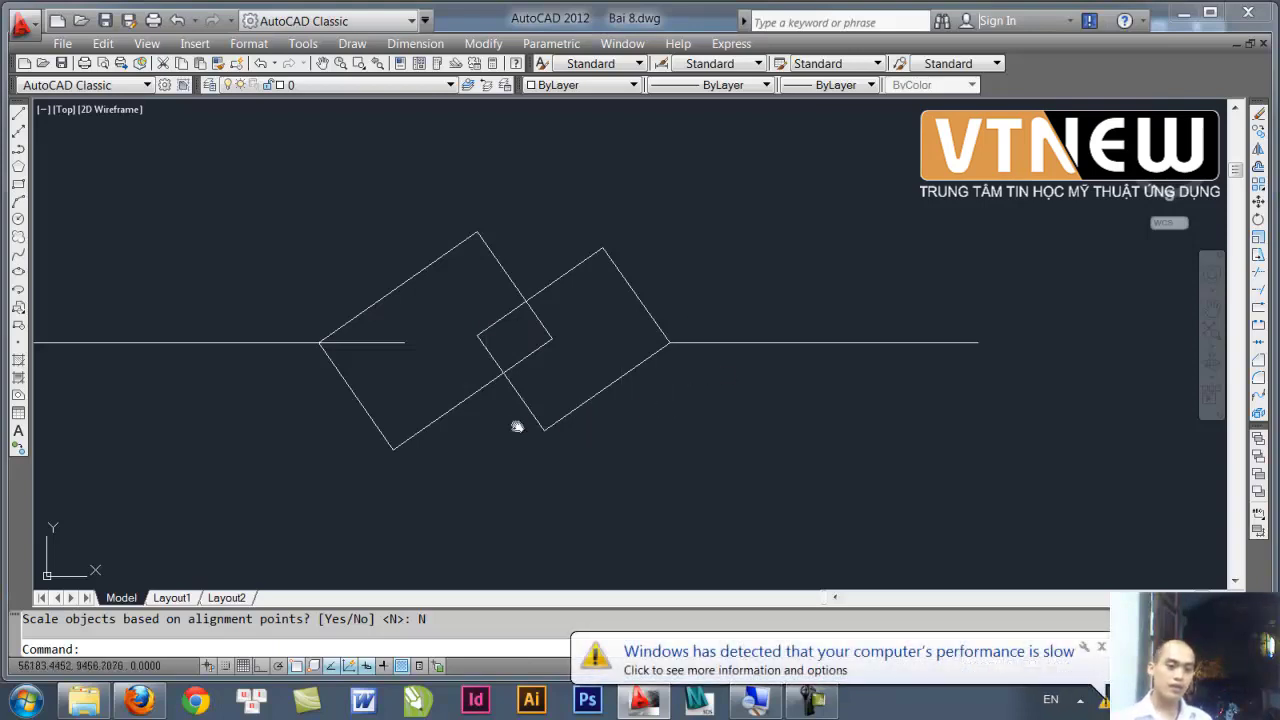
- Zoom in on the rectangles bridging the gap, then undo the last action
scroll(517, 427, down, 2)
scroll(563, 377, down, 2)
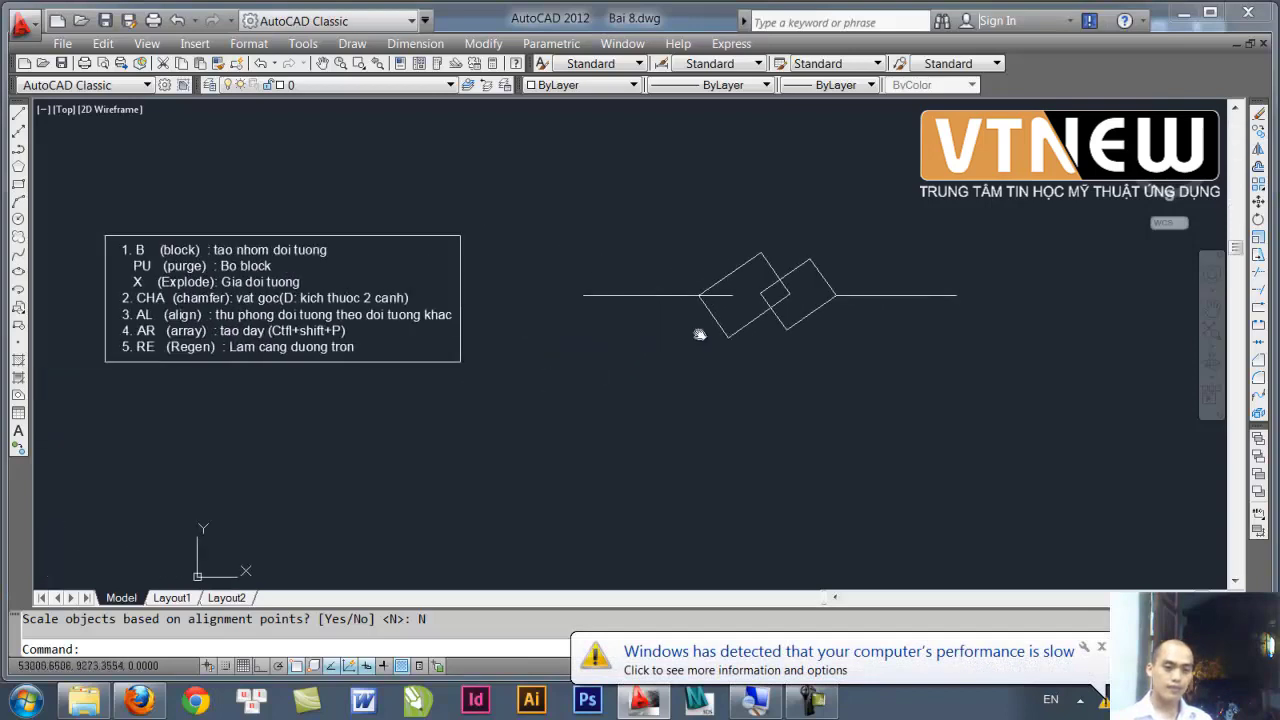
scroll(700, 320, up, 2)
scroll(595, 345, up, 2)
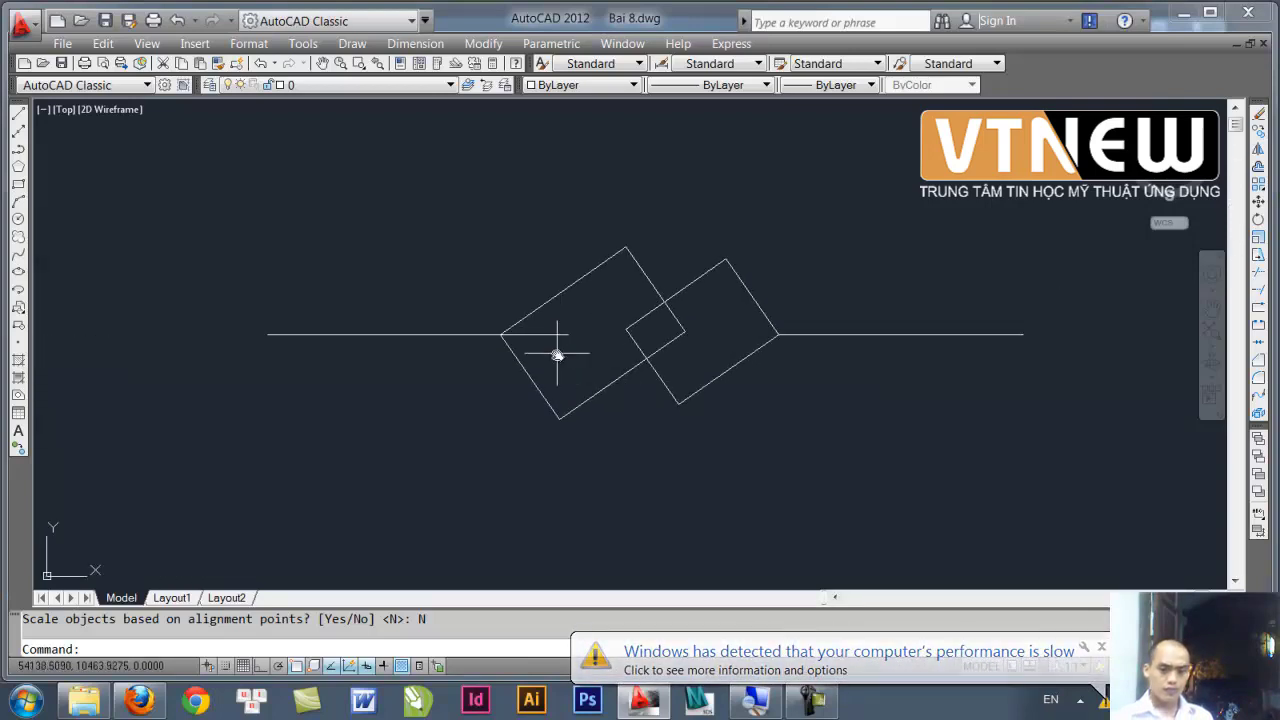
scroll(590, 348, up, 1)
scroll(500, 348, up, 1)
scroll(517, 346, down, 2)
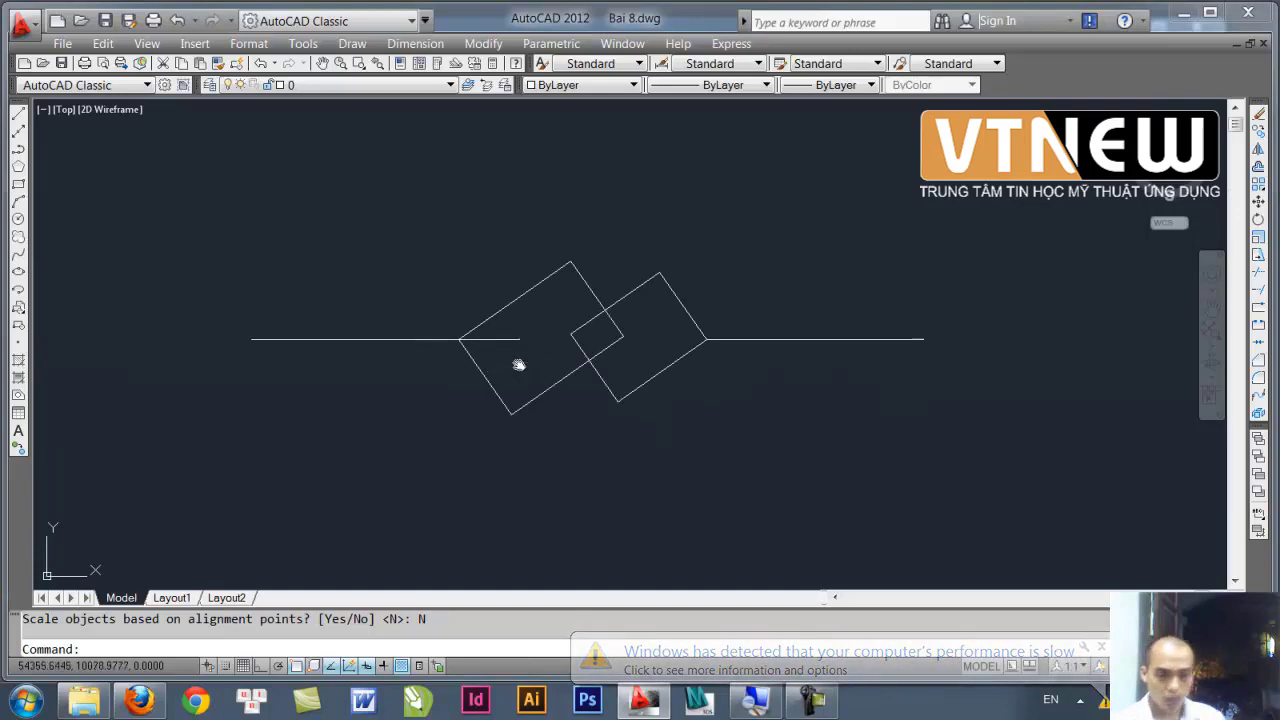
scroll(511, 276, up, 3)
middle_drag(514, 274, 444, 338)
scroll(540, 342, down, 2)
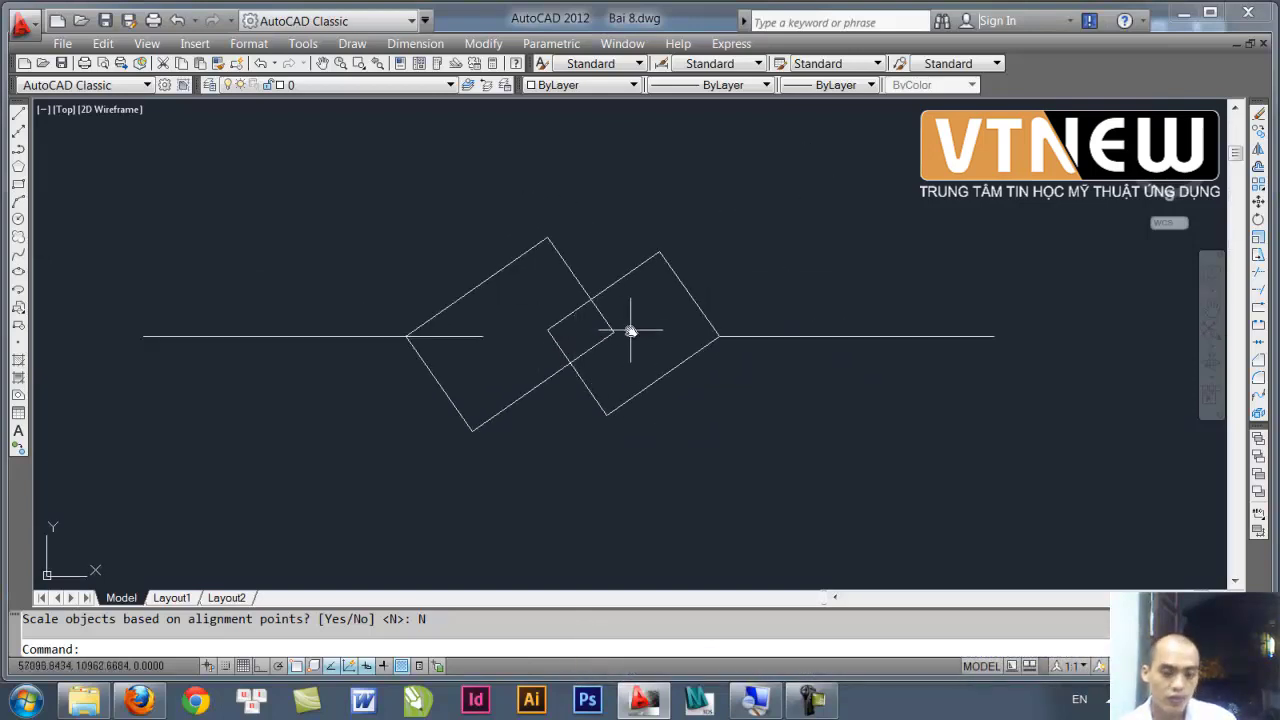
key(ctrl+z)
key(ctrl+z)
key(ctrl+z)
key(ctrl+z)
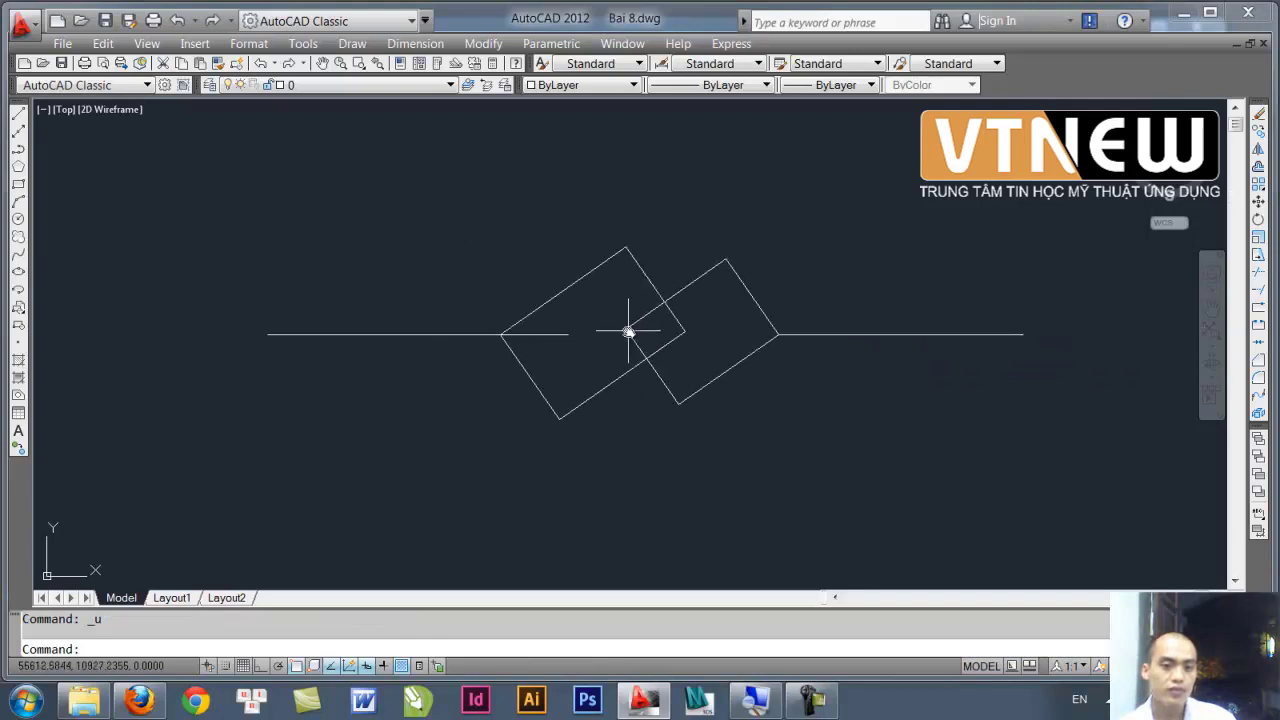
- Undo the previous alignment, restoring the rectangles upright
scroll(628, 331, down, 1)
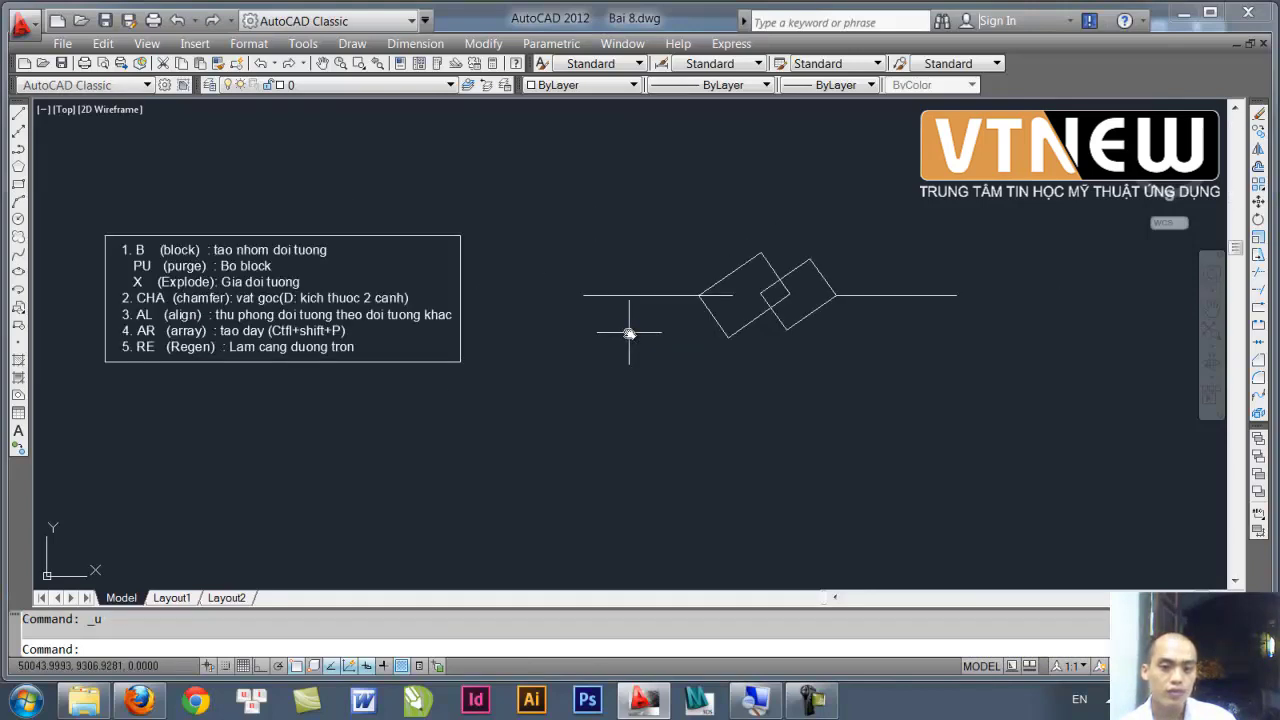
middle_drag(815, 266, 629, 331)
scroll(630, 333, up, 3)
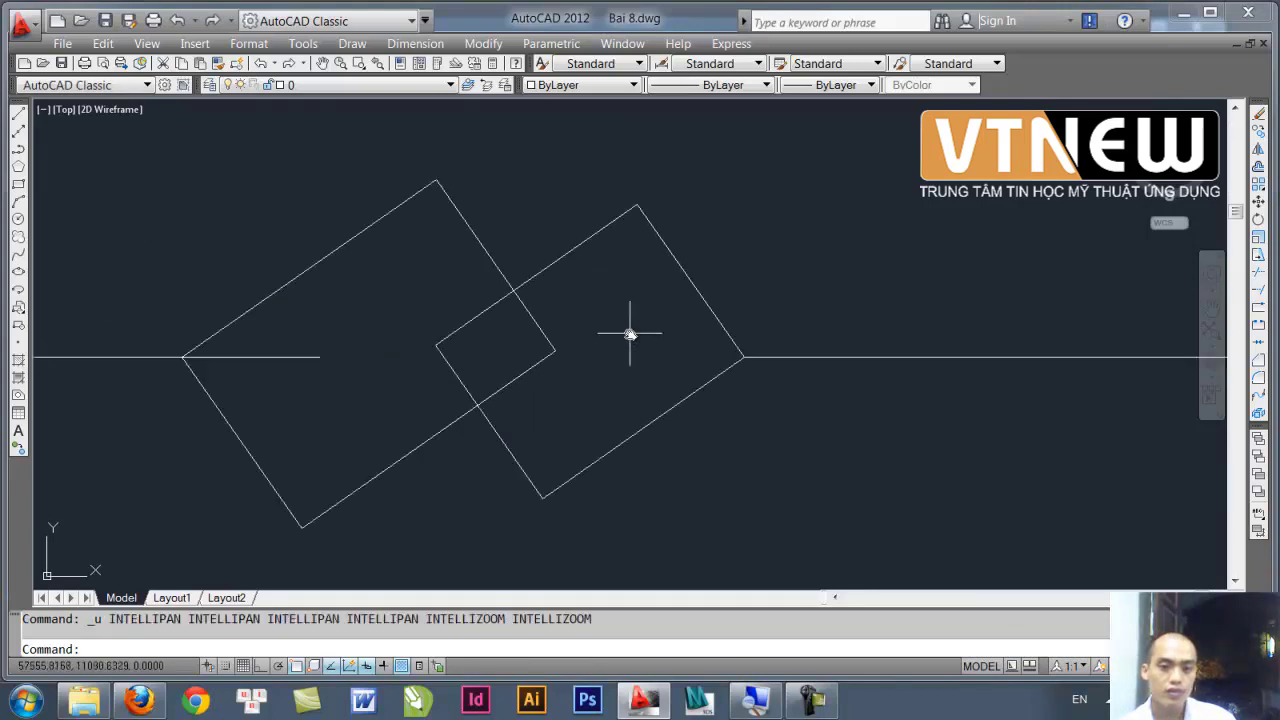
key(ctrl+z)
key(ctrl+z)
key(ctrl+z)
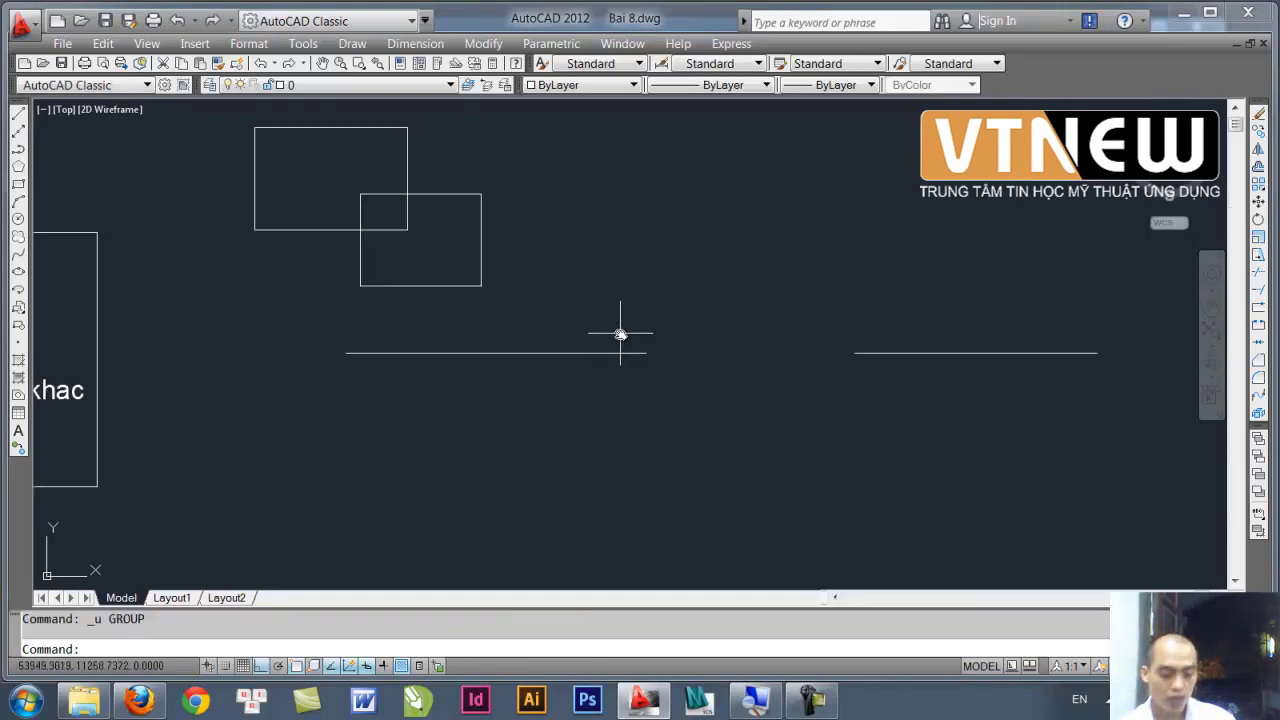
- Realign both rectangles, corners to the inner line ends, keeping original size
text(AL)
key(Return)
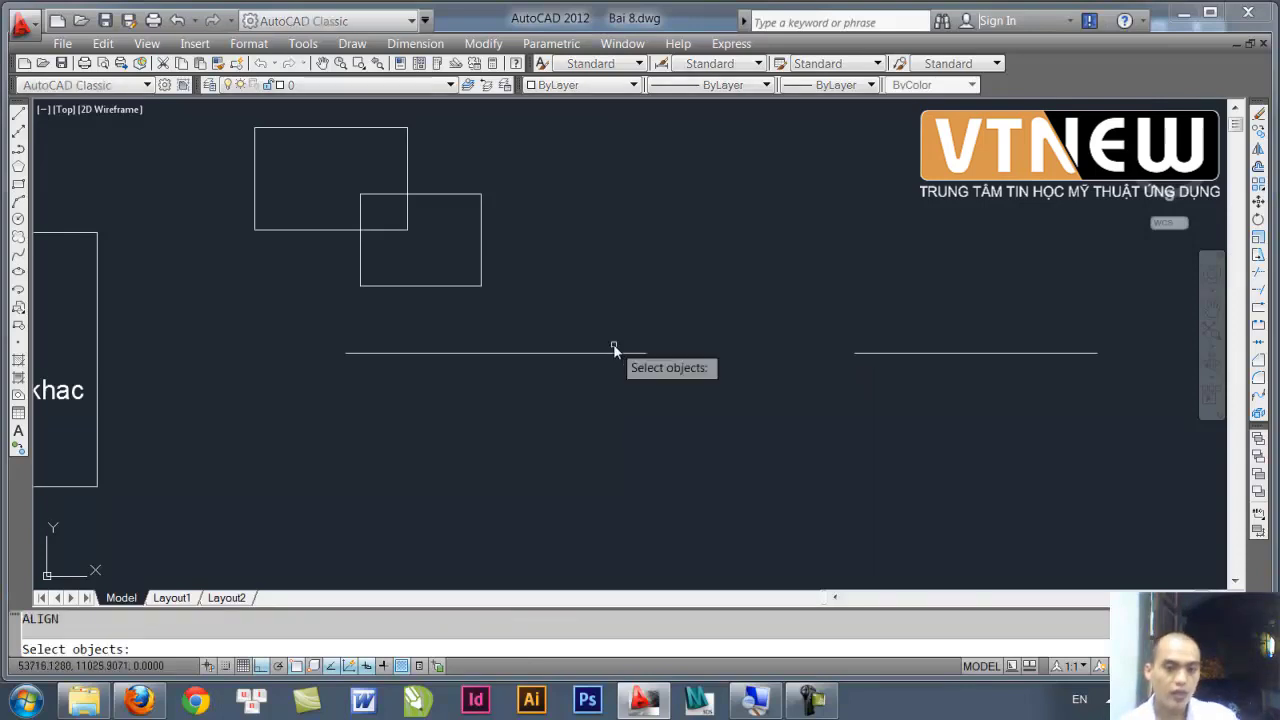
click(508, 304)
click(451, 268)
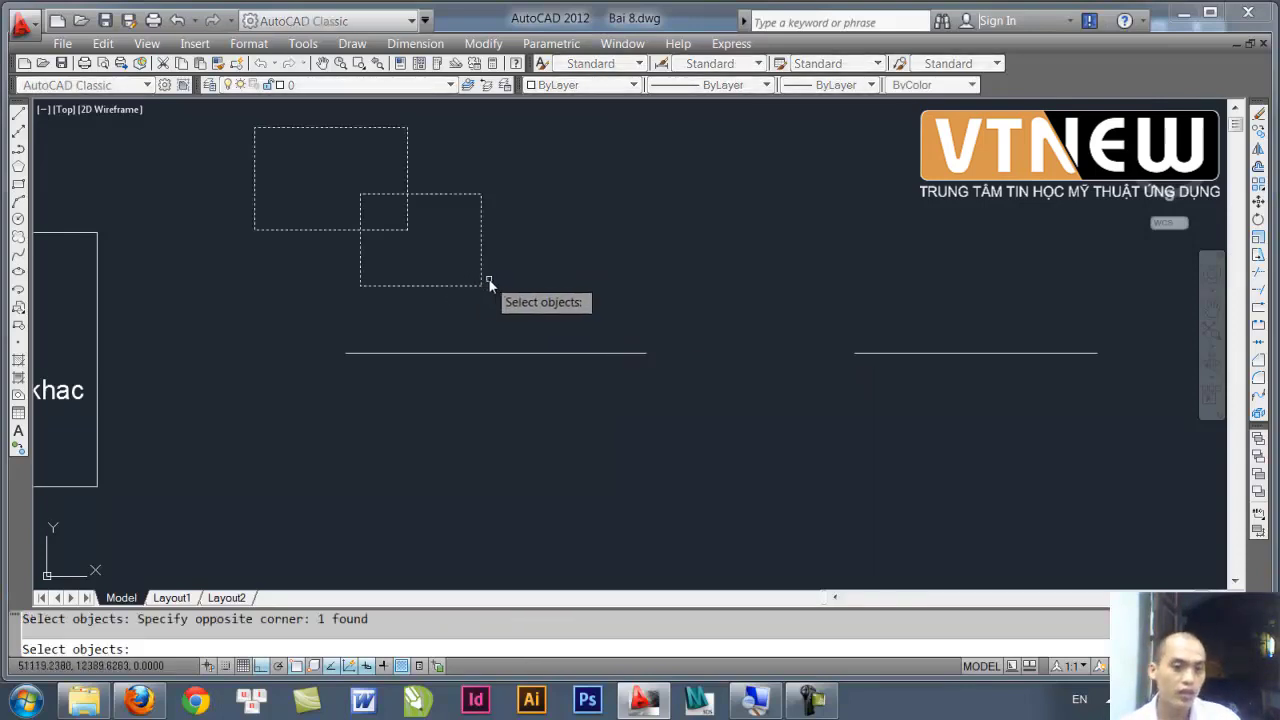
key(Return)
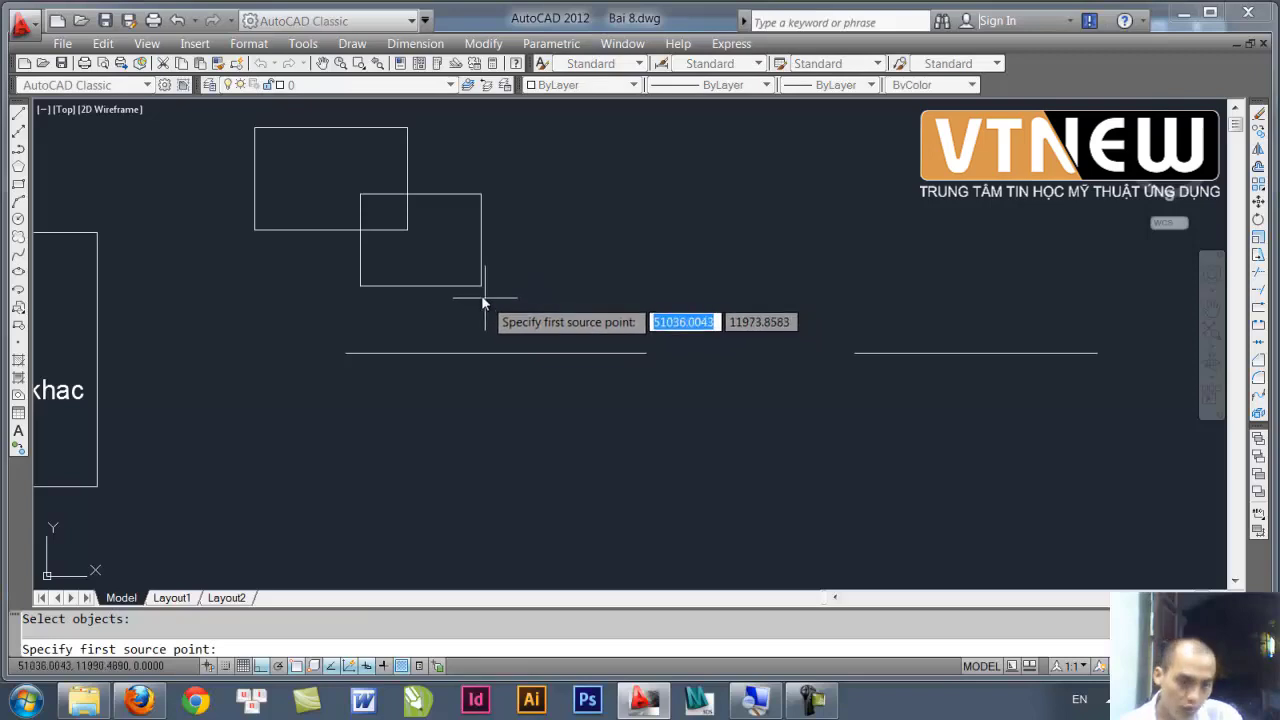
click(481, 286)
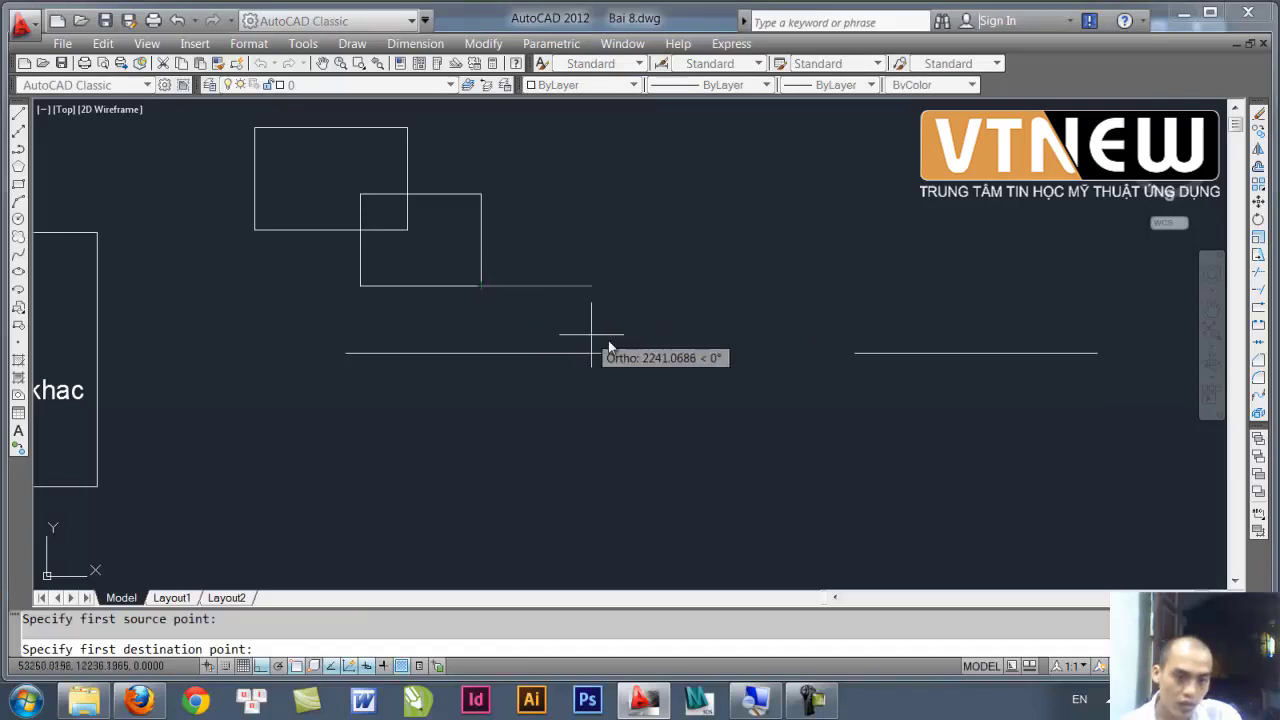
click(855, 352)
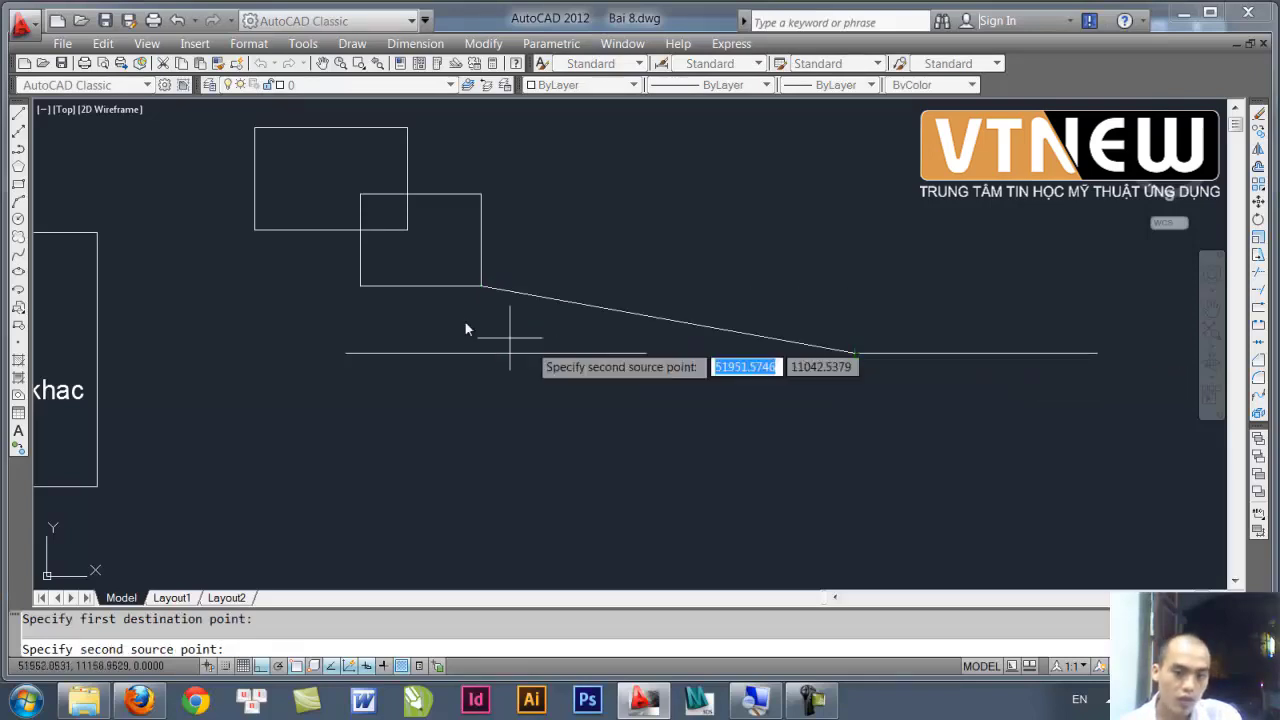
click(255, 128)
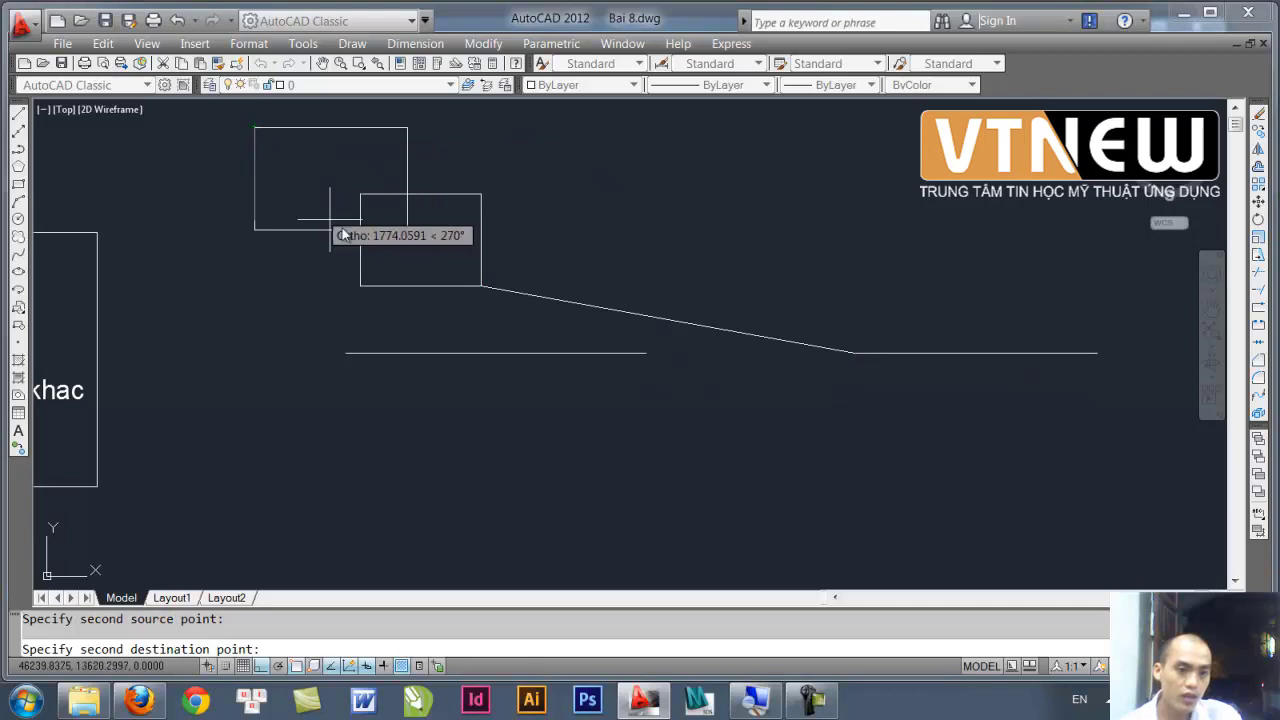
click(645, 352)
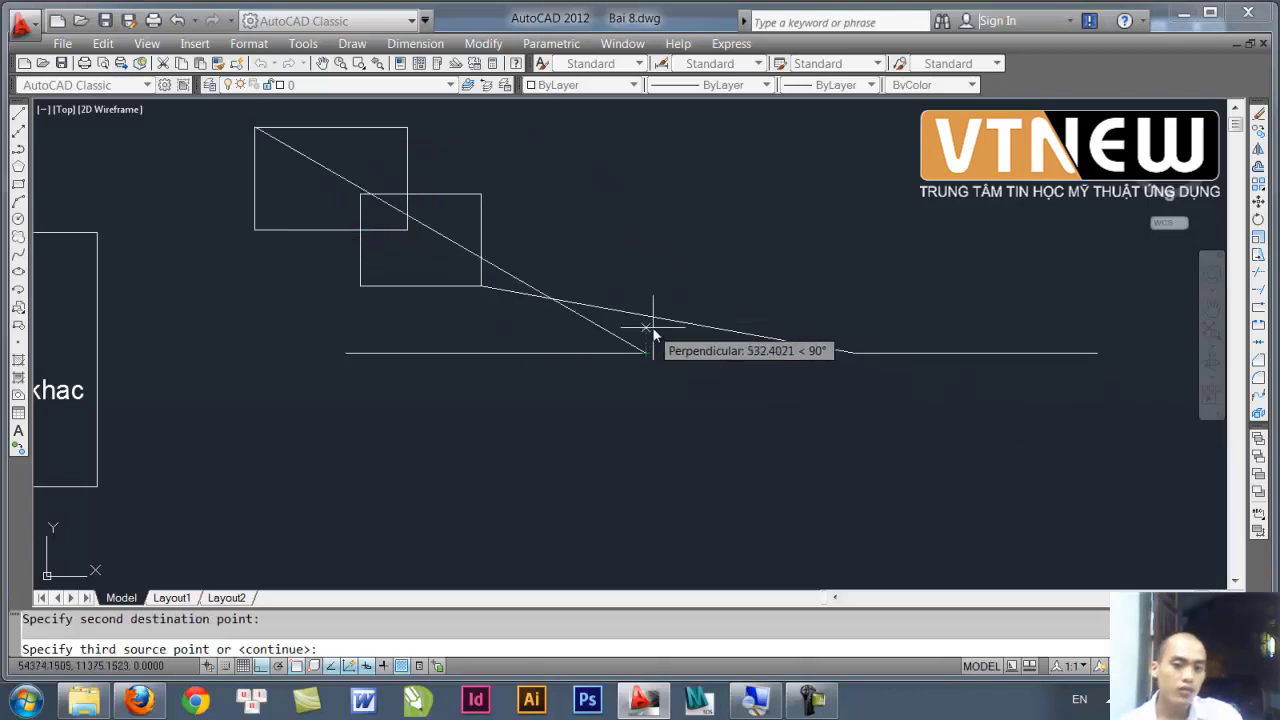
key(Return)
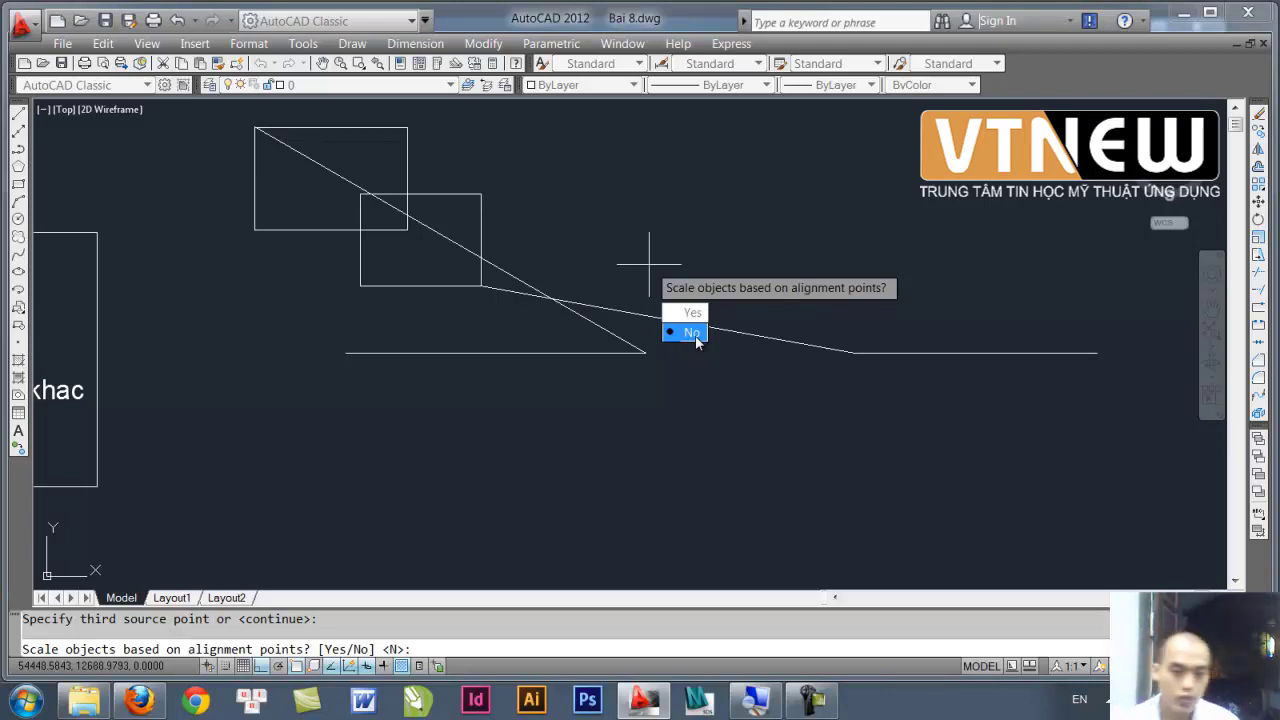
click(697, 340)
middle_drag(423, 371, 626, 348)
middle_drag(350, 374, 494, 374)
scroll(330, 350, up, 2)
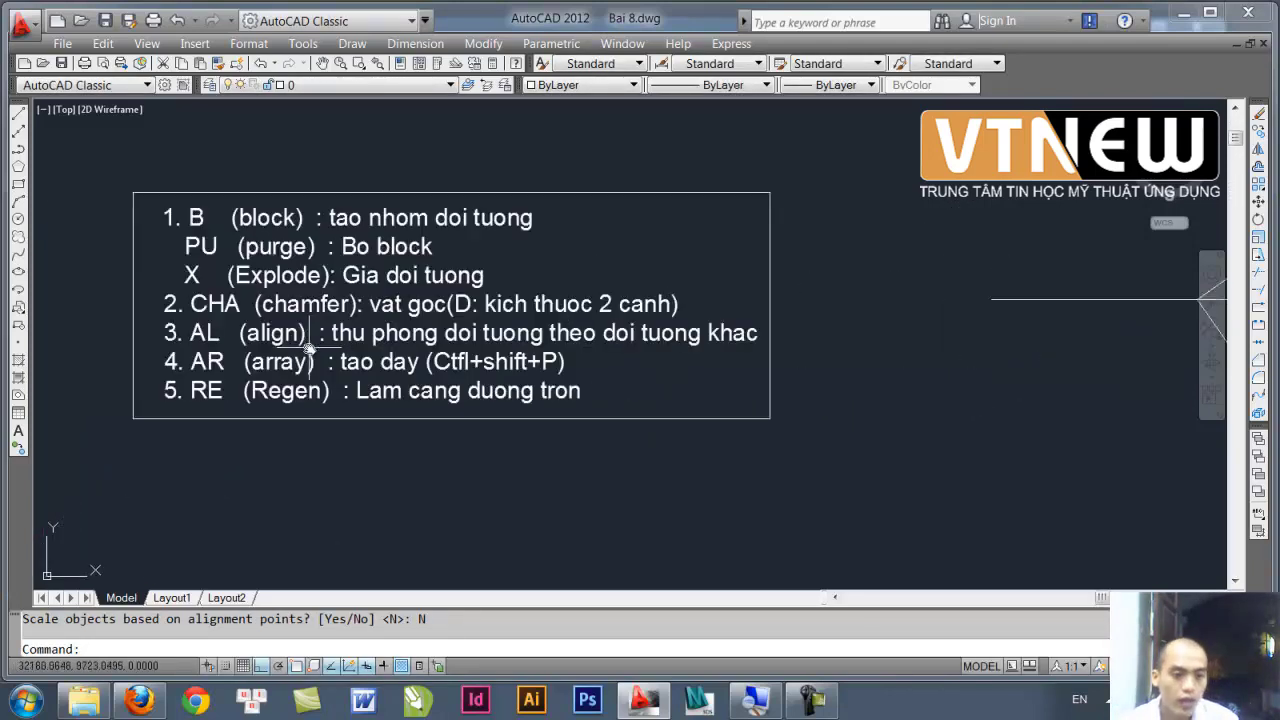
mouse_move(314, 343)
middle_down()
mouse_move(385, 372)
mouse_move(363, 371)
middle_up()
scroll(385, 370, up, 2)
scroll(375, 357, up, 2)
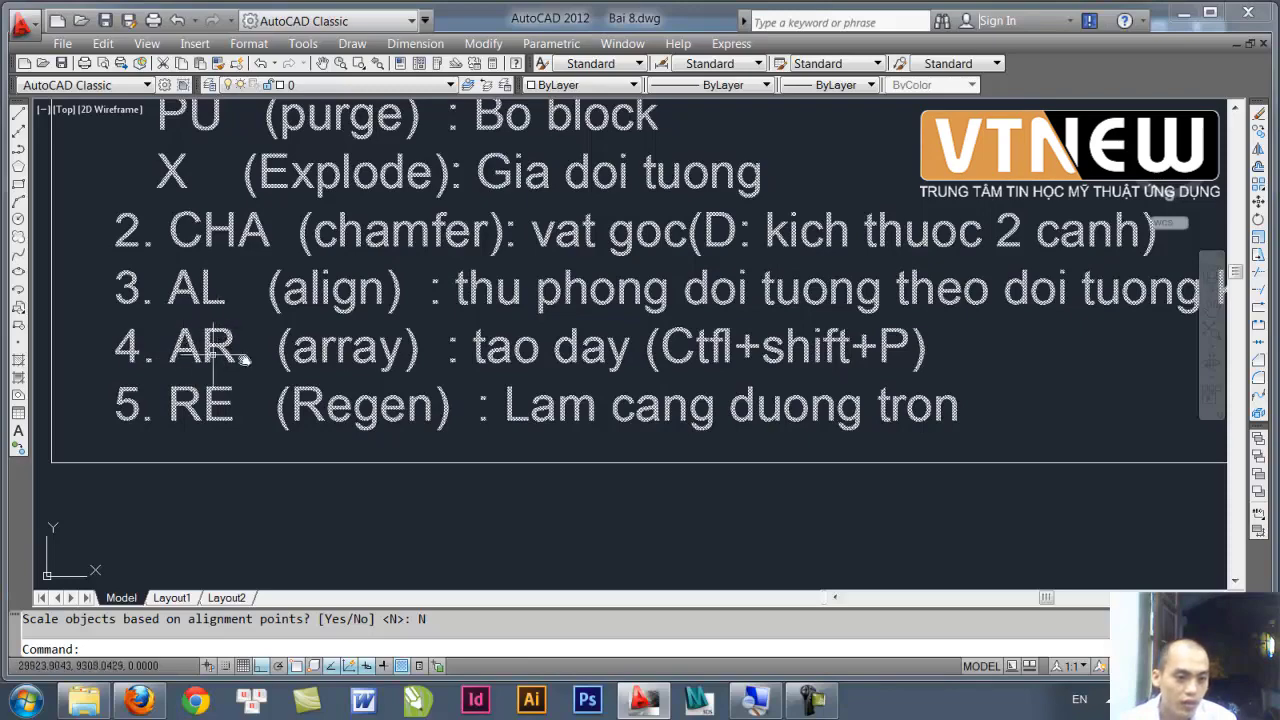
middle_drag(267, 381, 285, 393)
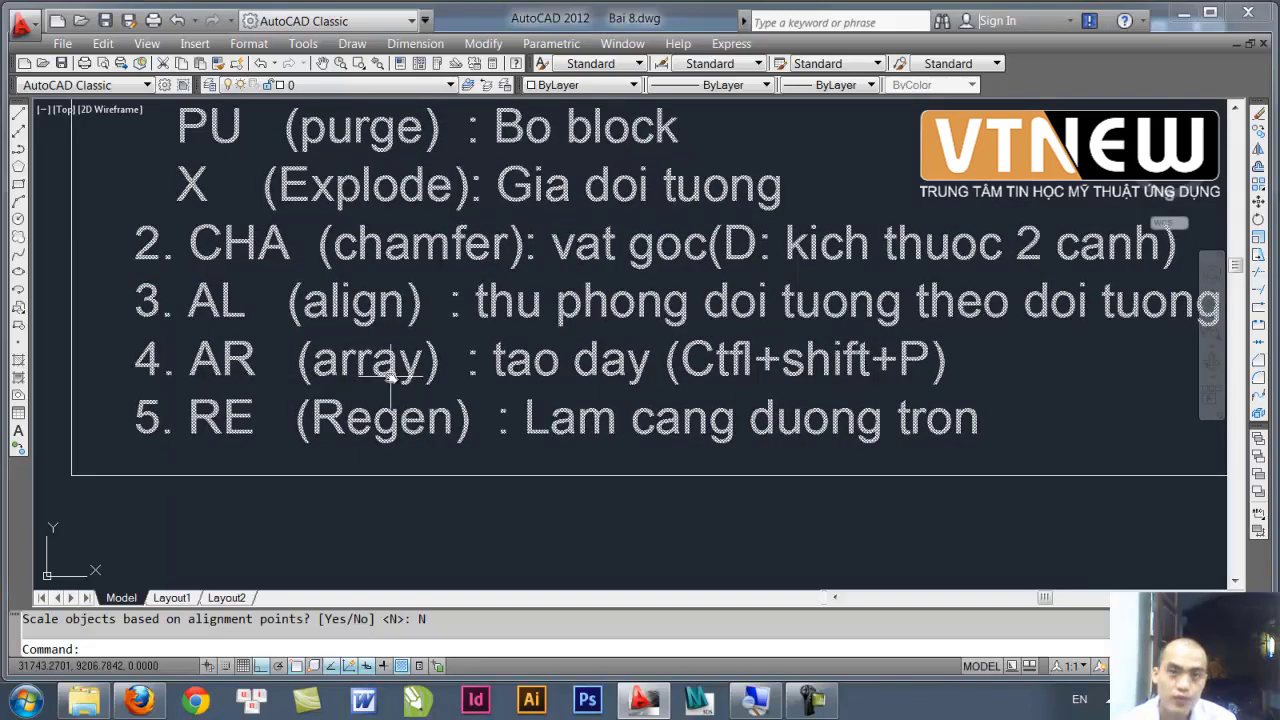
scroll(390, 375, up, 1)
middle_drag(335, 408, 395, 391)
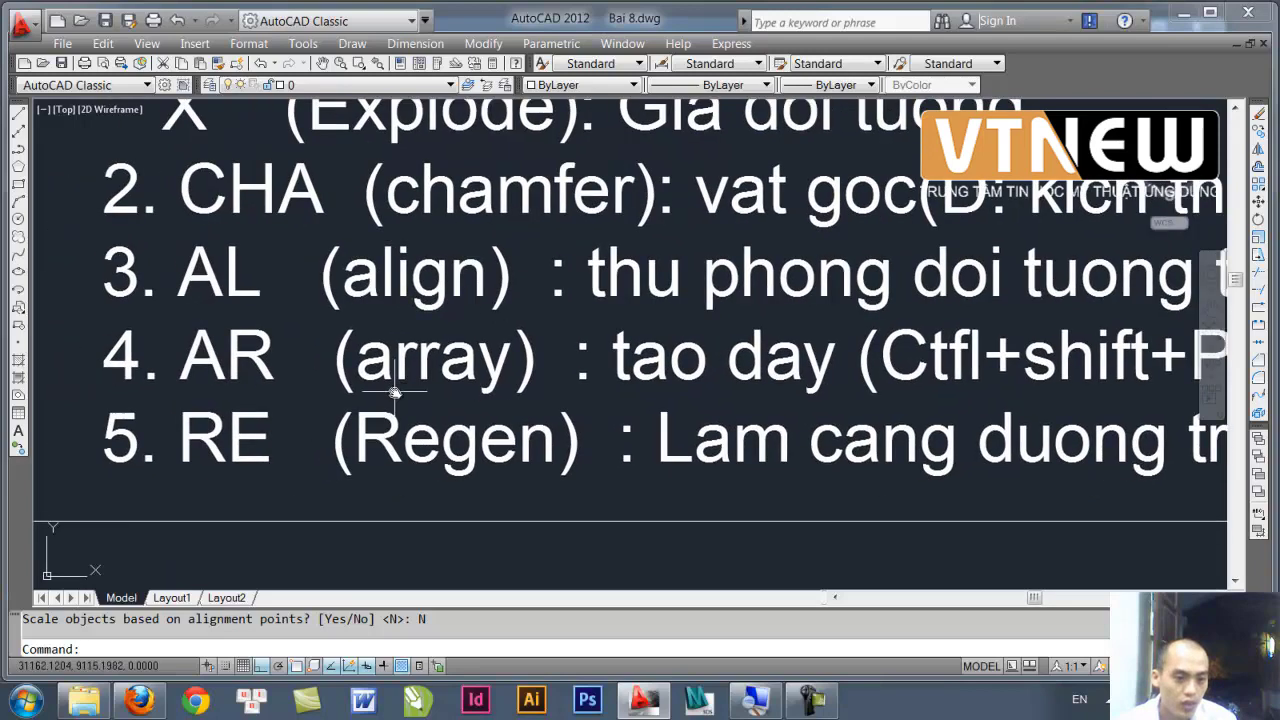
scroll(395, 392, down, 2)
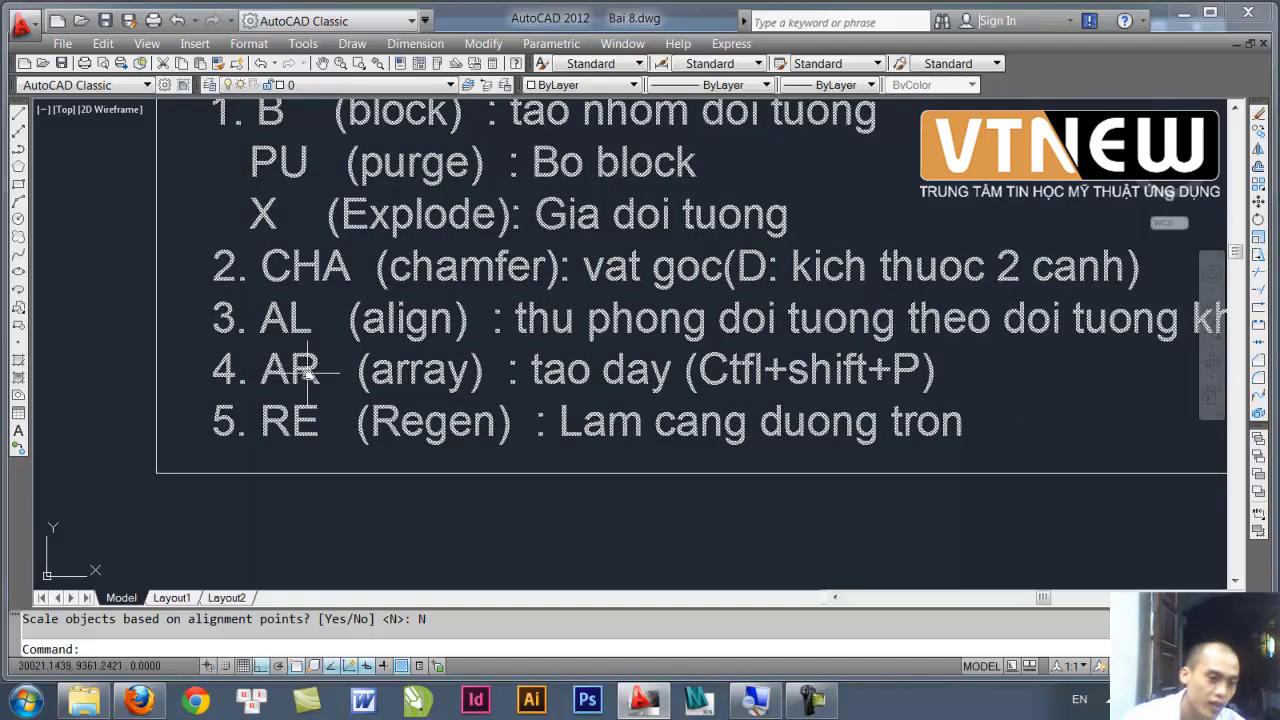
middle_drag(289, 368, 272, 400)
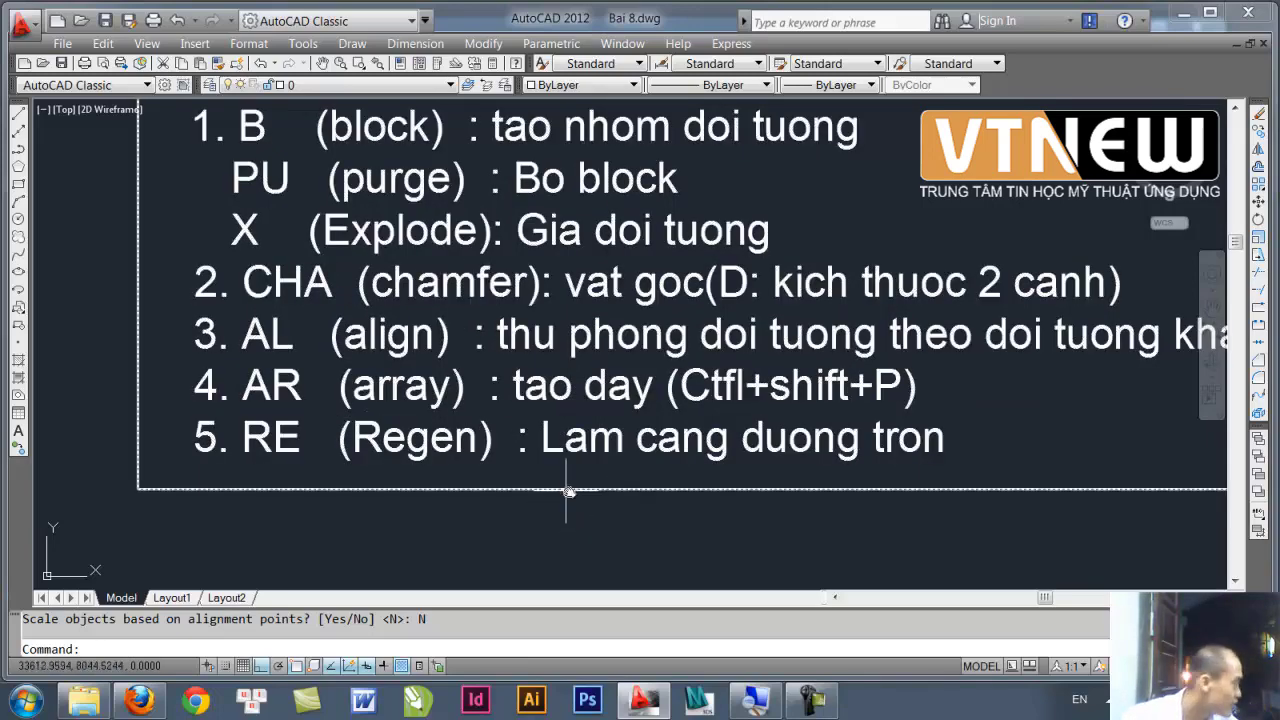
scroll(488, 468, down, 1)
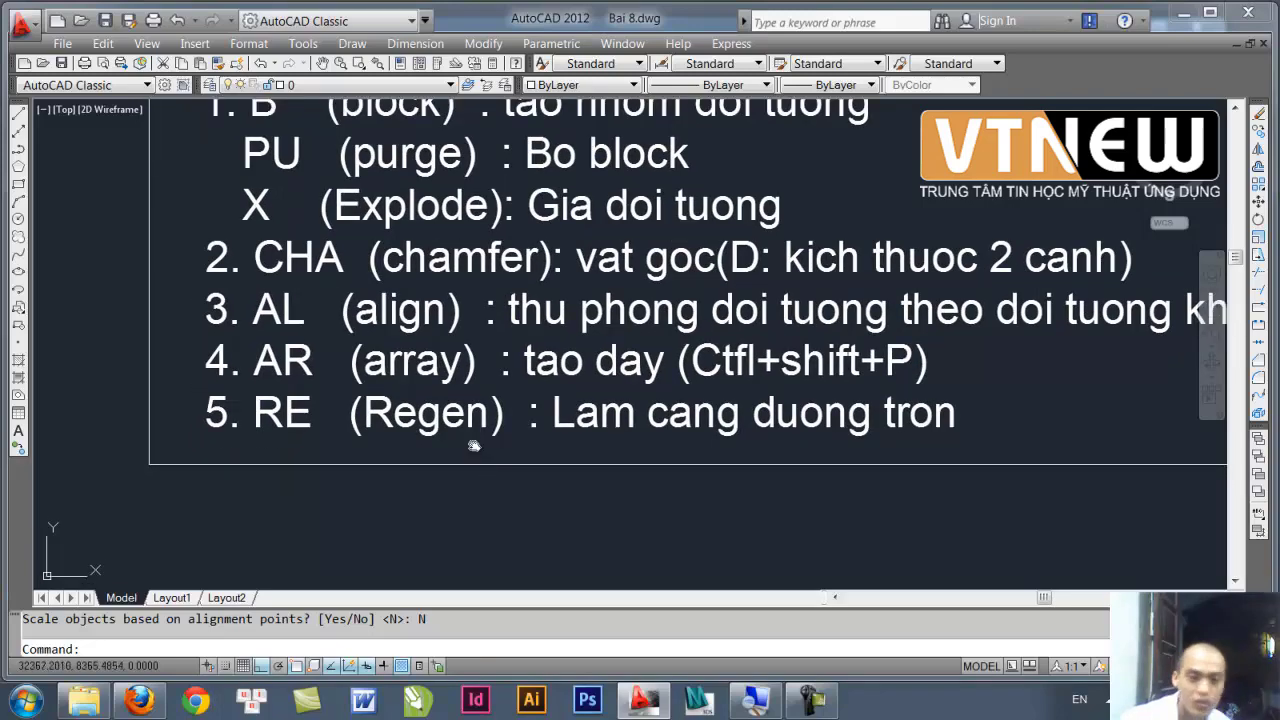
scroll(442, 440, down, 2)
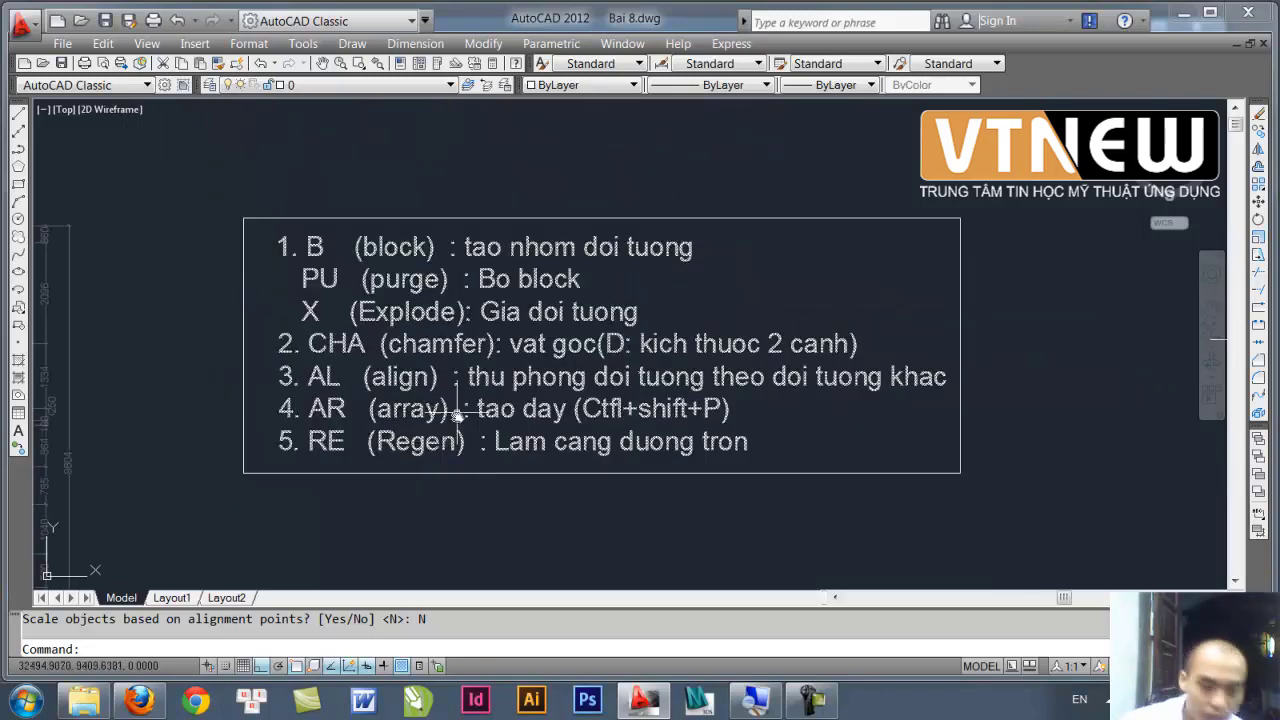
mouse_move(443, 440)
middle_down()
mouse_move(500, 371)
mouse_move(491, 323)
middle_up()
scroll(500, 368, up, 2)
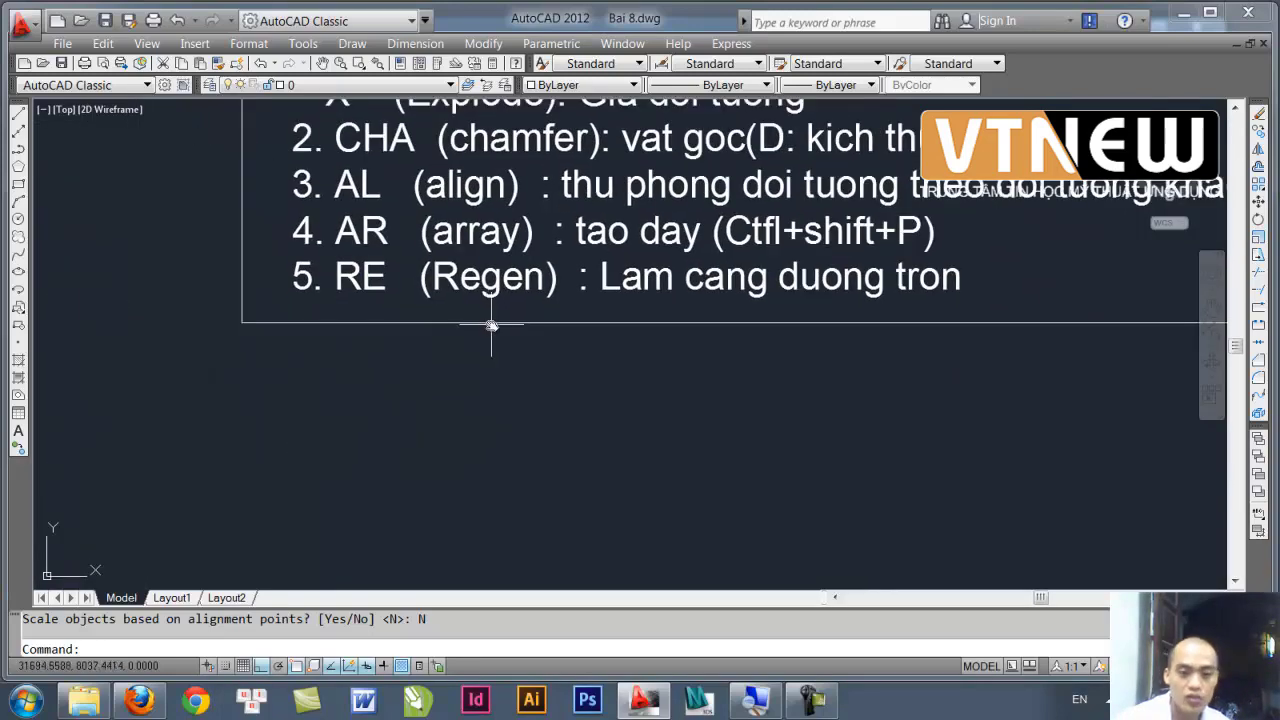
scroll(500, 349, down, 2)
- Draw a small circle with C just below the command list notes
middle_drag(432, 379, 427, 308)
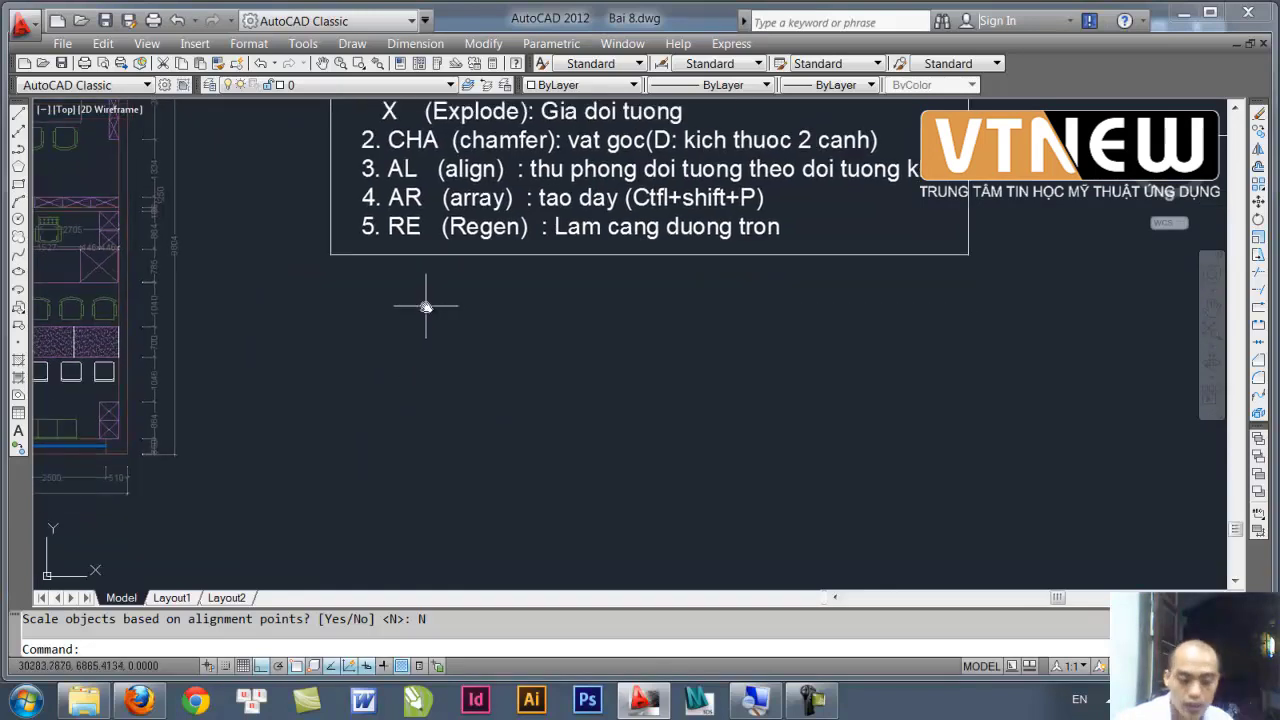
text(c)
key(Return)
click(378, 417)
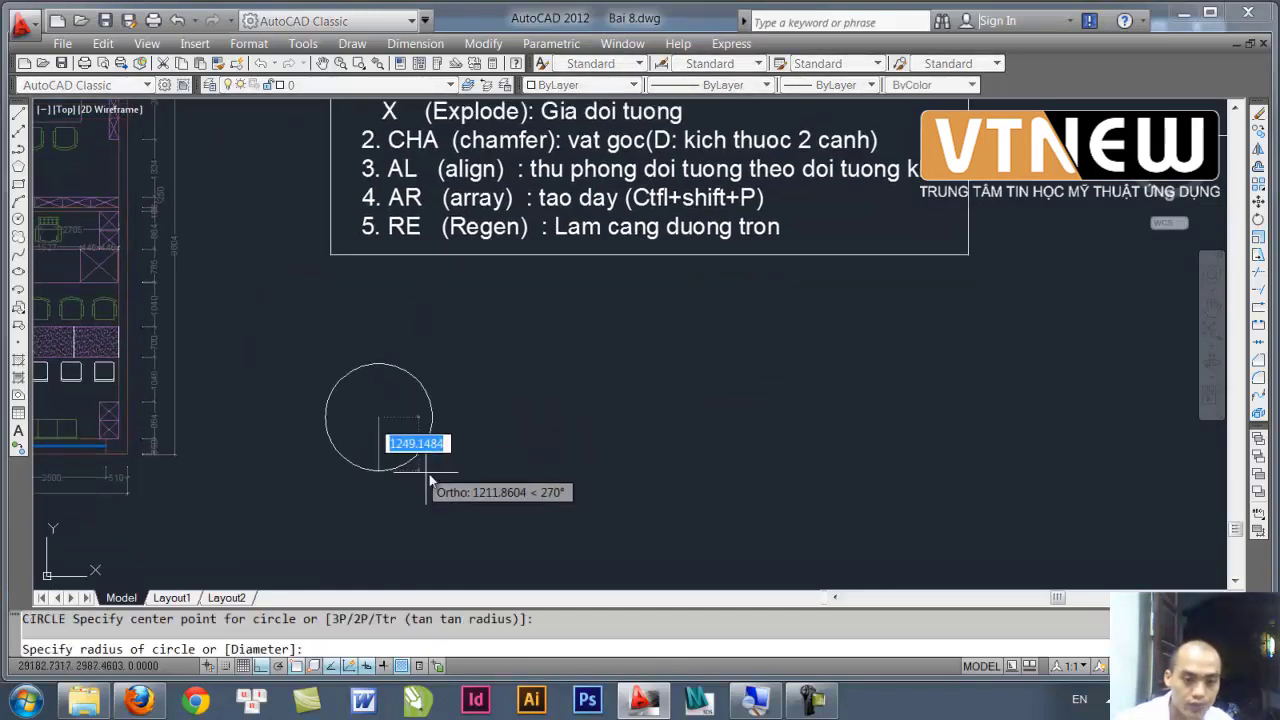
click(396, 436)
mouse_move(474, 309)
middle_down()
mouse_move(448, 367)
mouse_move(550, 307)
mouse_move(532, 358)
middle_up()
scroll(462, 318, up, 2)
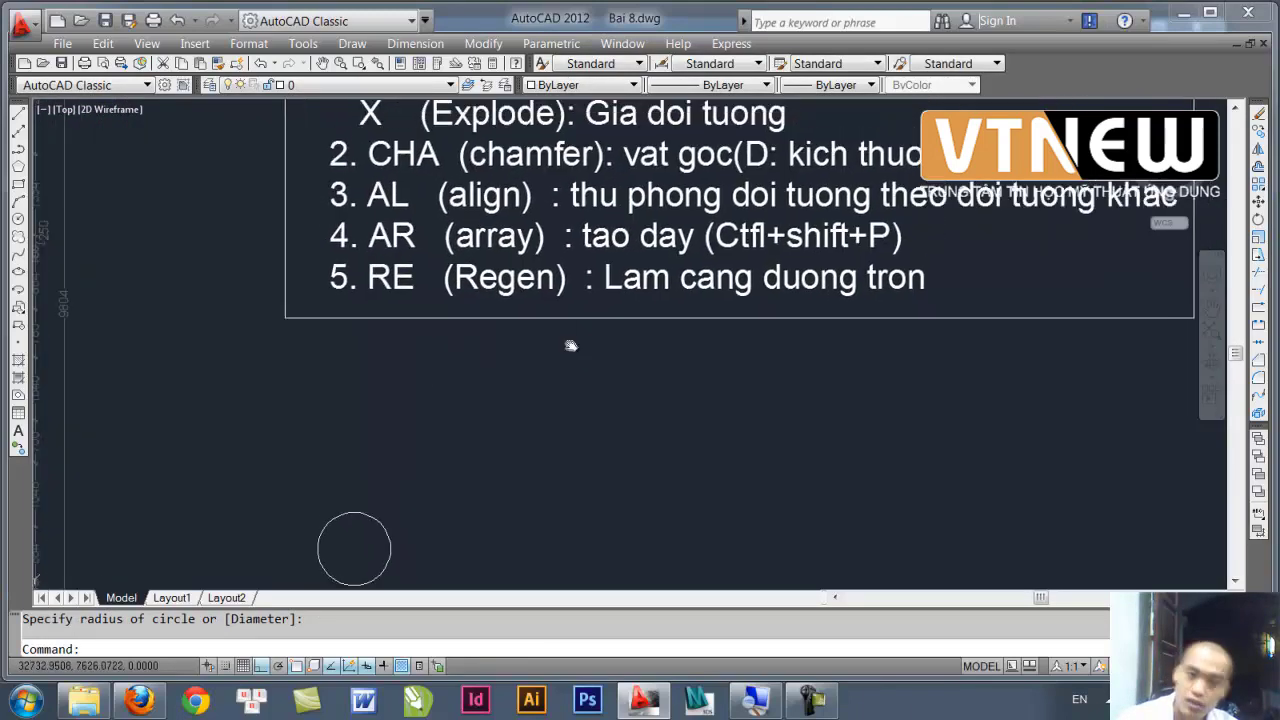
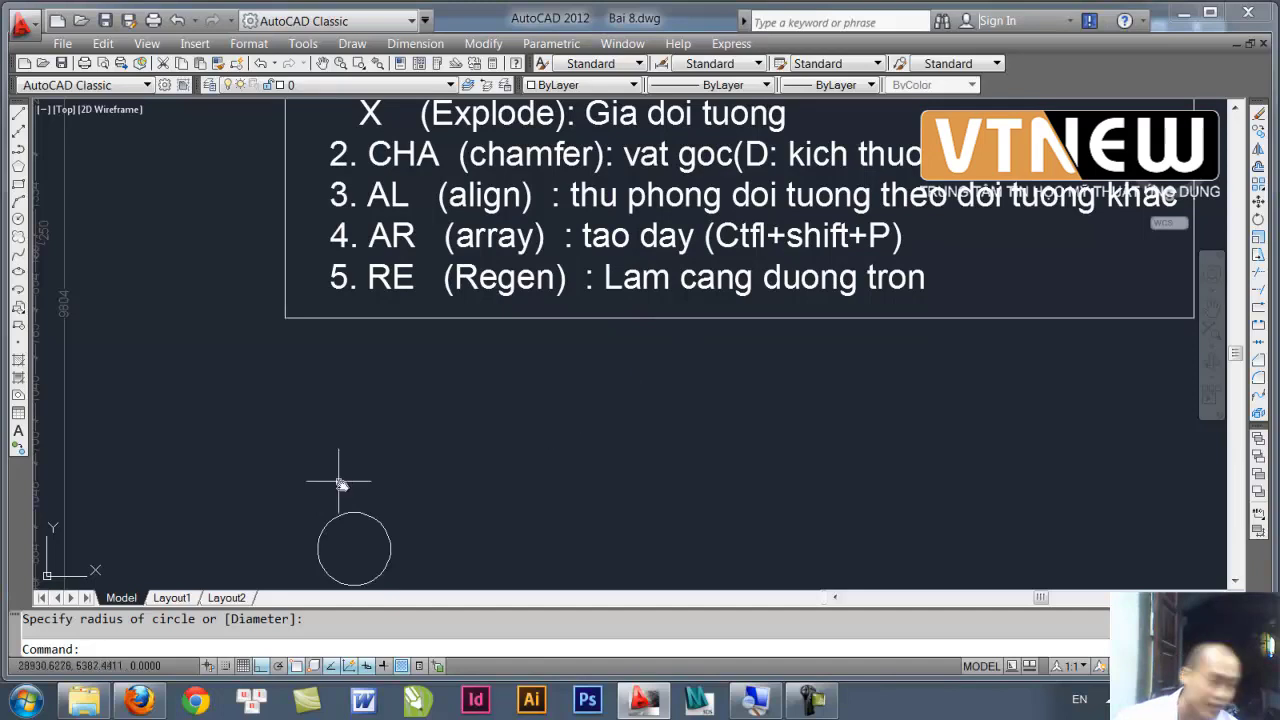
- Centre the view on the circle and select it for a new ARRAY (AR) command
mouse_move(599, 545)
middle_down()
mouse_move(474, 474)
mouse_move(400, 486)
mouse_move(494, 354)
mouse_move(577, 271)
middle_up()
scroll(590, 245, up, 3)
scroll(596, 230, up, 1)
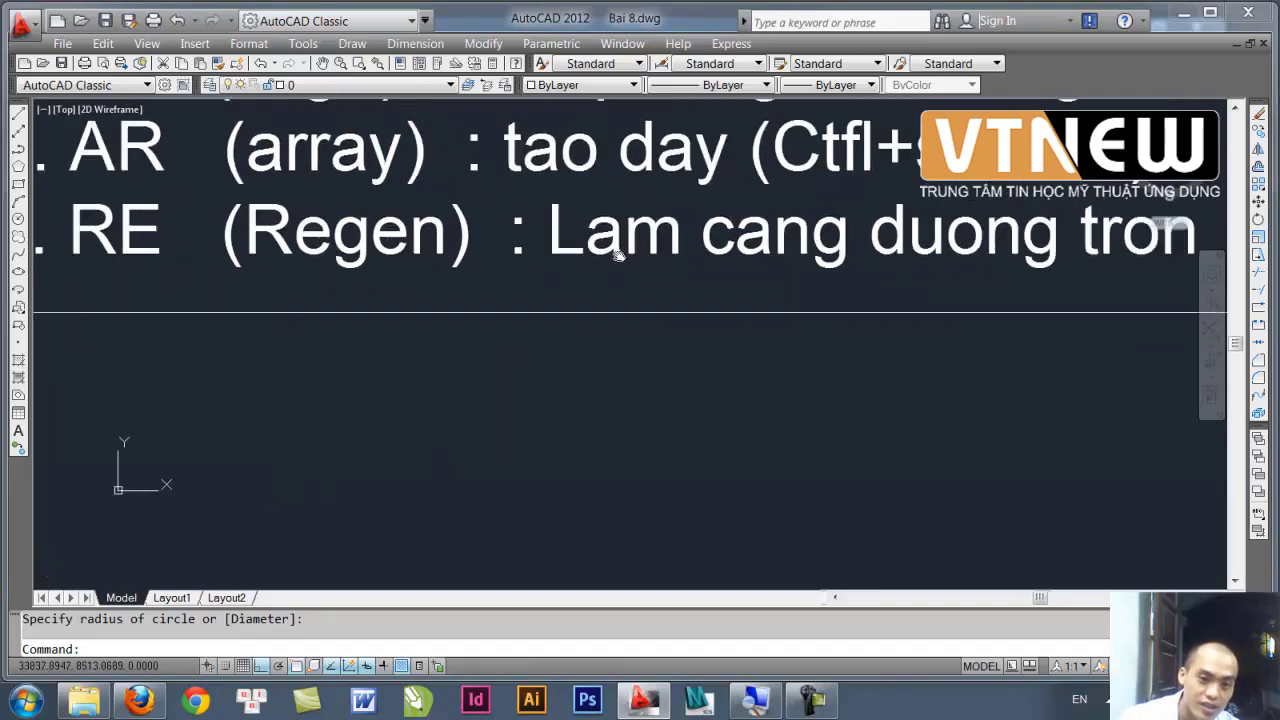
scroll(608, 257, down, 1)
scroll(589, 286, down, 1)
middle_drag(489, 432, 494, 335)
mouse_move(391, 423)
middle_down()
mouse_move(385, 377)
mouse_move(326, 420)
mouse_move(340, 410)
middle_up()
scroll(340, 400, up, 1)
scroll(326, 390, down, 1)
scroll(349, 420, down, 1)
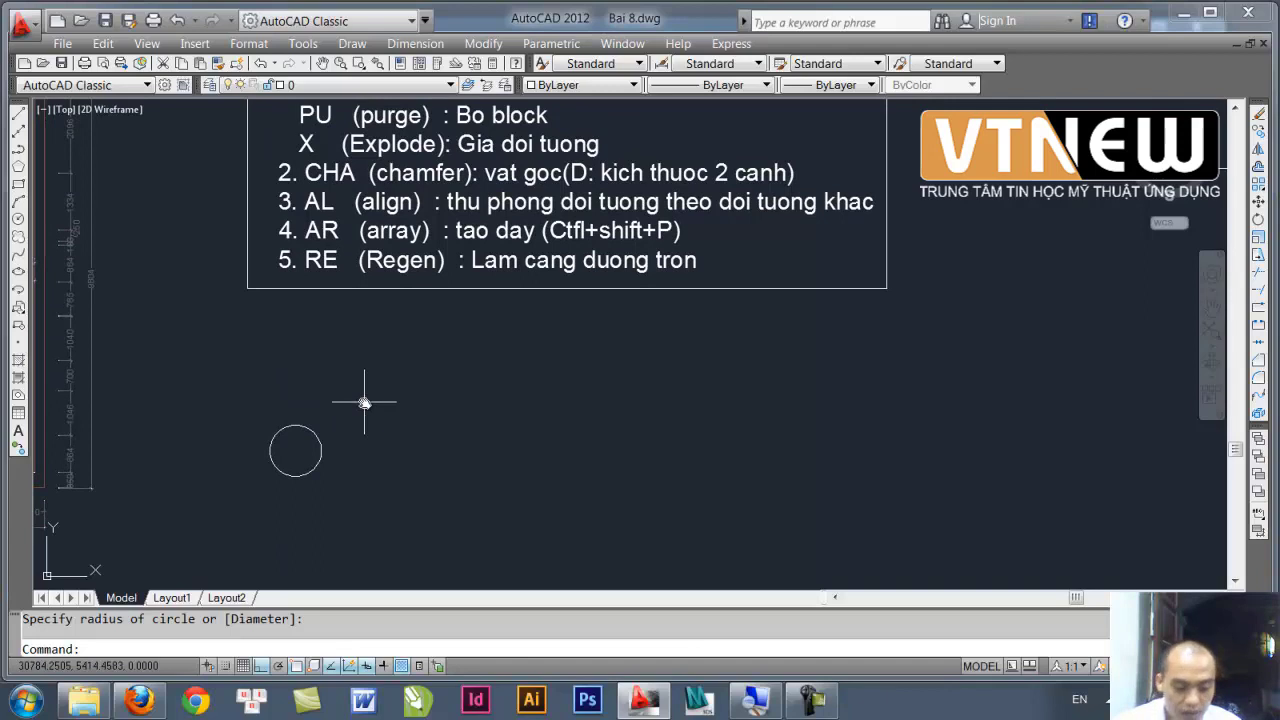
text(AR)
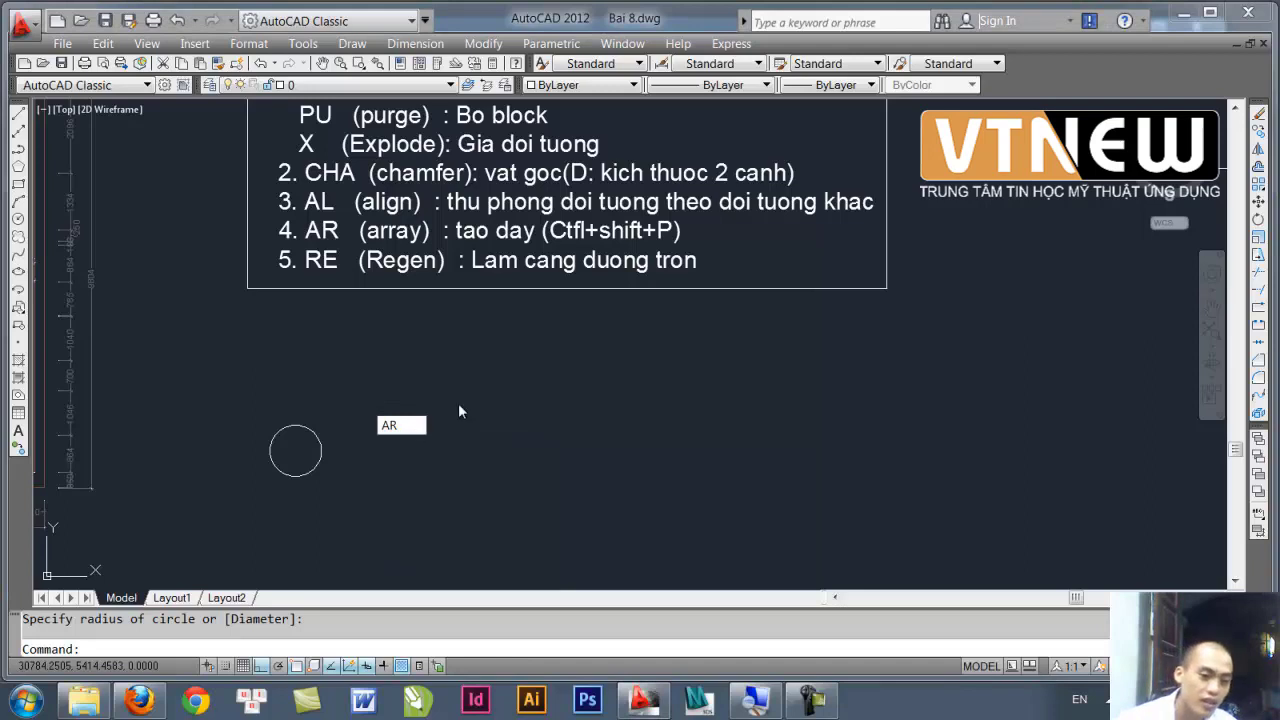
key(Return)
text(AR)
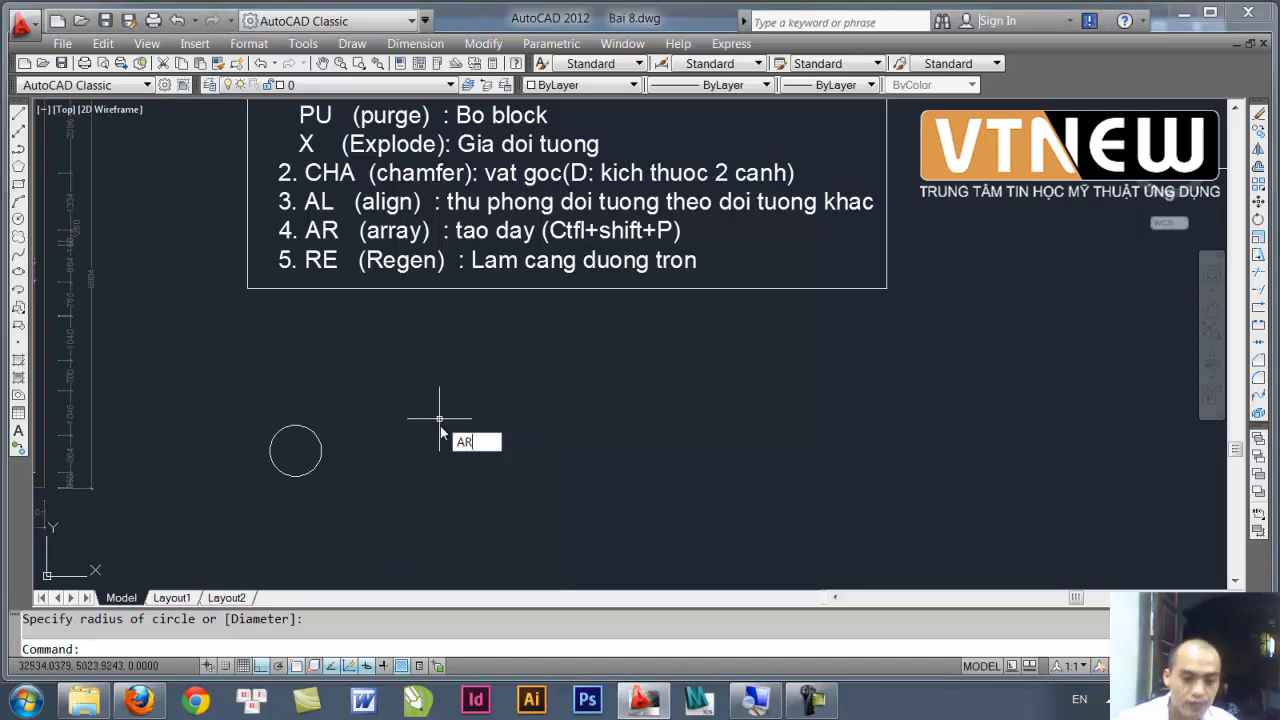
key(Return)
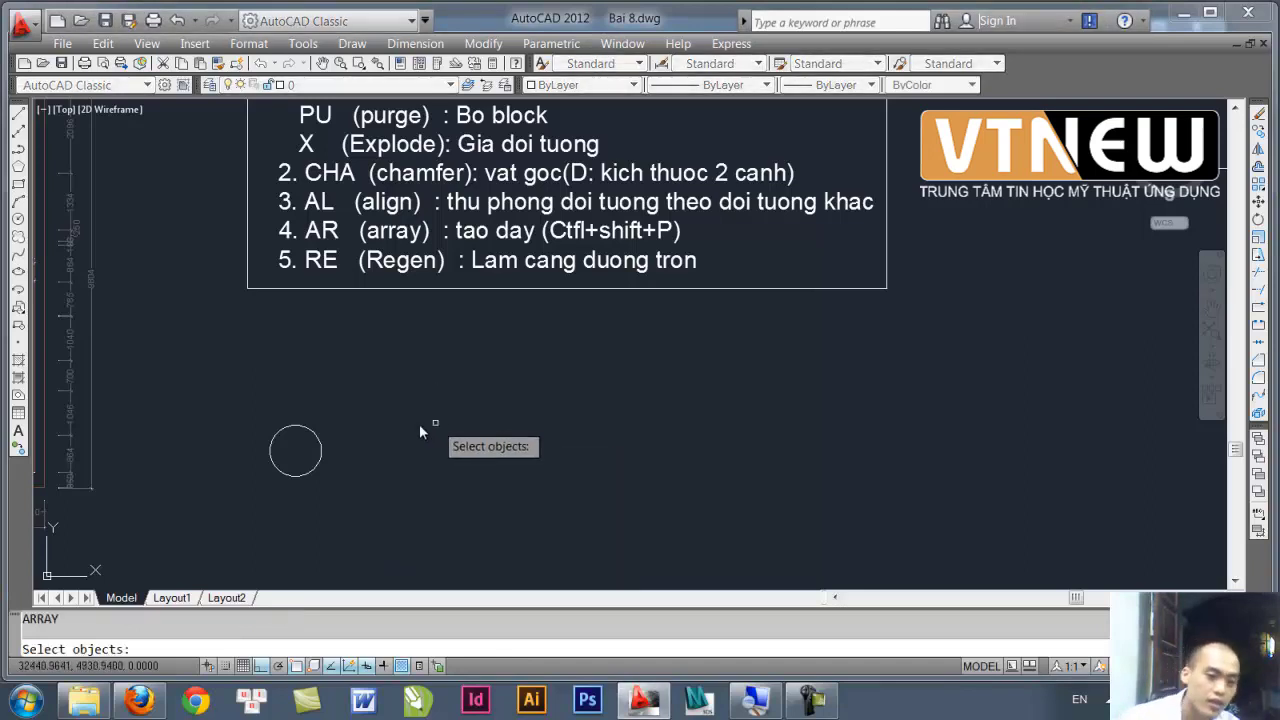
click(322, 455)
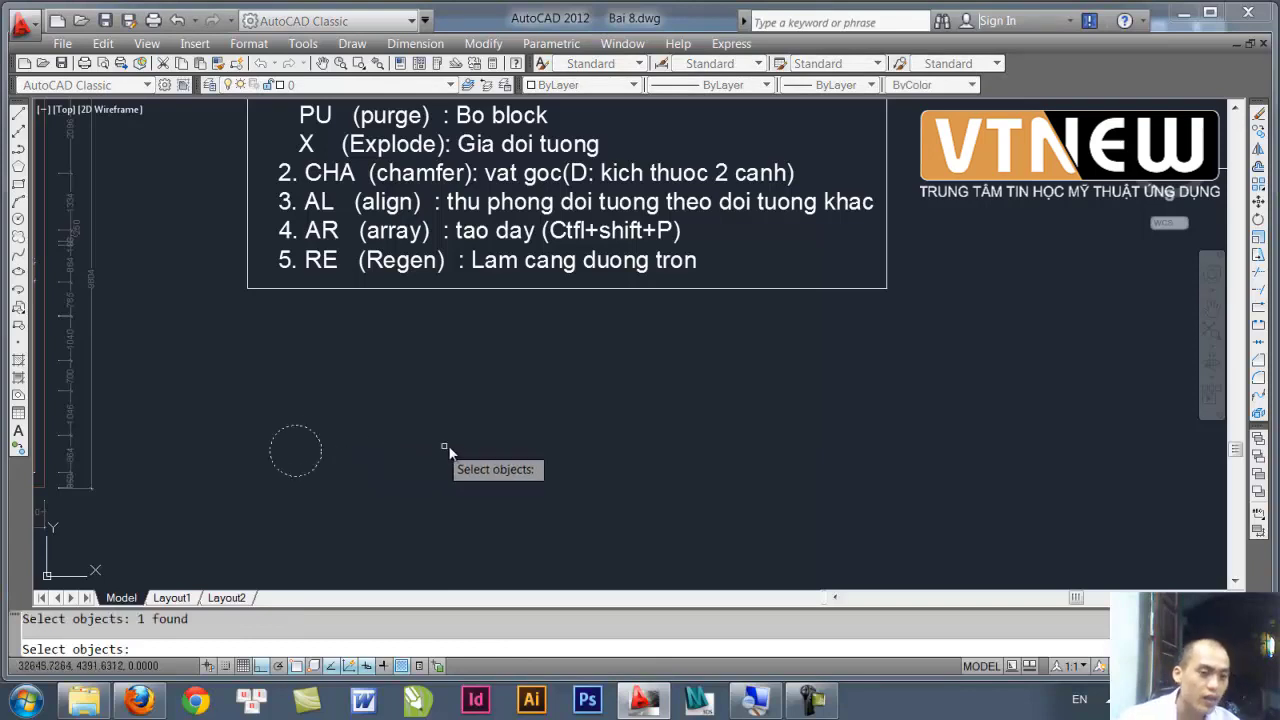
key(Return)
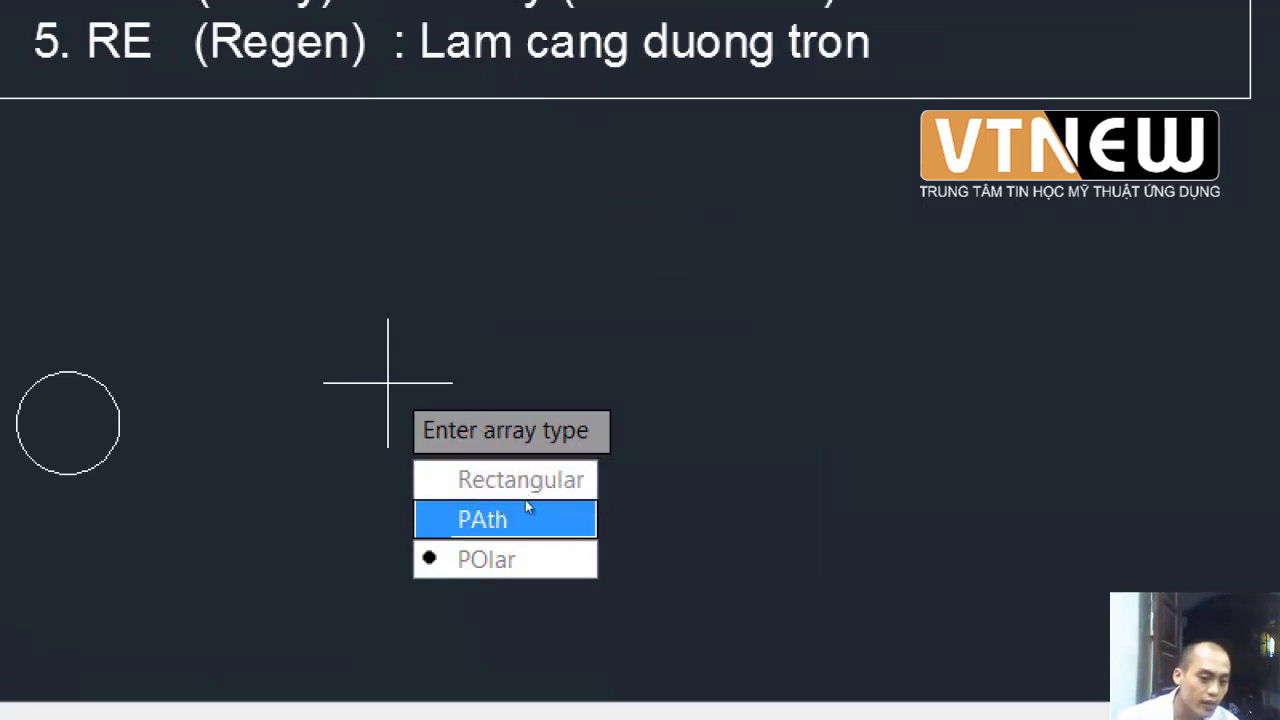
- Make it a rectangular array of 7 columns by 3 rows with the default 1791.5475 row spacing
key(Down)
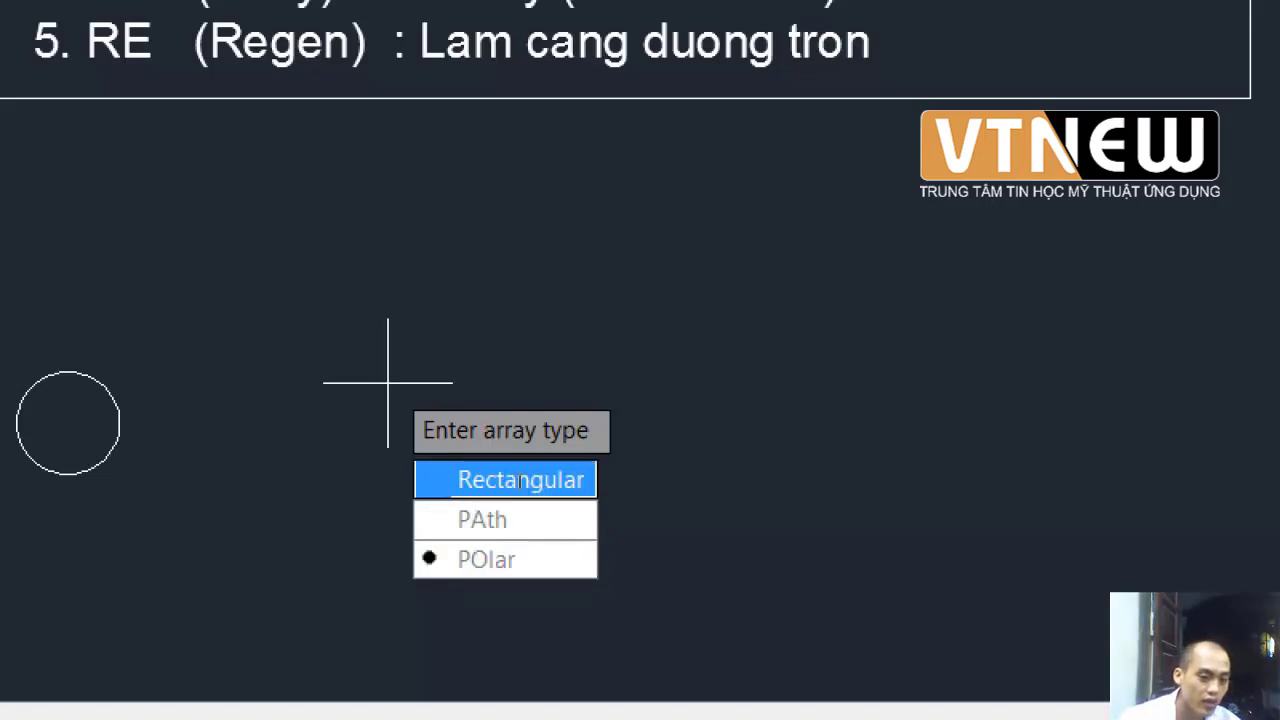
click(520, 480)
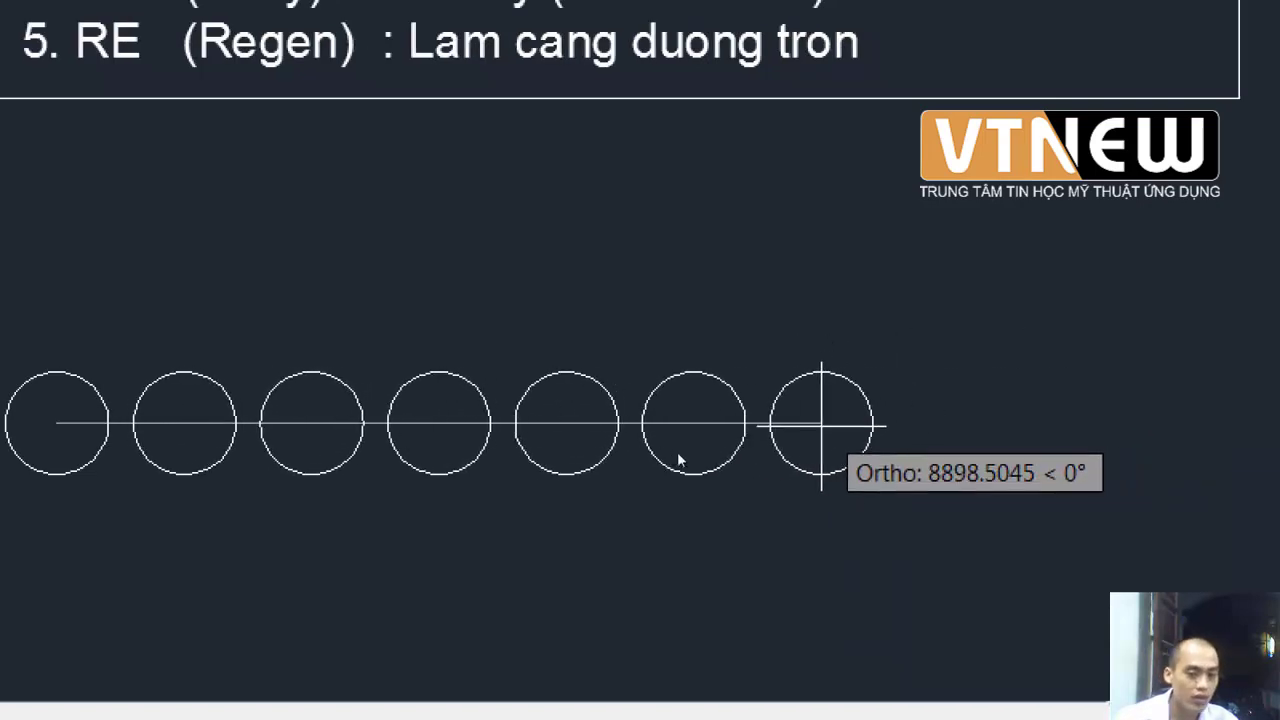
click(821, 425)
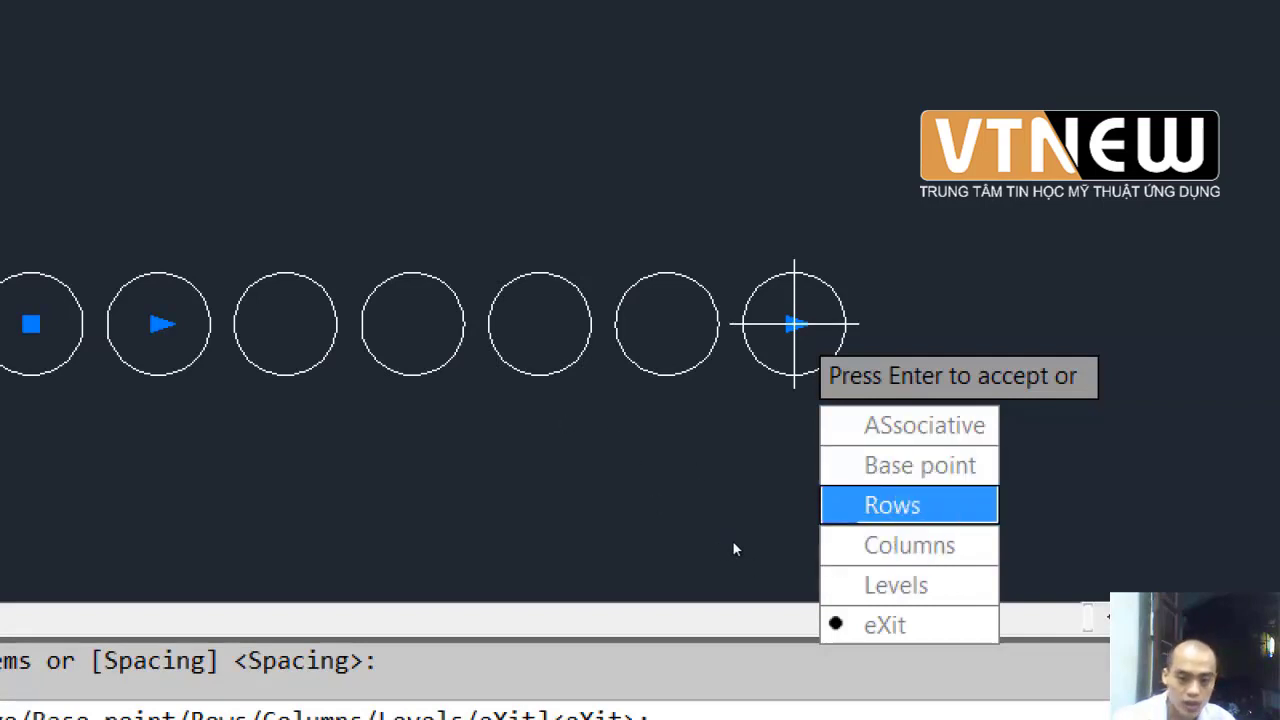
key(Return)
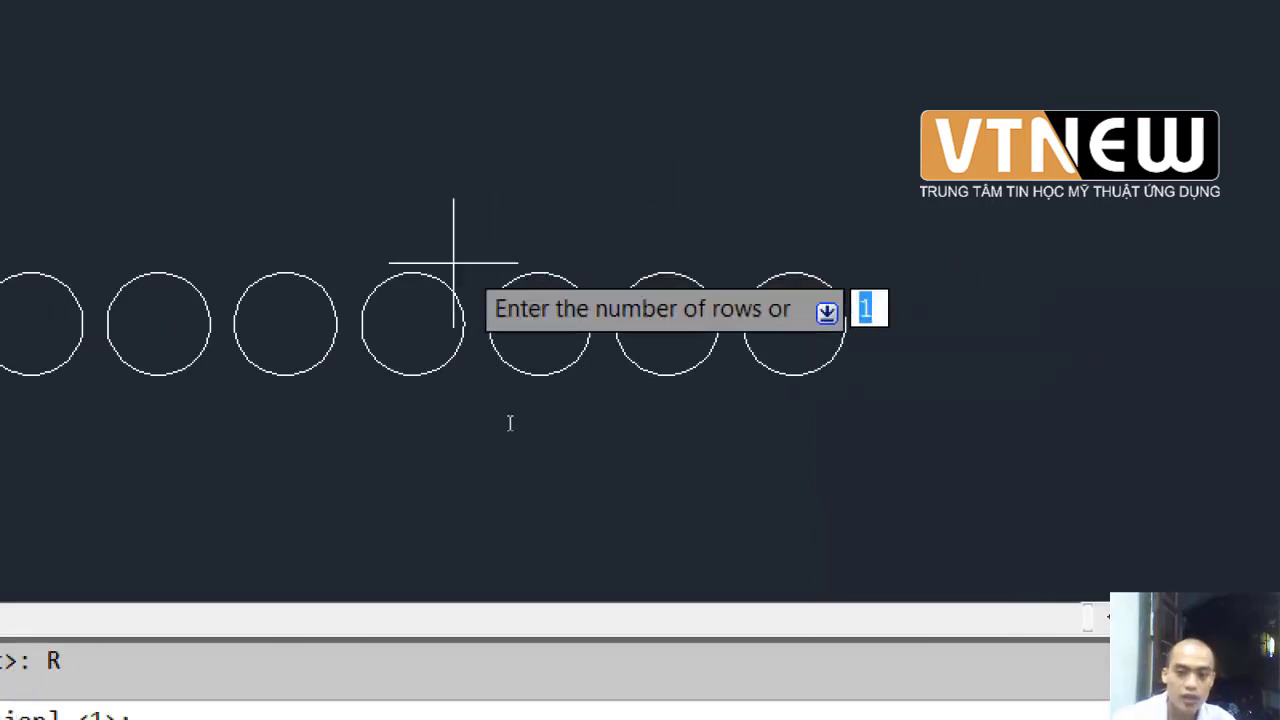
text(3)
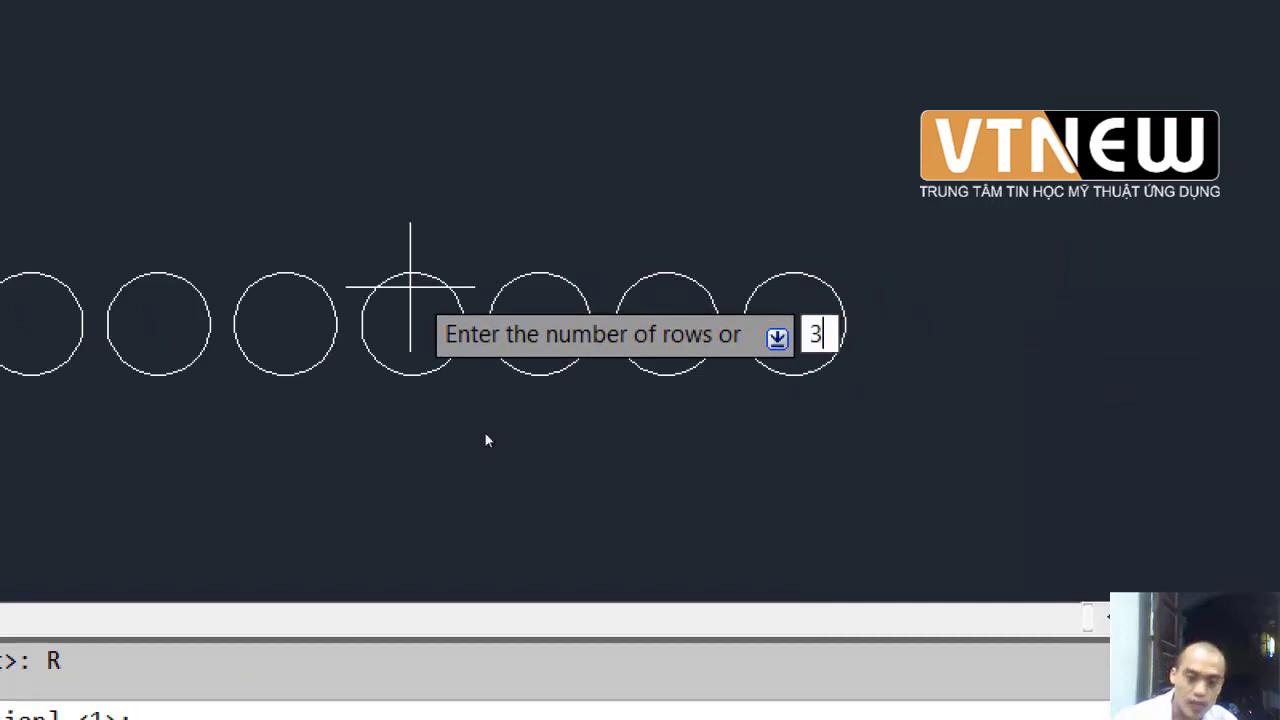
key(Return)
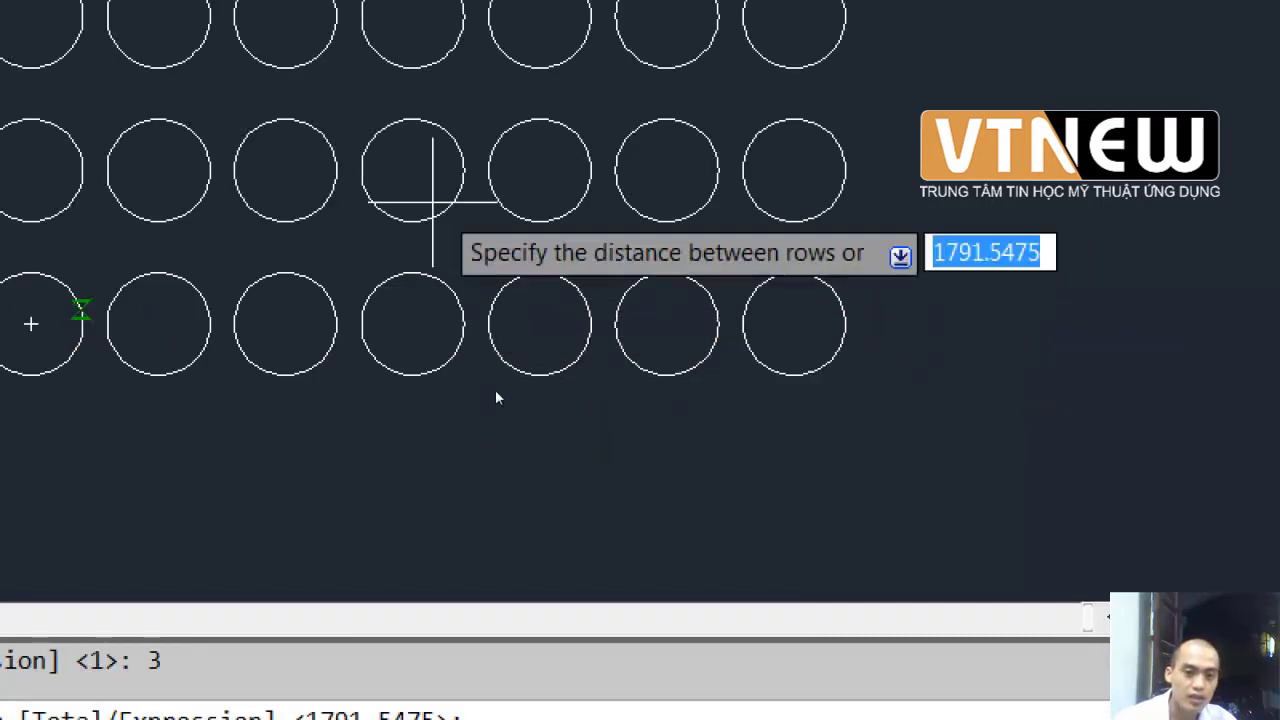
key(Return)
click(603, 509)
click(583, 477)
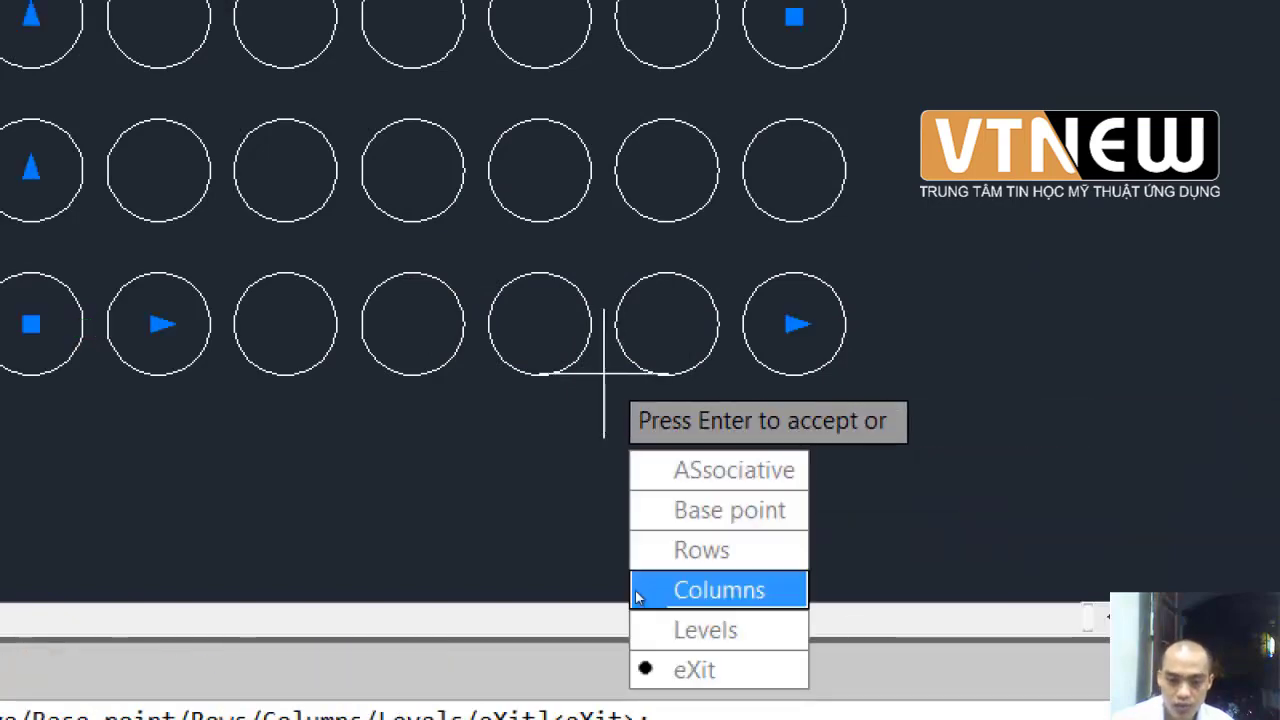
key(Return)
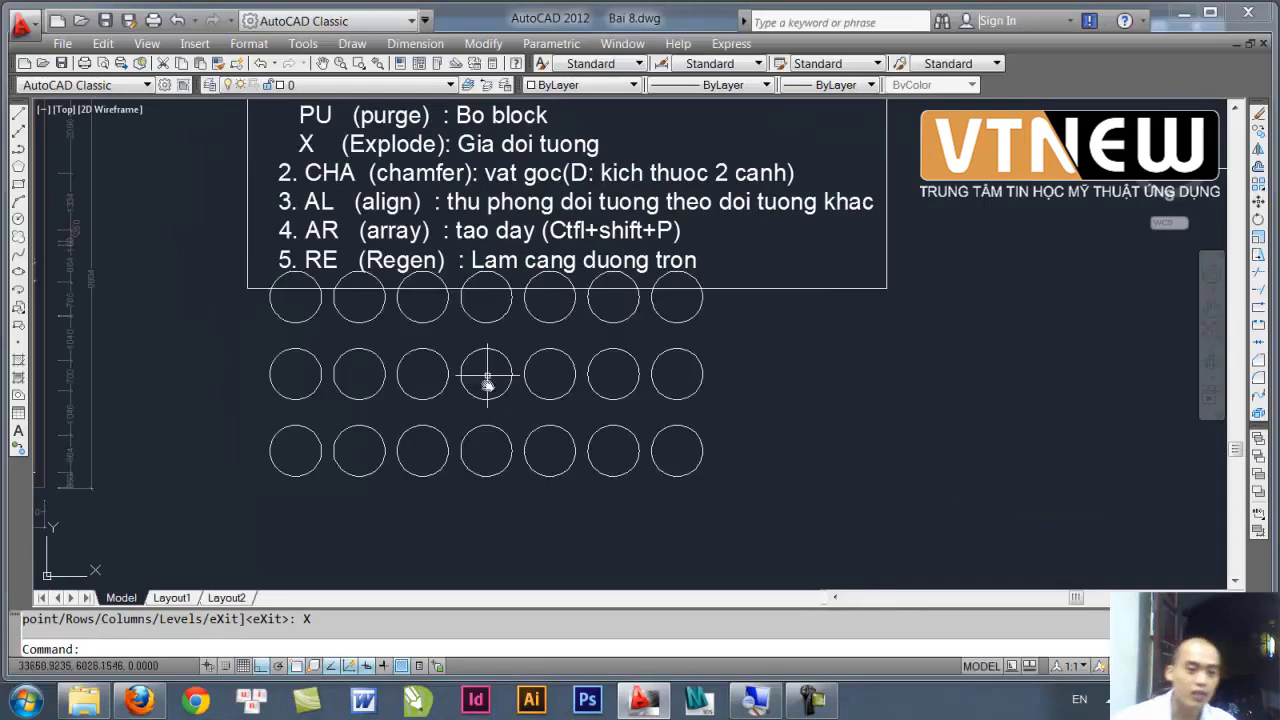
- Select the circle array and cancel the accidental grip move
middle_drag(486, 371, 486, 420)
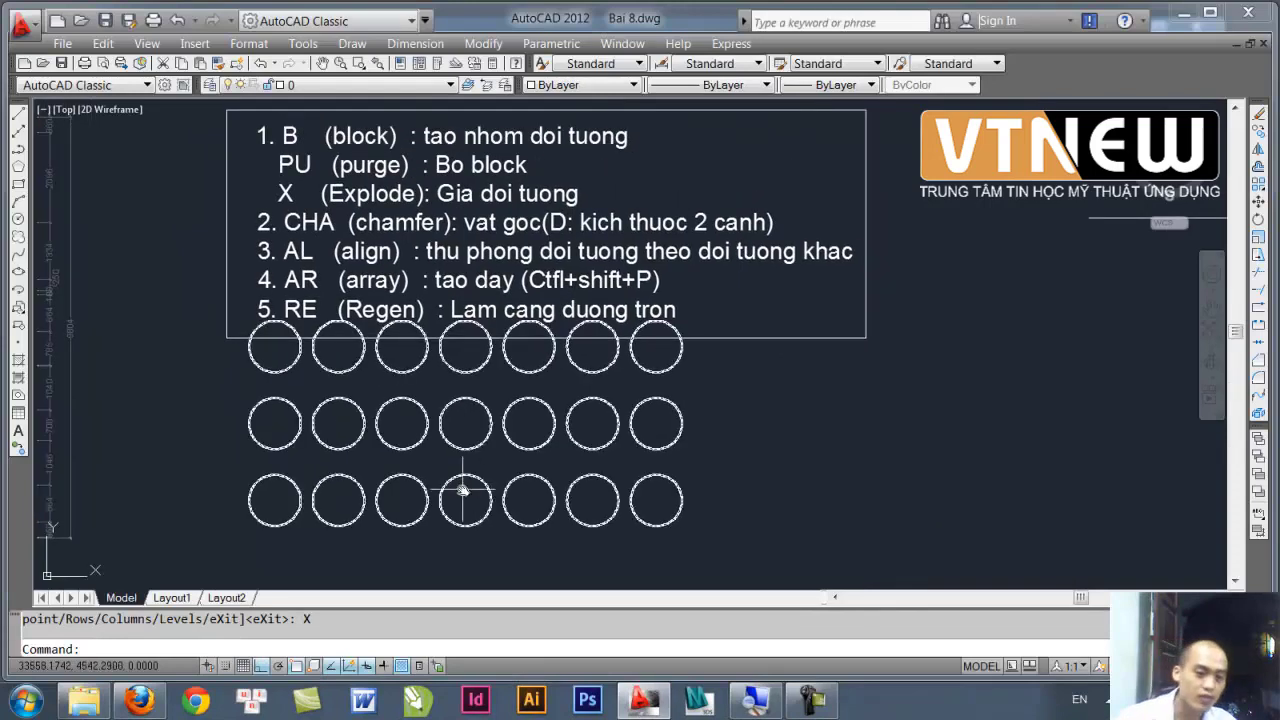
middle_drag(457, 491, 531, 357)
click(437, 425)
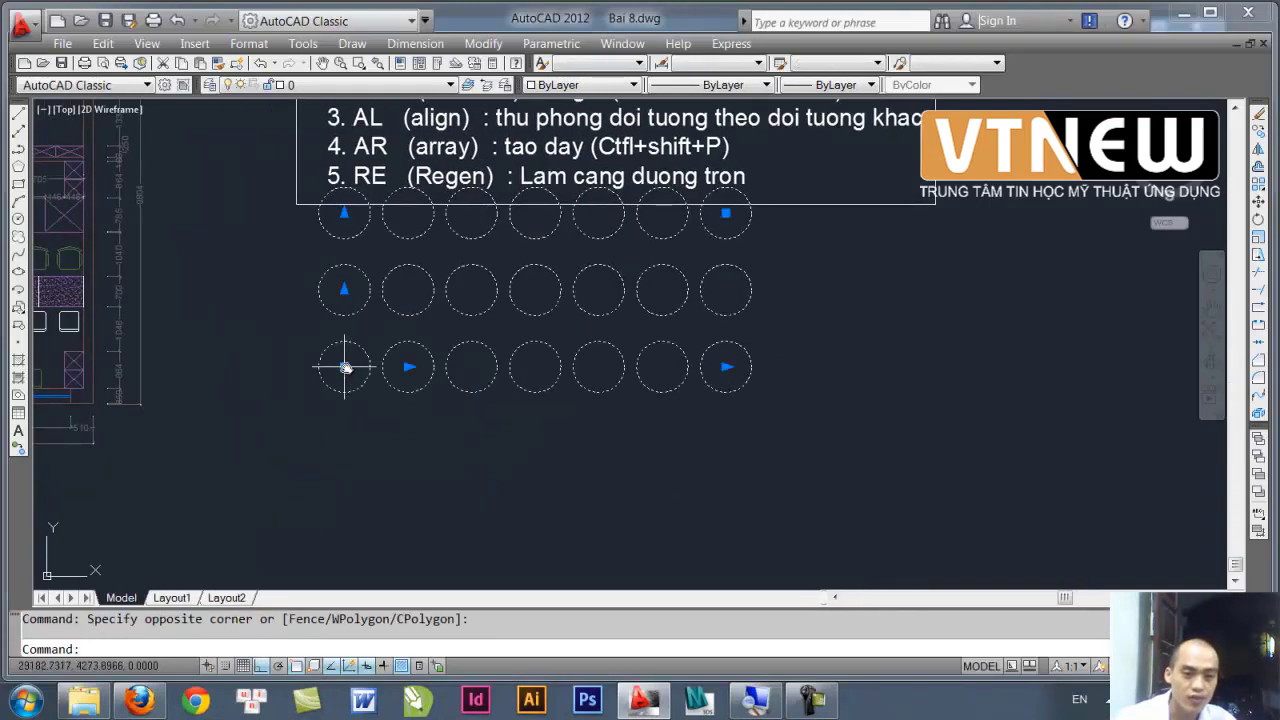
click(345, 368)
scroll(381, 335, up, 2)
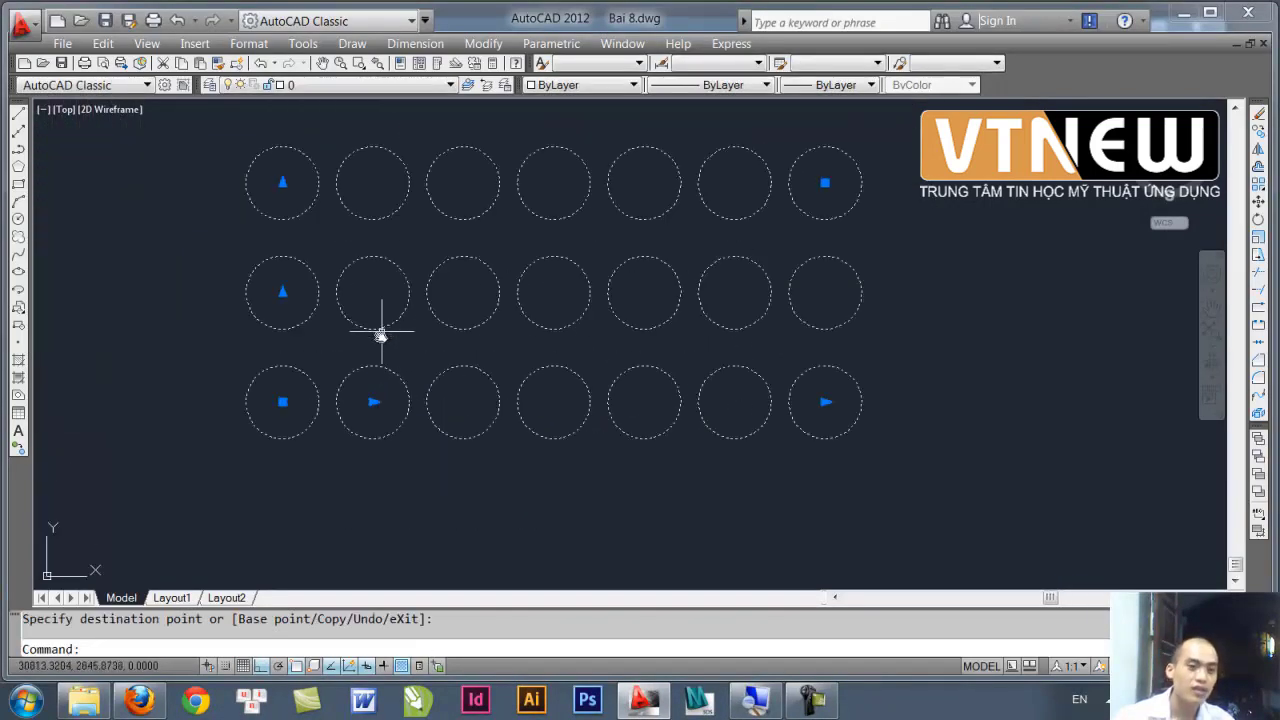
middle_drag(381, 335, 391, 321)
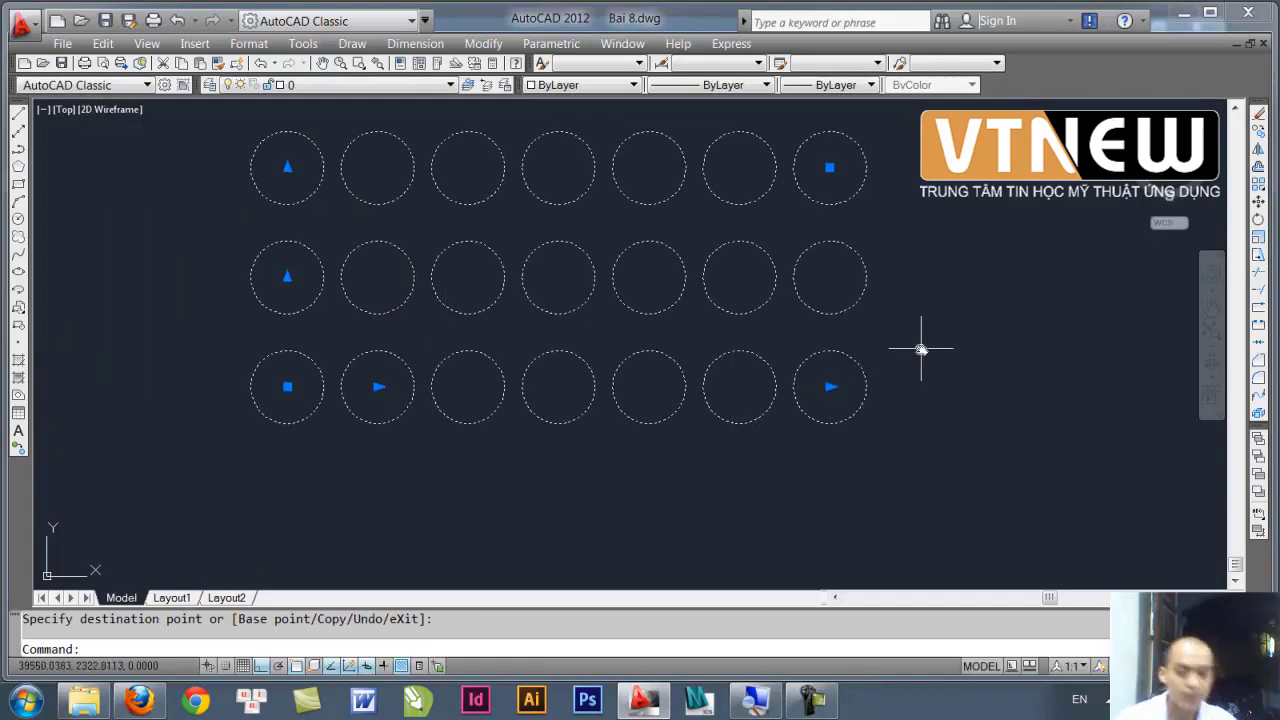
key(Escape)
- Reselect the array and undo back to the single original circle
middle_drag(773, 370, 698, 392)
middle_drag(640, 340, 609, 401)
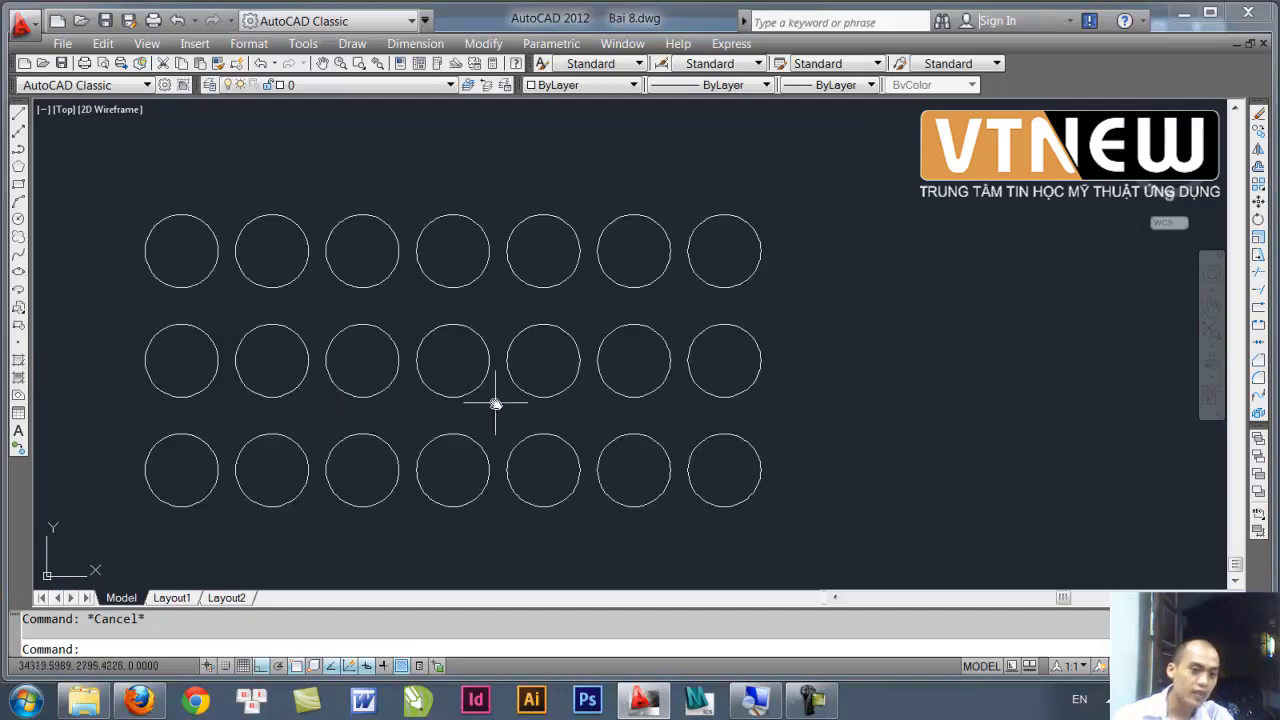
mouse_move(495, 403)
middle_down()
mouse_move(514, 371)
mouse_move(461, 390)
middle_up()
scroll(514, 371, down, 2)
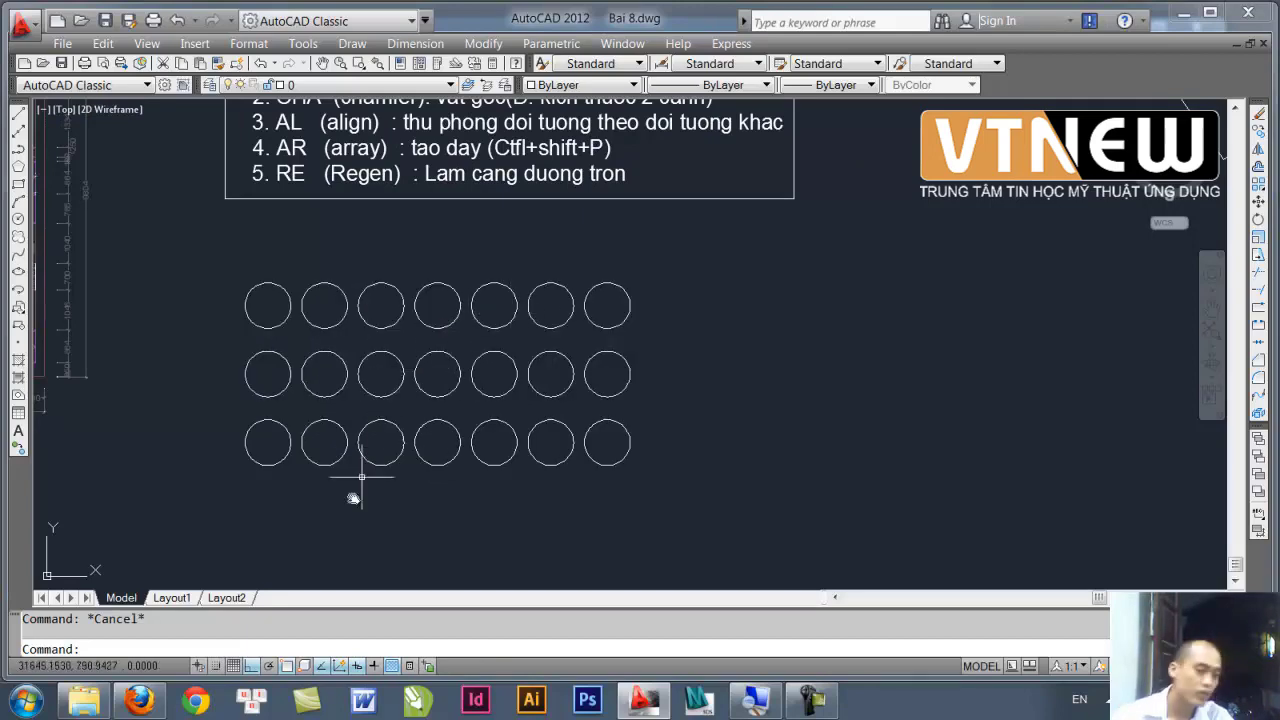
click(325, 507)
click(255, 447)
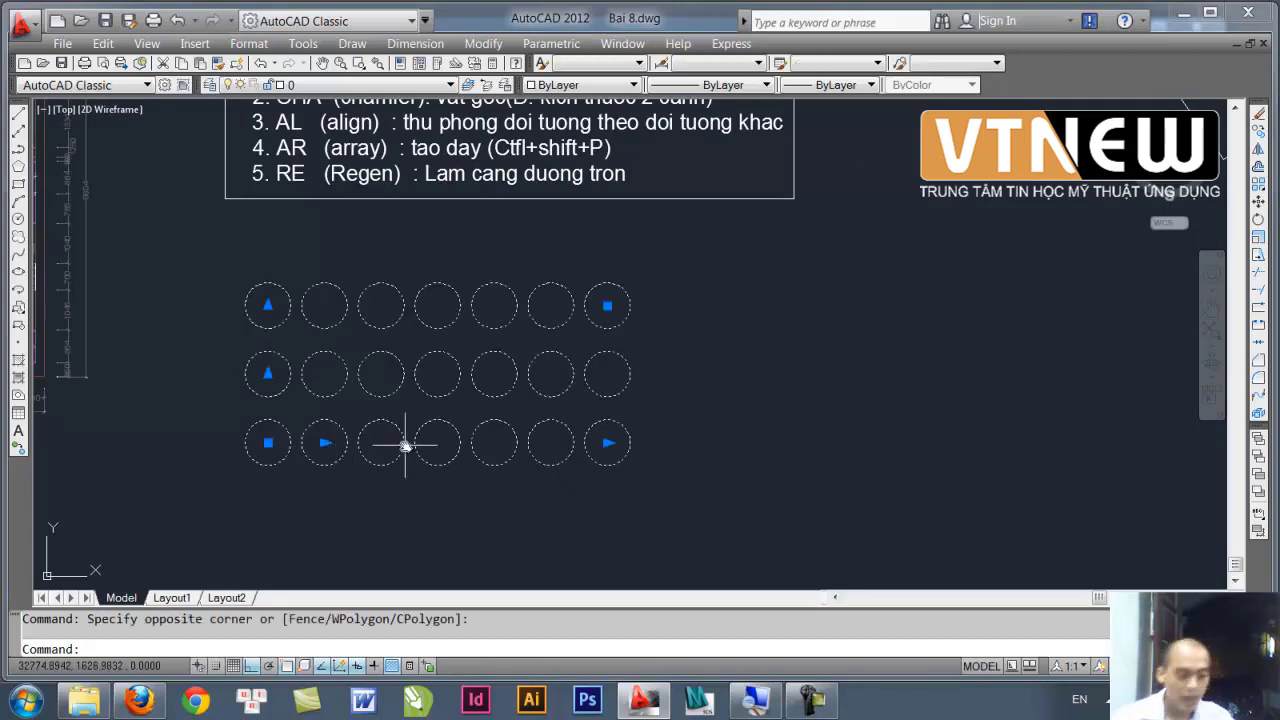
key(ctrl+z)
key(ctrl+z)
key(ctrl+z)
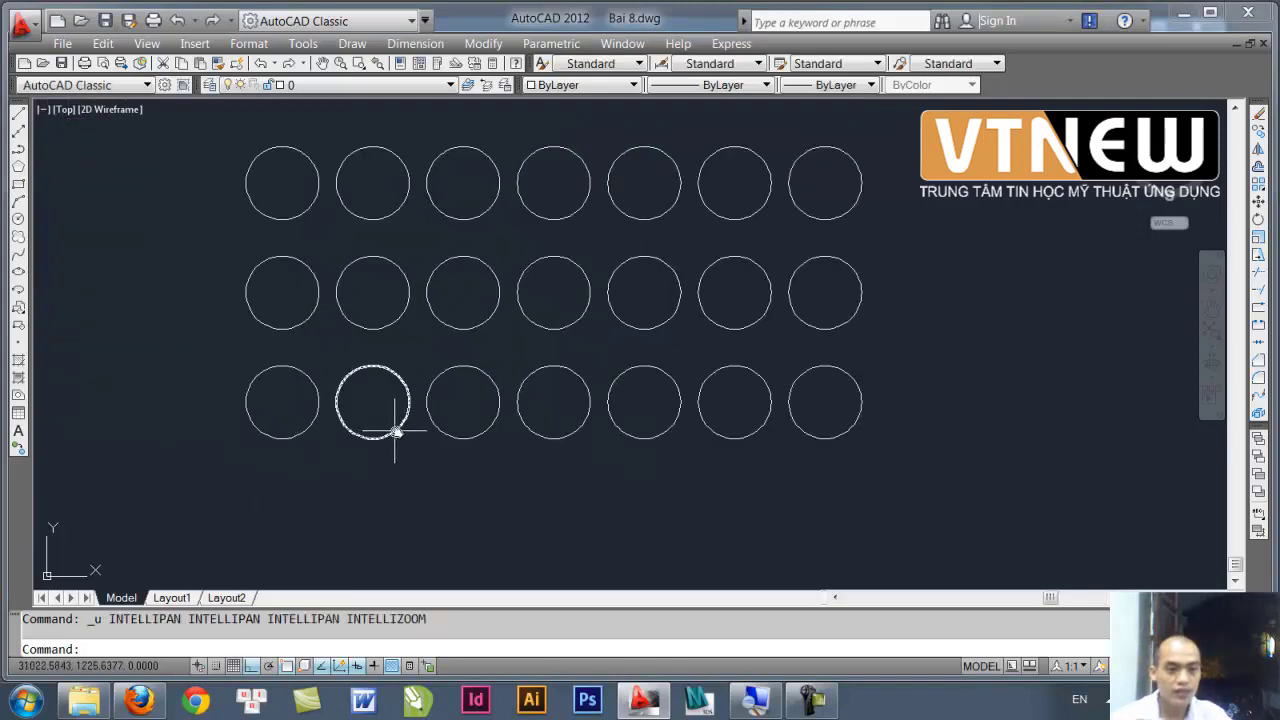
key(ctrl+z)
key(ctrl+z)
key(ctrl+z)
key(ctrl+z)
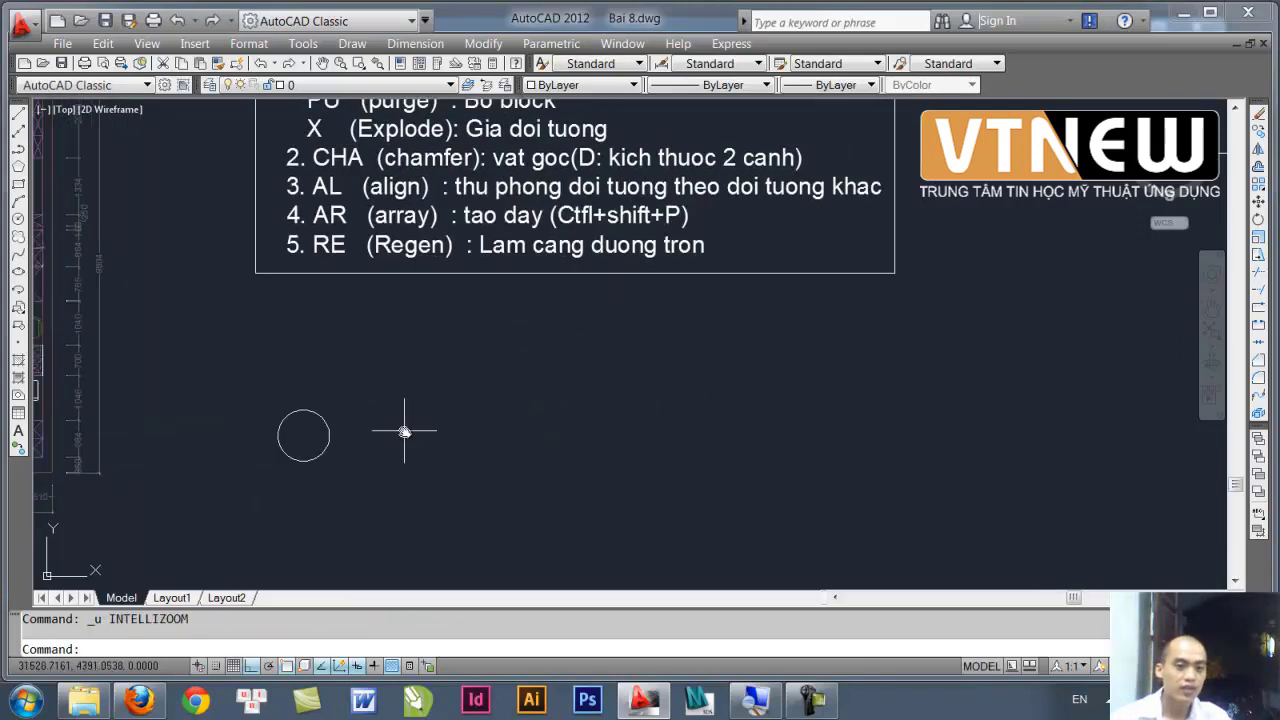
- Select the circle for a new rectangular array with AR
middle_drag(366, 451, 383, 417)
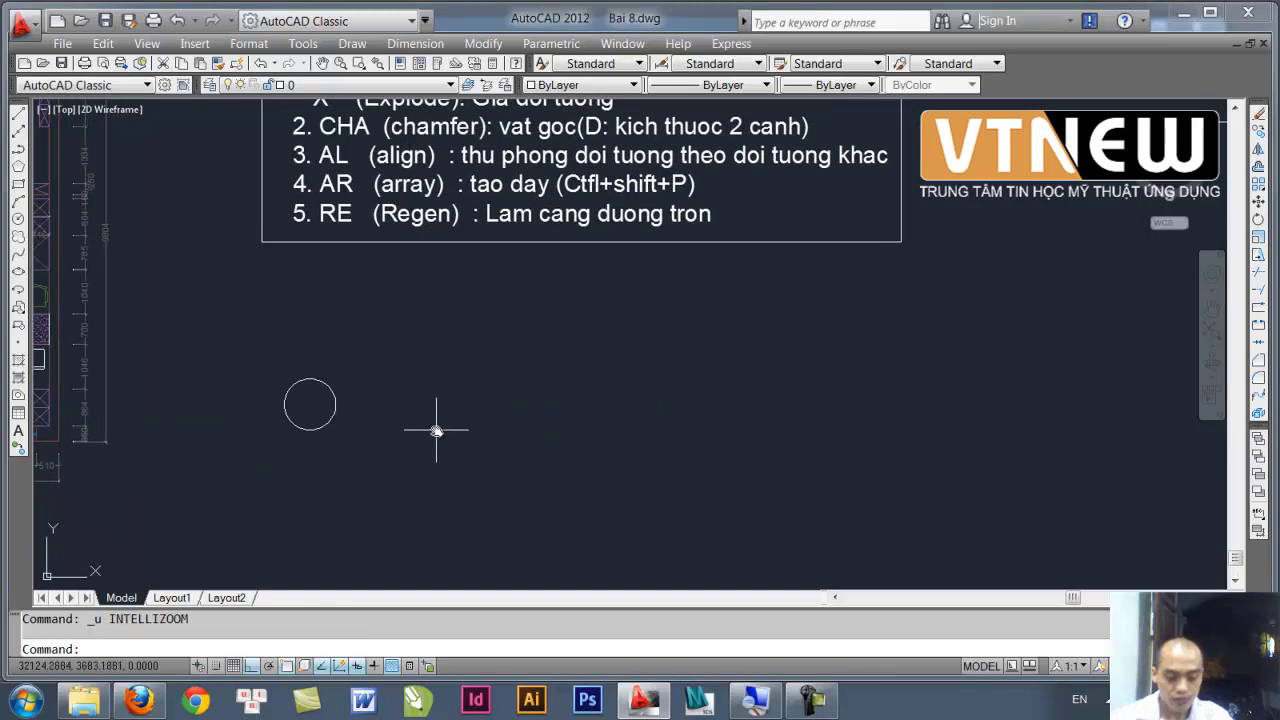
text(AR)
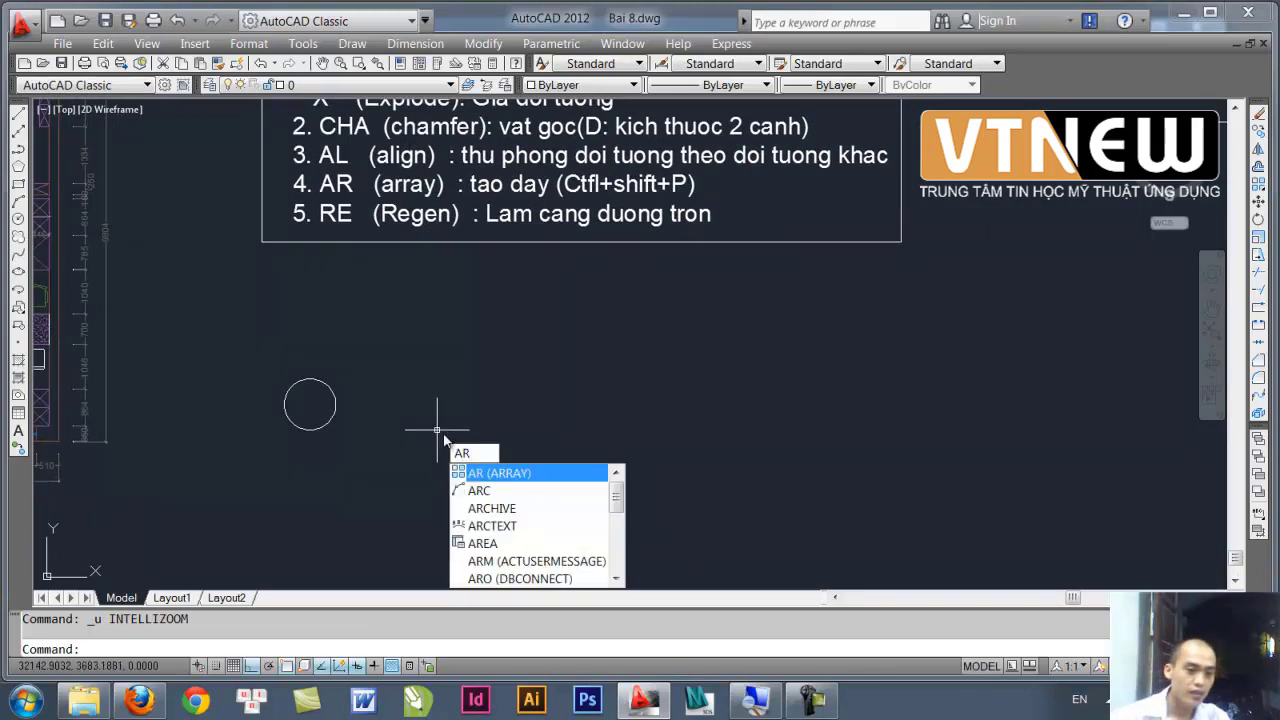
key(Return)
click(430, 450)
click(303, 402)
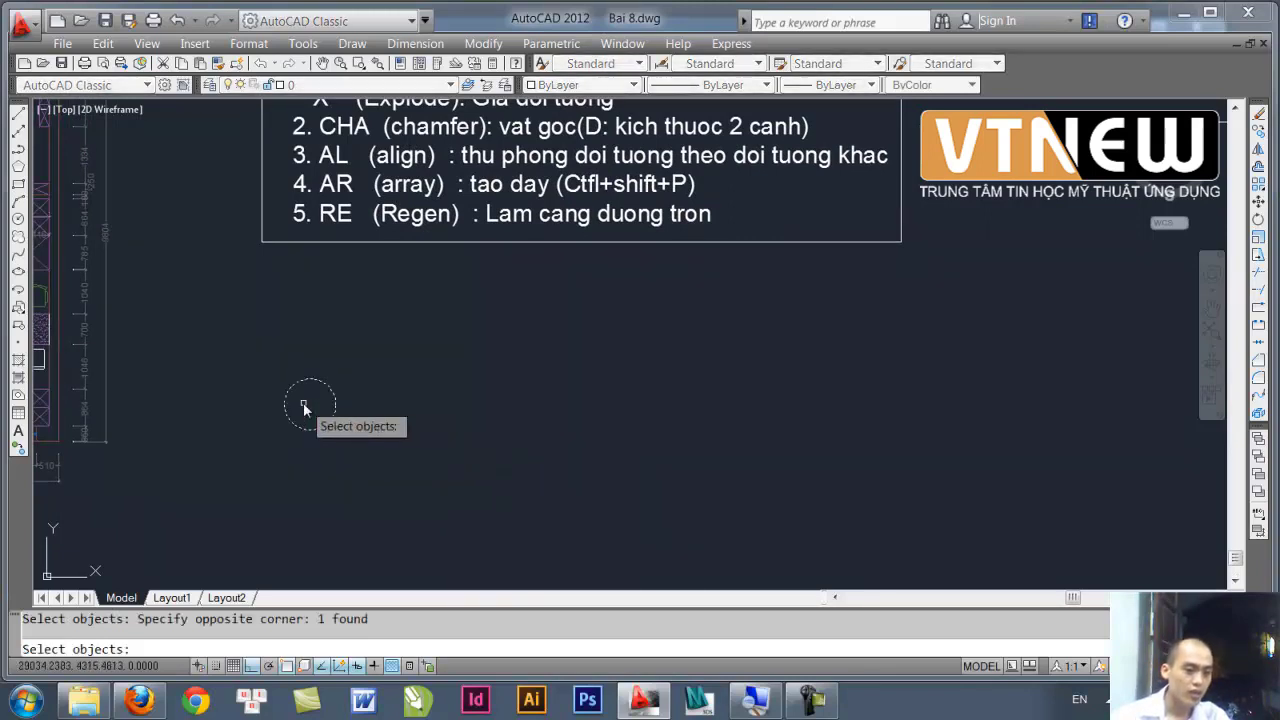
key(Return)
key(Down)
key(Return)
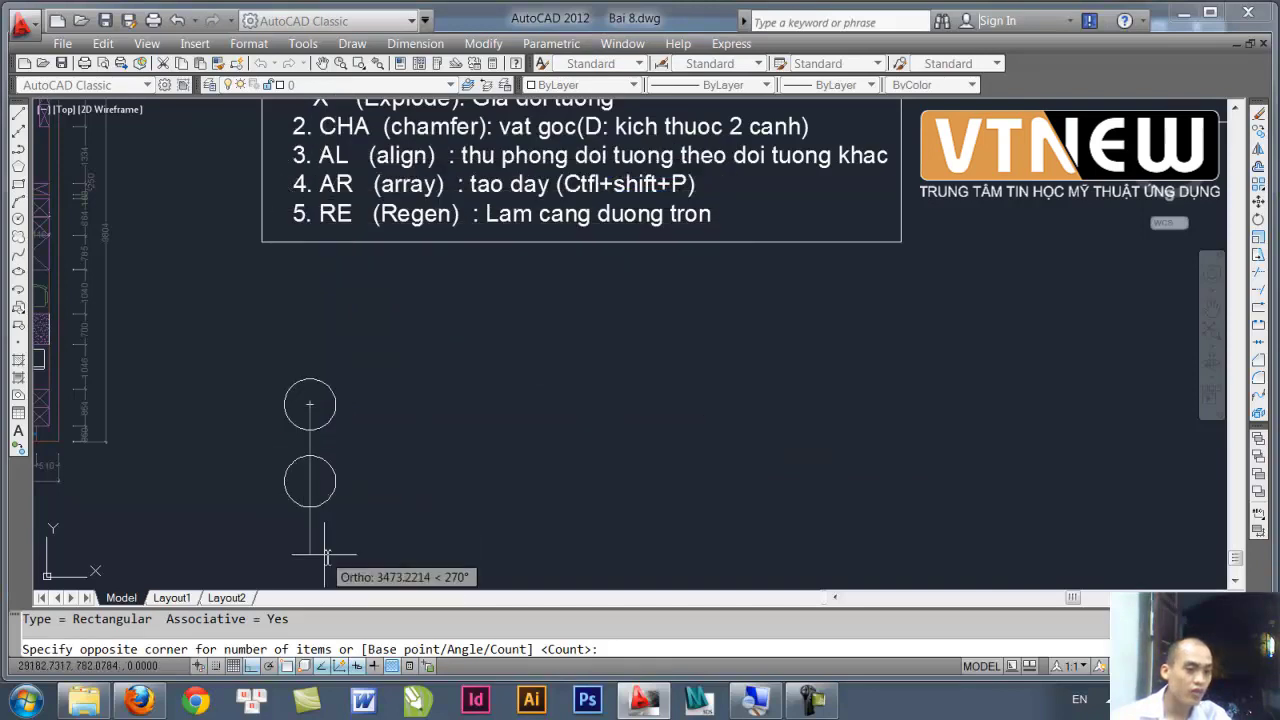
- Set 9 columns and 5 rows at 1791.5475 row spacing, then end the command
scroll(325, 556, down, 2)
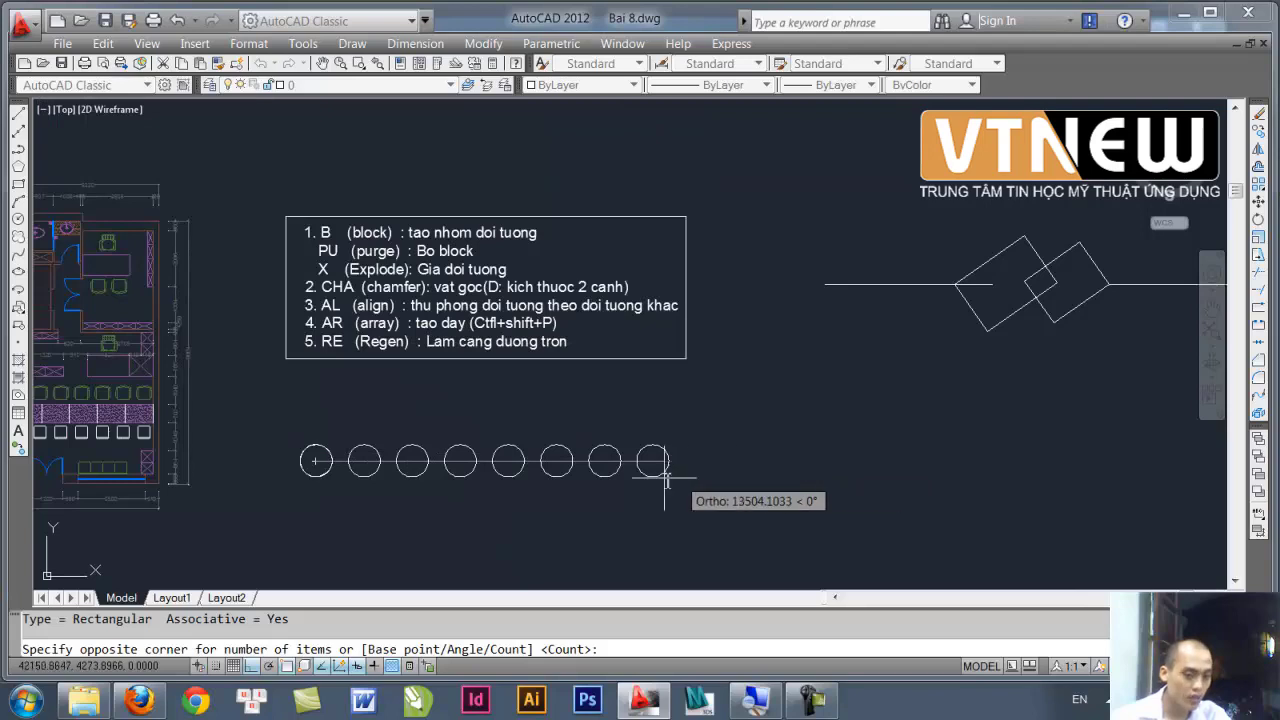
click(721, 470)
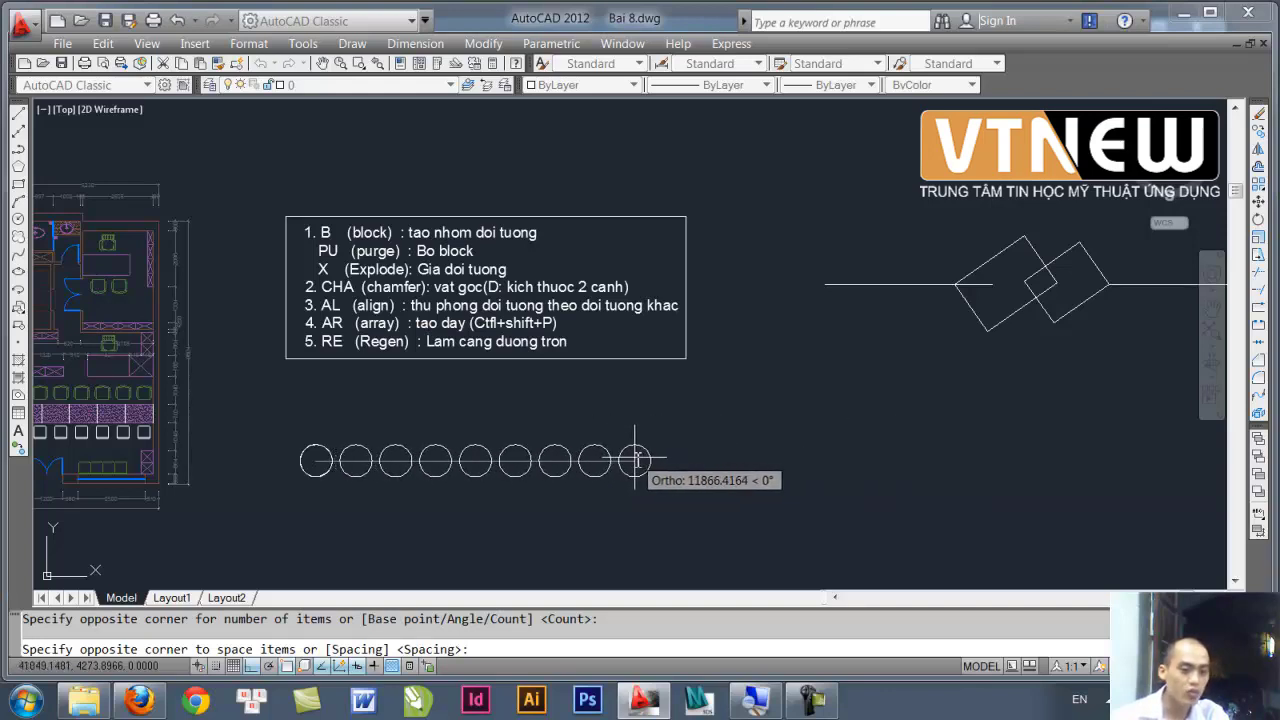
click(626, 460)
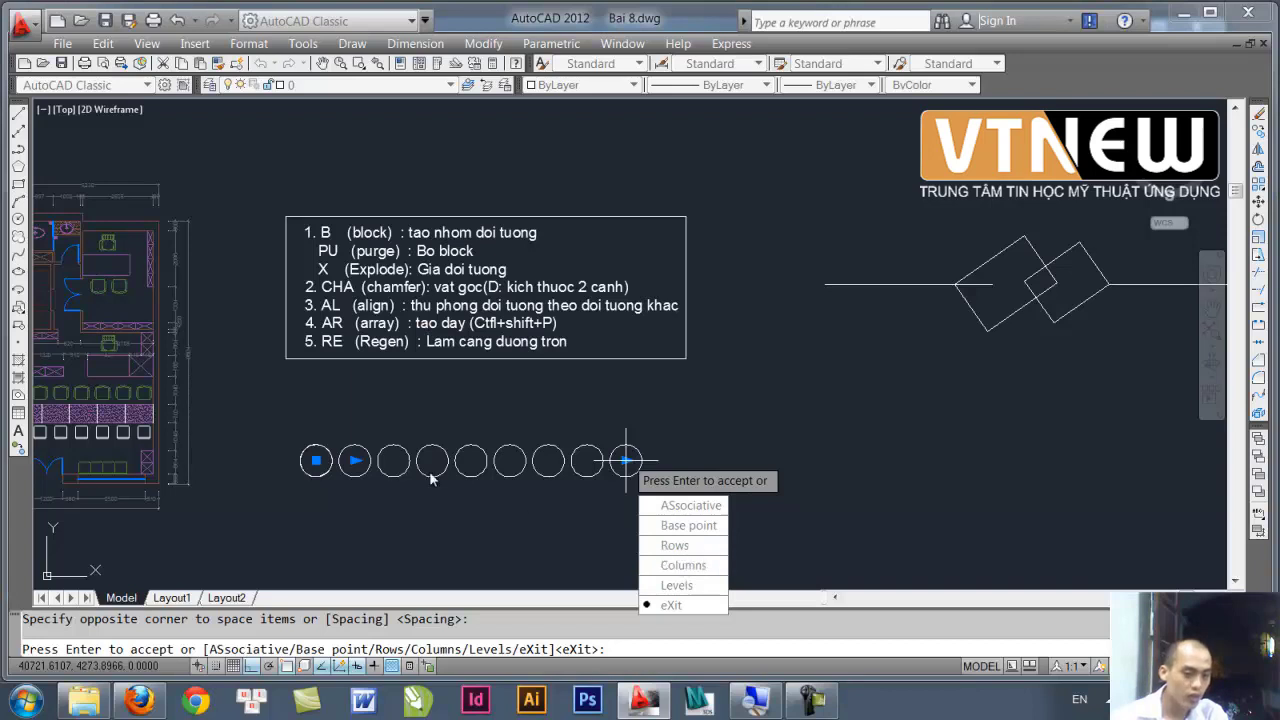
click(678, 548)
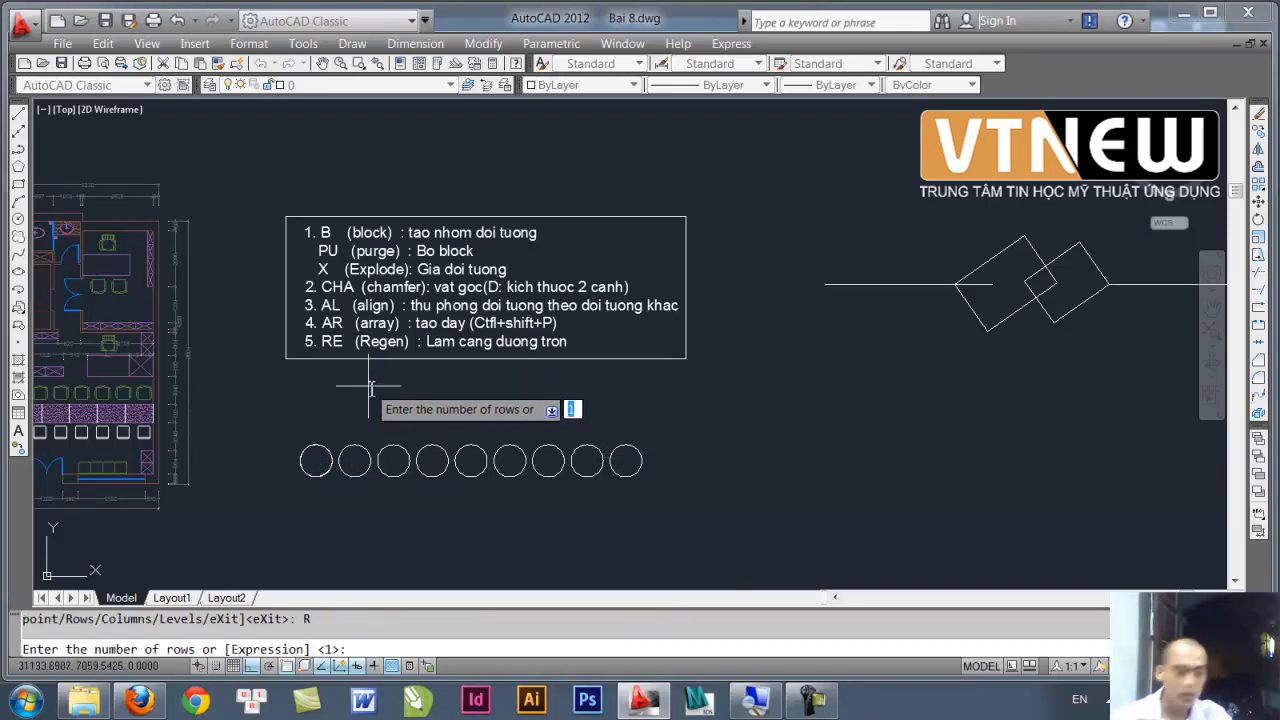
text(5)
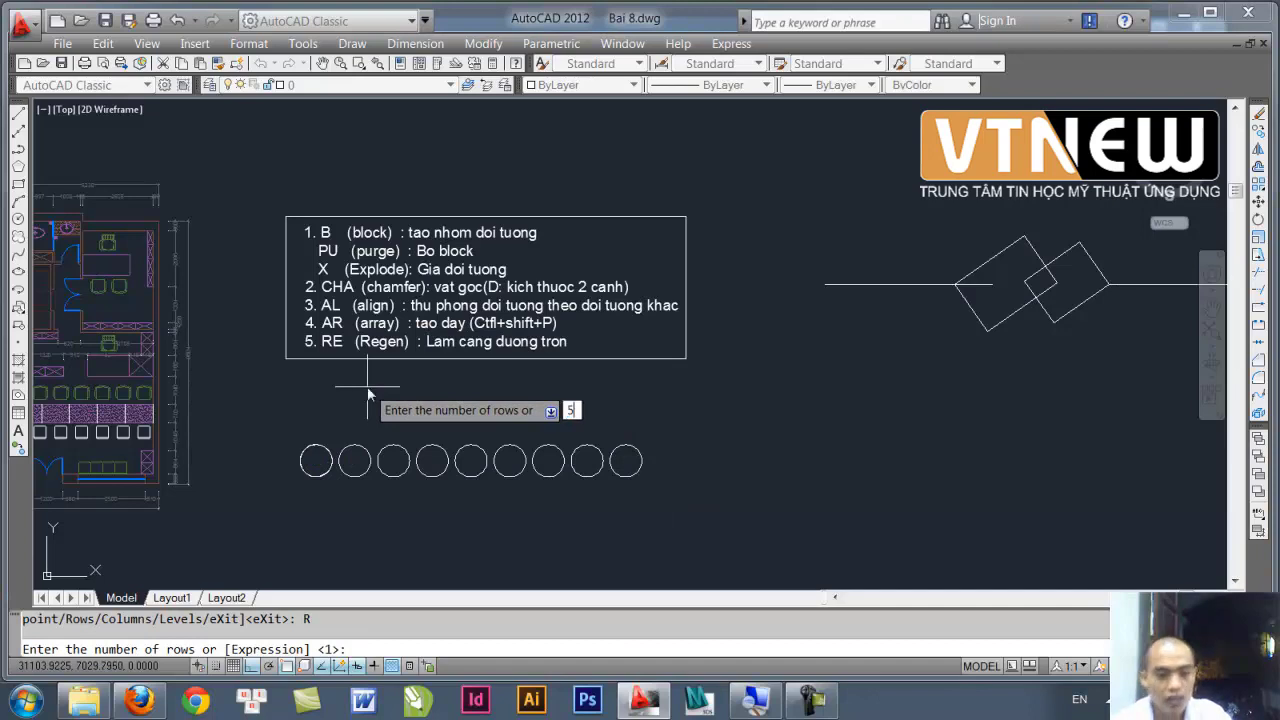
key(Return)
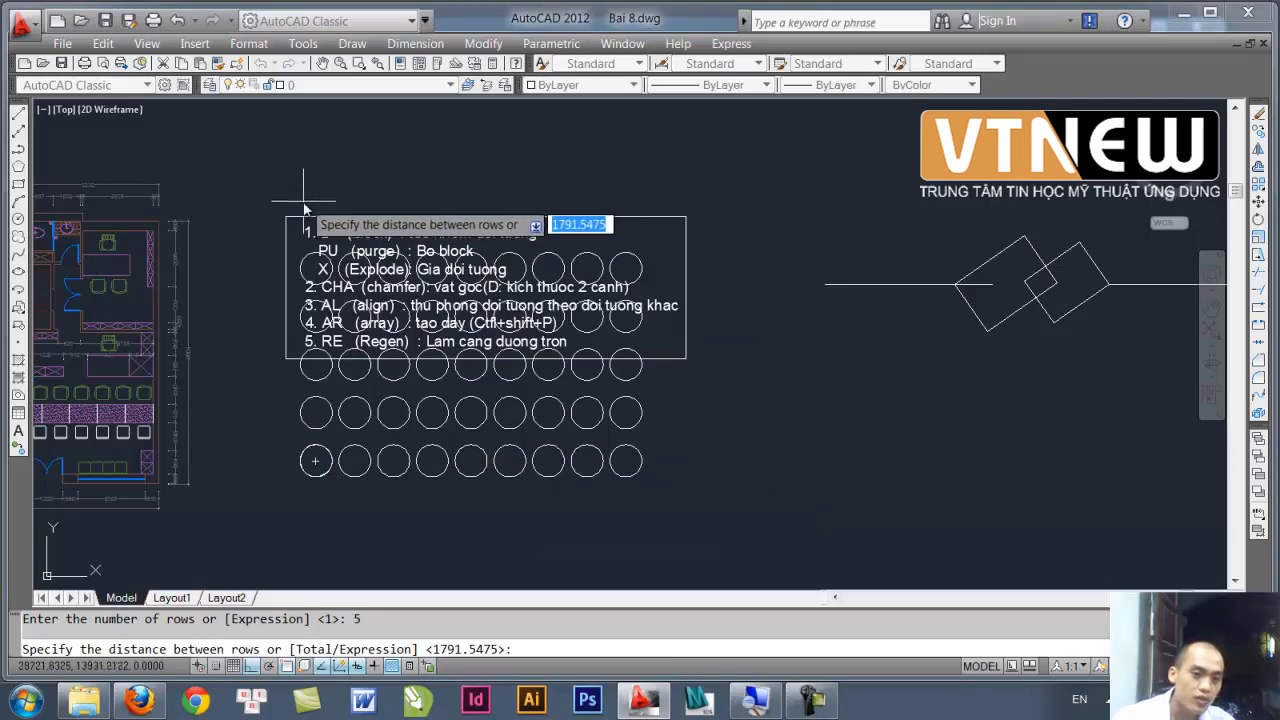
click(321, 174)
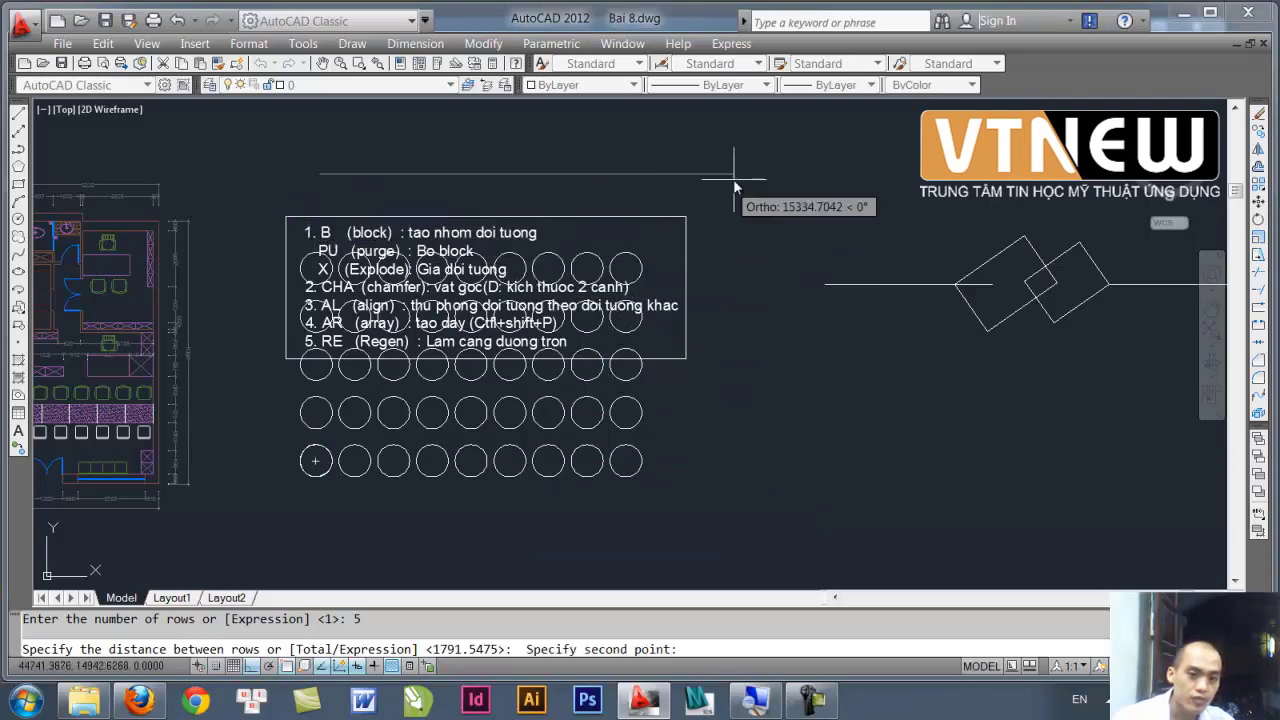
key(Escape)
- Select the 9x5 circle array and move it down below the notes box
middle_drag(486, 180, 549, 102)
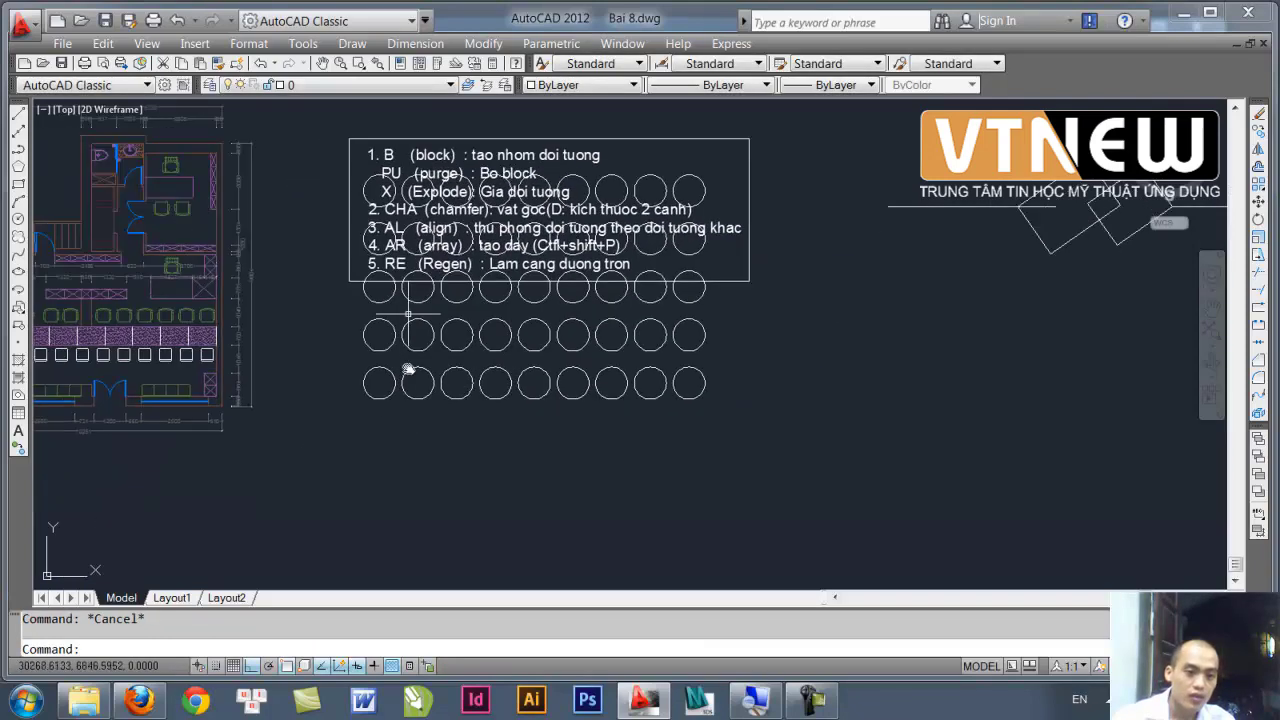
click(423, 443)
click(326, 357)
click(379, 383)
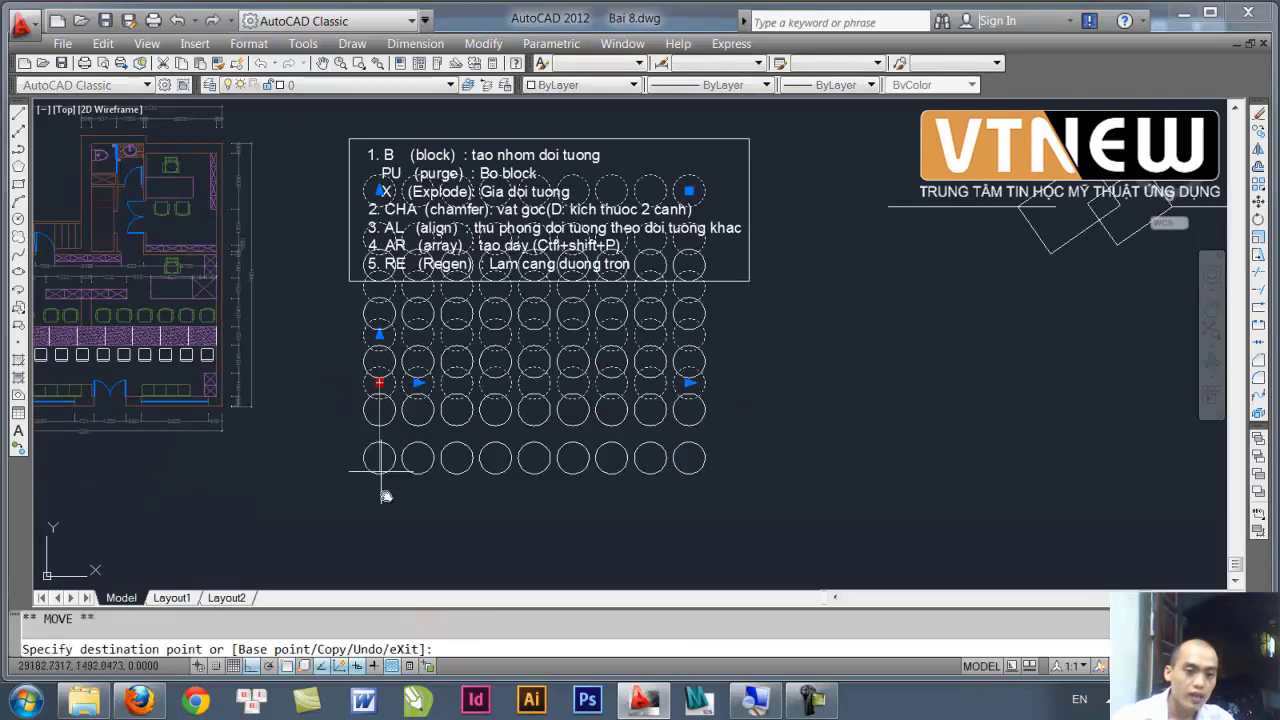
click(380, 518)
middle_drag(421, 484, 390, 317)
scroll(390, 317, up, 2)
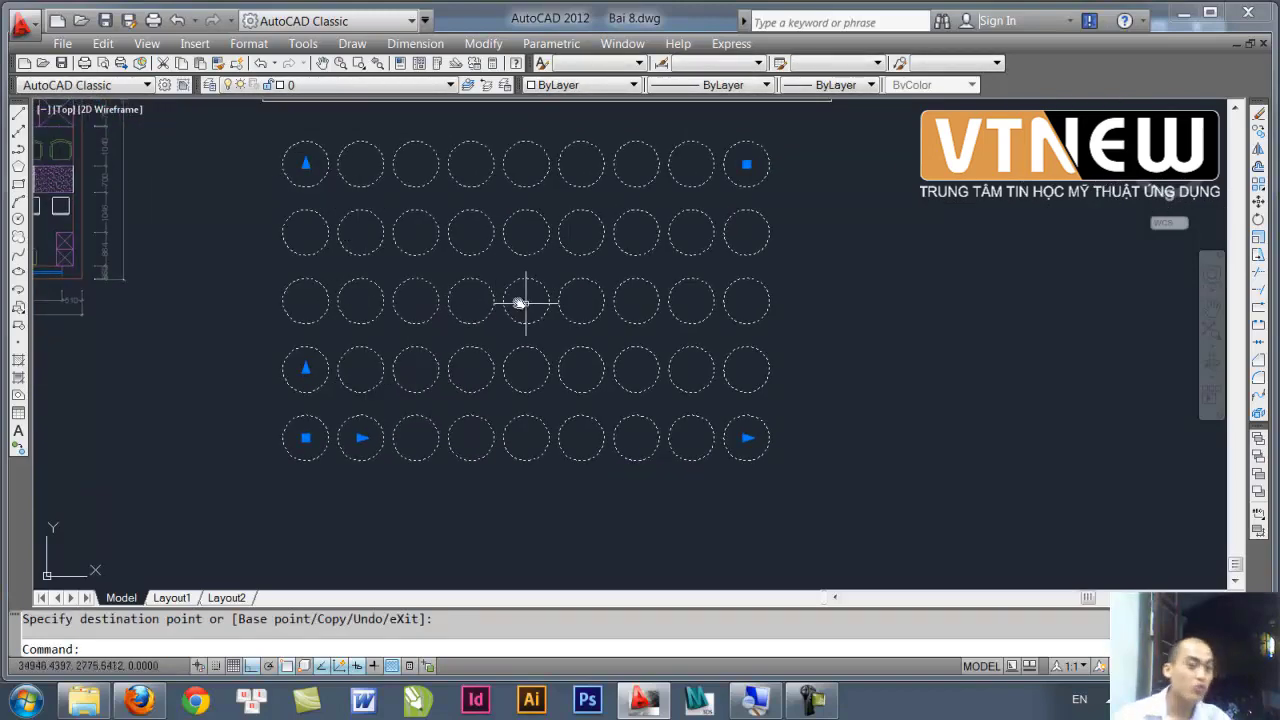
middle_drag(531, 350, 554, 331)
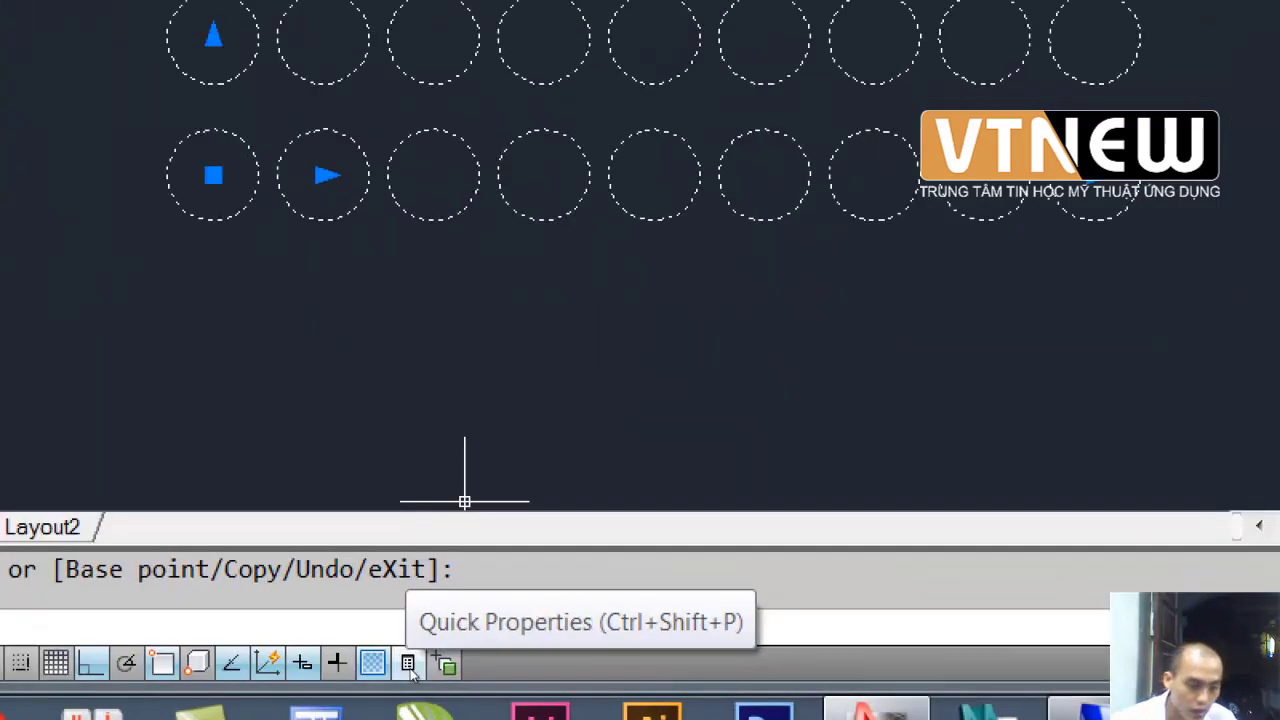
- Turn on Quick Properties and select the circle array
click(409, 664)
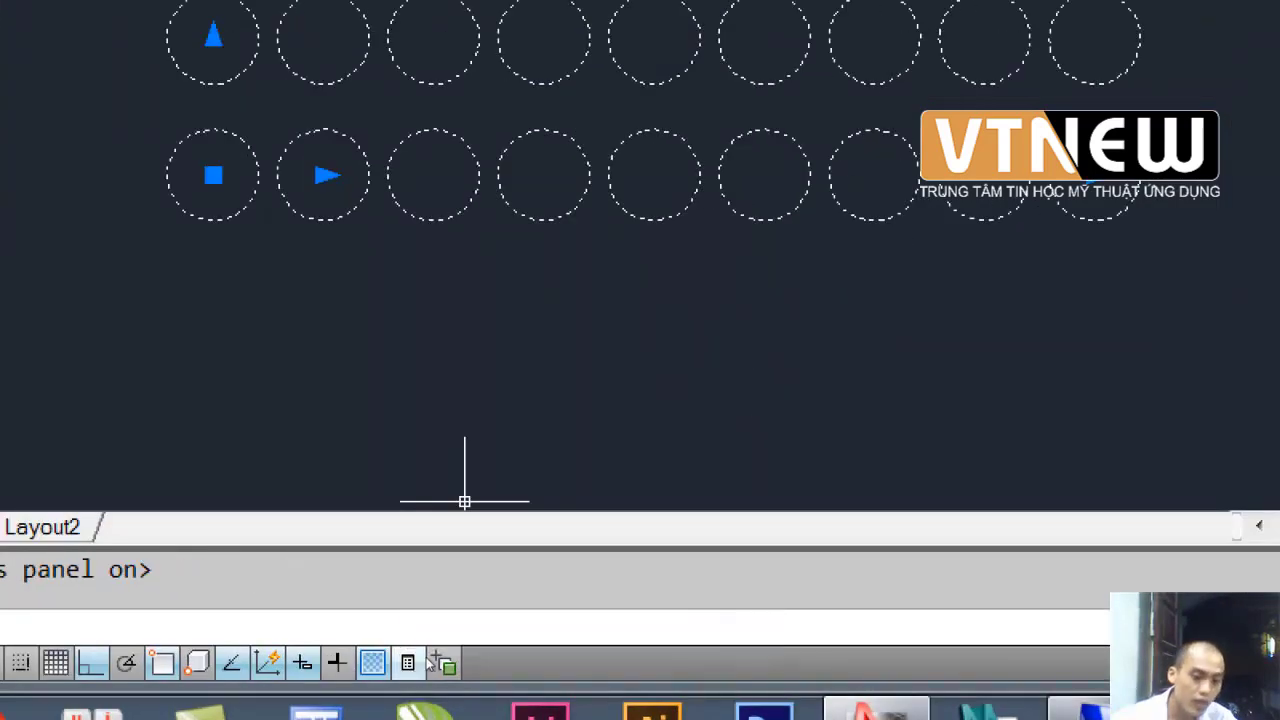
scroll(508, 466, down, 3)
middle_drag(389, 468, 213, 546)
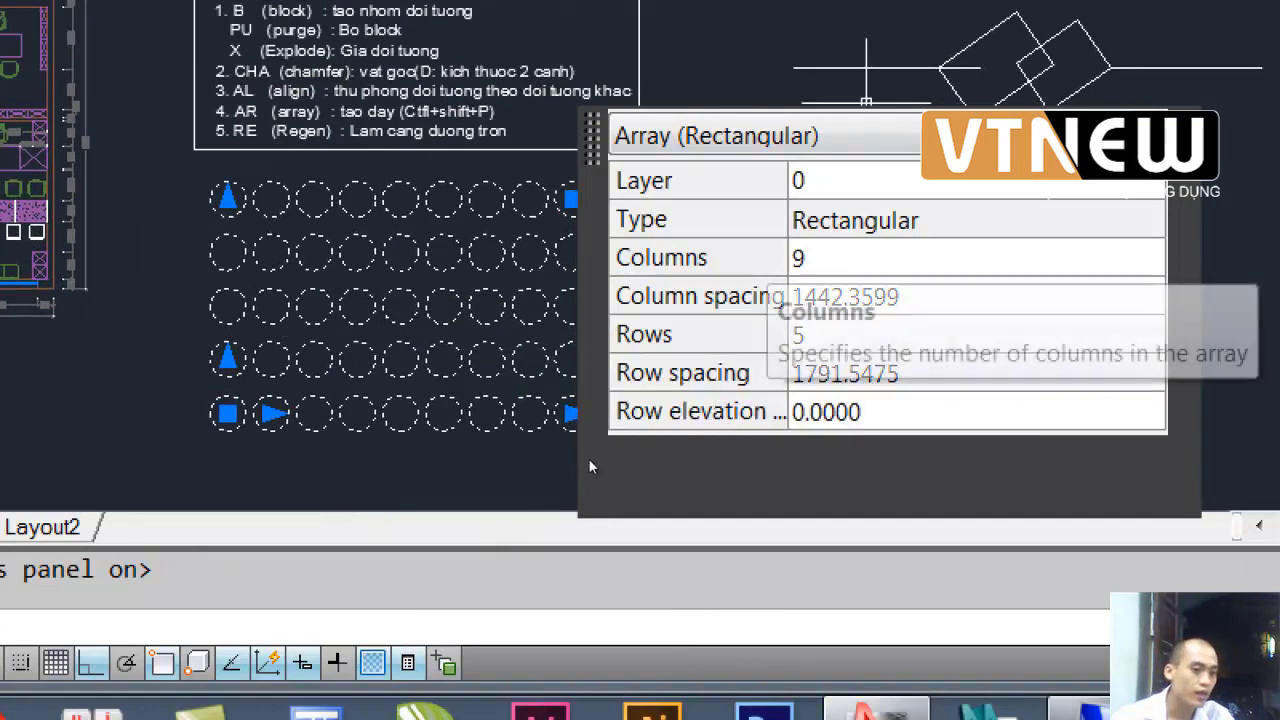
click(145, 355)
click(126, 277)
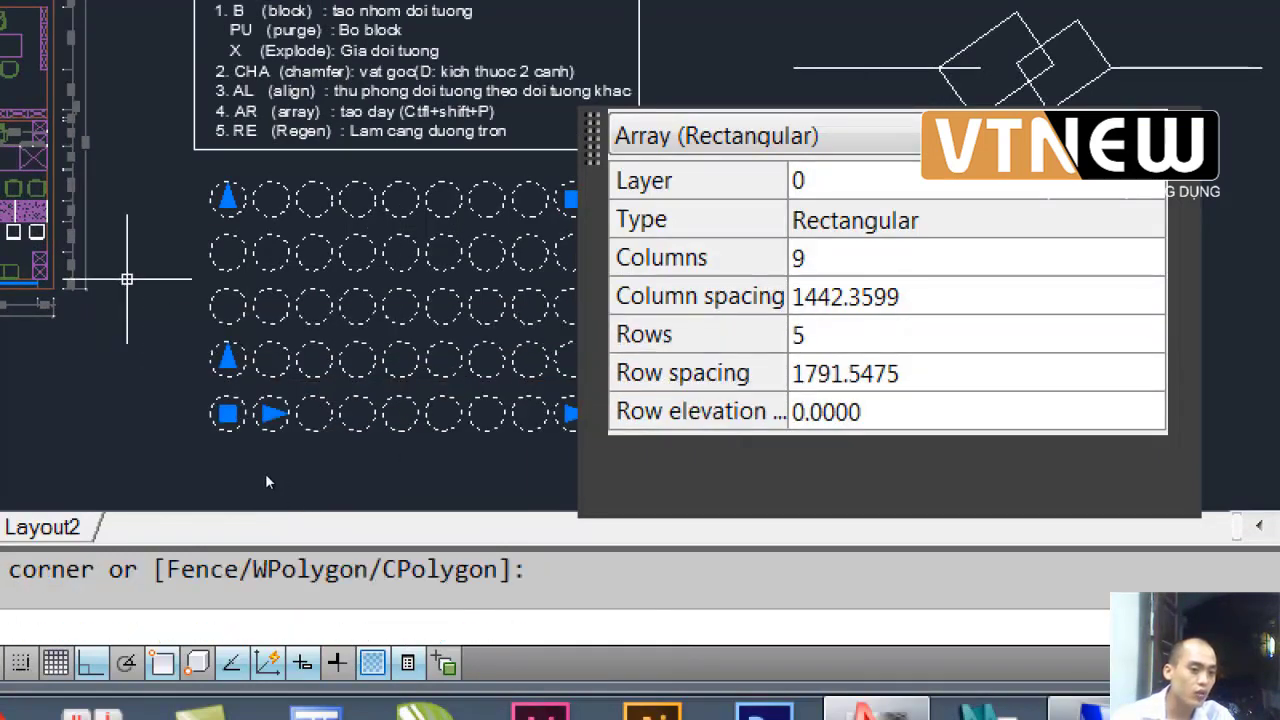
middle_drag(206, 348, 234, 245)
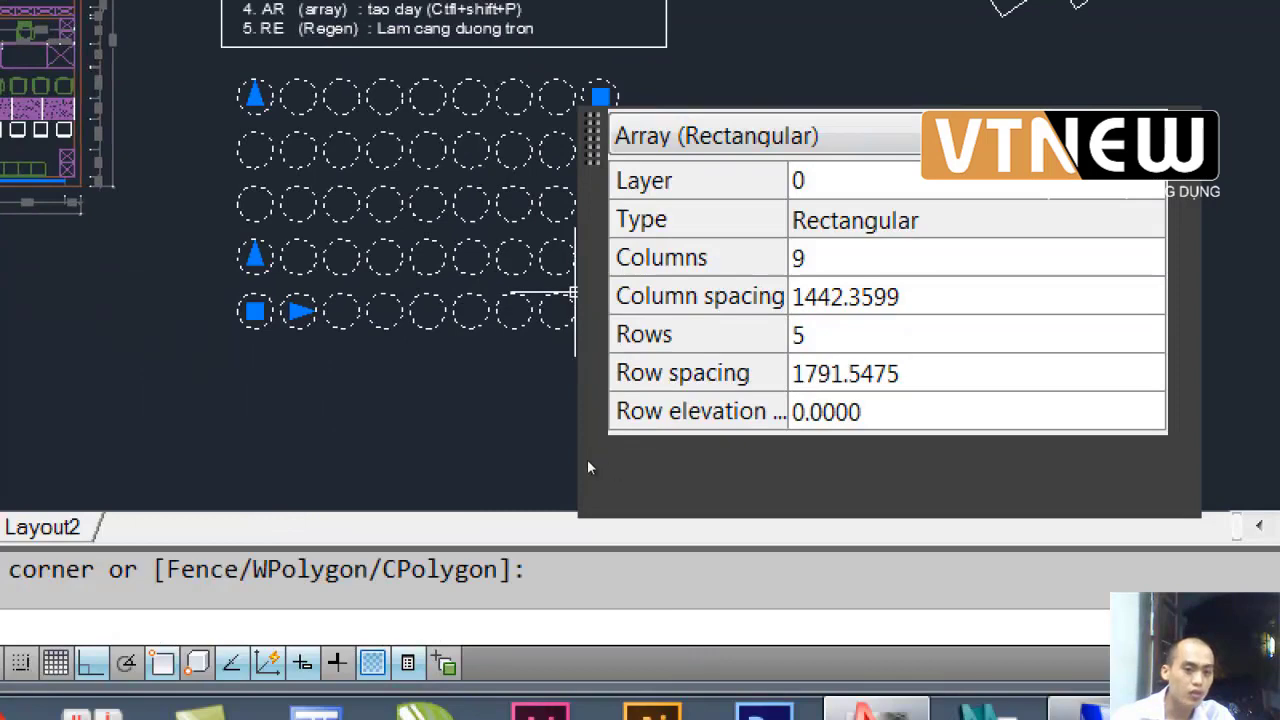
key(Escape)
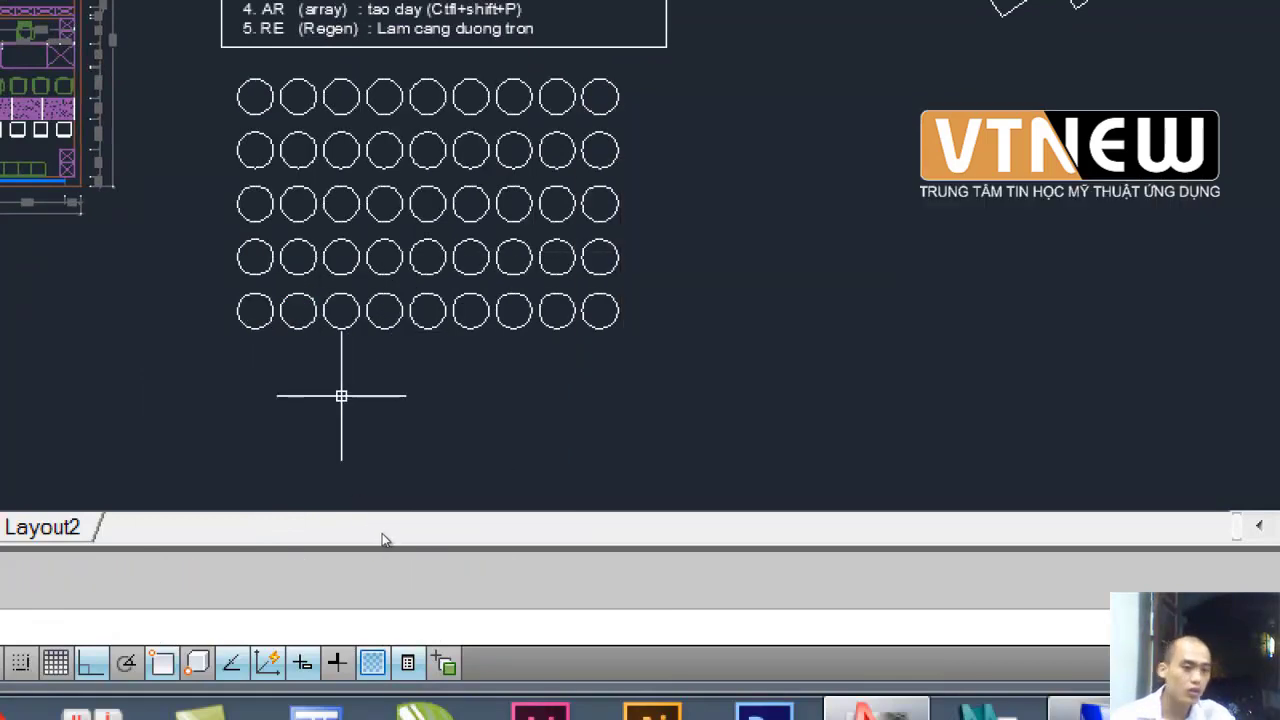
middle_drag(385, 535, 418, 543)
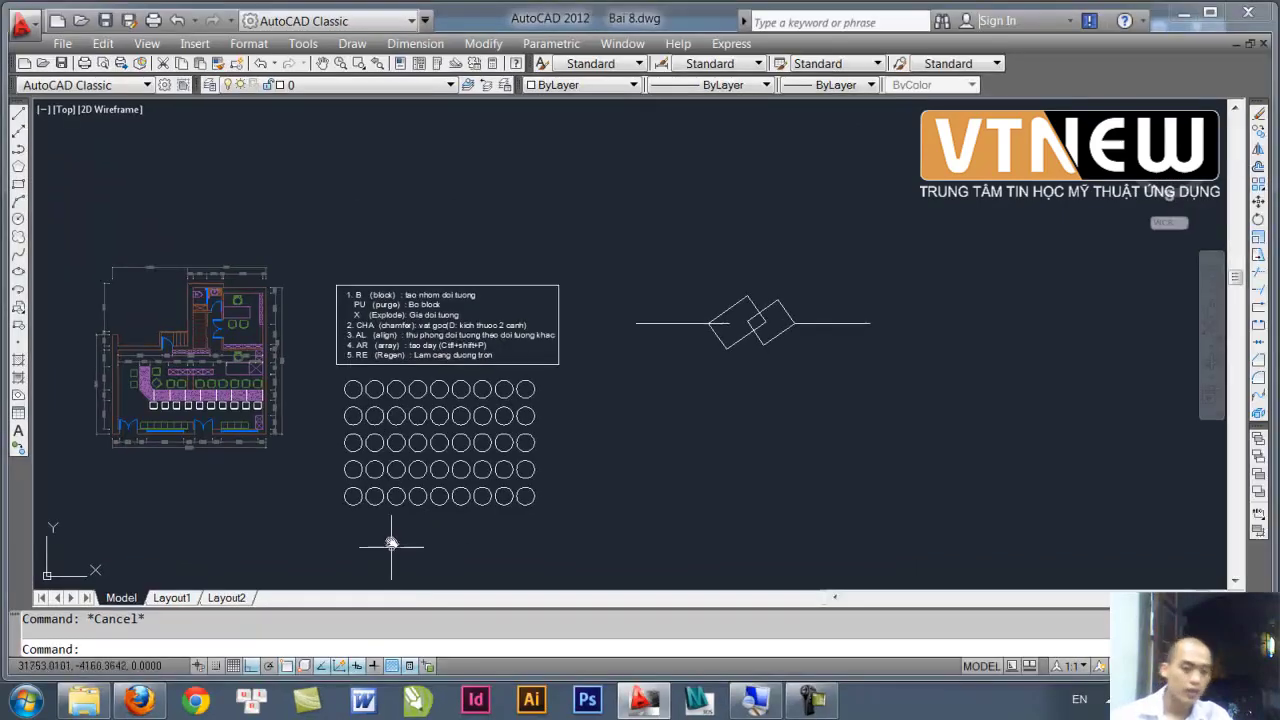
click(391, 543)
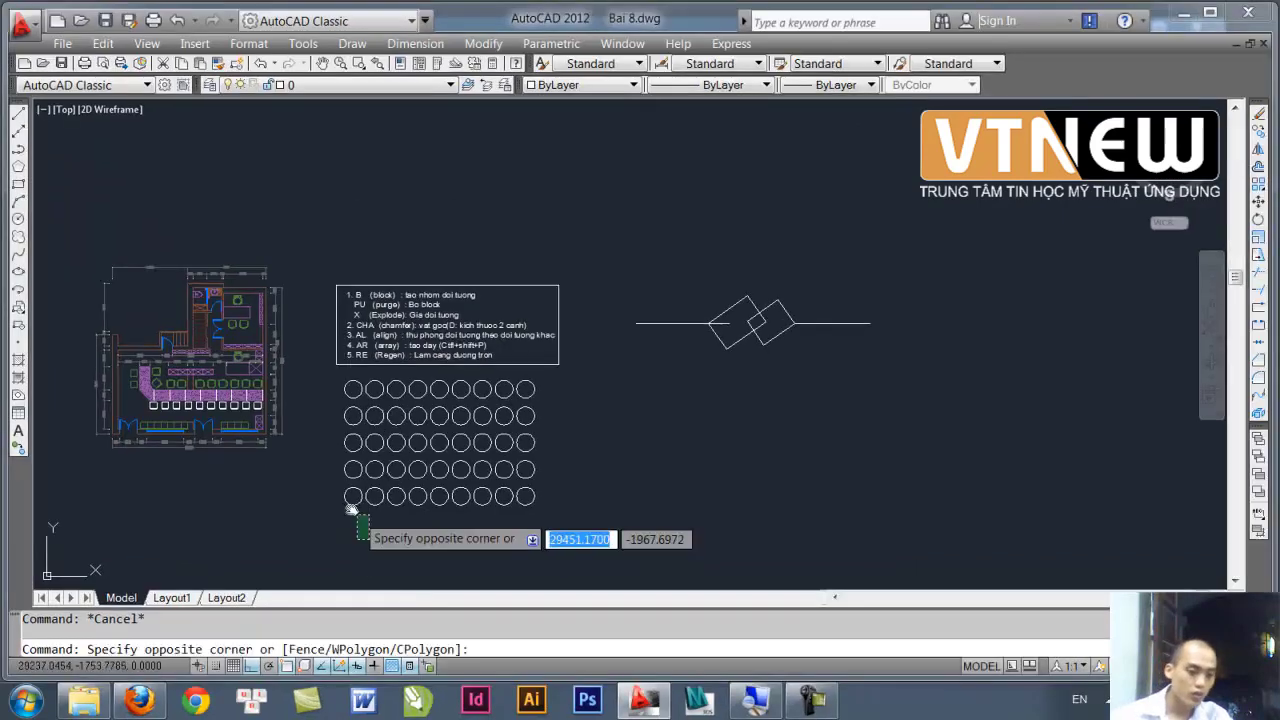
click(338, 491)
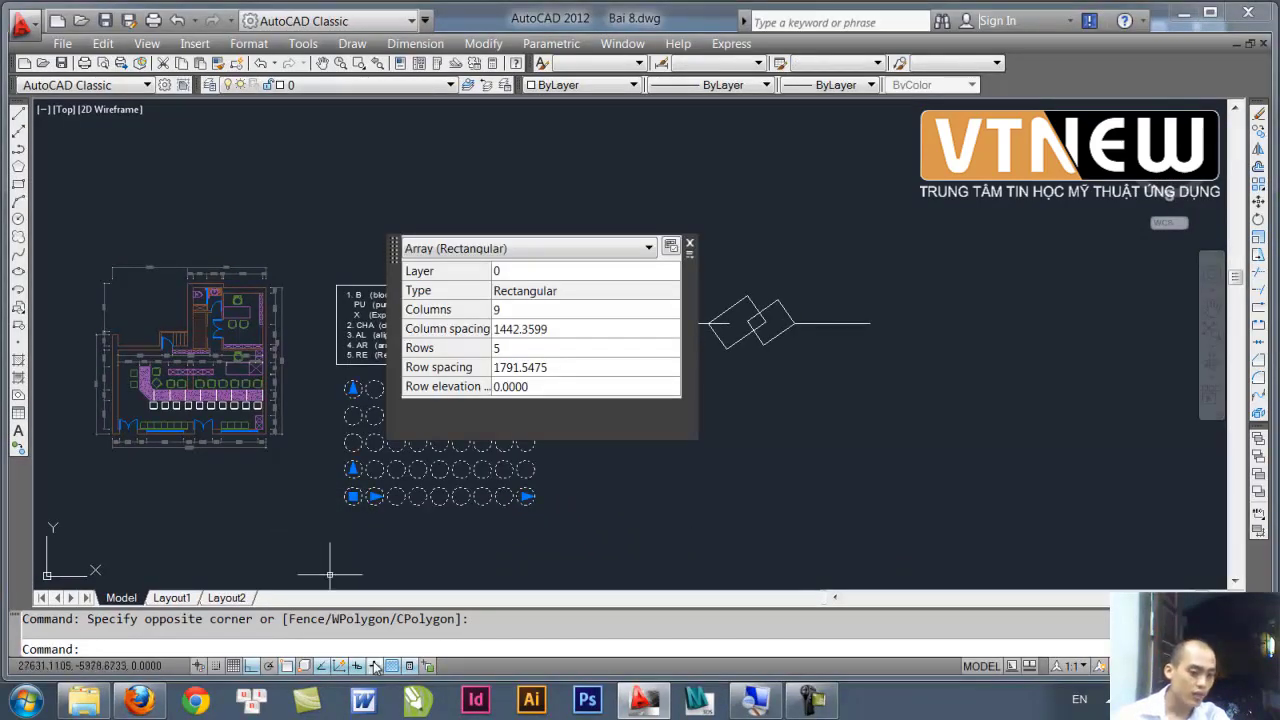
- Reselect the array and place its Quick Properties palette to the right of the circles
click(408, 667)
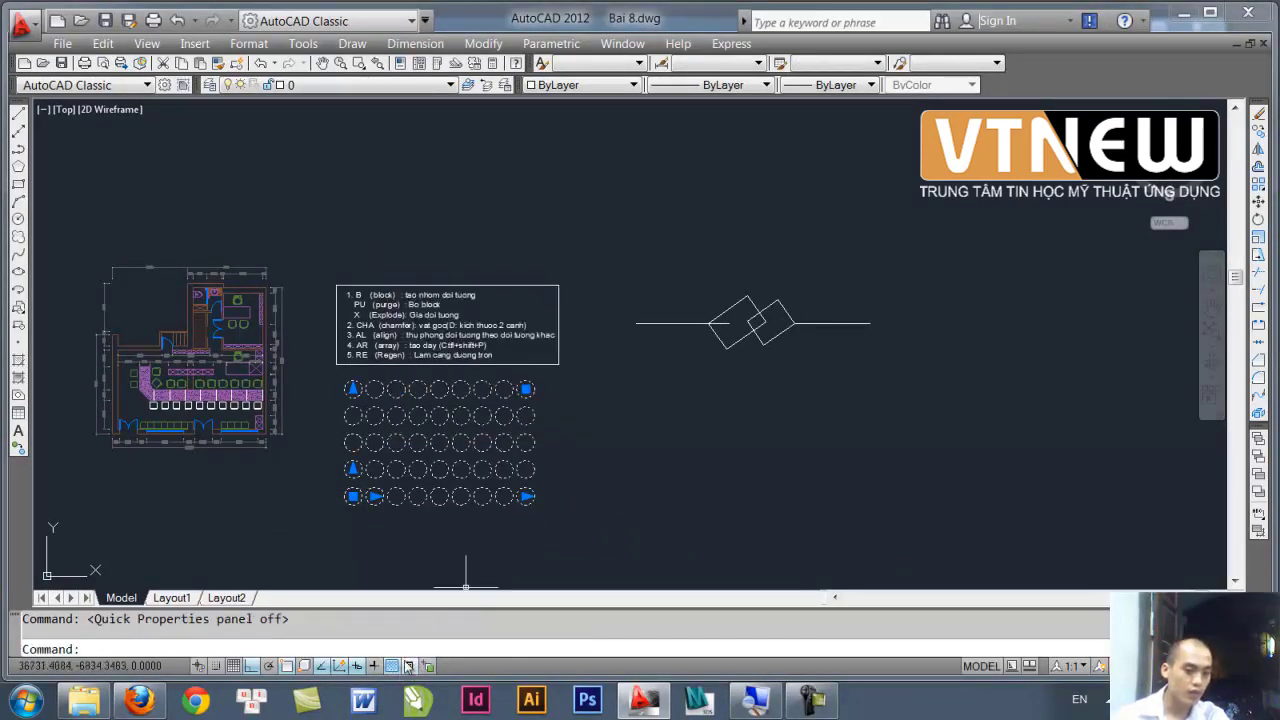
click(410, 667)
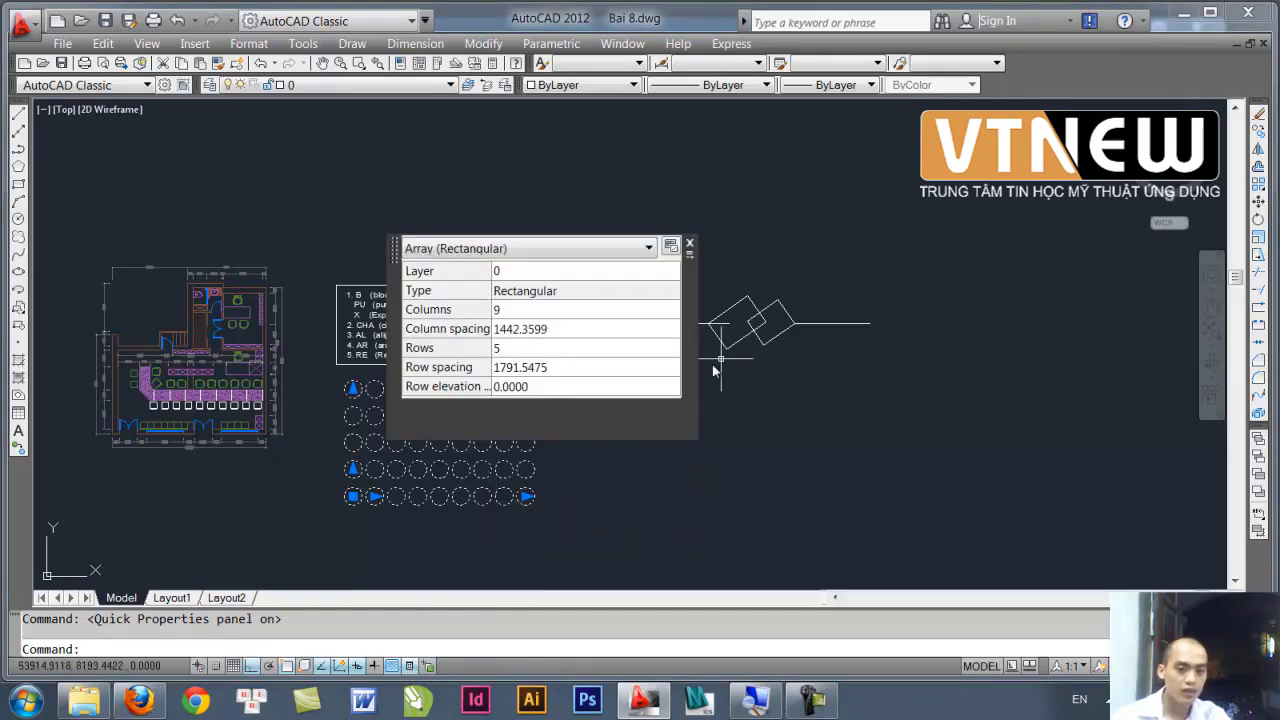
key(Escape)
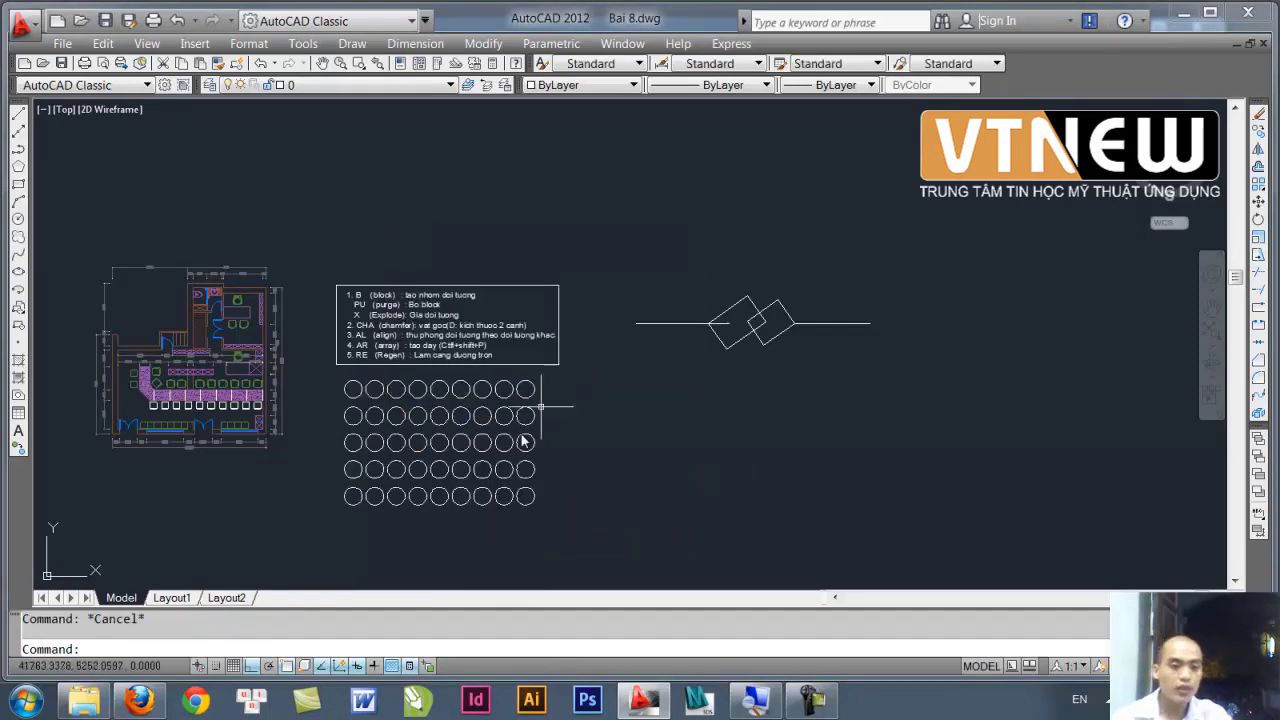
scroll(500, 370, up, 2)
scroll(457, 386, up, 2)
click(443, 445)
click(376, 389)
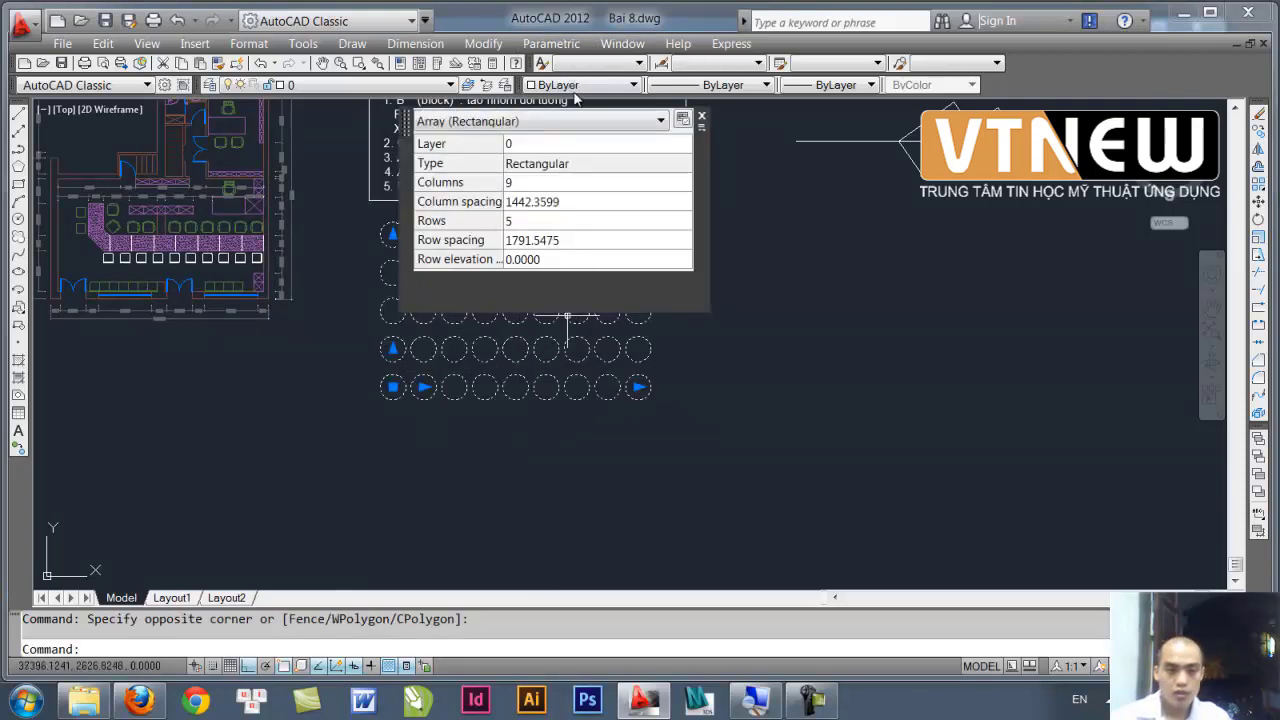
drag(410, 140, 666, 255)
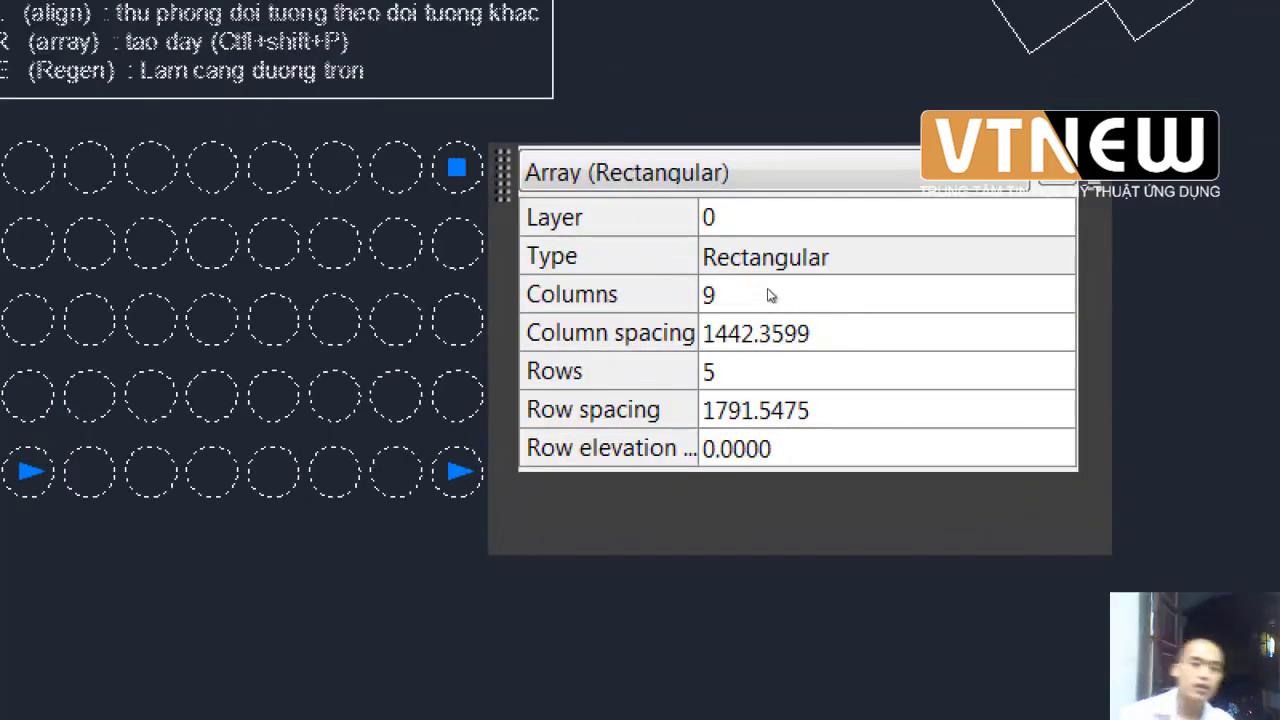
- Put the circle array on the ghe layer
click(789, 262)
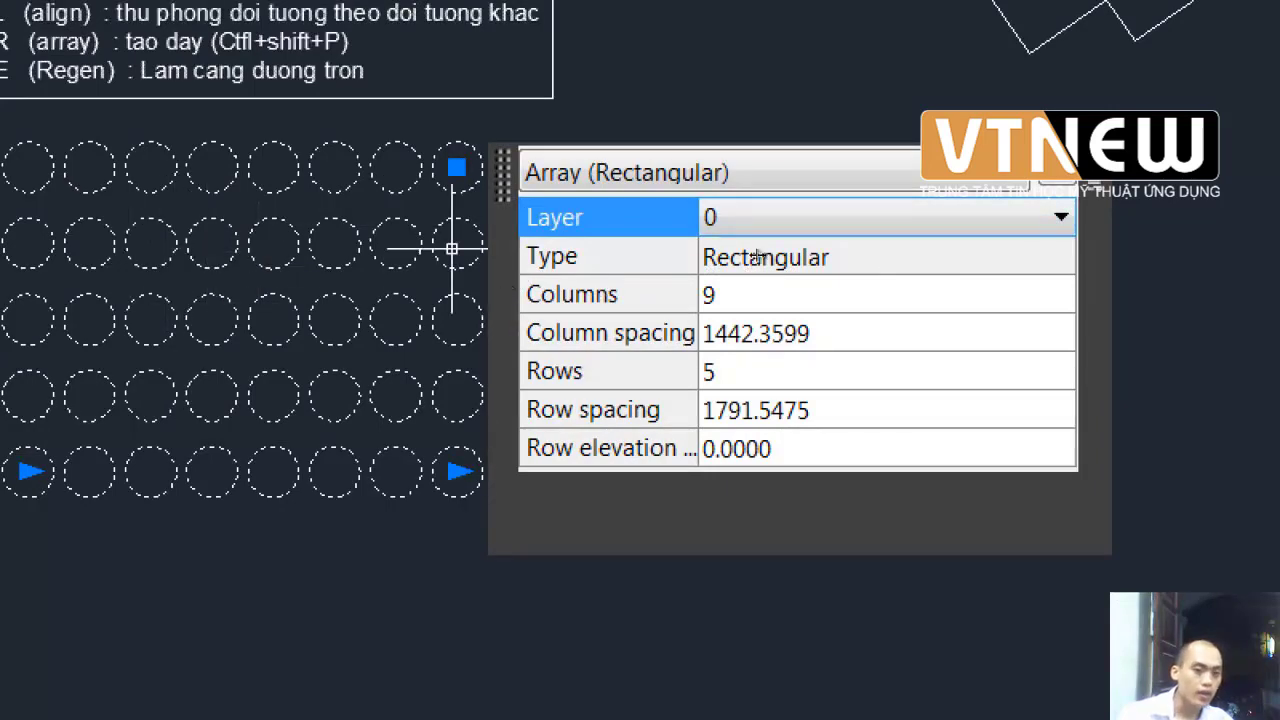
click(940, 232)
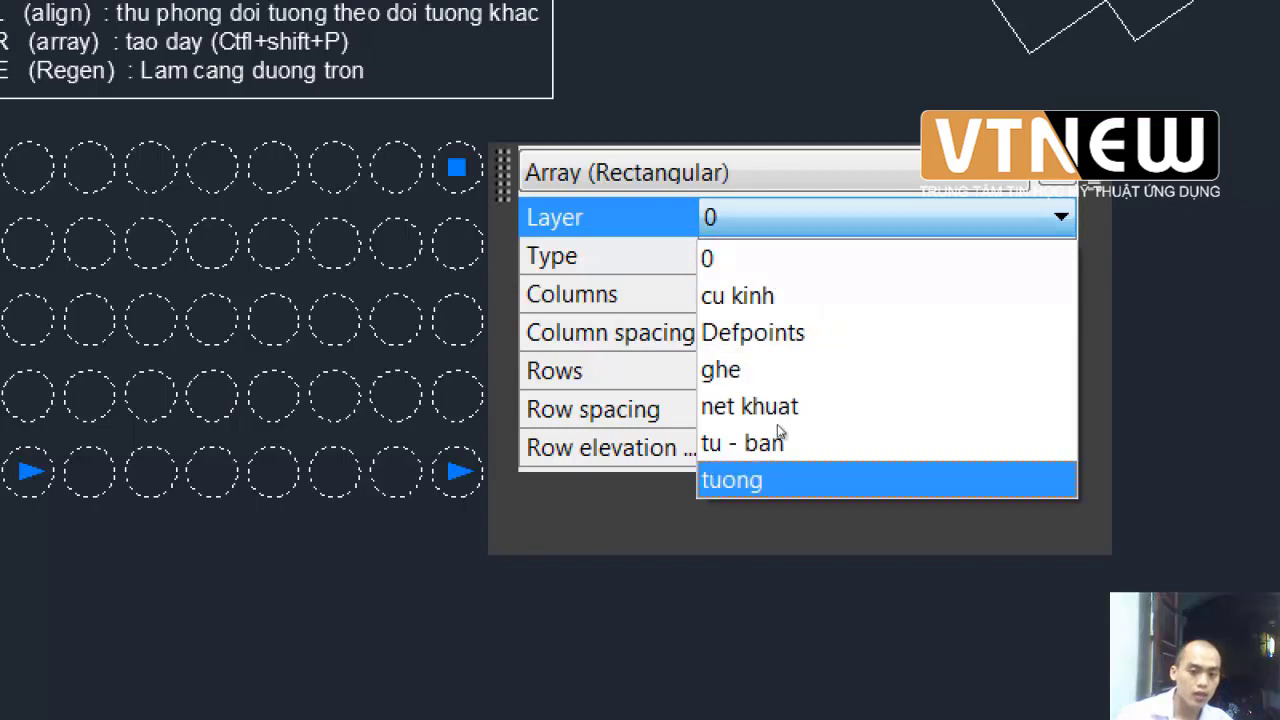
click(767, 276)
click(845, 220)
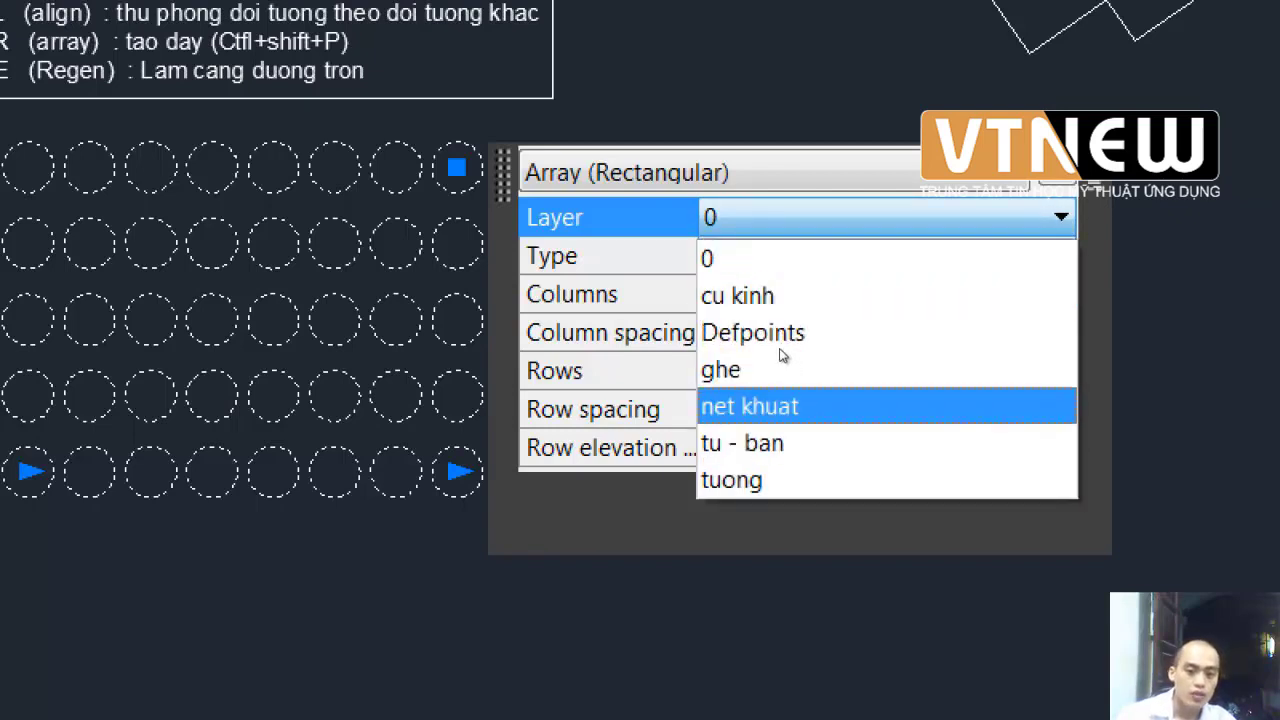
click(765, 352)
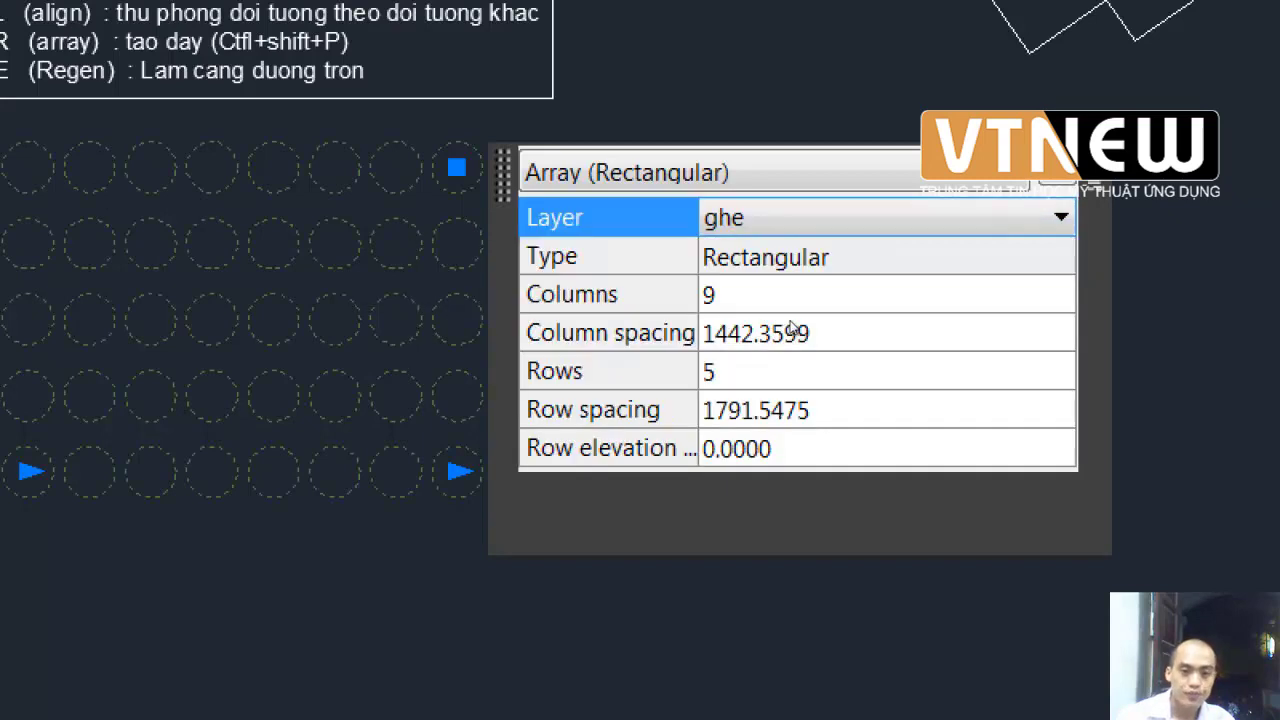
click(823, 274)
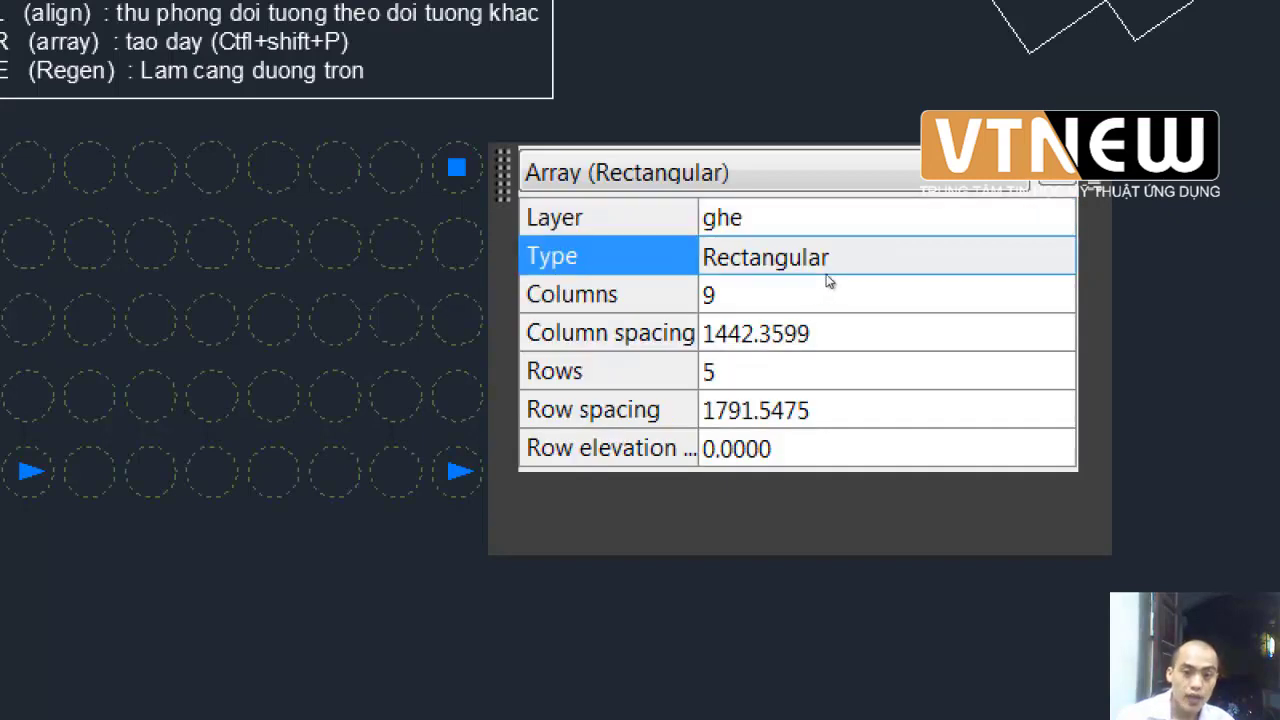
- Change the array to 5 columns and 4 rows, then hide Quick Properties
click(778, 309)
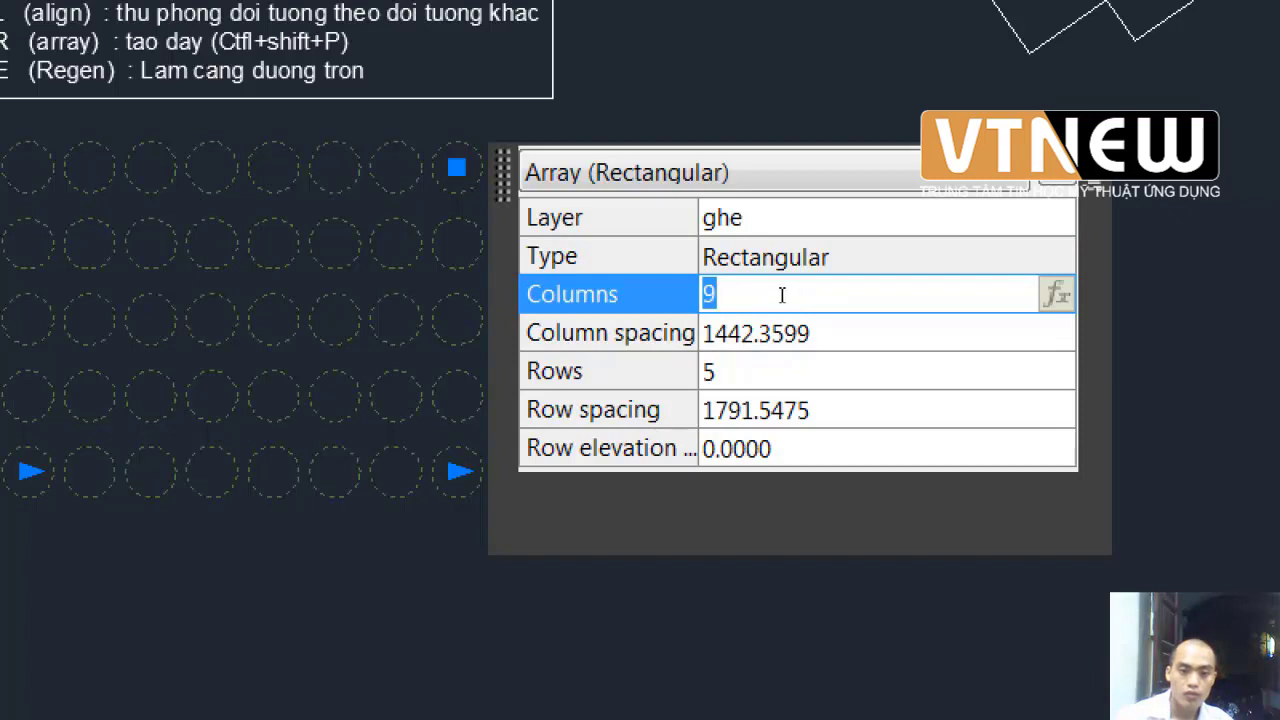
text(5)
click(825, 322)
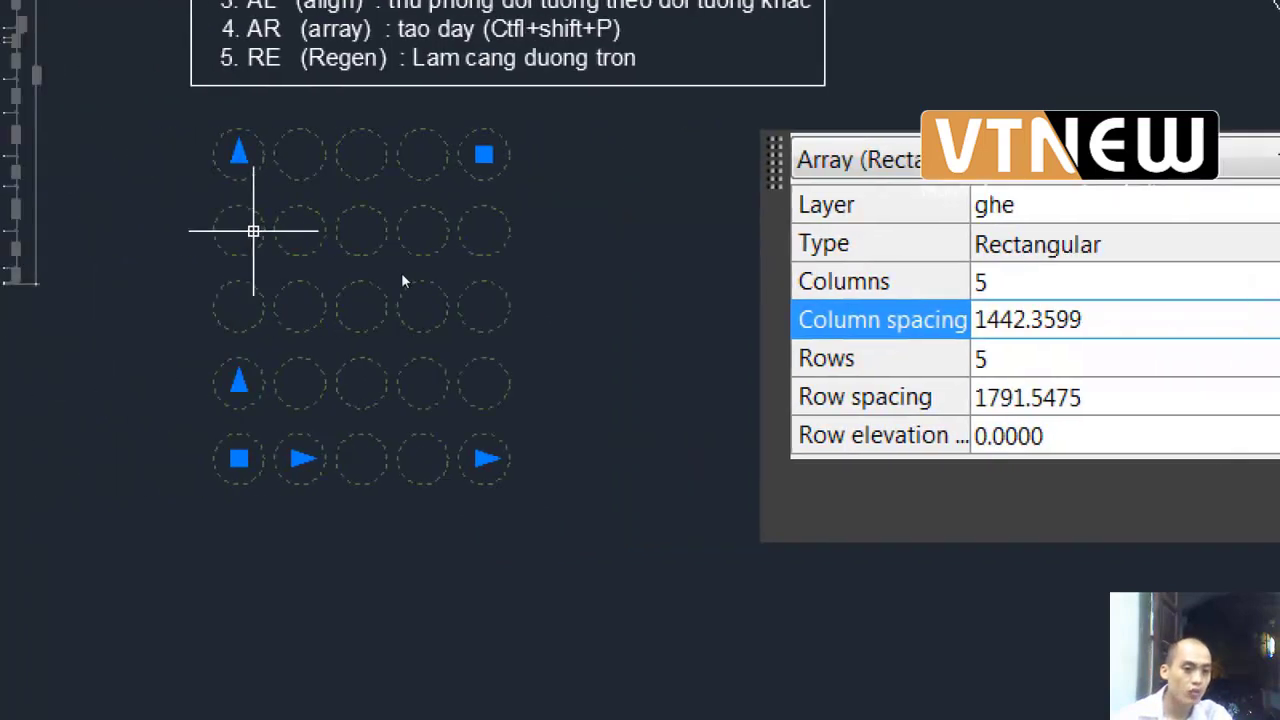
click(780, 343)
text(4)
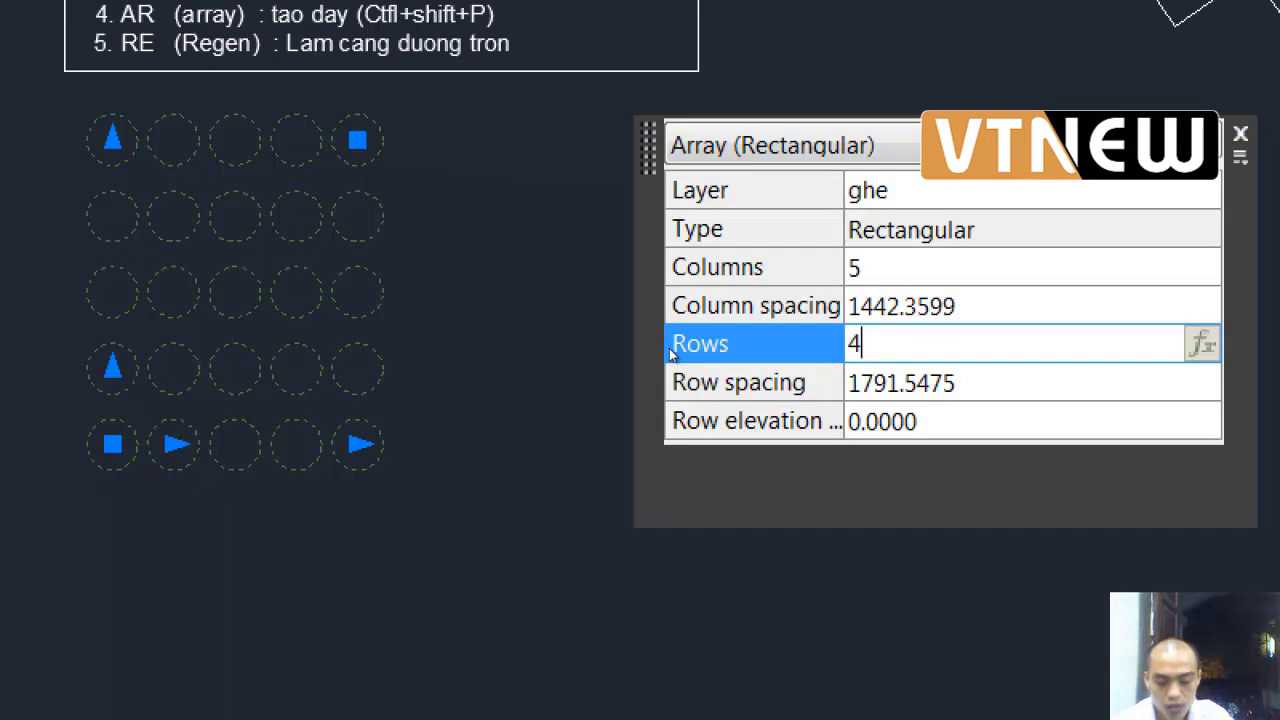
click(819, 285)
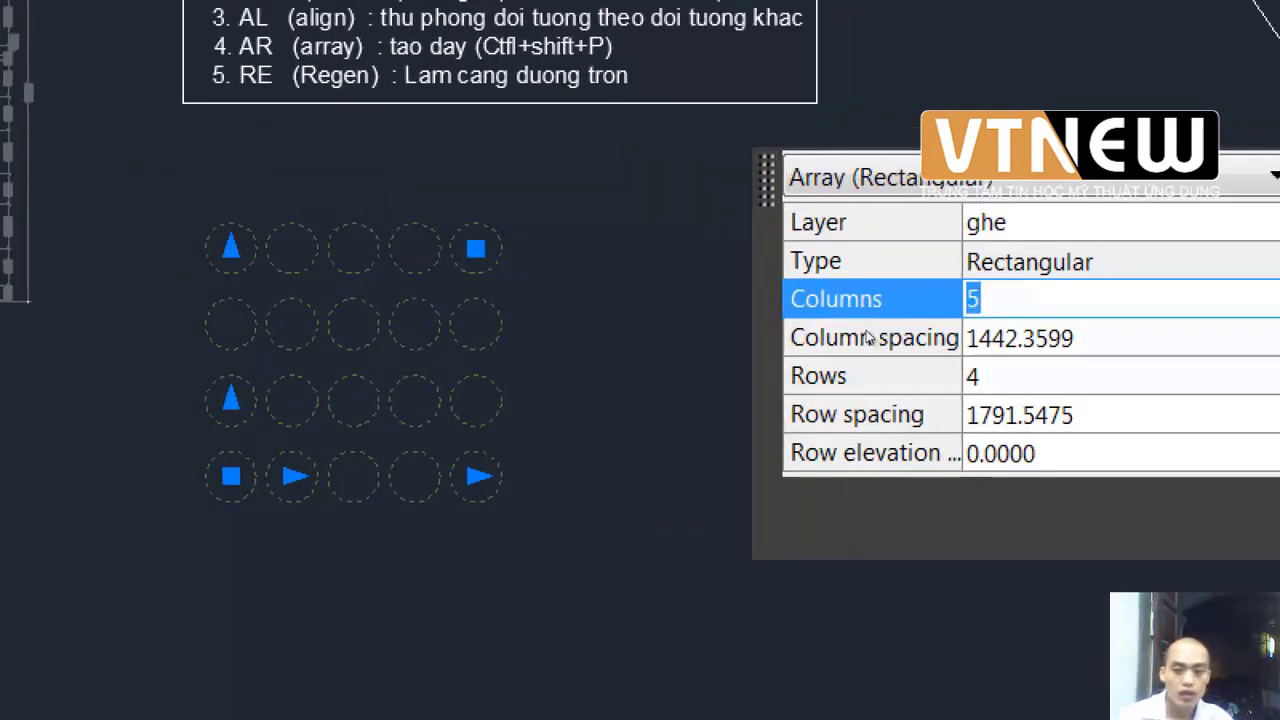
click(830, 333)
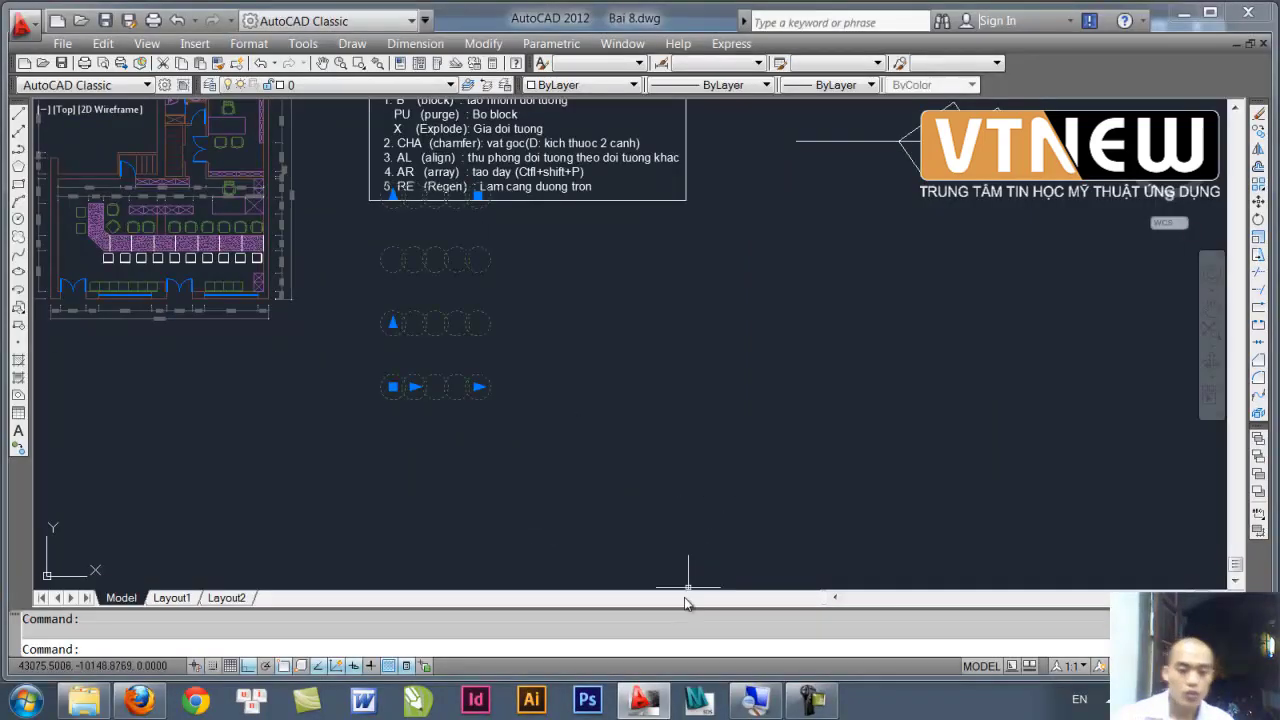
click(408, 666)
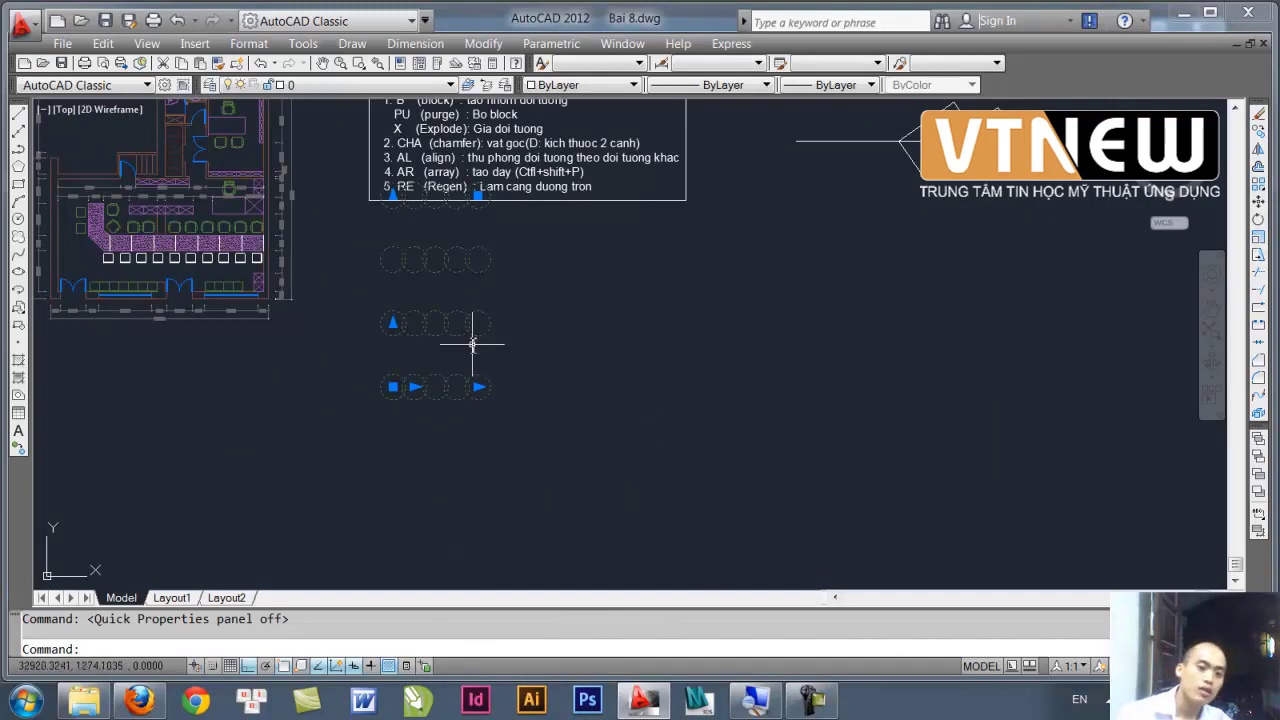
- Move the circle array lower in the drawing
middle_drag(452, 347, 452, 375)
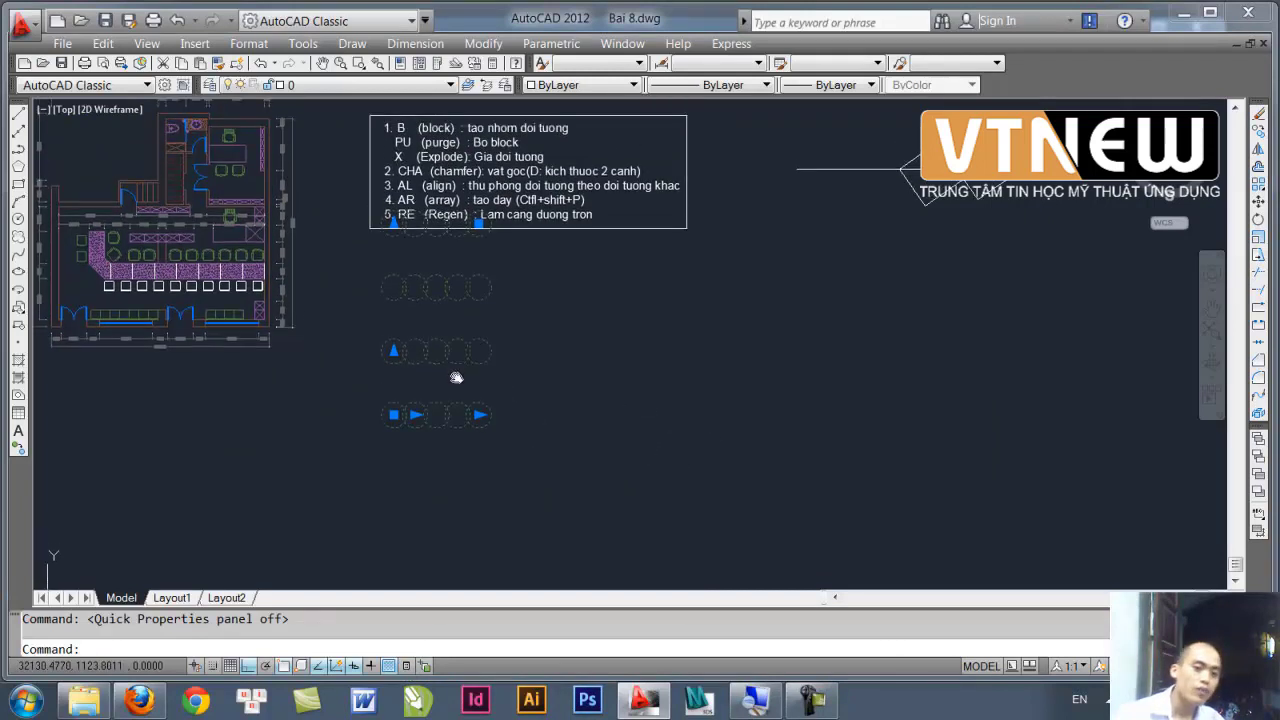
click(393, 415)
click(393, 514)
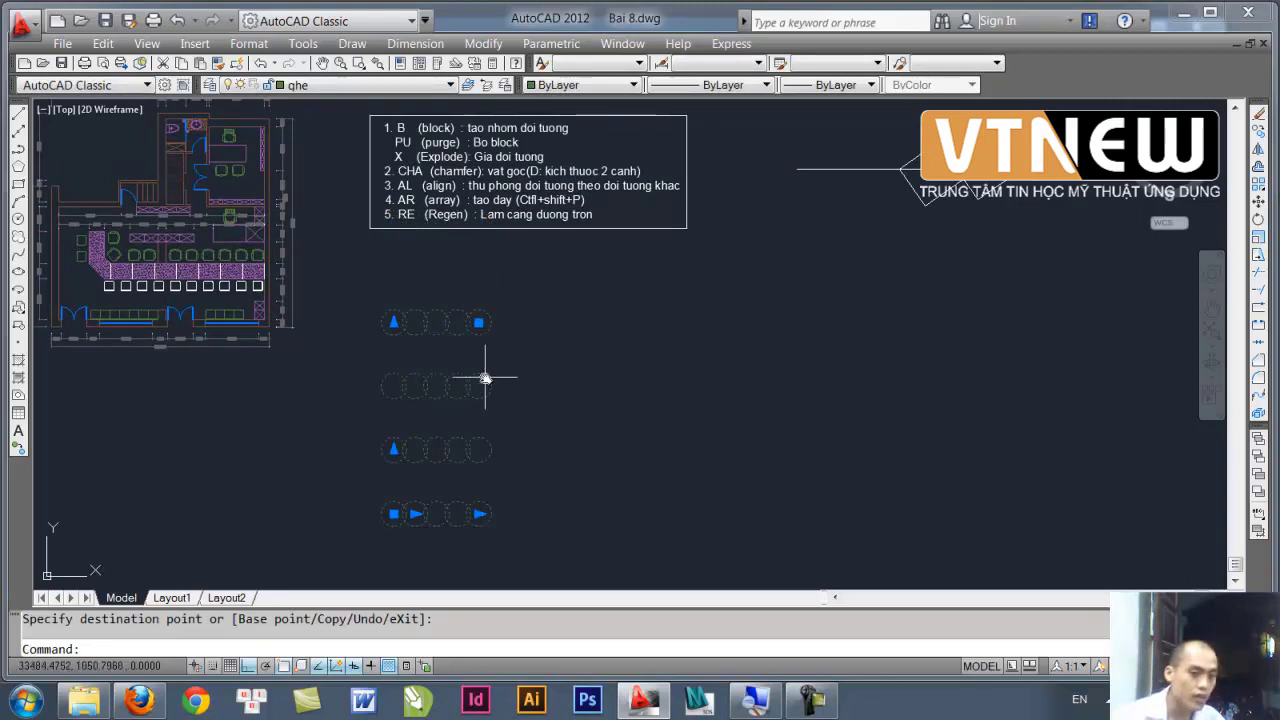
middle_drag(517, 364, 466, 346)
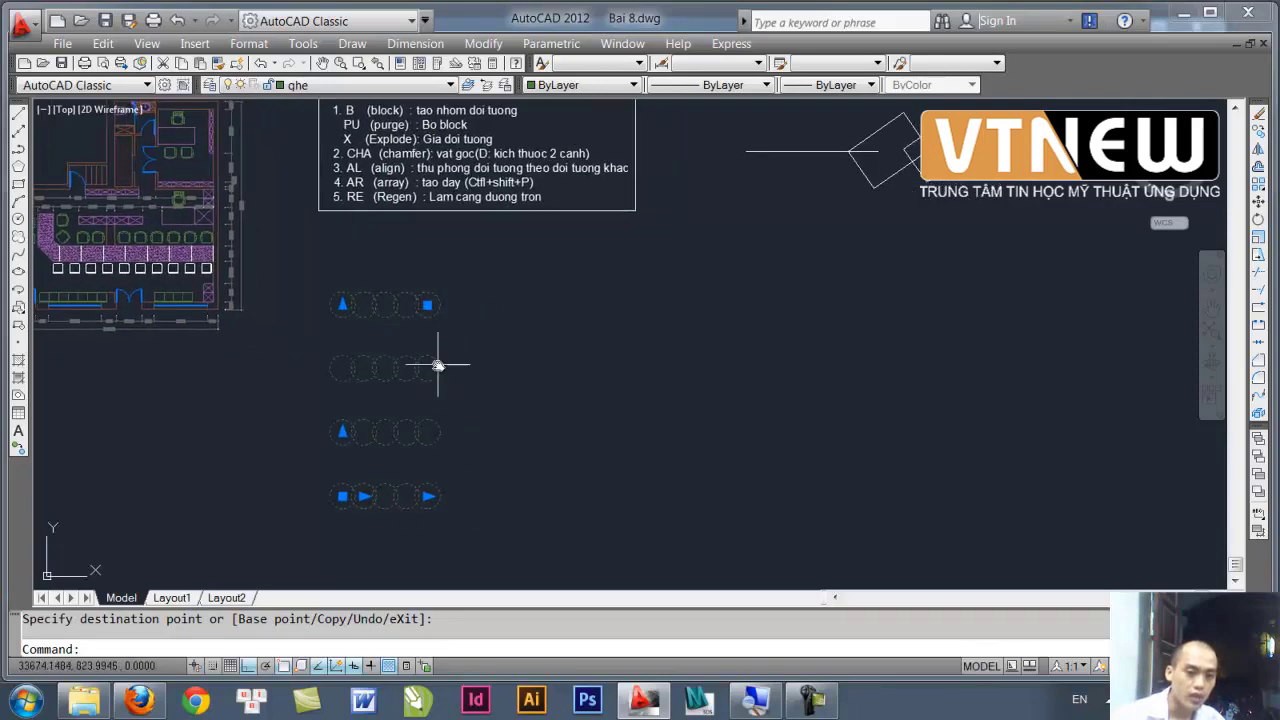
middle_drag(461, 429, 587, 402)
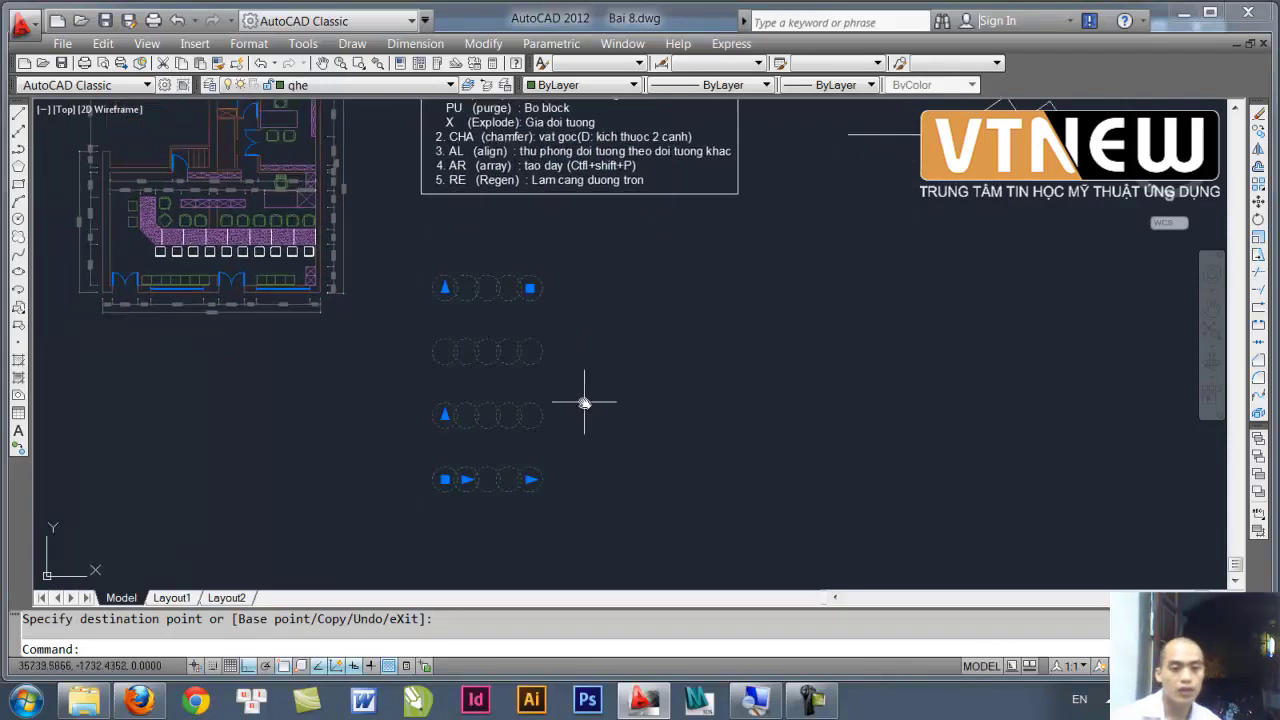
middle_drag(502, 402, 626, 404)
key(Escape)
- Start a DIST measurement from the bottom circle, then cancel it
text(di)
key(Return)
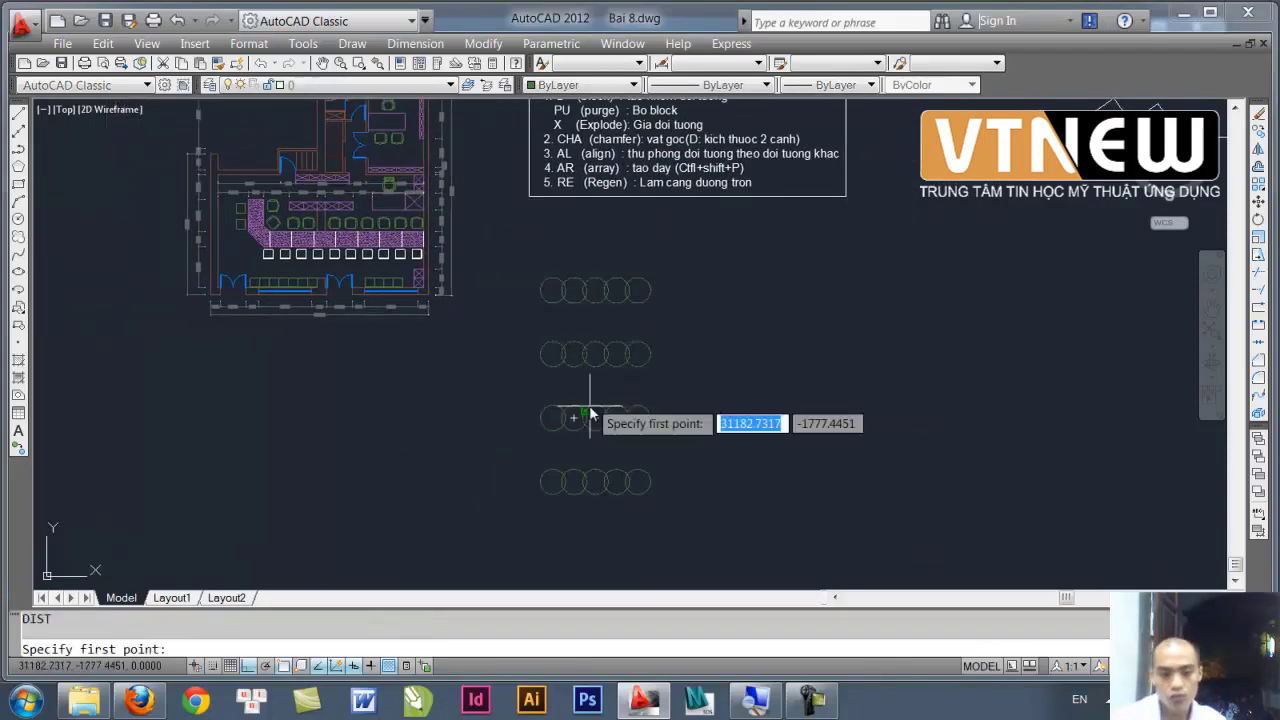
click(554, 483)
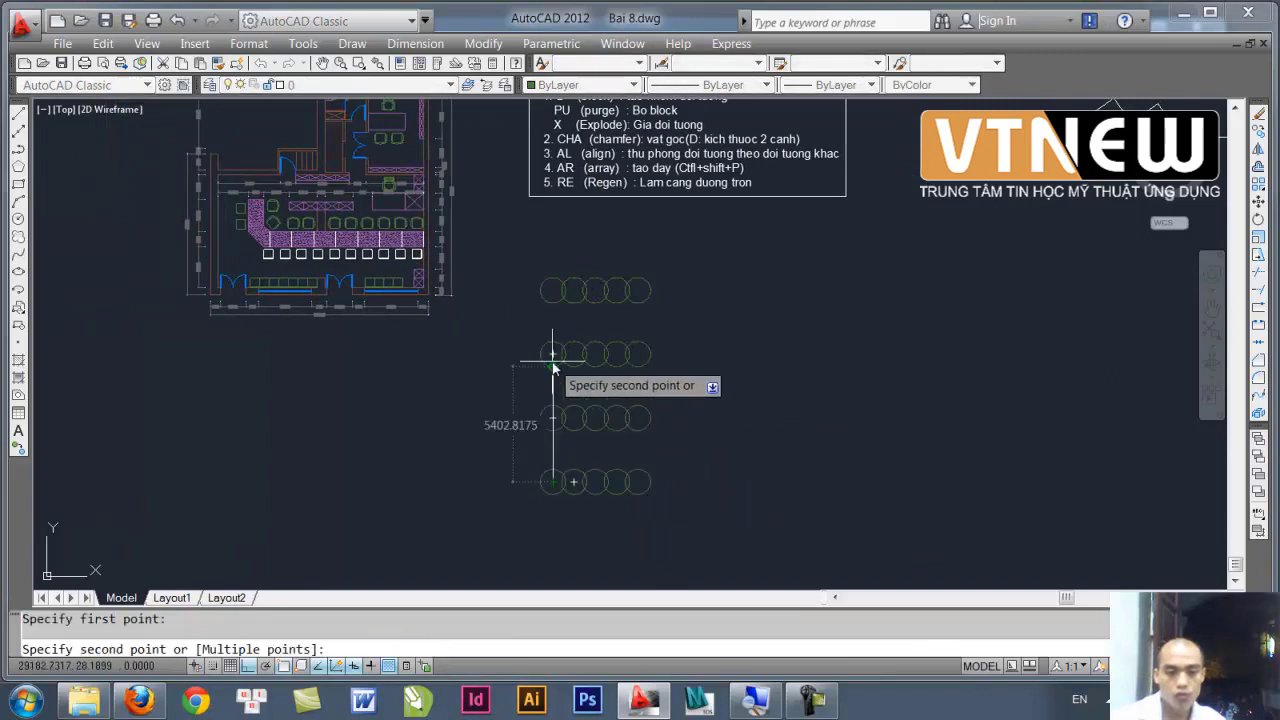
key(Escape)
- Crossing-select all the circle arrays
mouse_move(695, 403)
middle_down()
mouse_move(729, 414)
mouse_move(614, 449)
middle_up()
click(797, 521)
click(570, 282)
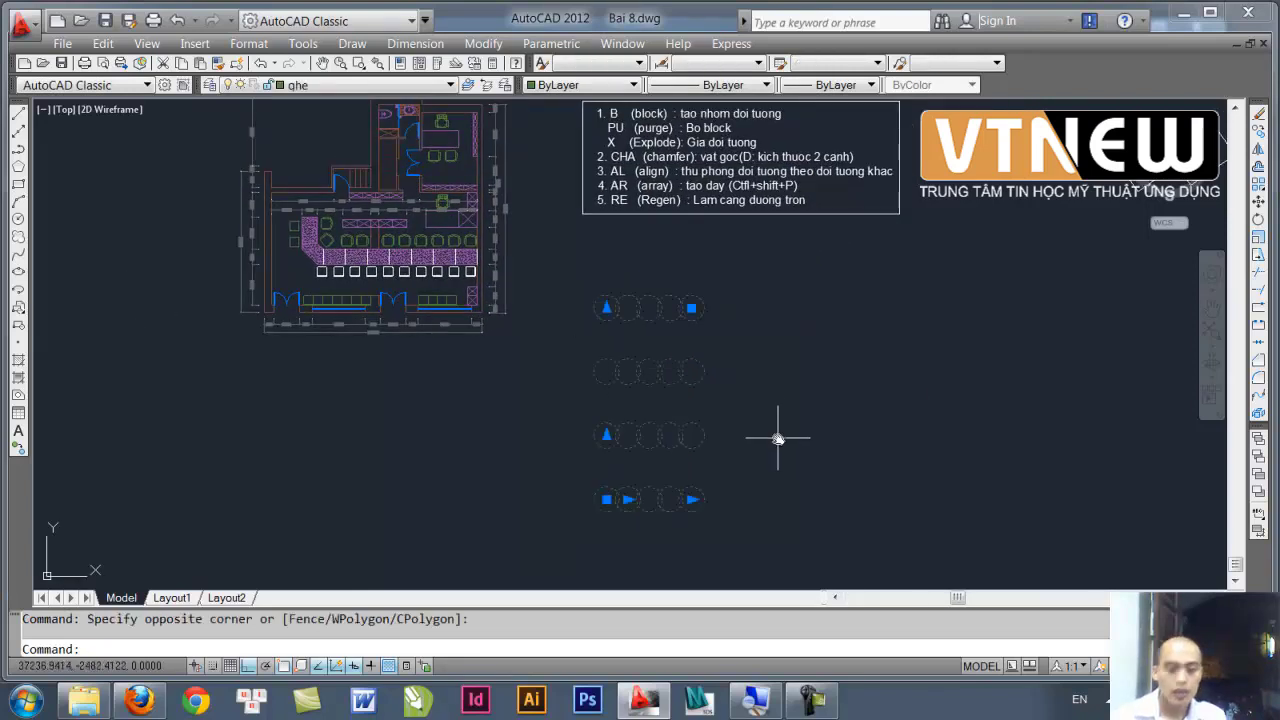
middle_drag(685, 436, 708, 404)
scroll(708, 404, up, 2)
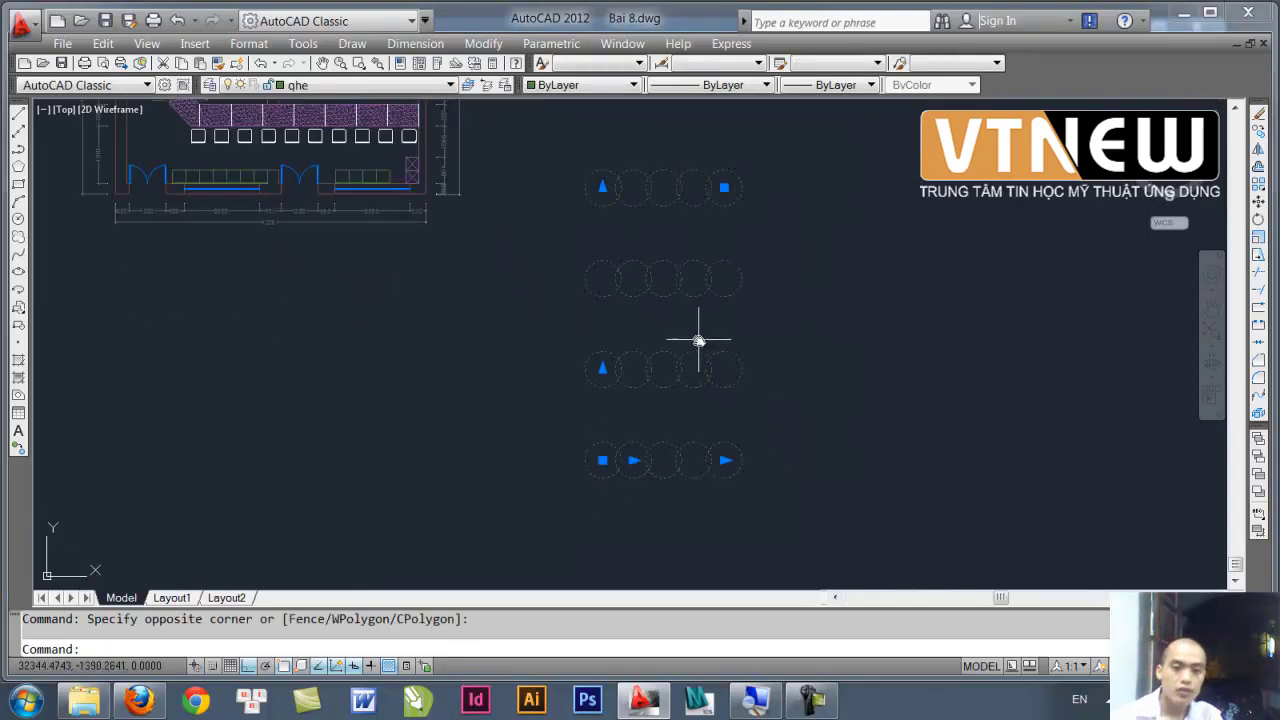
mouse_move(691, 337)
middle_down()
mouse_move(666, 380)
mouse_move(625, 352)
middle_up()
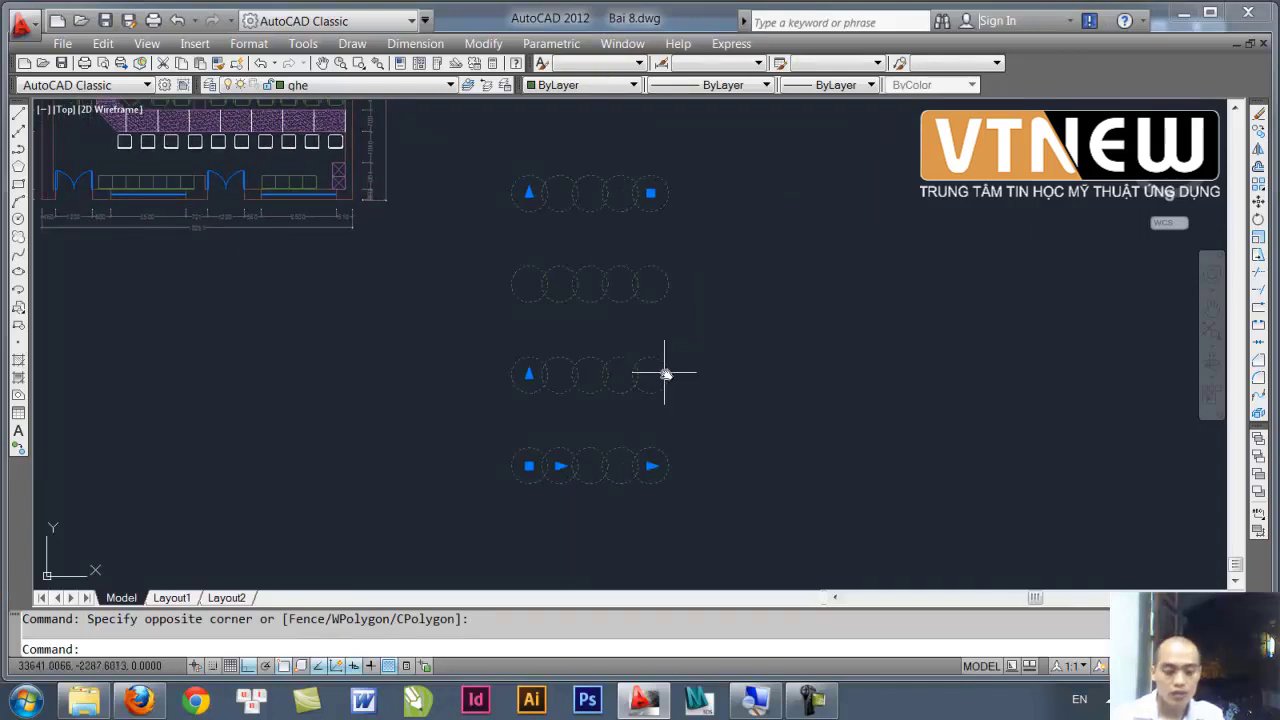
- Erase the circle arrays and draw a small temporary circle
key(Delete)
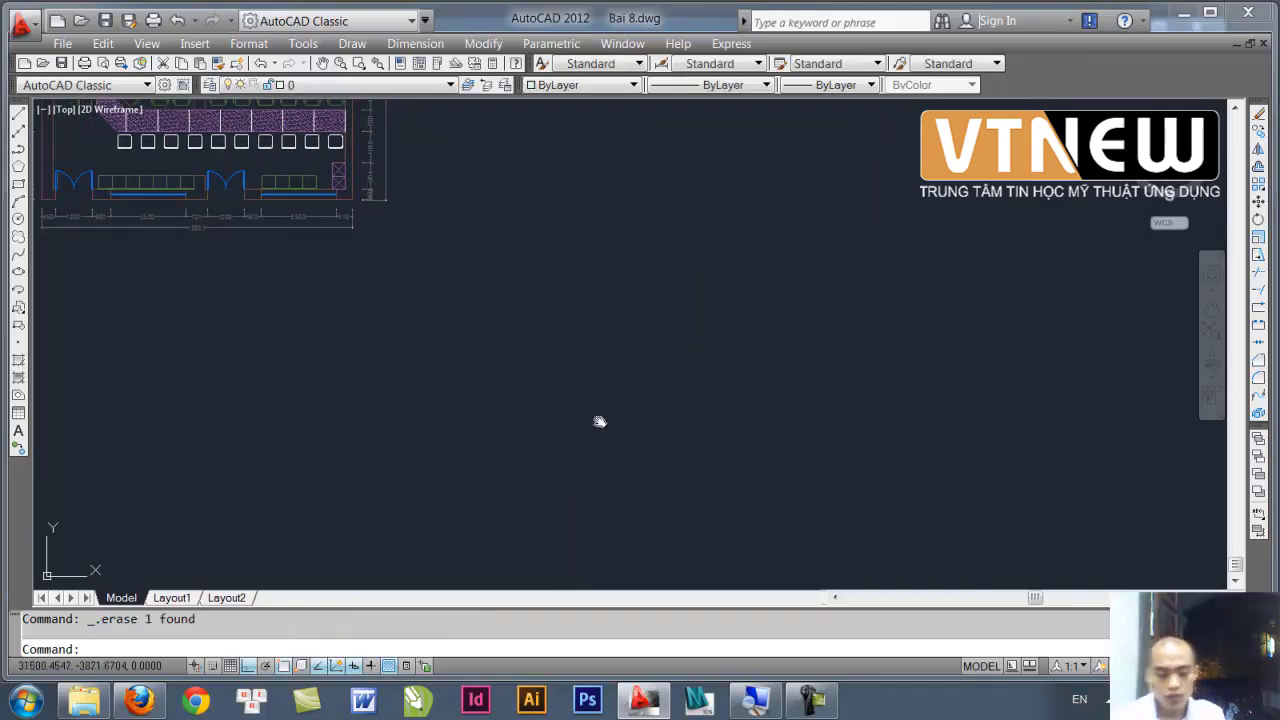
mouse_move(597, 420)
middle_down()
mouse_move(620, 386)
mouse_move(537, 434)
middle_up()
text(c)
key(Return)
click(534, 331)
click(558, 352)
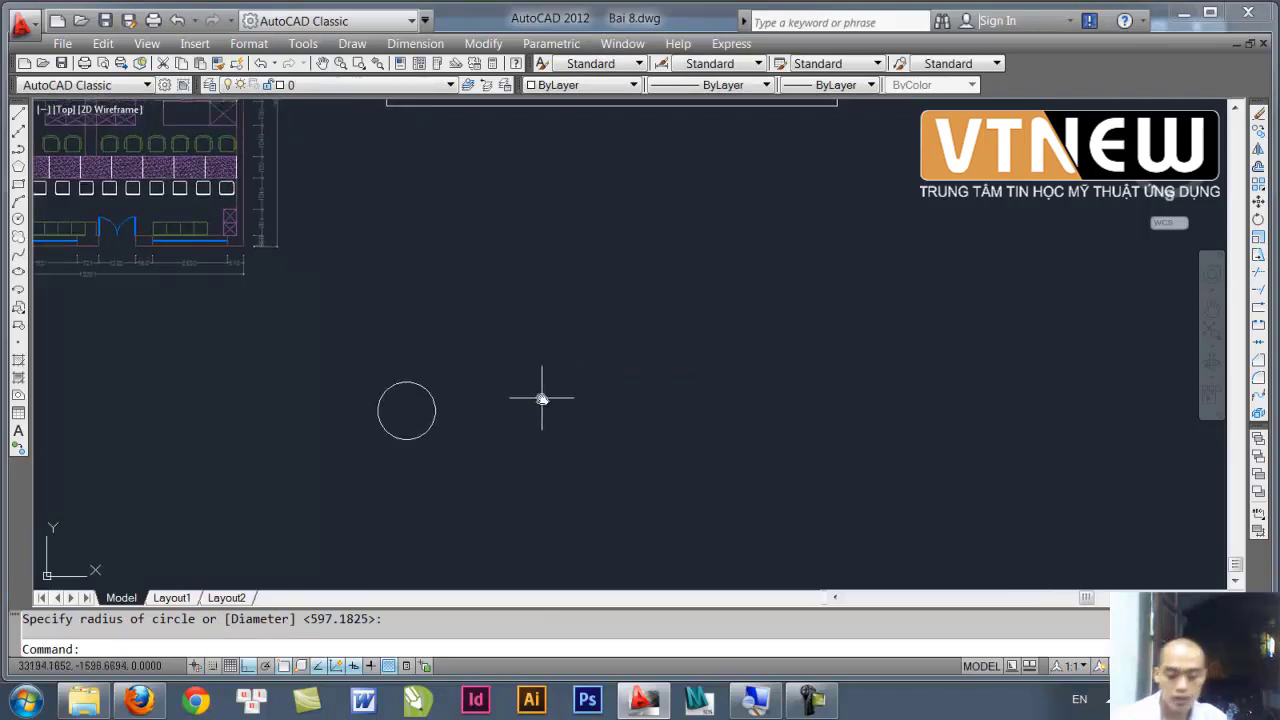
- Draw a three-point arching spline from left to right with ortho off
text(s)
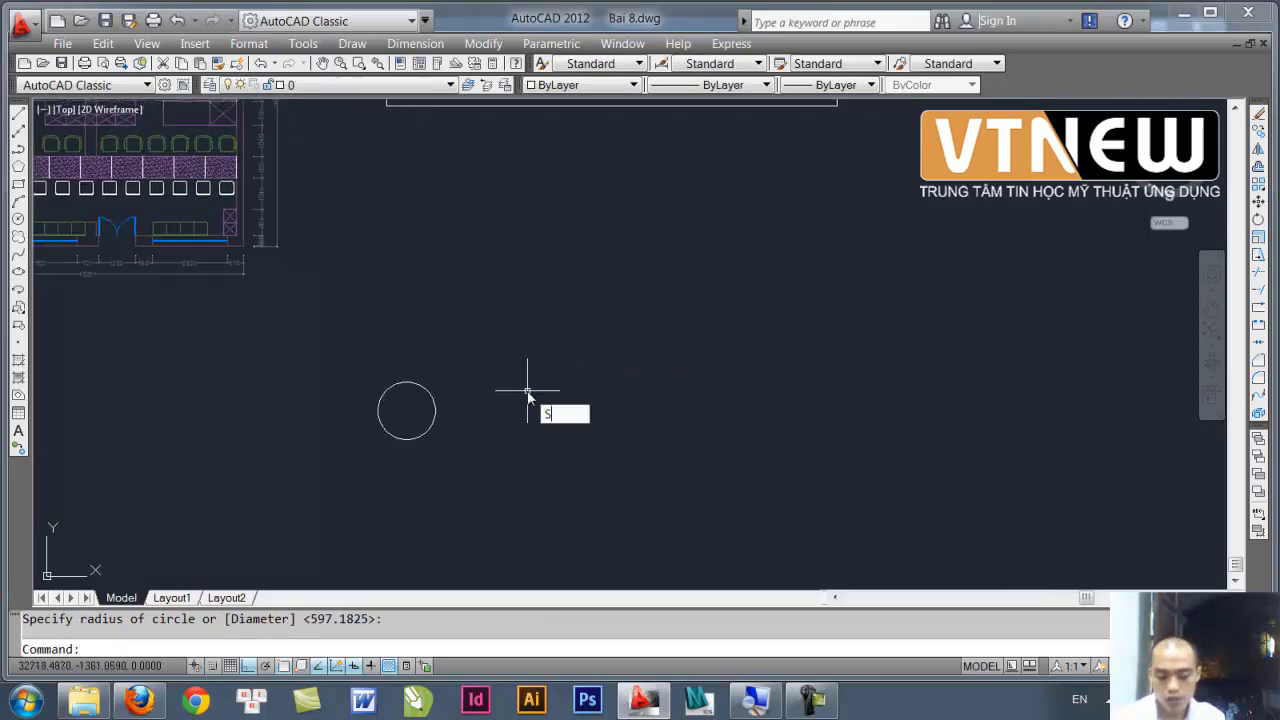
text(pl)
key(Return)
click(519, 356)
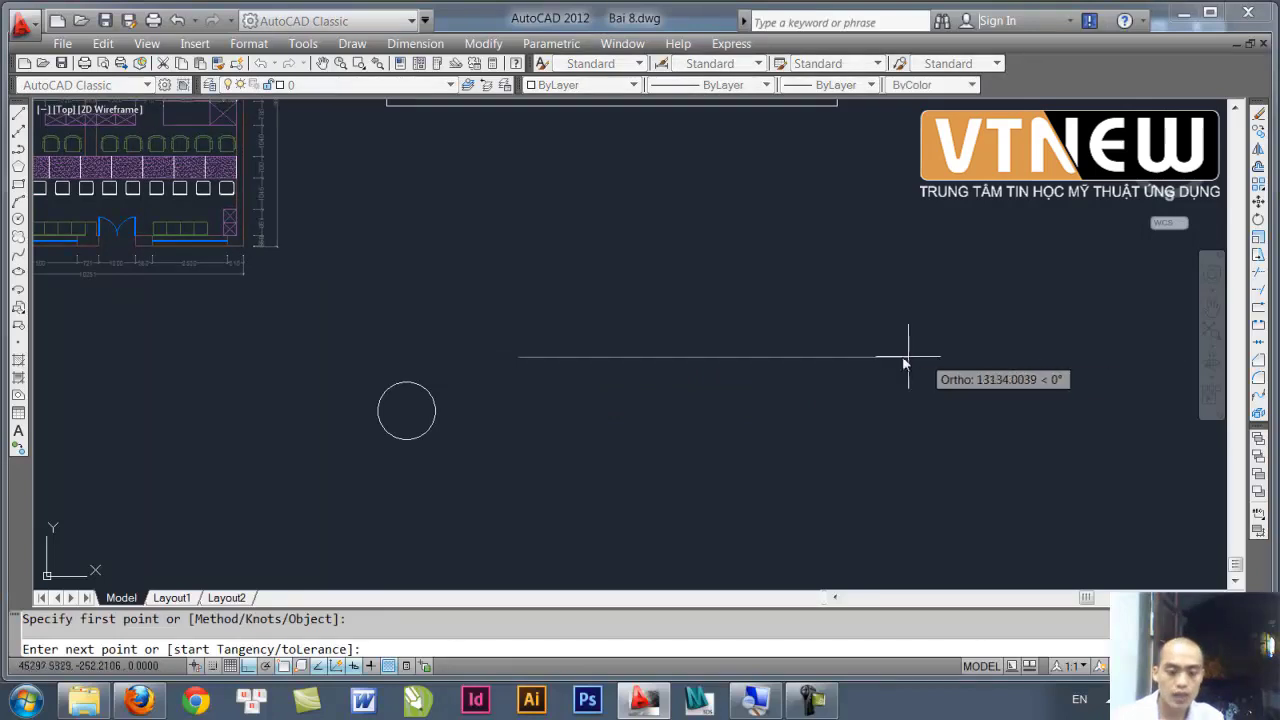
key(F8)
click(820, 265)
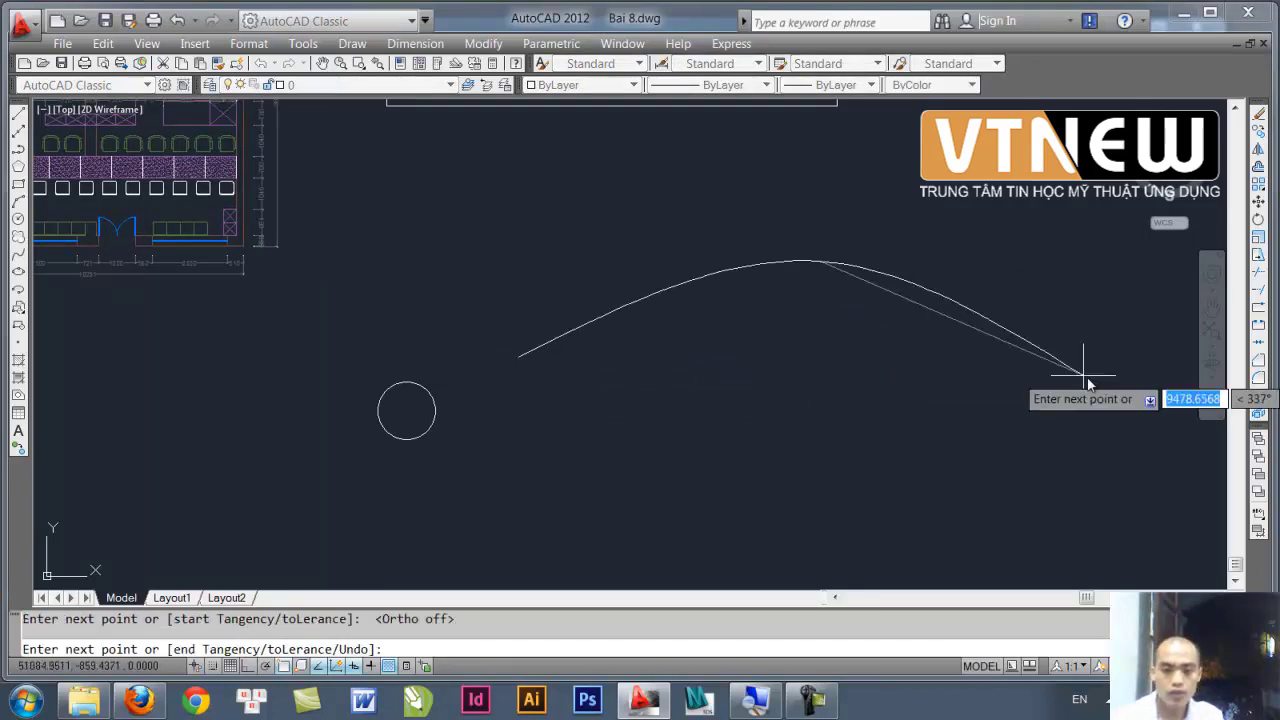
click(1112, 372)
key(Return)
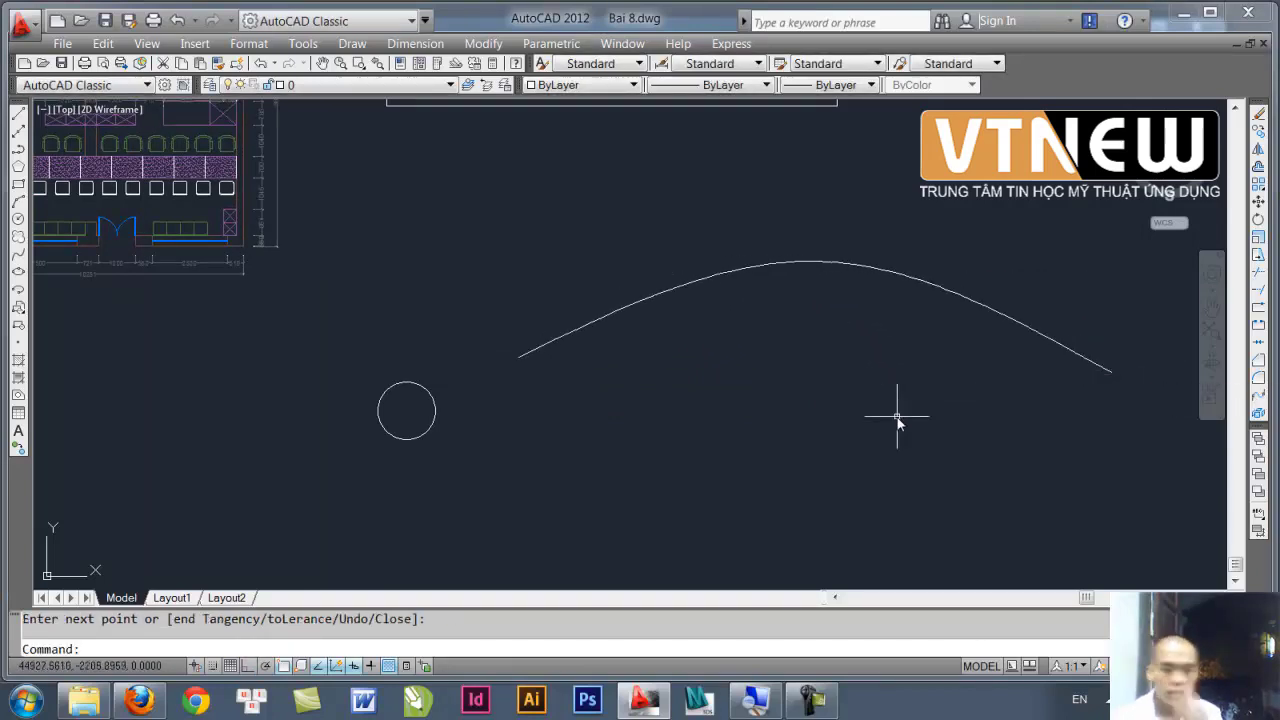
- Delete the leftover temporary circle
middle_drag(851, 418, 760, 406)
click(495, 495)
click(288, 372)
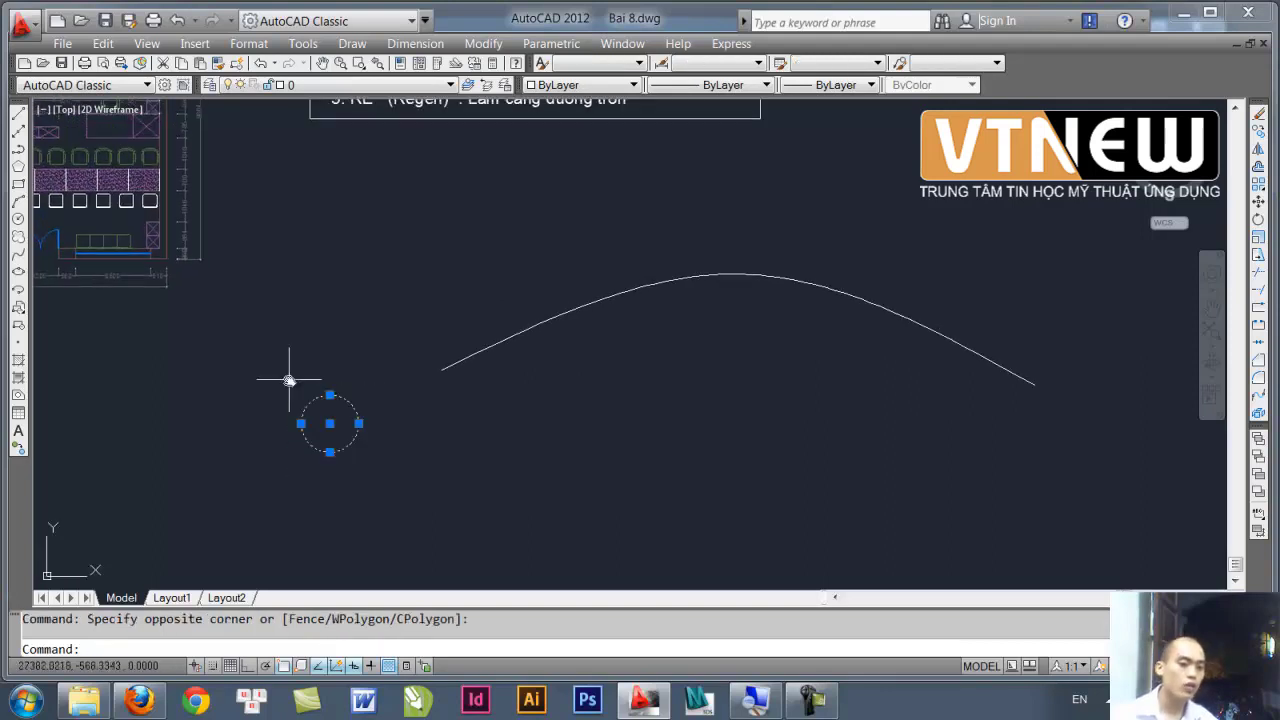
key(Delete)
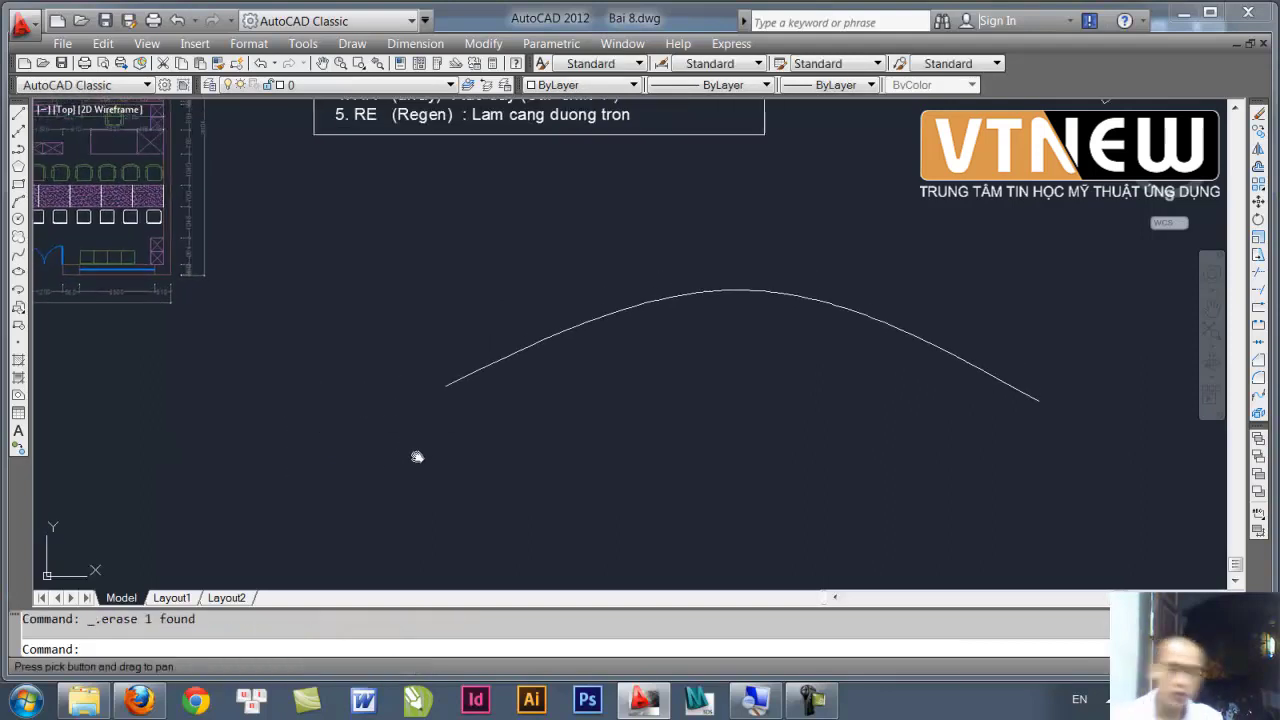
- Draw a small upright rectangle just left of the spline's starting end
scroll(429, 394, up, 3)
middle_drag(491, 377, 422, 449)
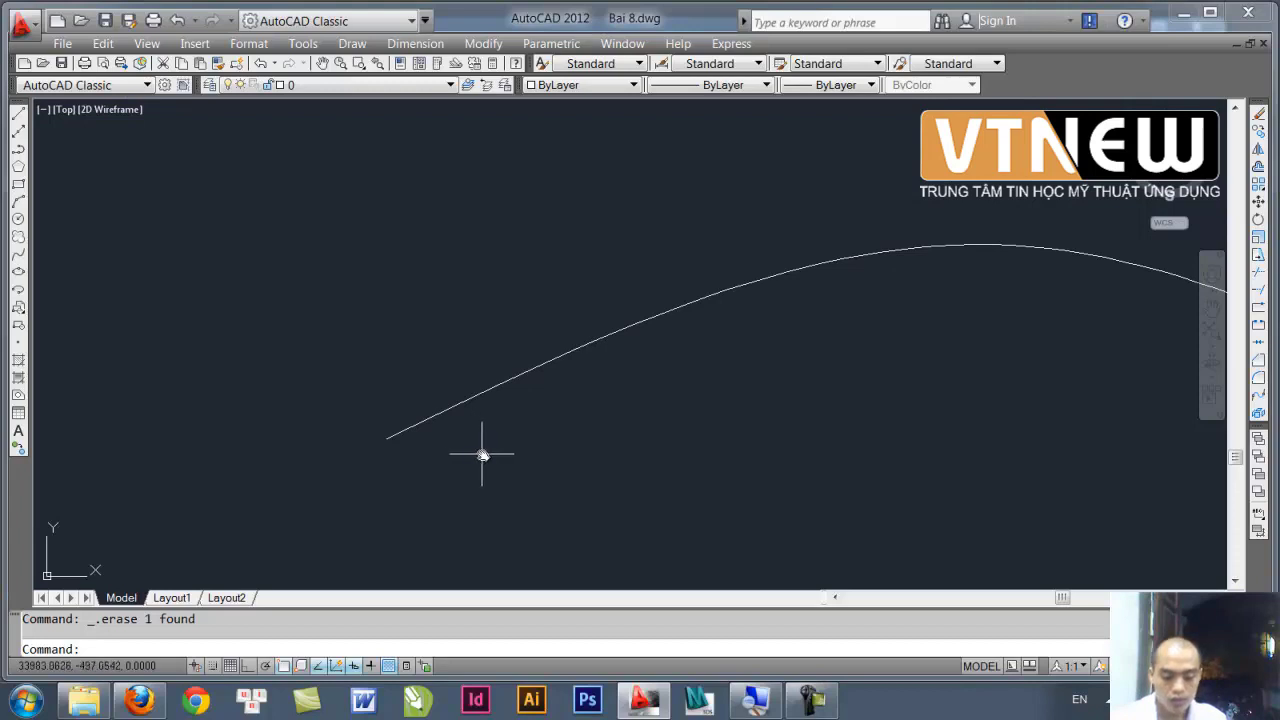
text(rec)
key(Return)
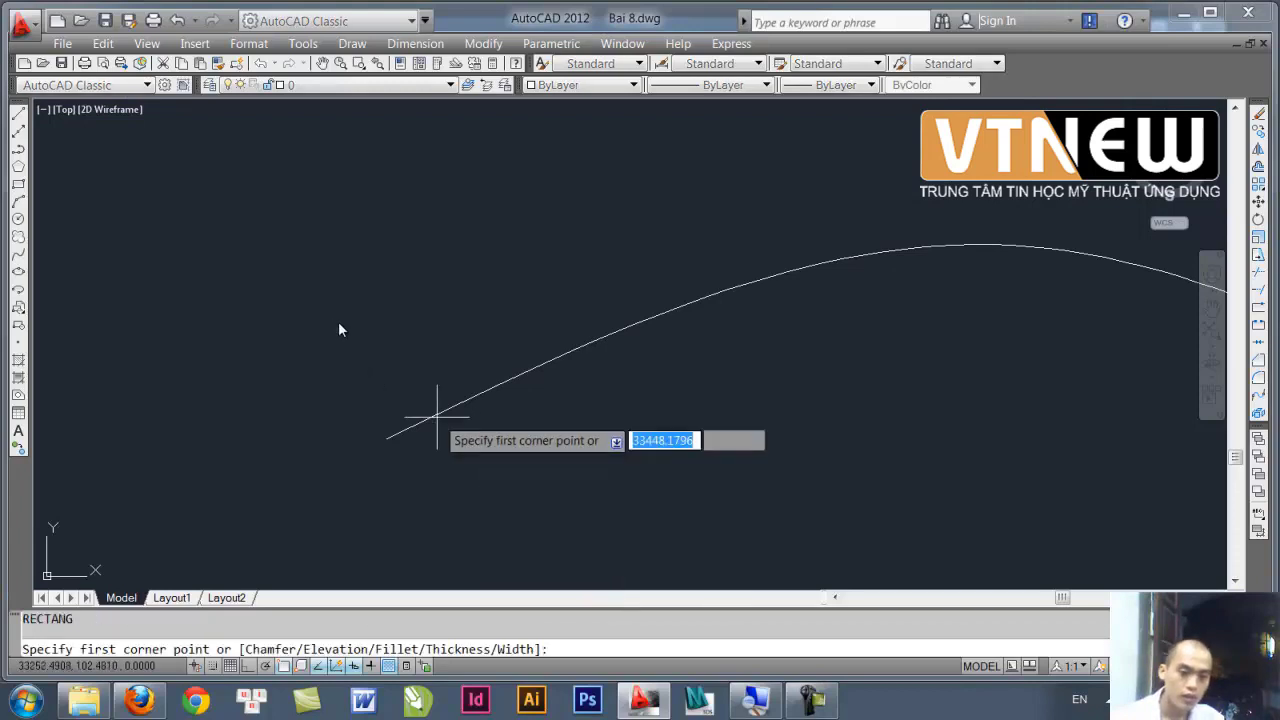
click(355, 322)
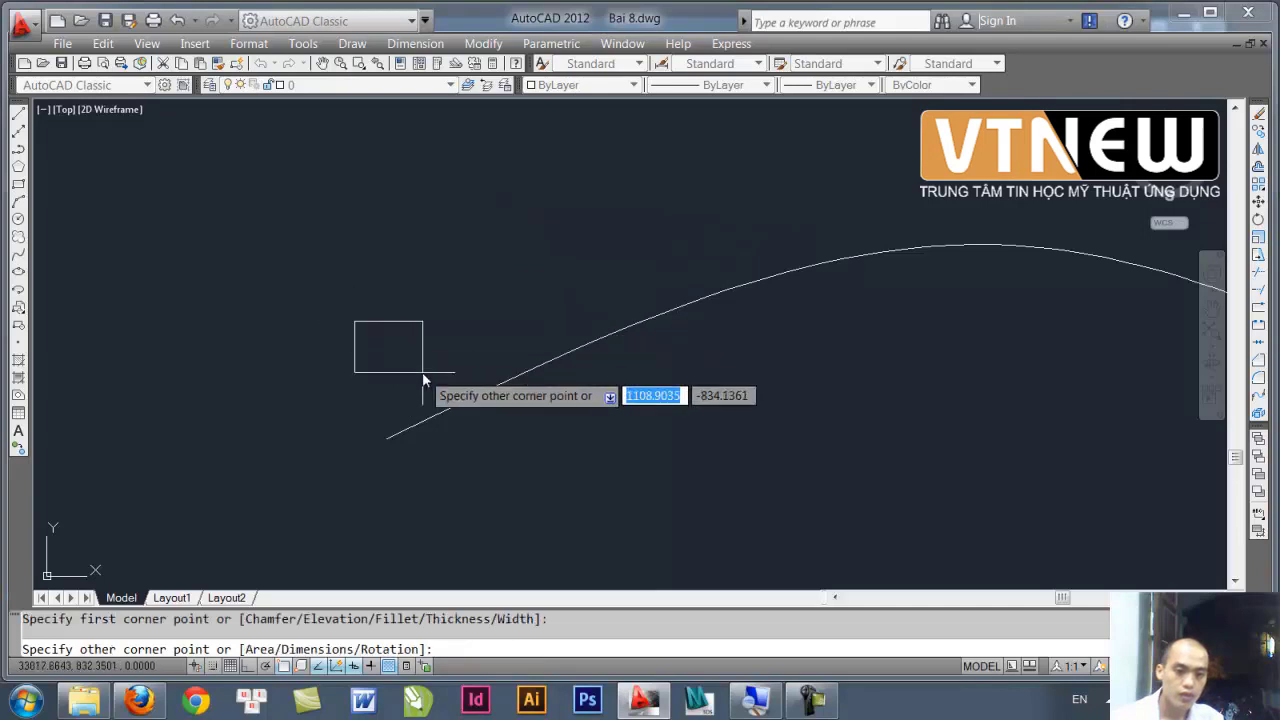
click(415, 404)
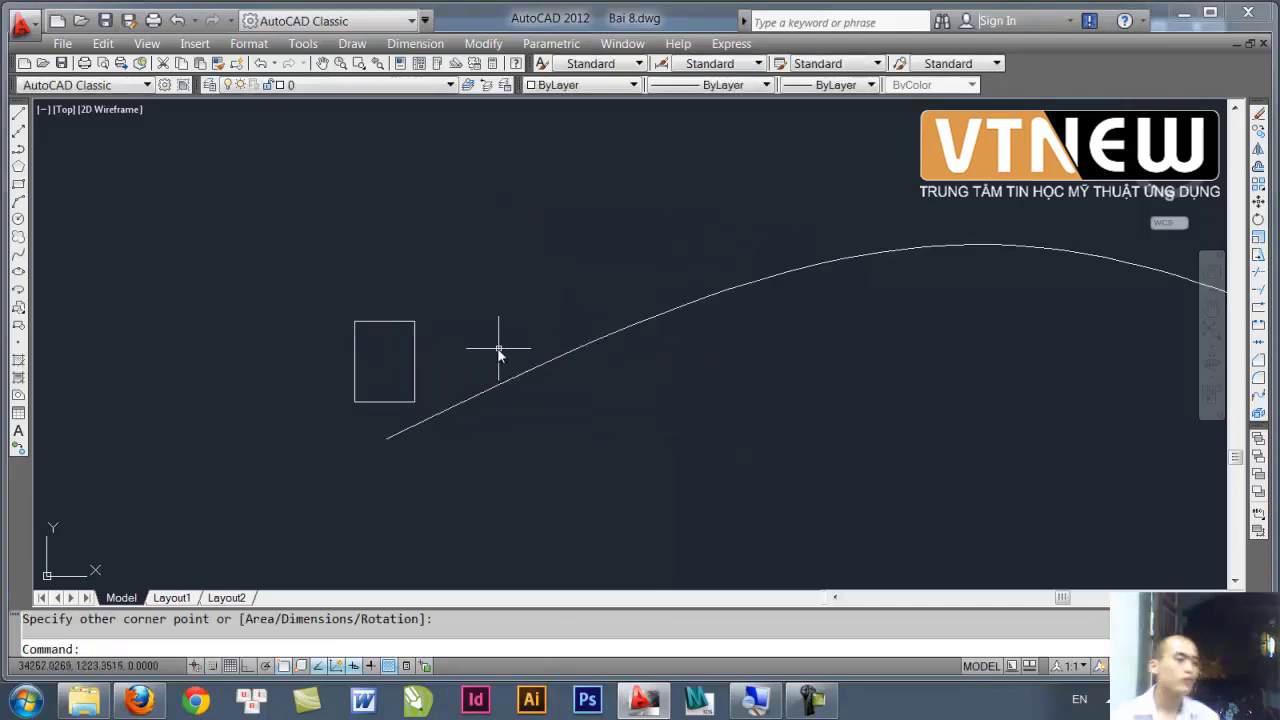
mouse_move(560, 373)
middle_down()
mouse_move(476, 316)
mouse_move(318, 340)
middle_up()
scroll(363, 322, down, 3)
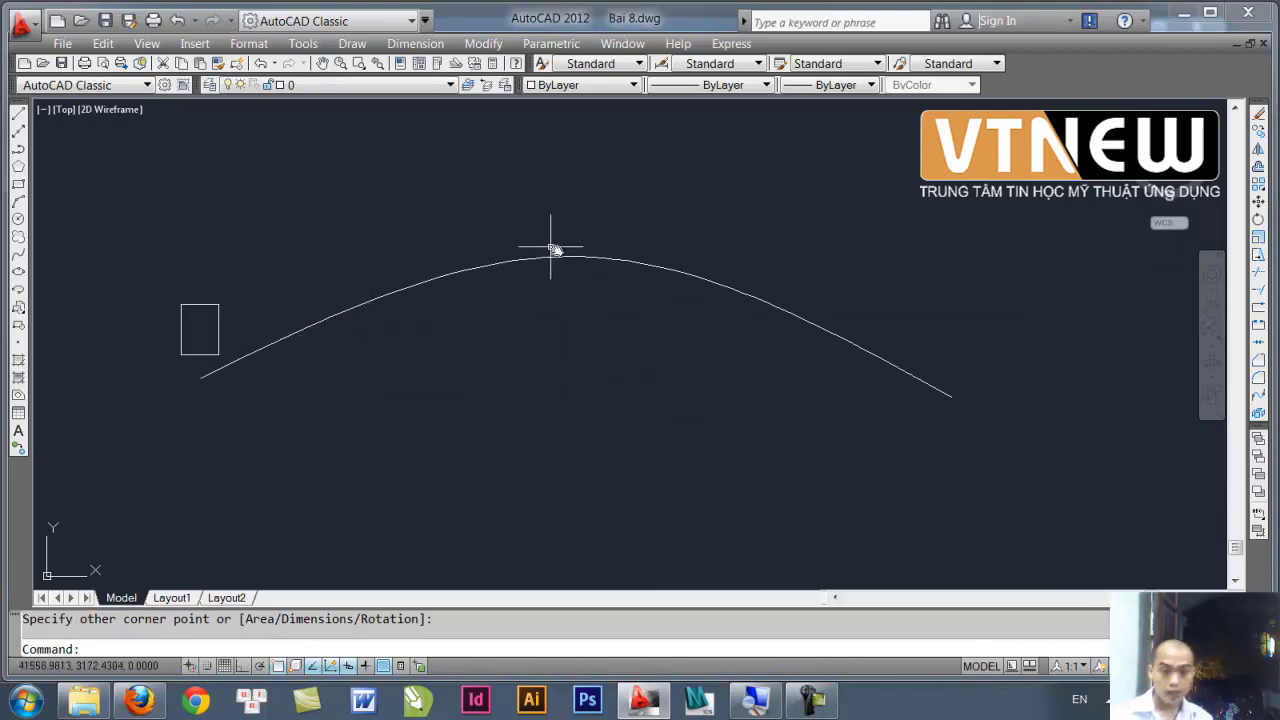
- Path-array the rectangle along the spline, dividing it evenly into 15 aligned items
middle_drag(292, 363, 470, 332)
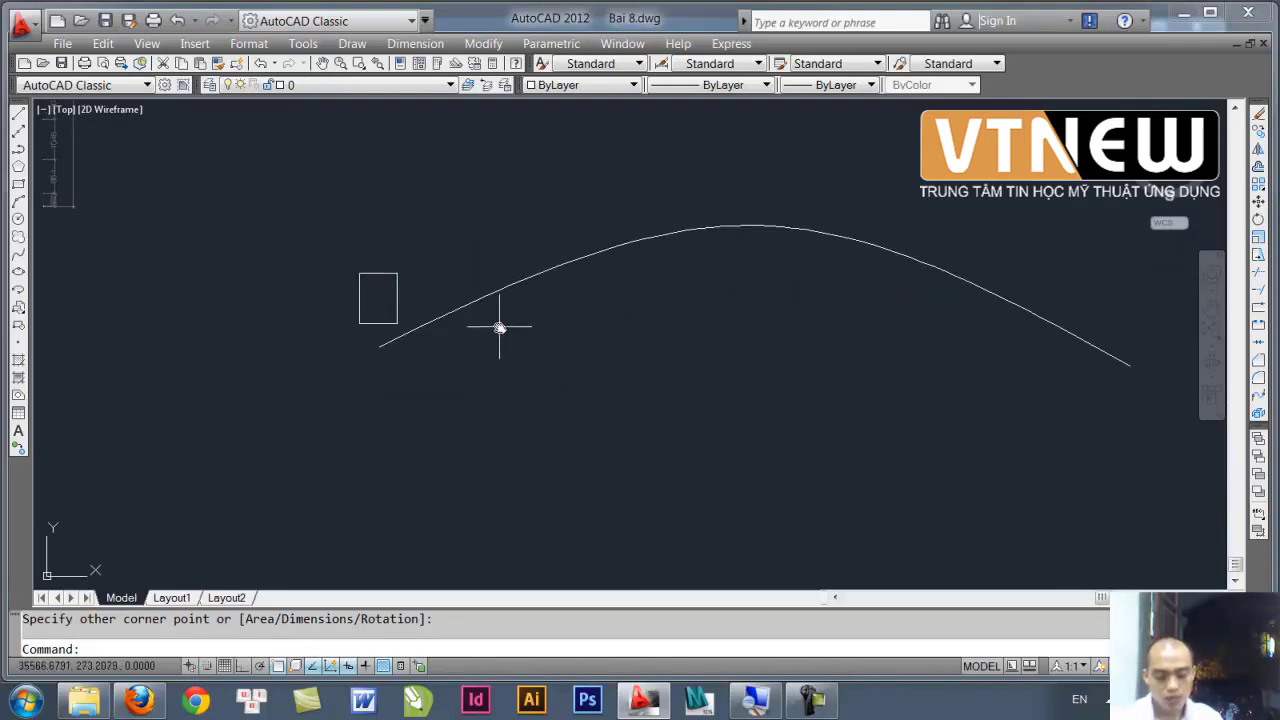
text(ar)
key(Return)
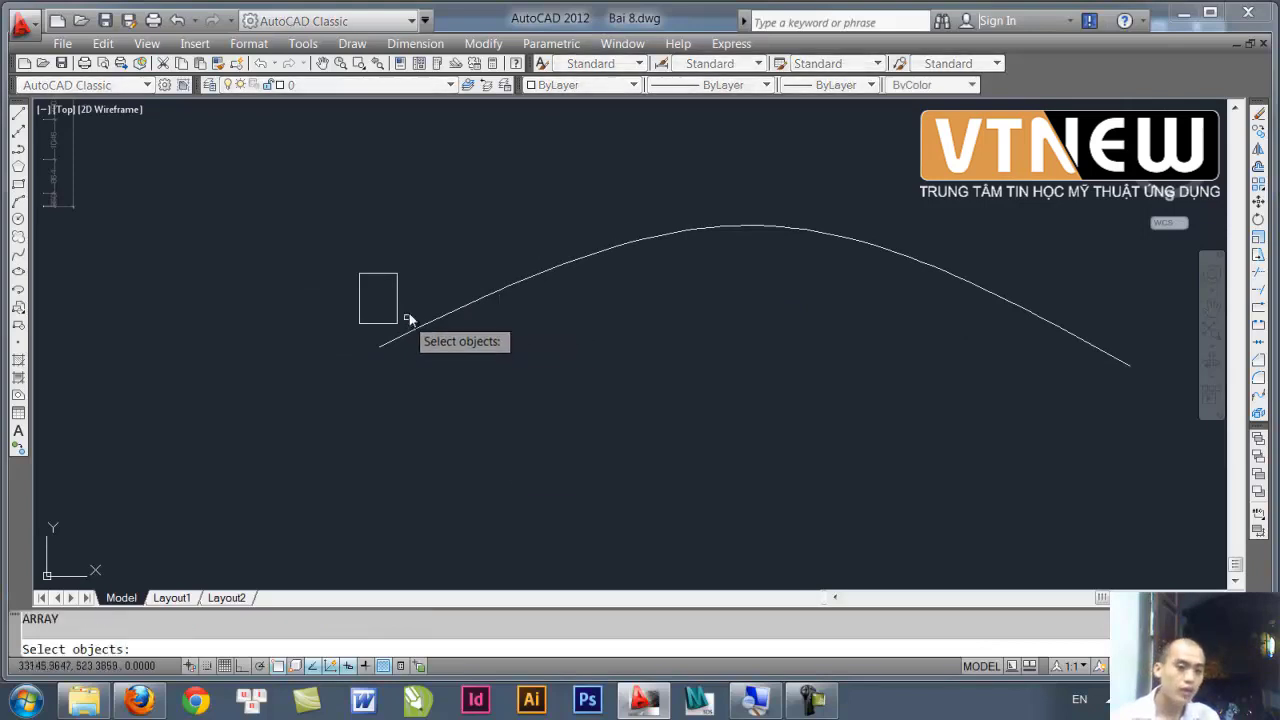
click(409, 318)
click(377, 267)
key(Return)
key(Down)
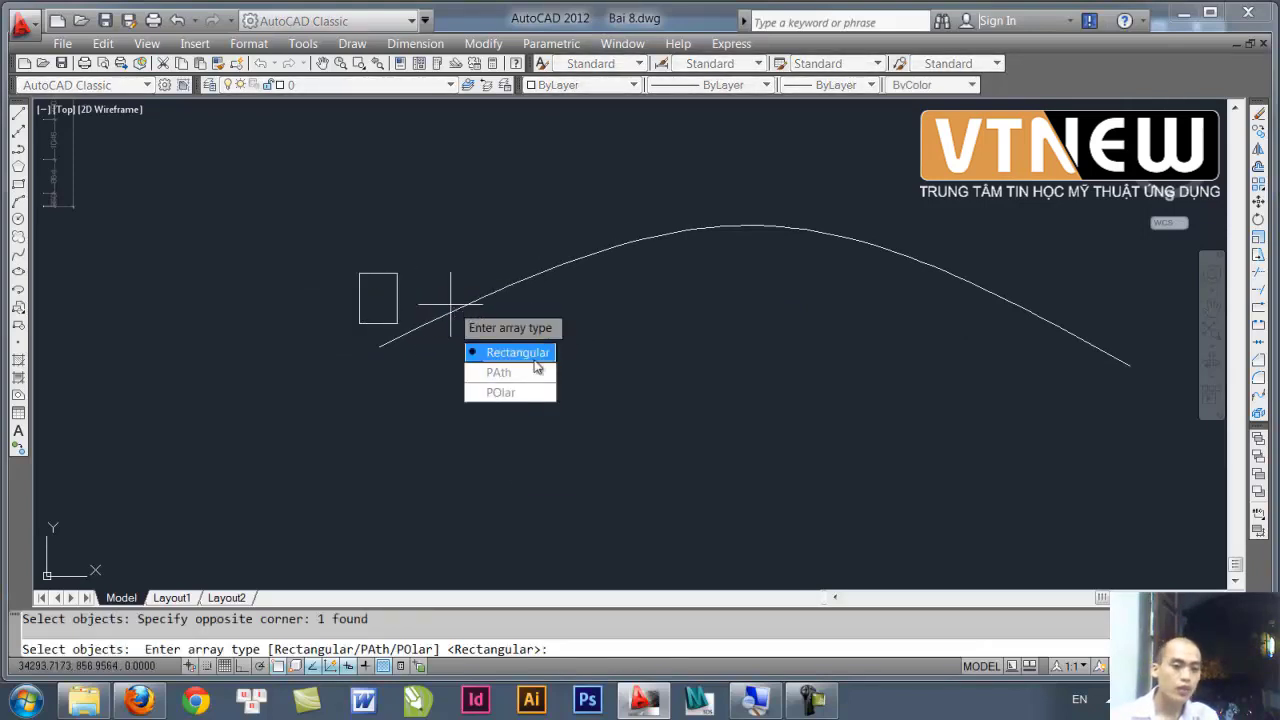
key(Down)
key(Return)
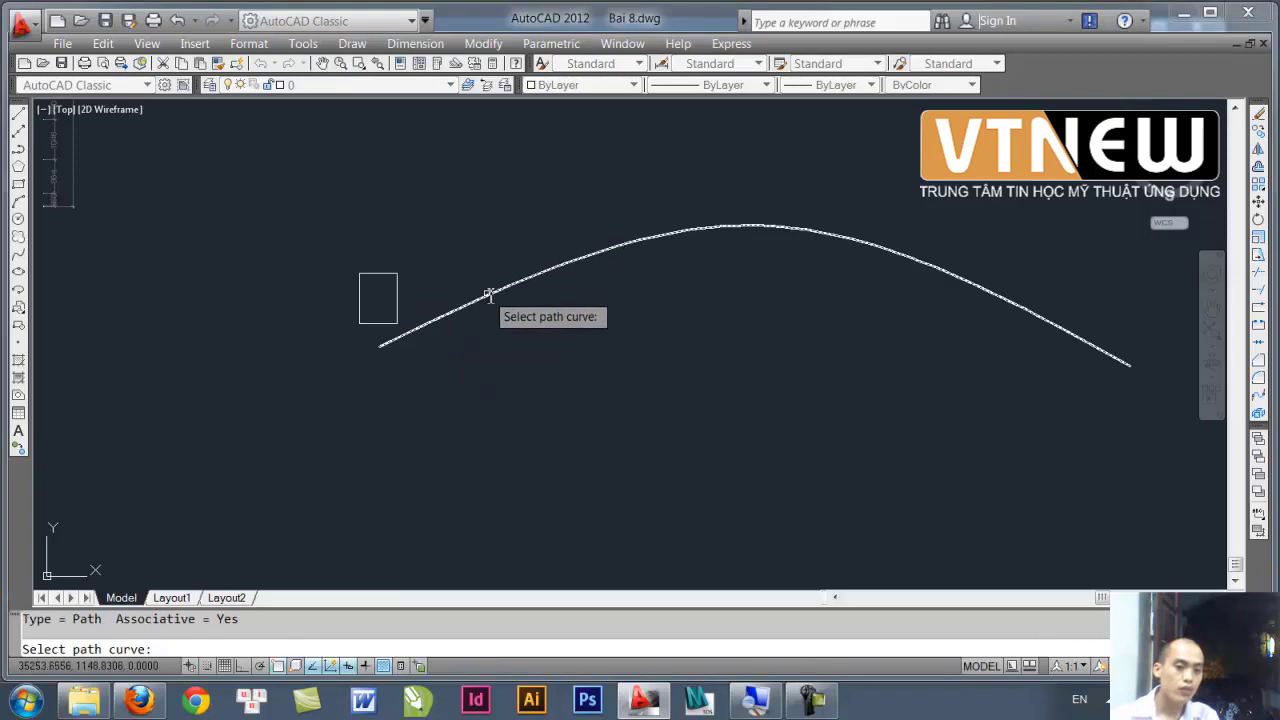
click(489, 284)
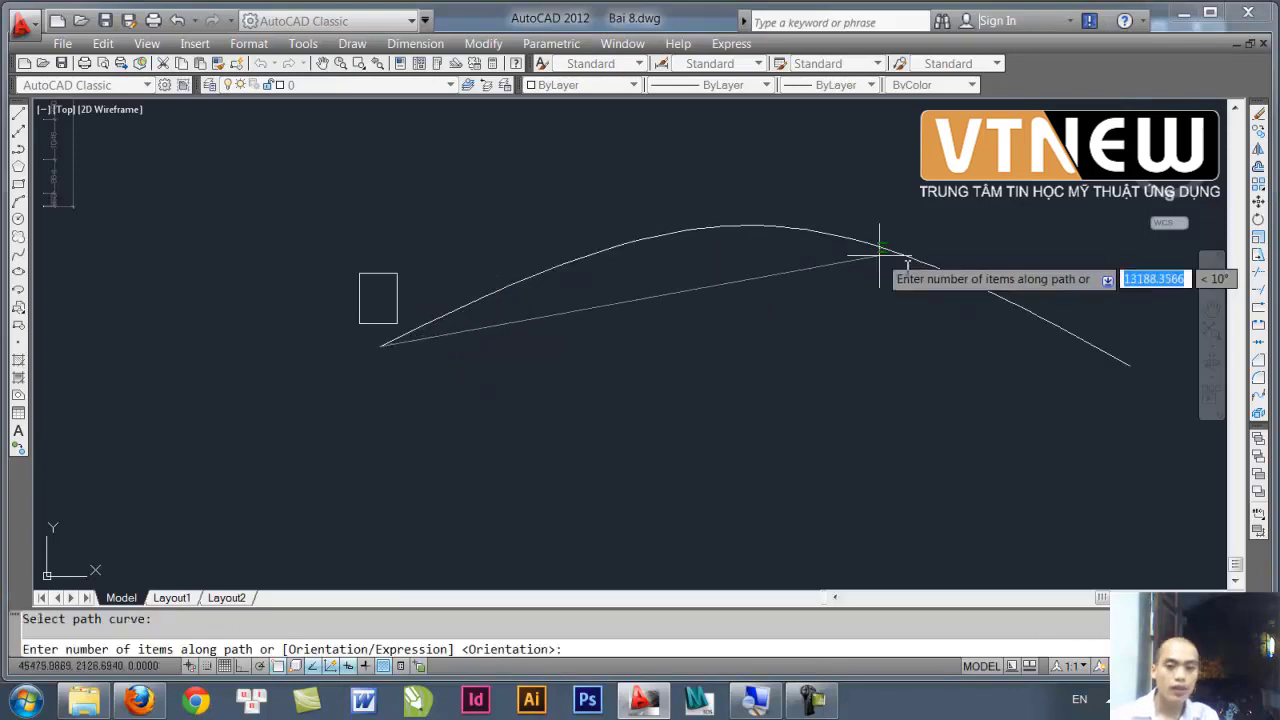
click(1129, 365)
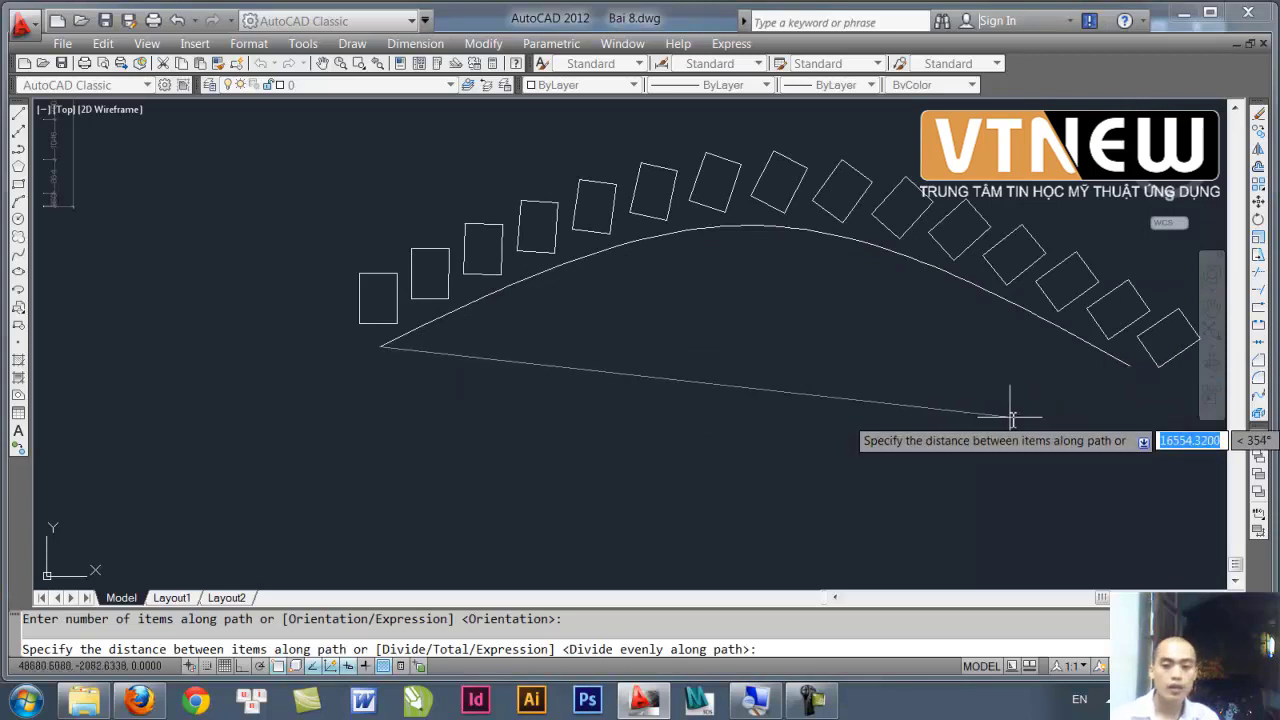
key(Return)
click(1055, 605)
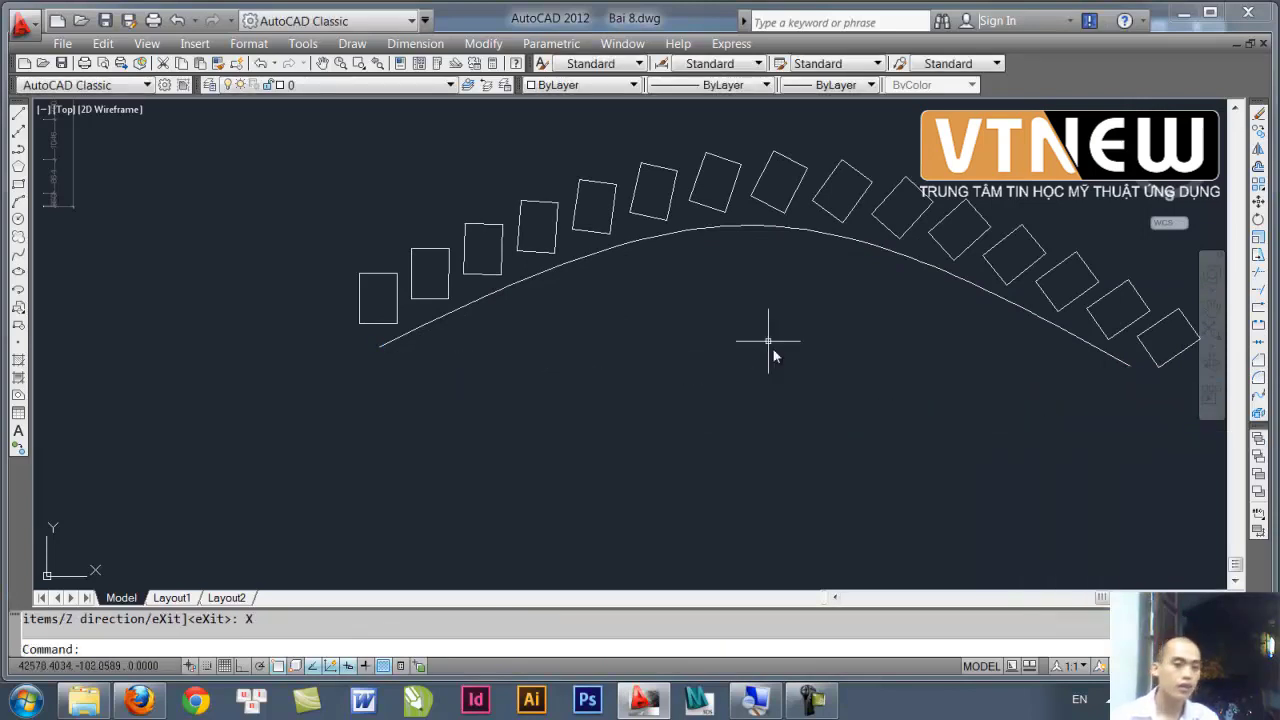
- Turn on Quick Properties and select the path array
middle_drag(700, 328, 545, 350)
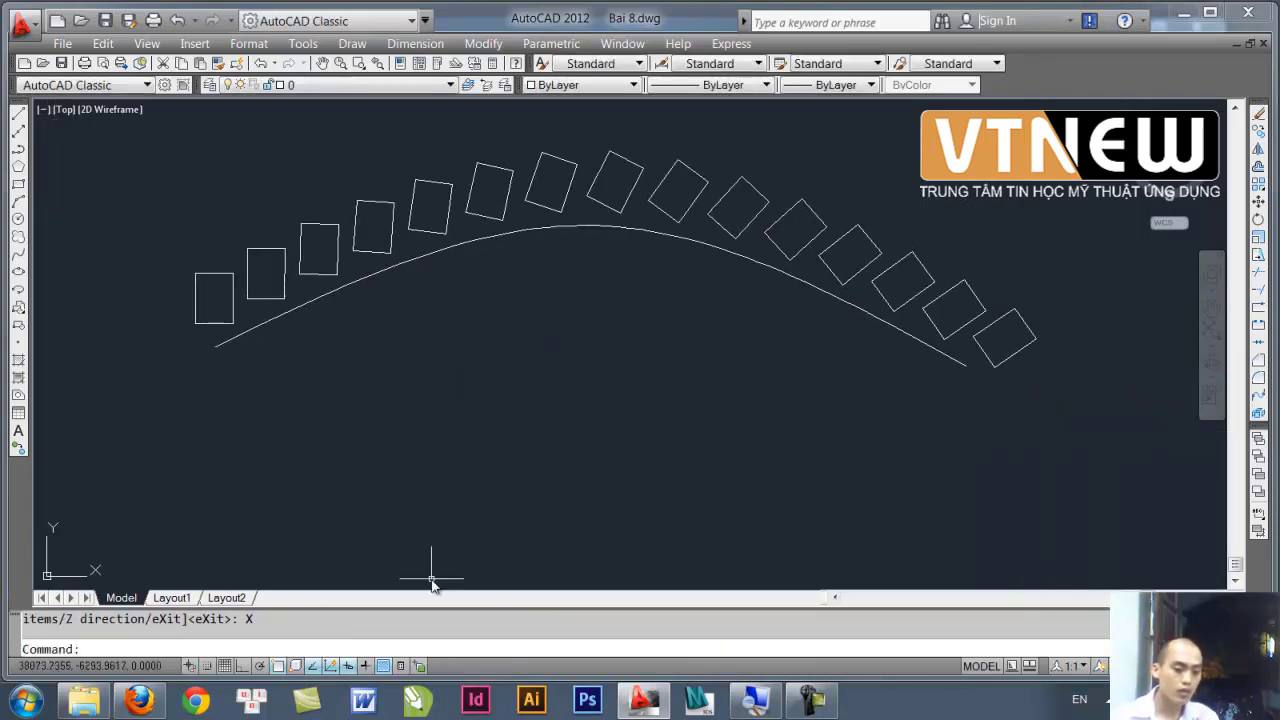
click(401, 666)
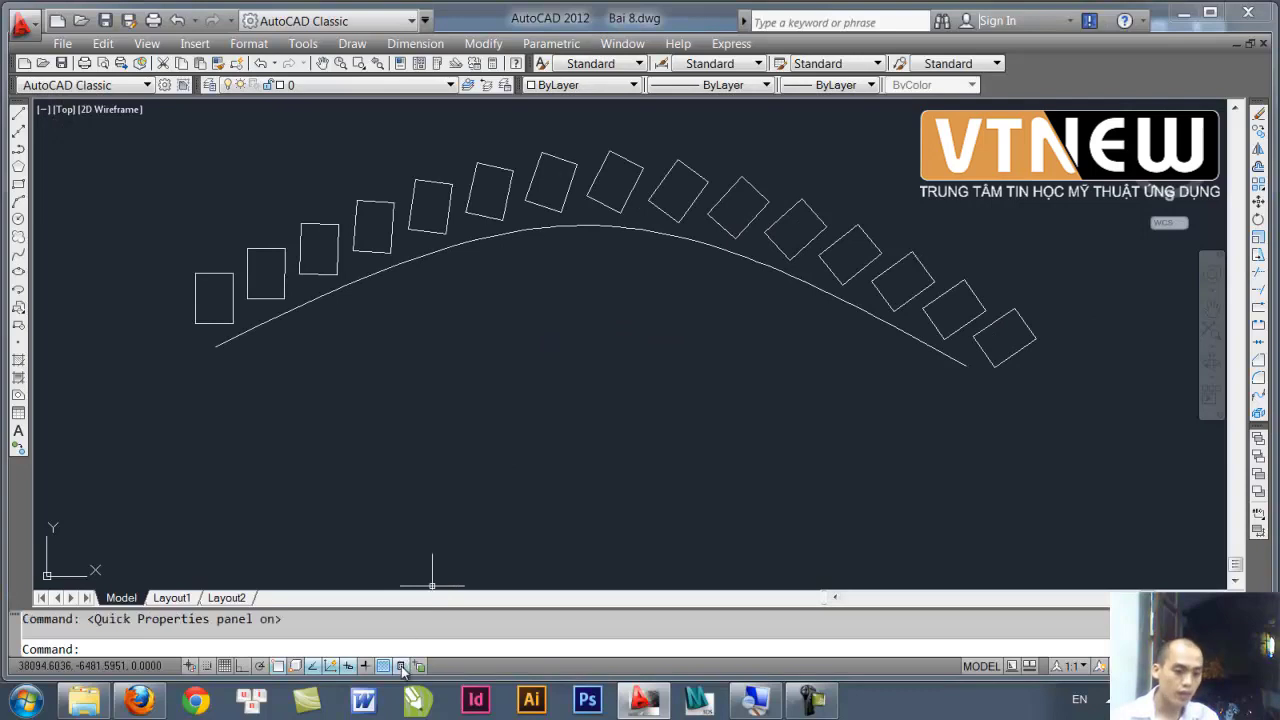
click(246, 330)
- Select the path array, move its Quick Properties panel, and try the Measure and Divide methods
click(225, 313)
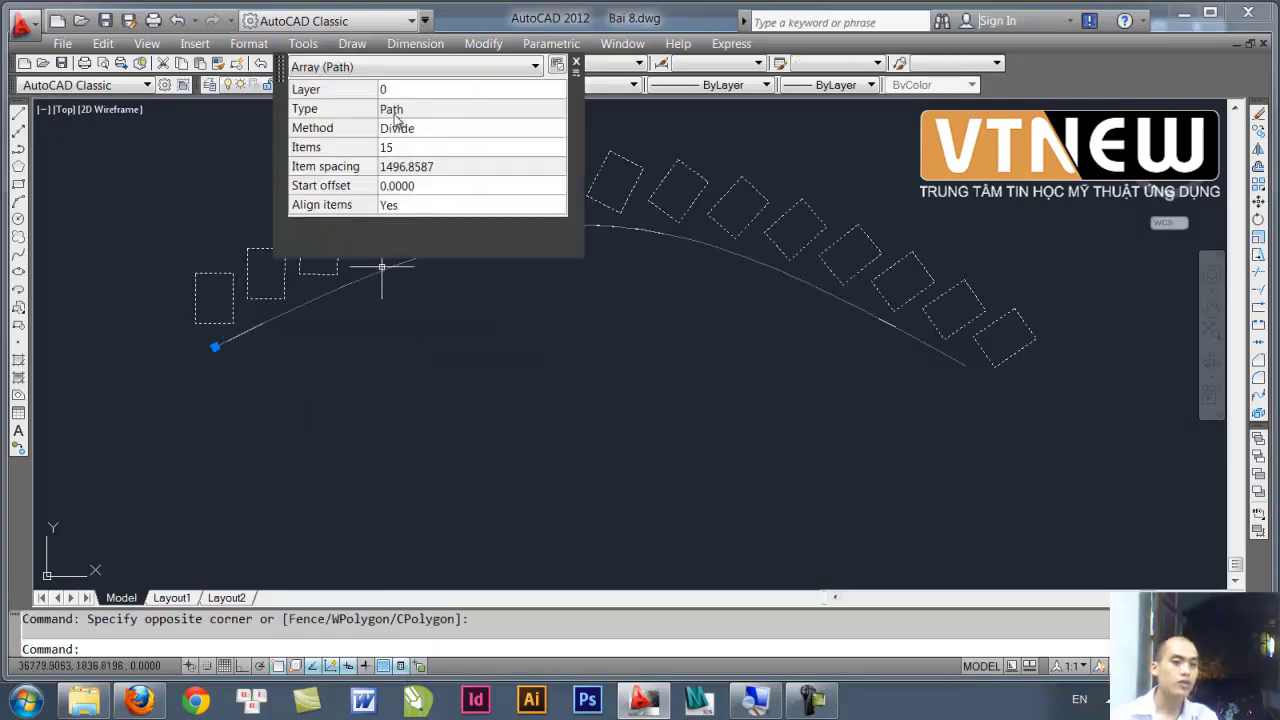
drag(287, 88, 448, 341)
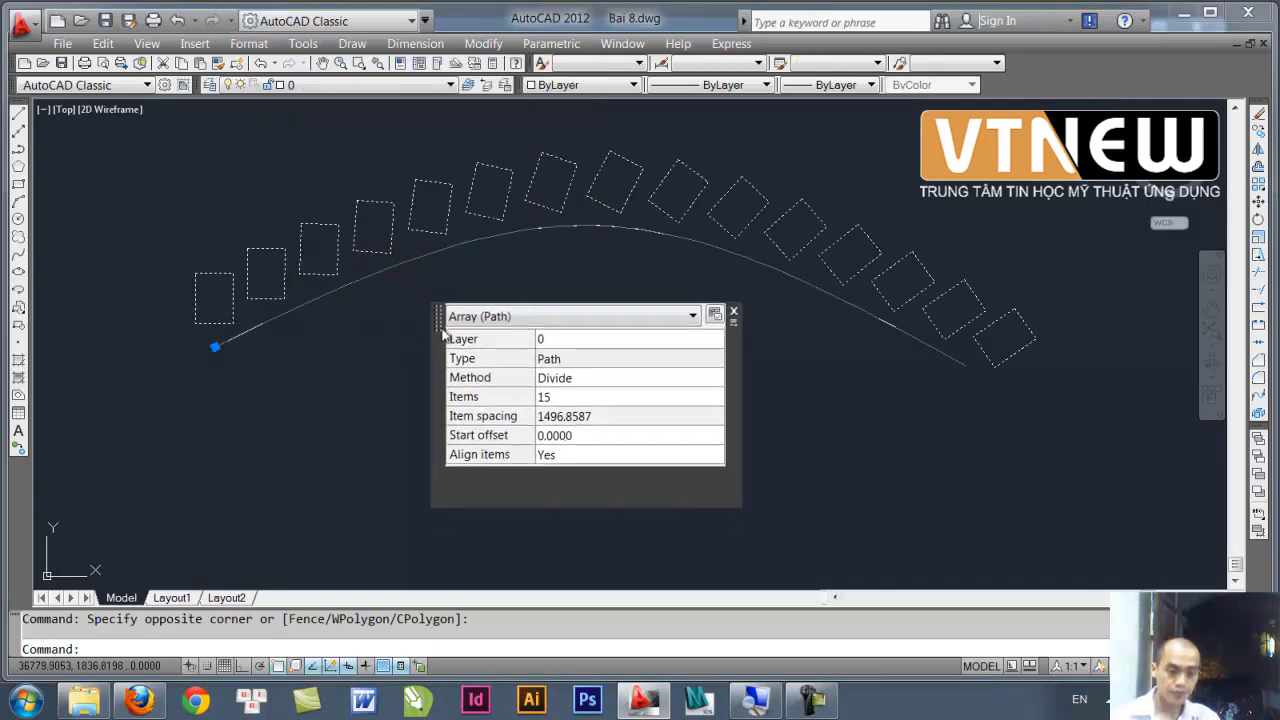
click(568, 386)
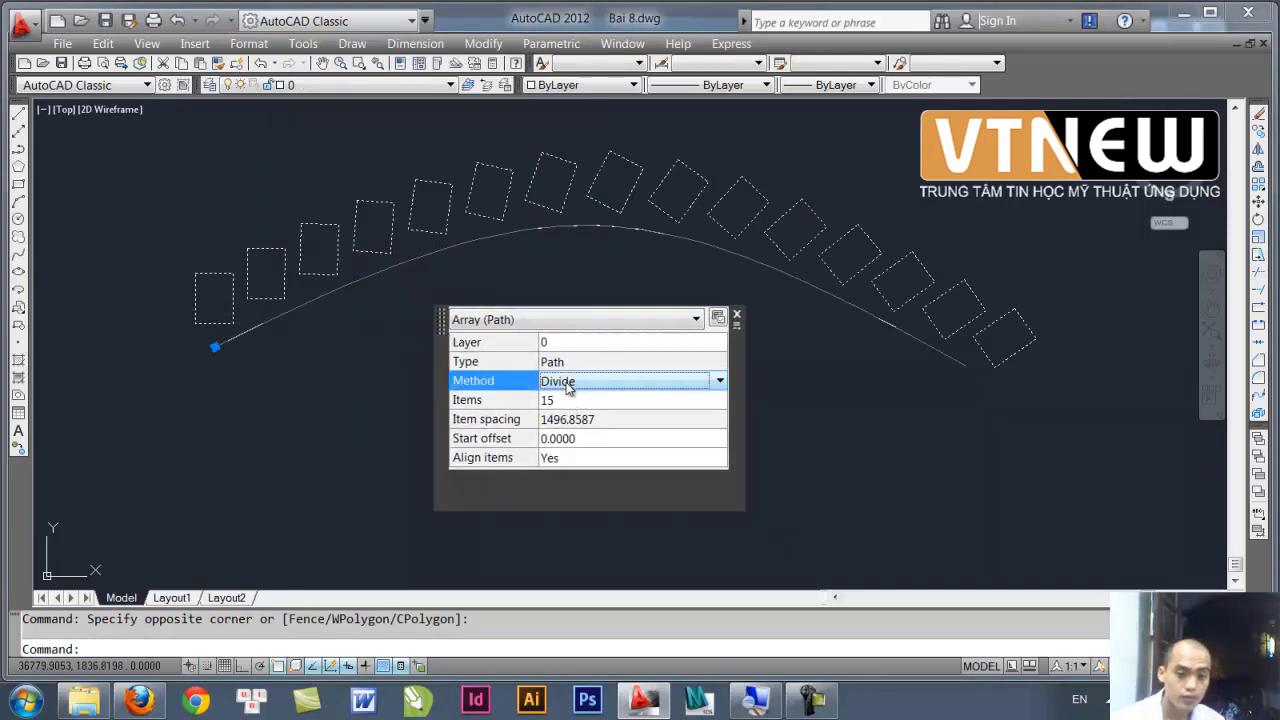
click(558, 364)
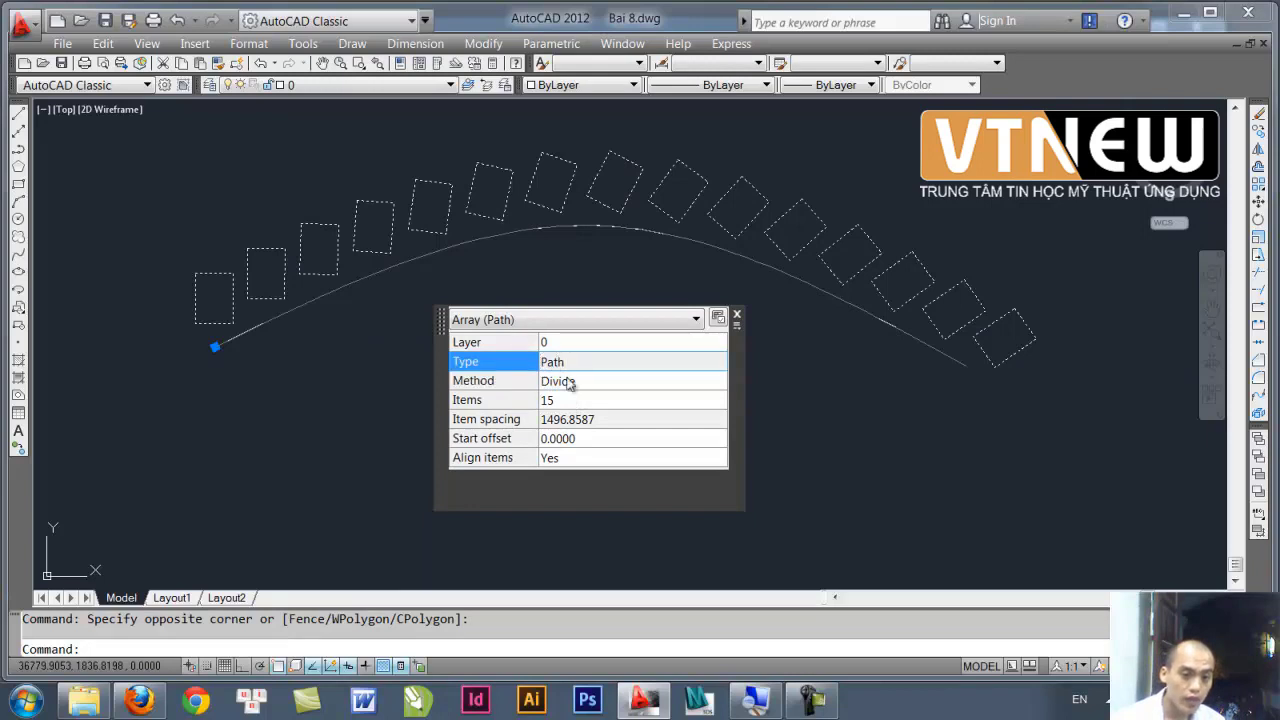
click(572, 385)
click(718, 382)
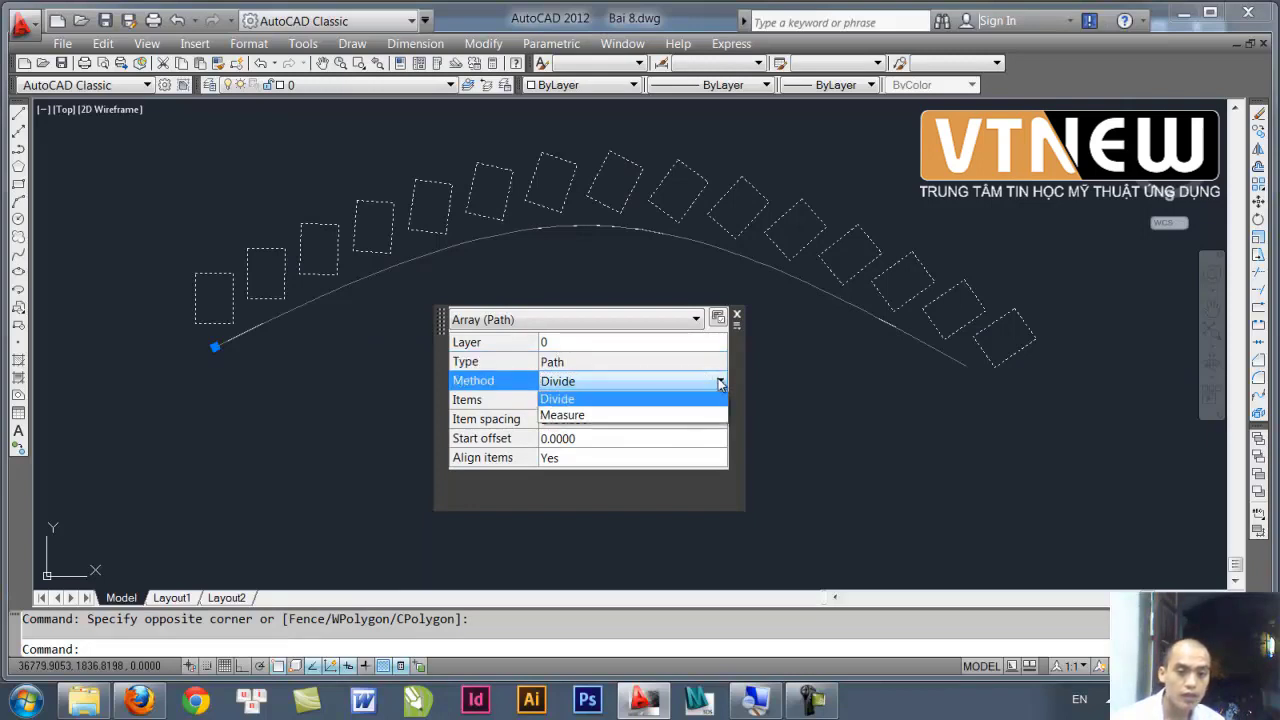
click(586, 419)
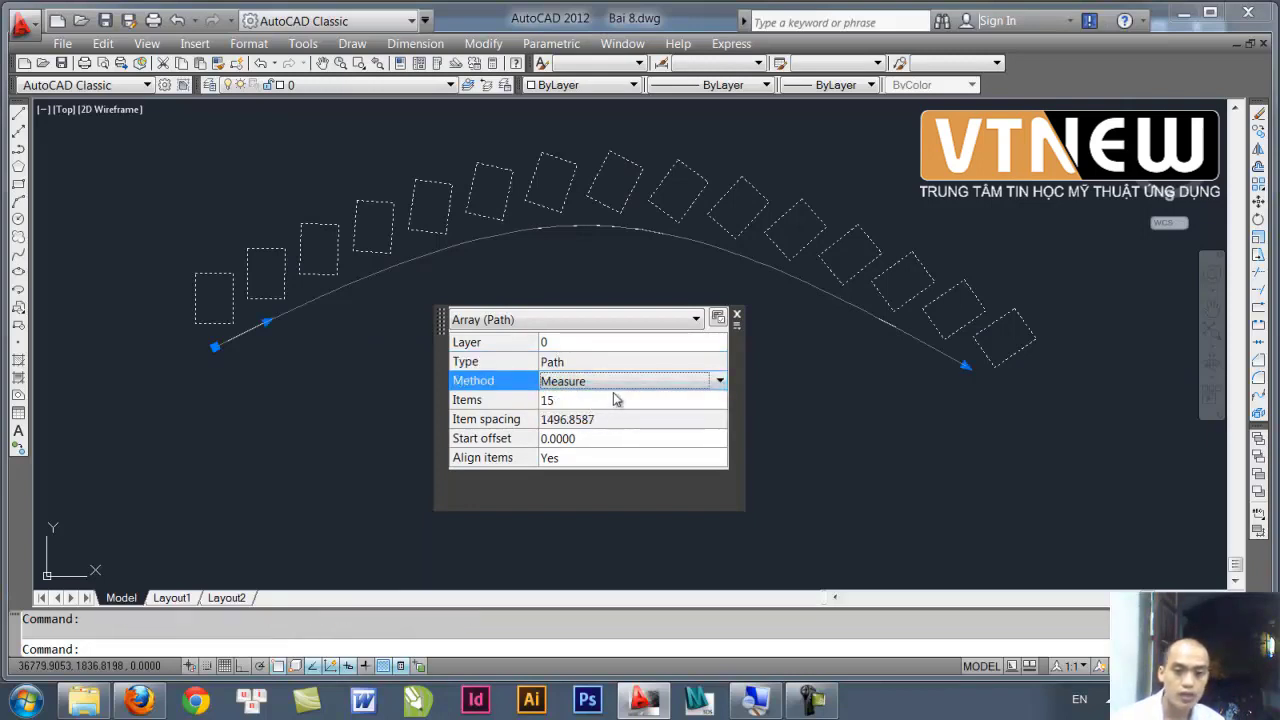
click(616, 386)
click(588, 400)
click(588, 384)
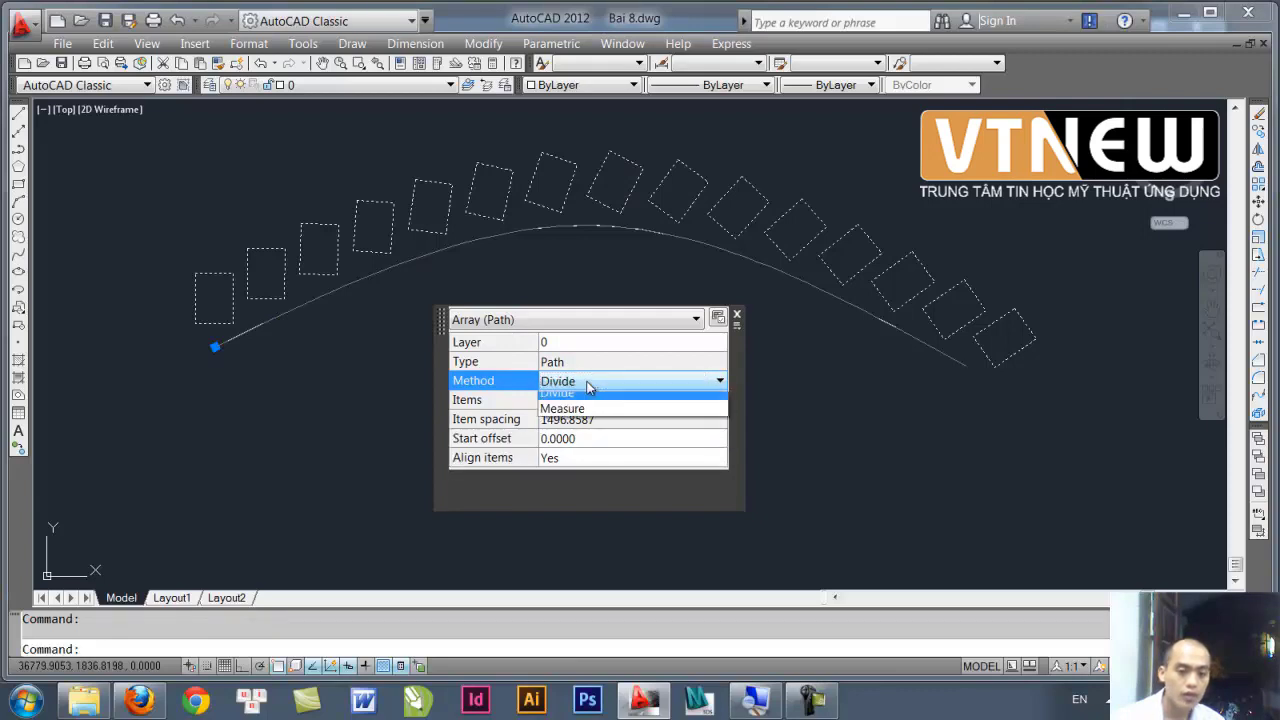
click(574, 400)
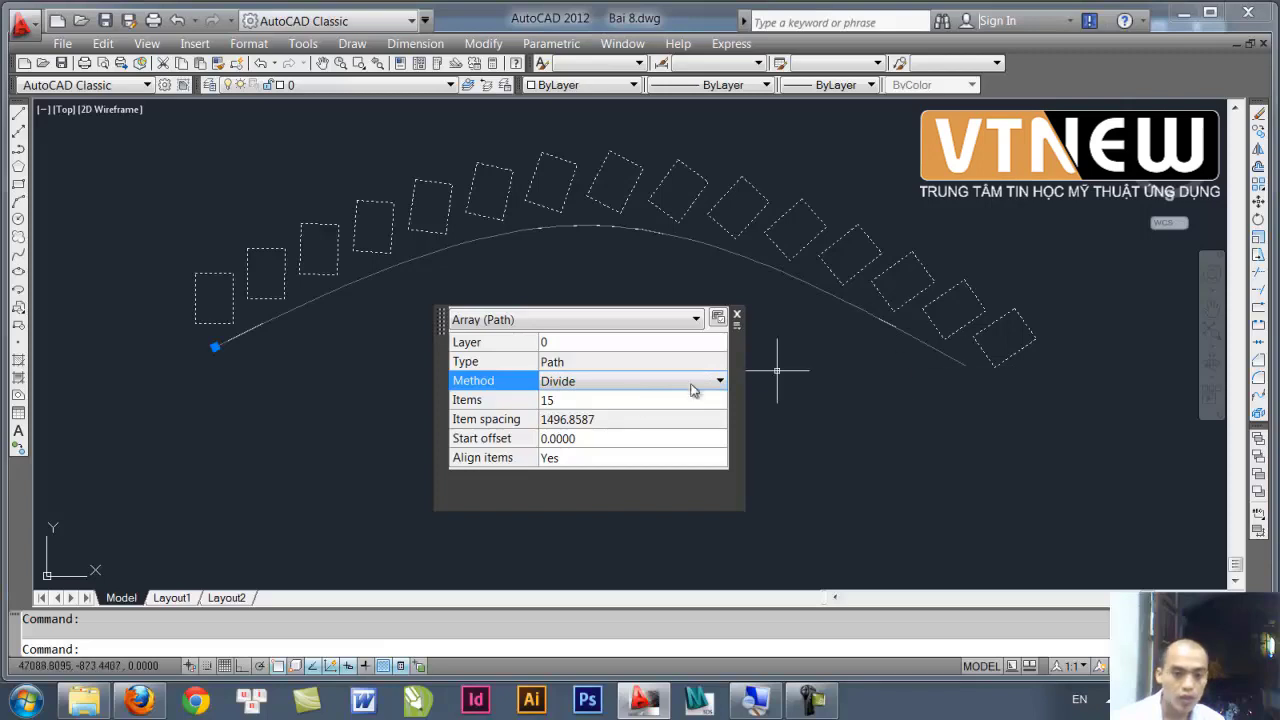
- Set Items to 10 under Measure, then switch the Method back to Divide
click(580, 384)
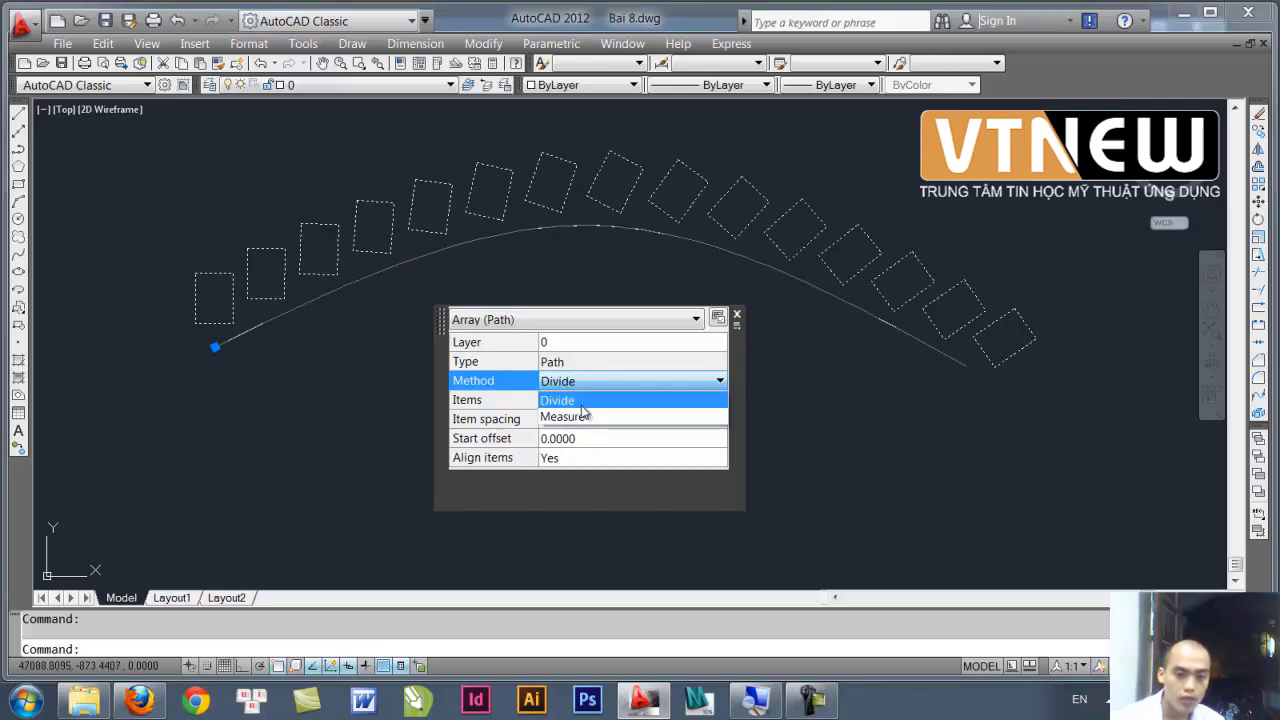
click(578, 416)
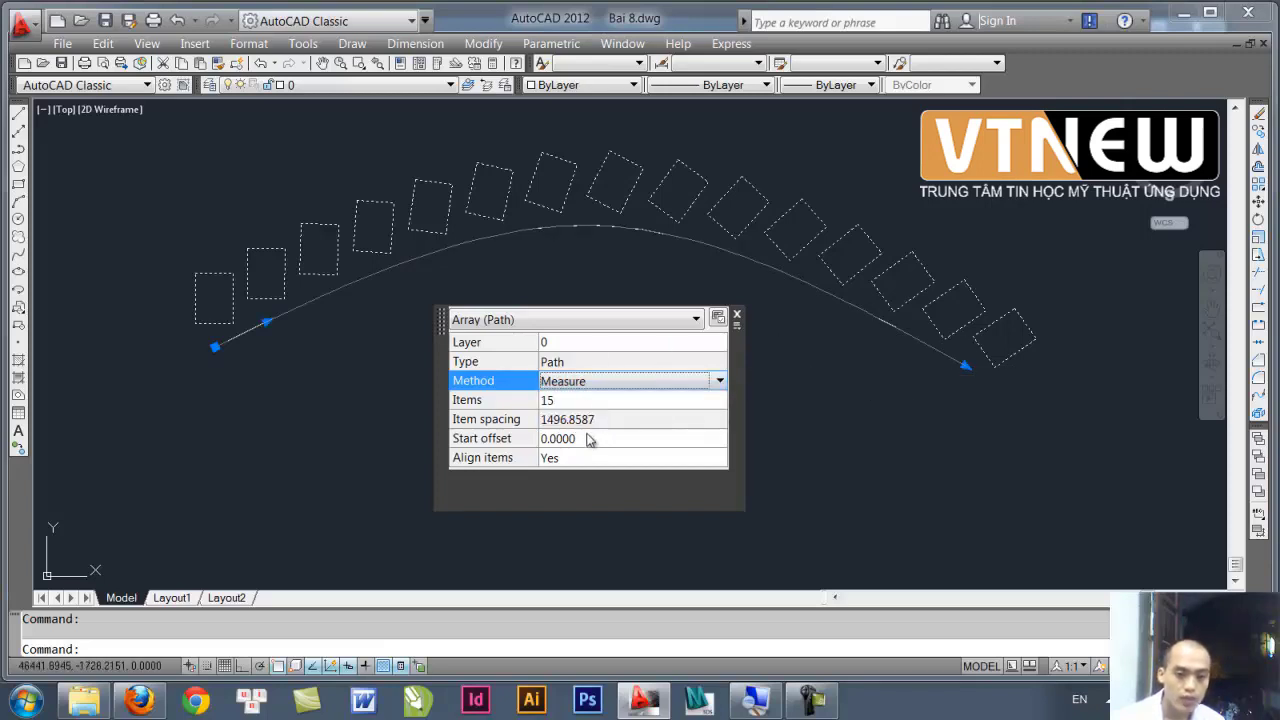
click(565, 400)
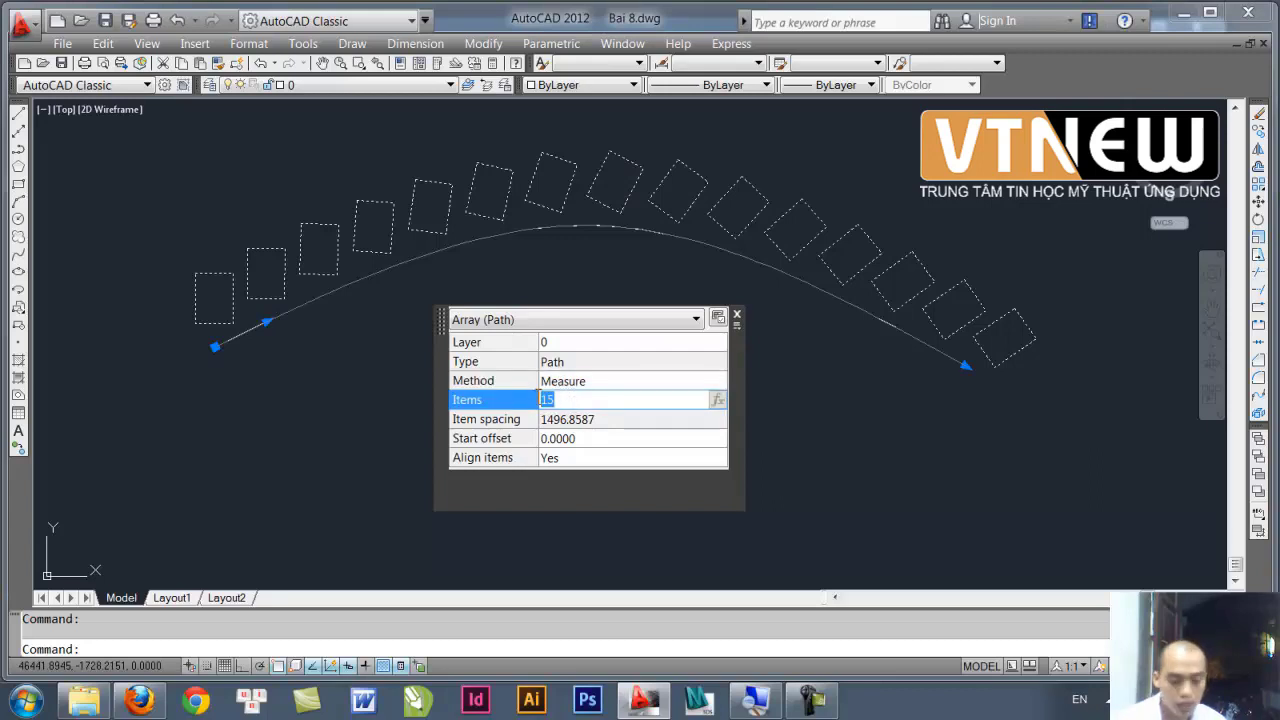
text(10)
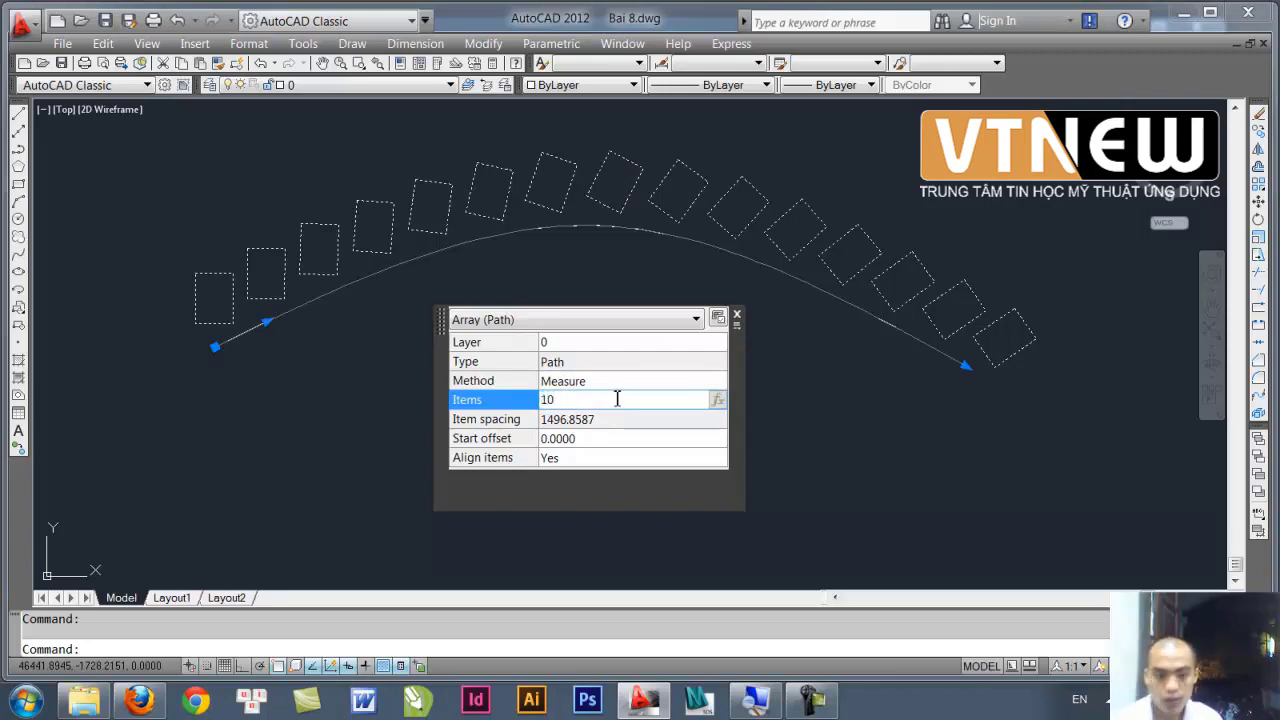
key(Tab)
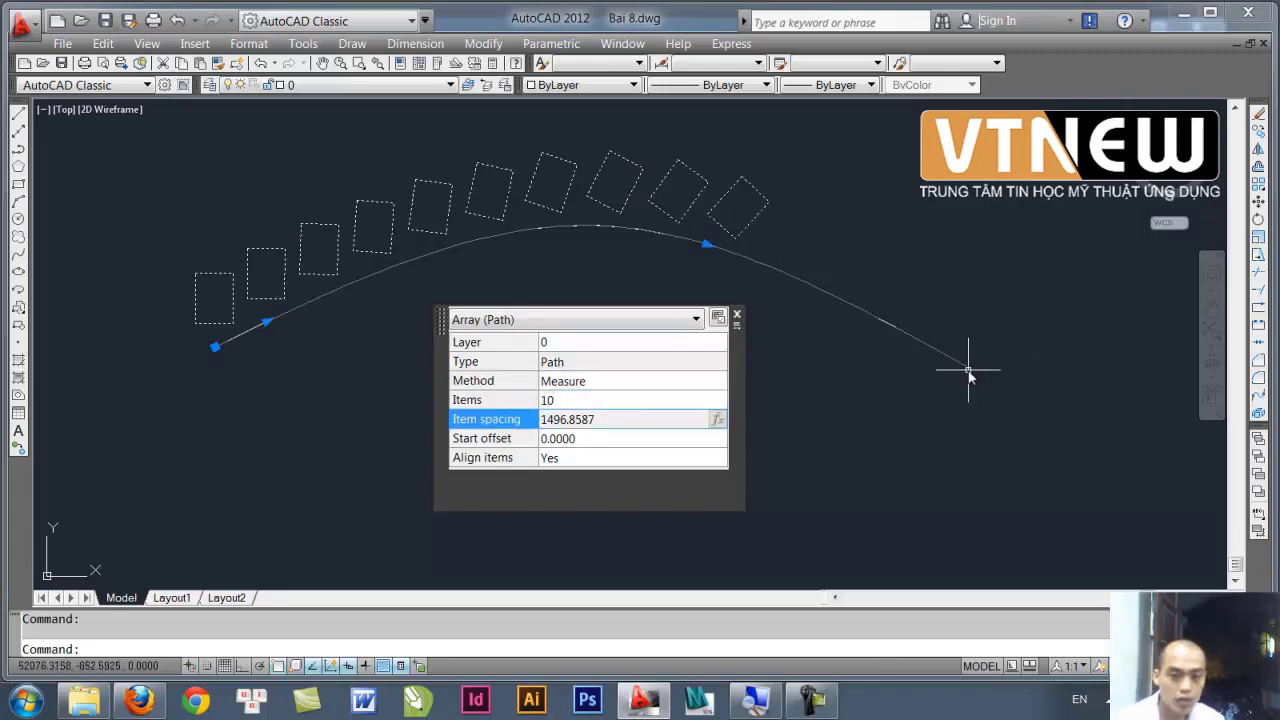
click(581, 384)
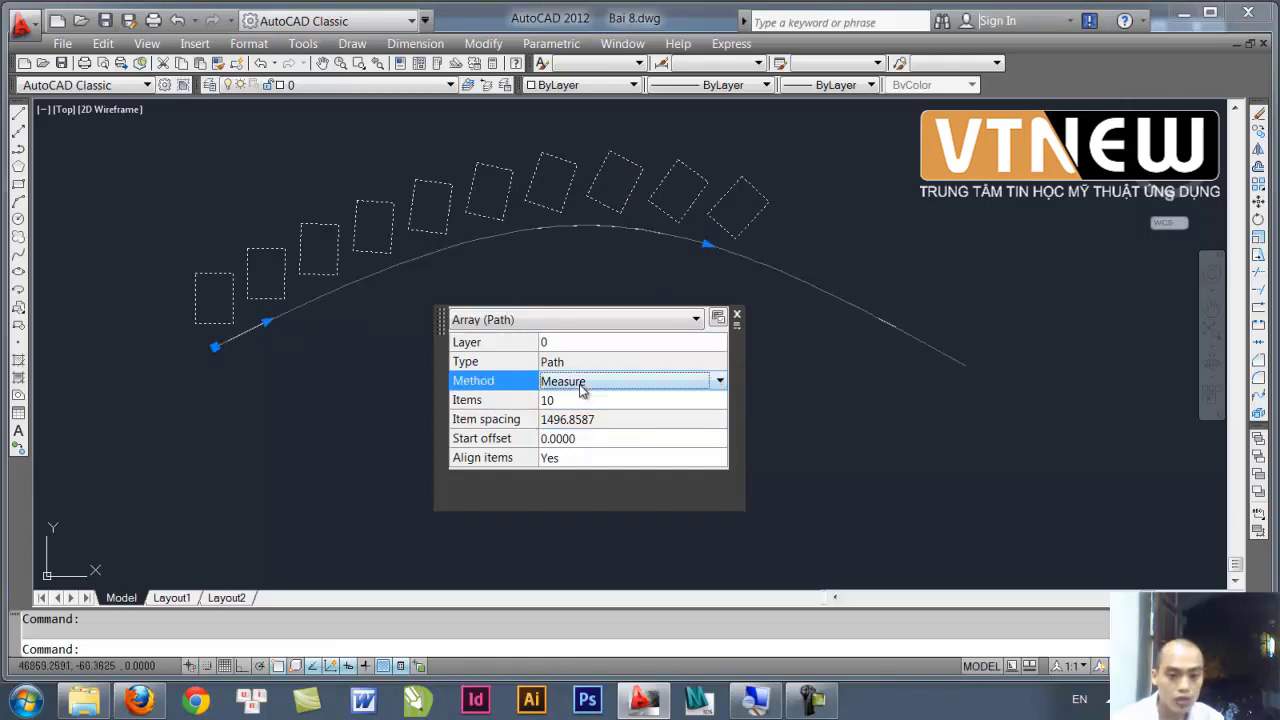
click(580, 384)
click(579, 400)
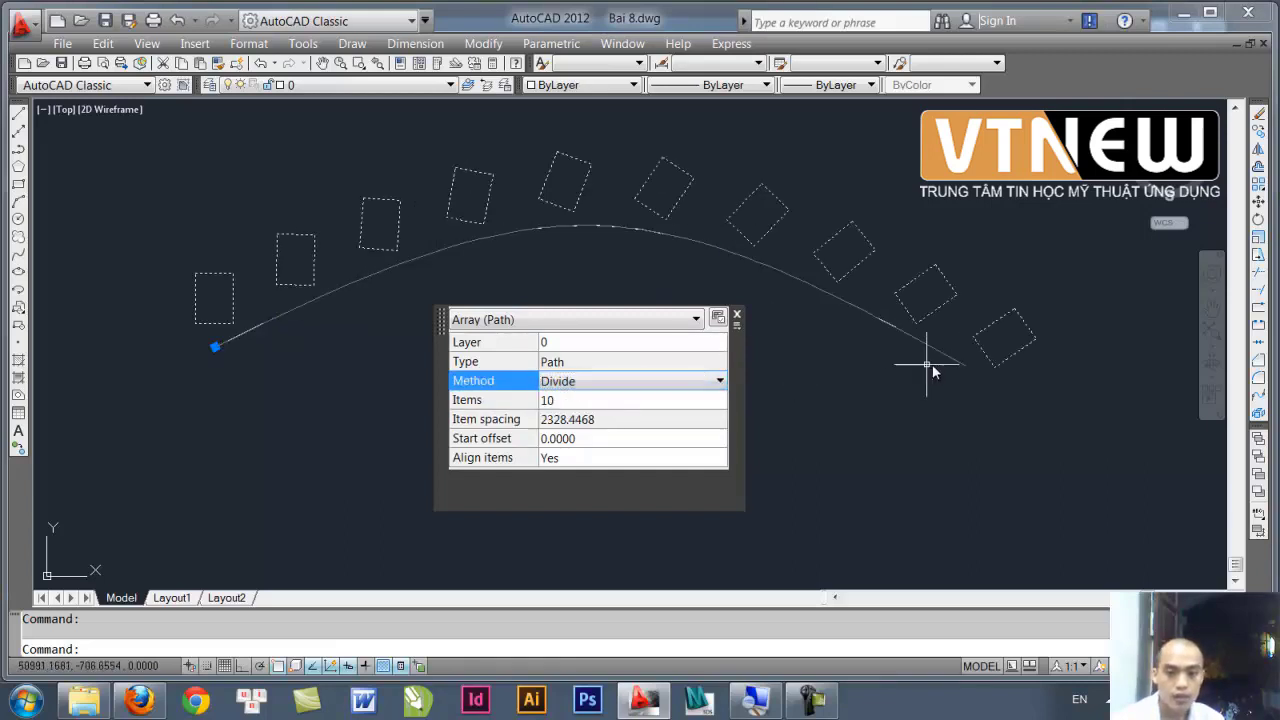
click(568, 401)
text(5)
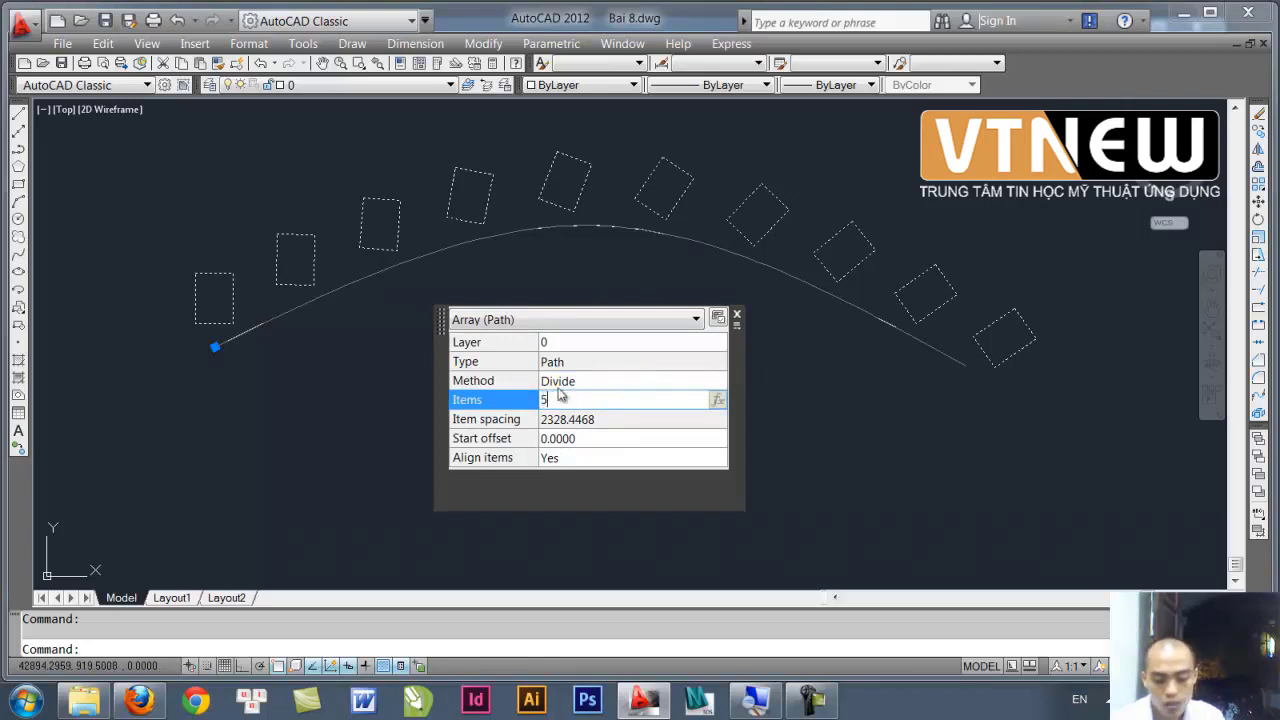
- Apply 5 items along the path, keeping the Divide method
key(Tab)
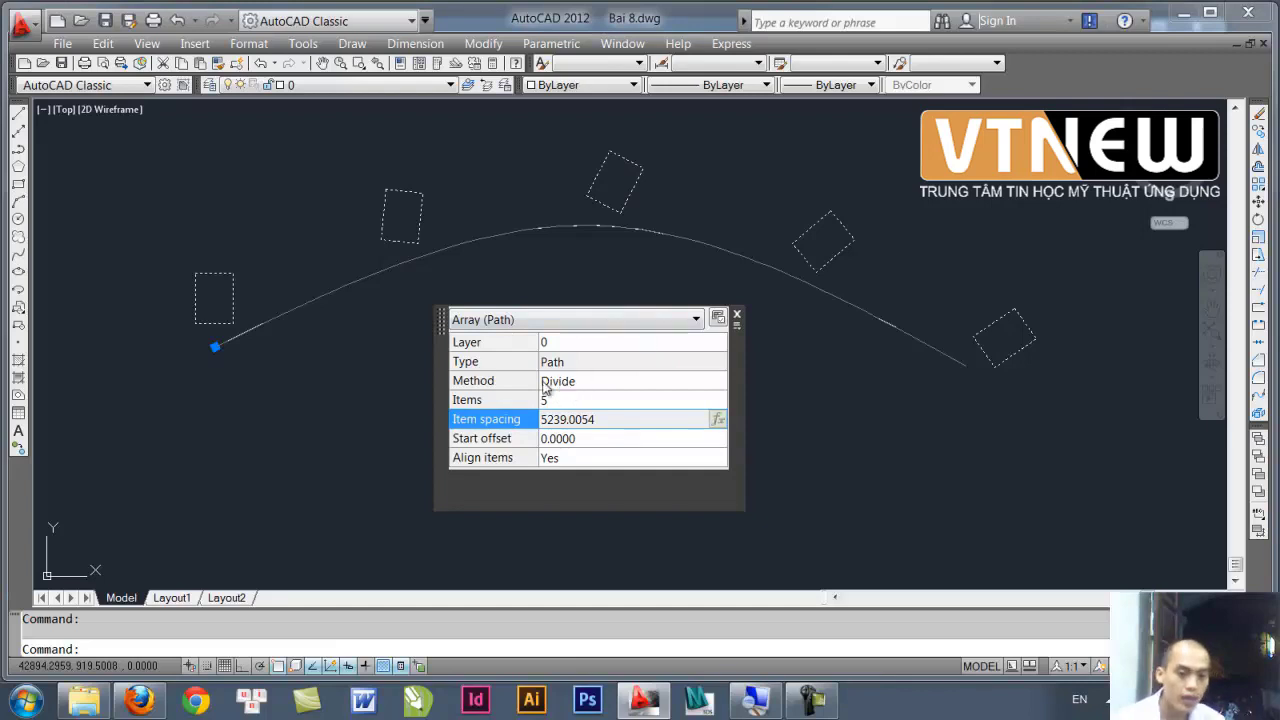
click(579, 388)
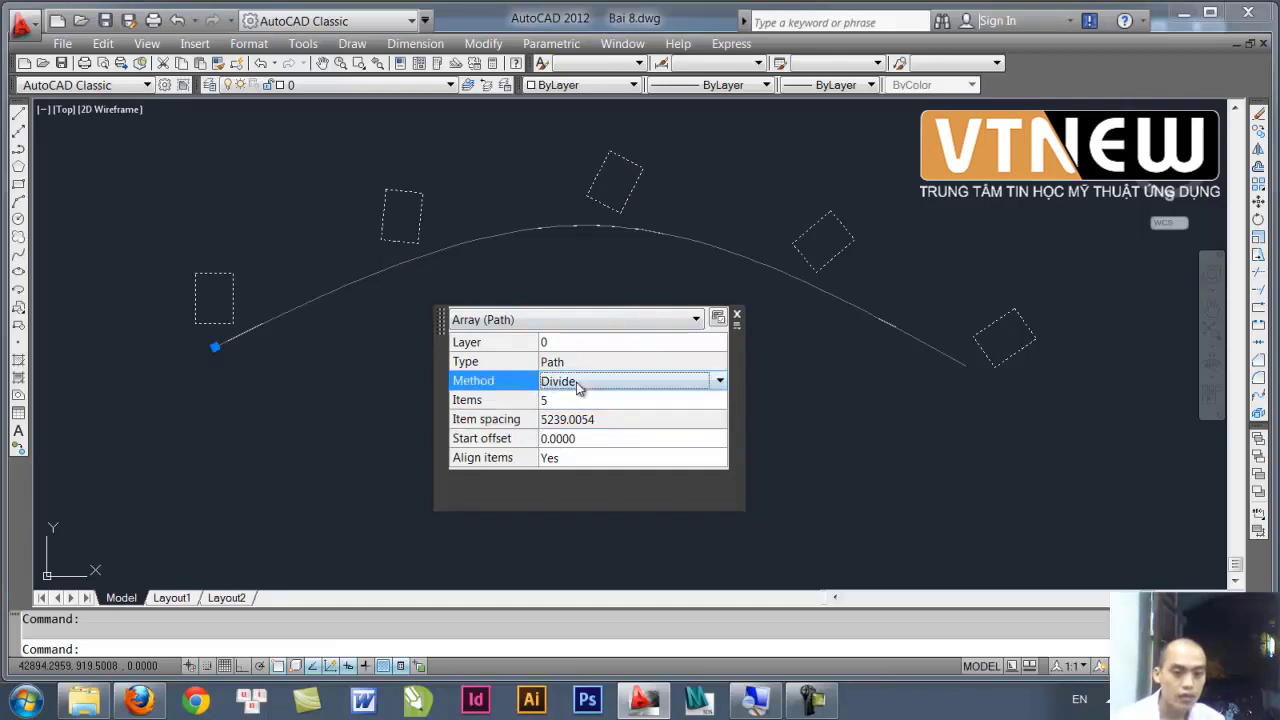
click(570, 390)
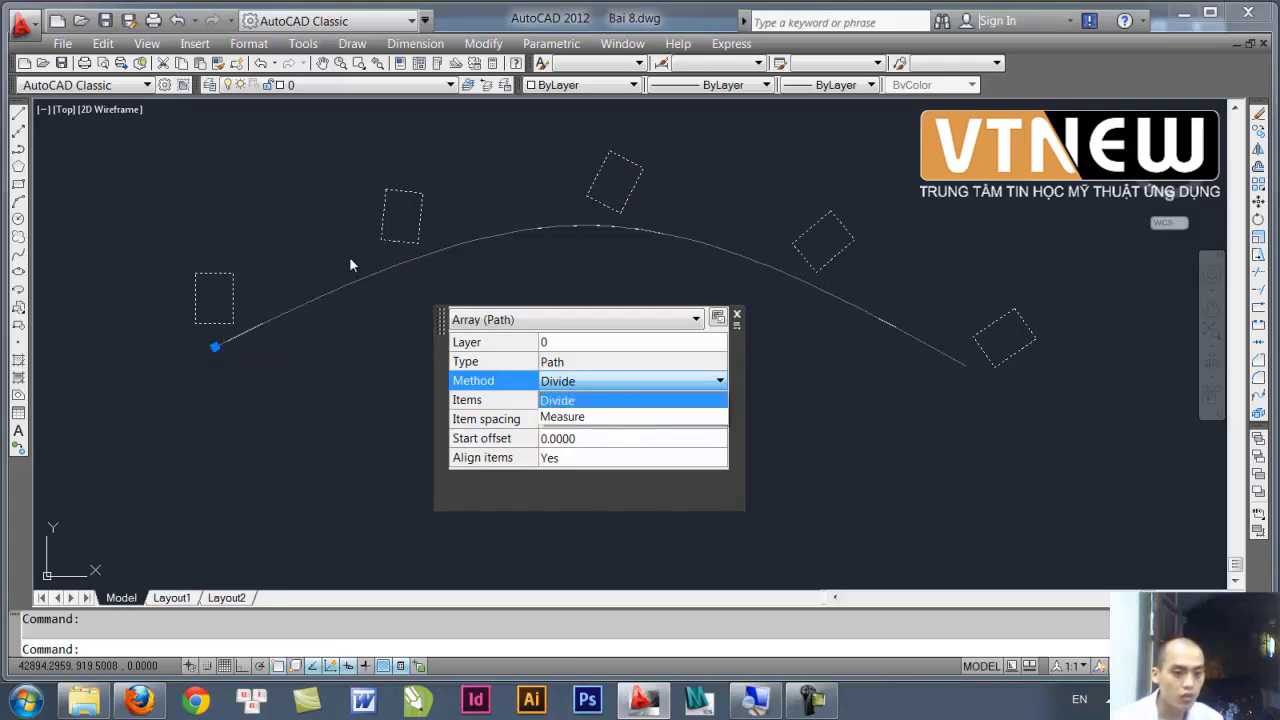
click(640, 458)
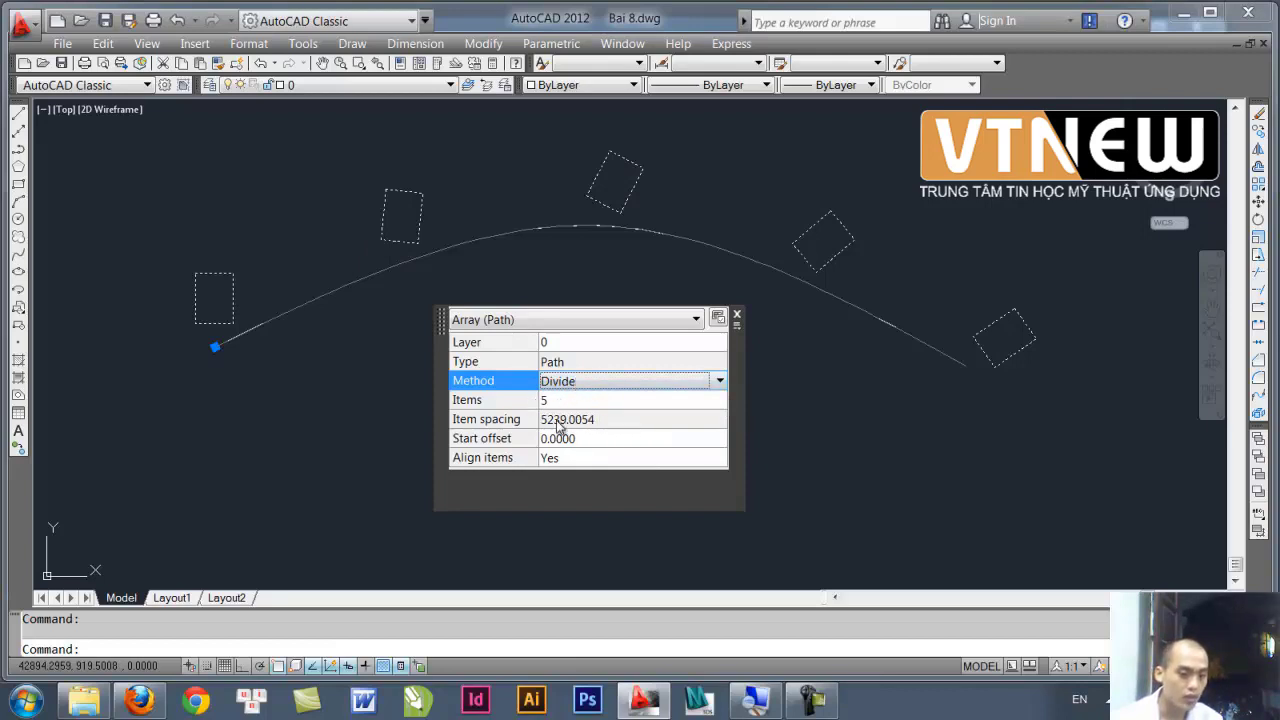
- Switch the Method to Measure and reduce Items from 5 to 3
click(566, 381)
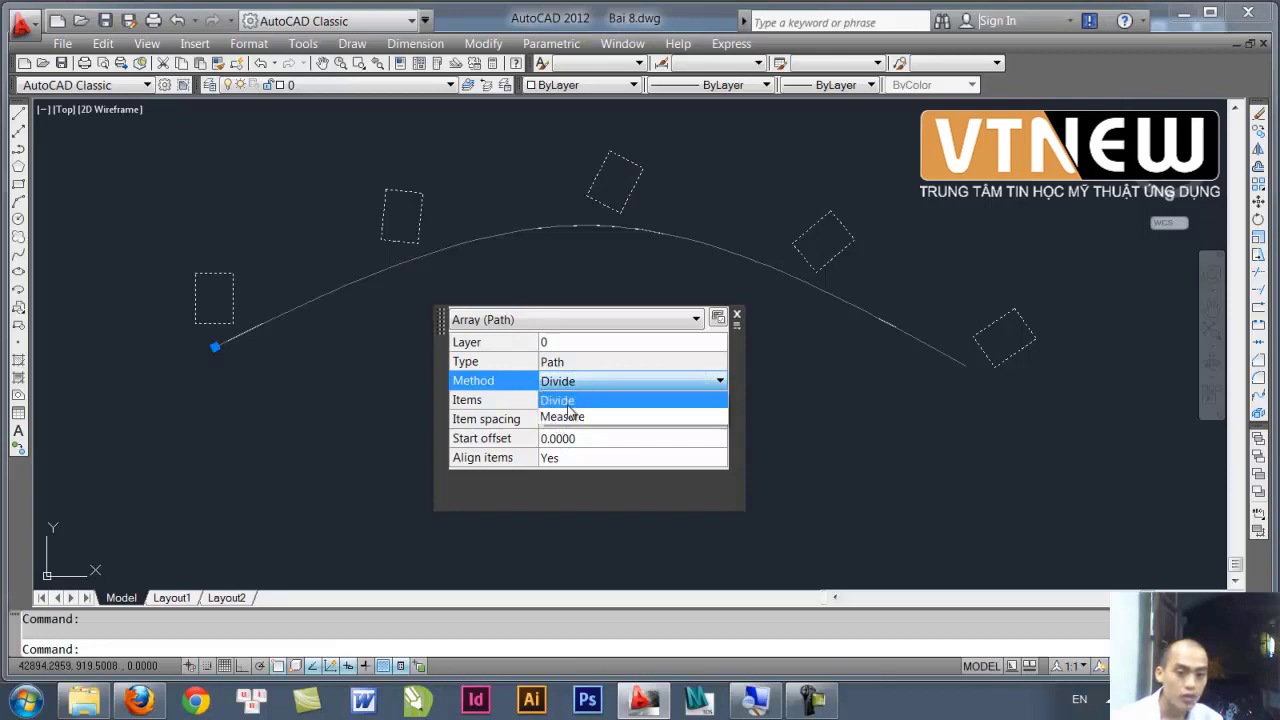
click(568, 414)
click(560, 400)
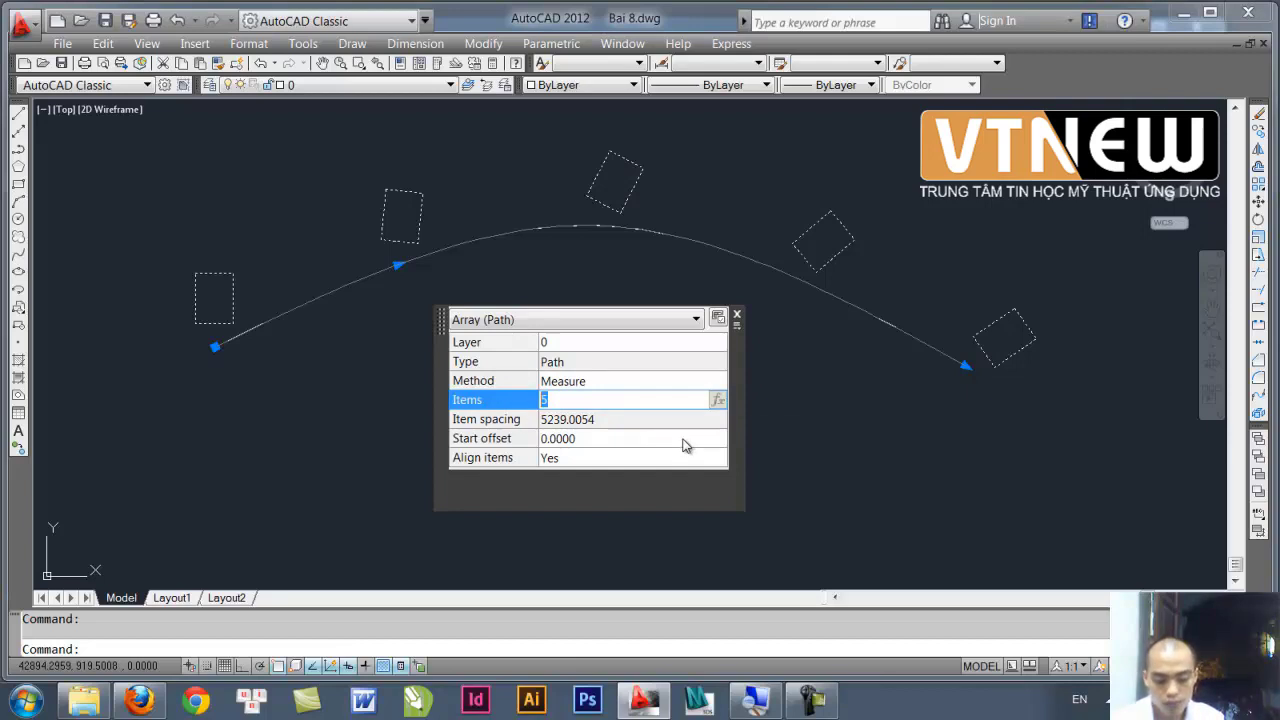
text(5)
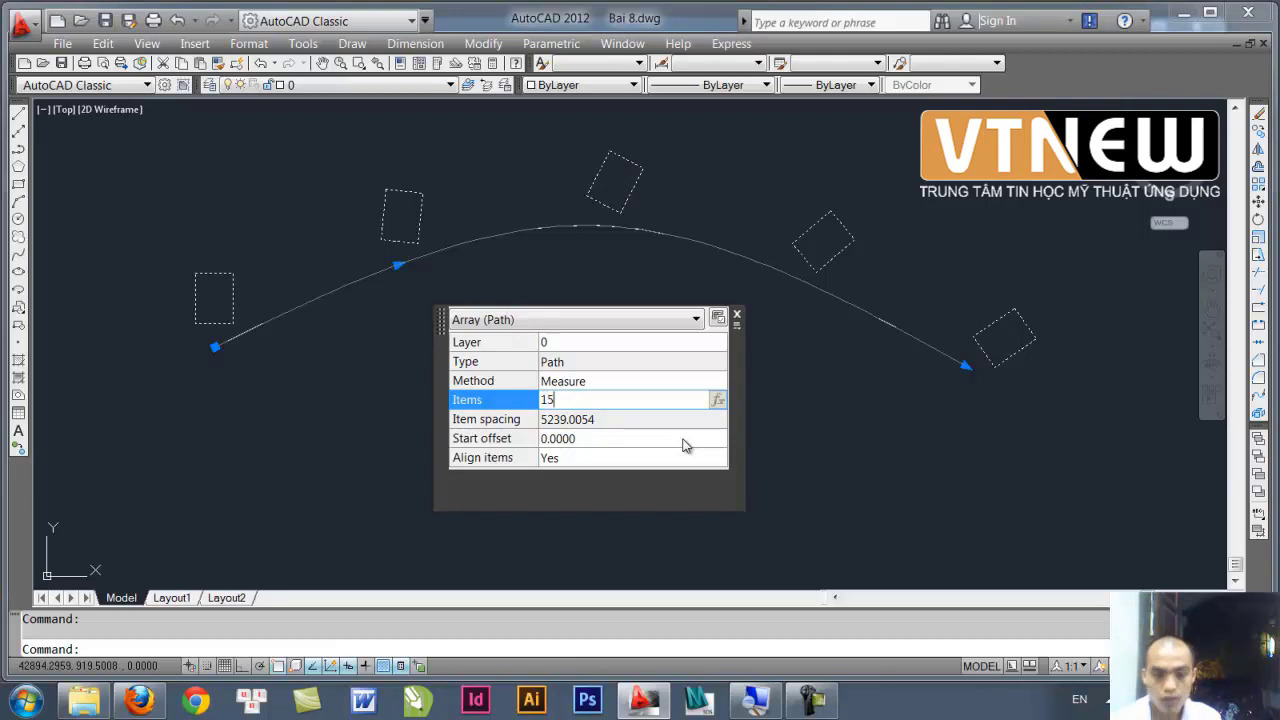
key(Return)
click(598, 402)
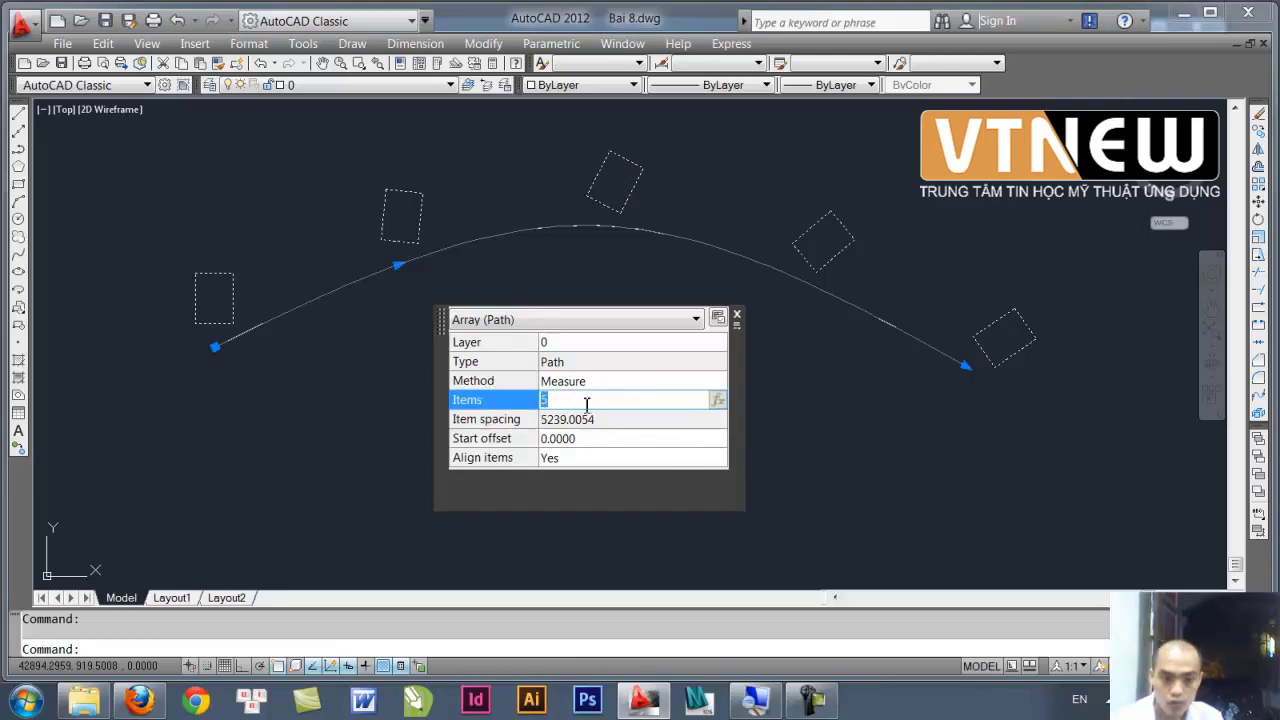
text(3)
key(Return)
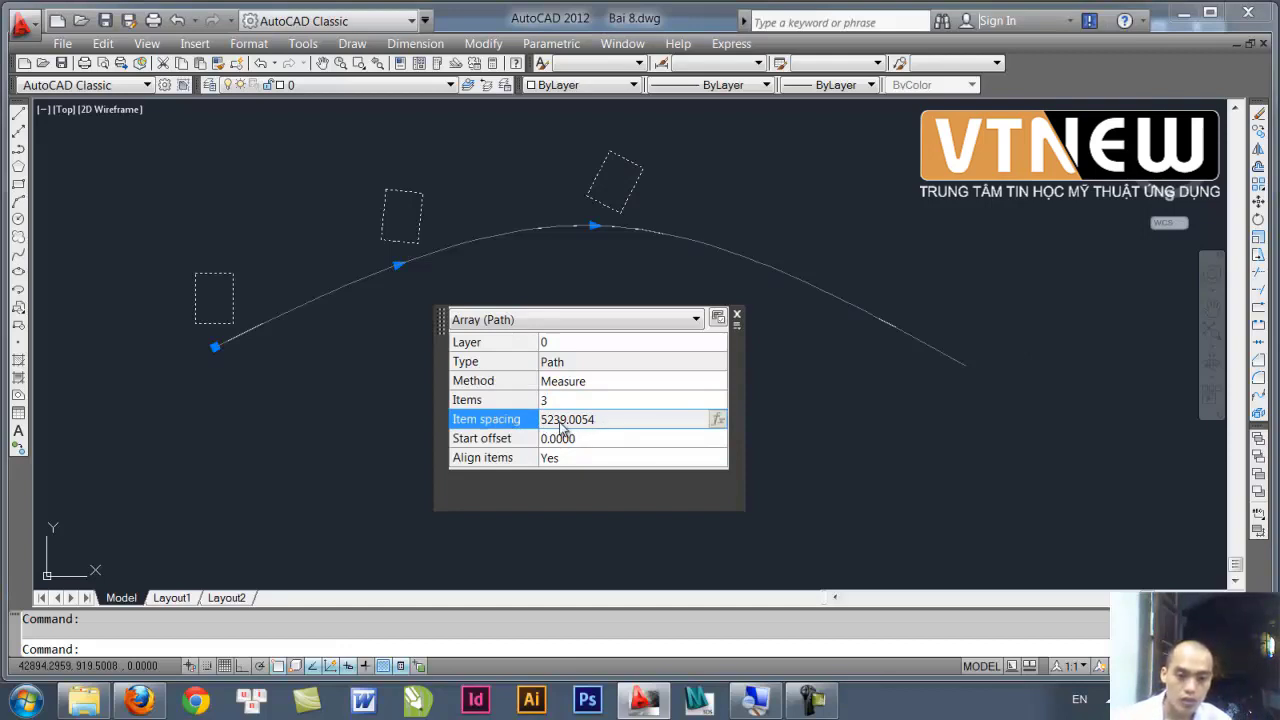
click(545, 398)
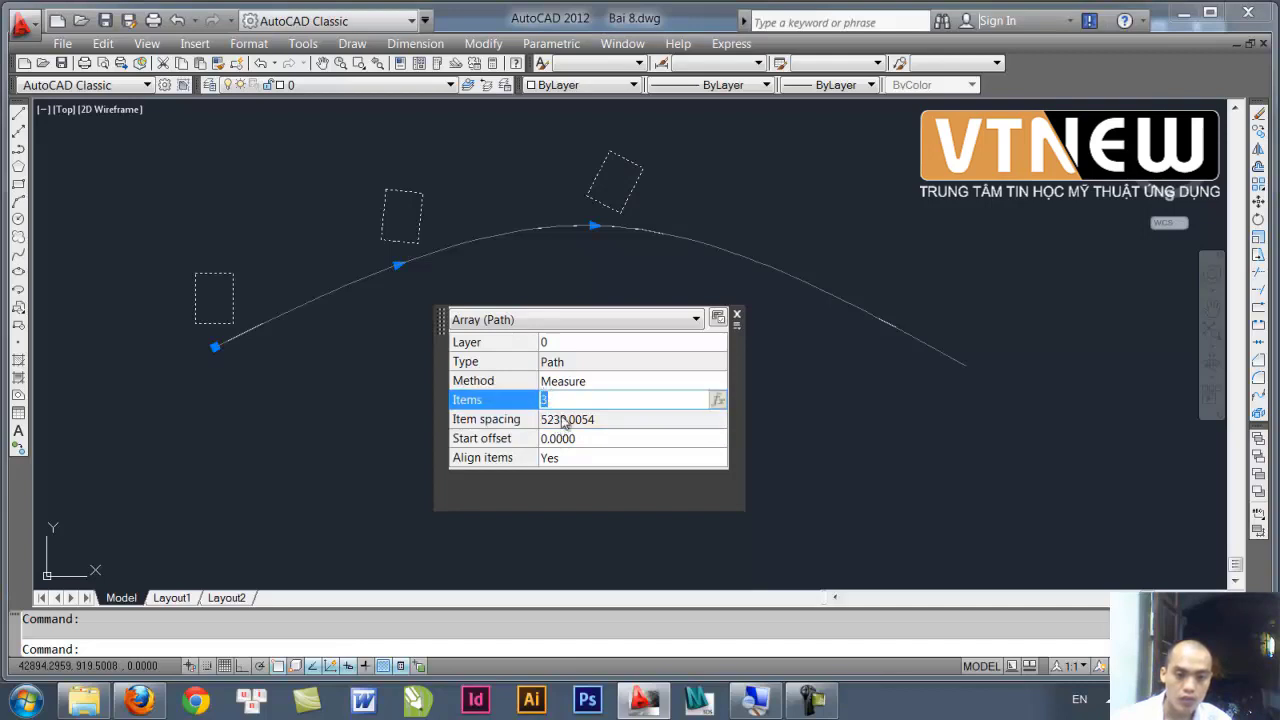
click(562, 426)
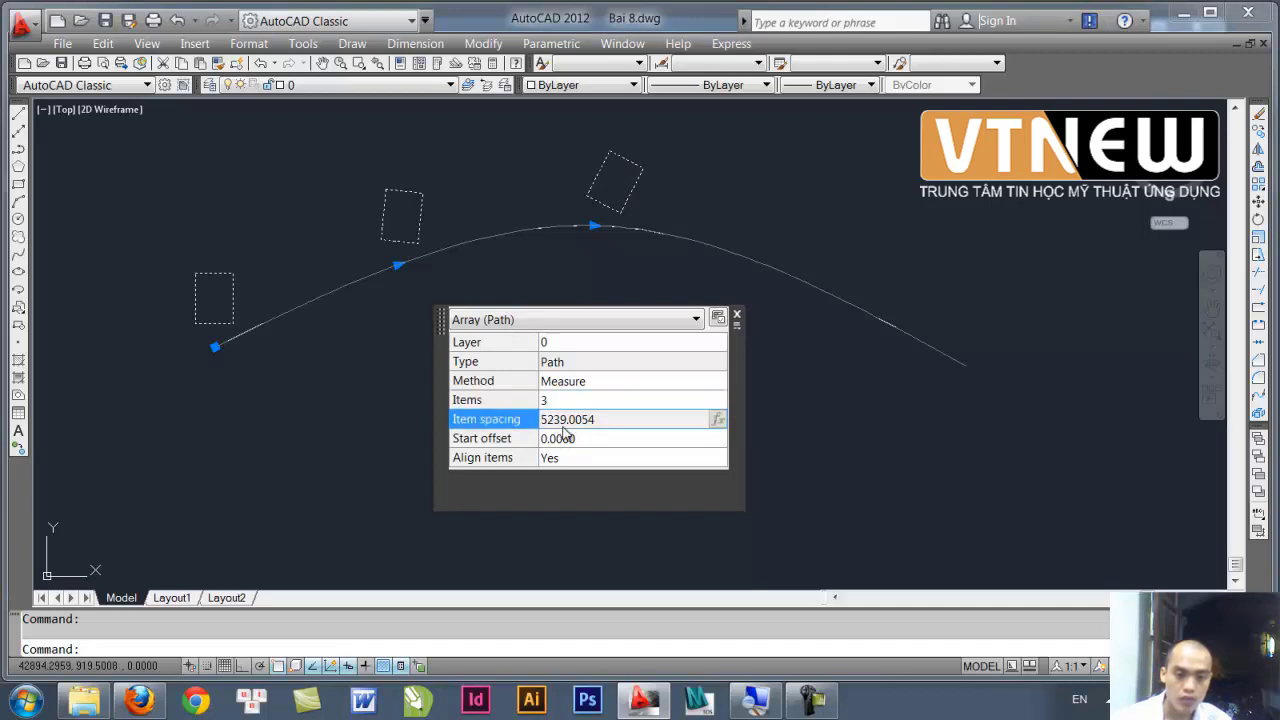
- Change the path array's Item spacing to 7239.0054
click(594, 226)
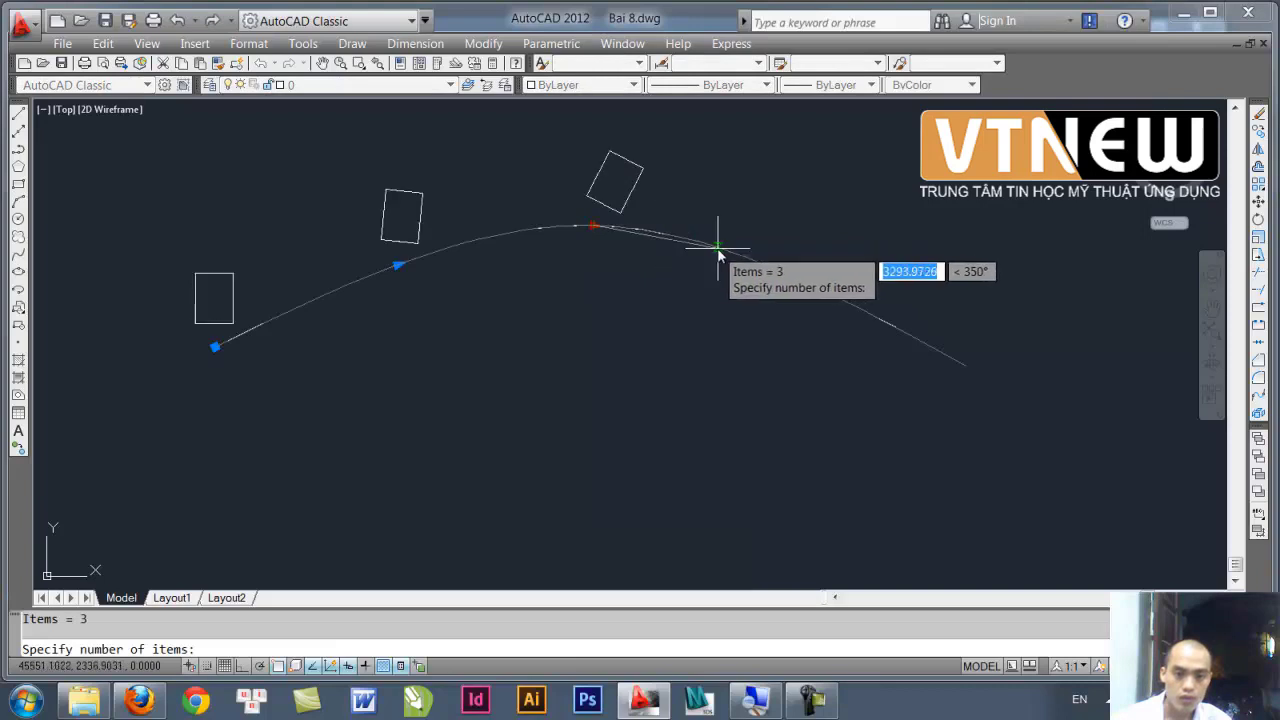
key(Return)
click(597, 420)
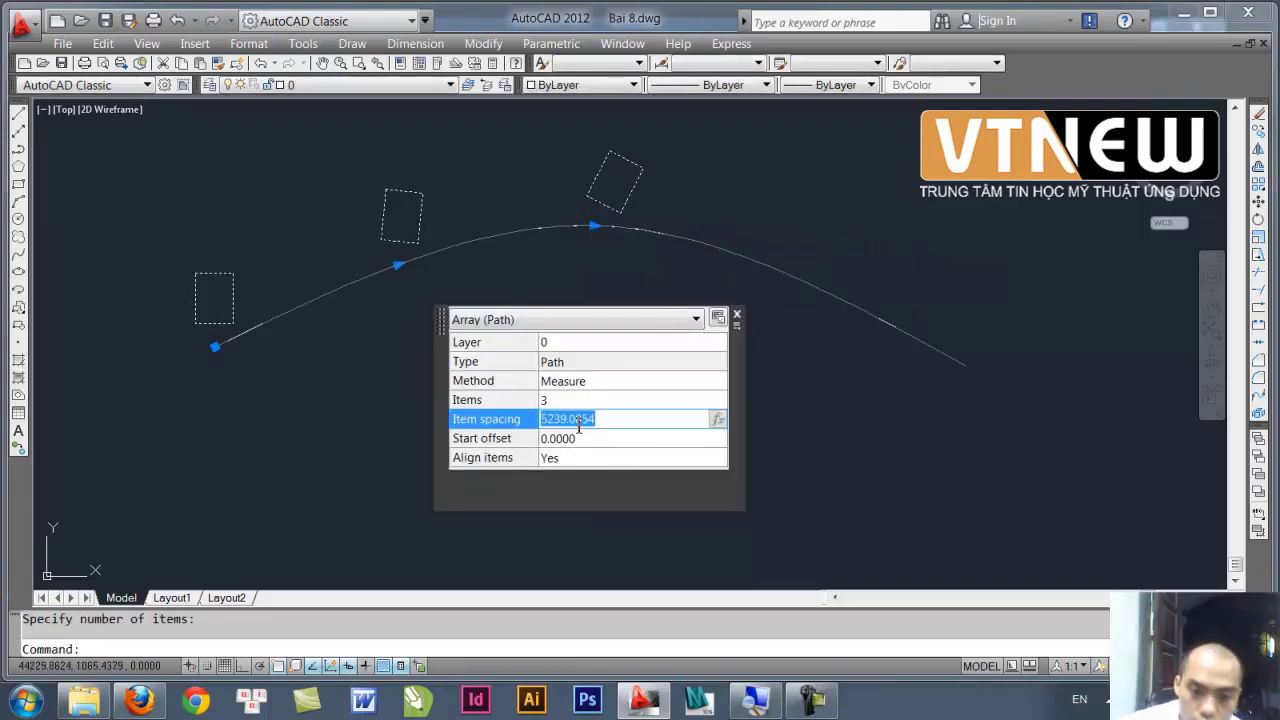
click(618, 426)
drag(618, 426, 480, 431)
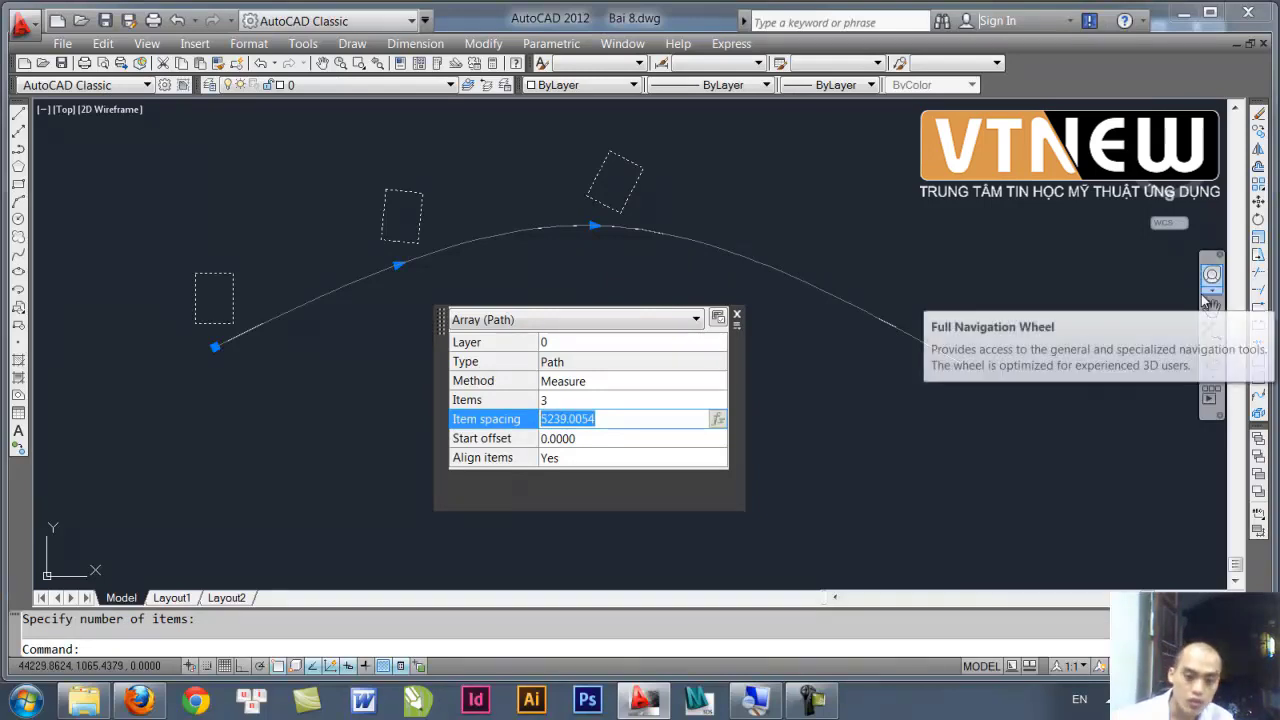
click(547, 425)
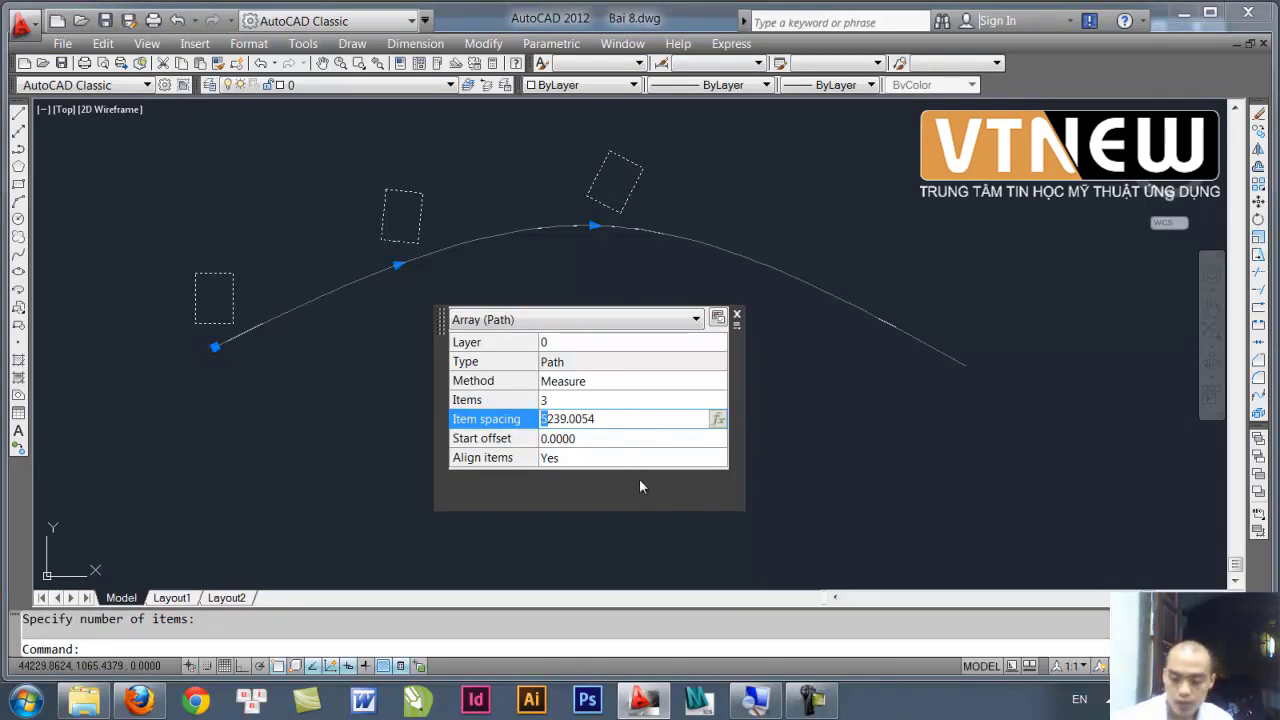
text(7)
key(Tab)
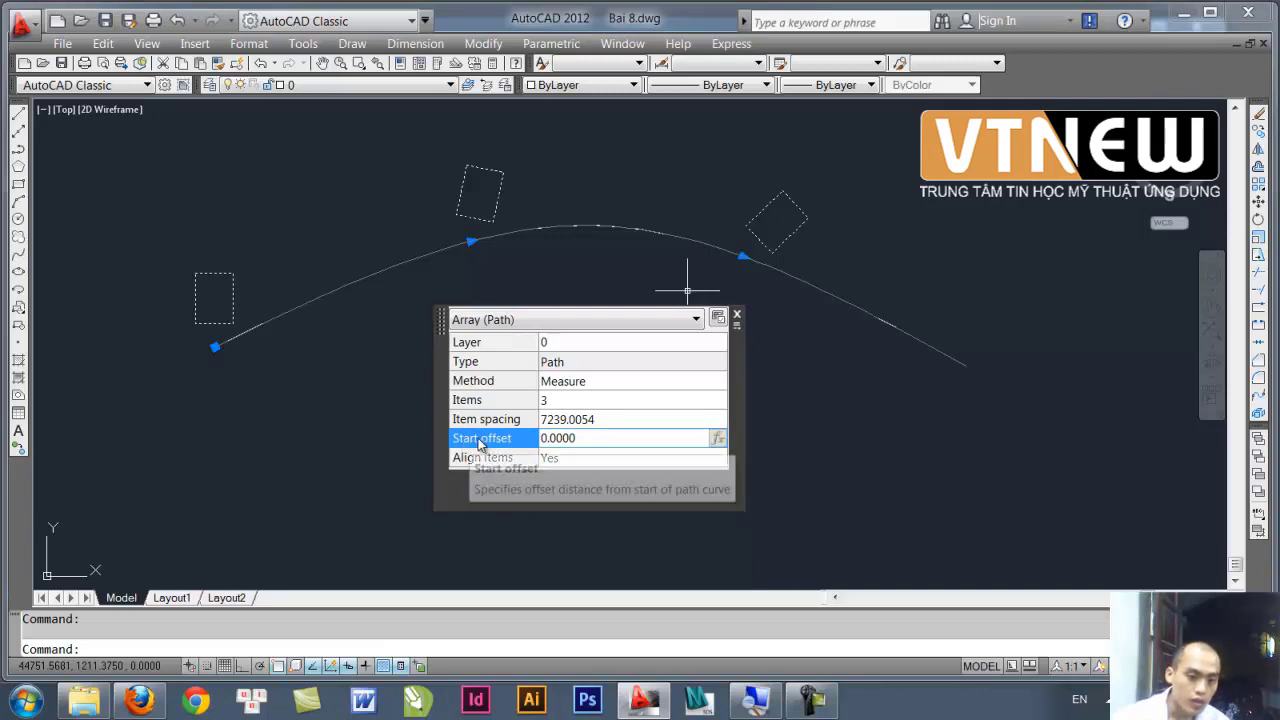
- Set the path array's Start offset to 3000
click(587, 443)
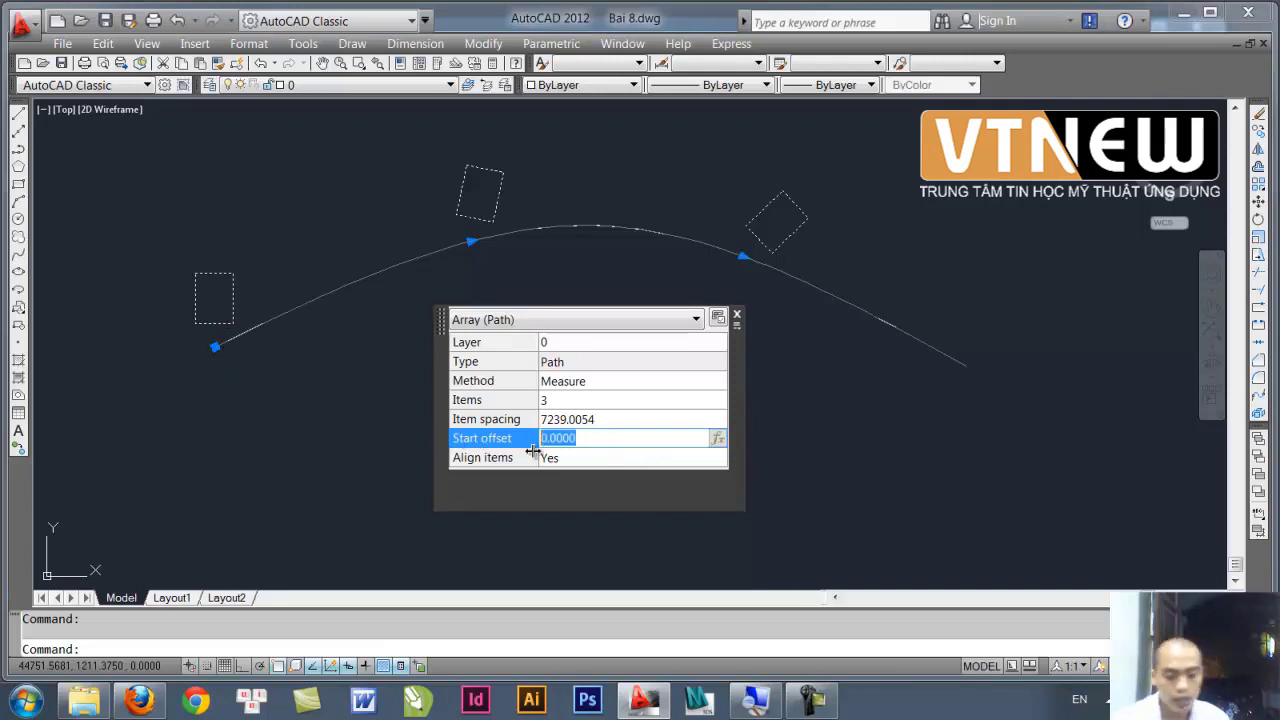
text(3)
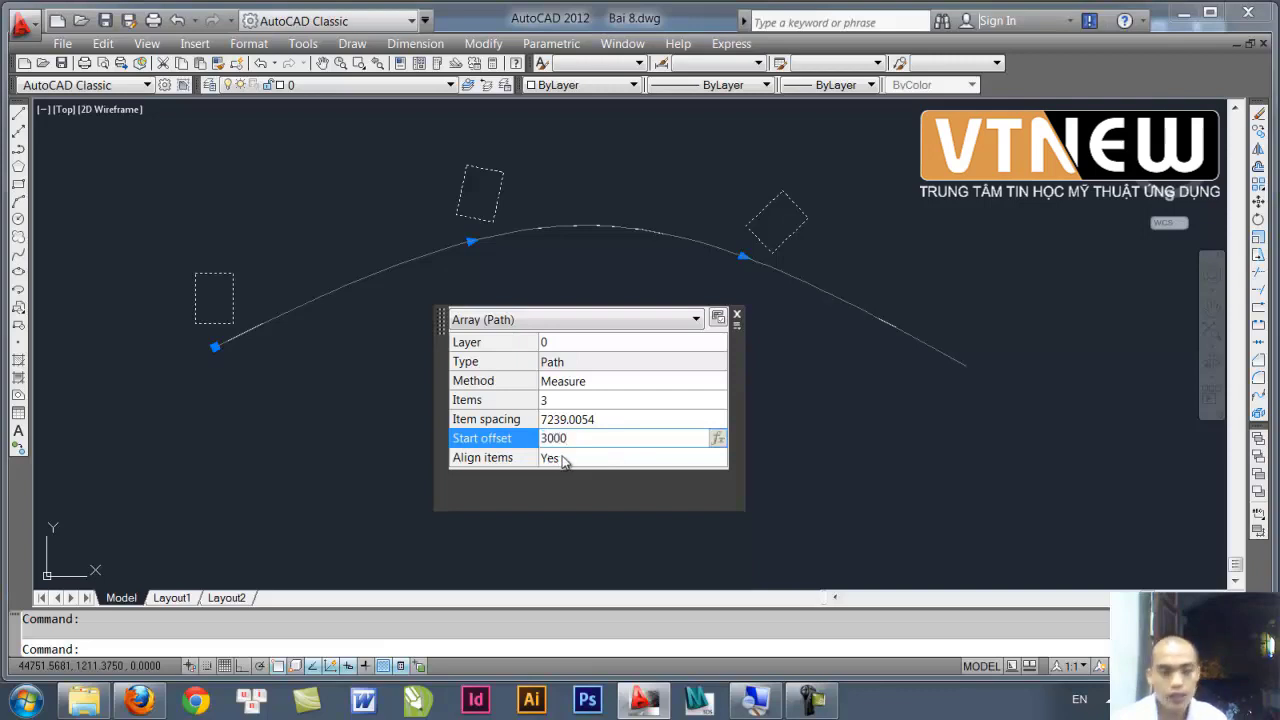
click(552, 459)
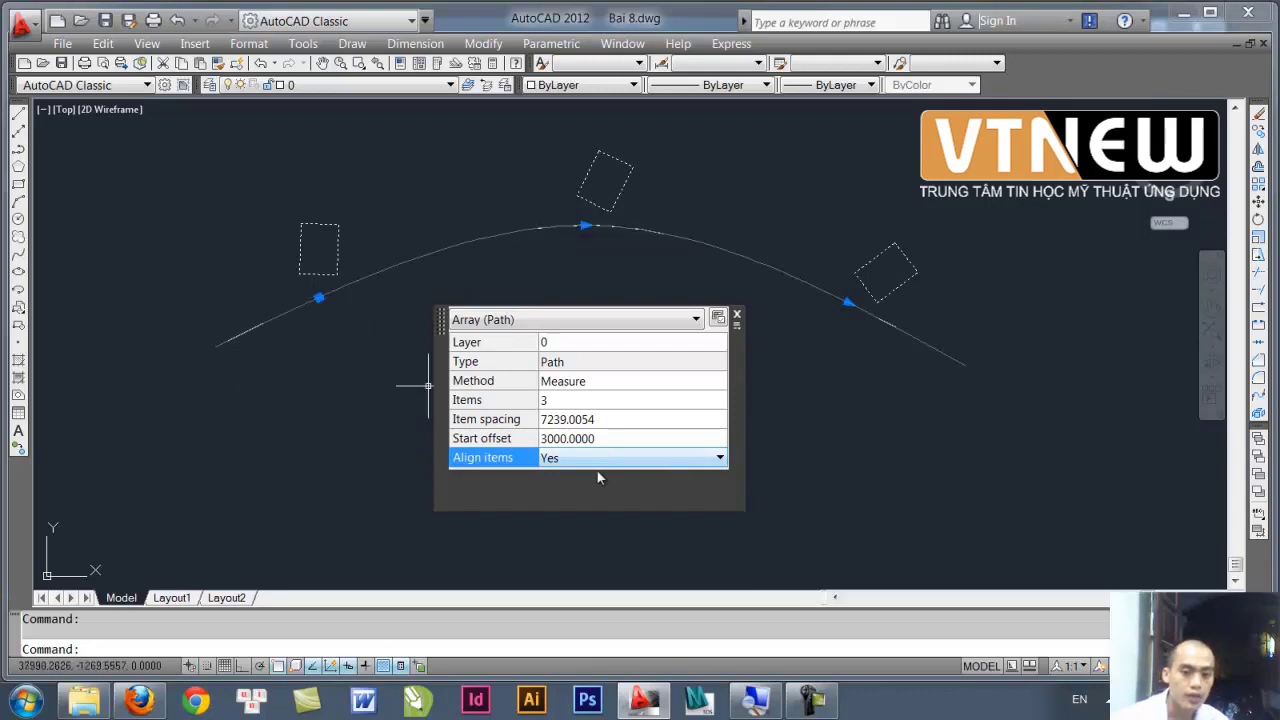
- Toggle Align items between No and Yes, leave it on Yes, and close the palette
click(572, 458)
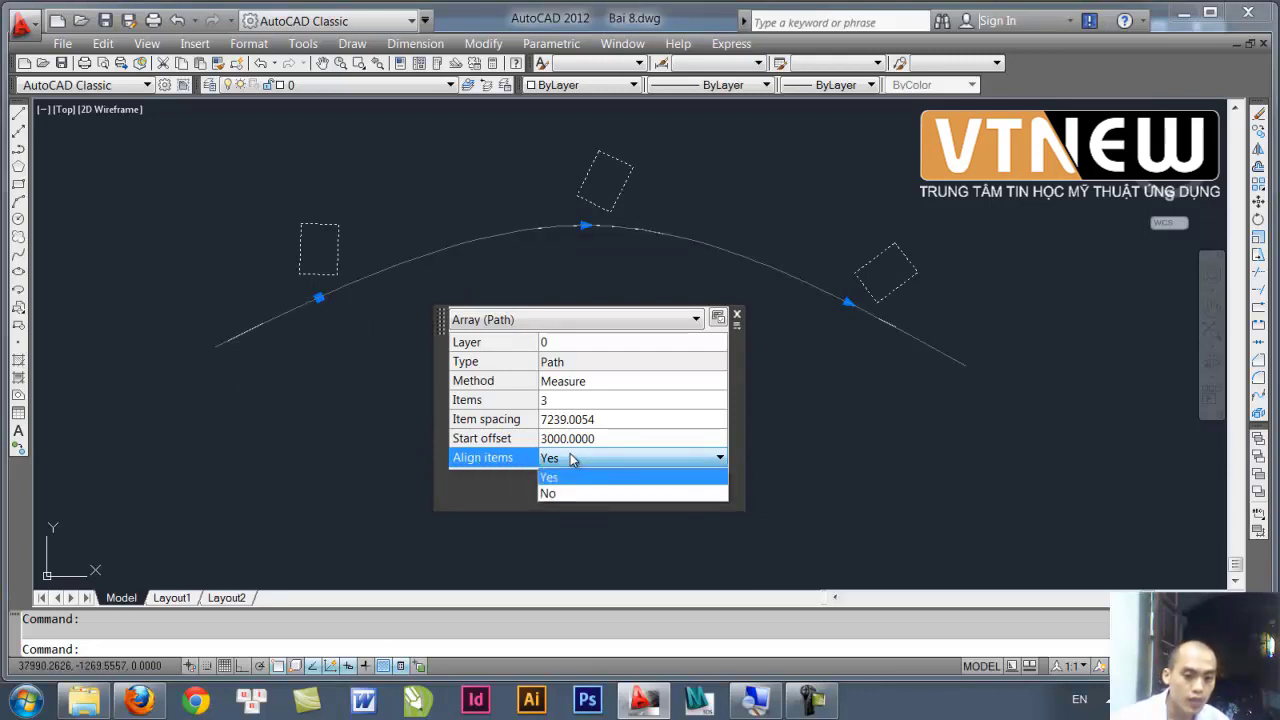
click(559, 494)
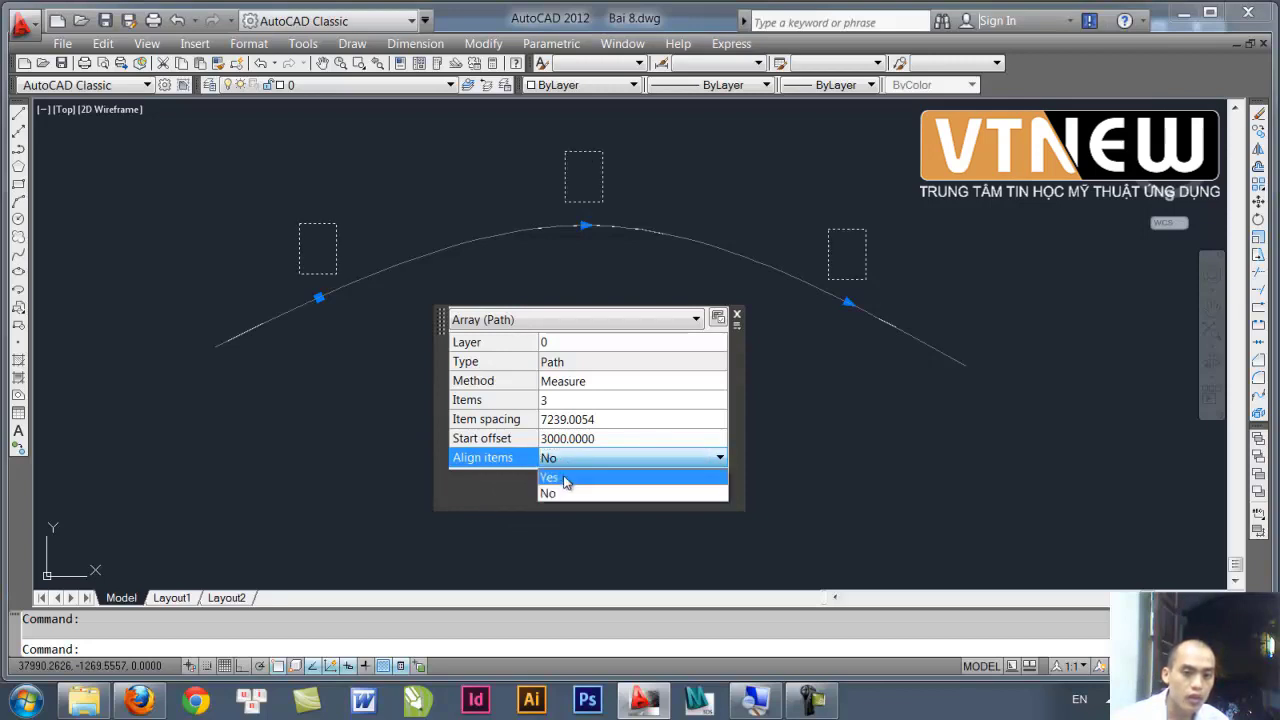
click(560, 477)
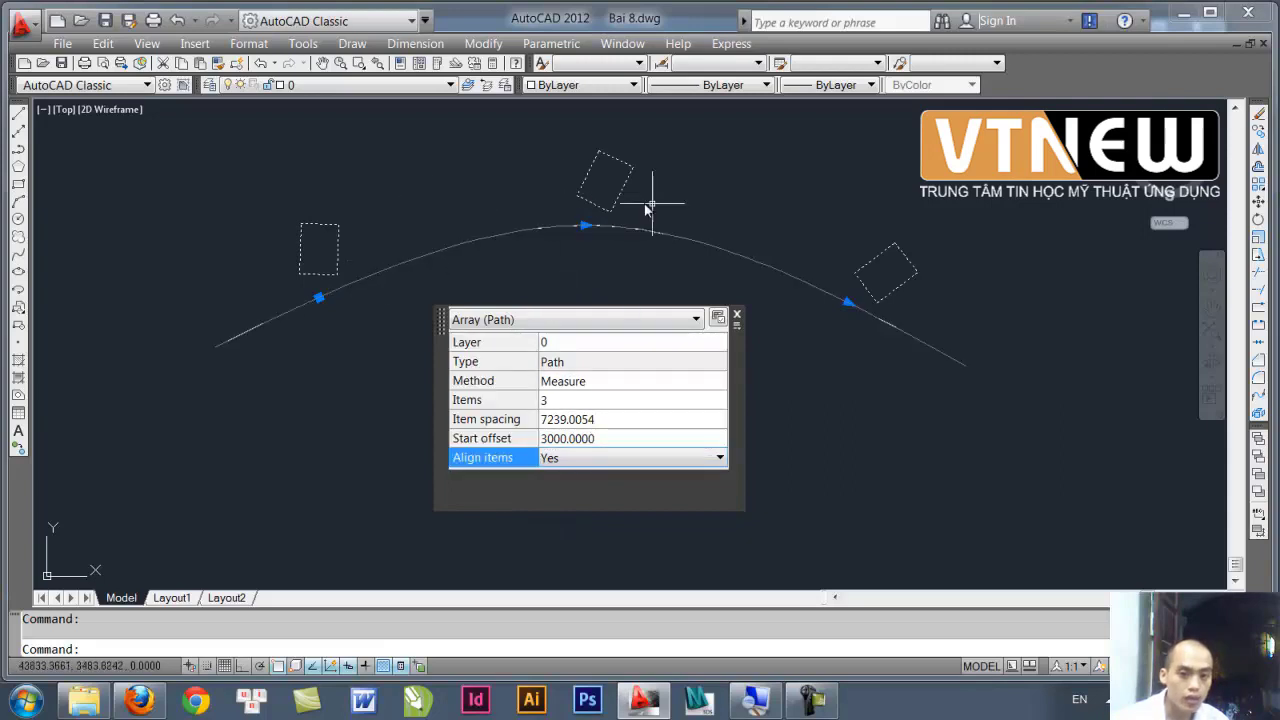
click(580, 458)
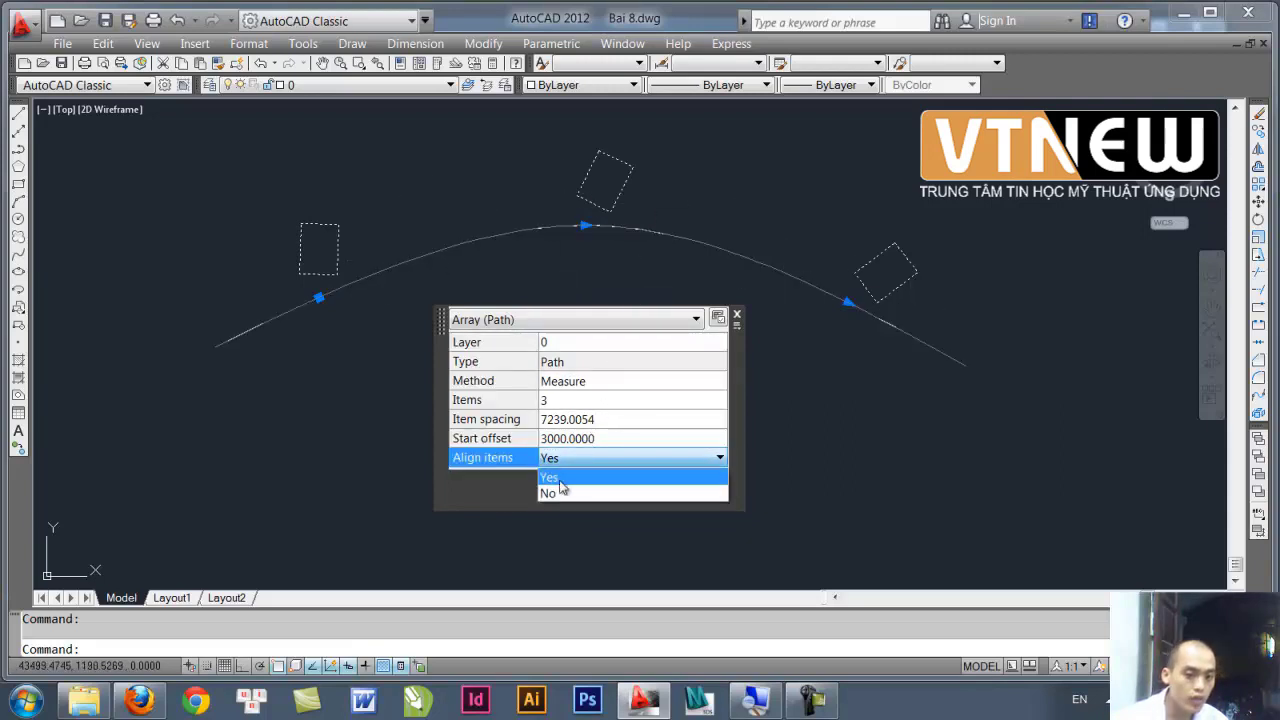
click(553, 492)
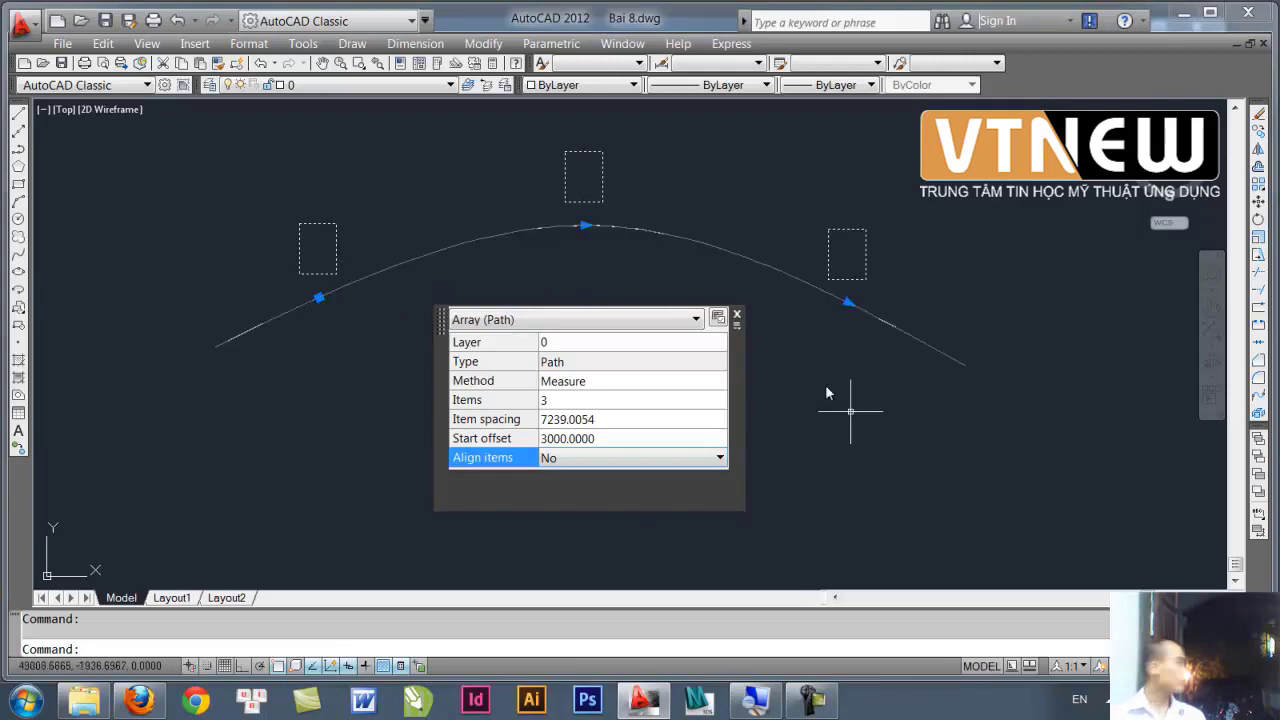
click(582, 458)
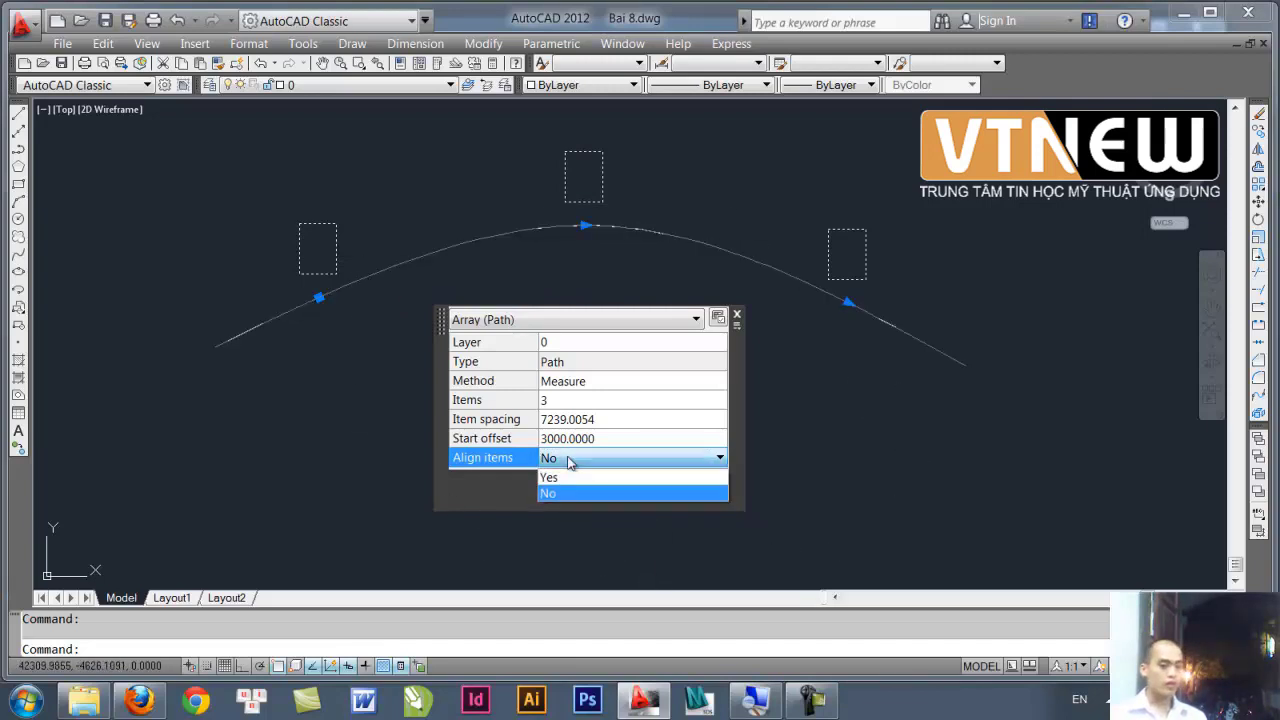
click(563, 474)
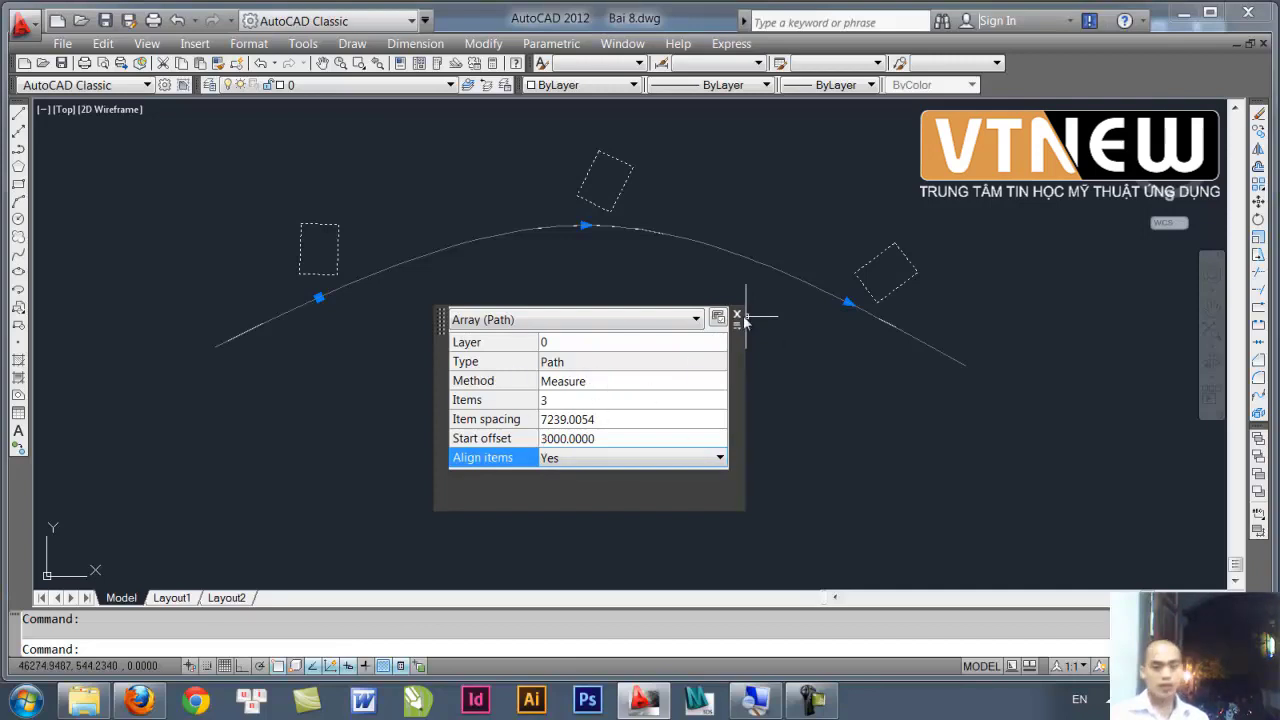
click(738, 318)
- Draw a small circle and a larger circle beside it in an empty area
middle_drag(580, 391, 664, 322)
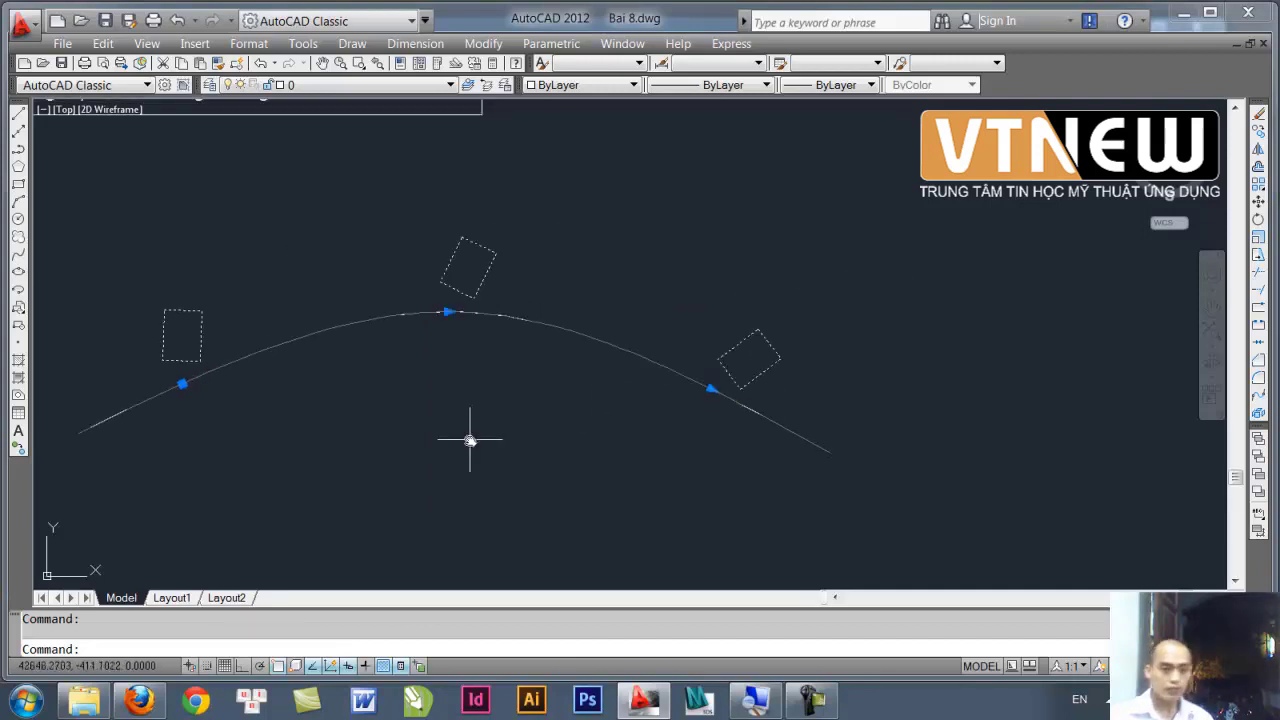
scroll(664, 322, down, 2)
scroll(600, 335, down, 2)
middle_drag(531, 349, 536, 256)
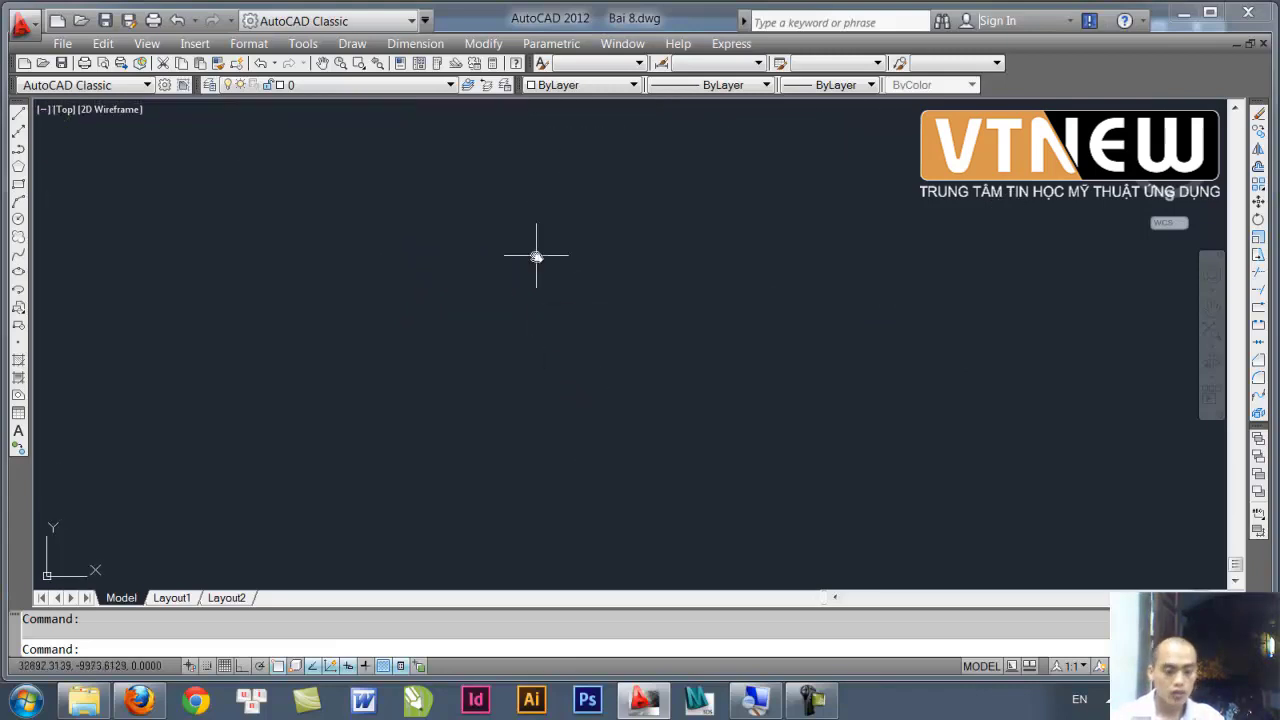
text(c)
key(Return)
click(486, 279)
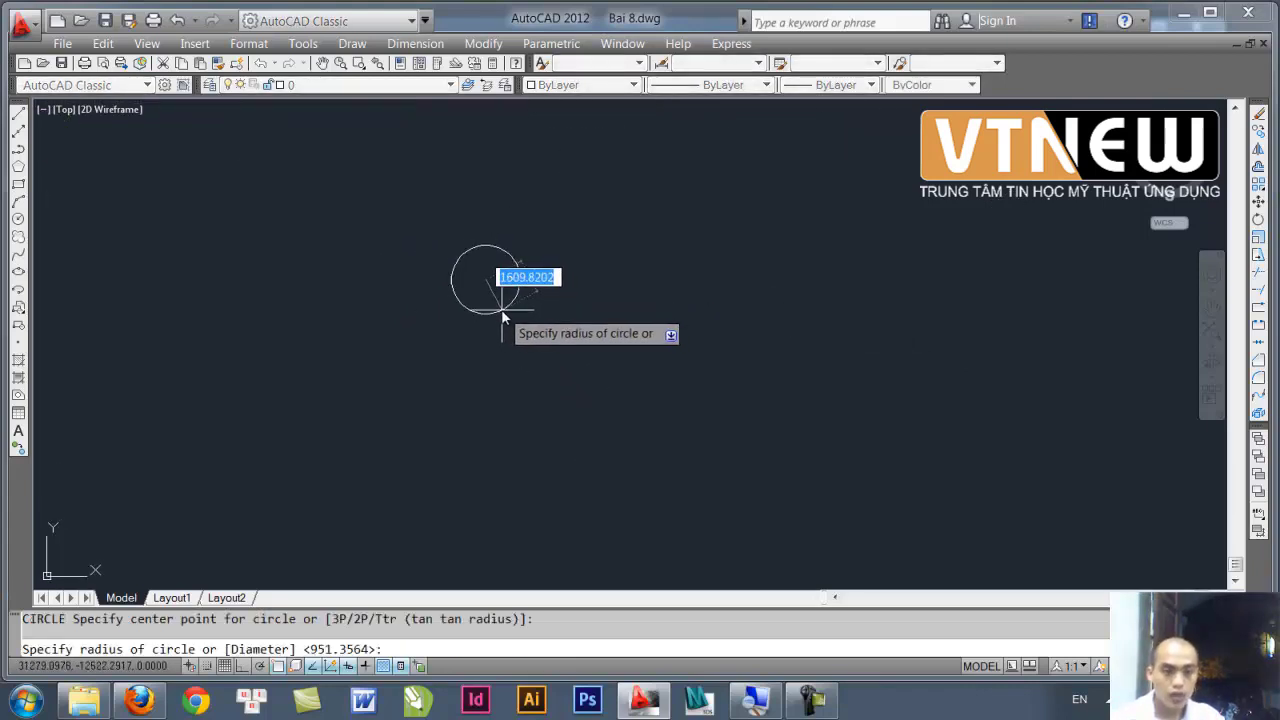
click(502, 307)
middle_drag(591, 323, 494, 357)
key(Return)
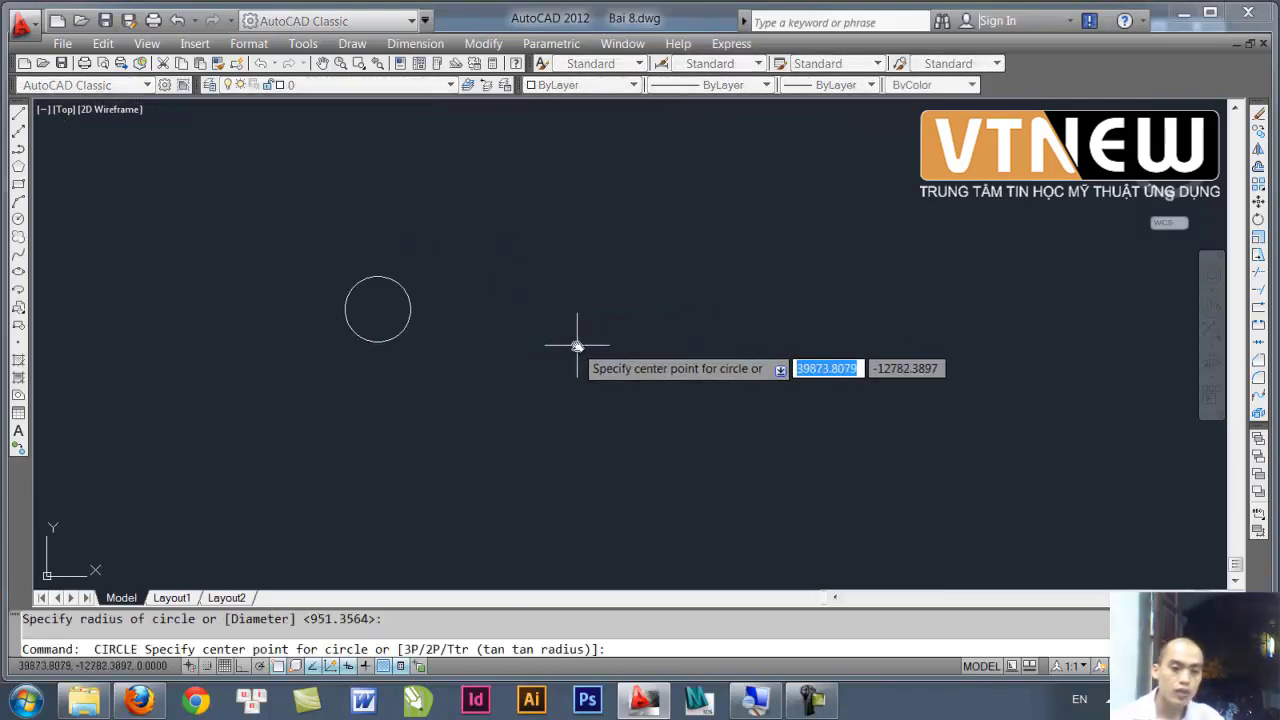
click(601, 360)
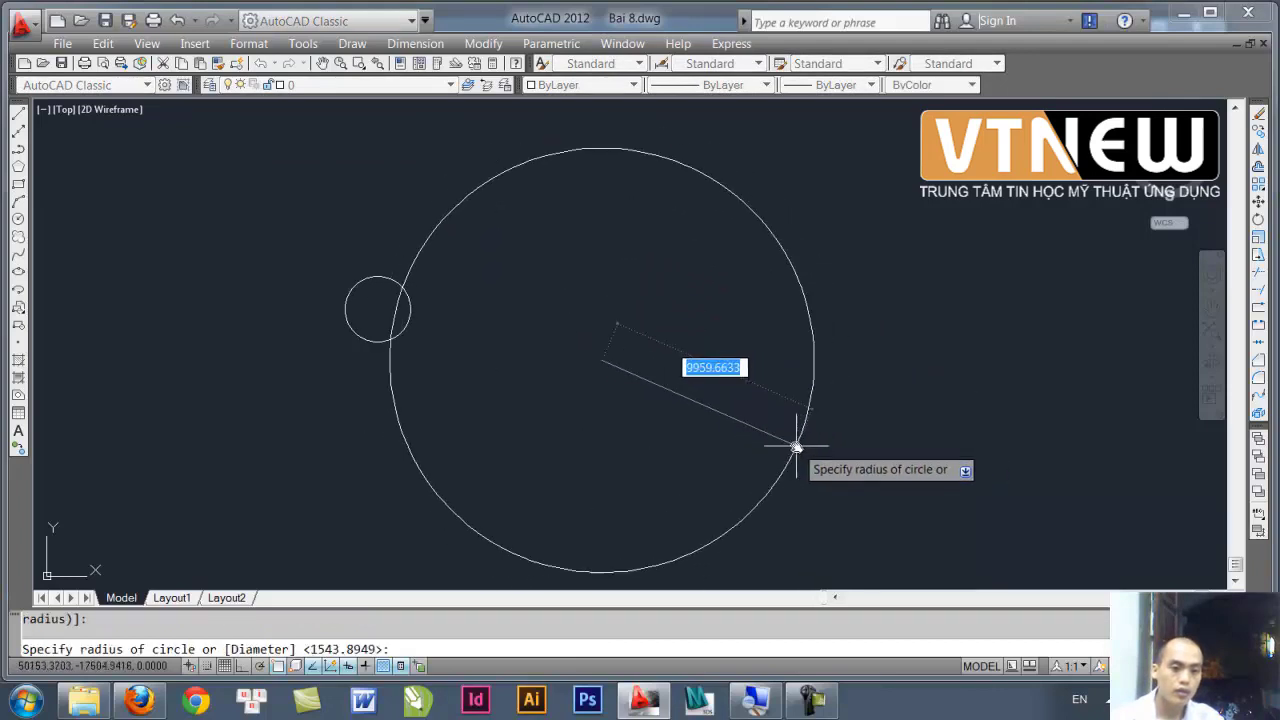
click(801, 446)
mouse_move(549, 423)
middle_down()
mouse_move(434, 317)
mouse_move(480, 314)
middle_up()
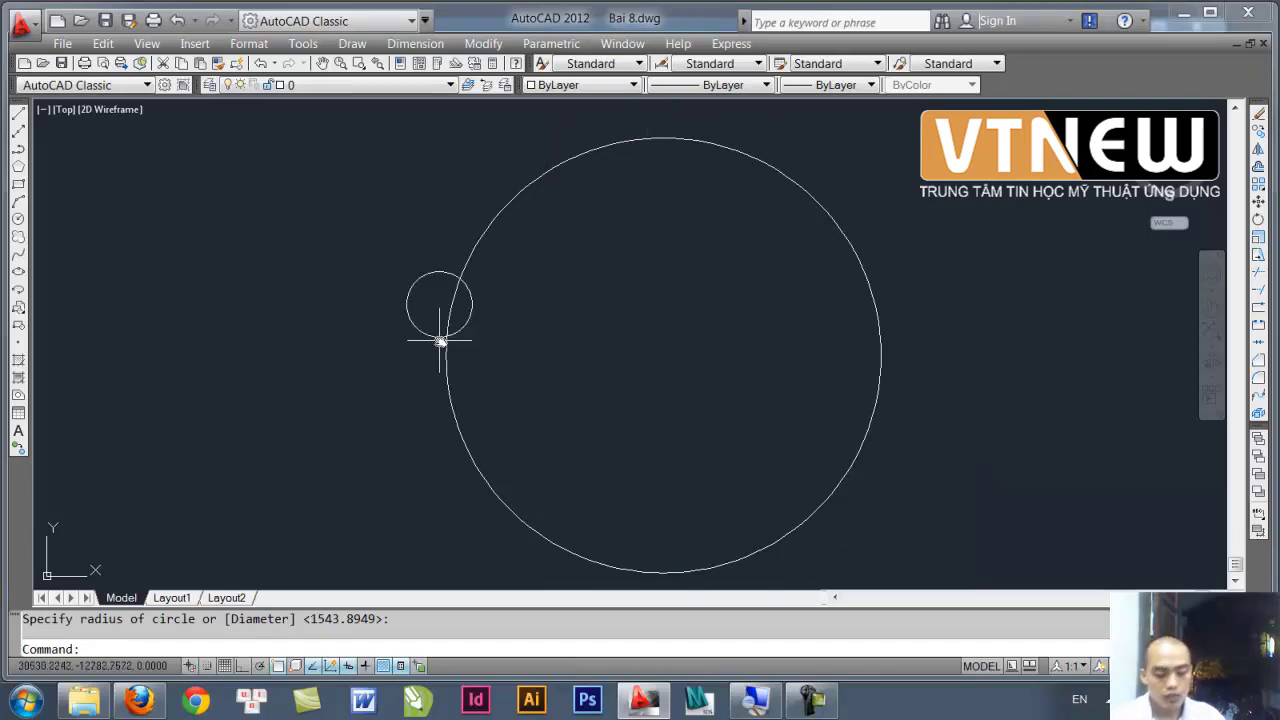
- Polar-array the small circle 14 times around the large circle's centre over 360°
text(AR)
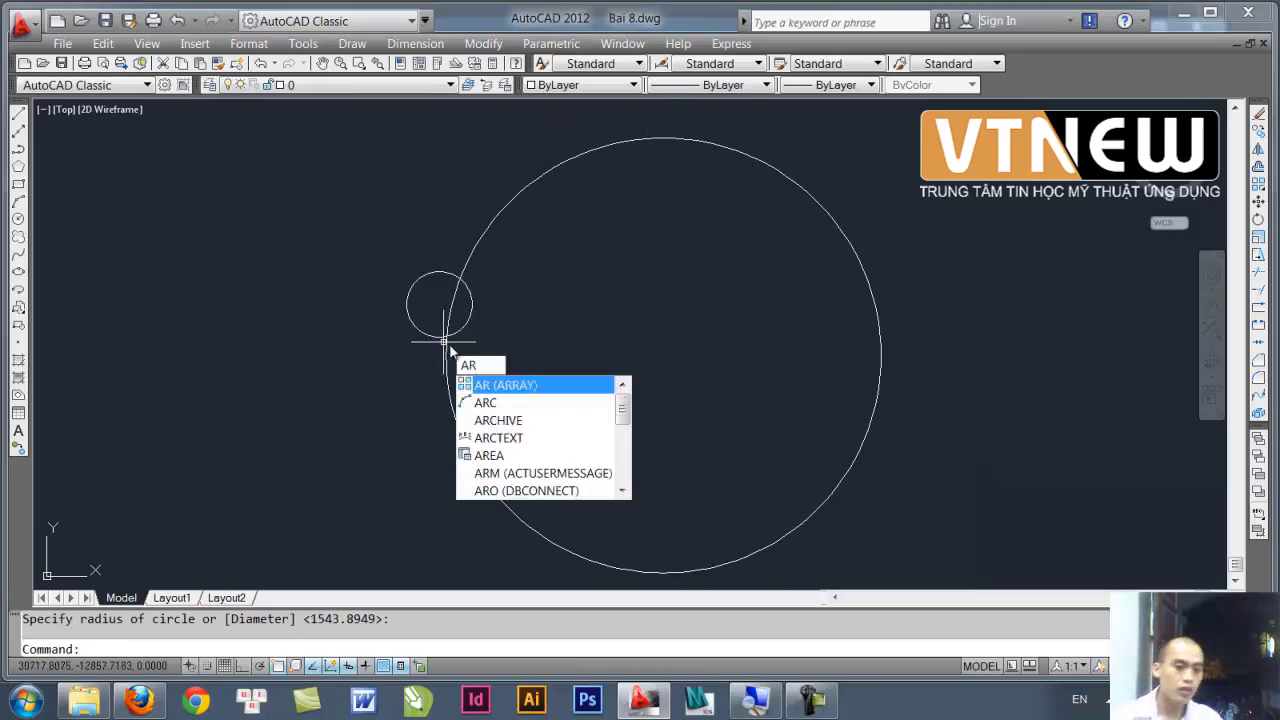
key(Return)
click(428, 300)
click(400, 273)
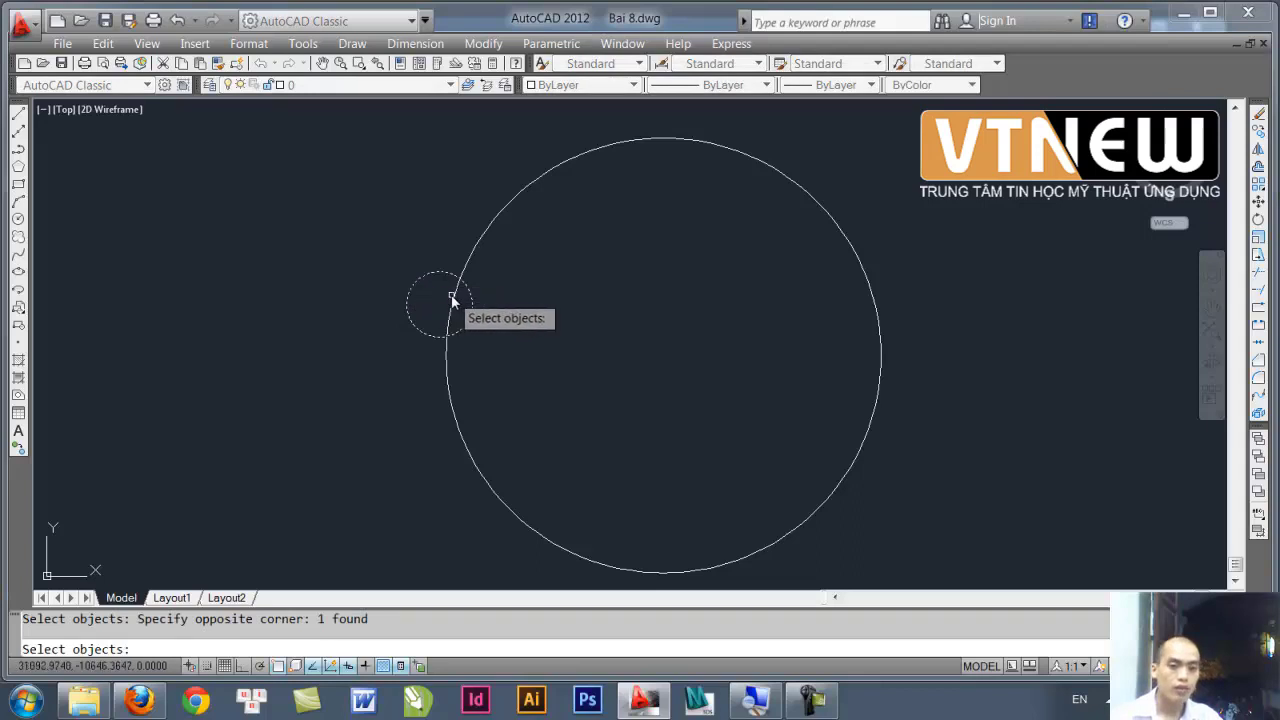
key(Return)
click(505, 388)
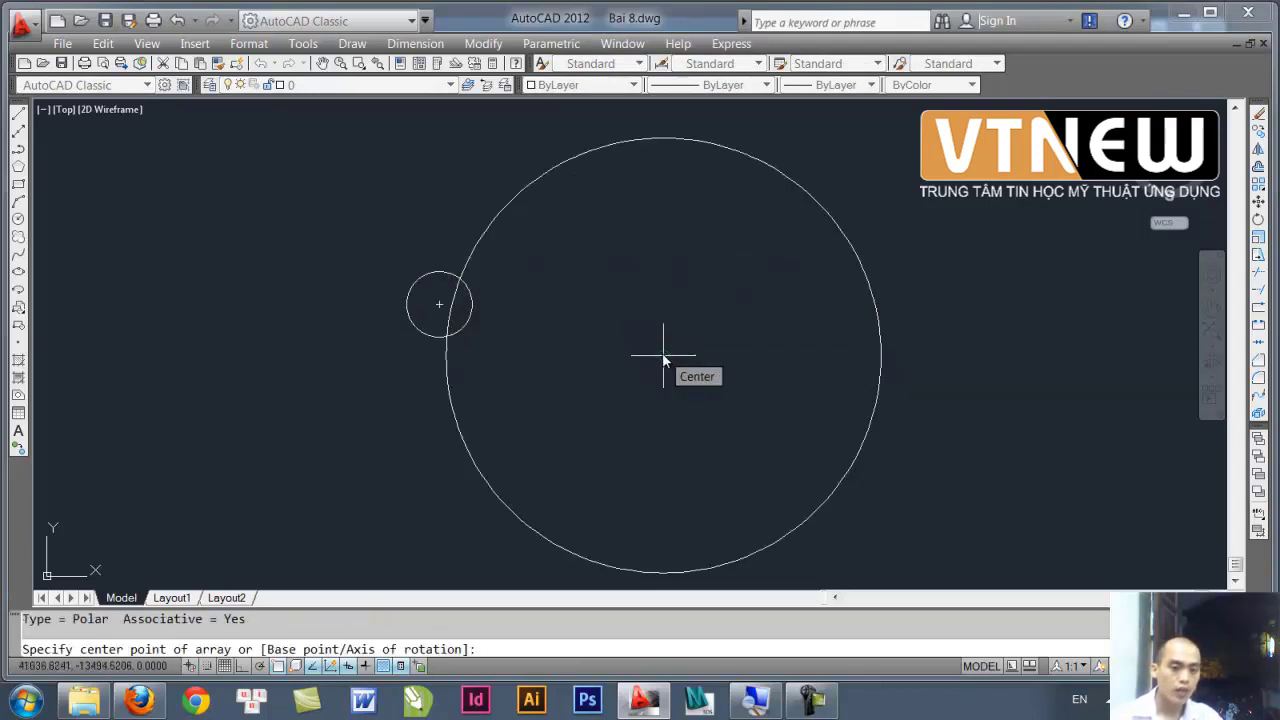
click(663, 355)
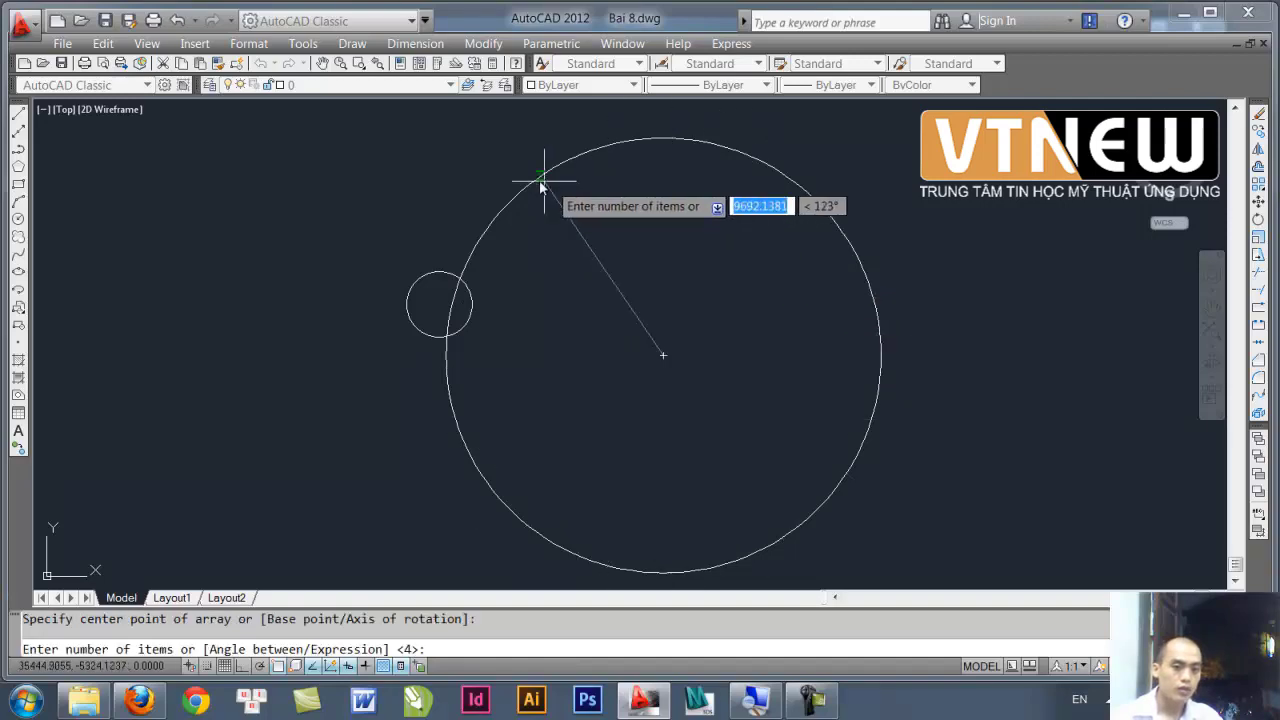
text(14)
key(Return)
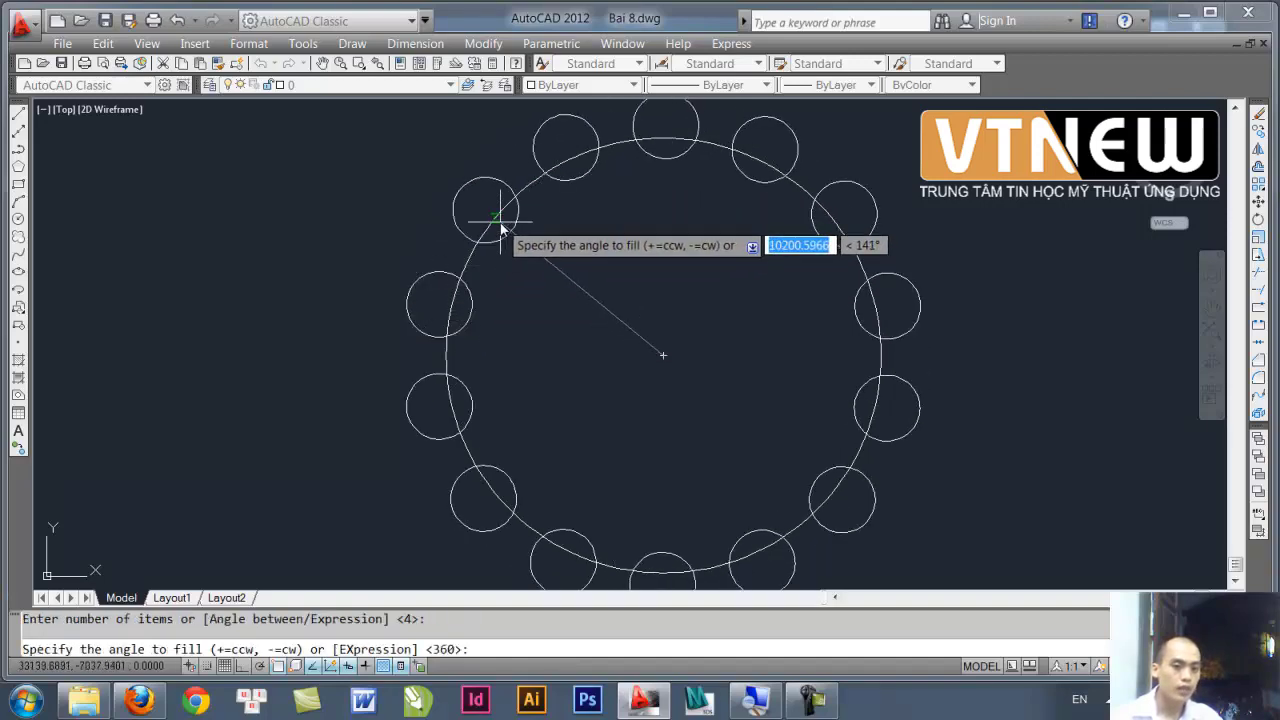
key(Return)
click(571, 431)
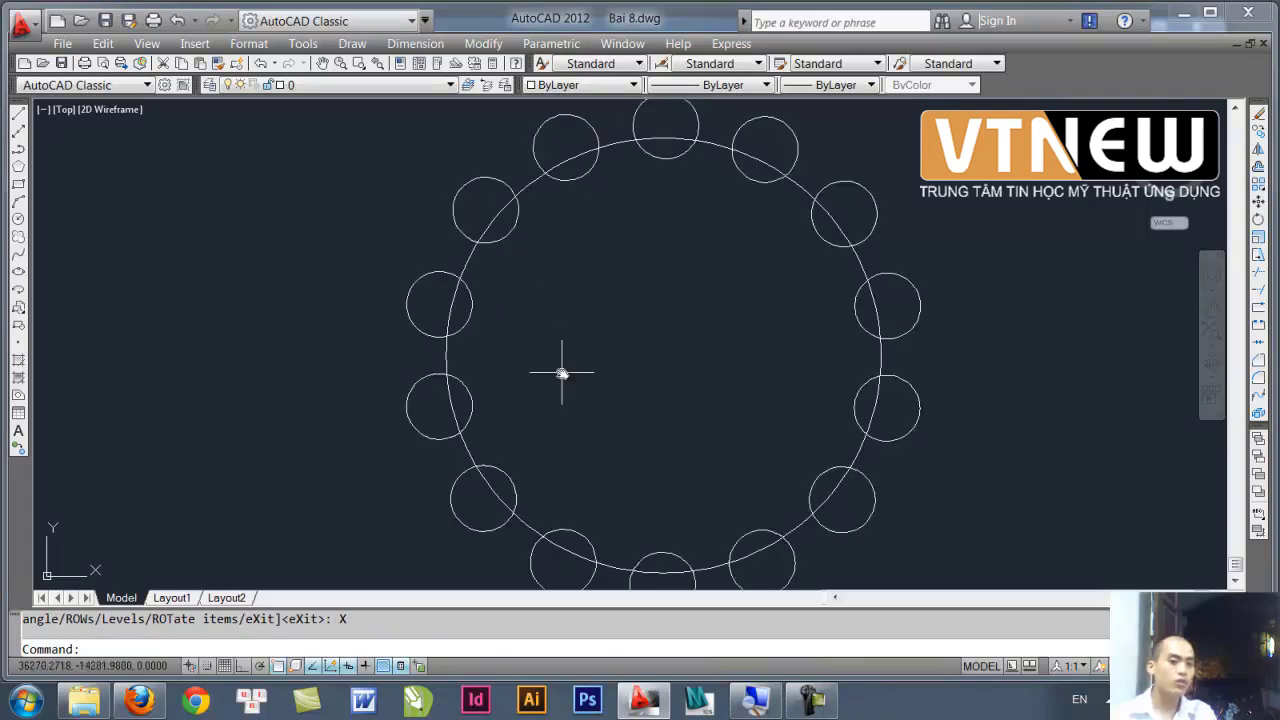
middle_drag(560, 371, 531, 271)
scroll(566, 338, down, 2)
middle_drag(566, 338, 557, 314)
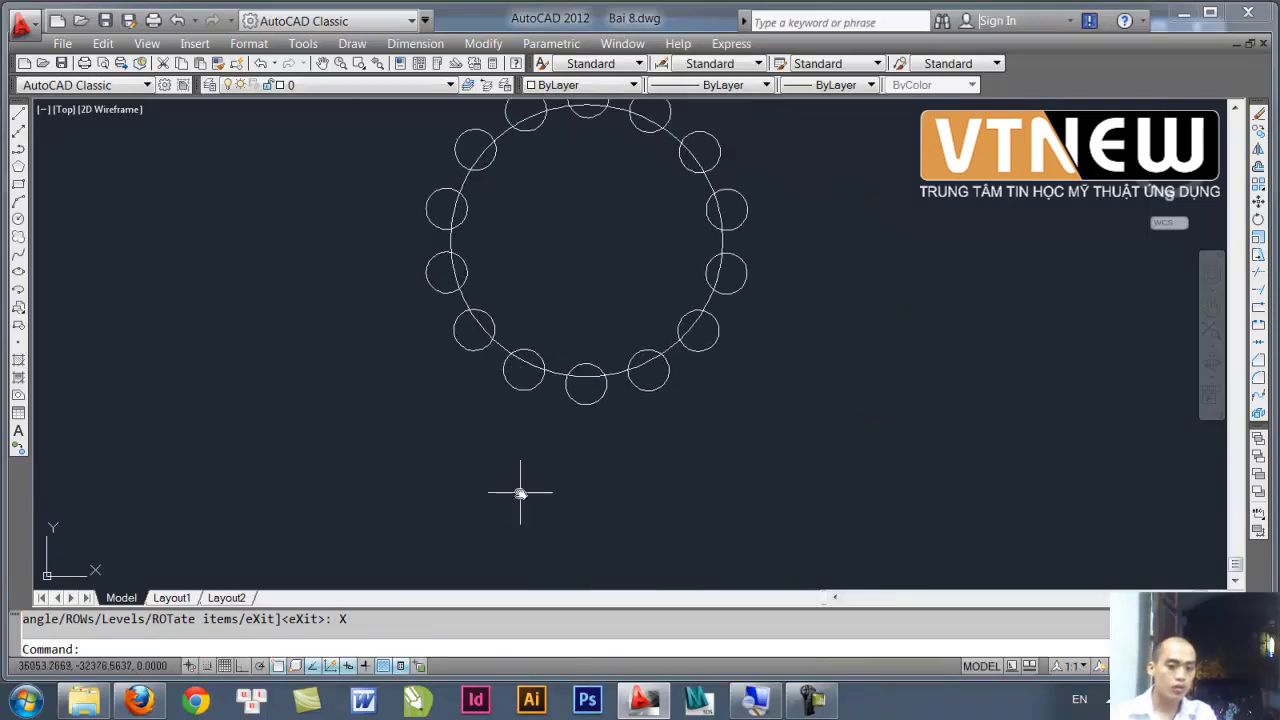
- Select the circle array and show its Quick Properties panel off to the side
click(400, 666)
click(448, 316)
click(425, 280)
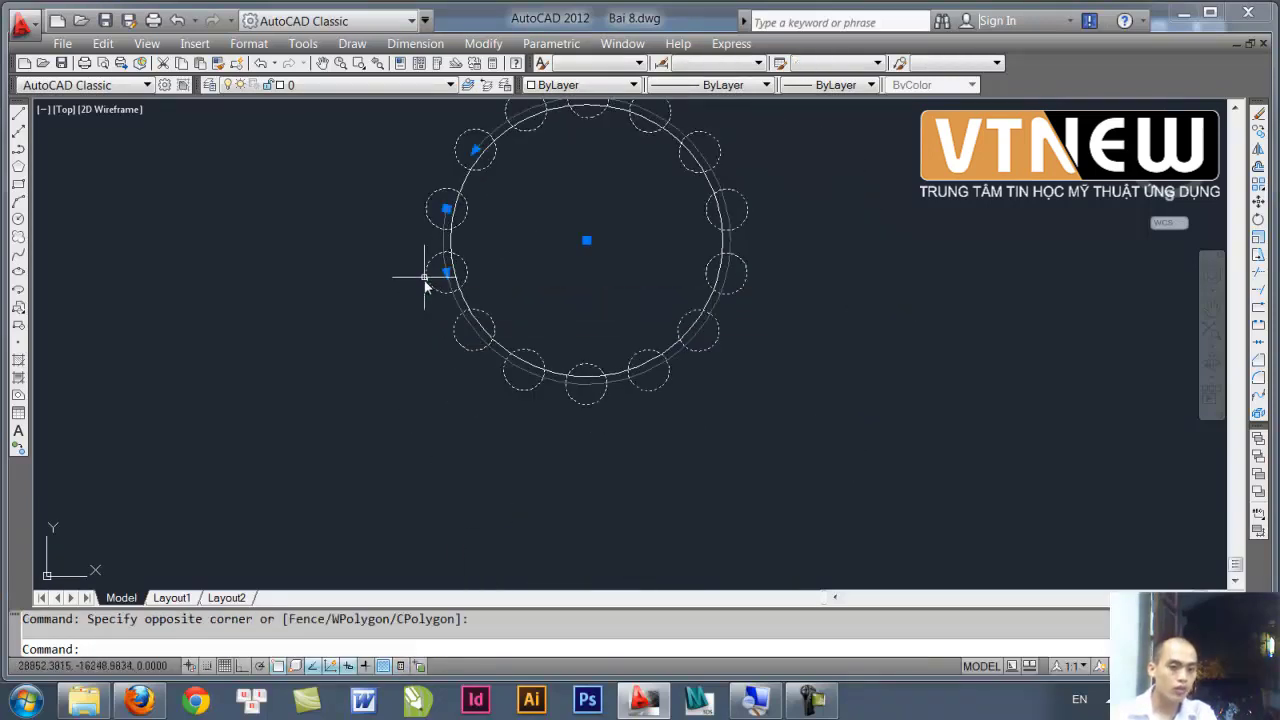
click(400, 666)
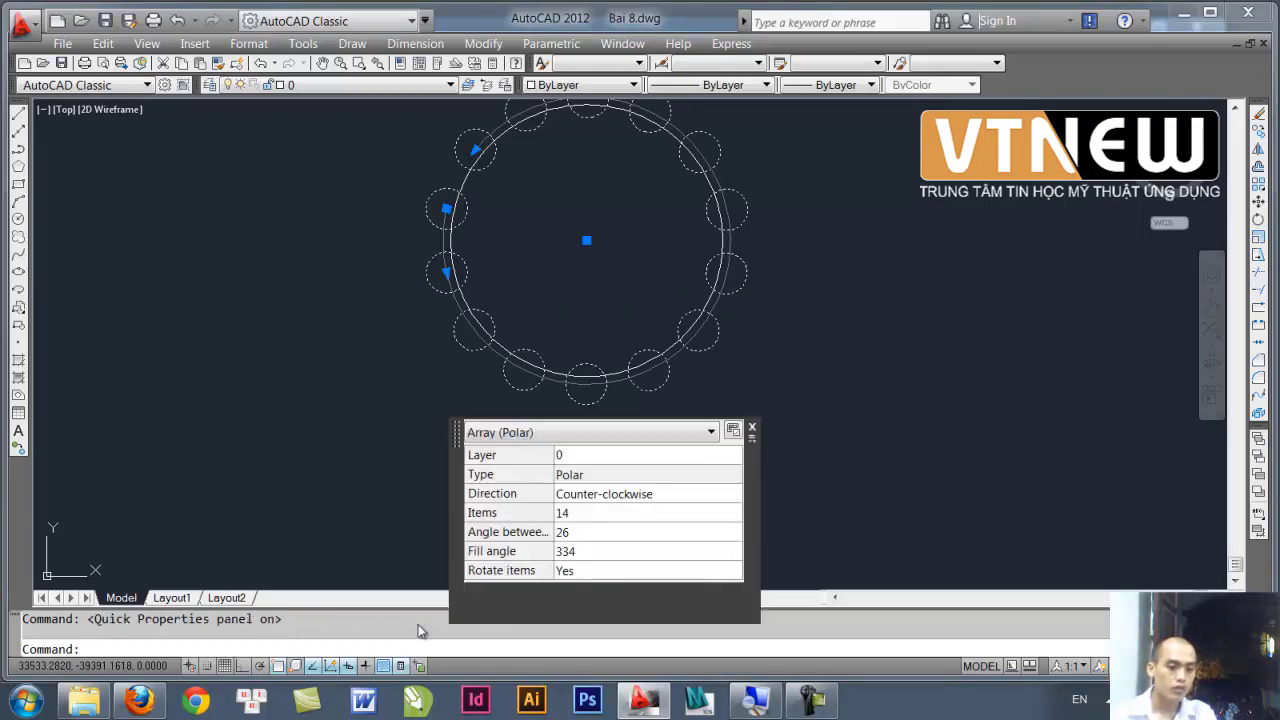
drag(455, 452, 155, 370)
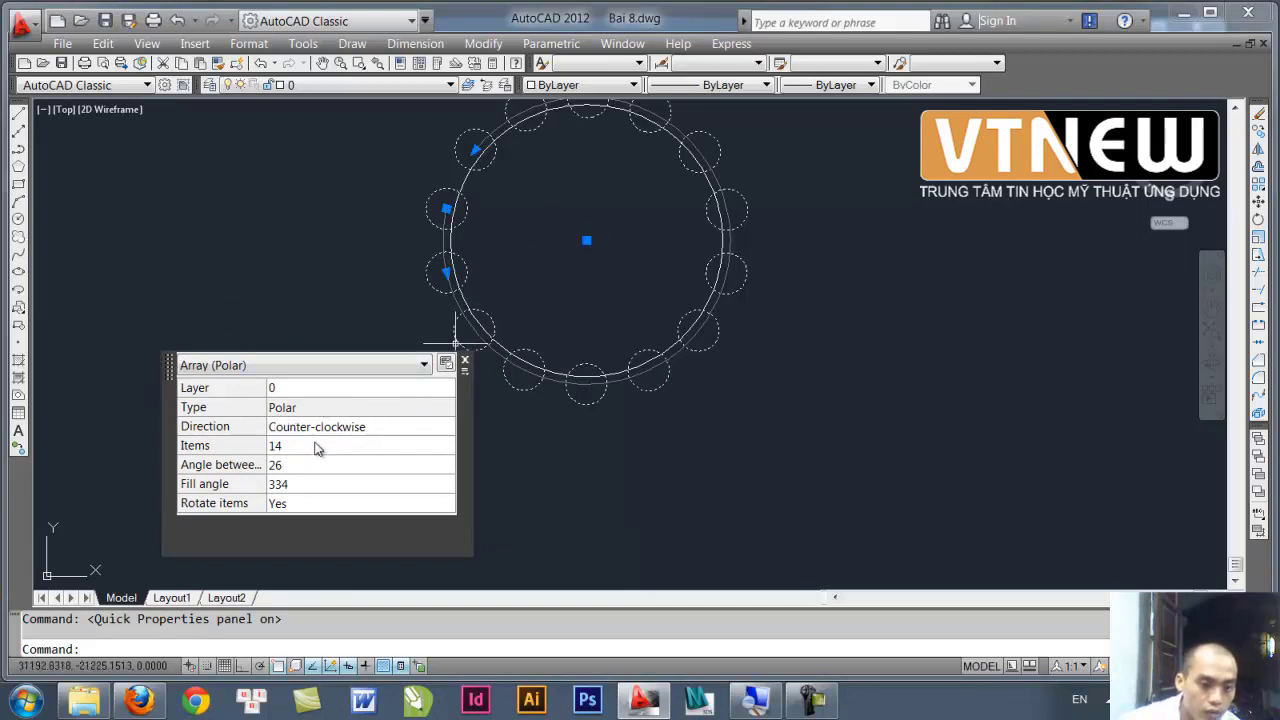
- Set the polar array to Clockwise, 10 items and a 200° fill angle
click(318, 428)
click(320, 428)
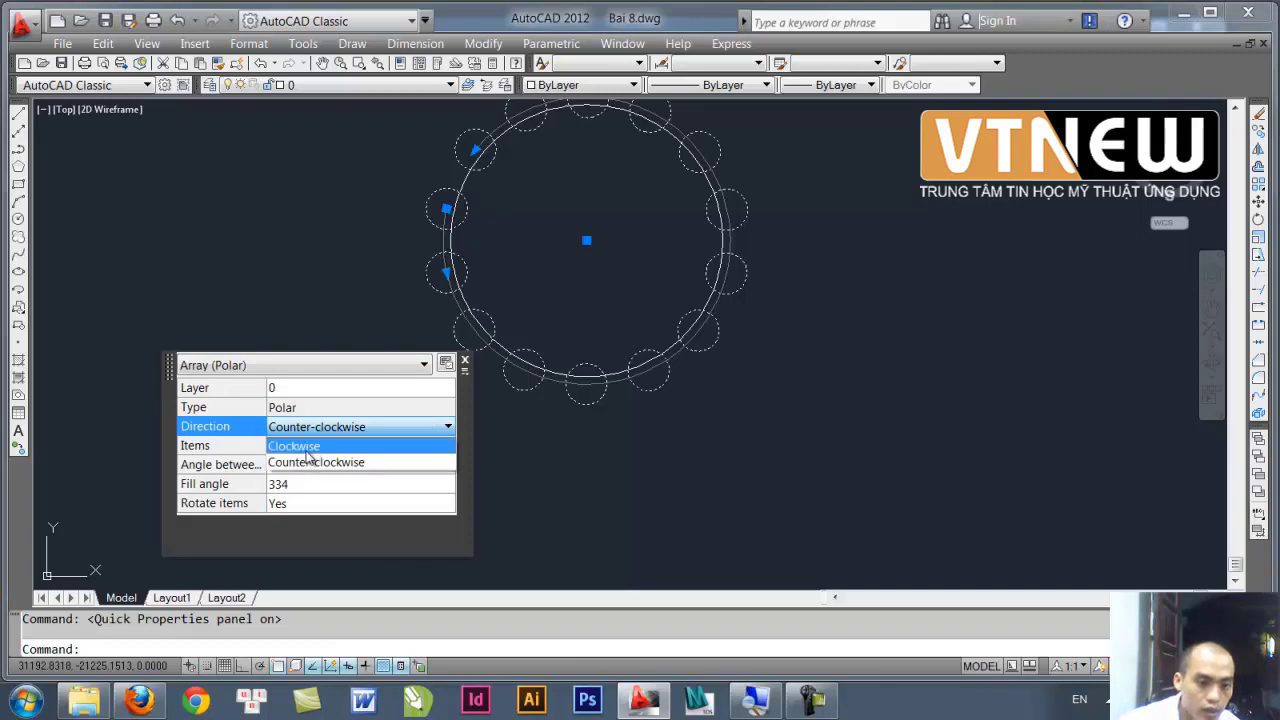
click(301, 455)
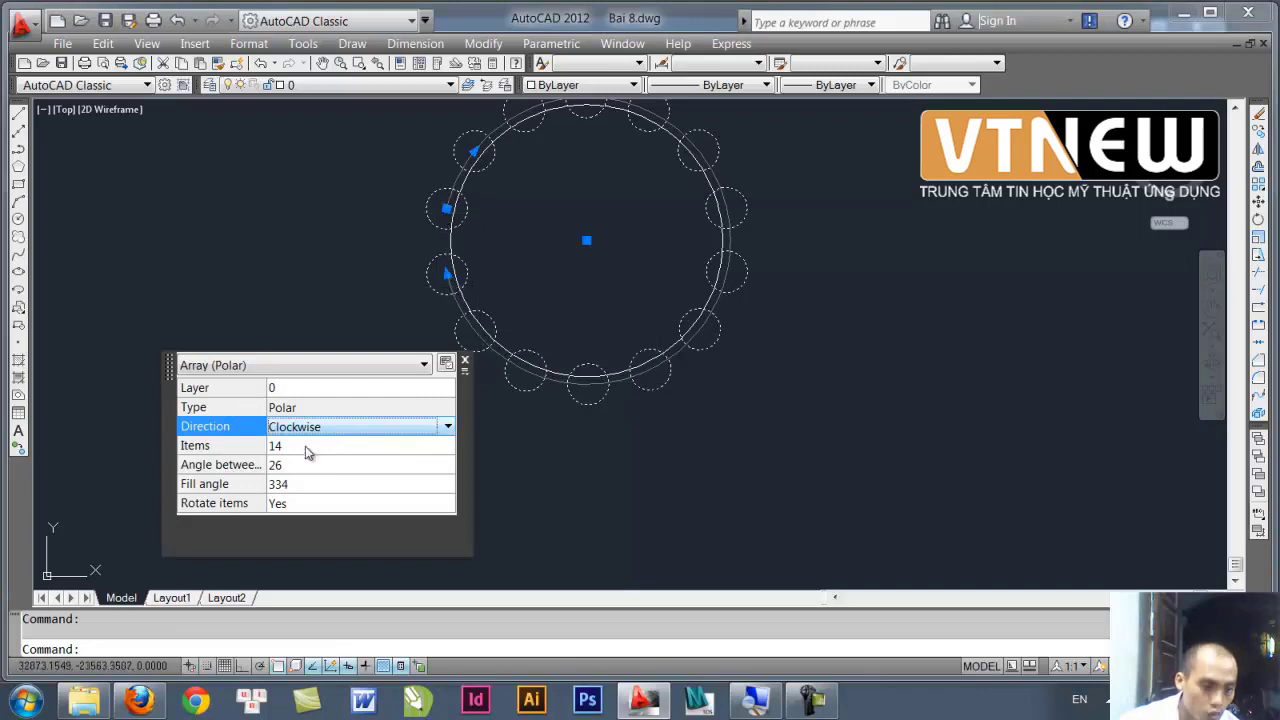
click(292, 449)
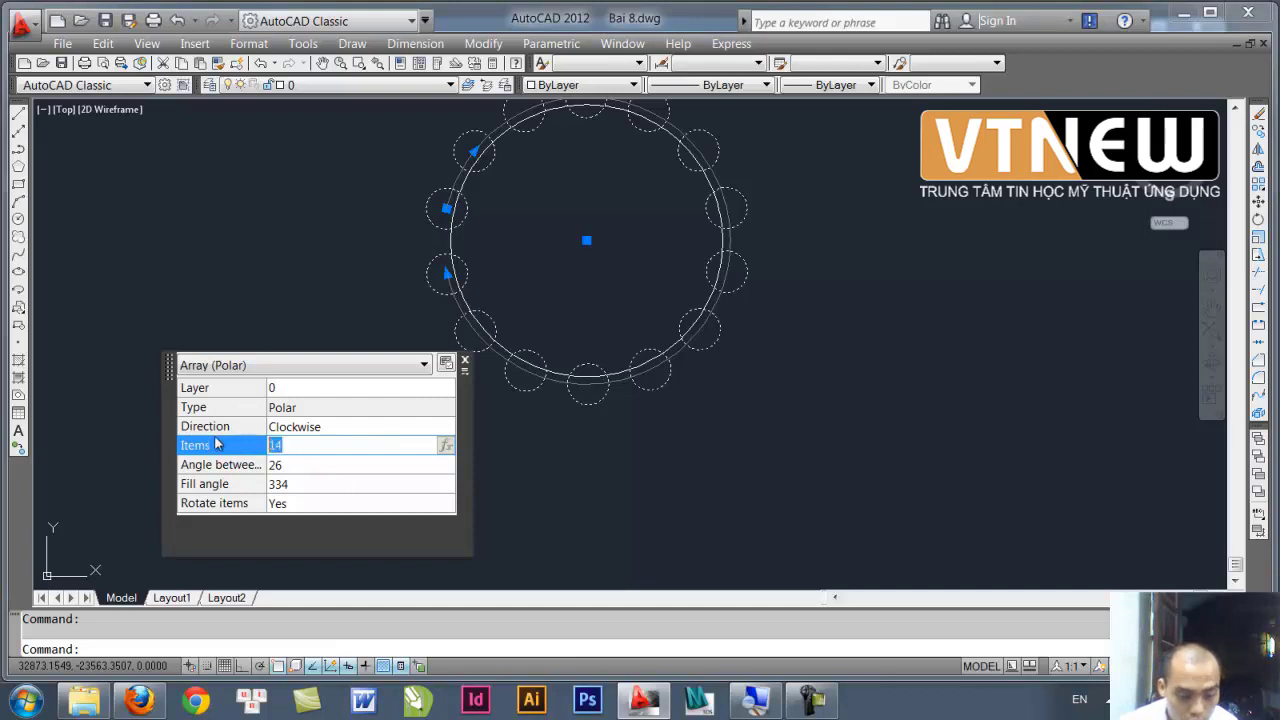
text(1)
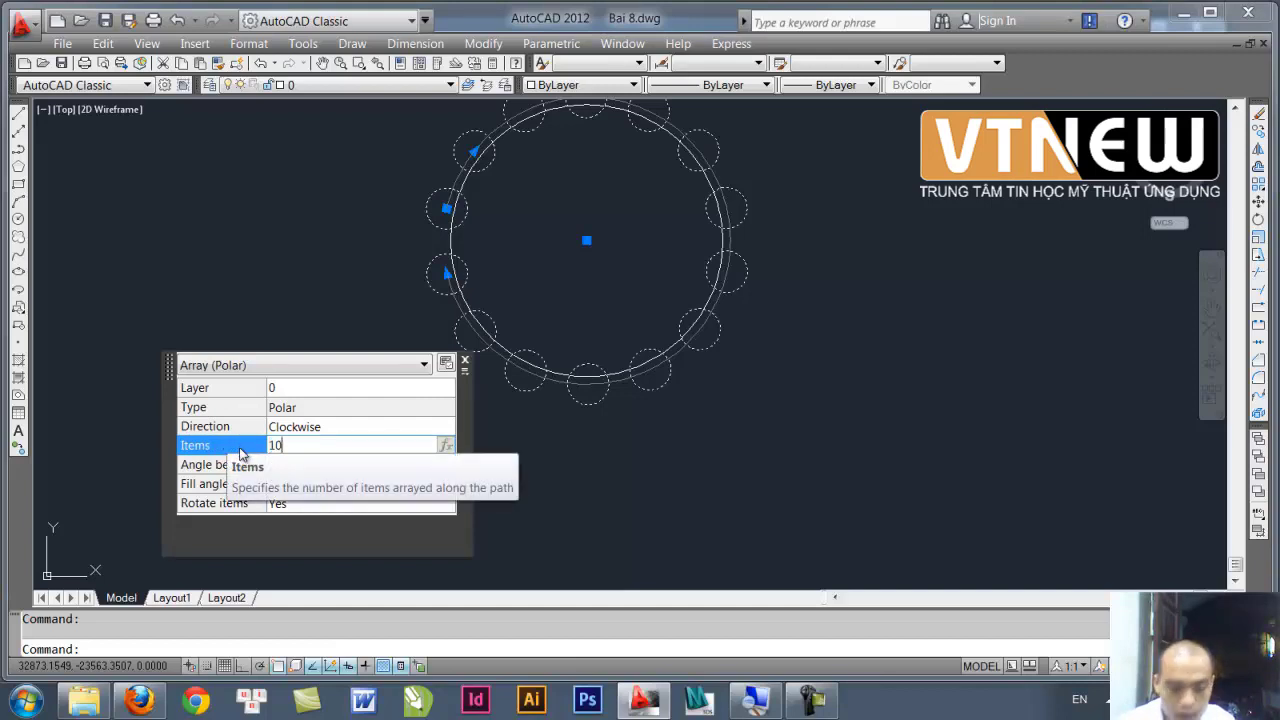
click(286, 465)
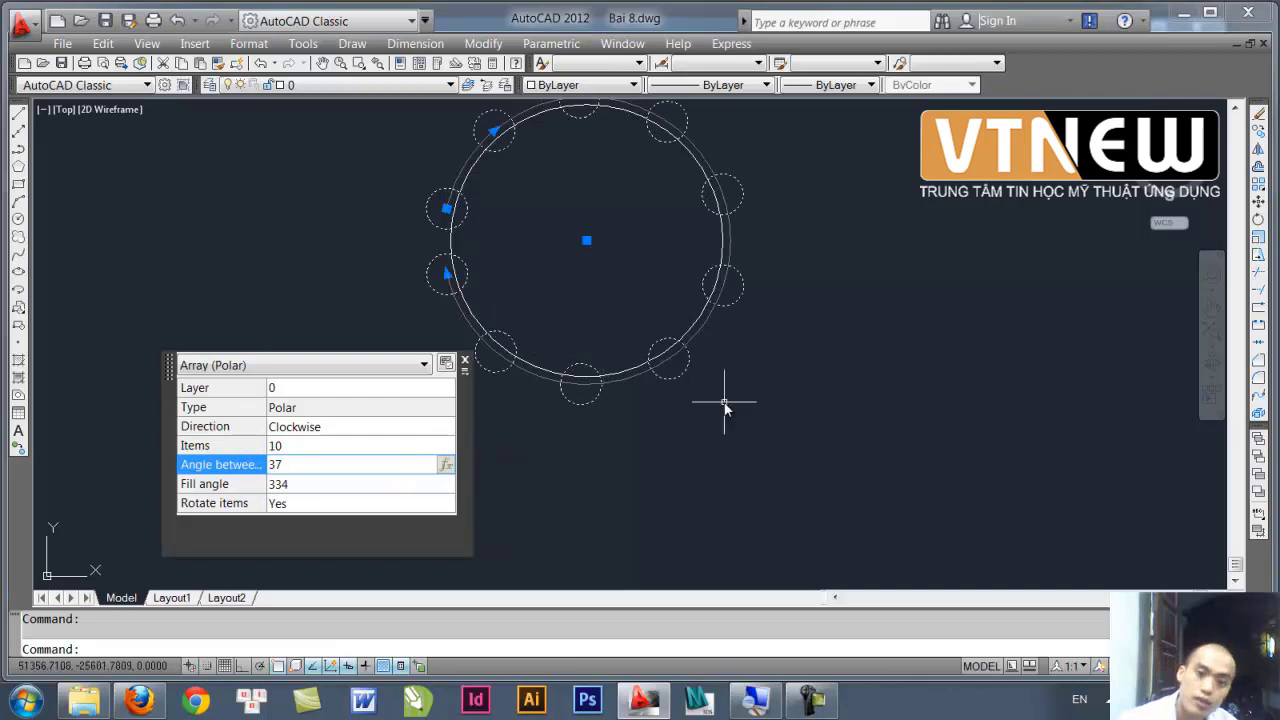
middle_drag(623, 355, 667, 405)
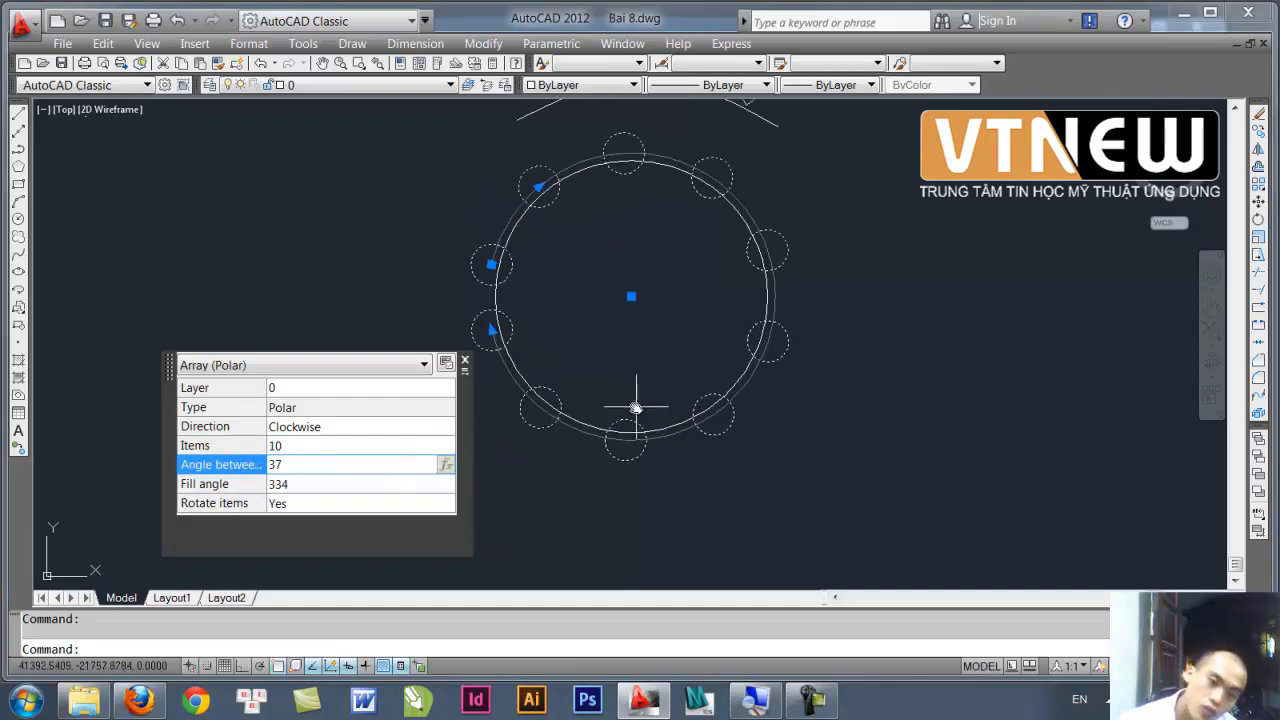
click(308, 486)
text(200)
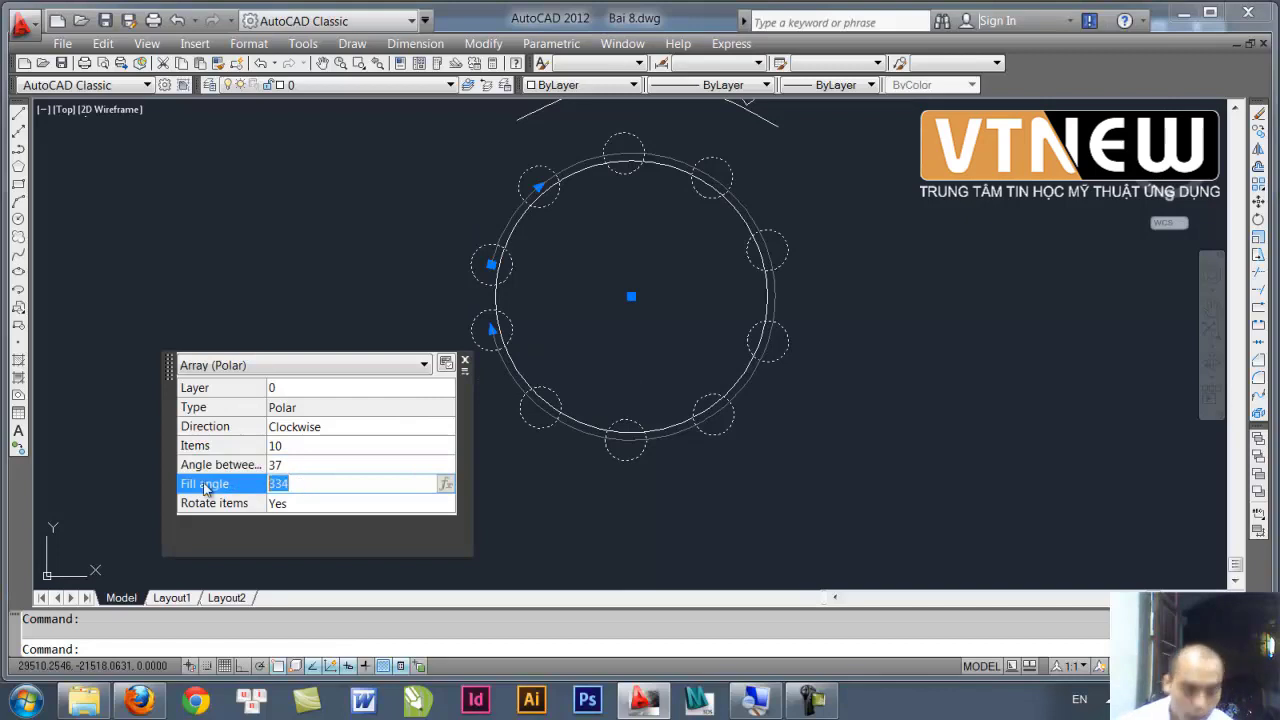
click(388, 507)
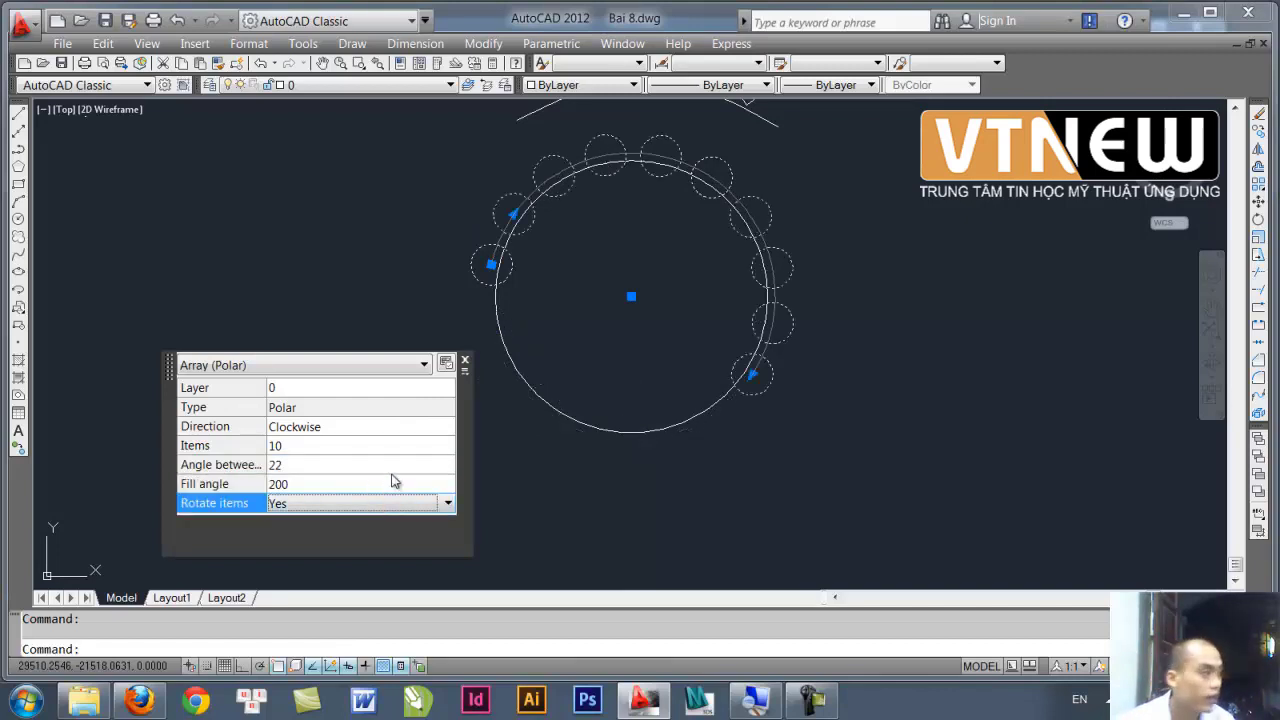
click(315, 430)
- Switch the polar array's direction back to counter-clockwise
click(313, 429)
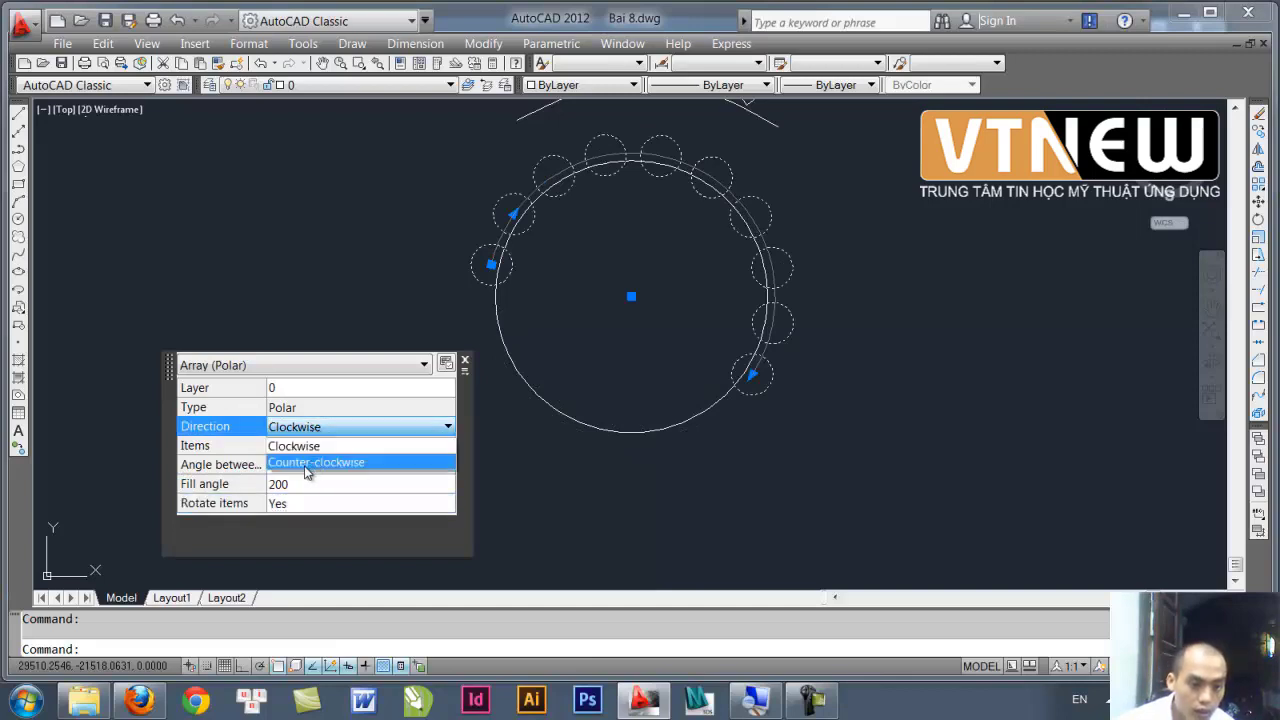
click(305, 464)
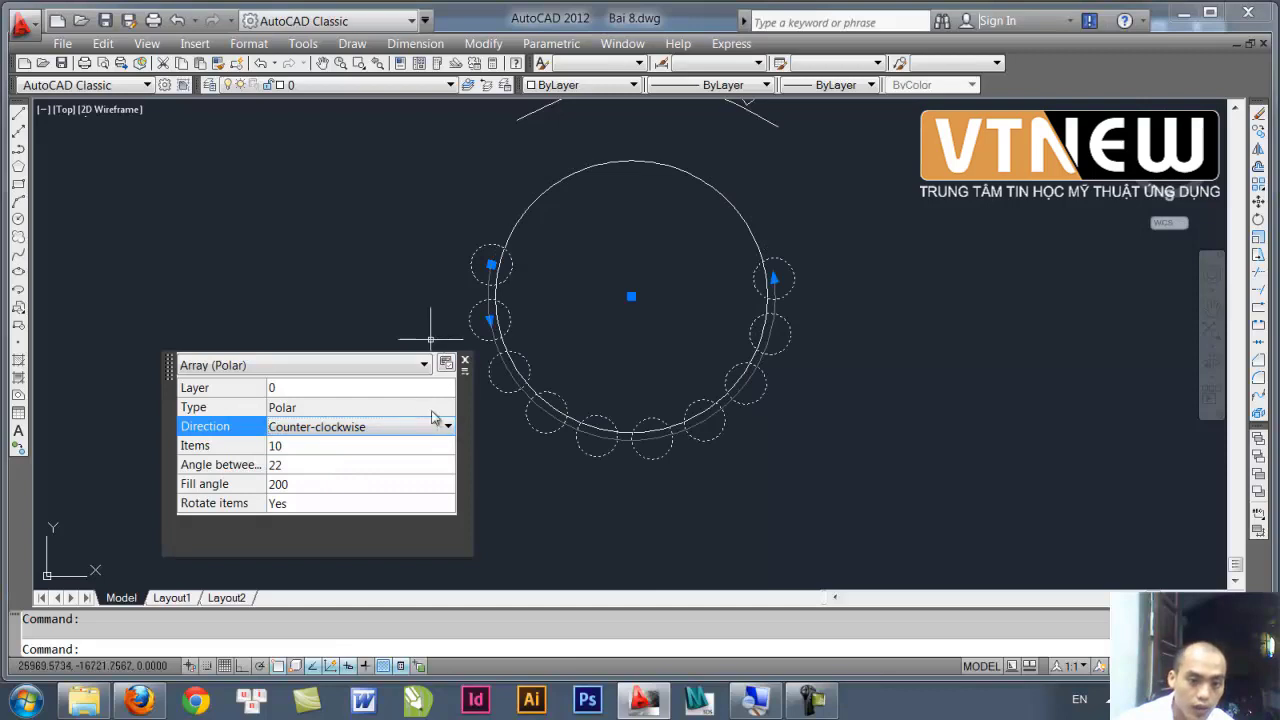
click(323, 431)
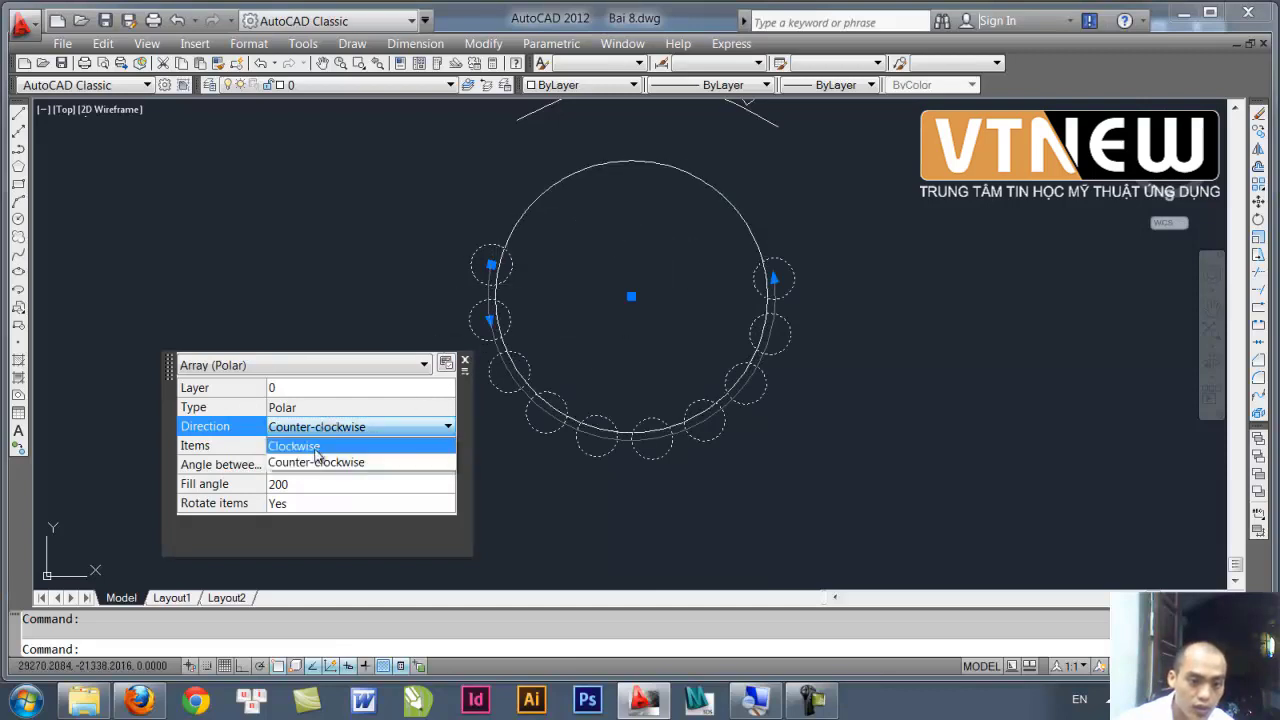
click(300, 445)
click(312, 435)
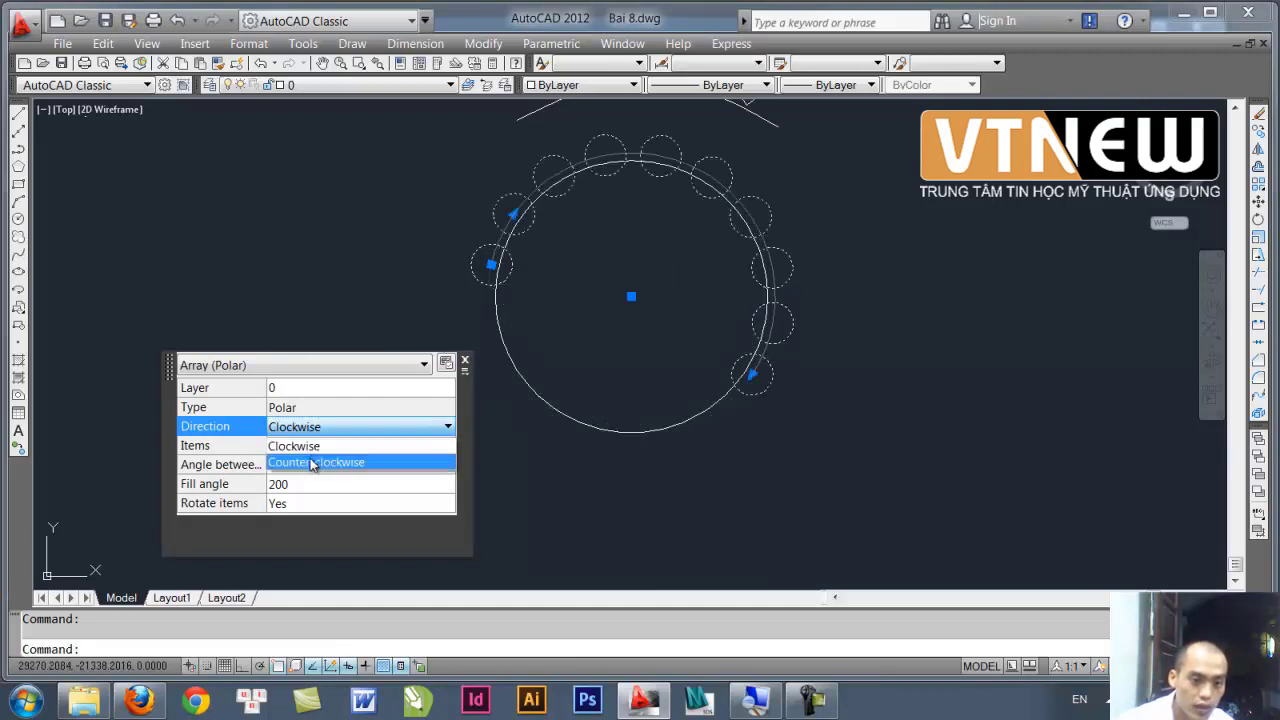
click(312, 464)
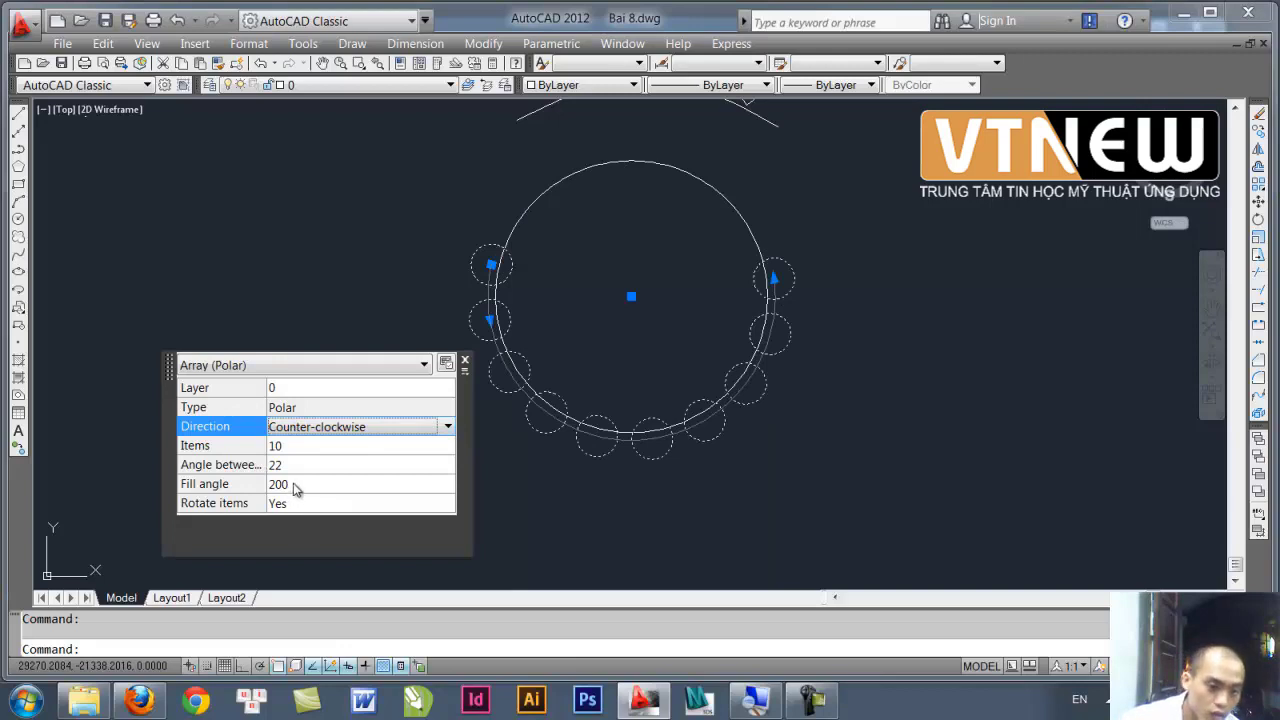
- Set the angle between arrayed circles to 30°
click(297, 487)
click(305, 464)
click(183, 451)
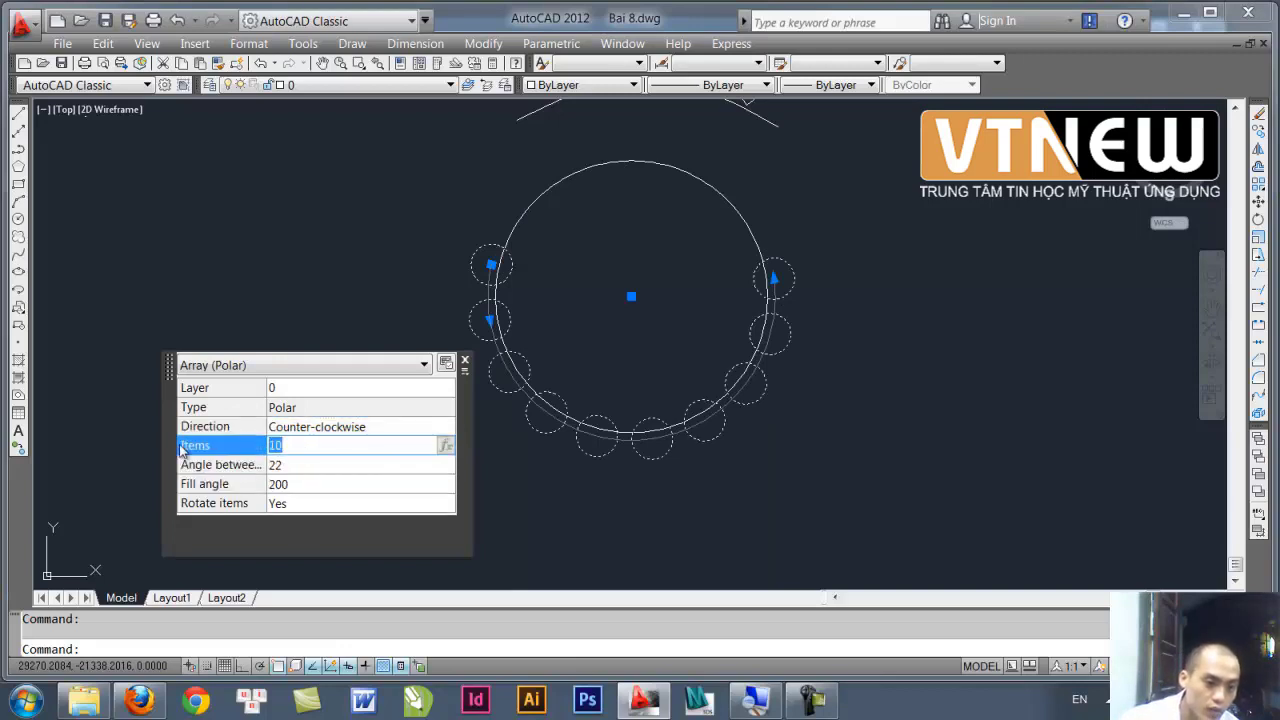
click(306, 465)
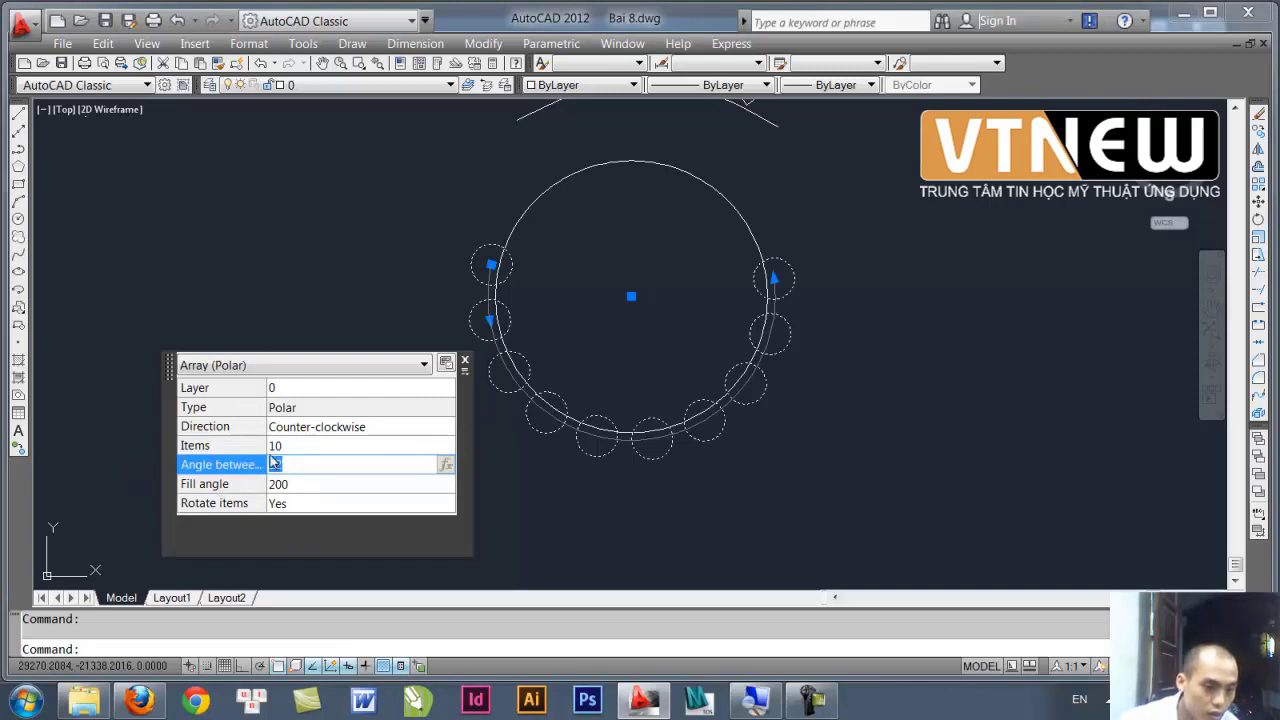
click(296, 485)
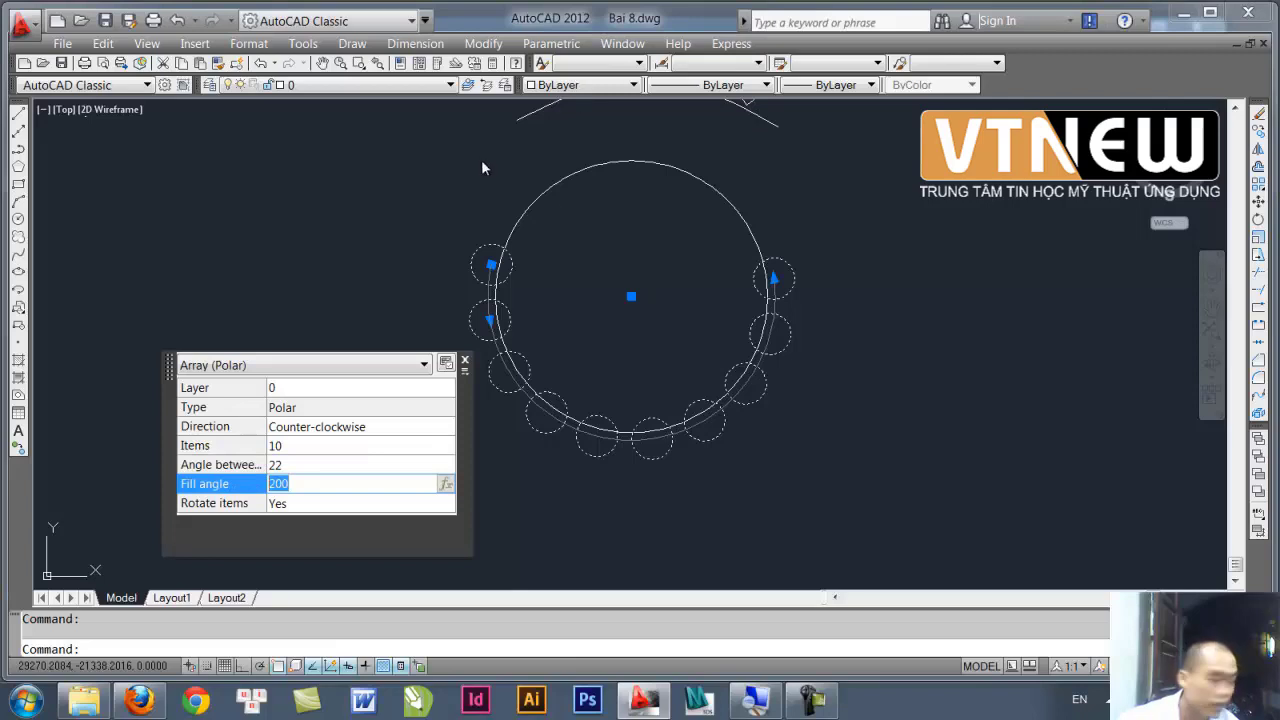
click(297, 465)
text(30)
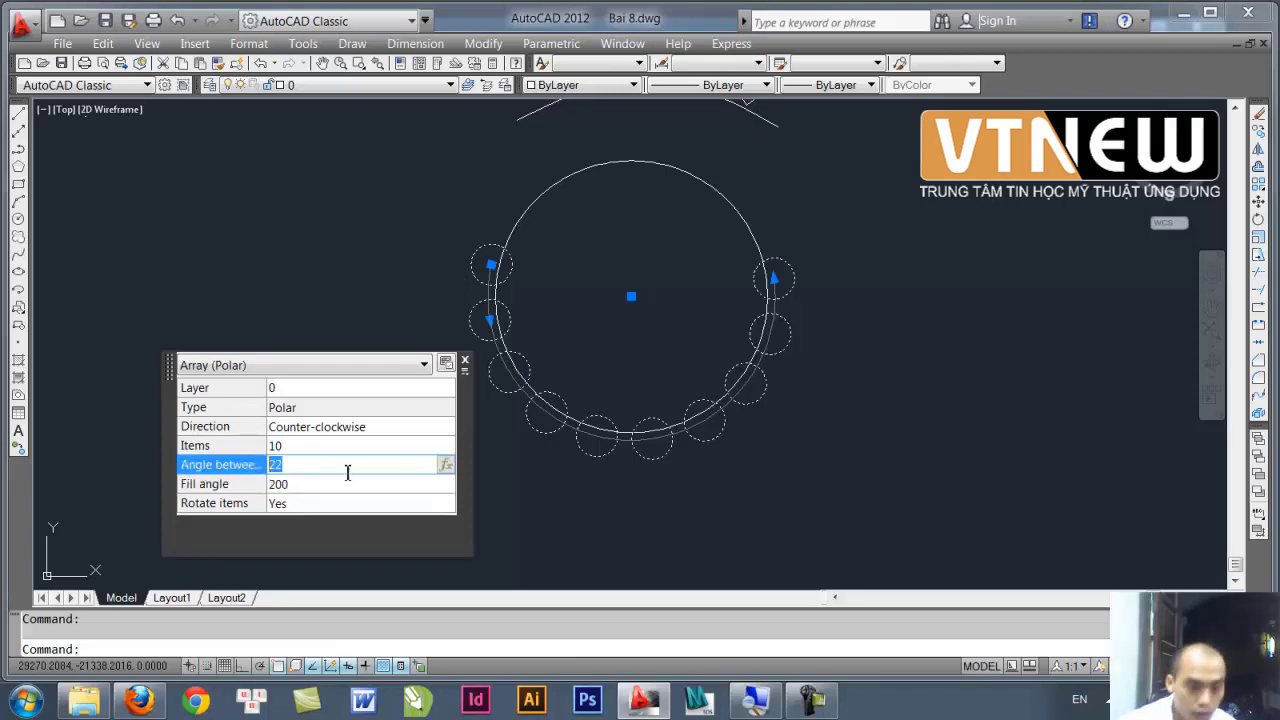
click(436, 481)
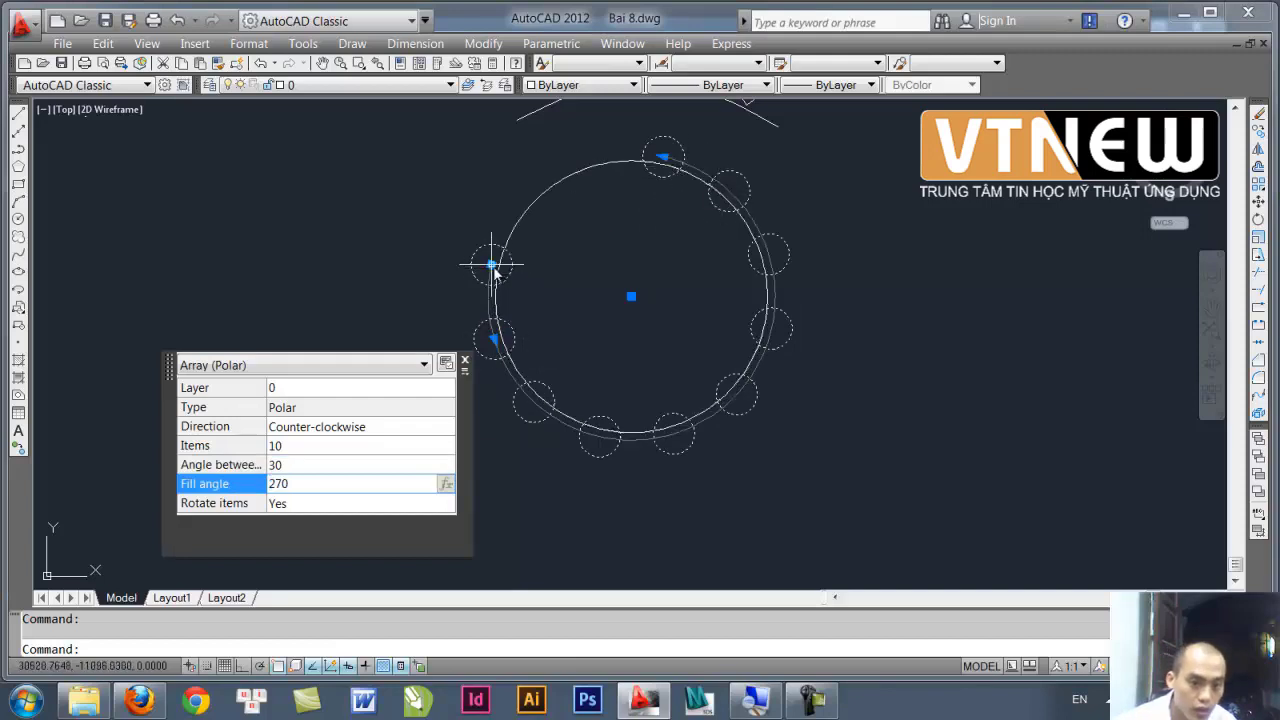
- Set the Fill angle to 360°, keep Rotate items on Yes, and close the palette
click(297, 465)
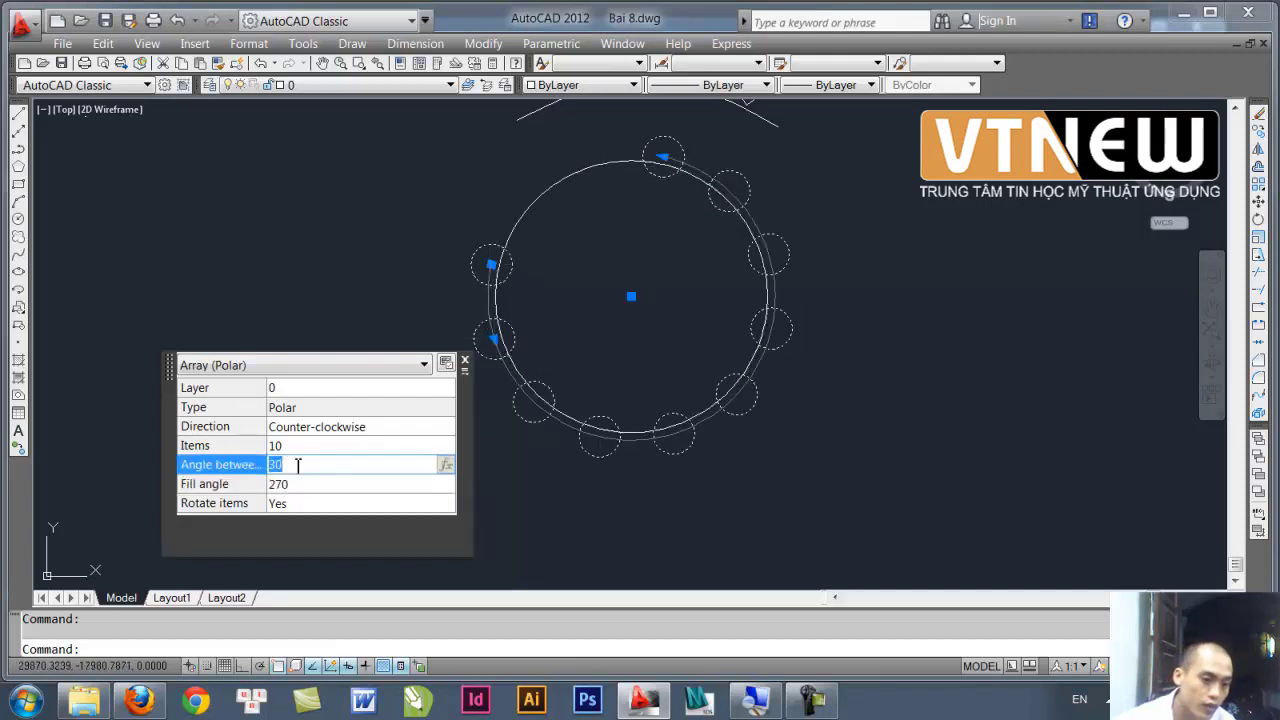
click(302, 484)
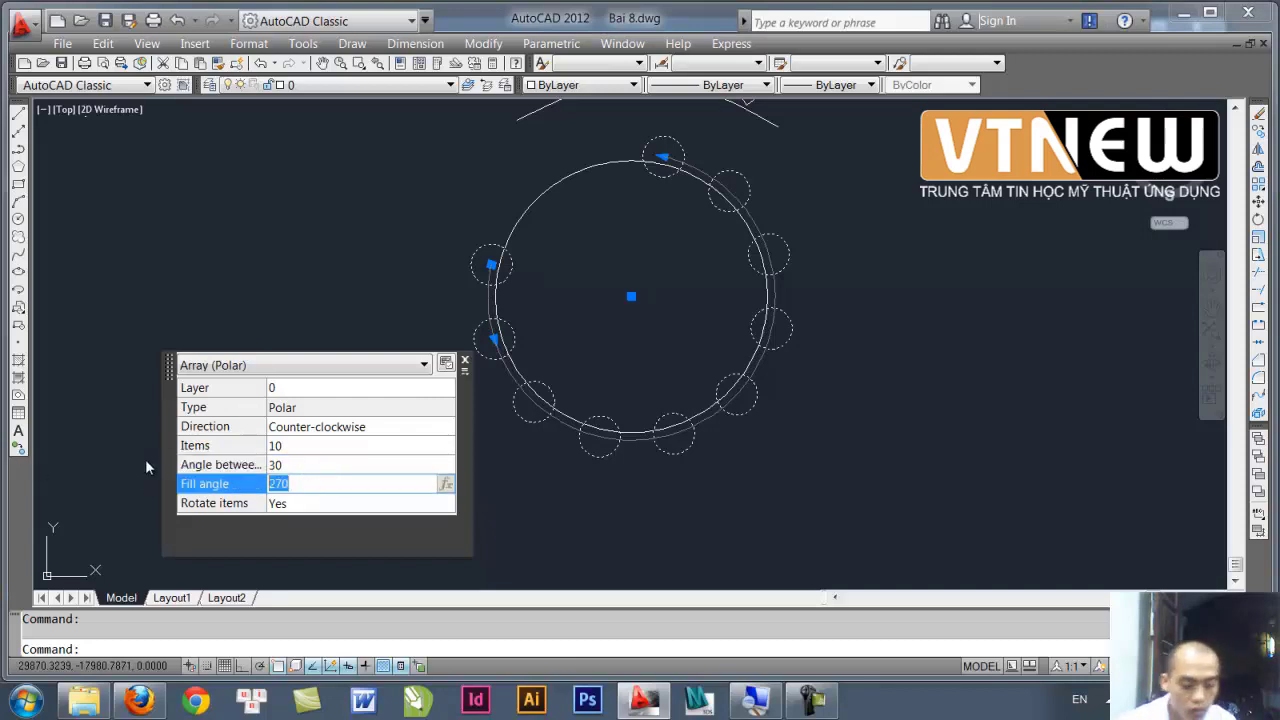
text(360)
key(Tab)
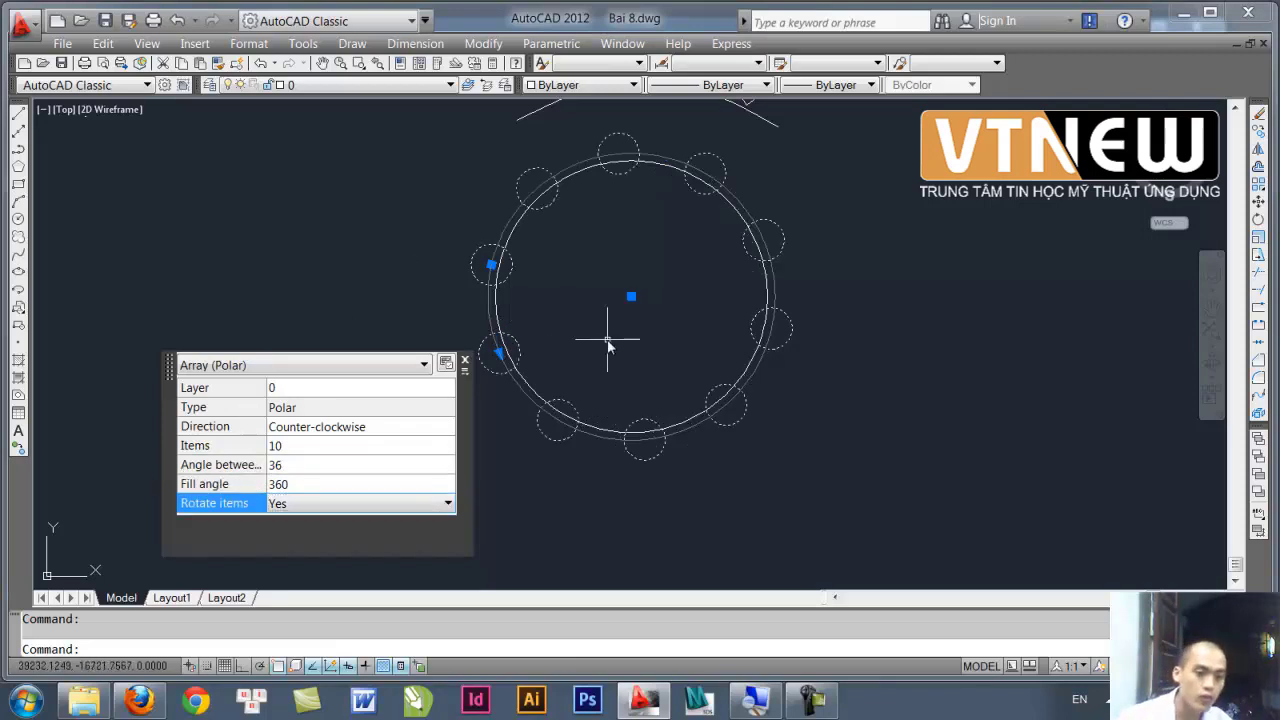
click(321, 506)
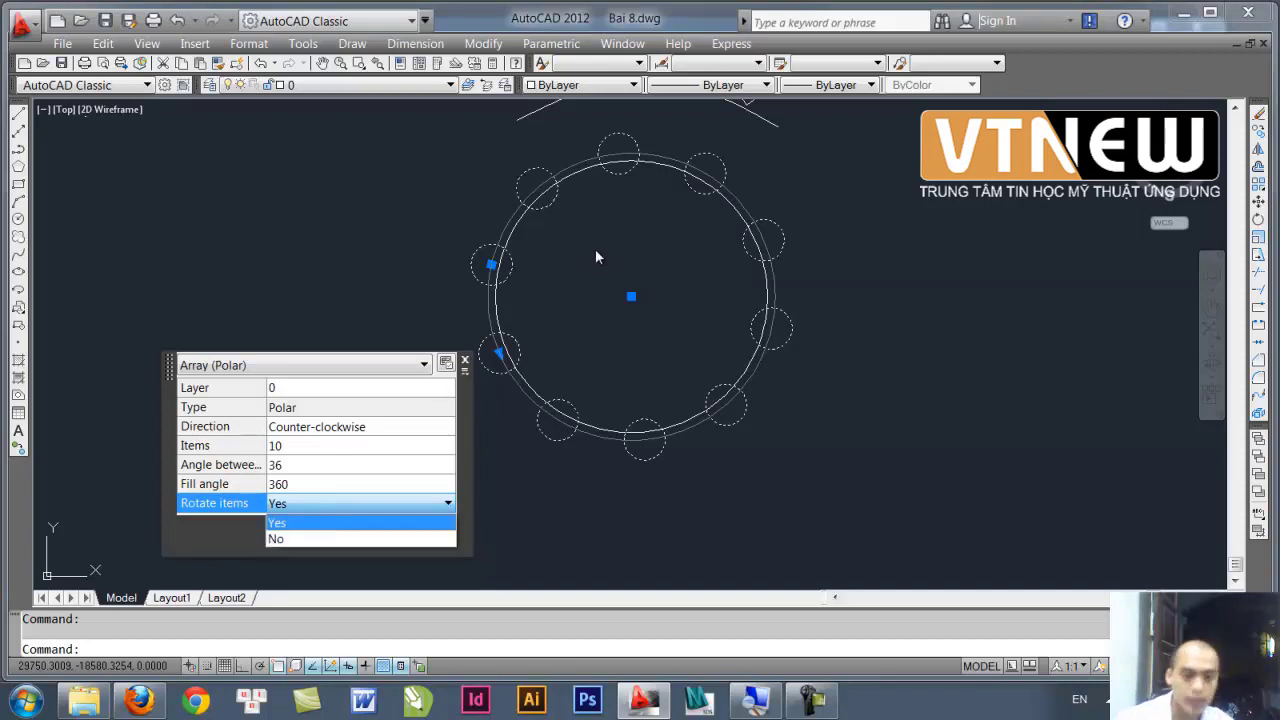
click(361, 258)
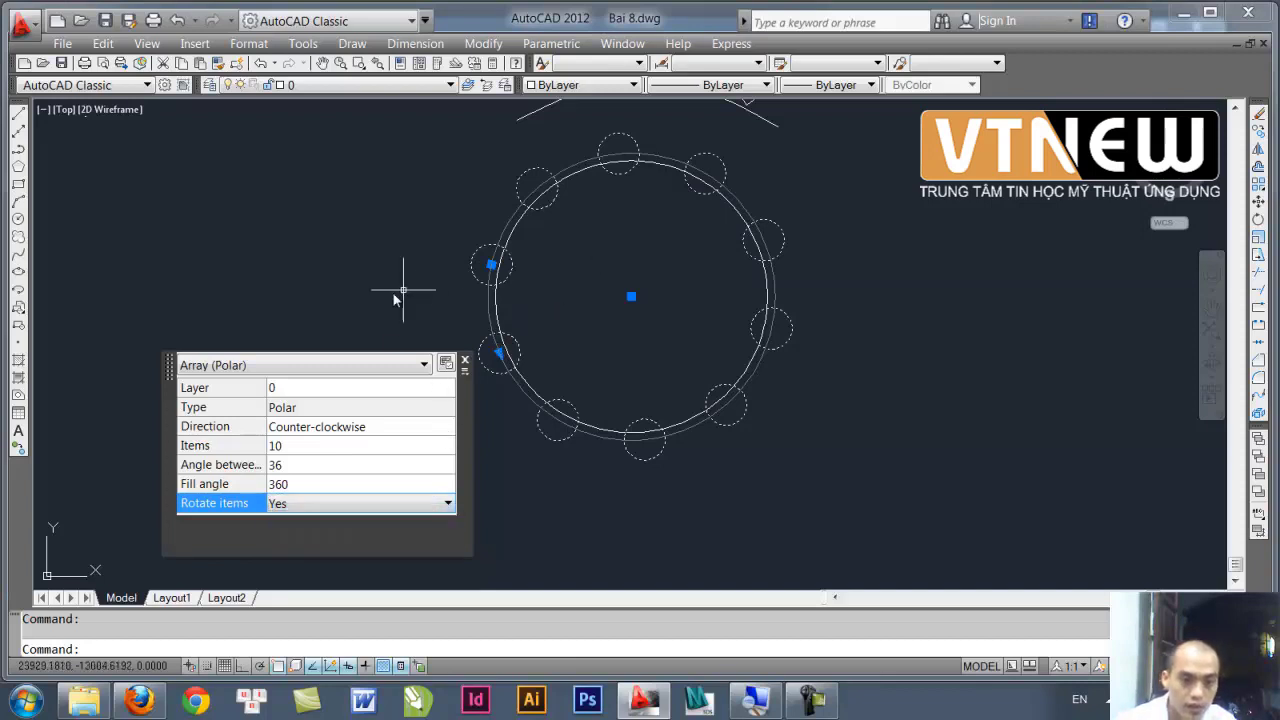
click(465, 363)
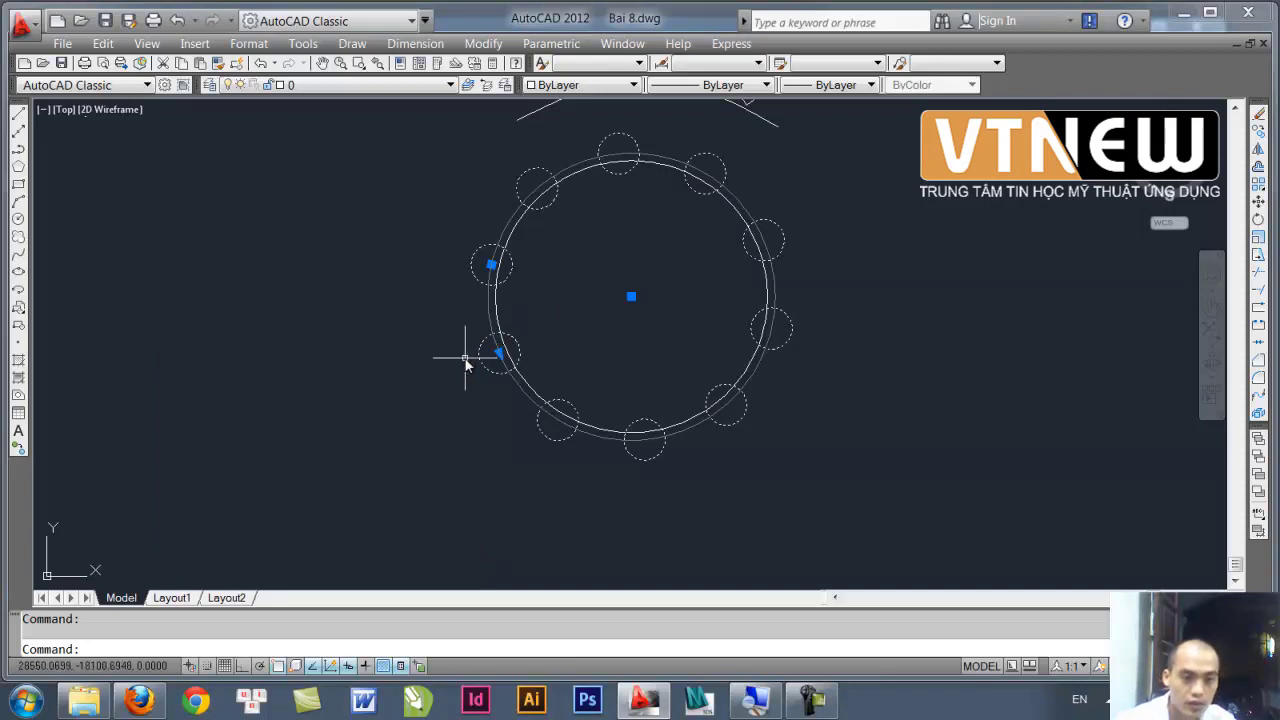
- Erase the polar array of circles
key(Delete)
scroll(406, 374, down, 1)
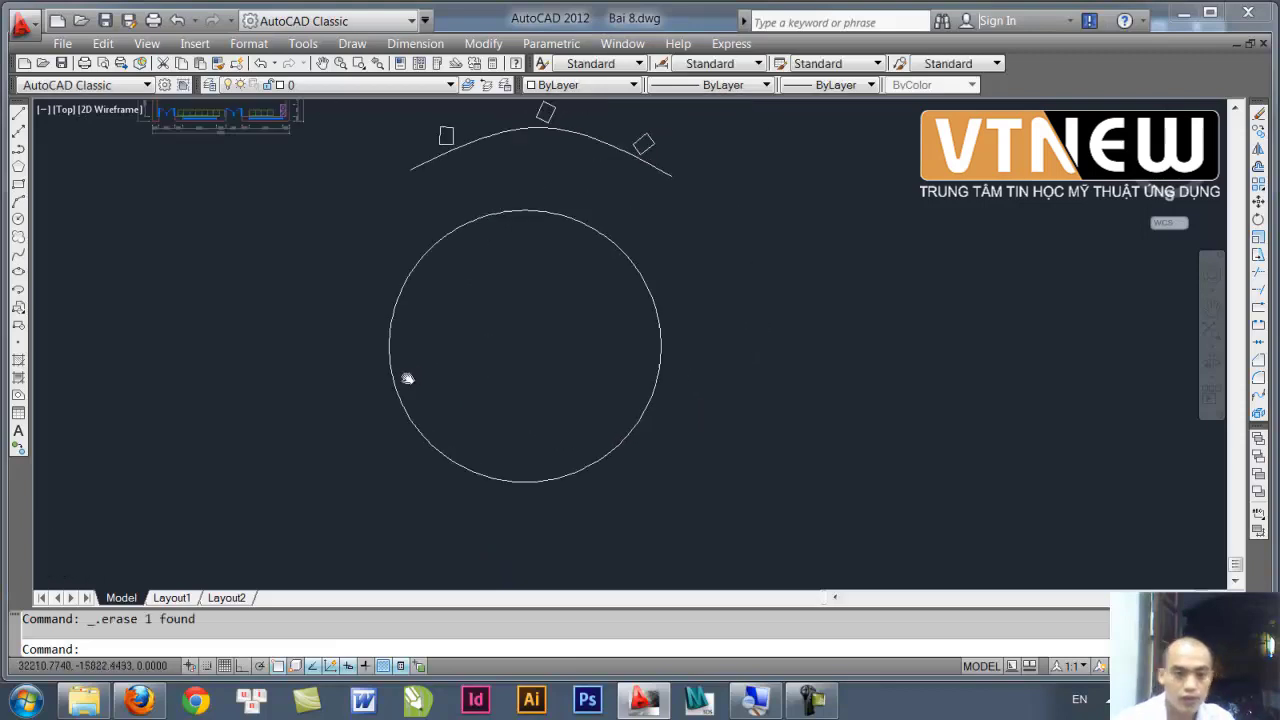
scroll(451, 409, up, 1)
scroll(466, 343, up, 2)
scroll(443, 387, up, 1)
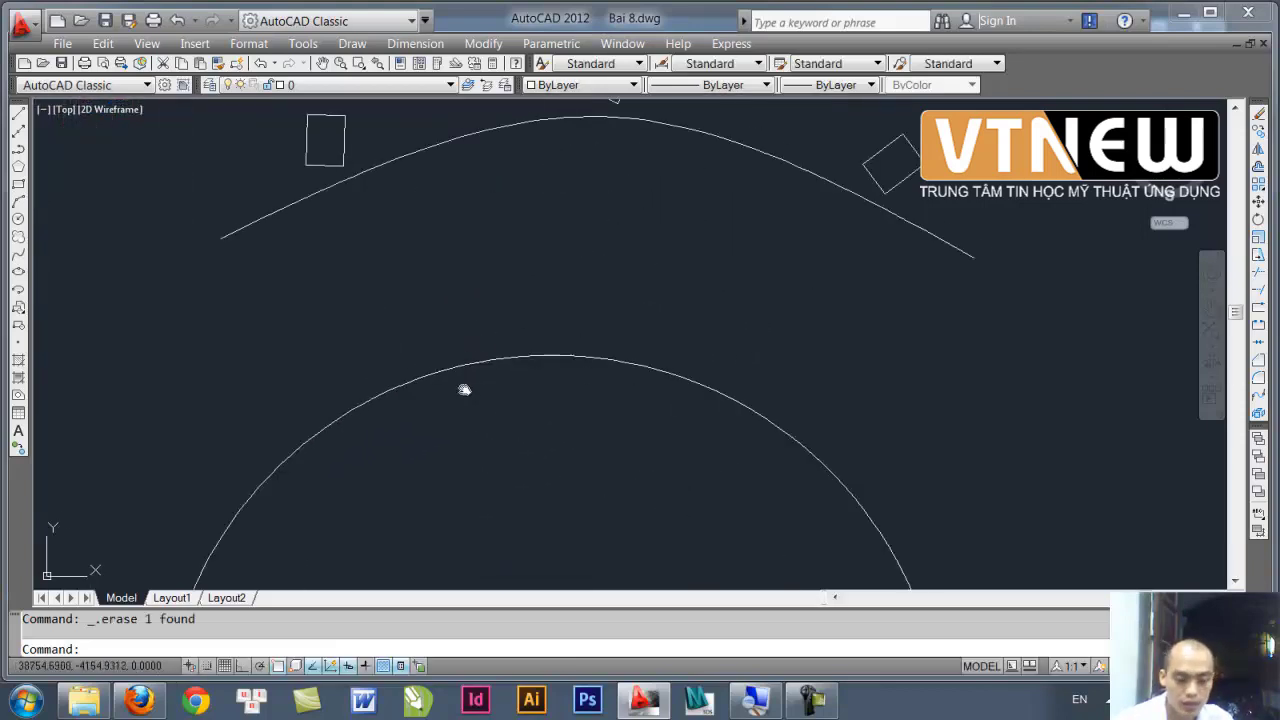
- Draw a small upright rectangle above the large circle with RECTANG
text(rec)
key(Return)
click(524, 266)
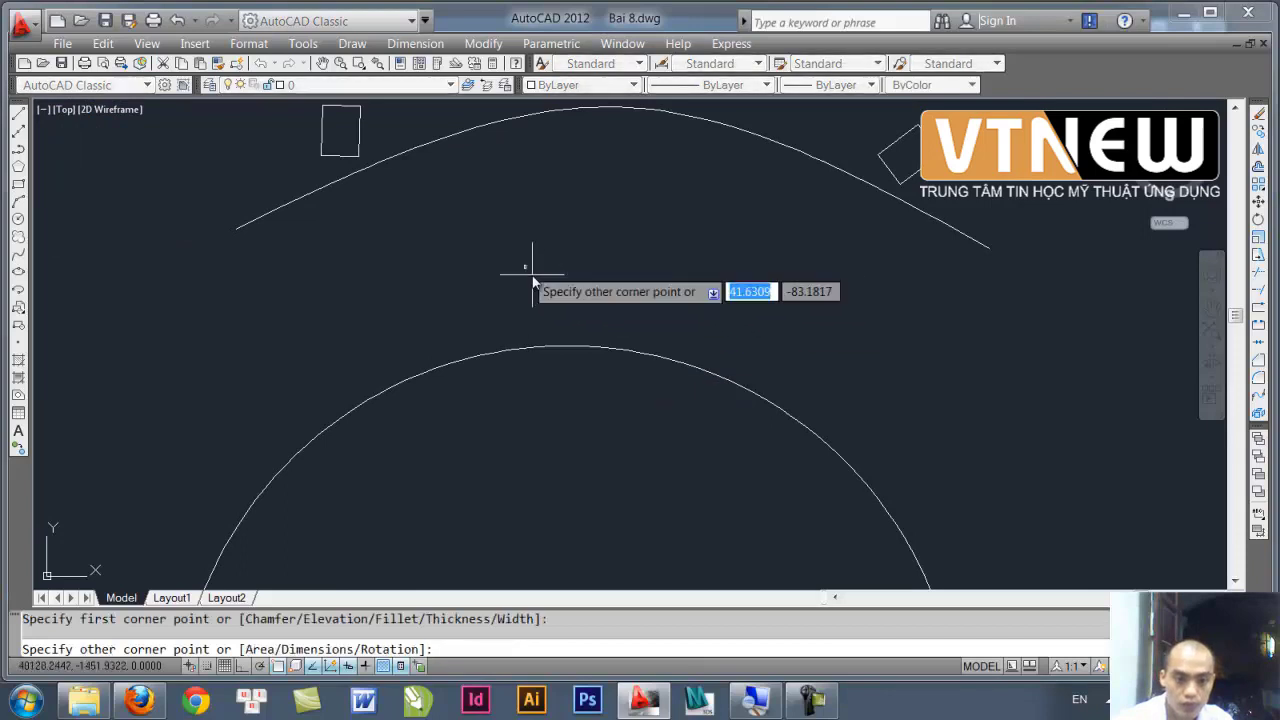
click(571, 329)
key(Return)
scroll(480, 323, up, 2)
scroll(501, 352, up, 2)
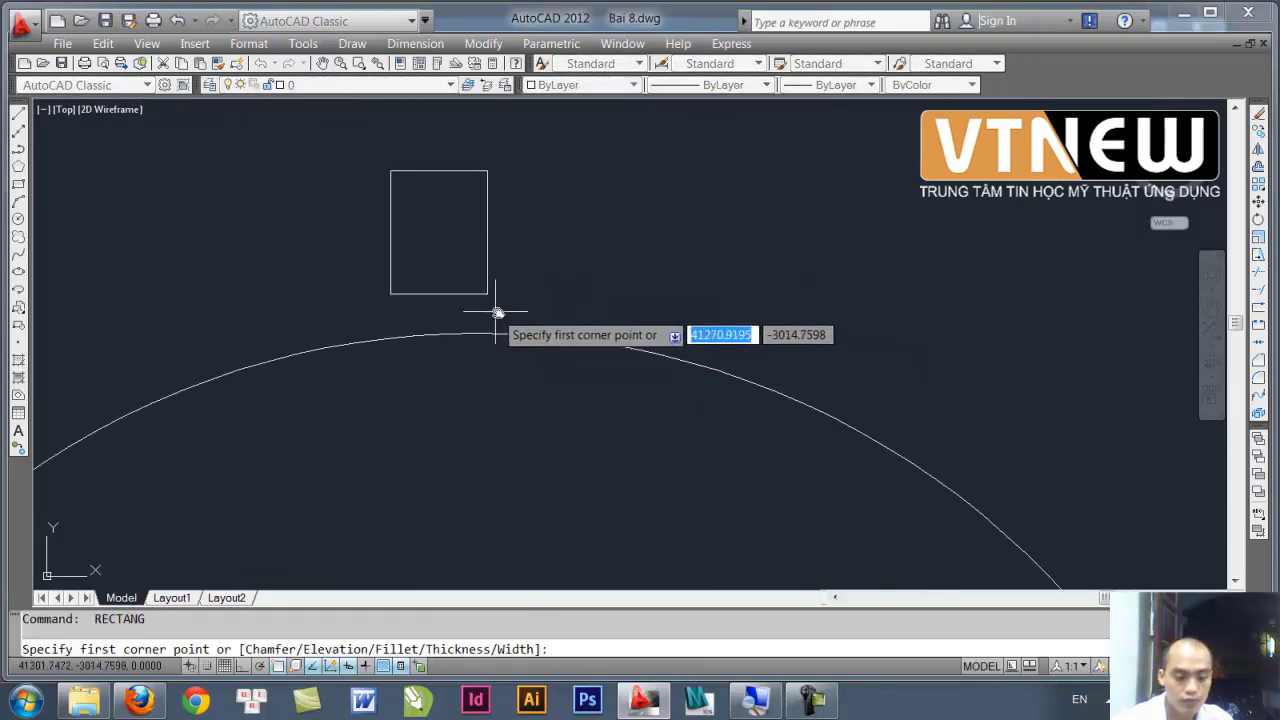
- Draw a second small rectangle by repeating the command, then delete that extra one
key(Return)
click(461, 271)
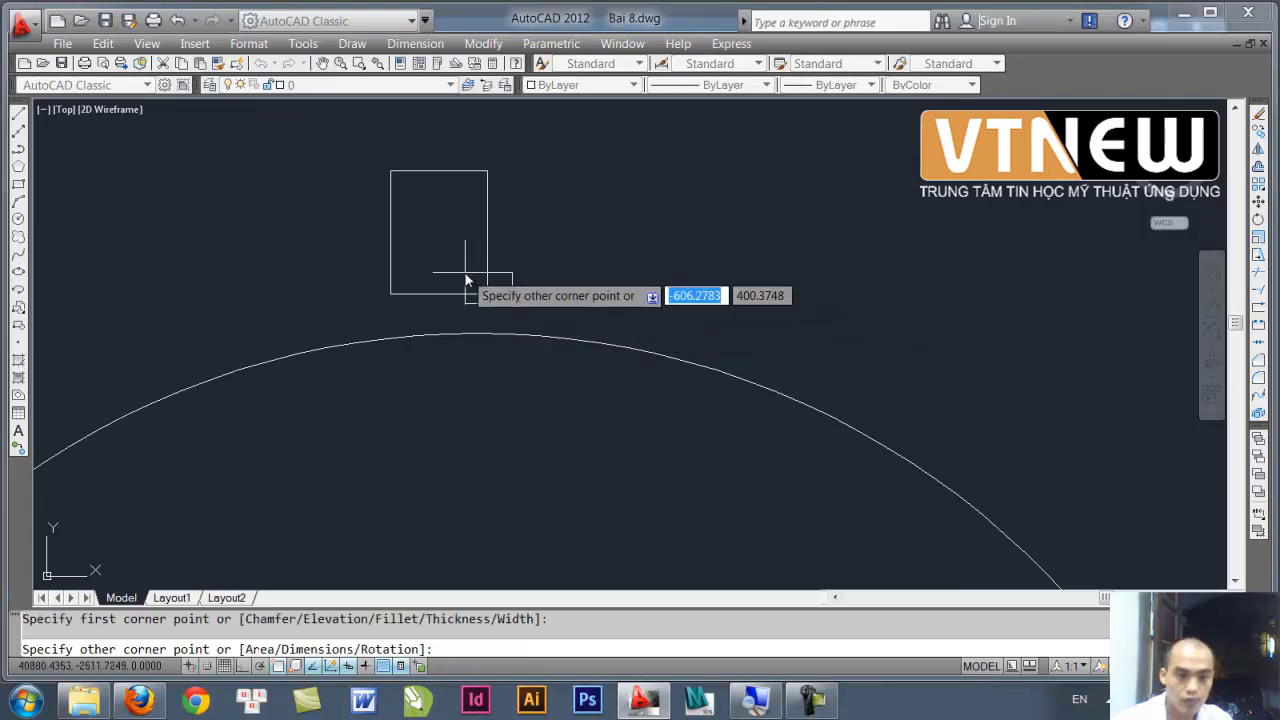
click(513, 303)
key(Escape)
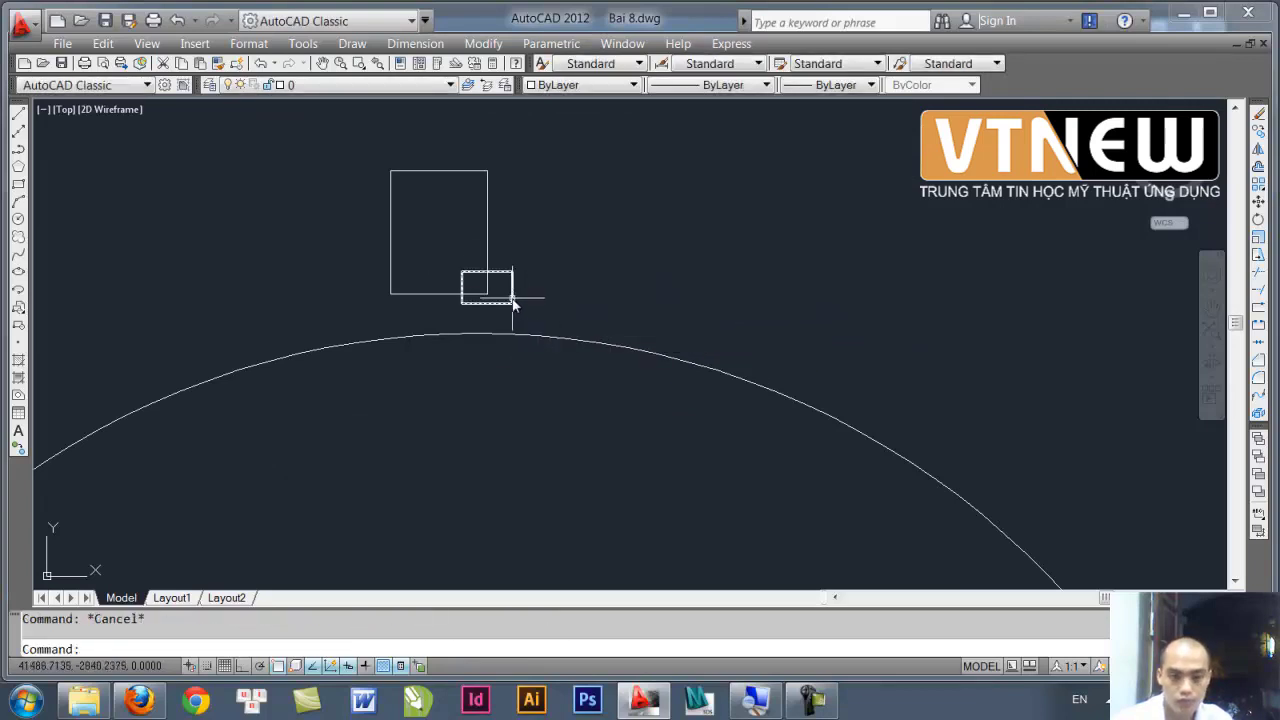
click(512, 296)
key(Delete)
key(Return)
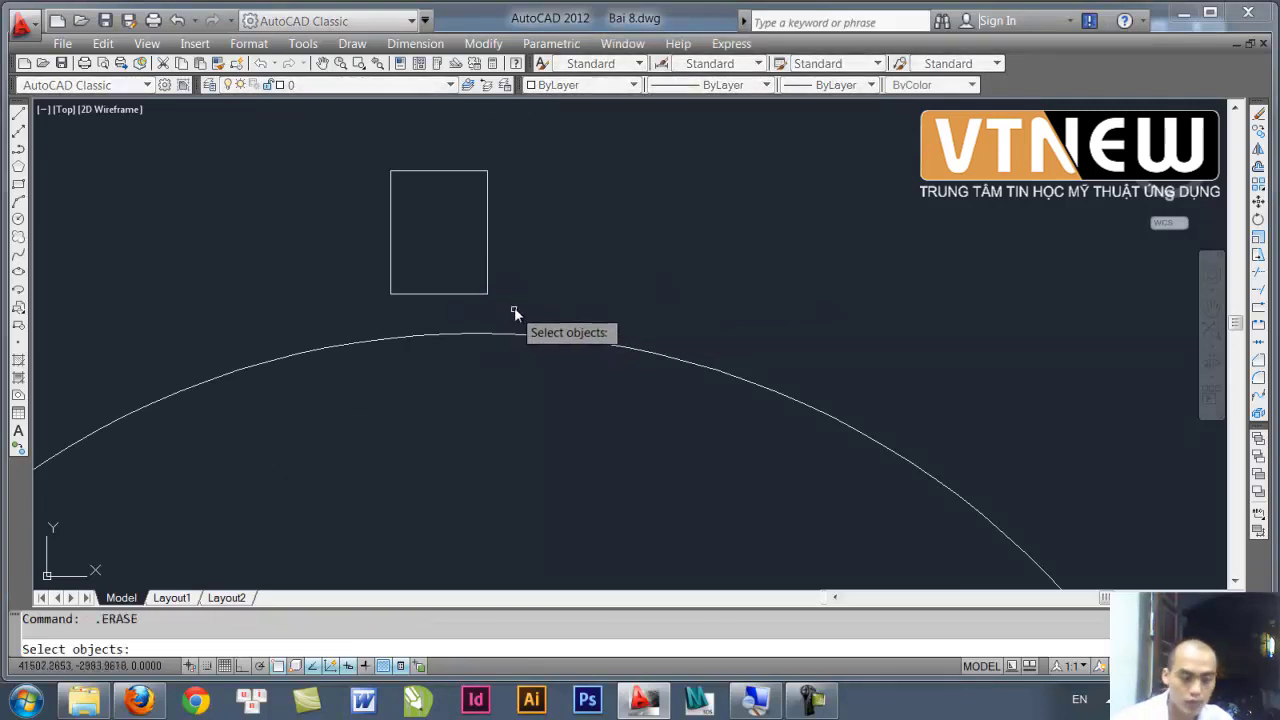
key(Escape)
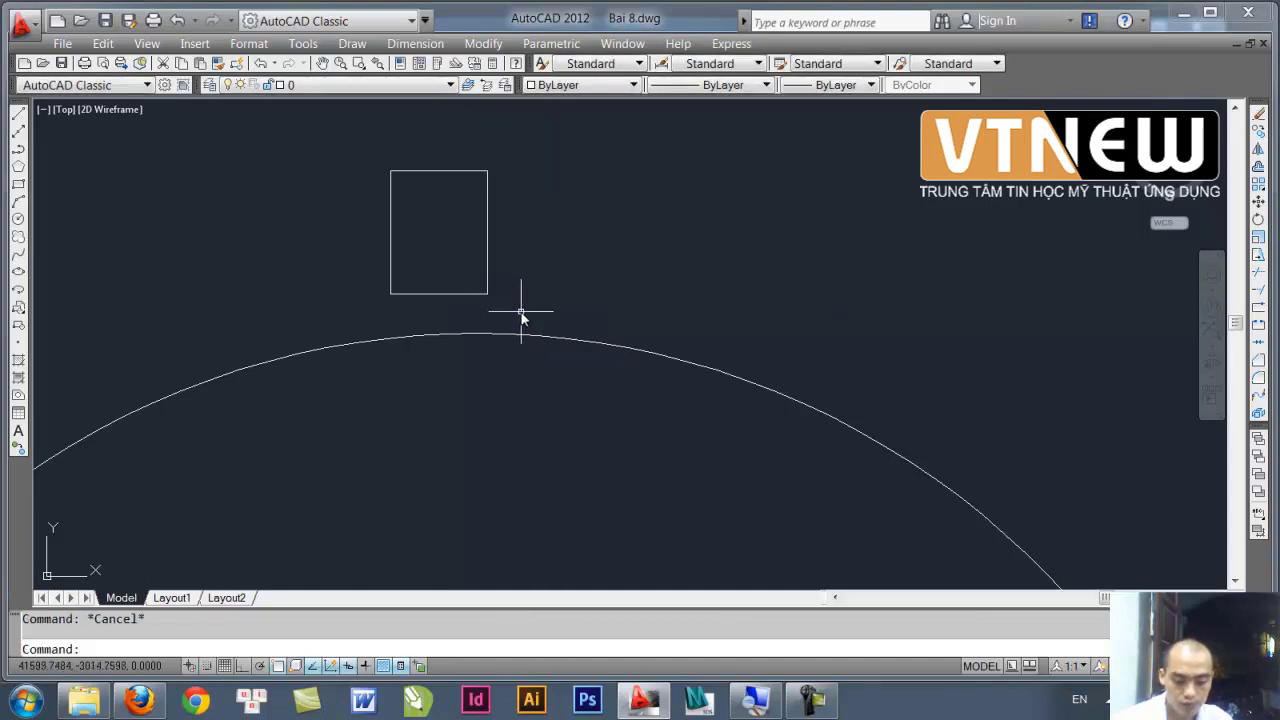
- Move the rectangle from its bottom midpoint onto the top edge of the large circle
text(m)
key(Return)
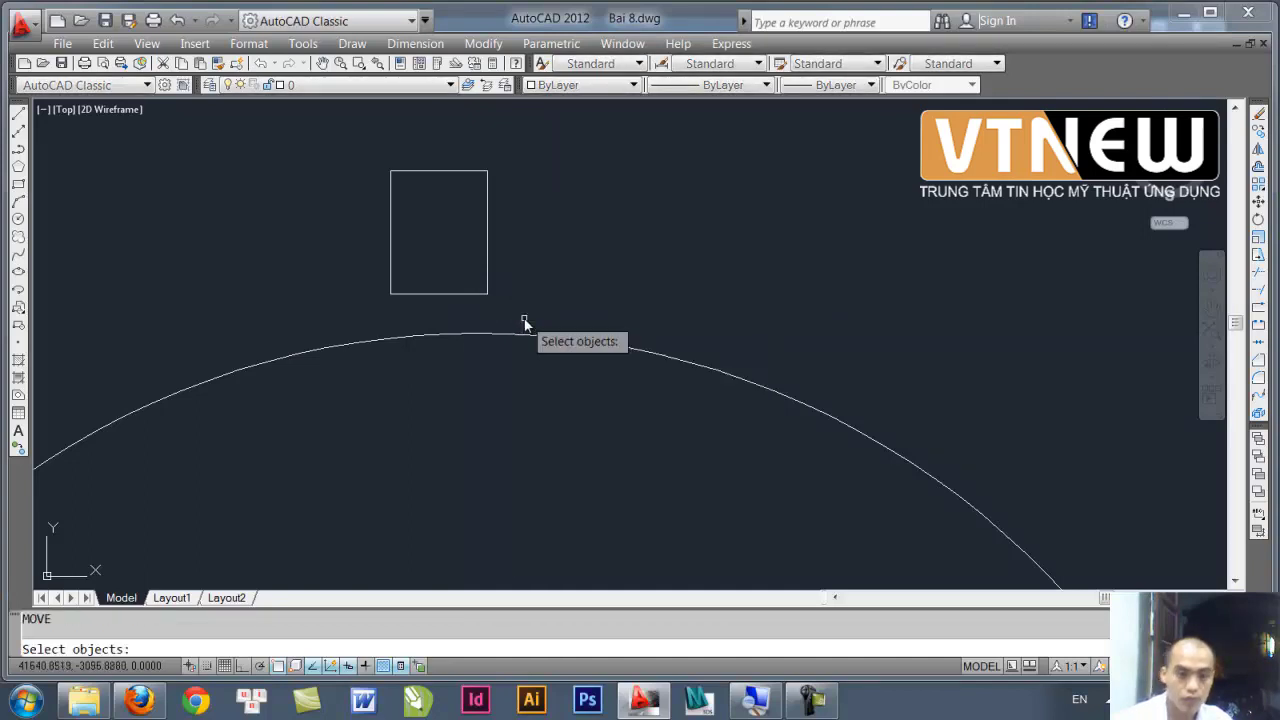
click(523, 323)
click(465, 274)
key(Return)
click(440, 293)
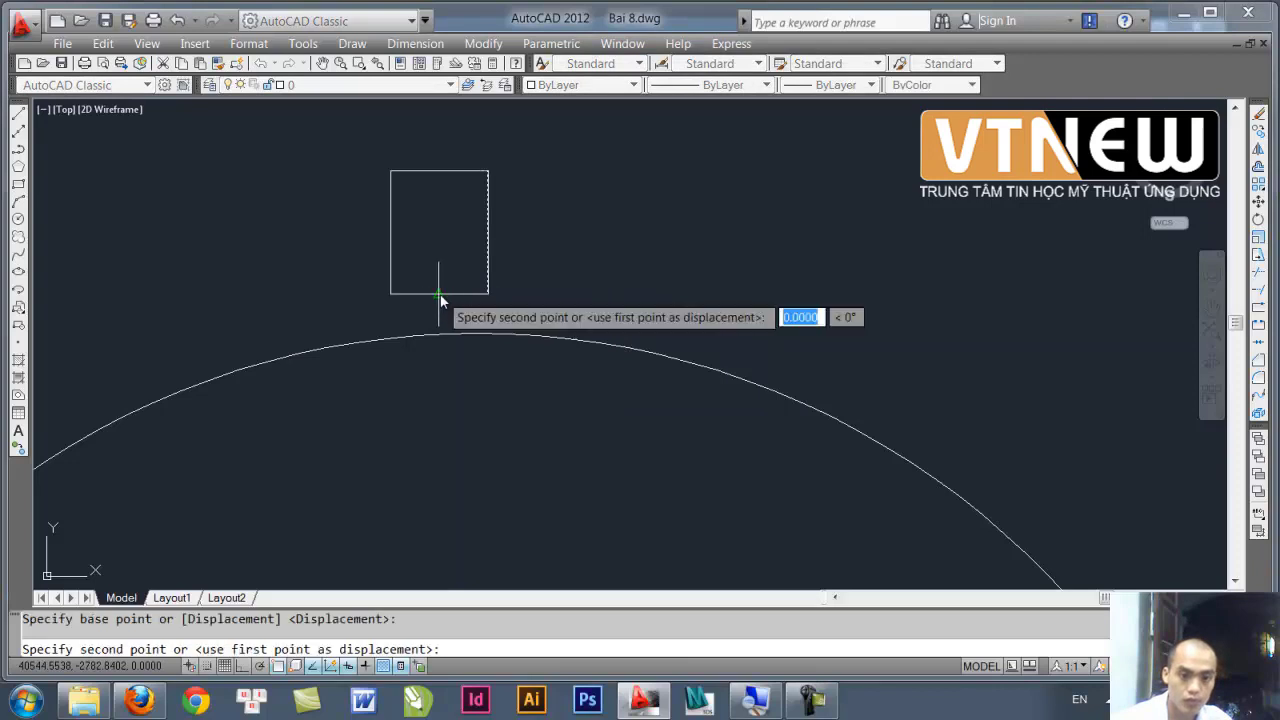
click(477, 335)
scroll(529, 286, down, 2)
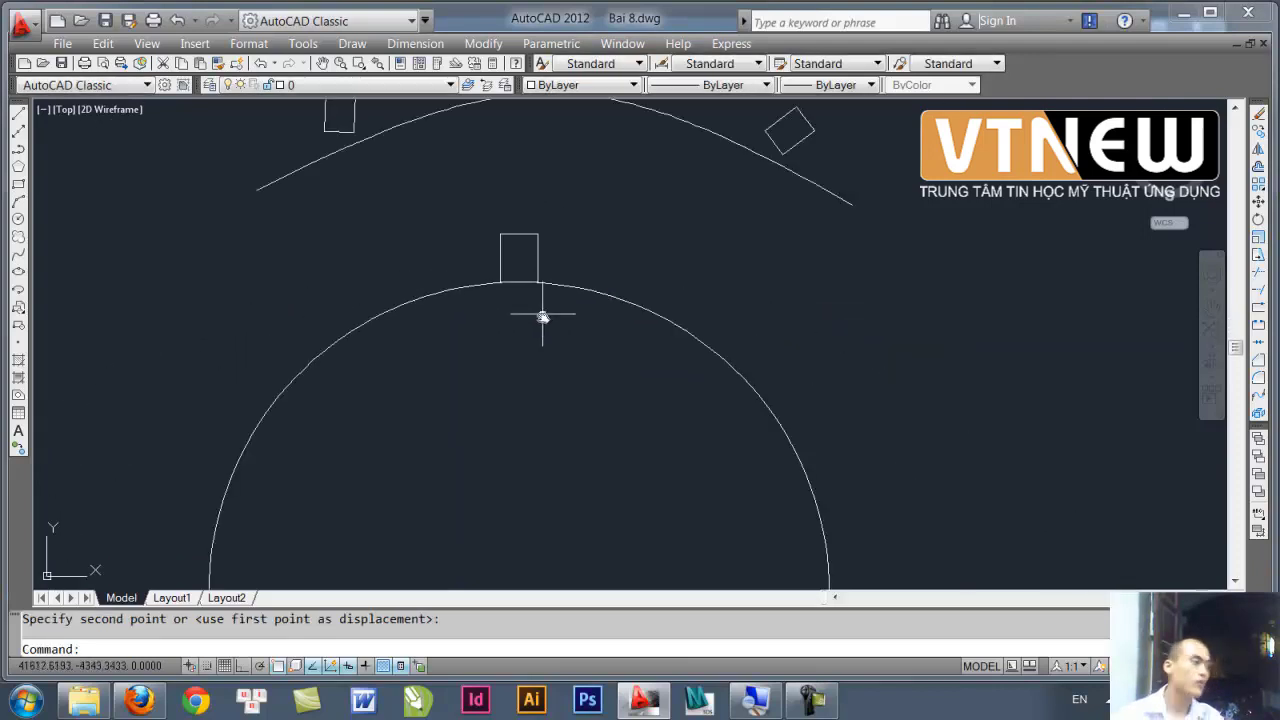
scroll(537, 271, down, 2)
middle_drag(537, 271, 473, 234)
scroll(473, 234, down, 4)
scroll(437, 209, up, 1)
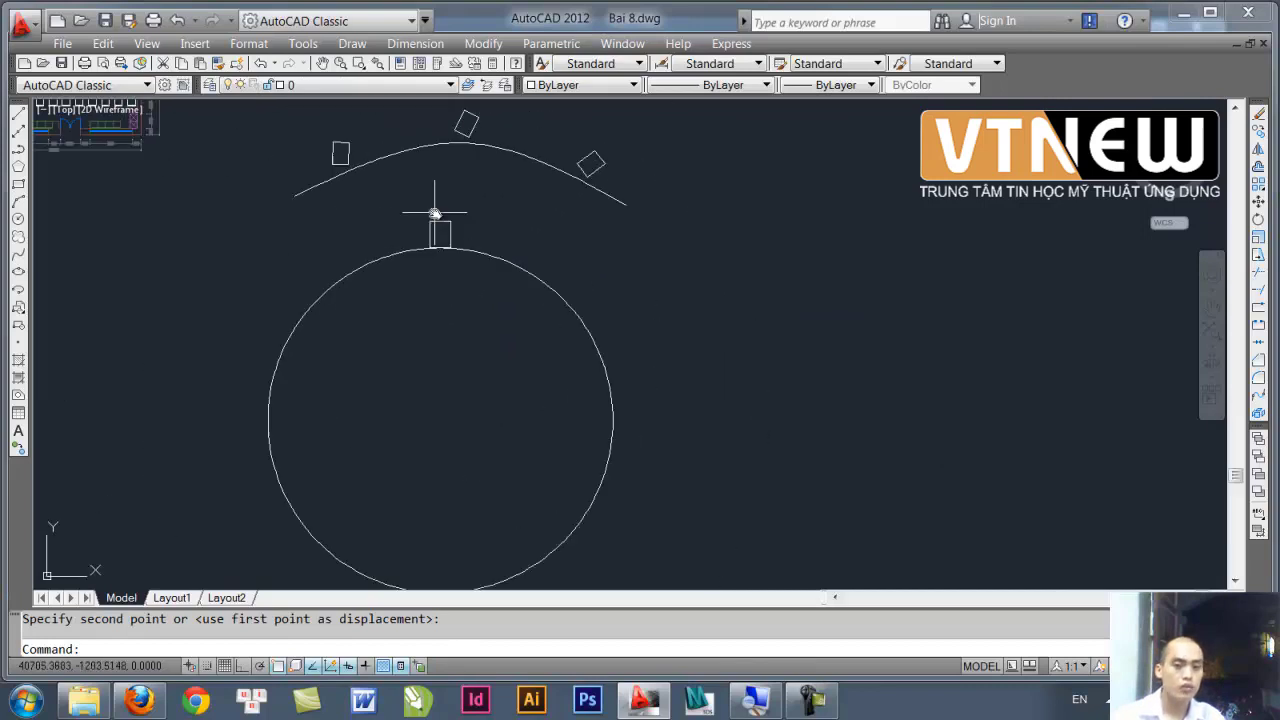
- Polar-array the rectangle about the circle's centre: 40 items over 342°, then select the array
middle_drag(423, 343, 434, 295)
text(ar)
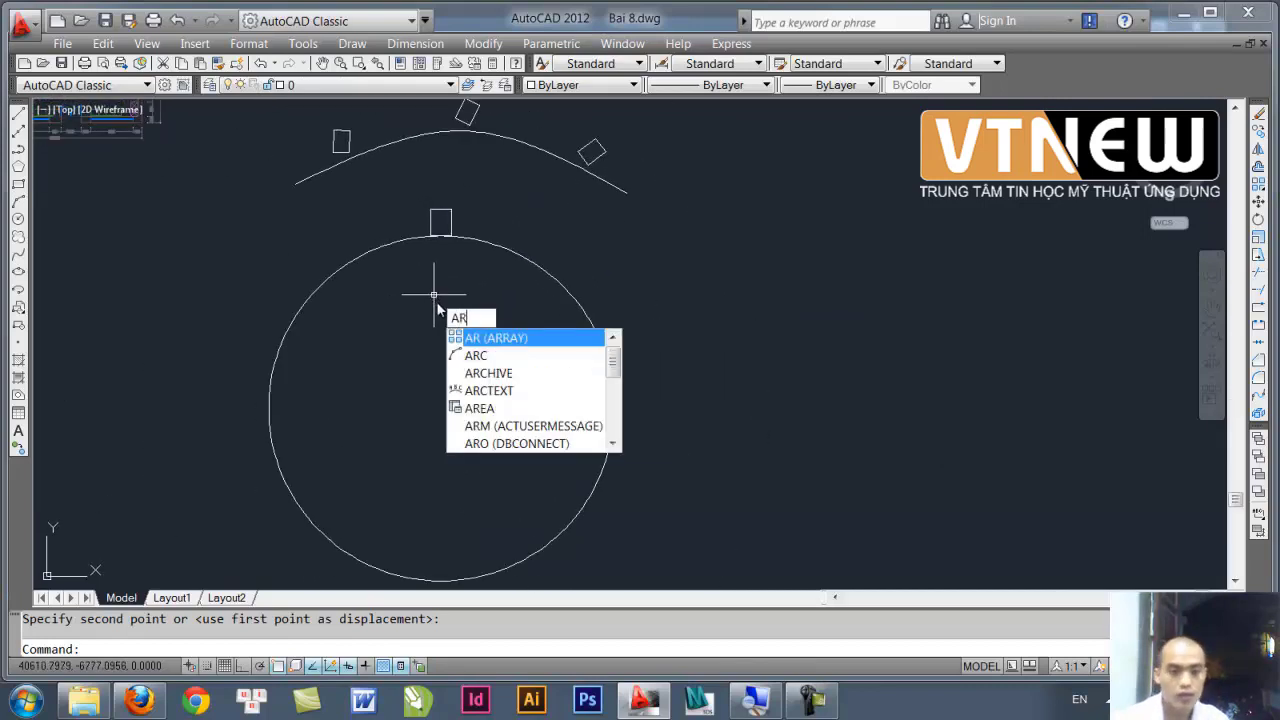
key(Return)
click(440, 213)
click(457, 246)
key(Return)
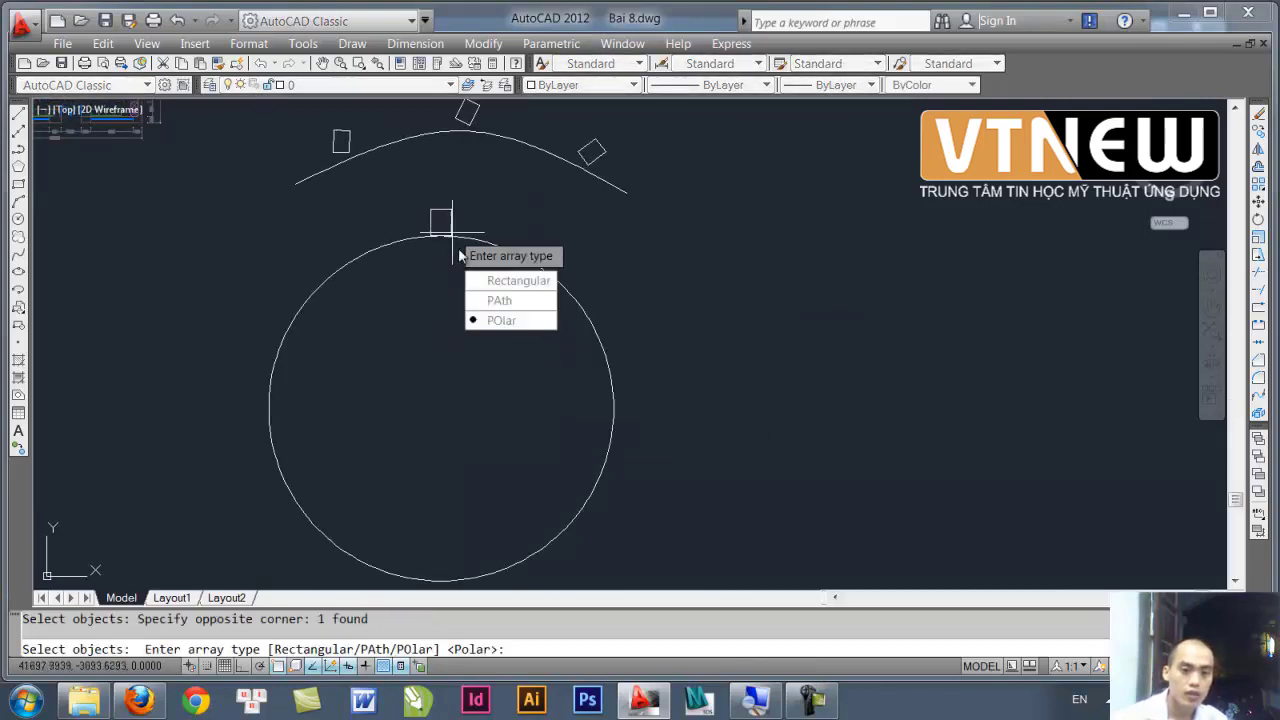
click(503, 317)
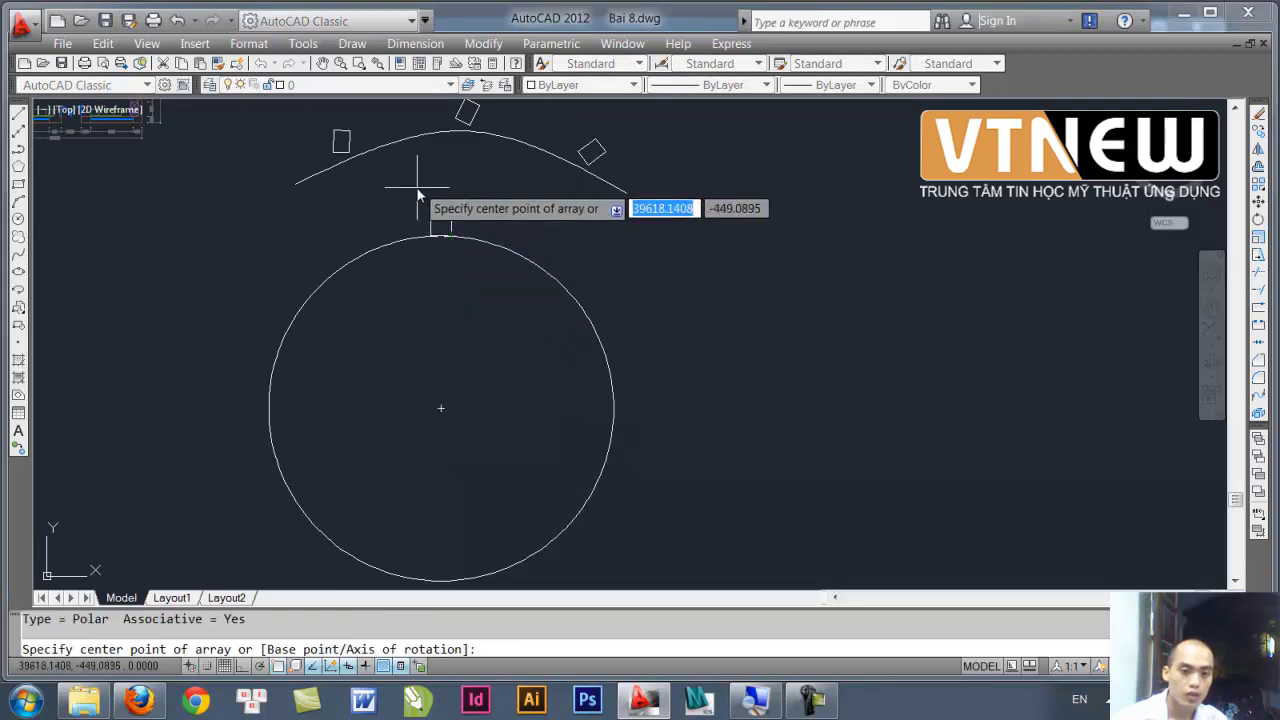
click(440, 408)
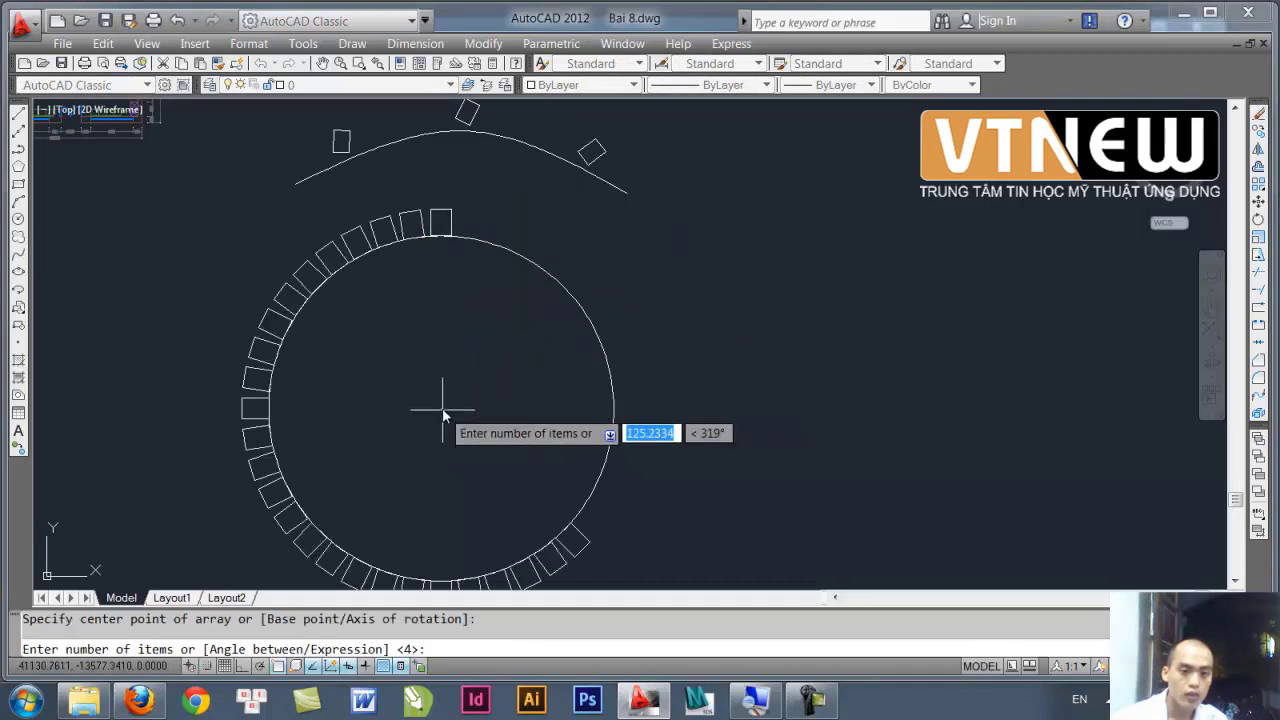
click(456, 240)
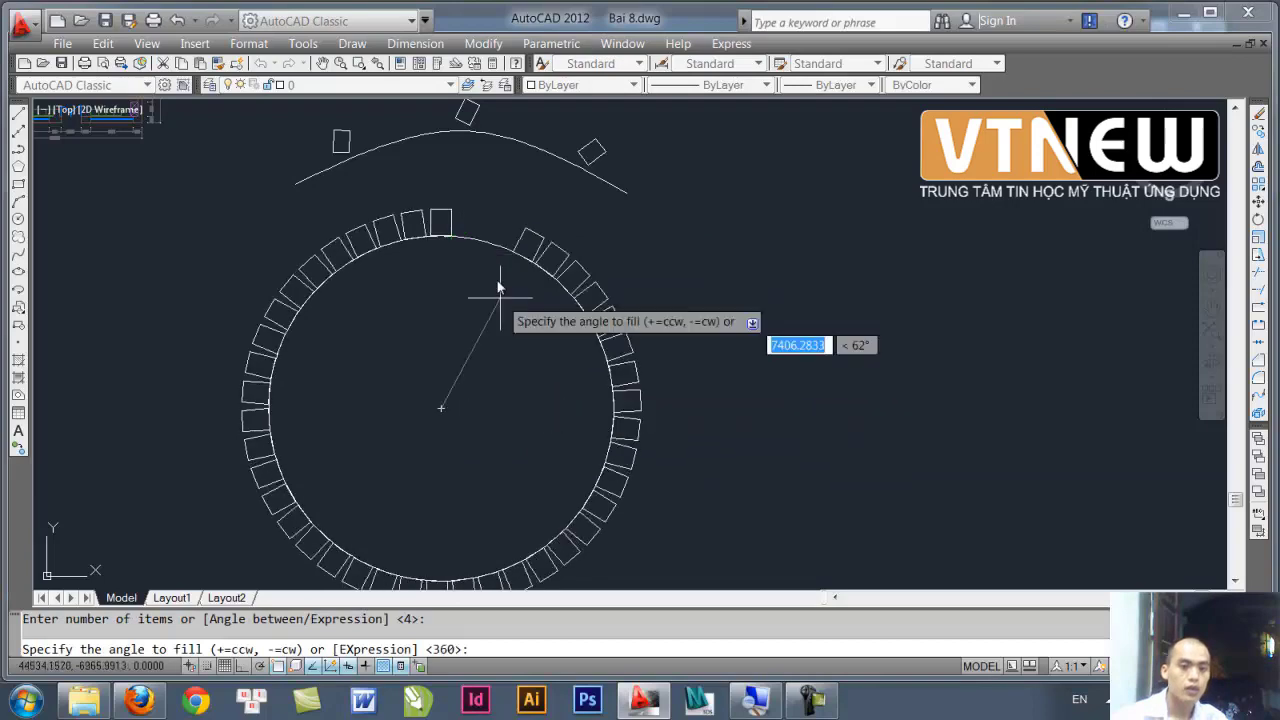
key(Return)
key(Down)
click(543, 448)
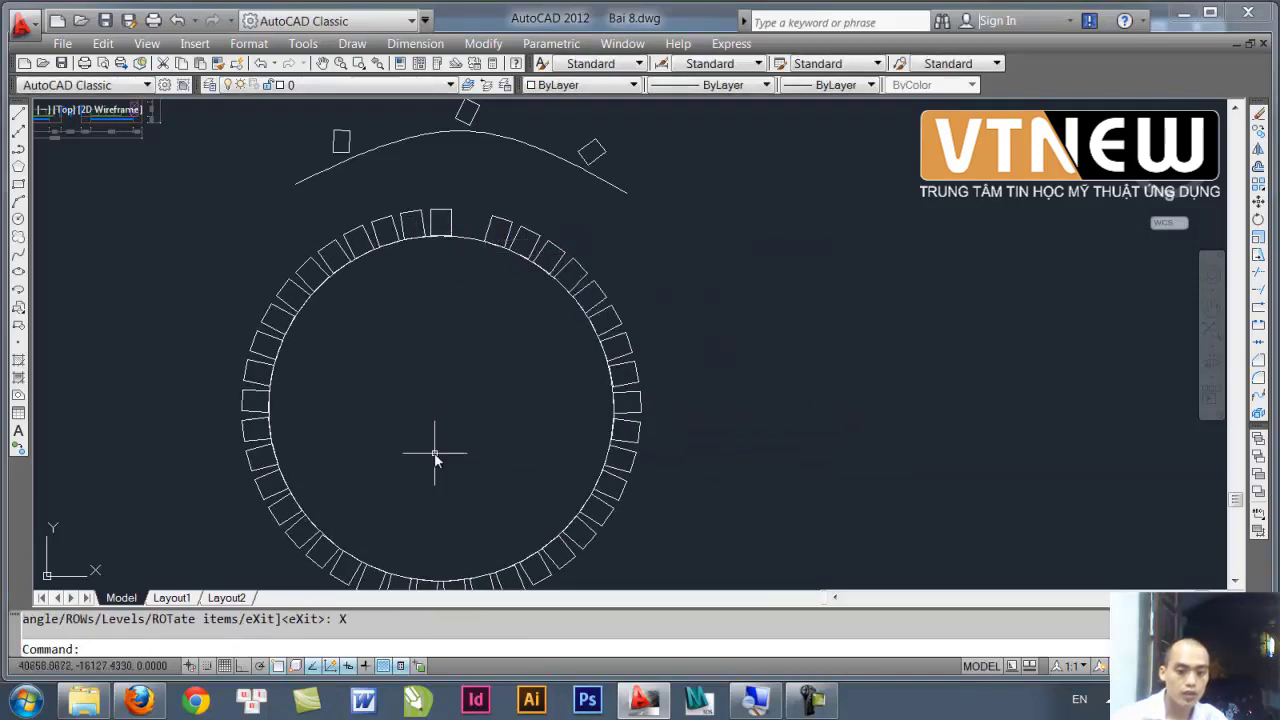
click(448, 225)
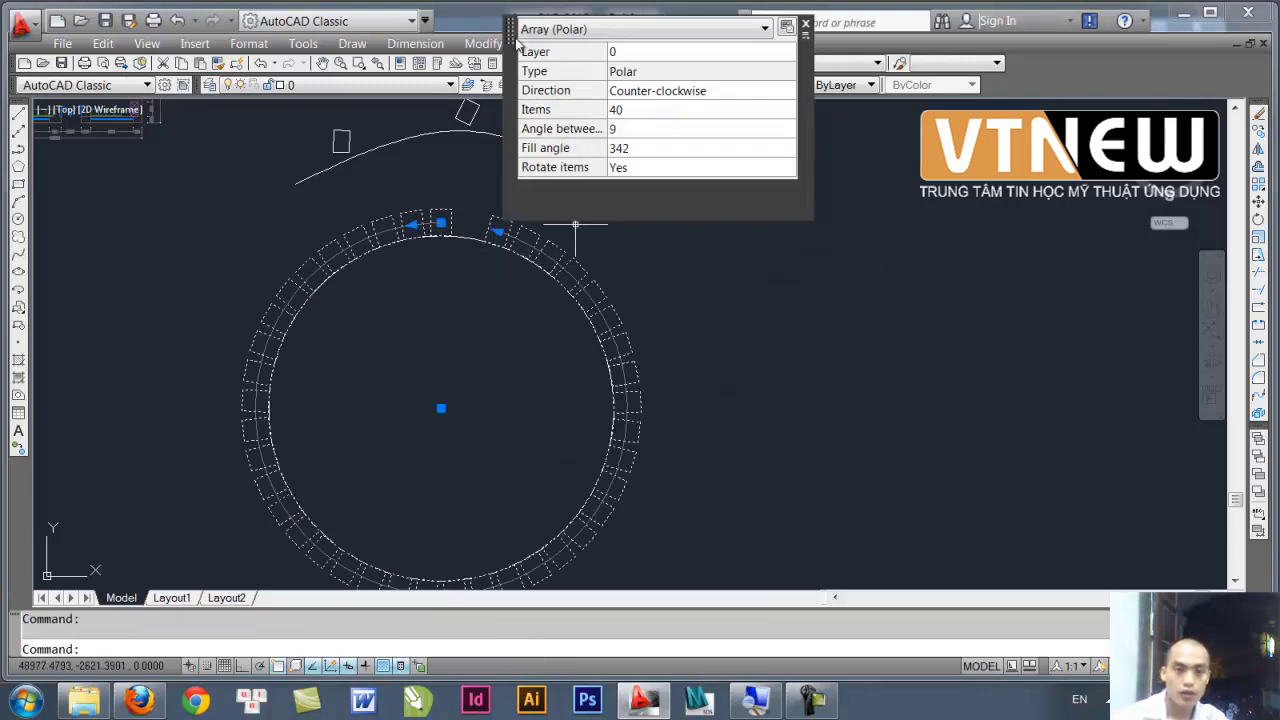
- Change the polar array's fill angle to 360° in Quick Properties
drag(509, 33, 677, 312)
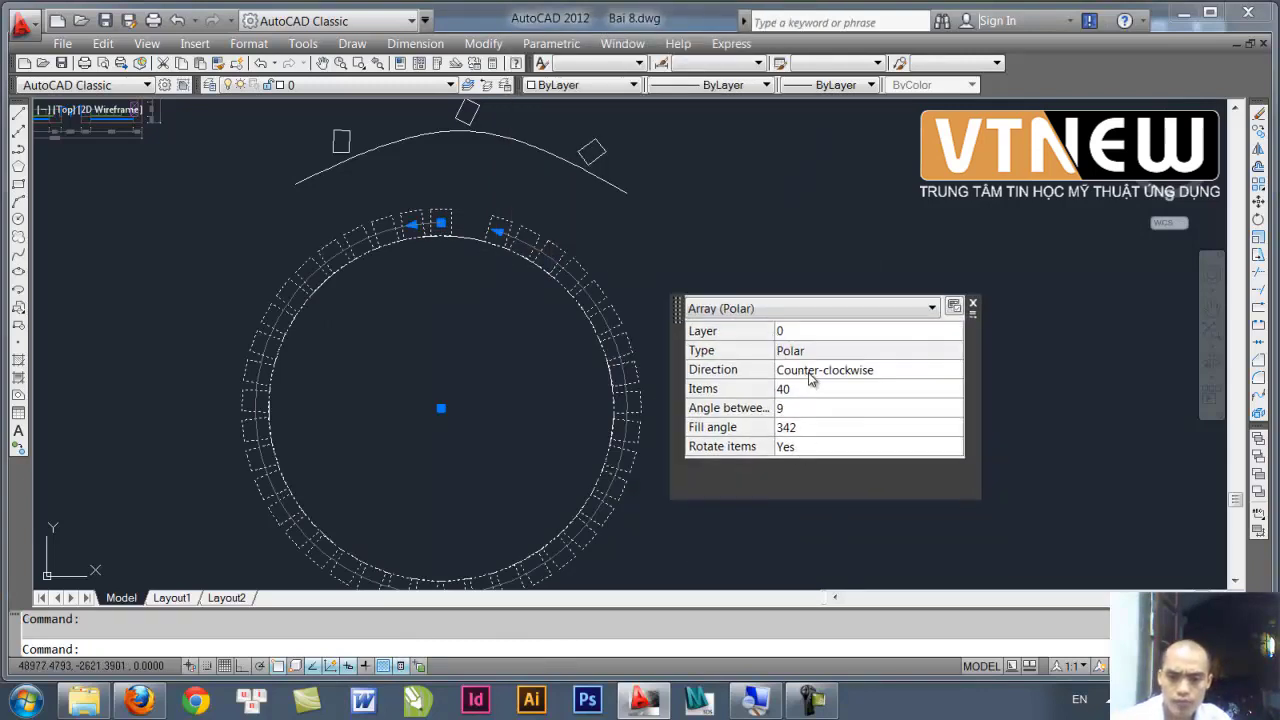
click(812, 428)
text(360)
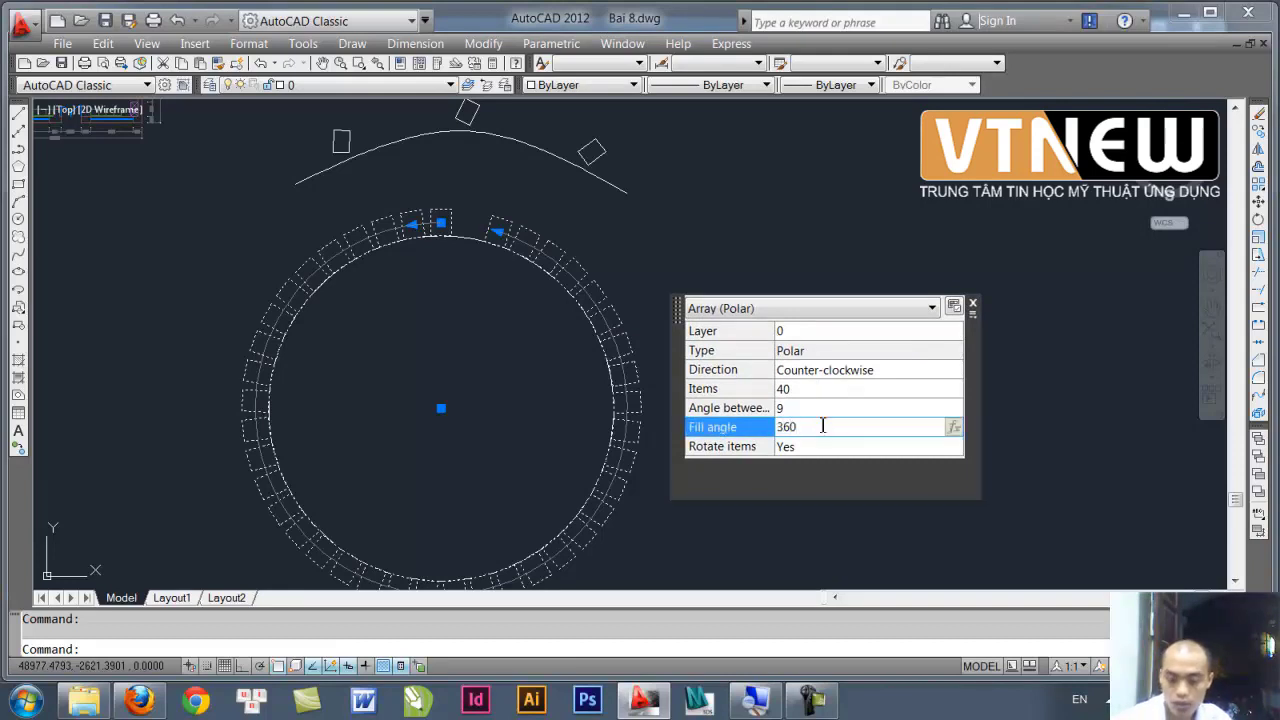
key(Return)
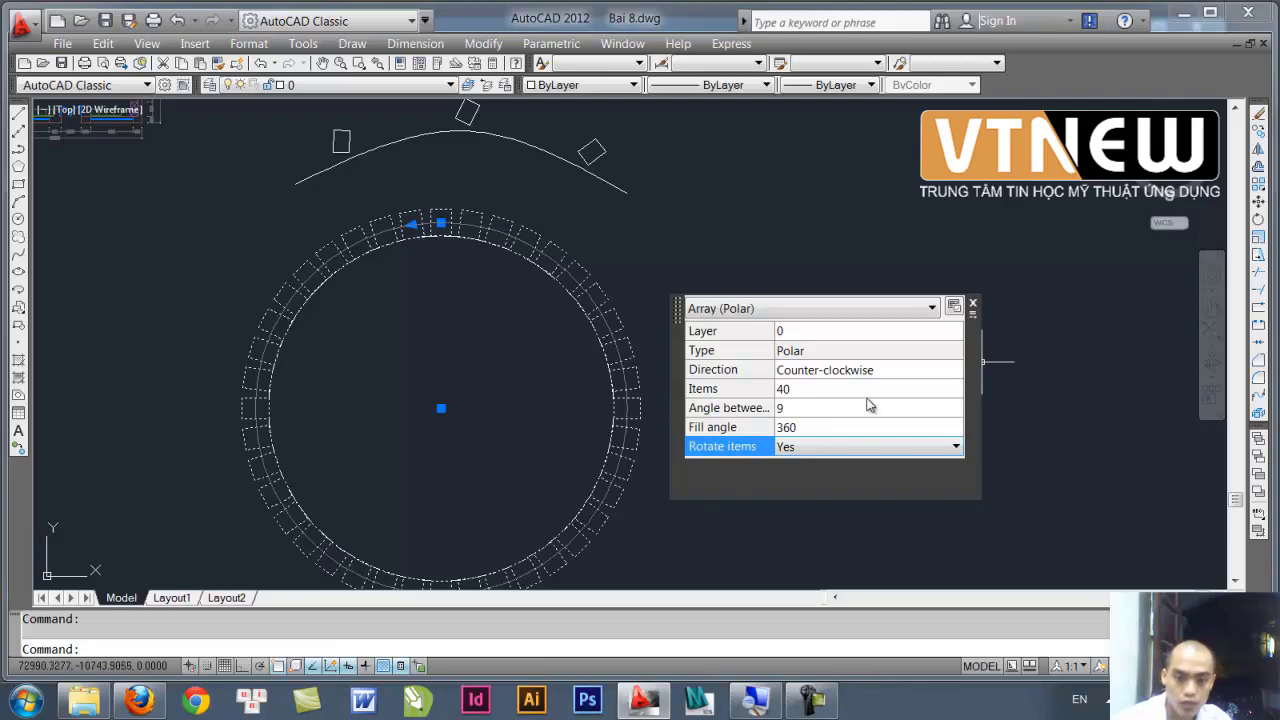
- Turn Rotate items off and back on, comparing the rectangles' orientation
click(815, 448)
click(792, 482)
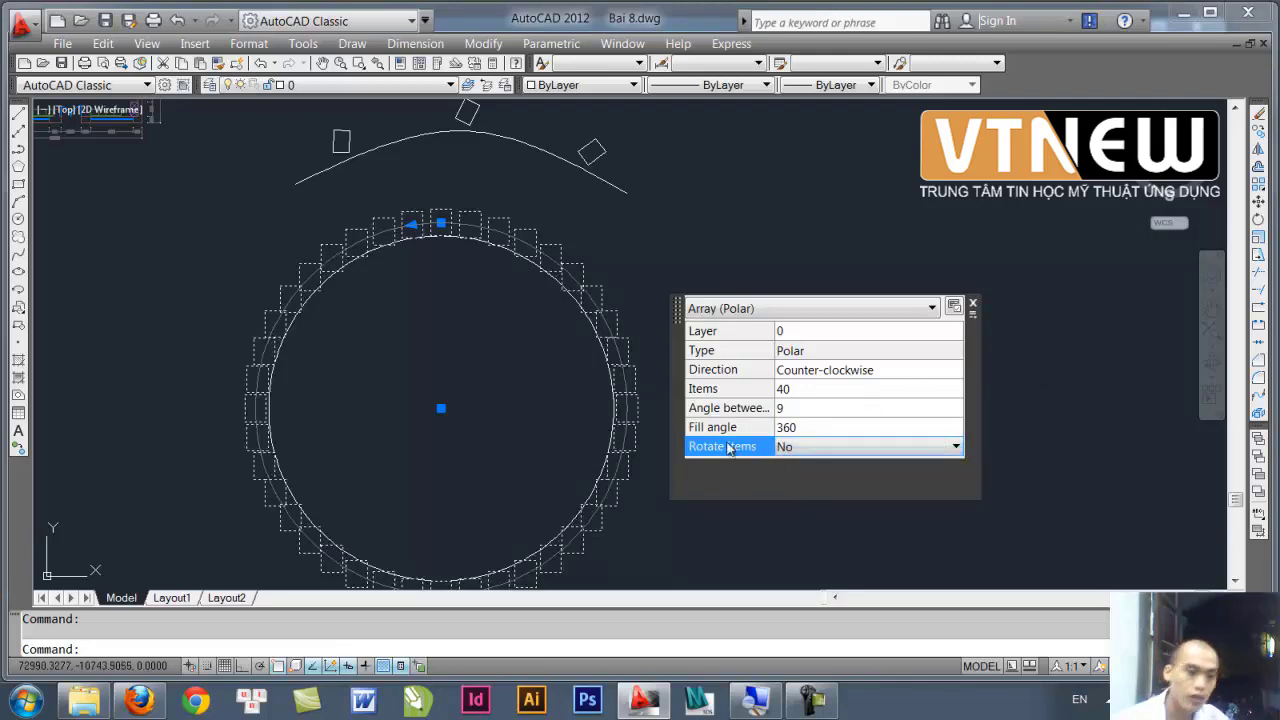
scroll(374, 286, up, 2)
scroll(377, 286, up, 1)
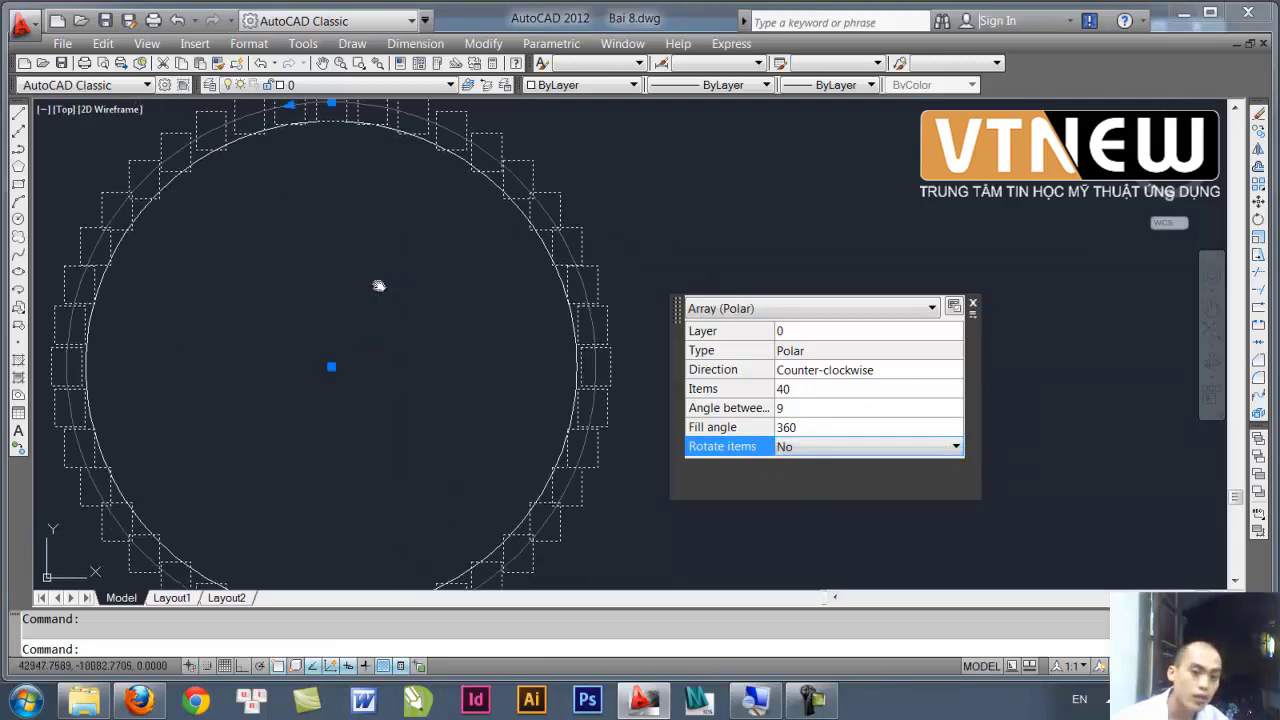
scroll(417, 256, down, 2)
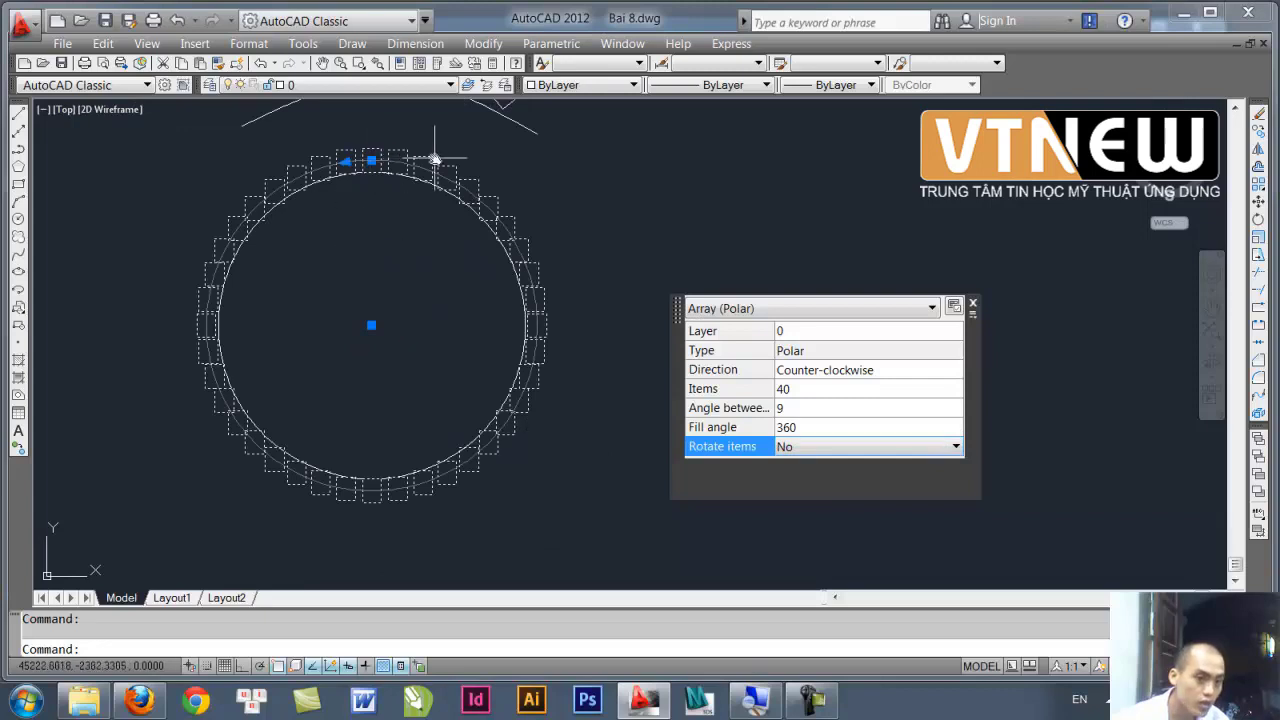
click(823, 447)
click(789, 467)
scroll(456, 366, up, 3)
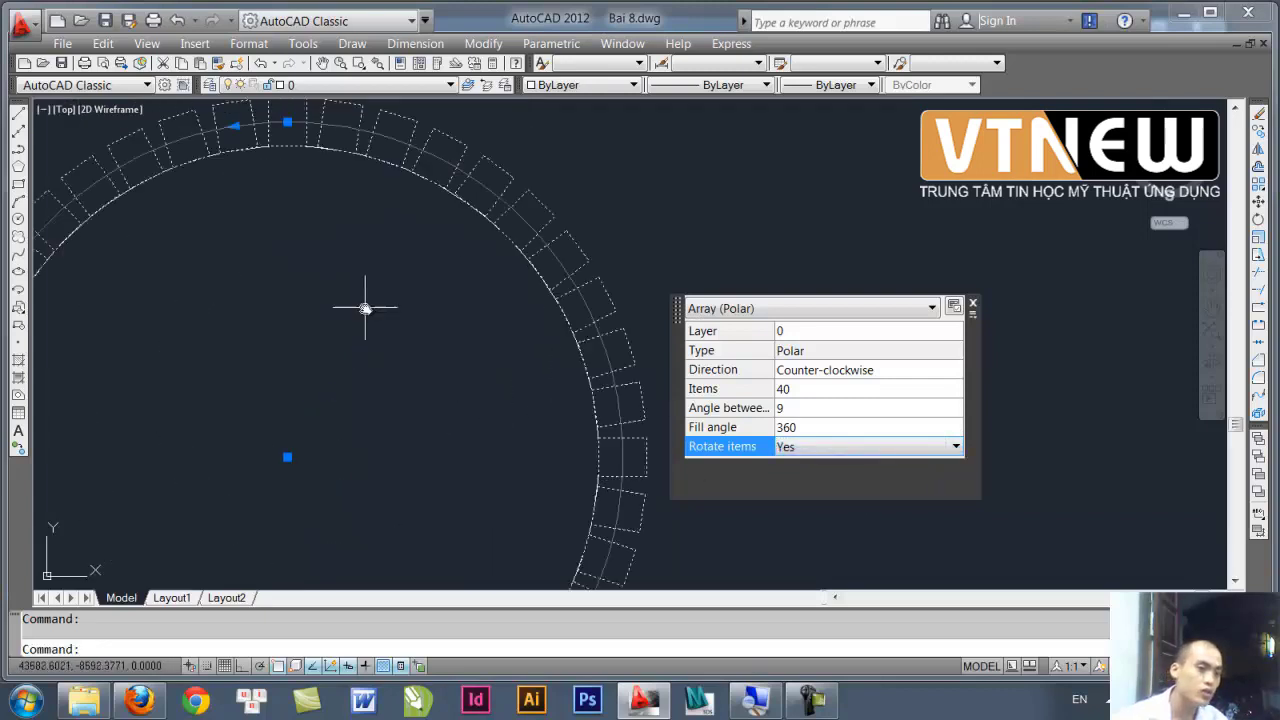
scroll(368, 320, down, 2)
scroll(385, 322, down, 2)
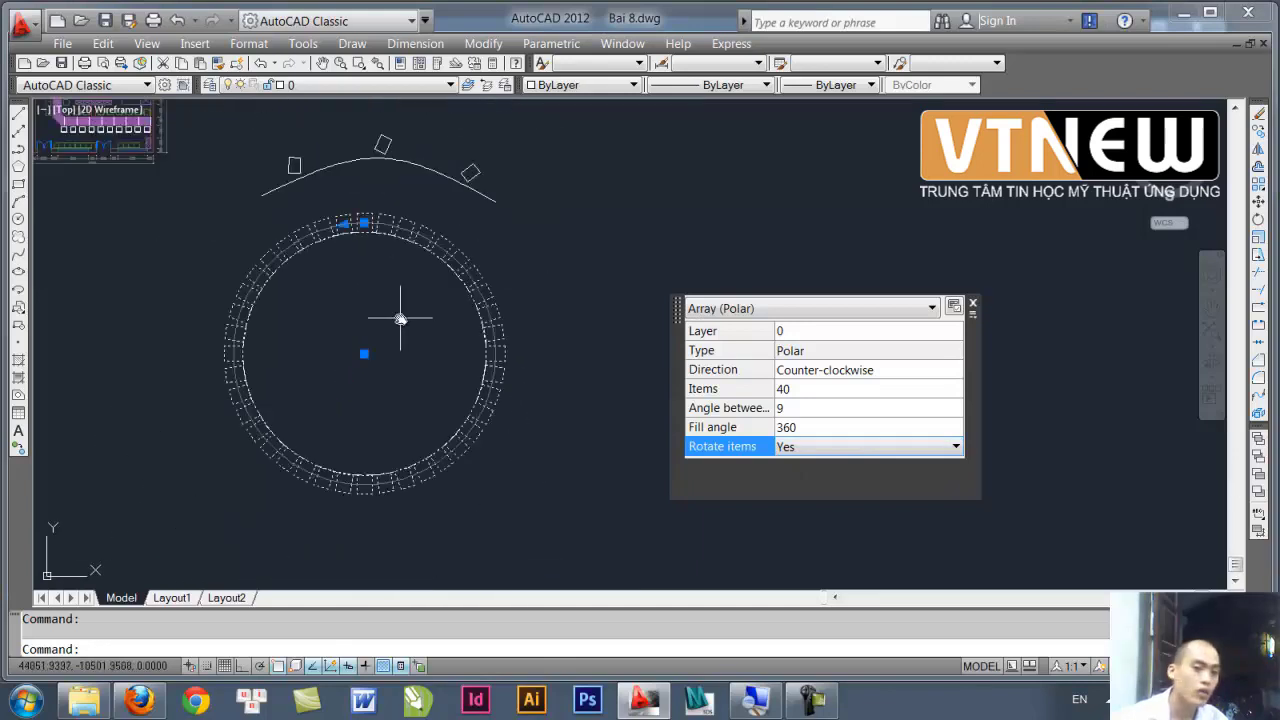
click(802, 452)
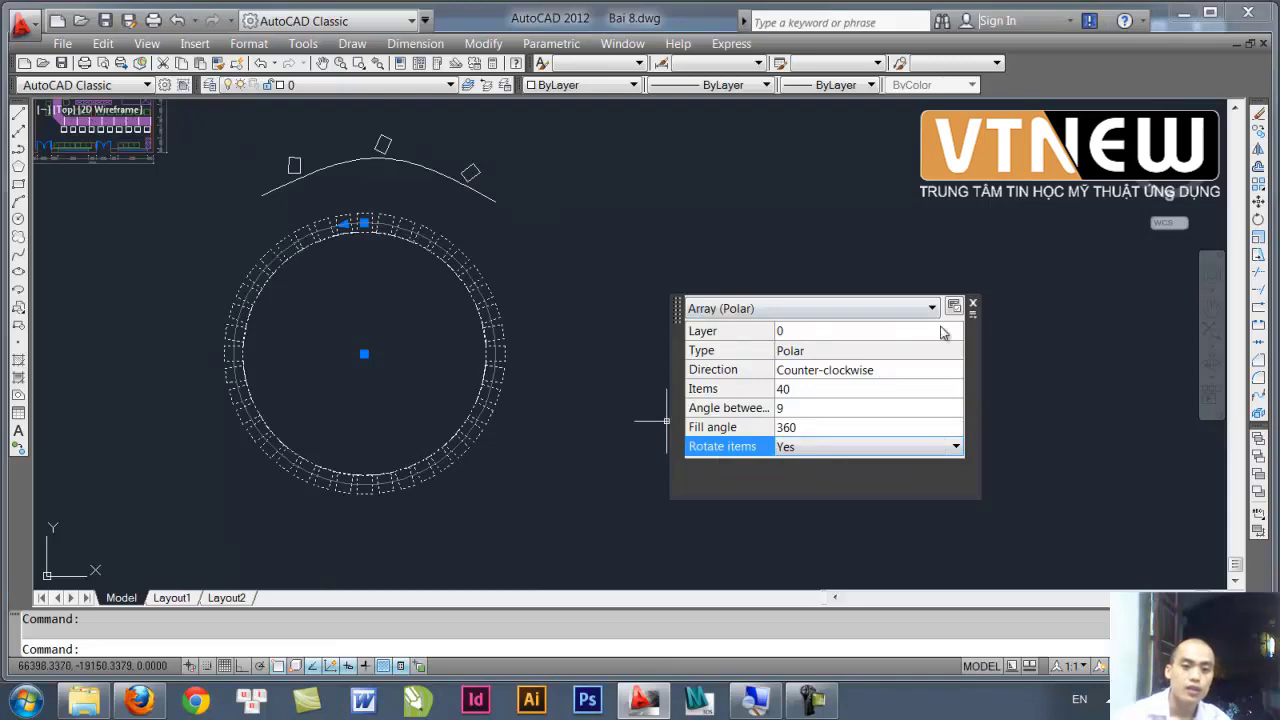
scroll(403, 283, up, 1)
scroll(428, 352, up, 1)
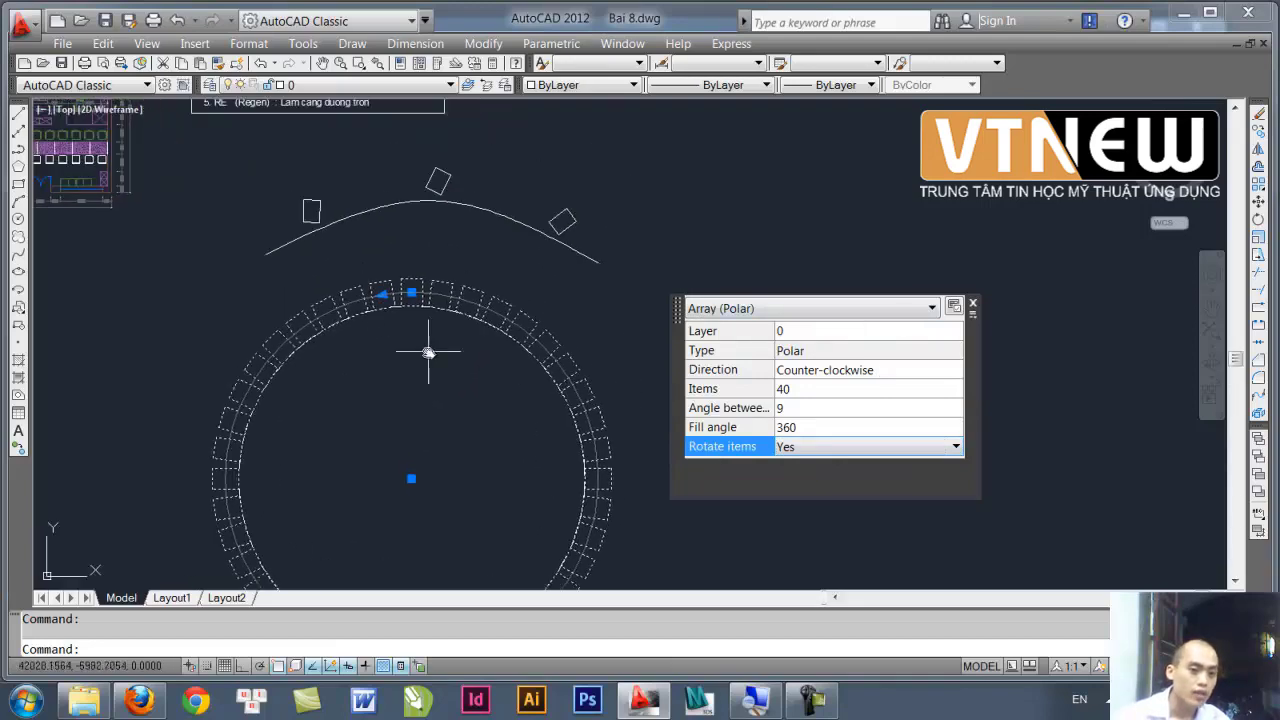
scroll(428, 352, down, 2)
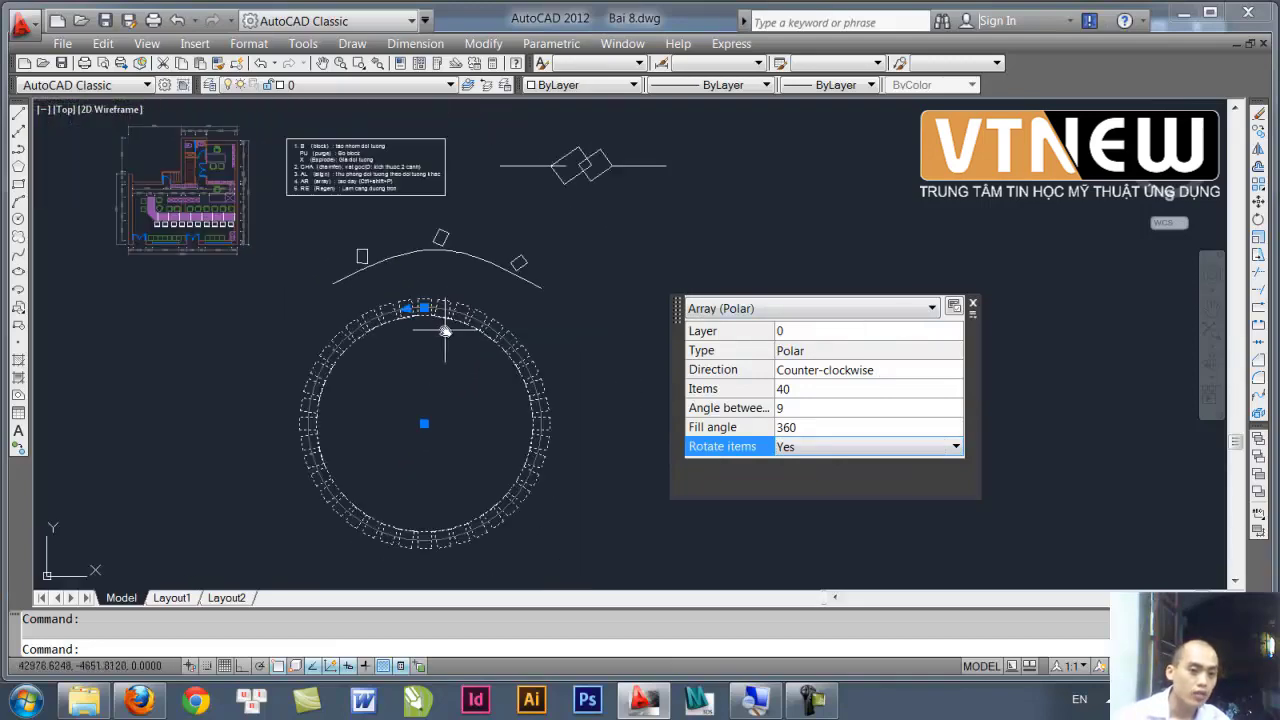
- Close Quick Properties and pan to the empty area right of the arc
click(973, 308)
middle_drag(589, 423, 646, 420)
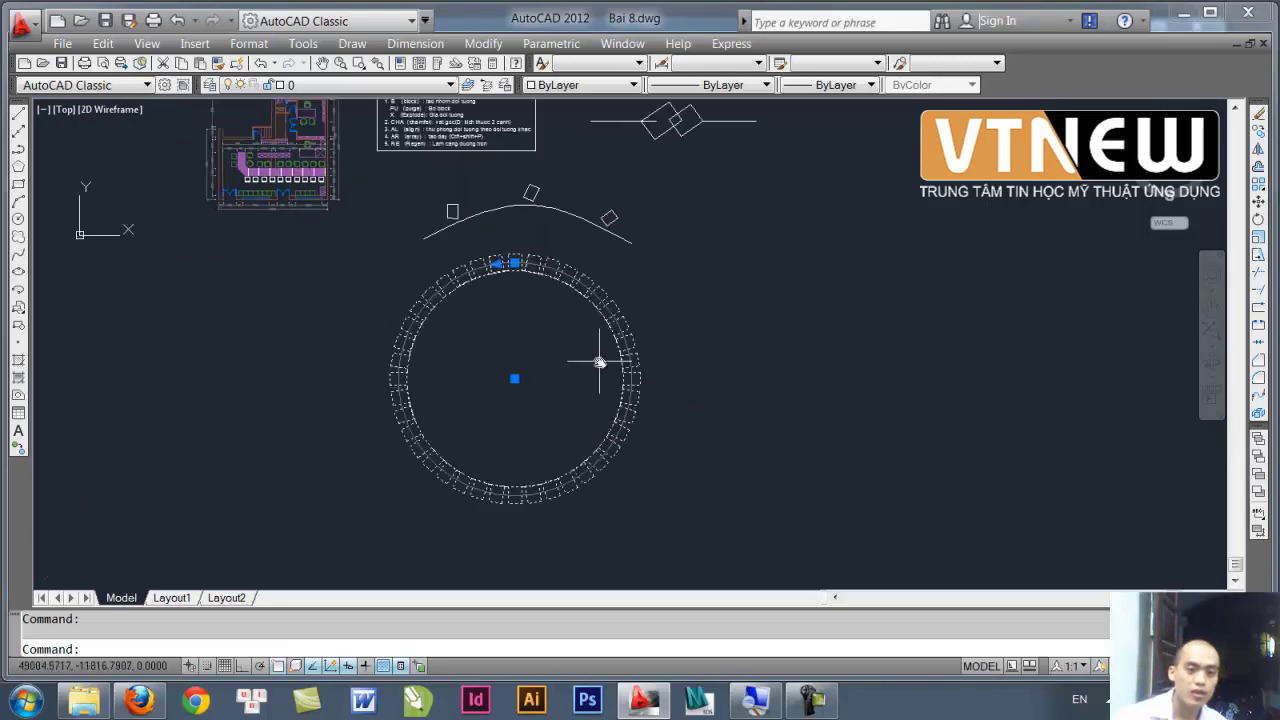
middle_drag(594, 363, 568, 421)
scroll(568, 421, up, 2)
middle_drag(614, 334, 571, 411)
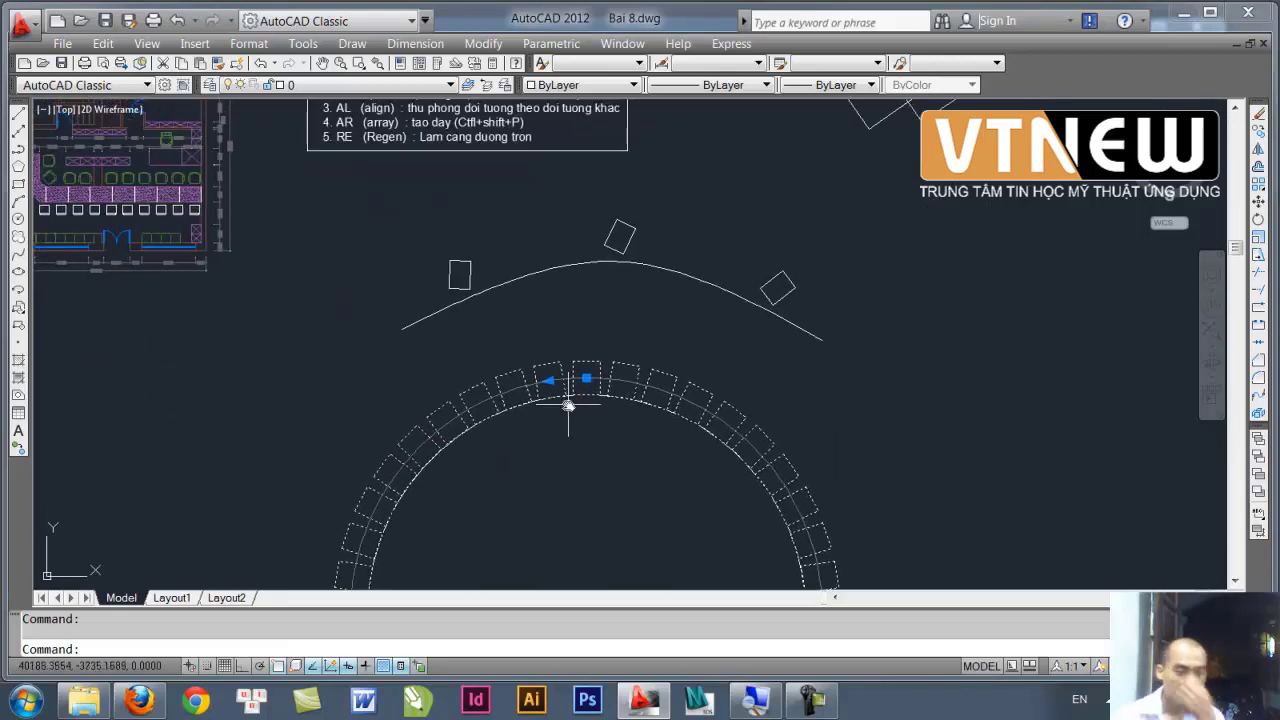
middle_drag(710, 333, 560, 363)
middle_drag(671, 380, 371, 337)
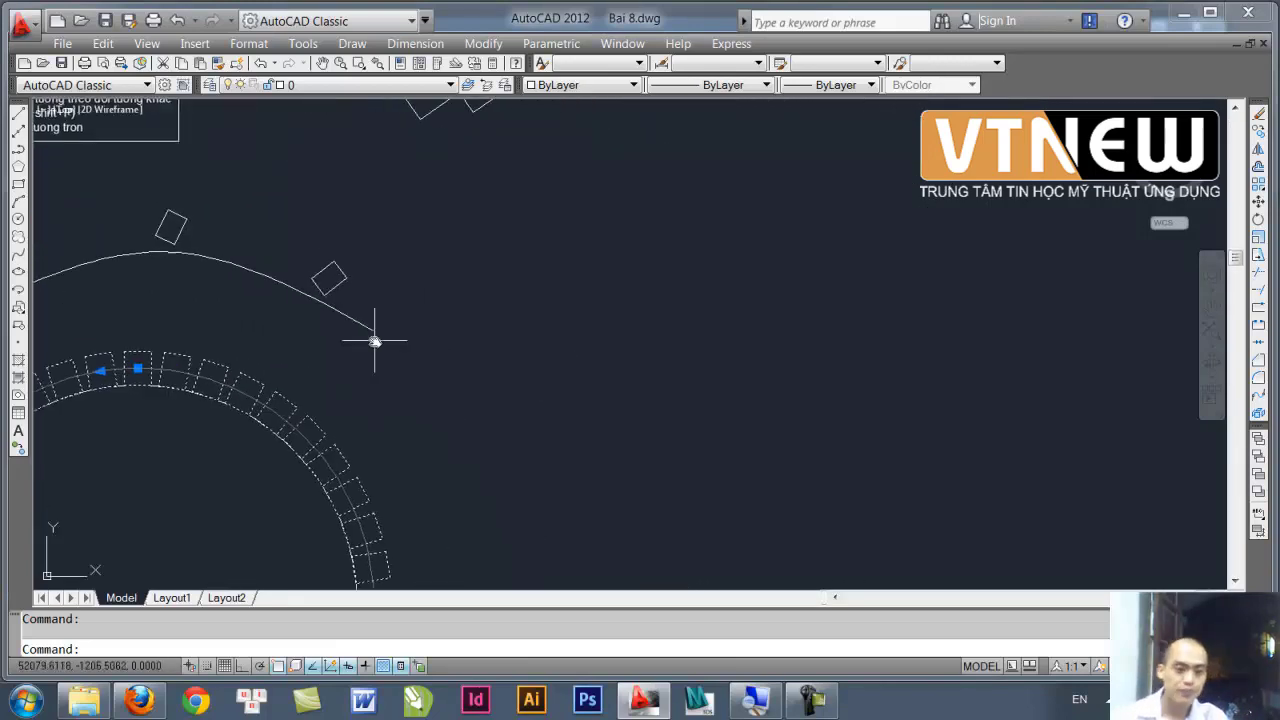
middle_drag(578, 379, 511, 385)
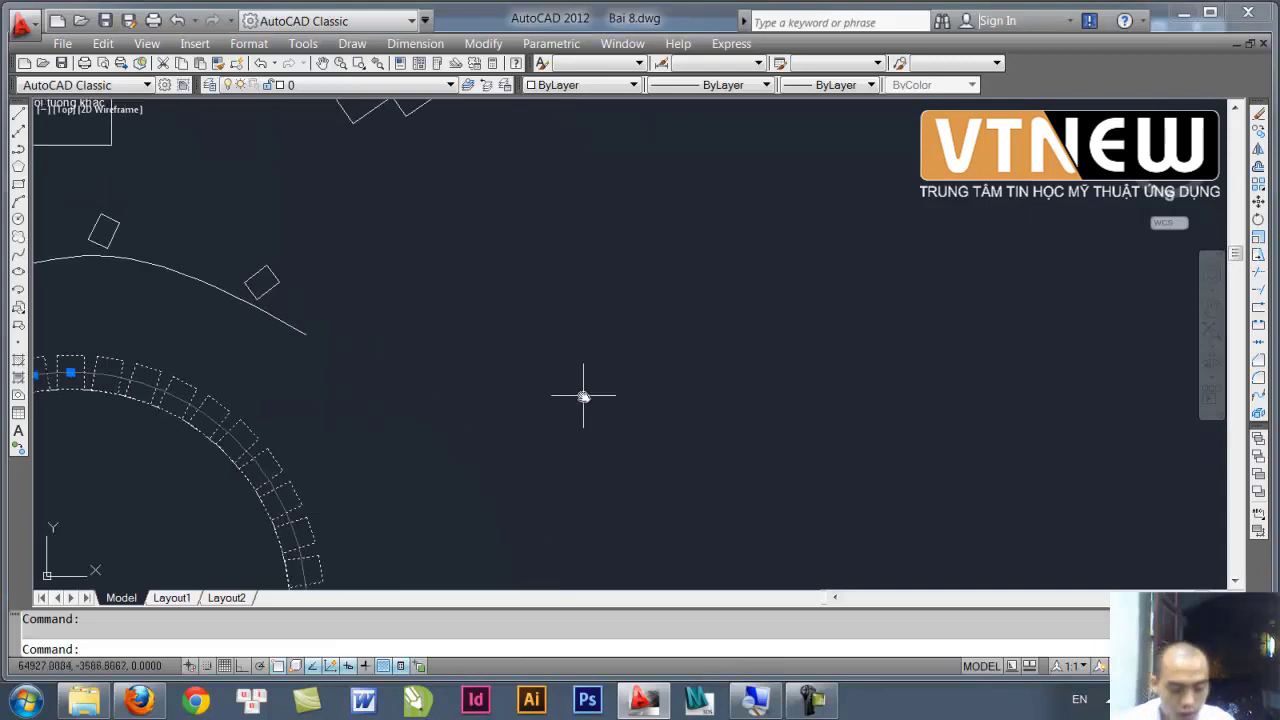
- Draw a new circle in the empty area
text(c)
key(Return)
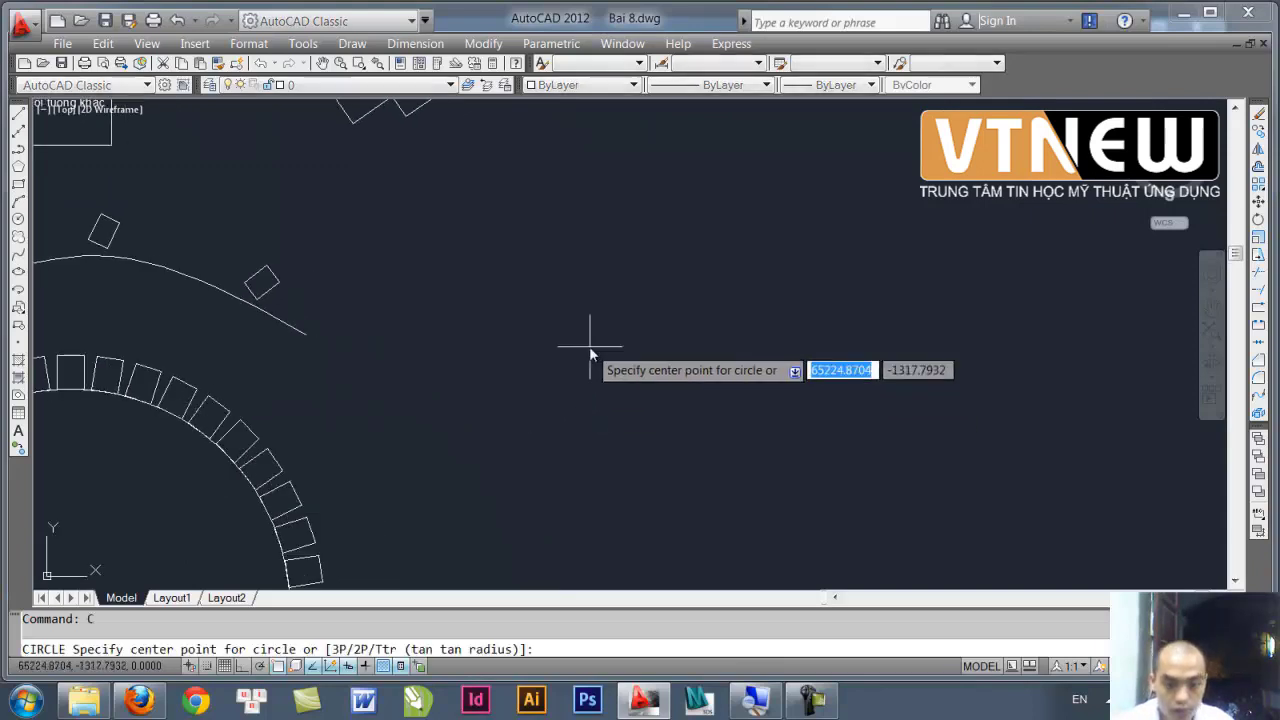
click(592, 341)
click(632, 366)
mouse_move(680, 384)
middle_down()
mouse_move(555, 402)
mouse_move(462, 397)
middle_up()
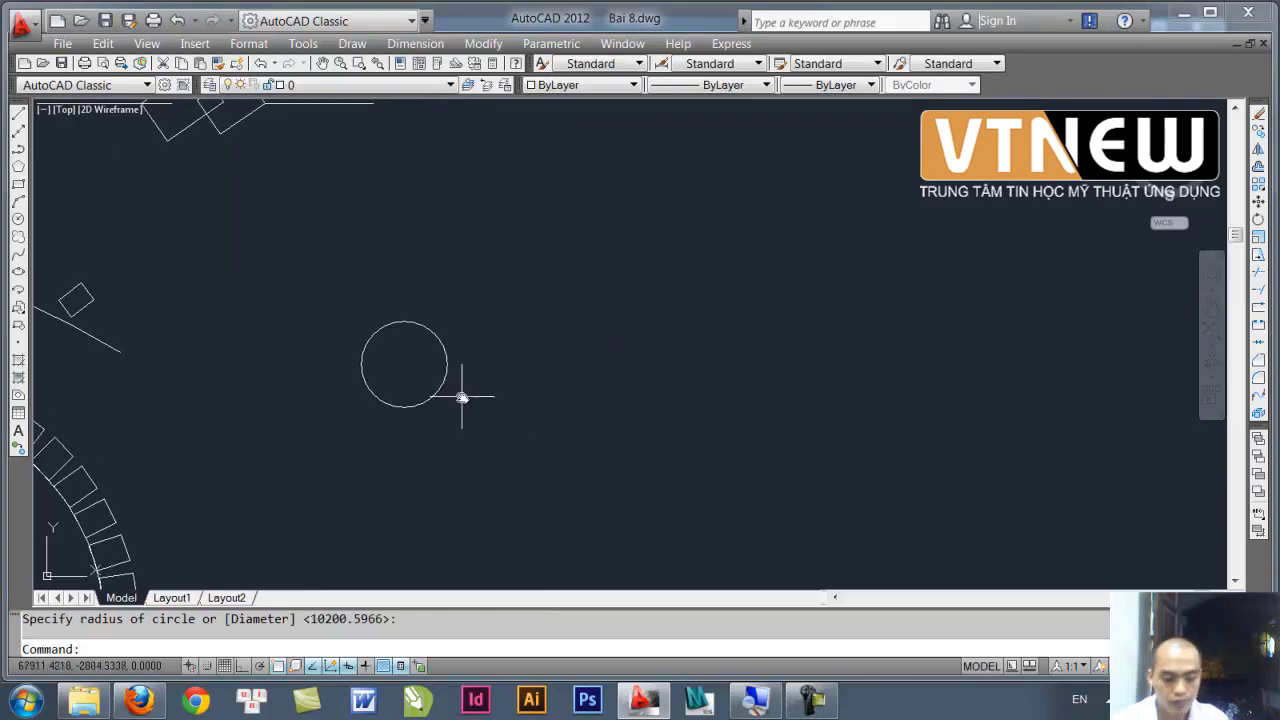
text(rec)
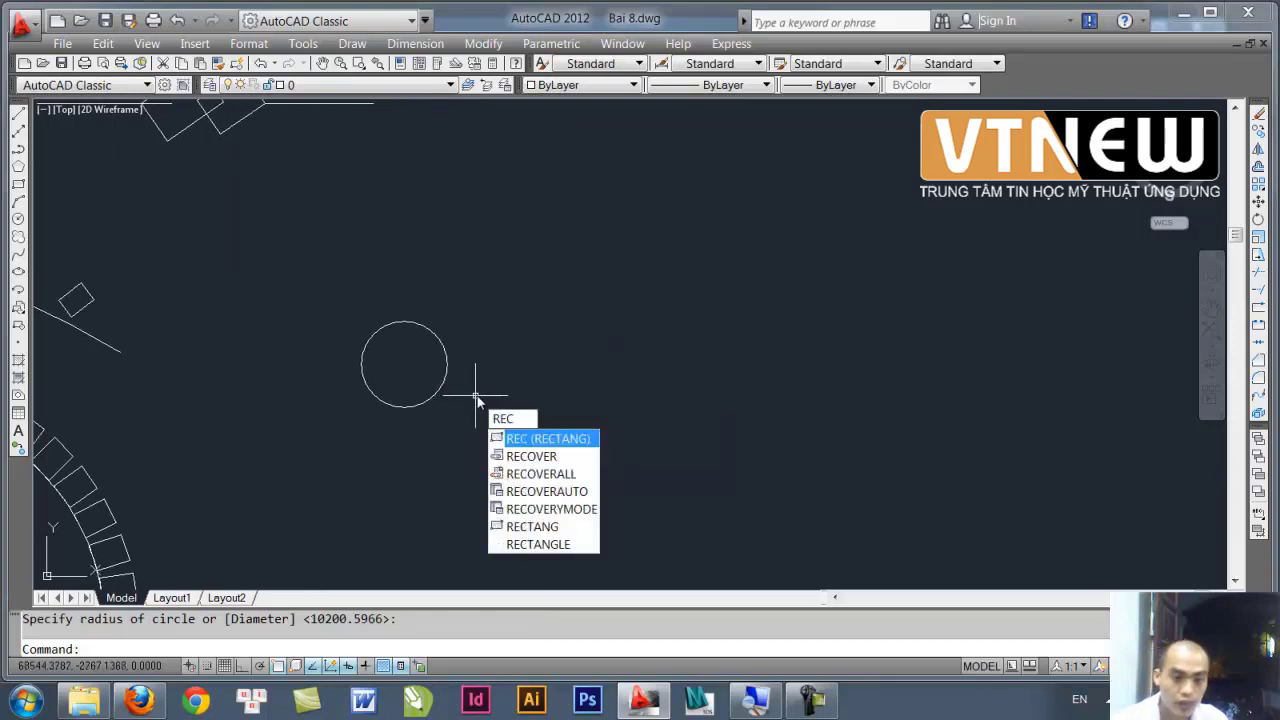
key(Return)
key(Escape)
- Array the circle rectangularly into 5 columns by 3 rows
text(a)
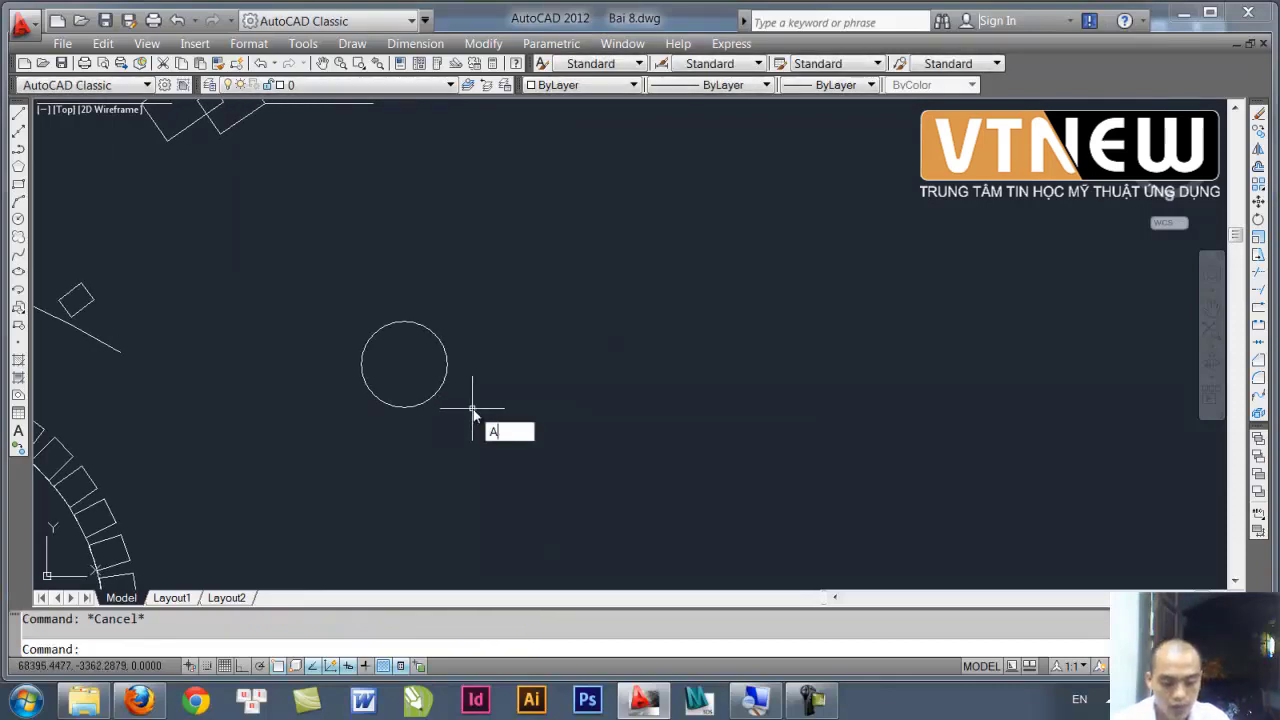
text(r)
key(Return)
click(472, 430)
click(412, 388)
key(Return)
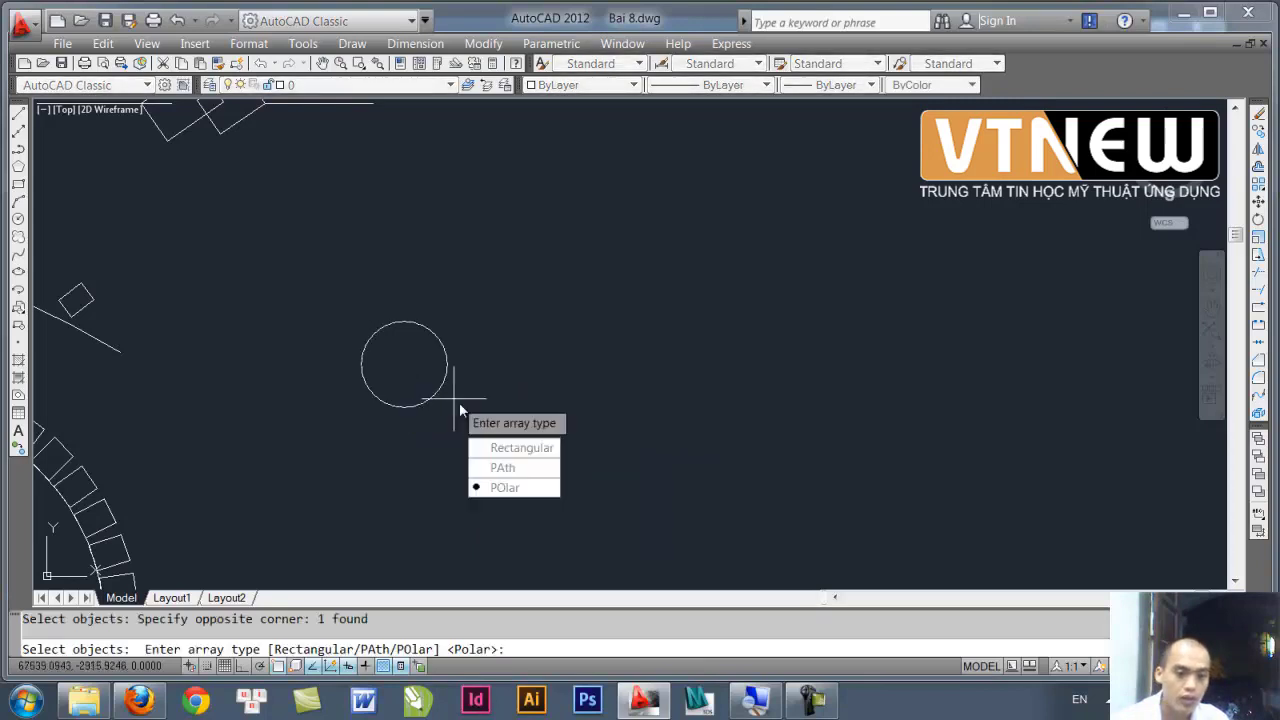
click(508, 446)
click(951, 349)
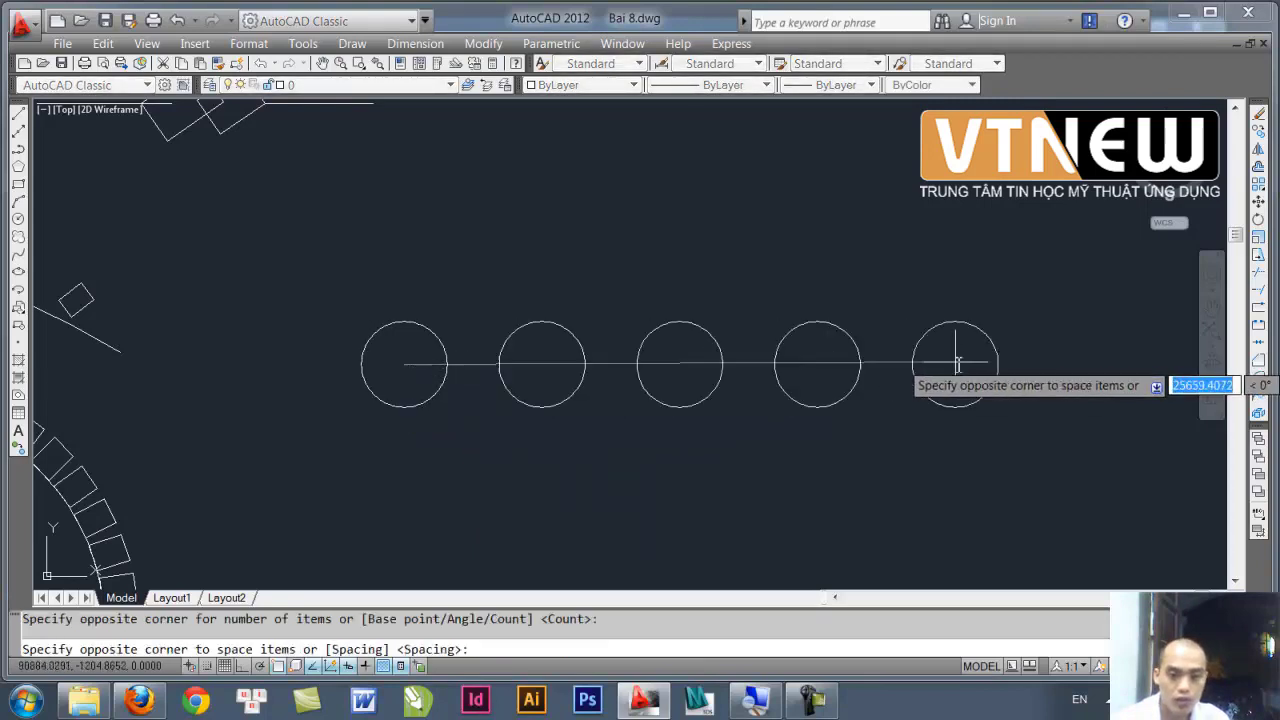
click(837, 337)
right_click(840, 340)
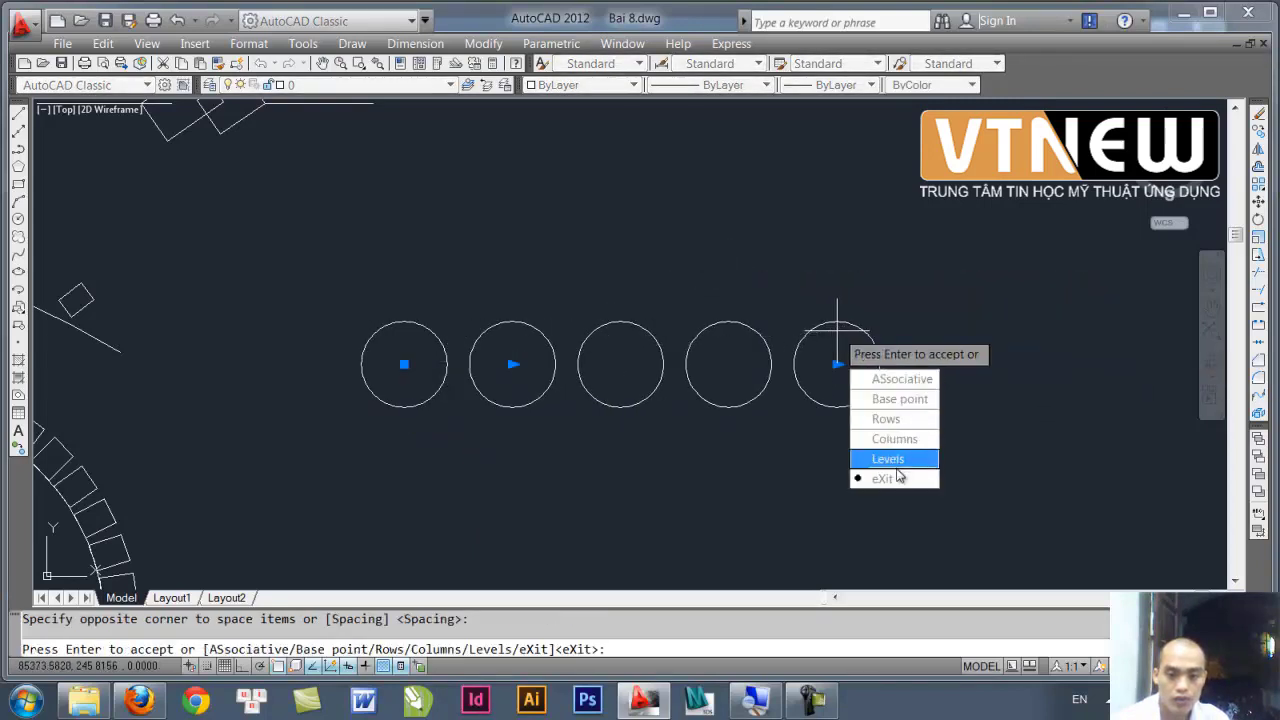
click(903, 421)
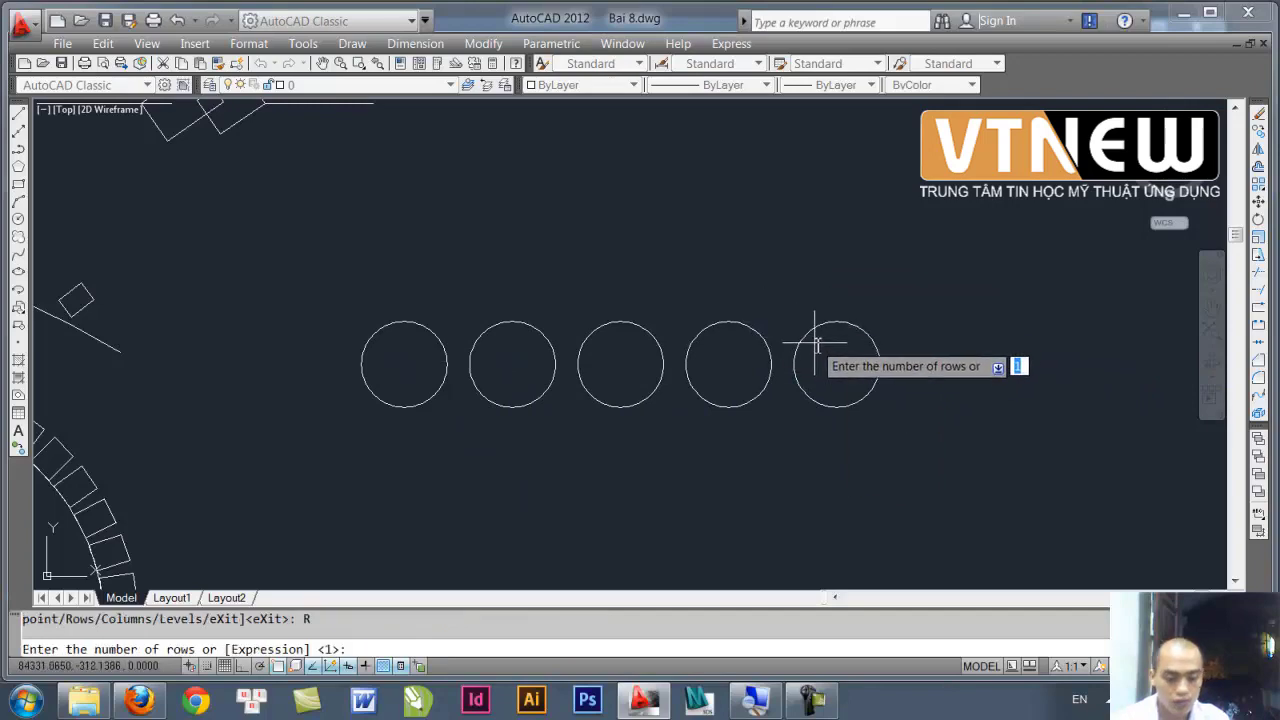
key(Return)
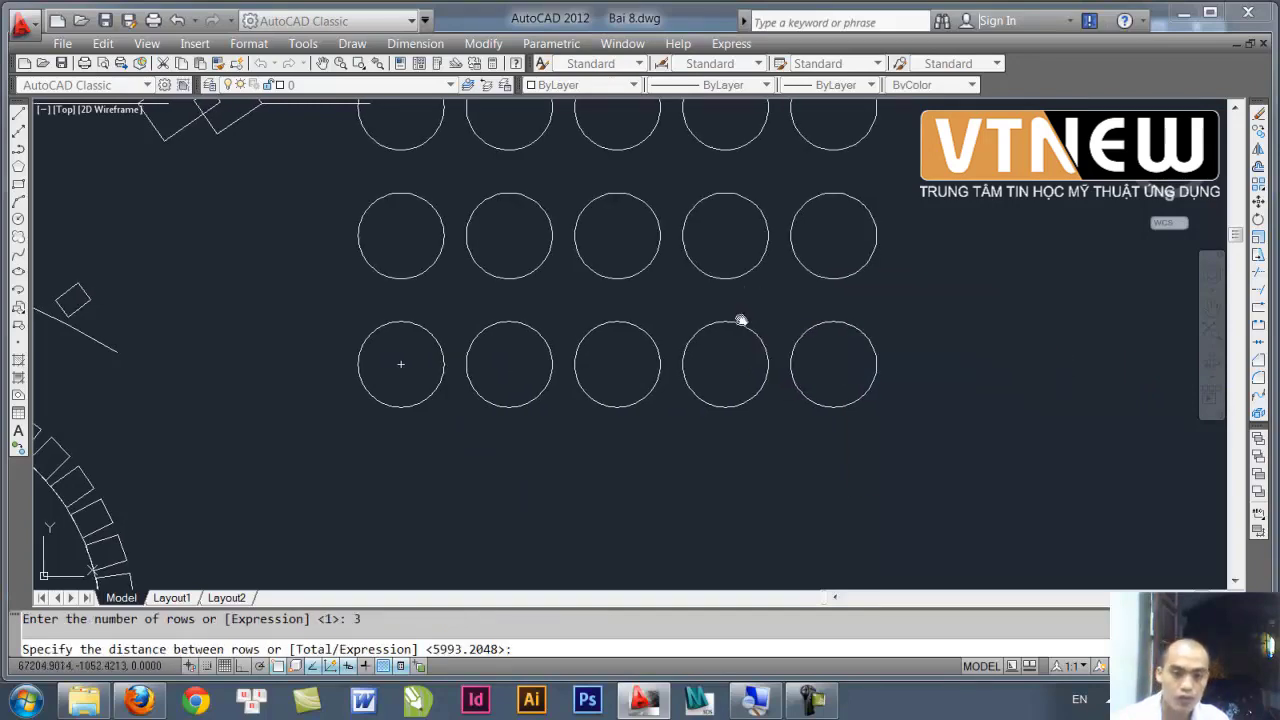
mouse_move(740, 317)
middle_down()
mouse_move(693, 398)
mouse_move(728, 372)
middle_up()
key(Escape)
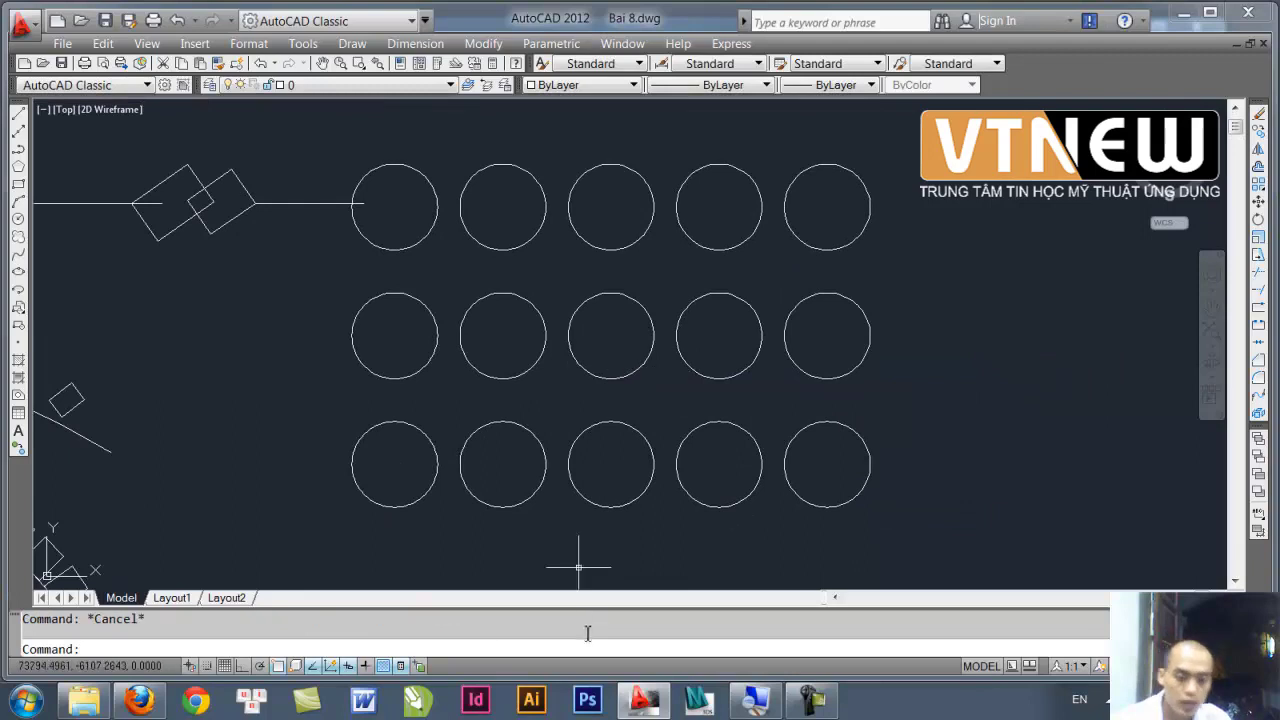
click(401, 667)
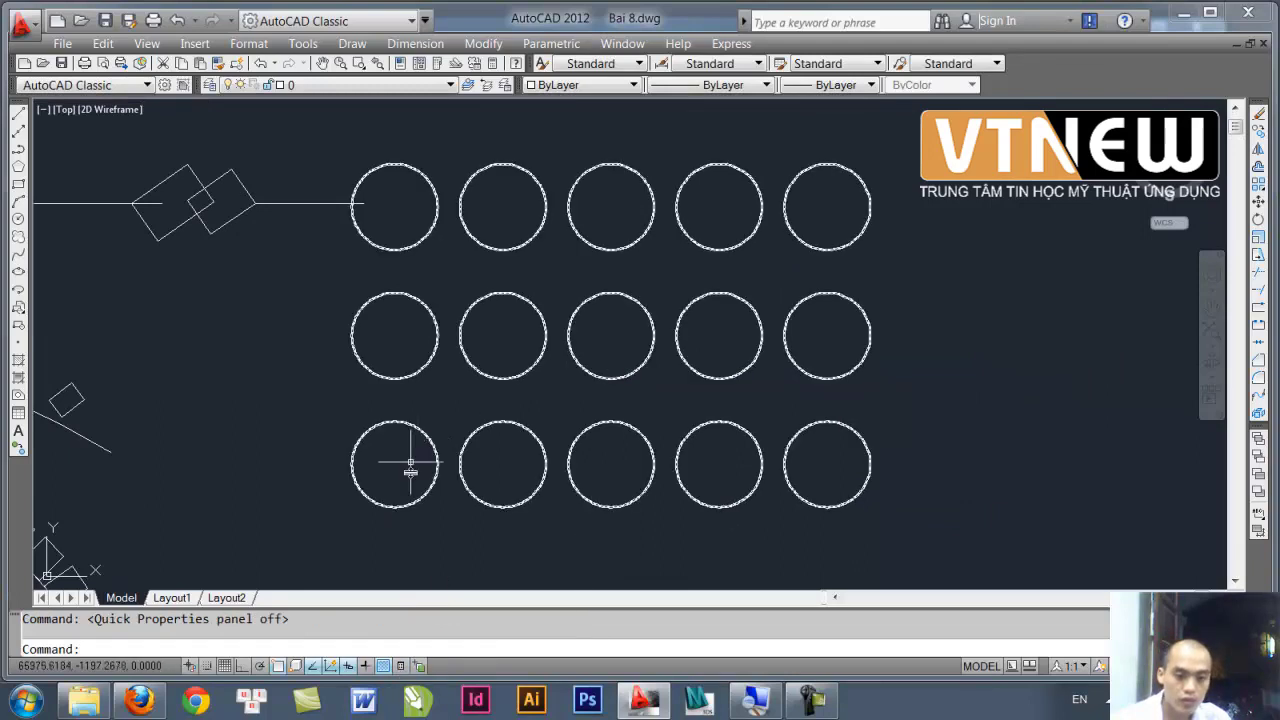
click(401, 666)
click(434, 390)
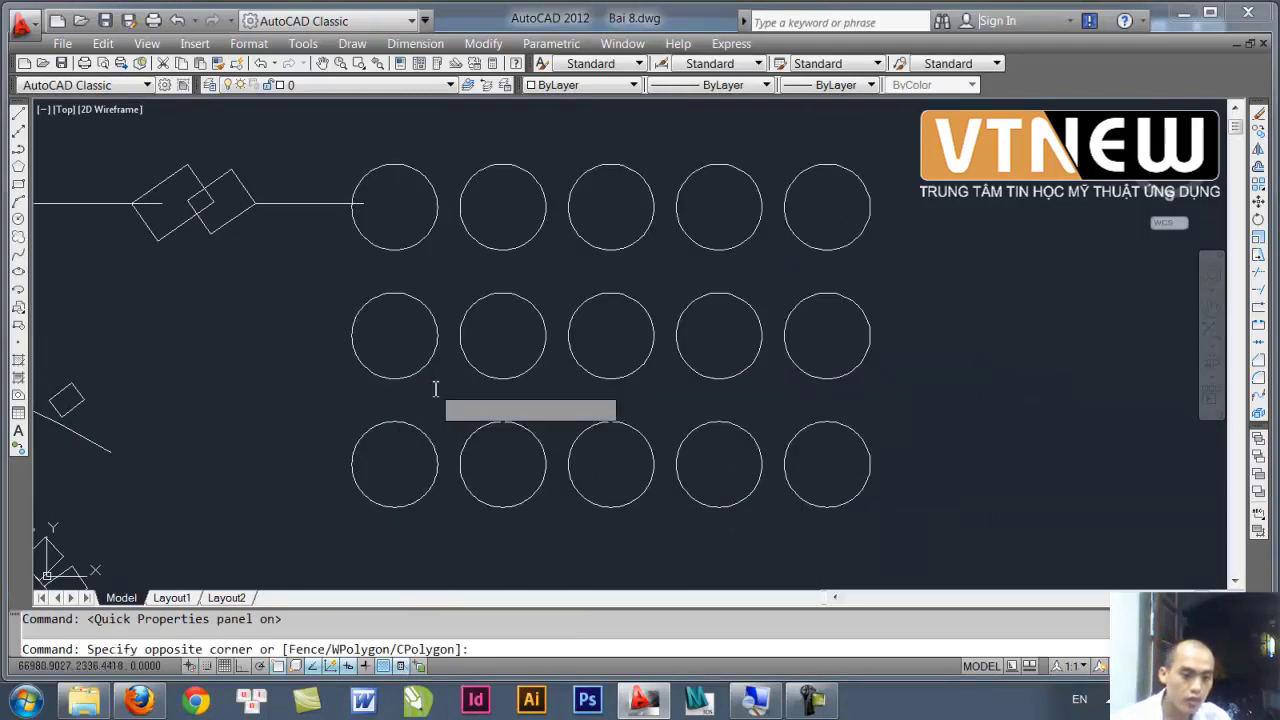
click(391, 363)
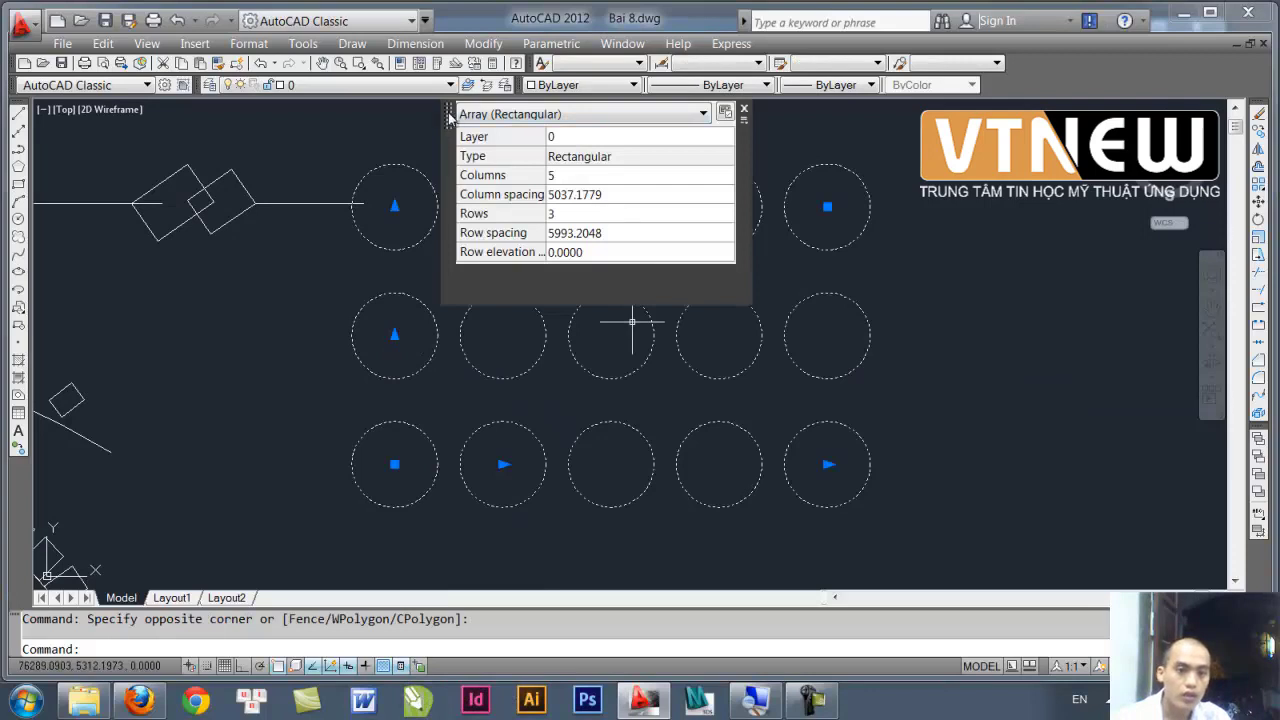
drag(449, 117, 35, 262)
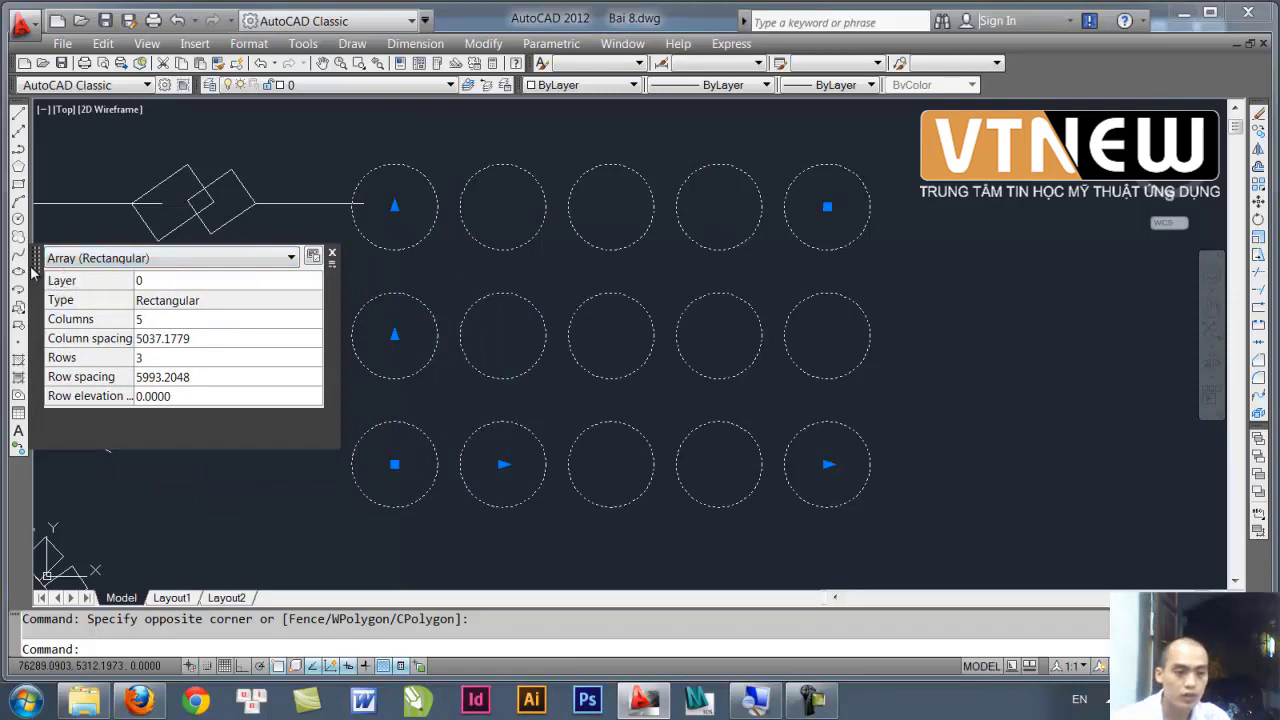
drag(33, 270, 81, 255)
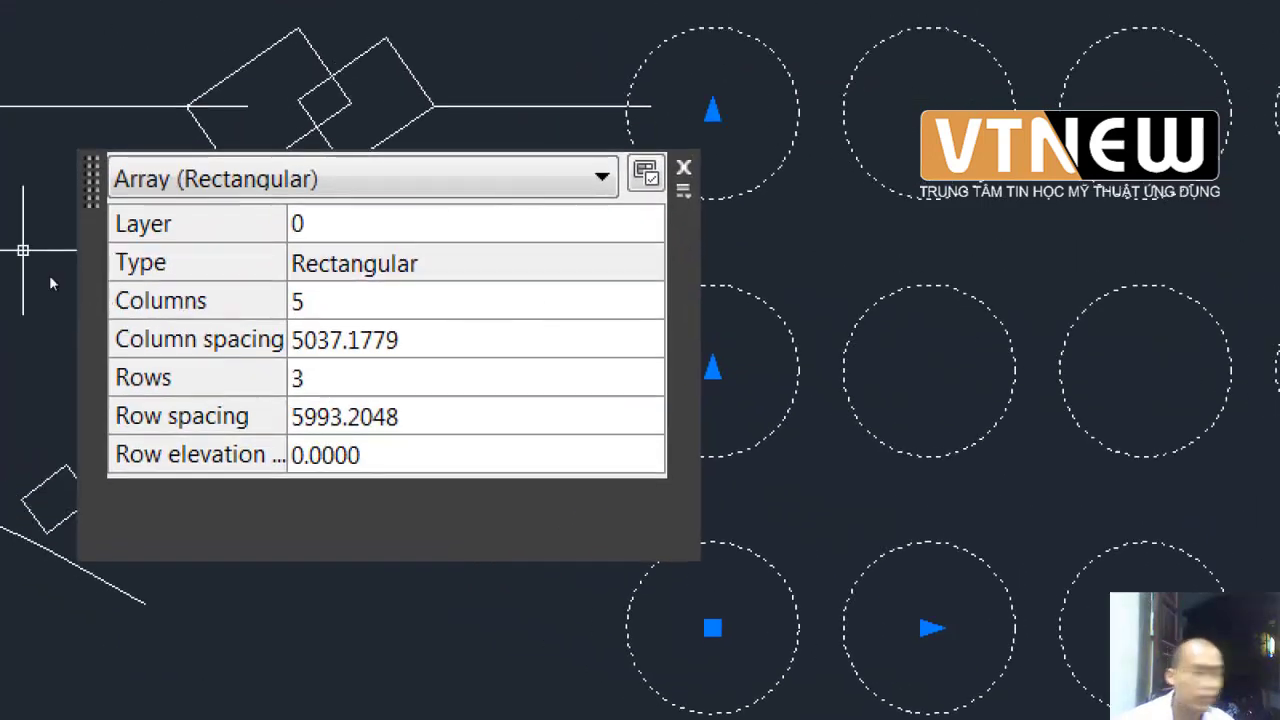
click(201, 305)
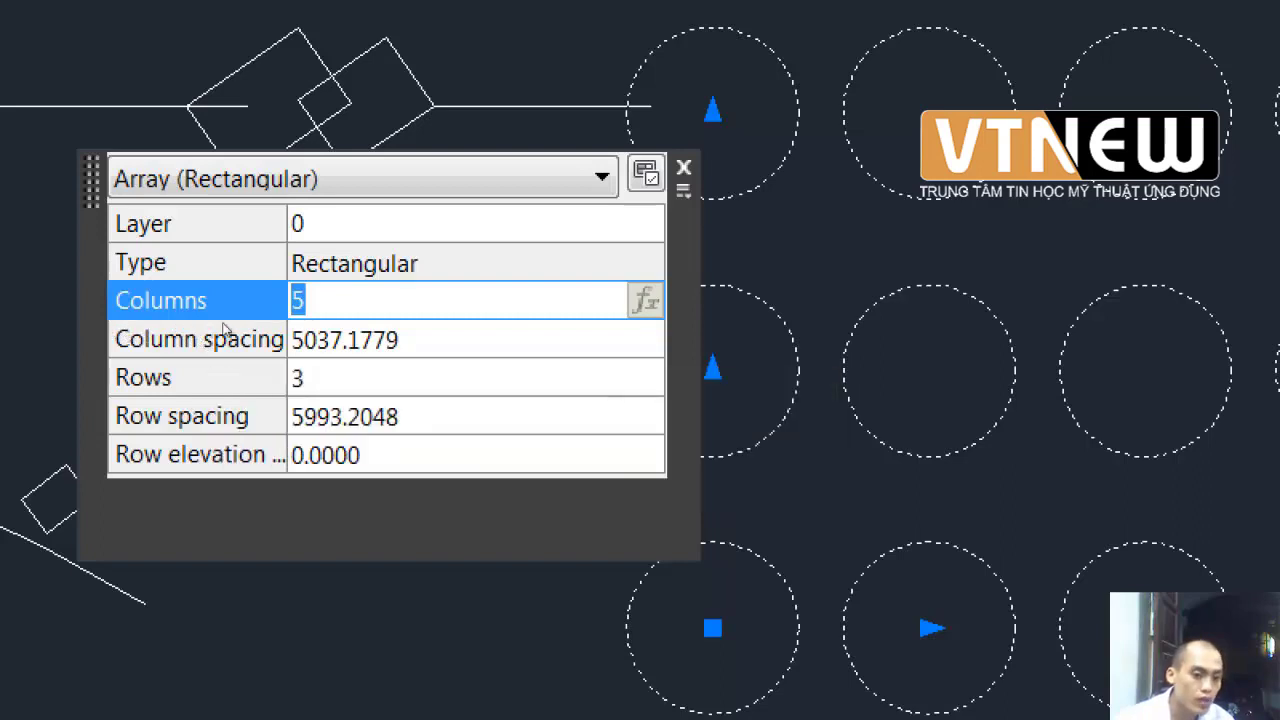
click(254, 322)
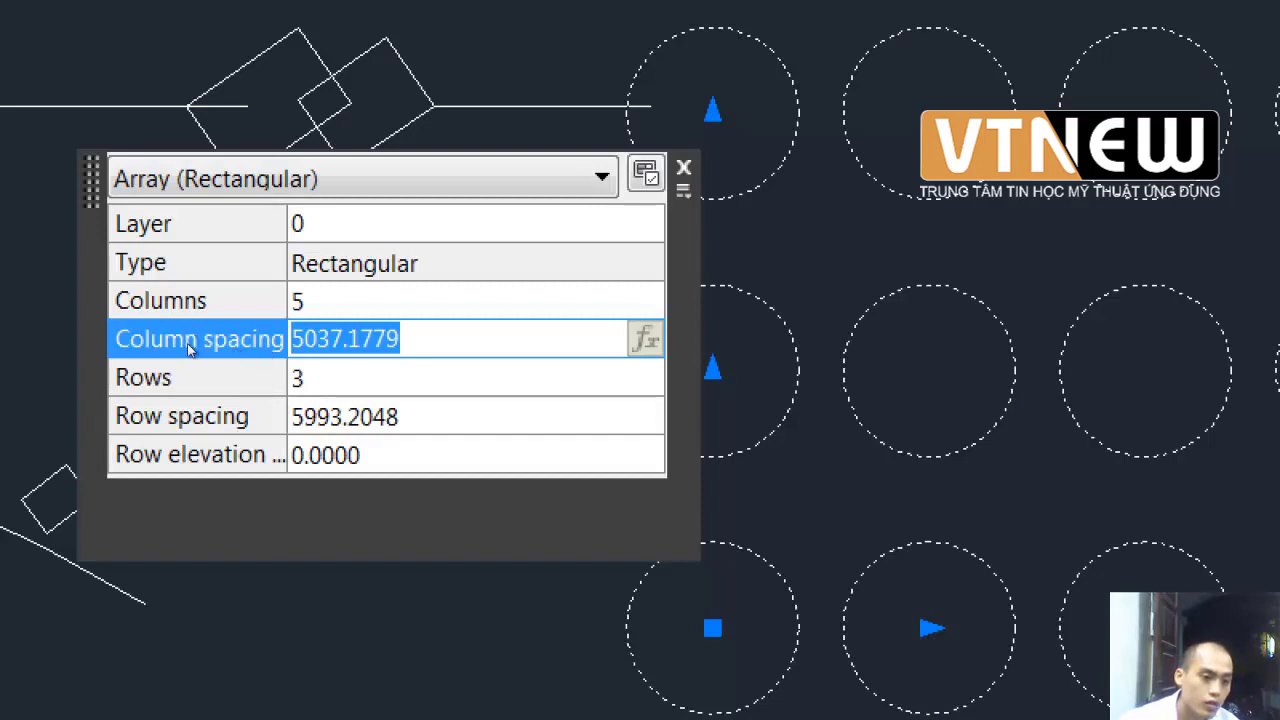
key(Tab)
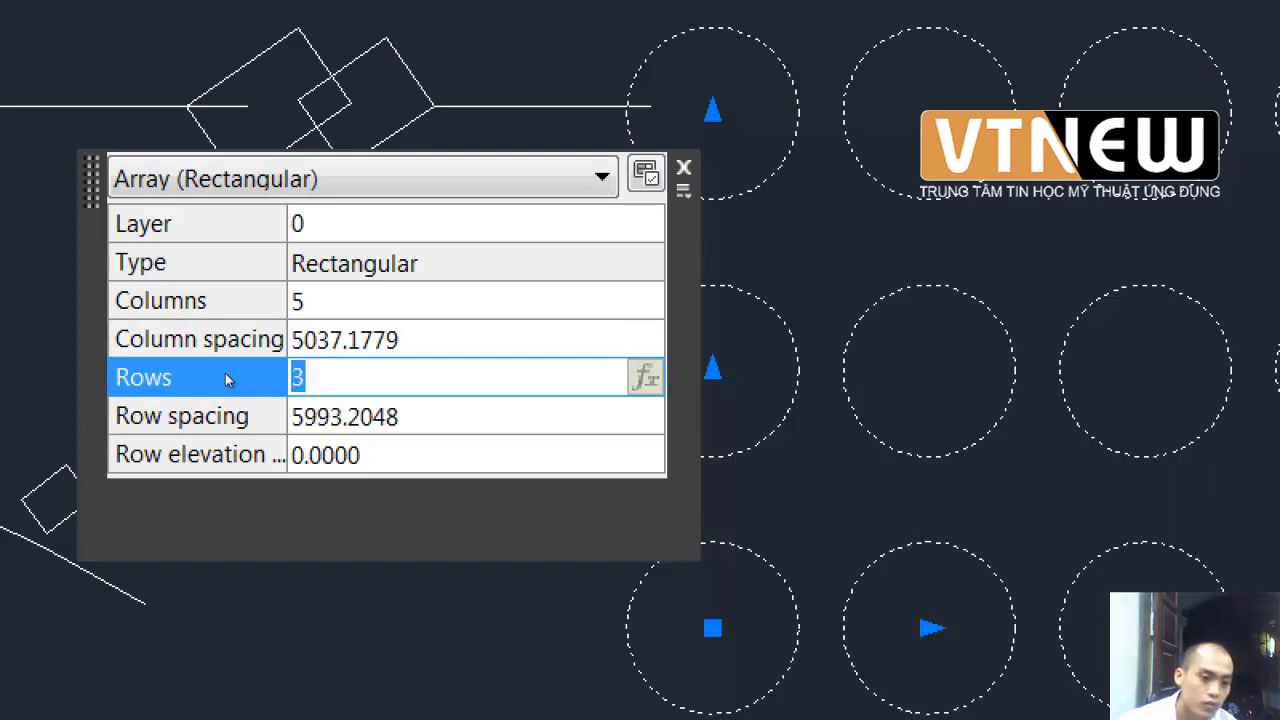
key(Tab)
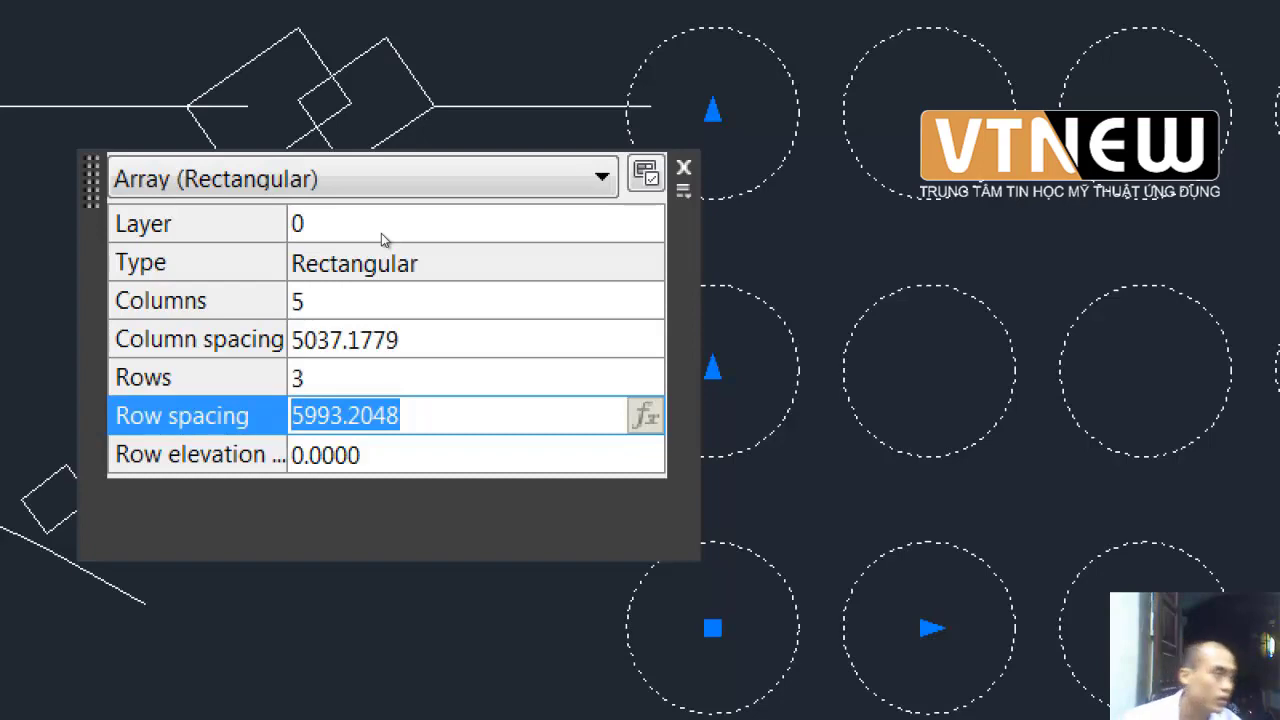
key(ctrl+1)
- Select the rectangles arrayed along the arc and bring the rectangle ring into view
scroll(295, 348, down, 5)
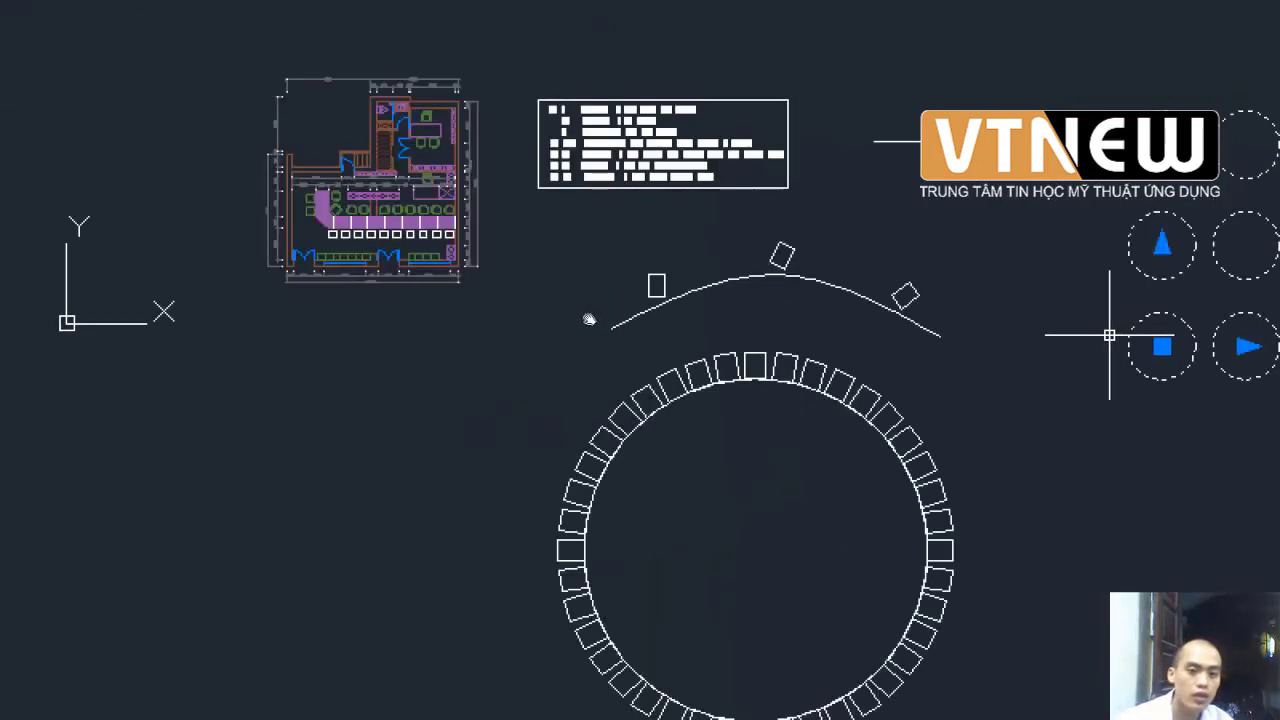
scroll(320, 352, up, 5)
click(522, 322)
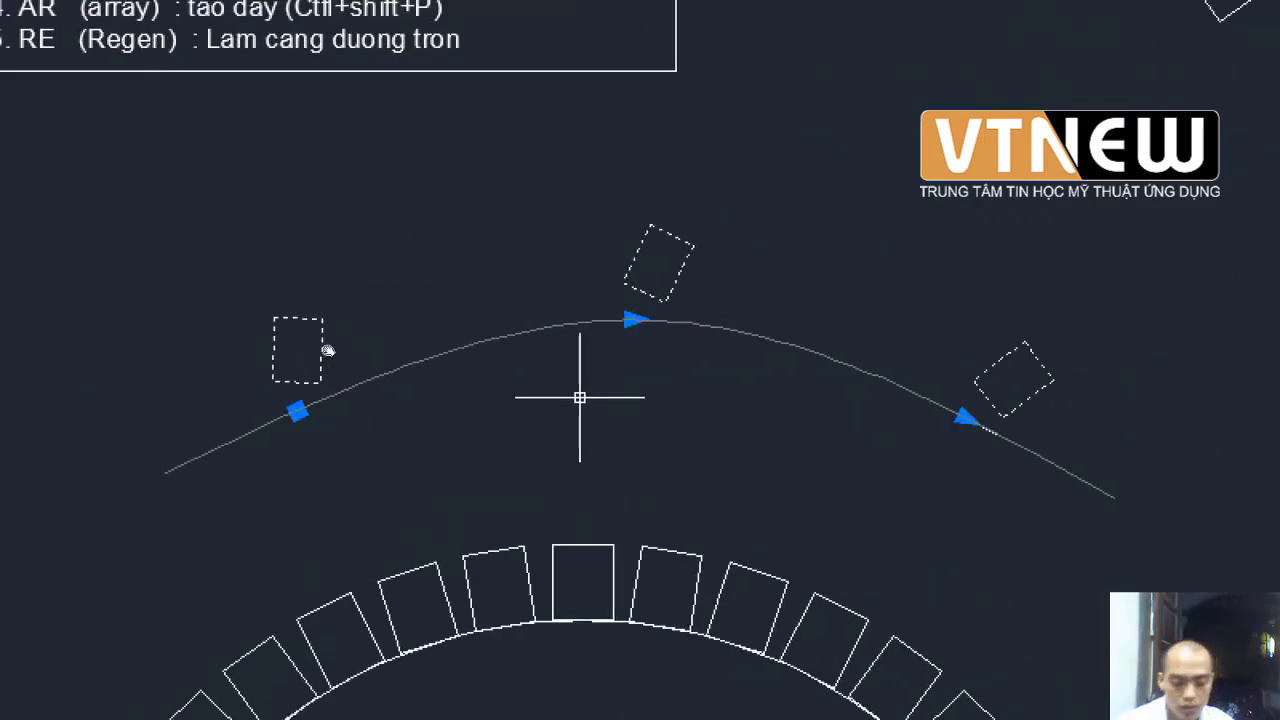
middle_drag(443, 443, 466, 223)
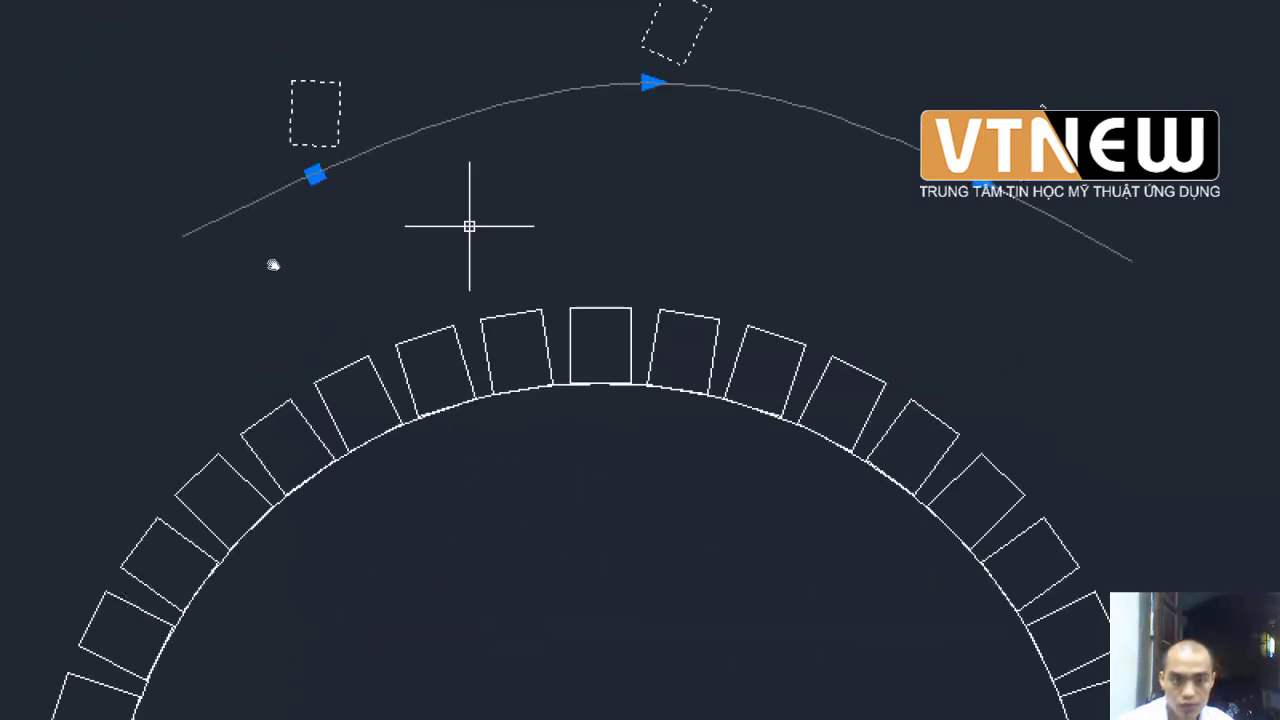
scroll(483, 366, down, 4)
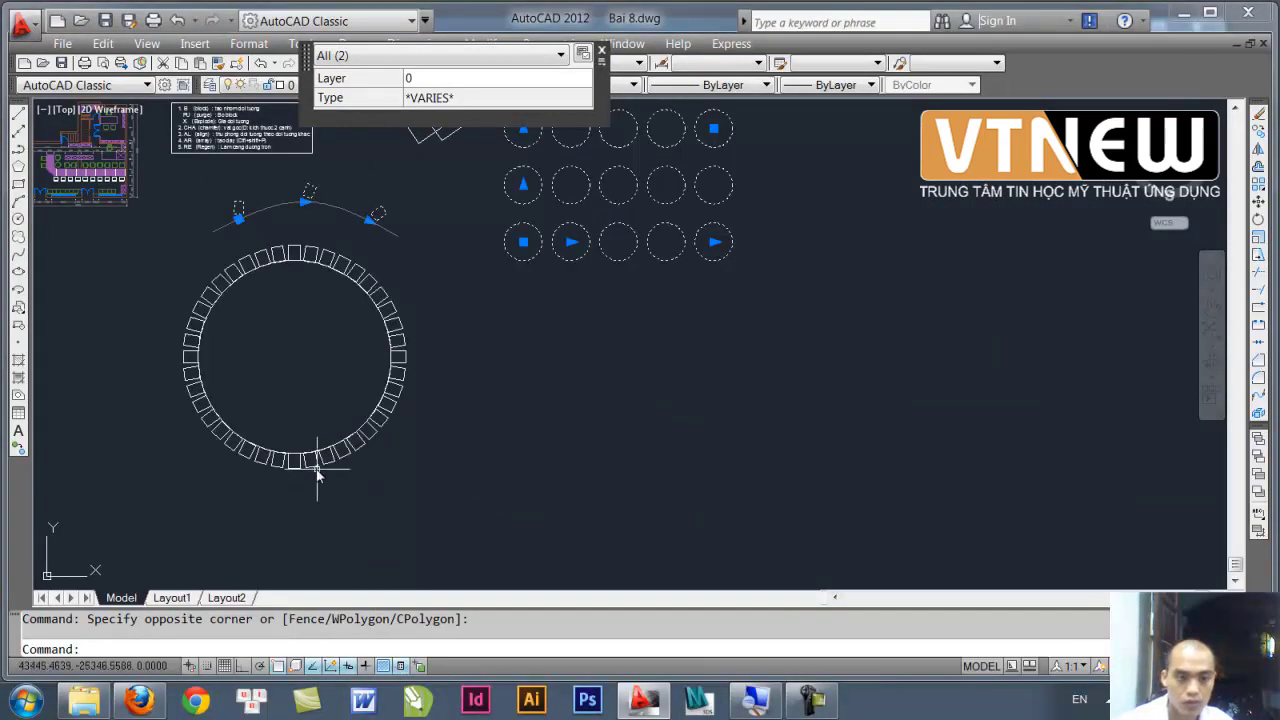
scroll(317, 451, up, 1)
scroll(335, 360, up, 1)
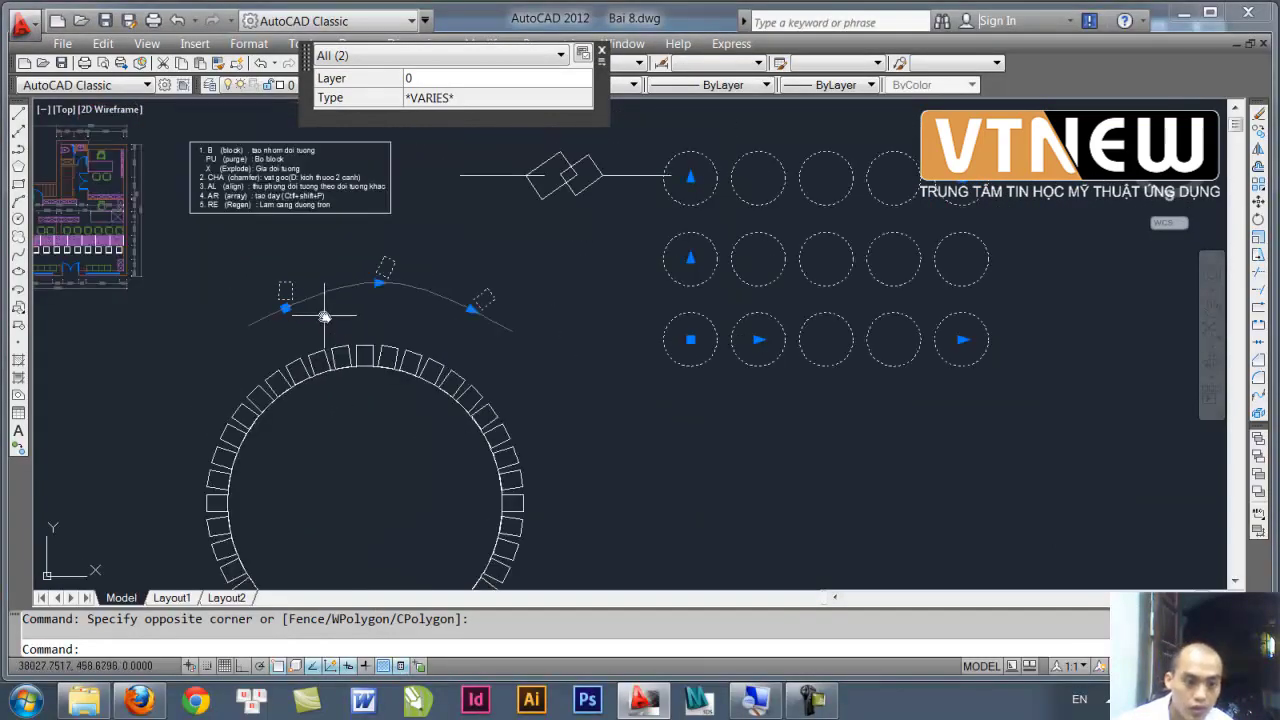
middle_drag(320, 377, 331, 275)
- Select the ring array, open the Quick Properties options, then cancel everything with Esc
click(338, 282)
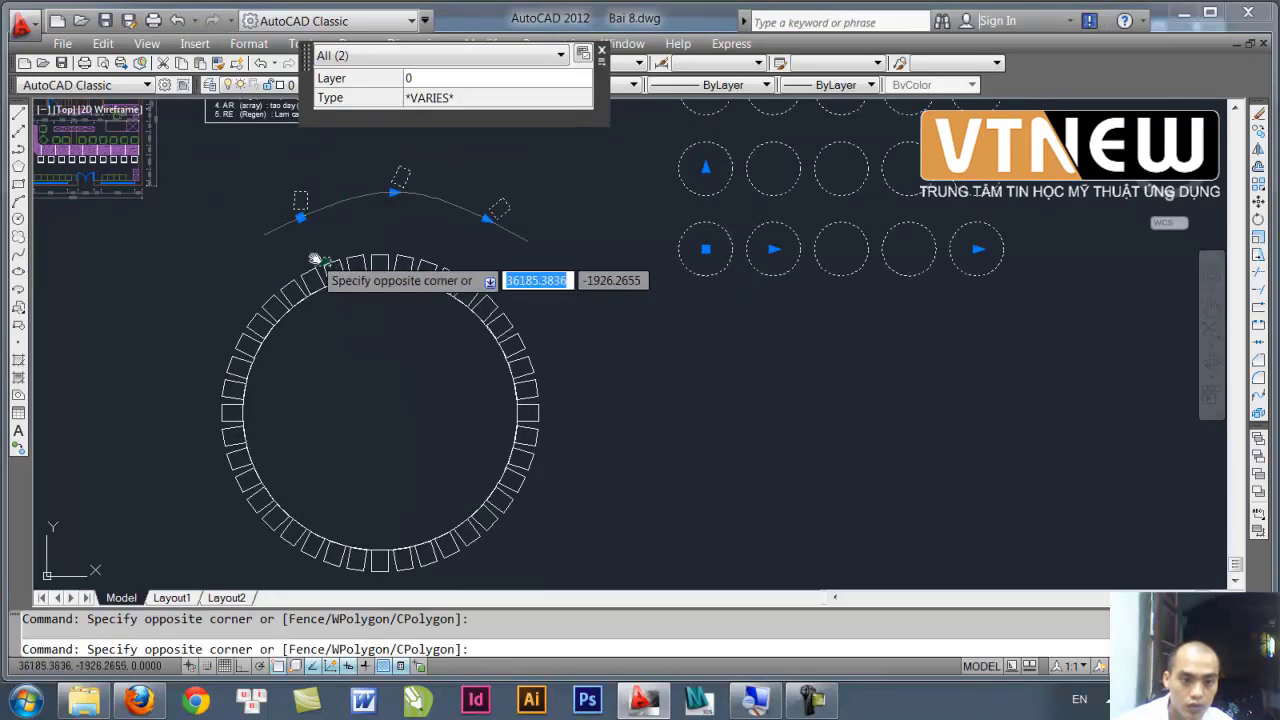
click(313, 257)
scroll(449, 346, down, 1)
scroll(457, 400, up, 1)
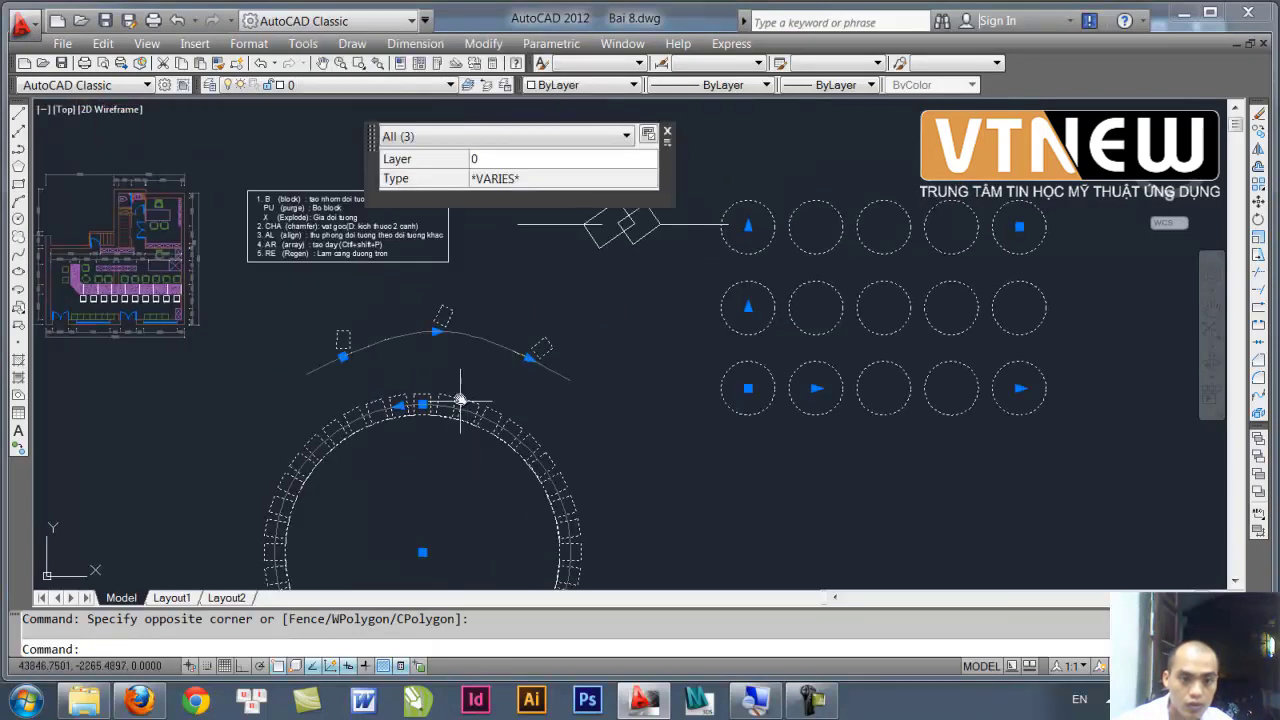
scroll(449, 366, down, 1)
scroll(463, 333, up, 1)
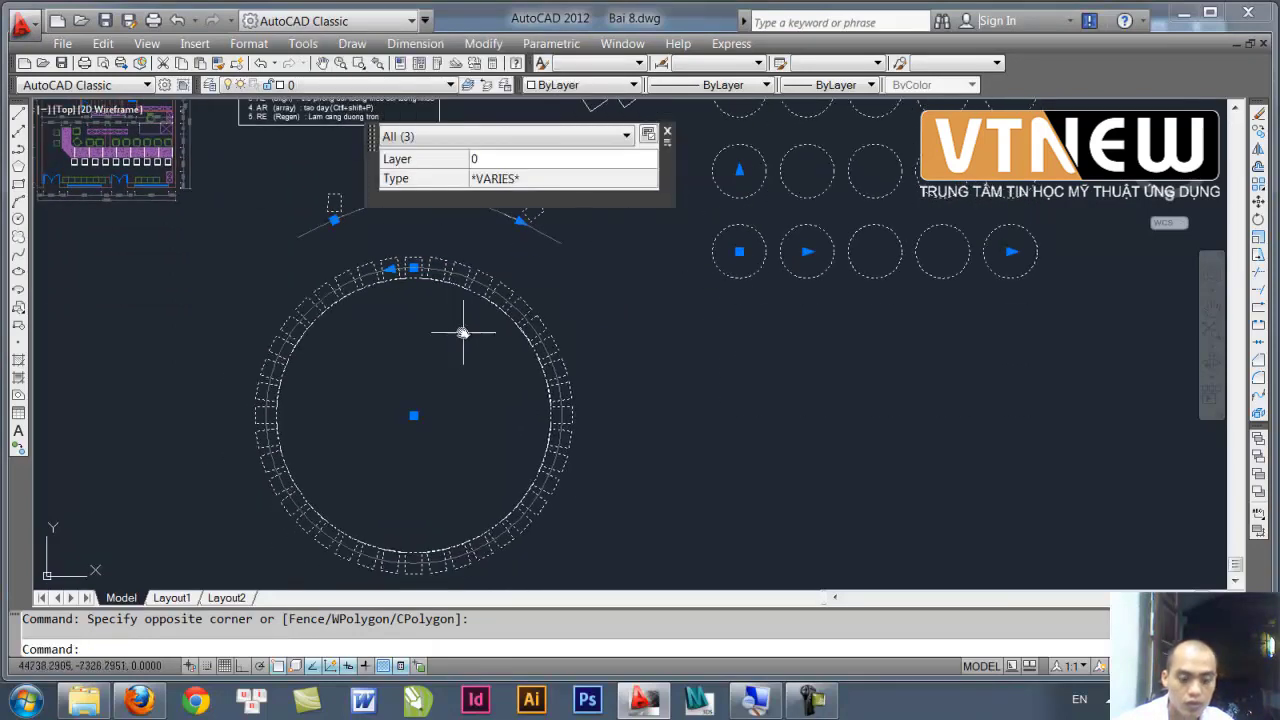
click(418, 264)
click(413, 268)
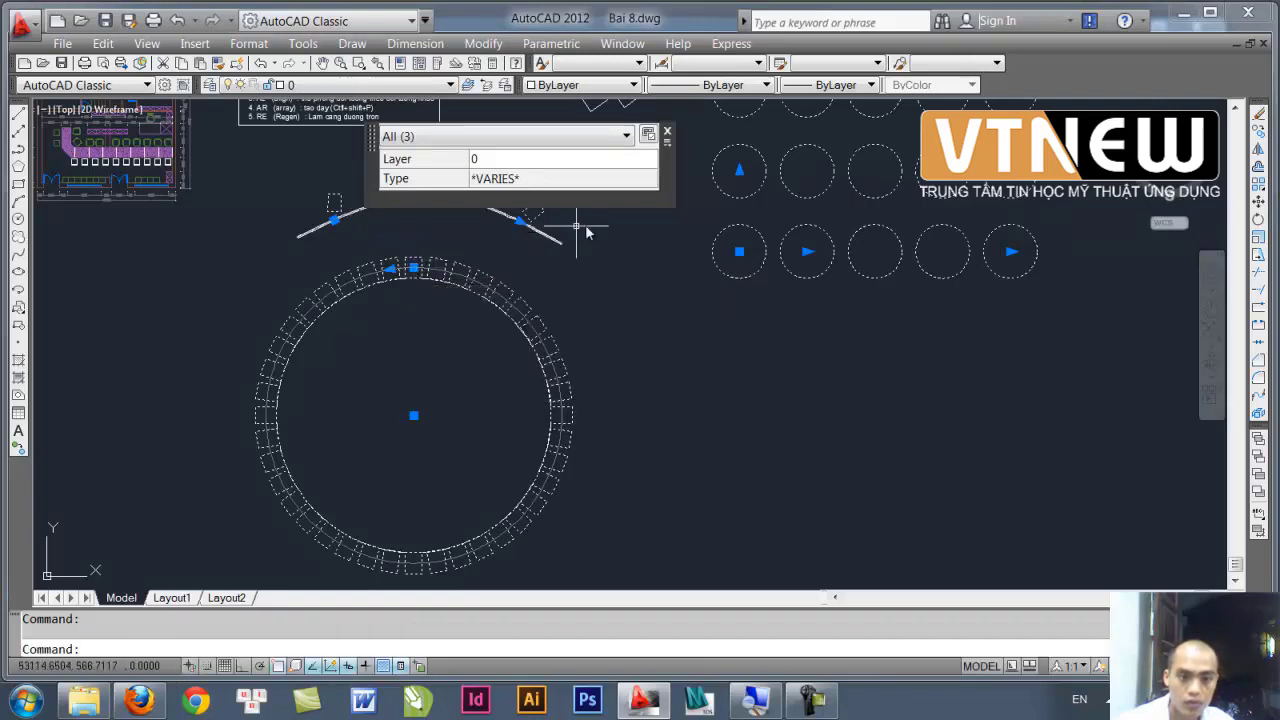
click(668, 146)
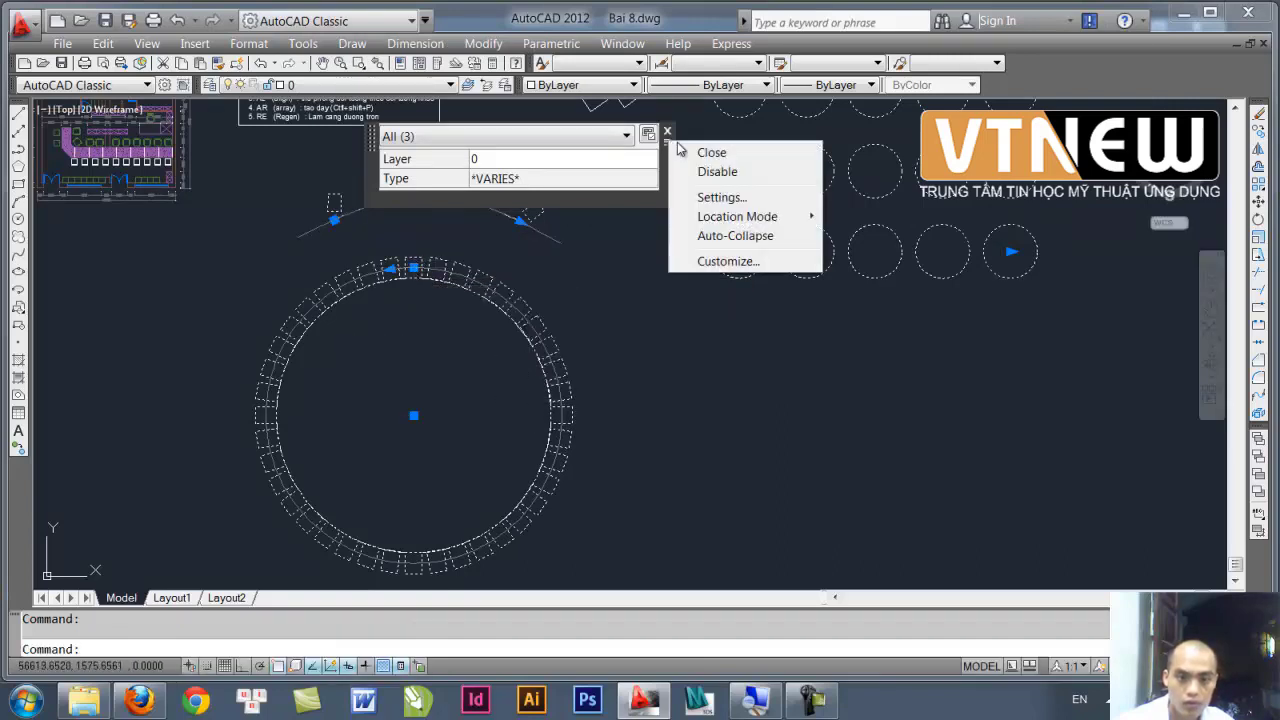
key(Escape)
key(Escape)
- Draw an arched three-point spline across the empty area with SPL
middle_drag(591, 400, 357, 286)
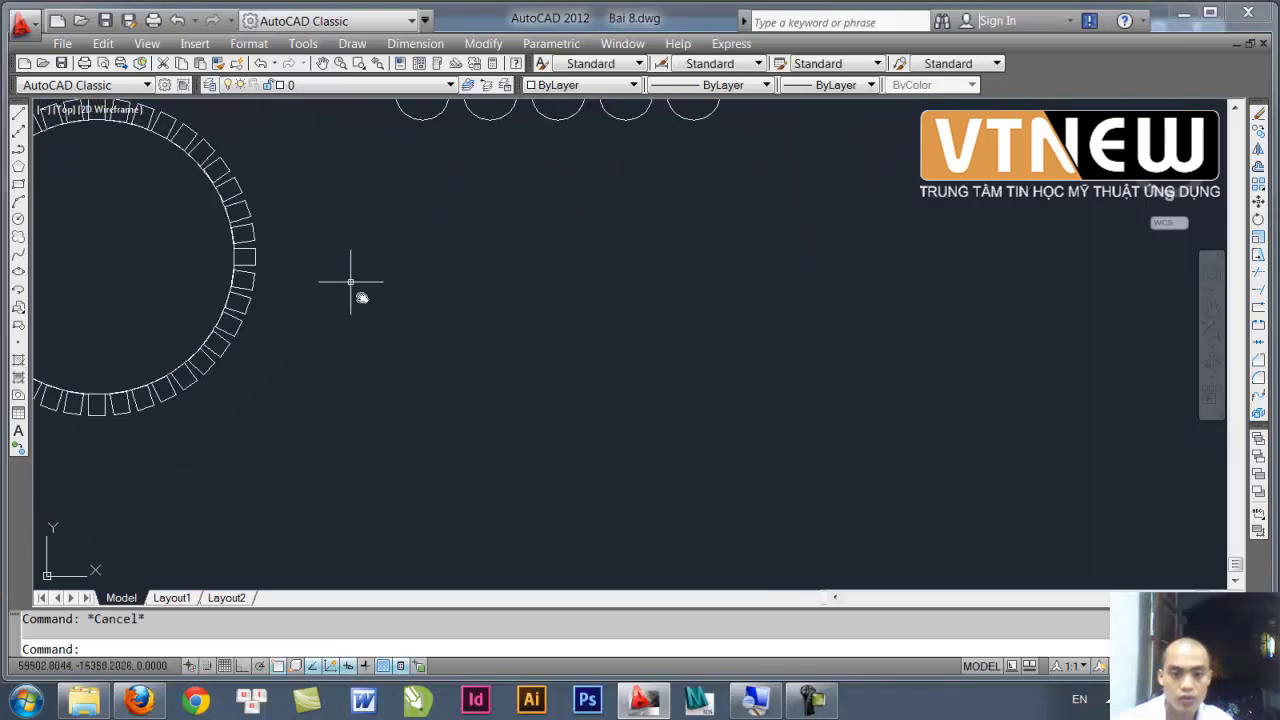
scroll(423, 296, up, 3)
scroll(452, 319, down, 1)
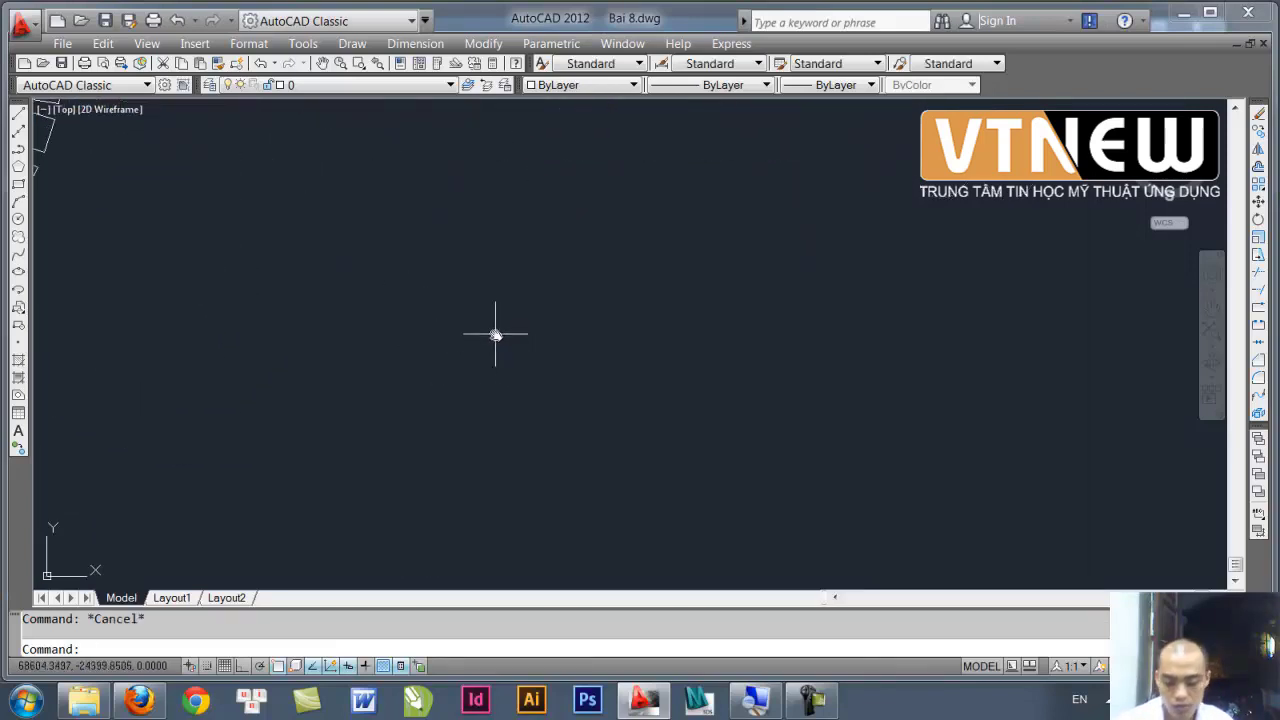
text(SPL)
key(Return)
click(400, 323)
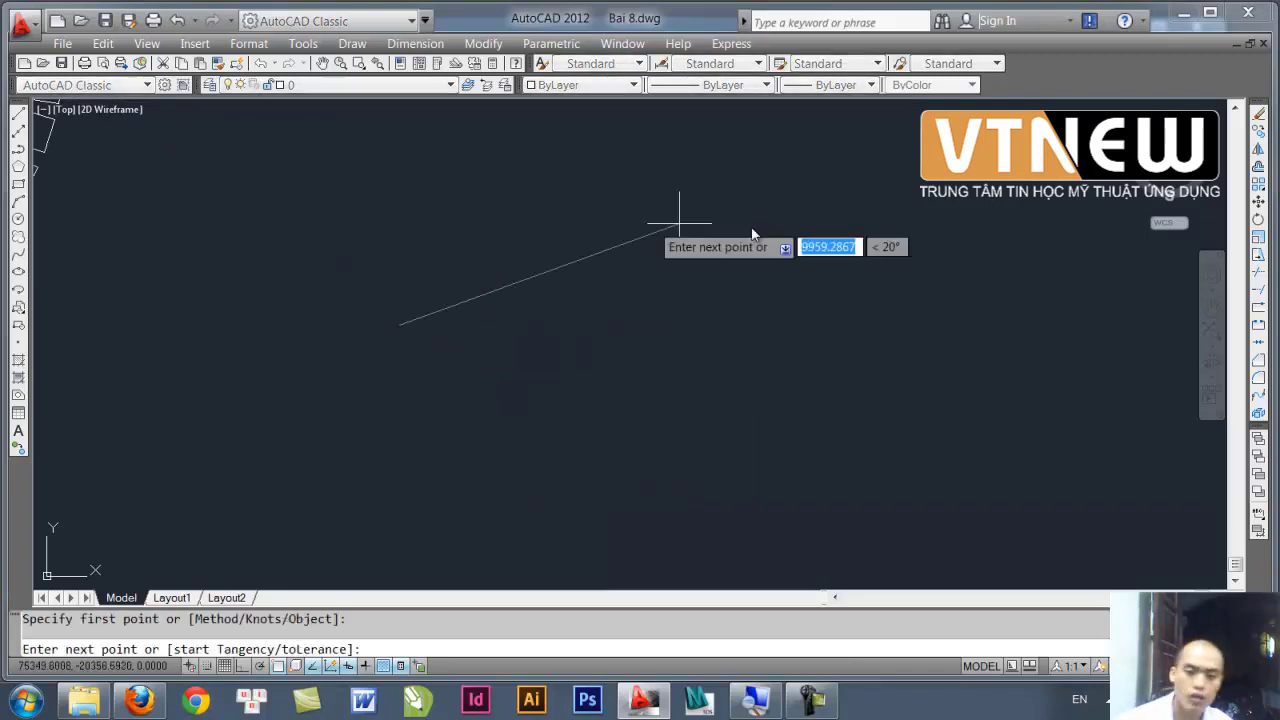
click(678, 233)
click(1023, 368)
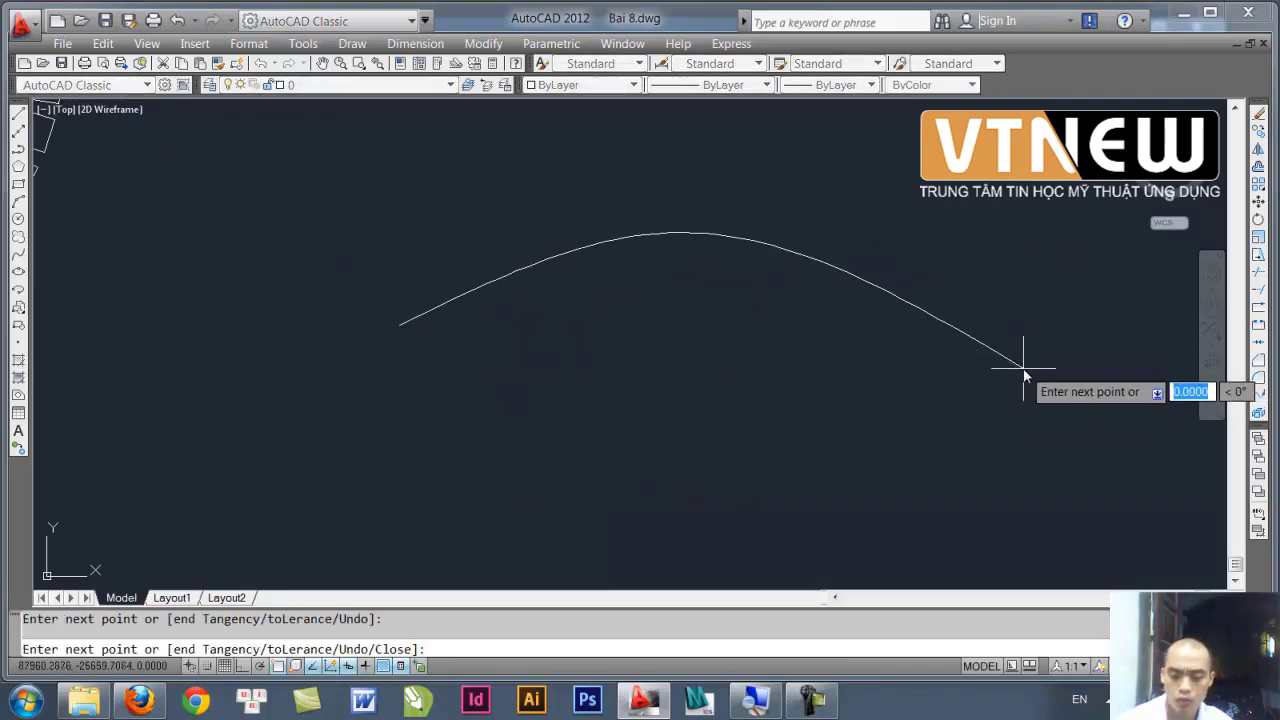
key(Return)
scroll(700, 449, up, 2)
mouse_move(700, 449)
middle_down()
mouse_move(749, 403)
mouse_move(675, 450)
middle_up()
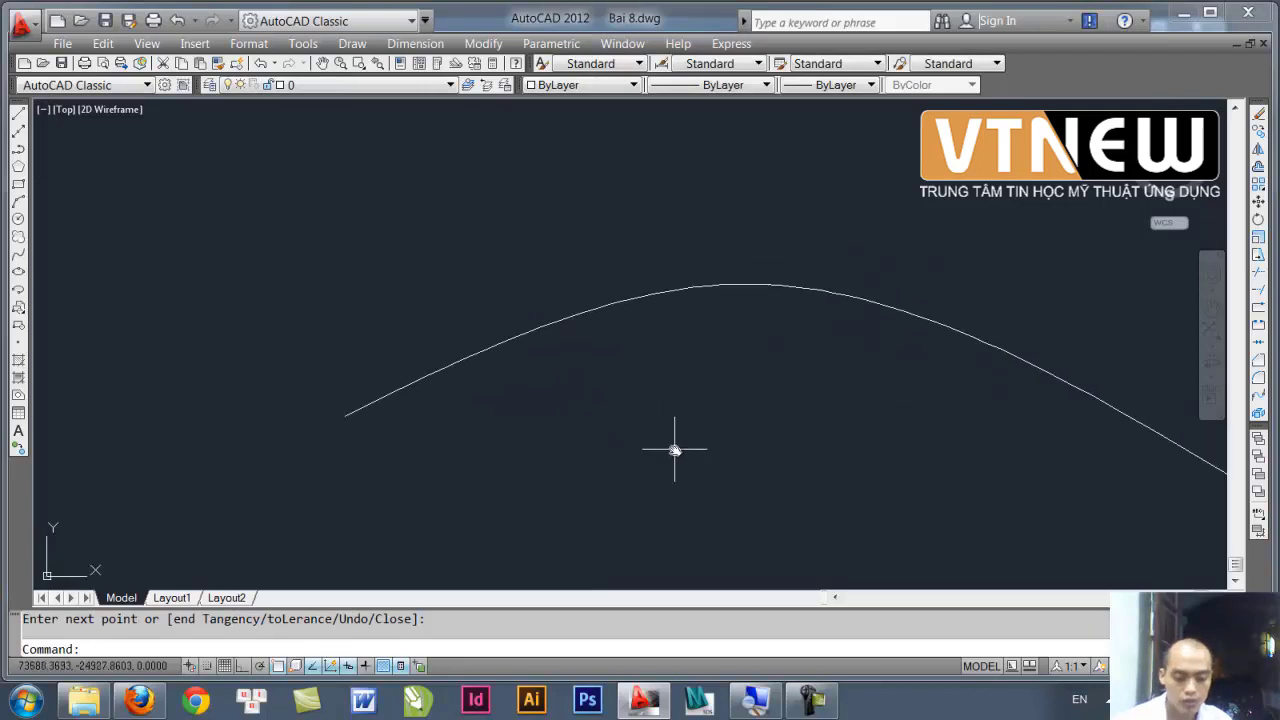
- Draw a small upright rectangle just left of the spline's starting end
text(C)
key(Escape)
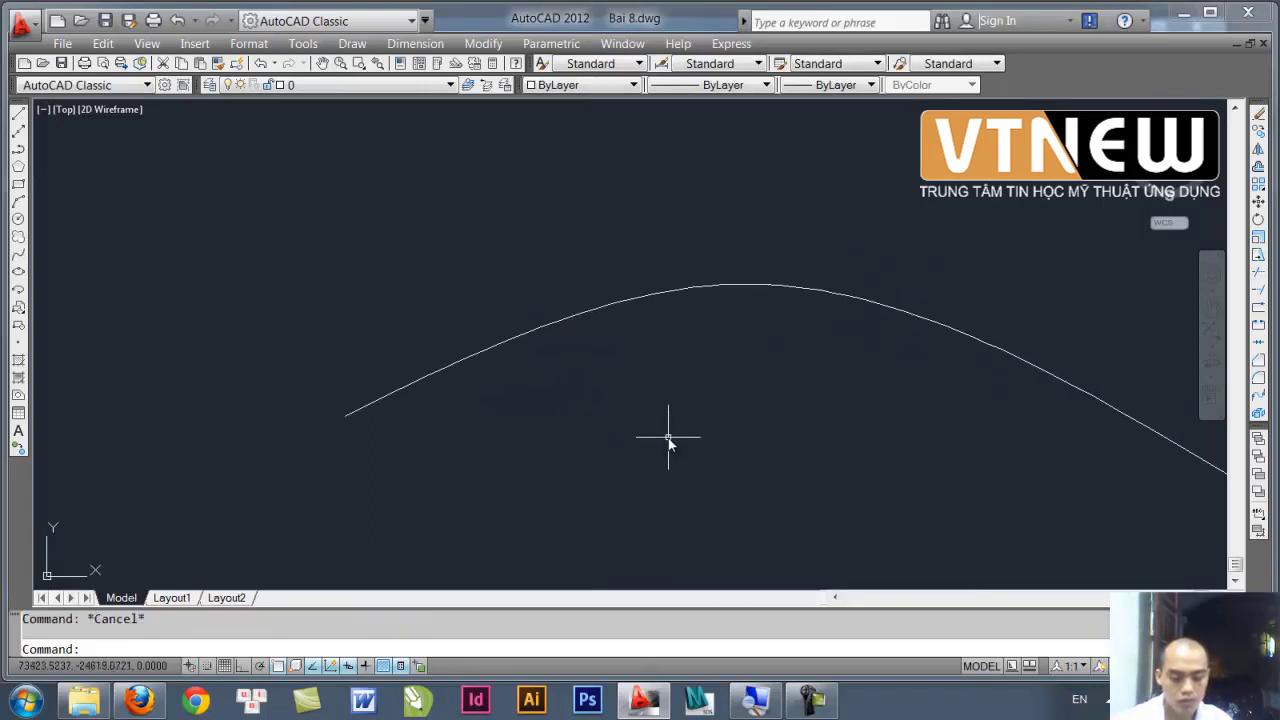
text(REC)
key(Return)
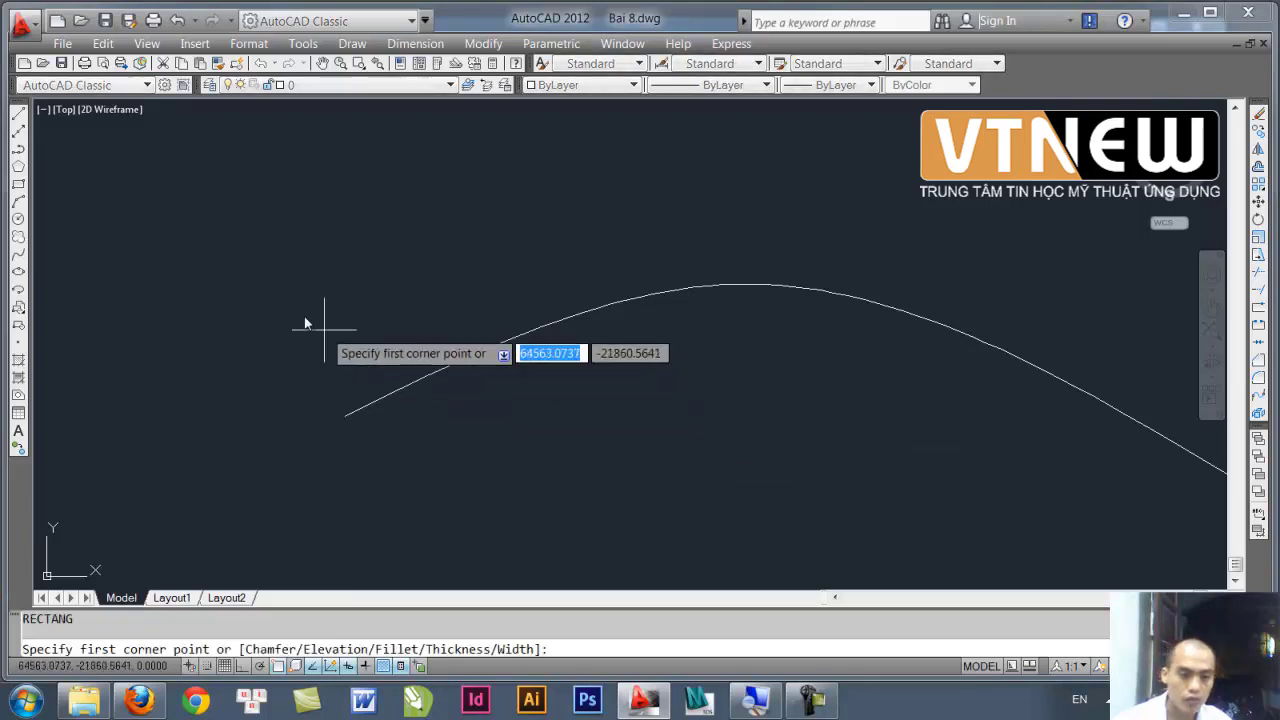
click(301, 312)
click(347, 392)
middle_drag(380, 398, 346, 340)
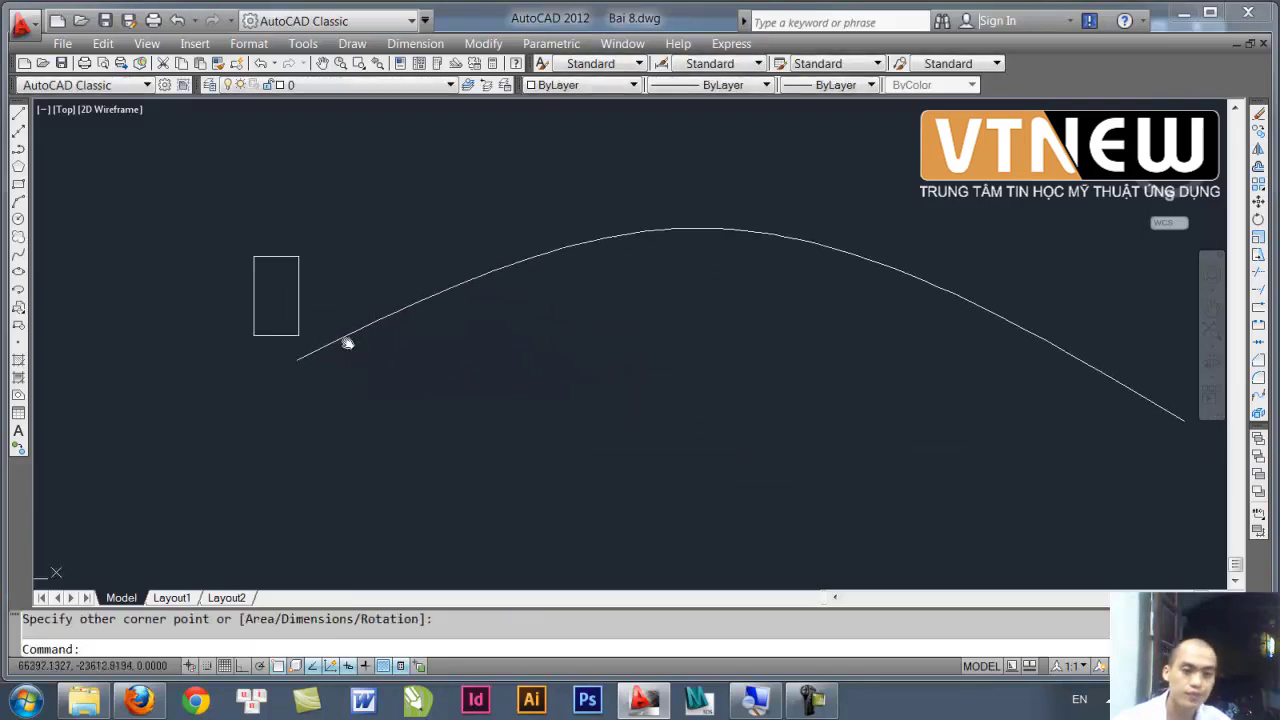
scroll(400, 368, down, 2)
- Path-array the rectangle along the spline as 15 aligned items spaced 1759.8417 apart
text(AR)
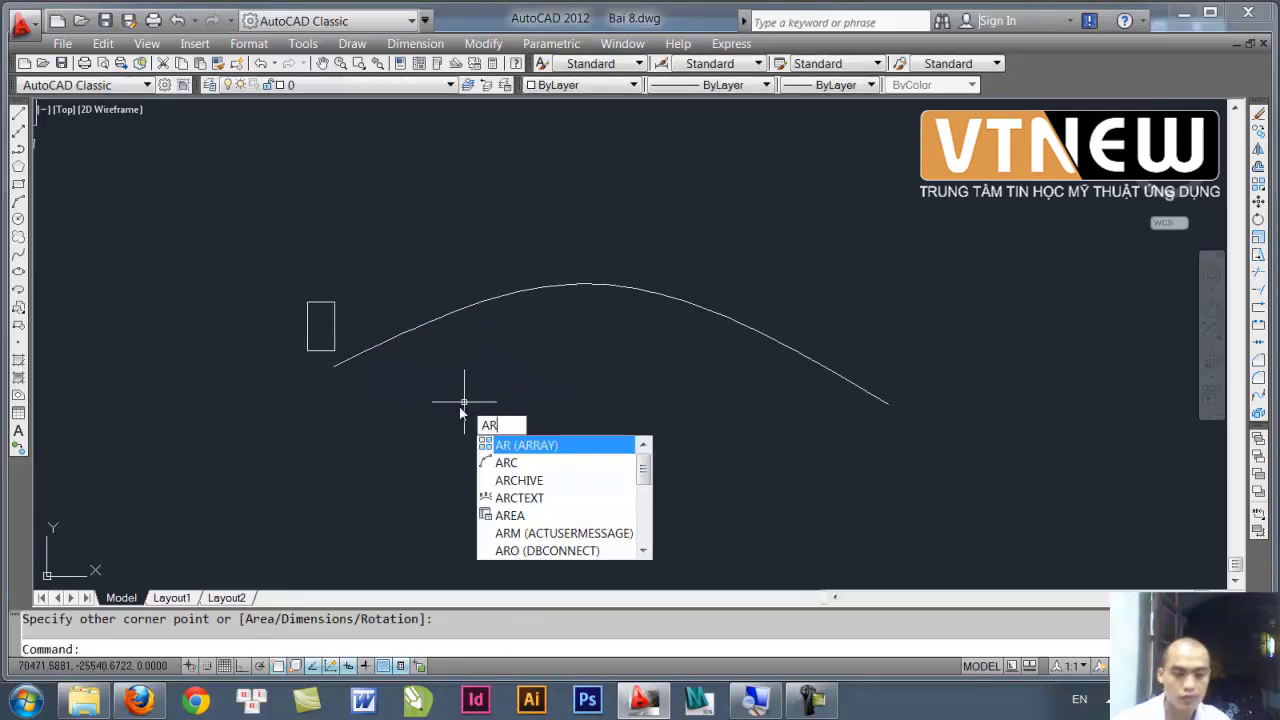
key(Return)
click(352, 348)
click(334, 332)
key(Return)
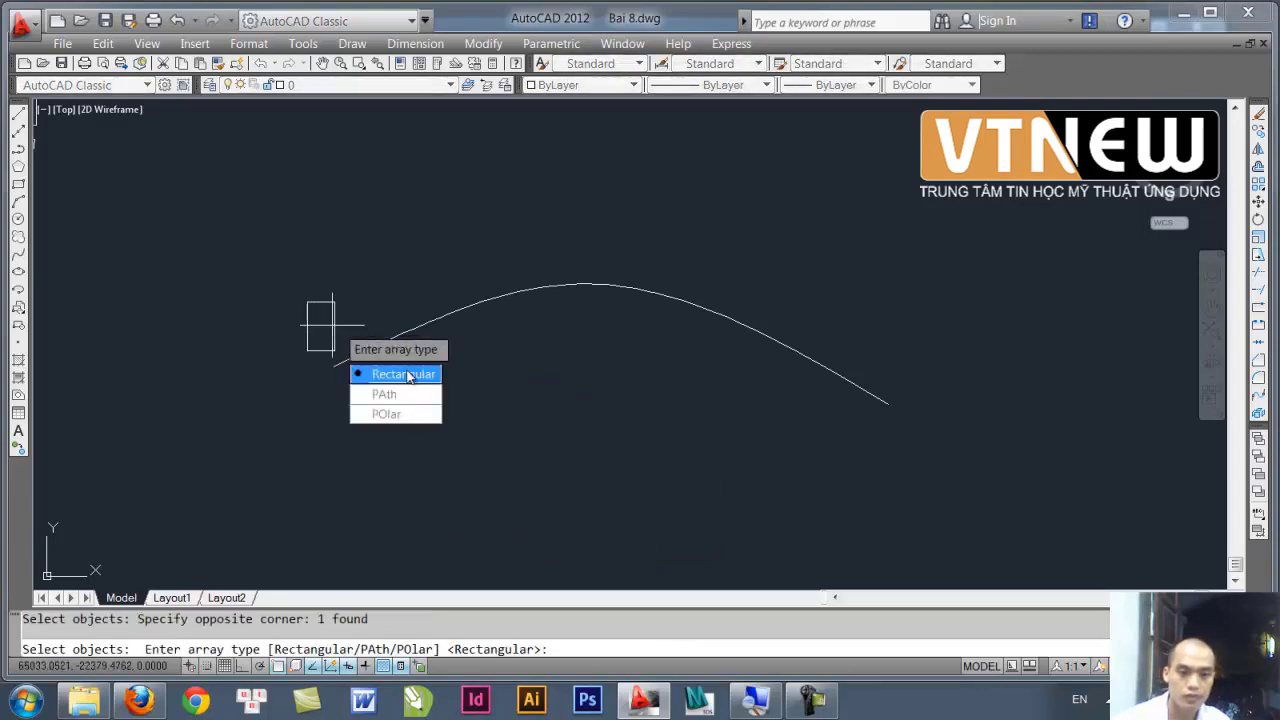
click(398, 392)
click(424, 330)
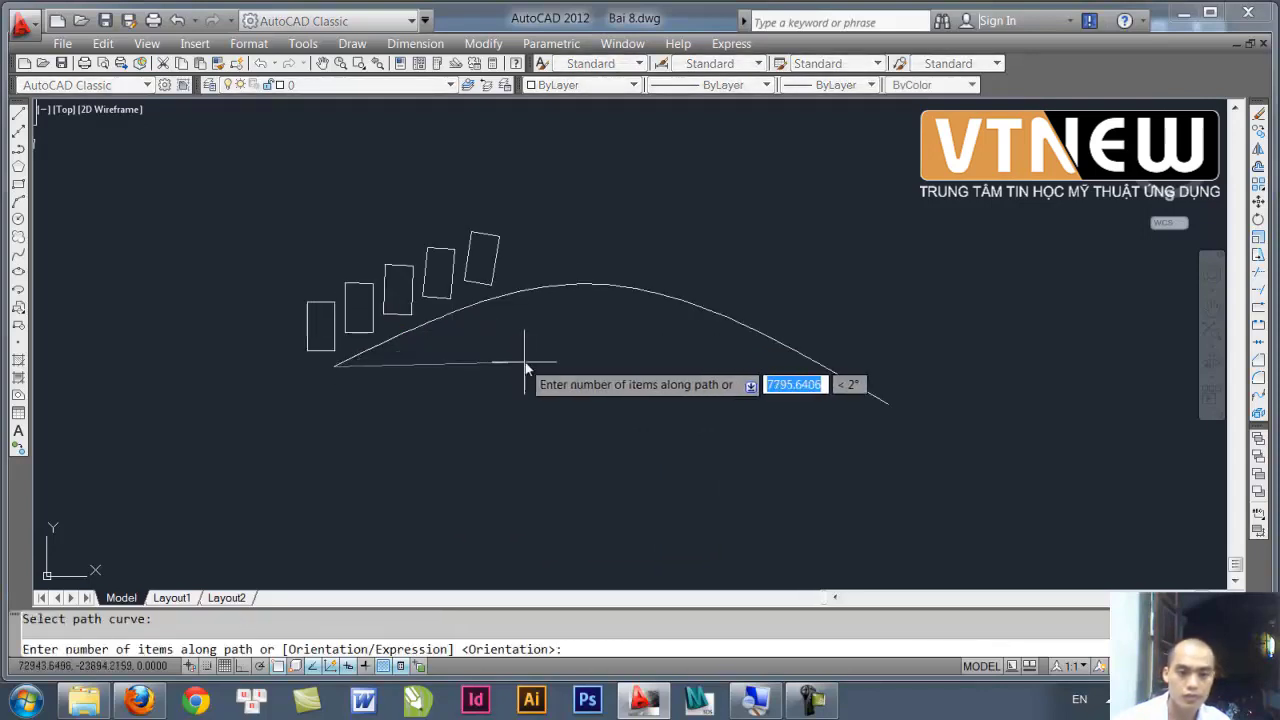
click(885, 410)
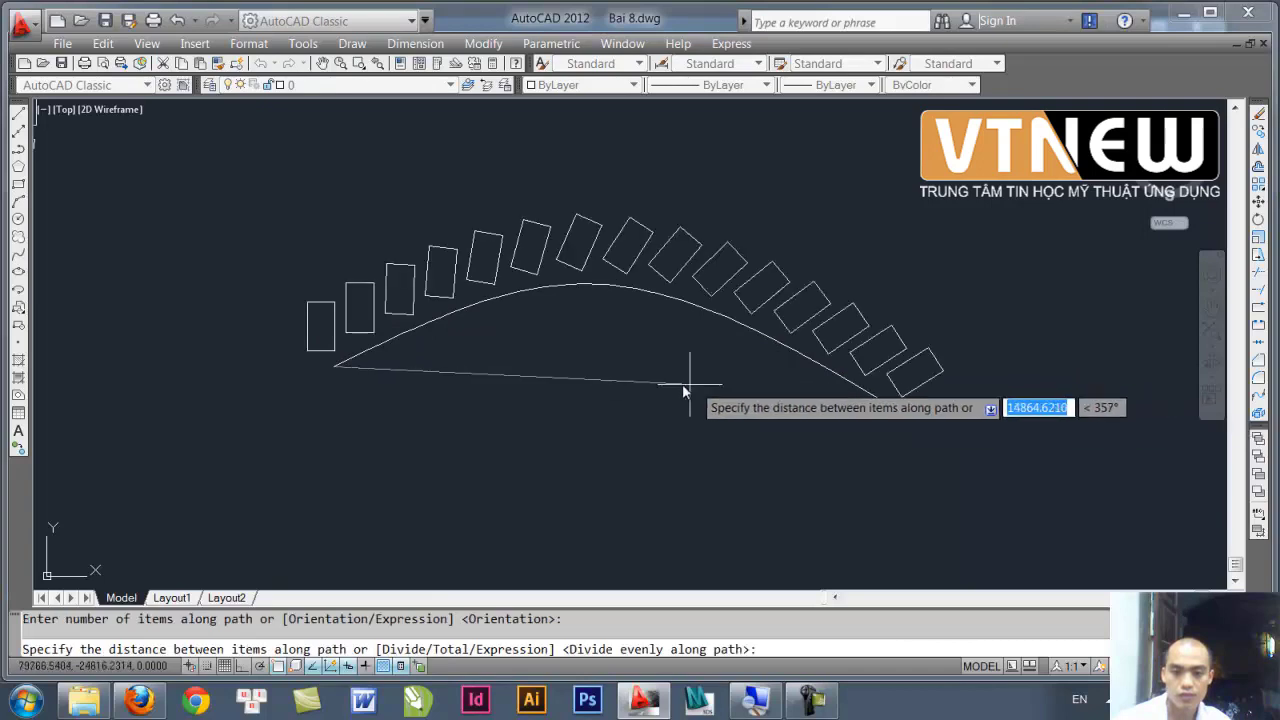
key(Return)
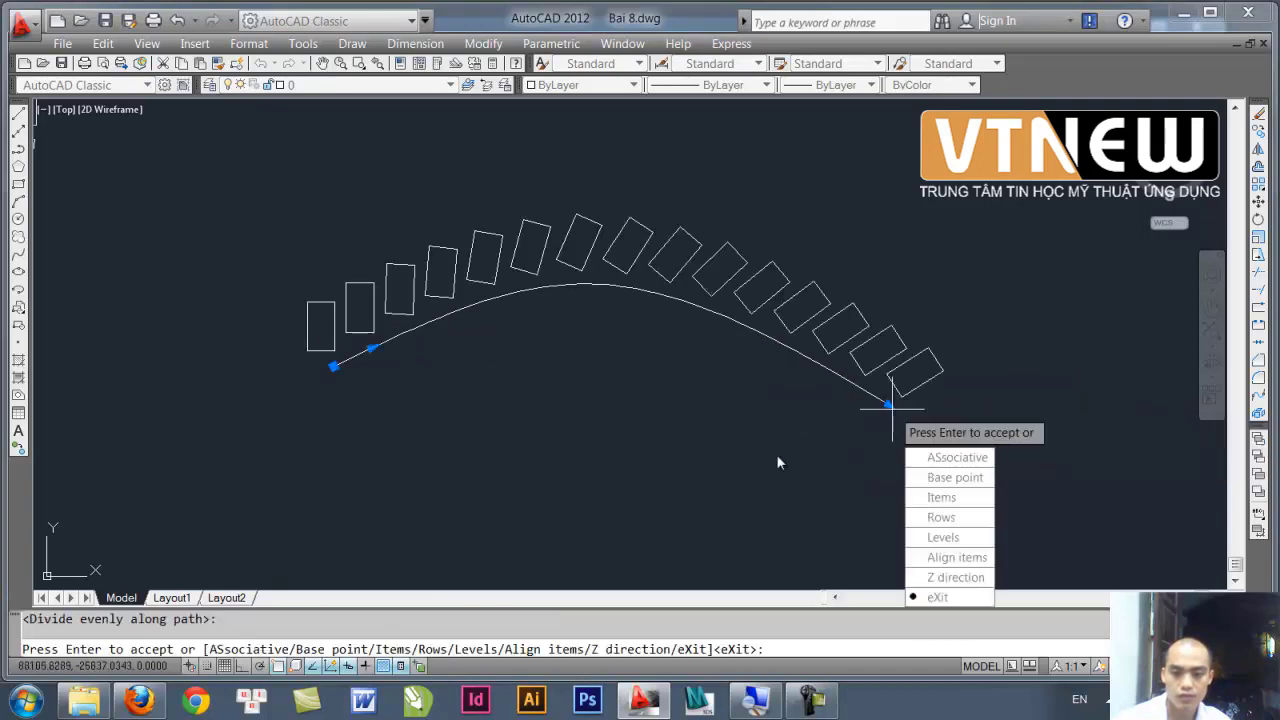
key(Down)
key(Return)
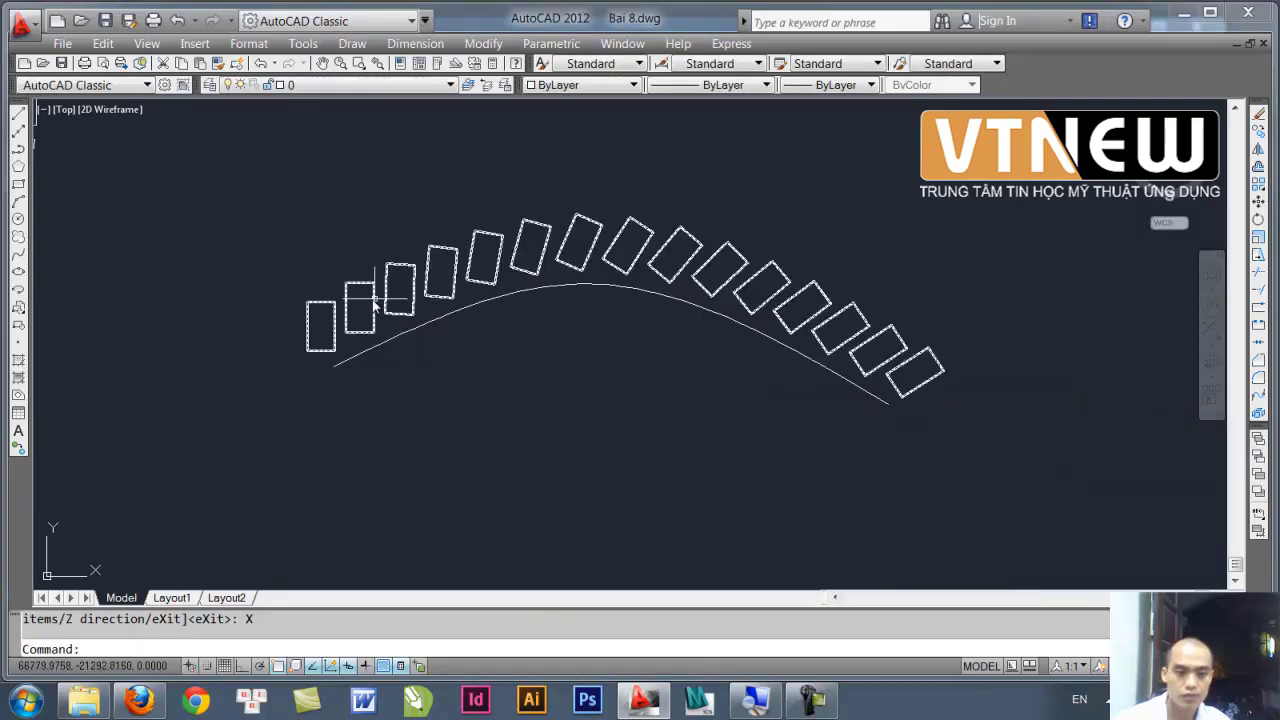
click(398, 330)
- Select the 15-rectangle path array and list its Method choices, Divide or Measure, in Quick Properties
click(360, 285)
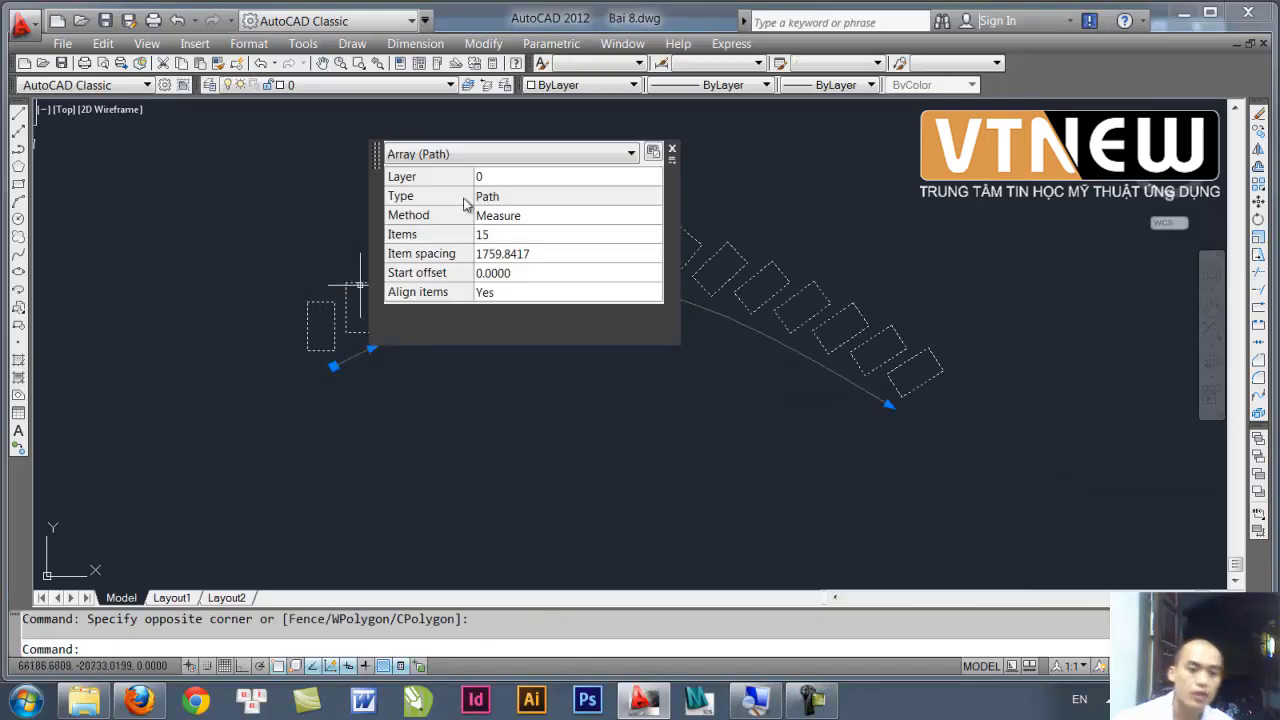
drag(433, 338, 456, 366)
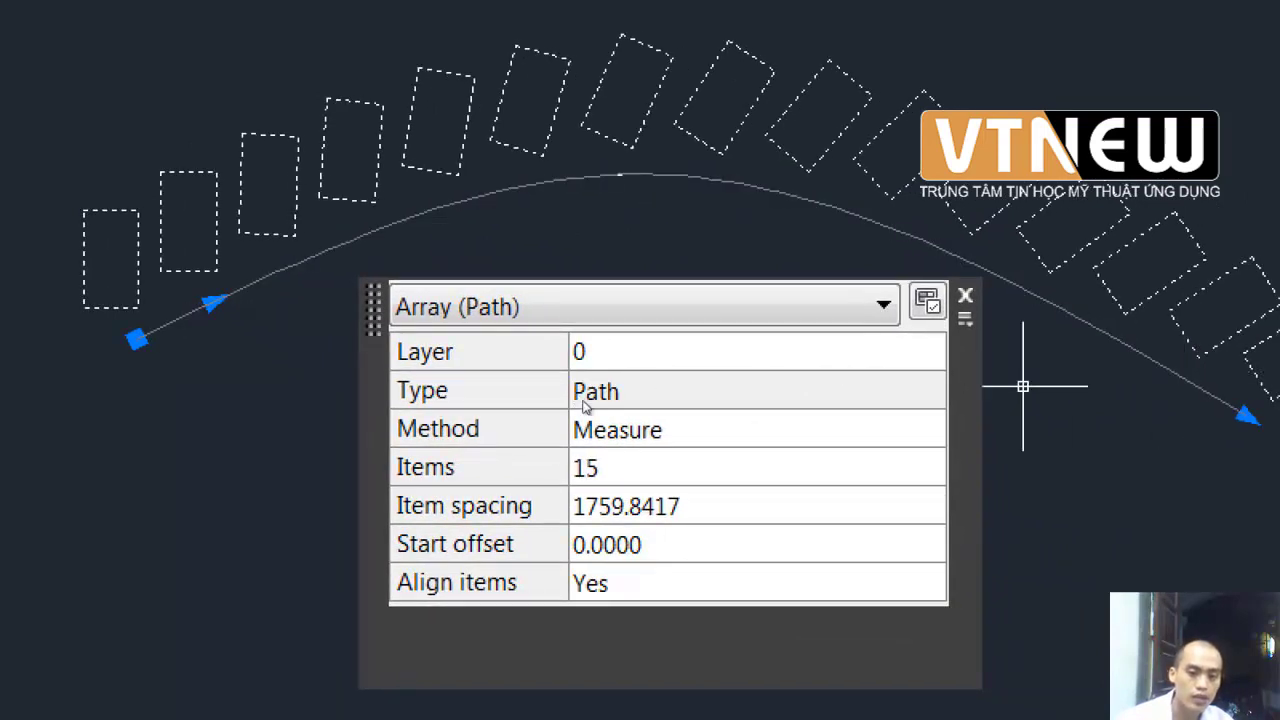
click(598, 426)
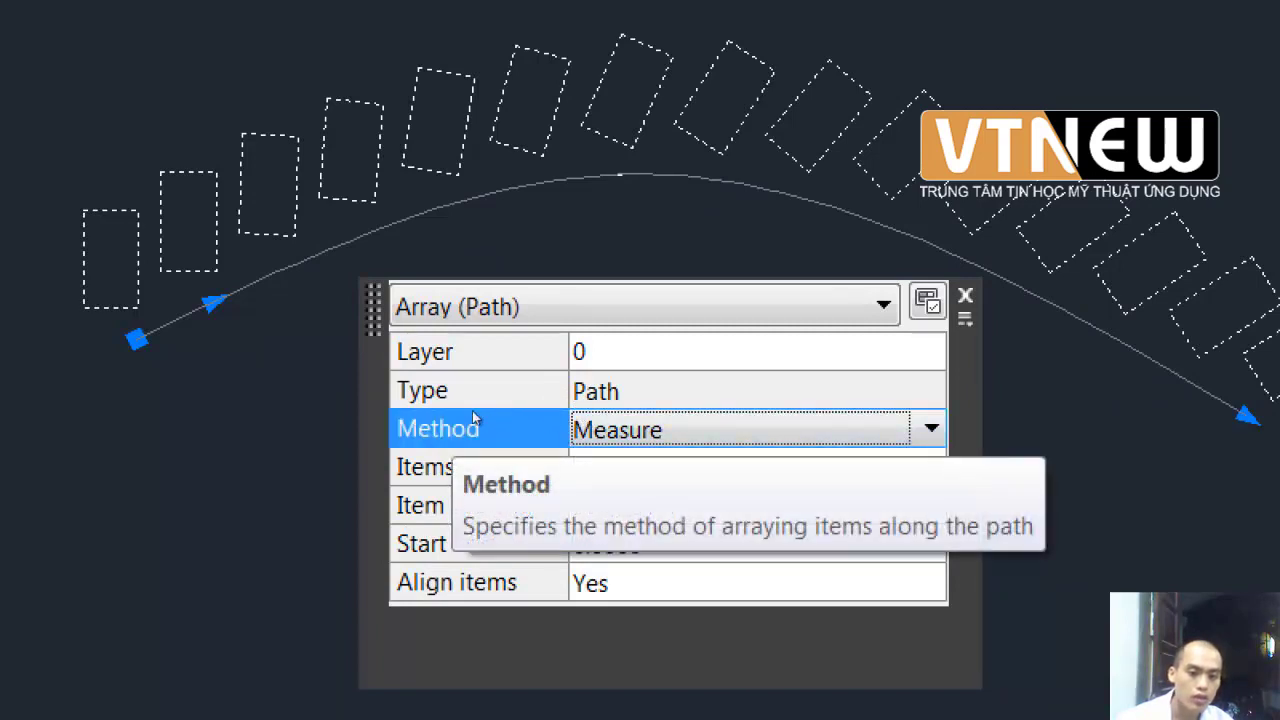
click(579, 425)
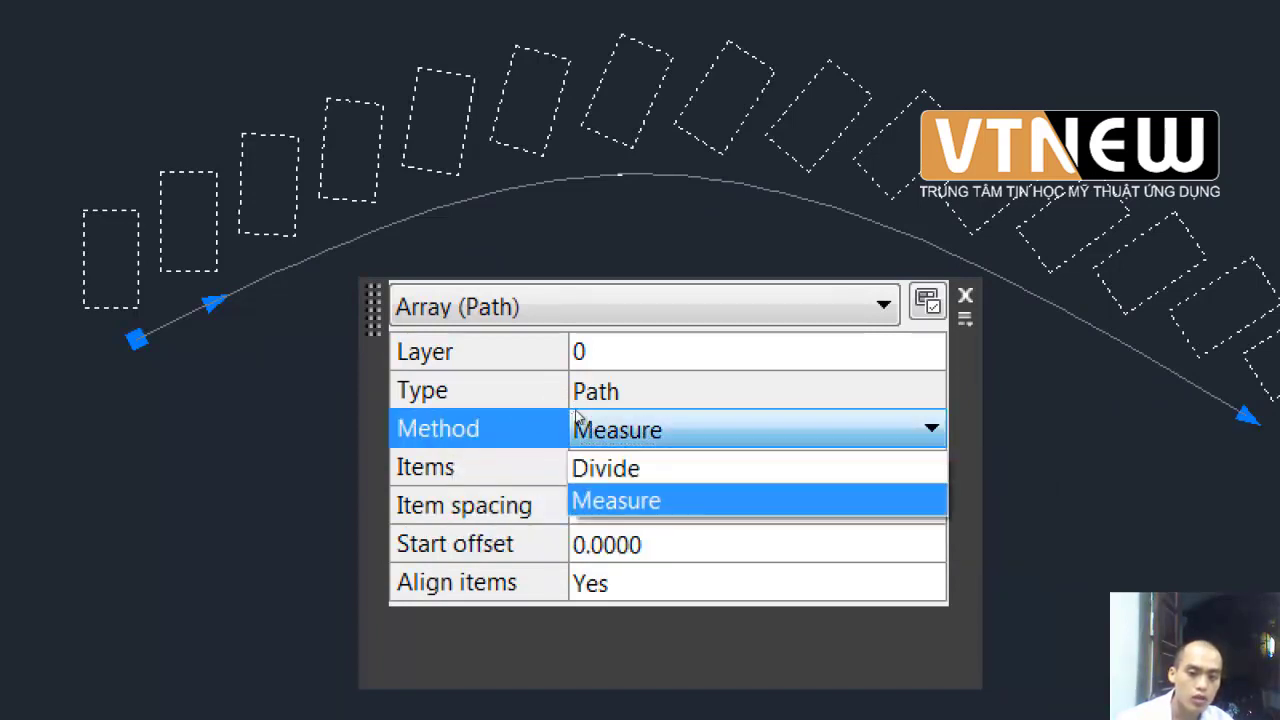
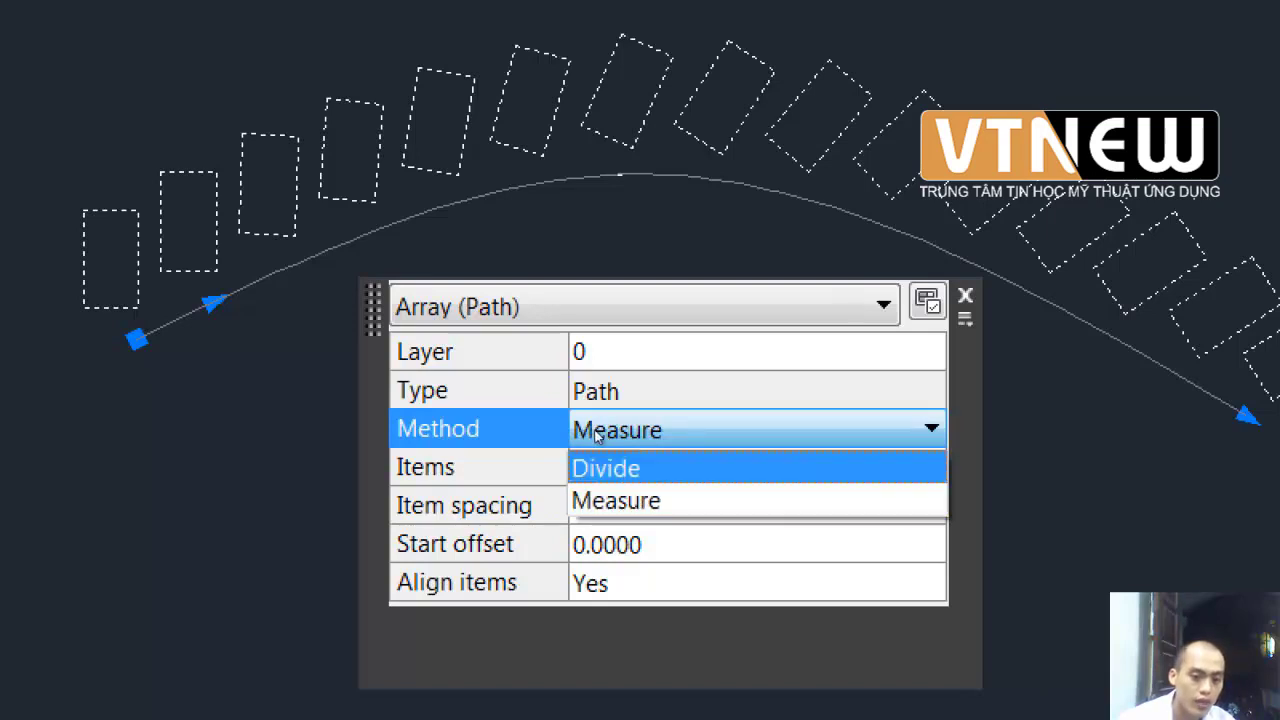
- Set the path array Method to Divide, spreading 15 rectangles at 1759.8417 spacing along the arc
click(630, 466)
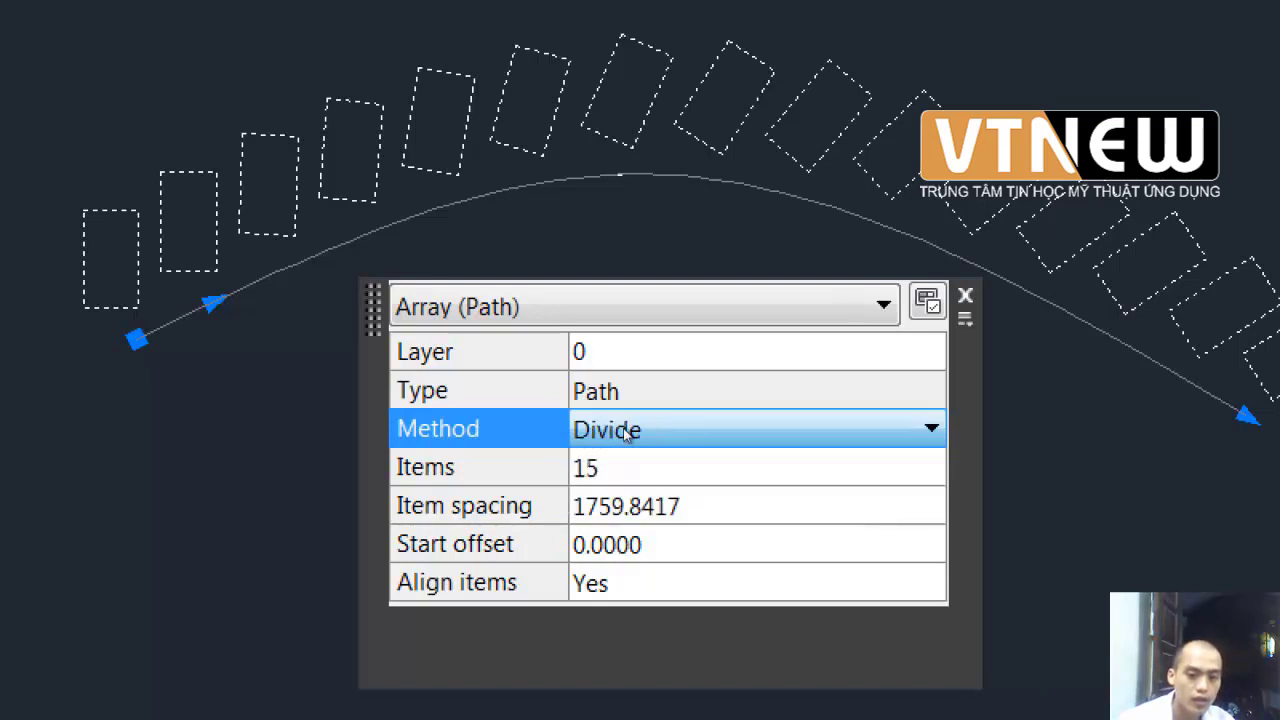
key(Tab)
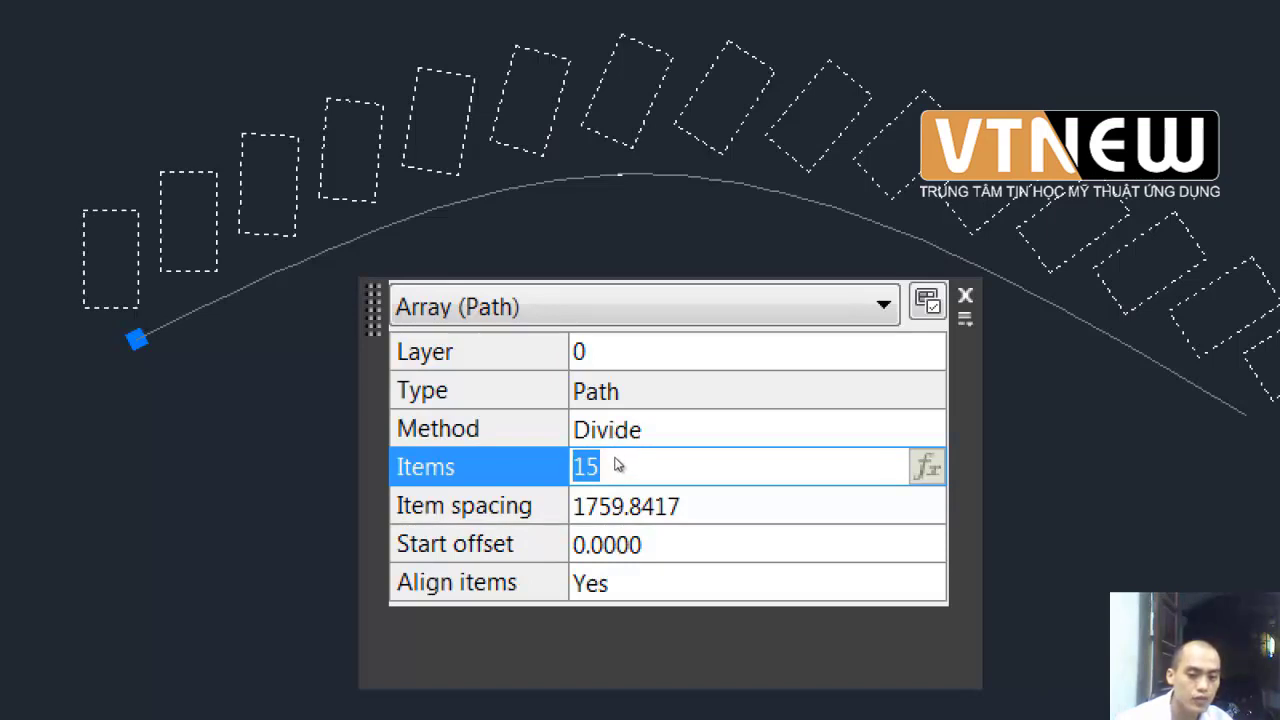
key(Tab)
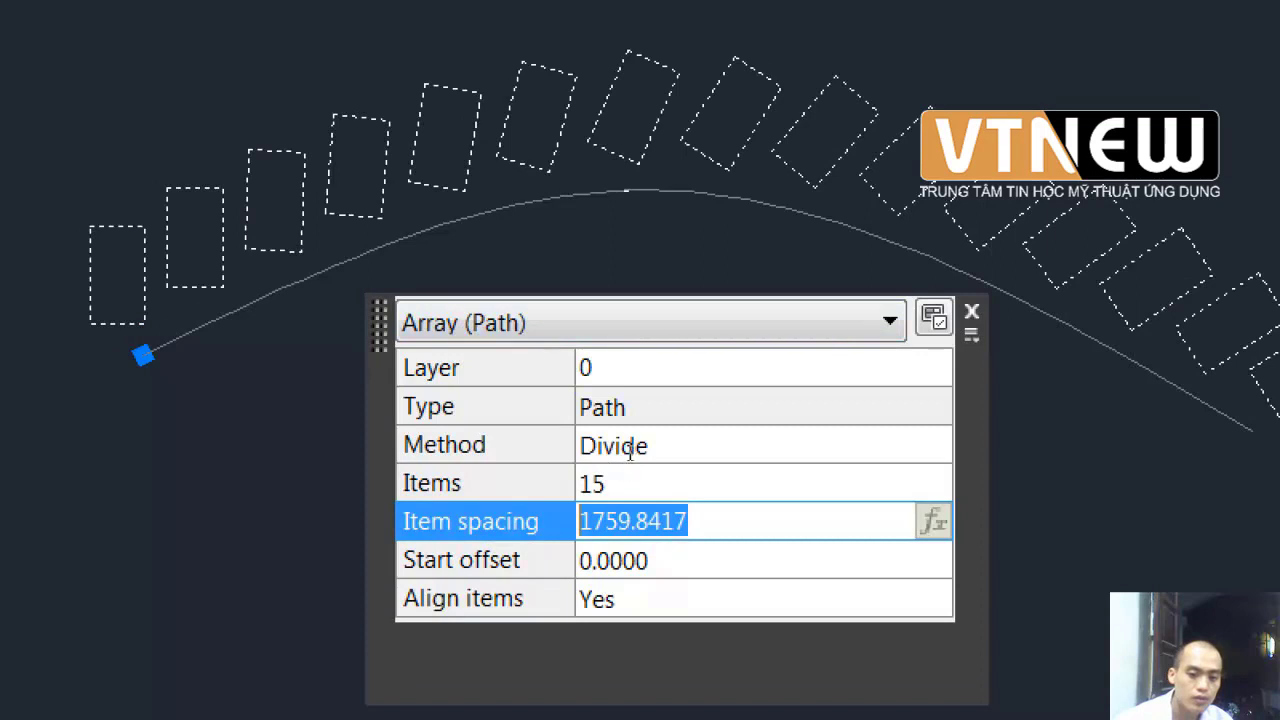
key(End)
key(ctrl+a)
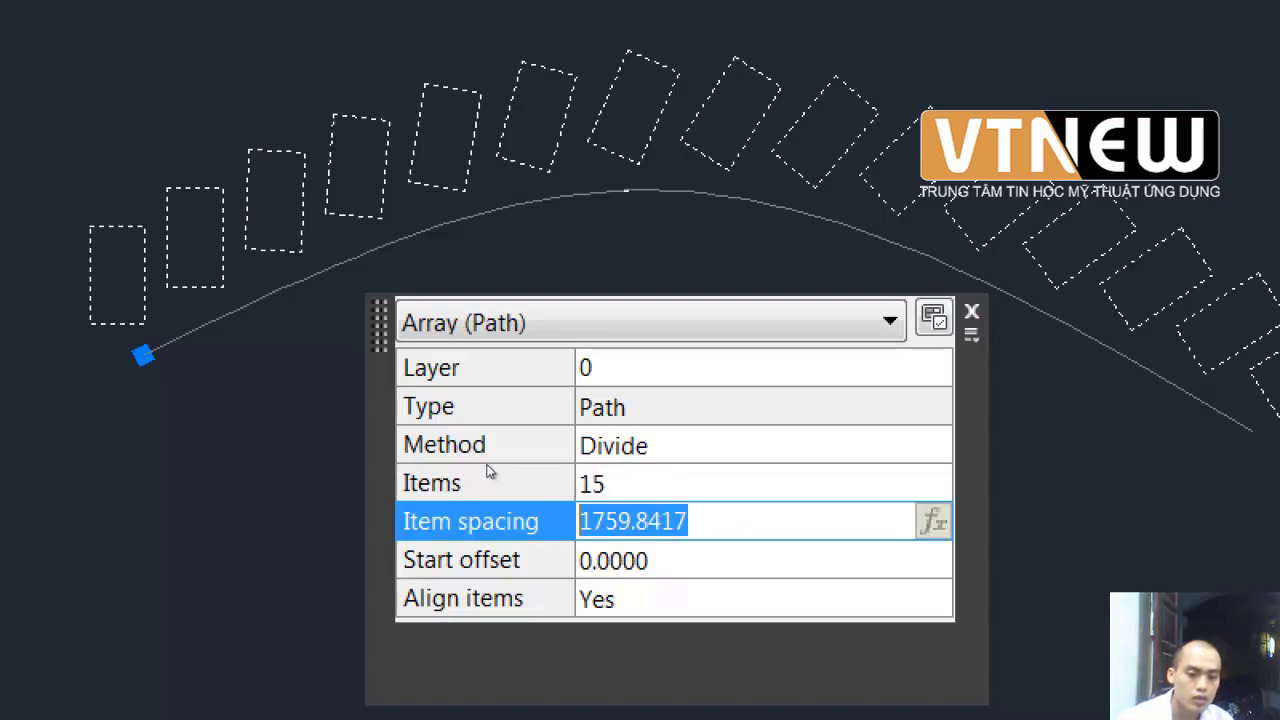
key(Tab)
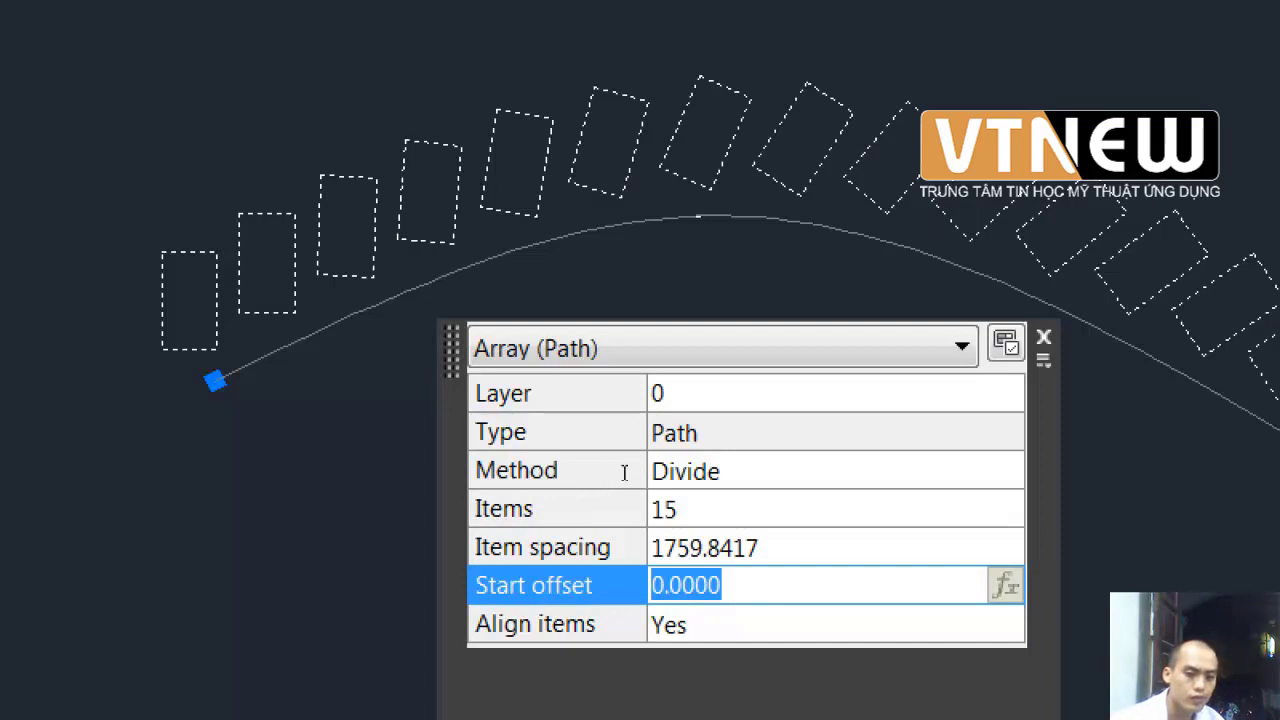
key(End)
key(ctrl+a)
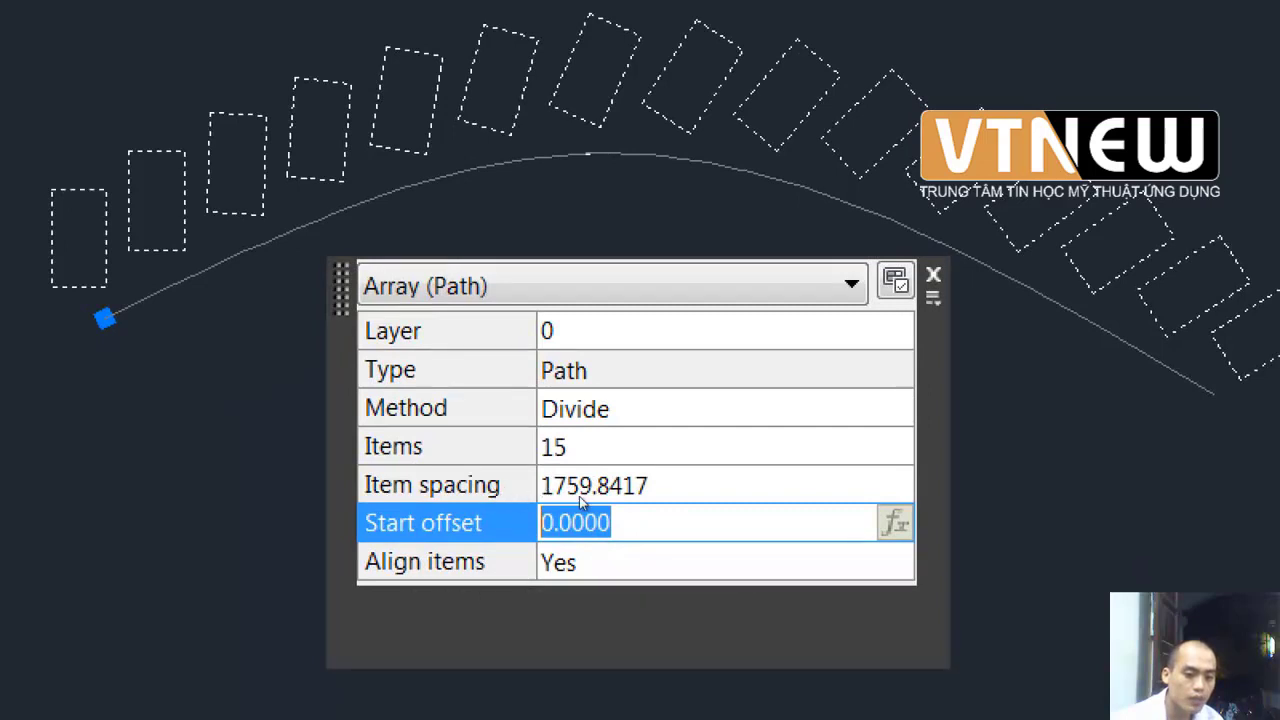
key(Down)
key(alt+Down)
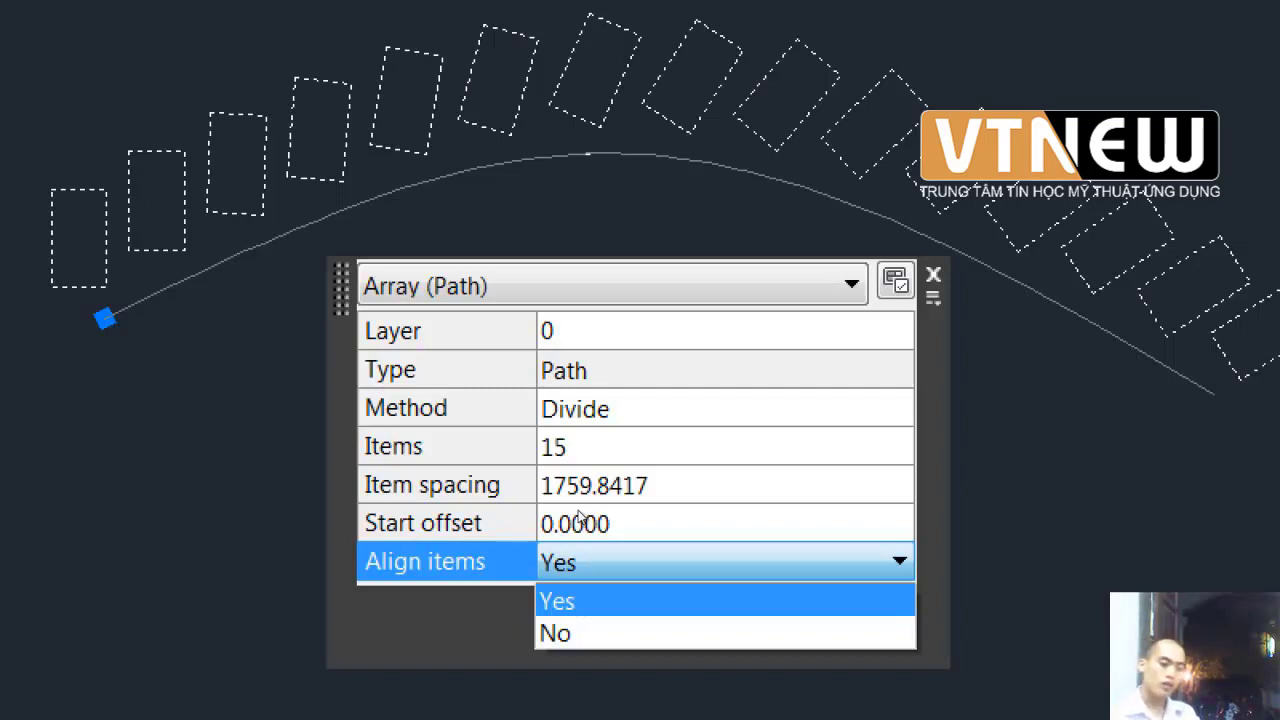
- Compare Align items Yes and No, leave it at No, and close the panel
key(Down)
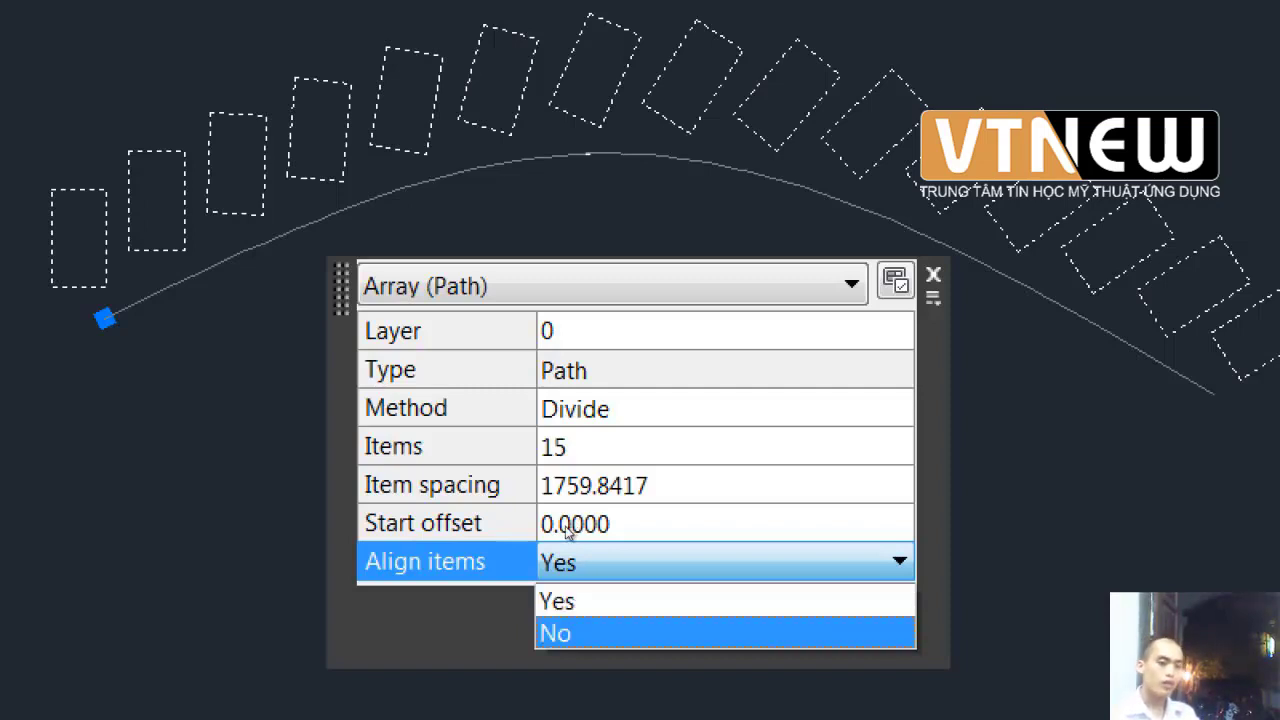
key(Return)
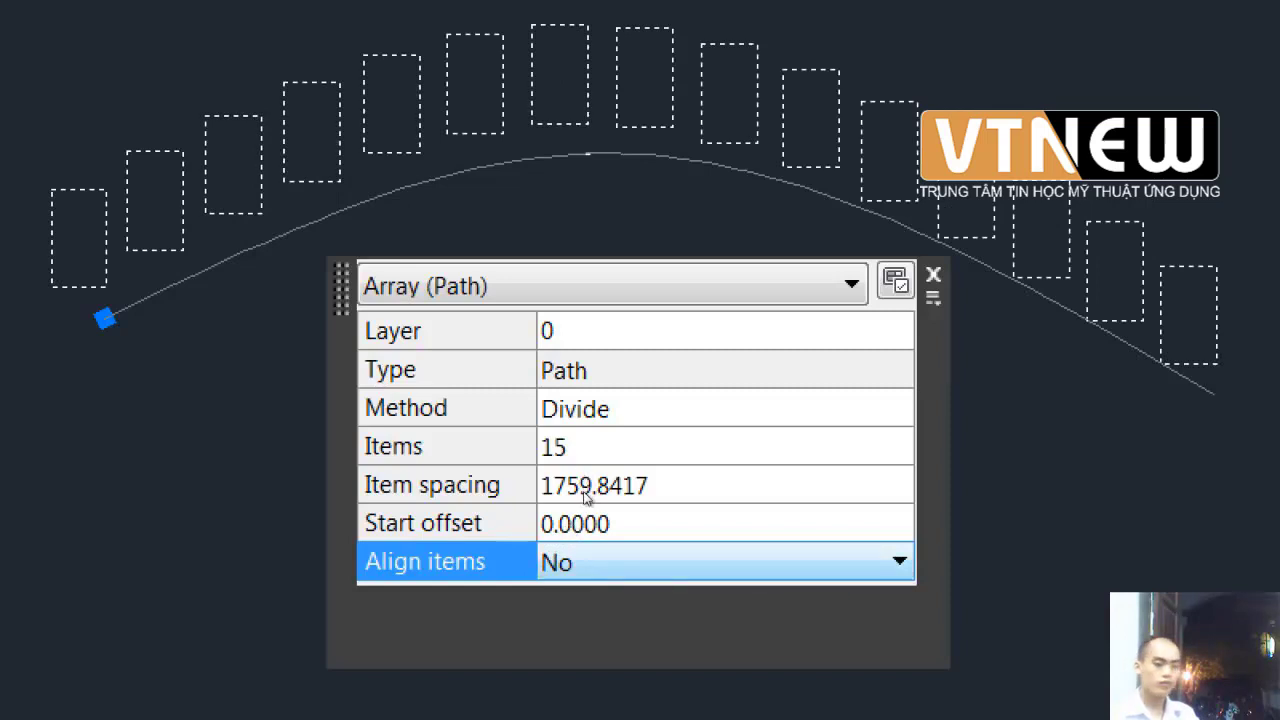
key(alt+Down)
key(Up)
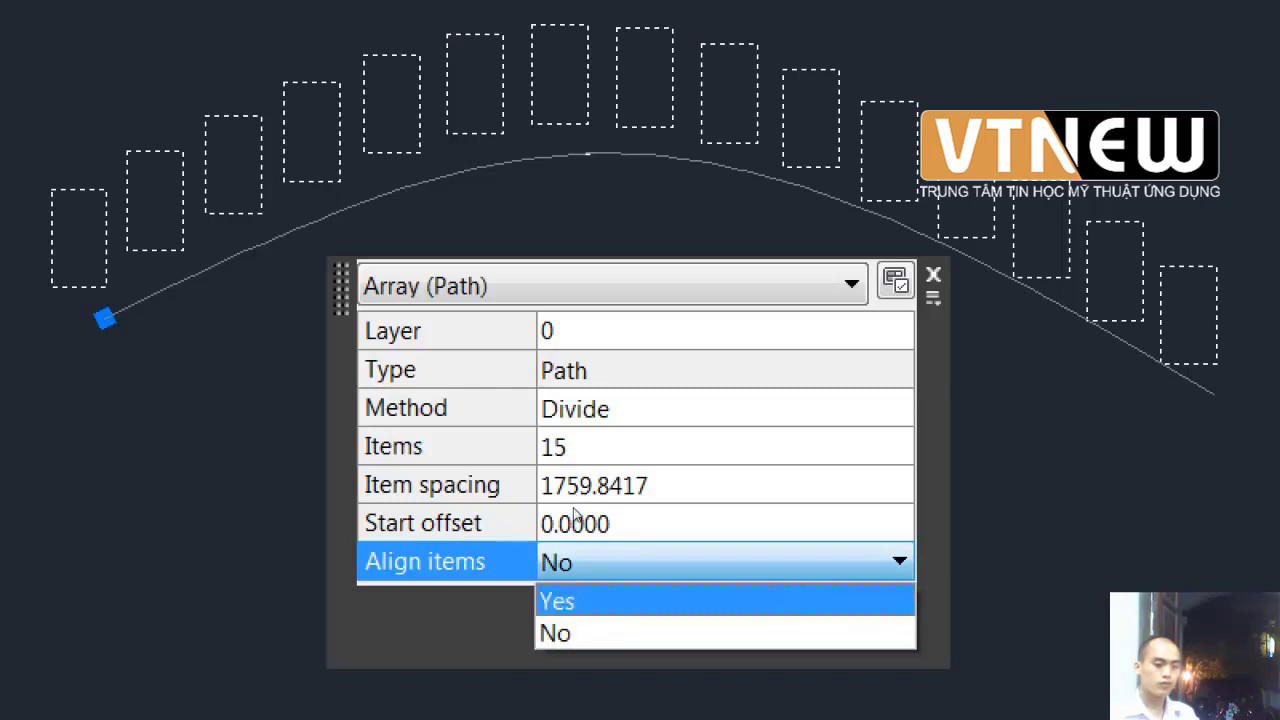
key(Return)
key(alt+Down)
key(Down)
key(Return)
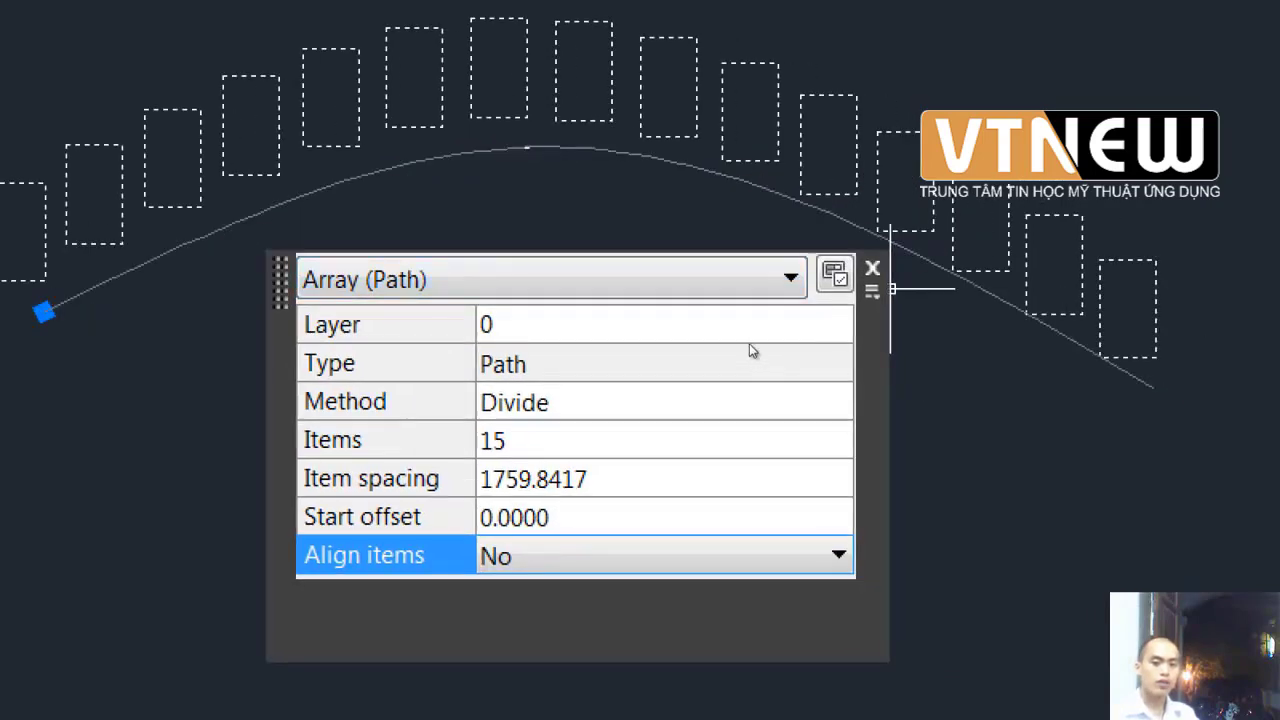
click(872, 268)
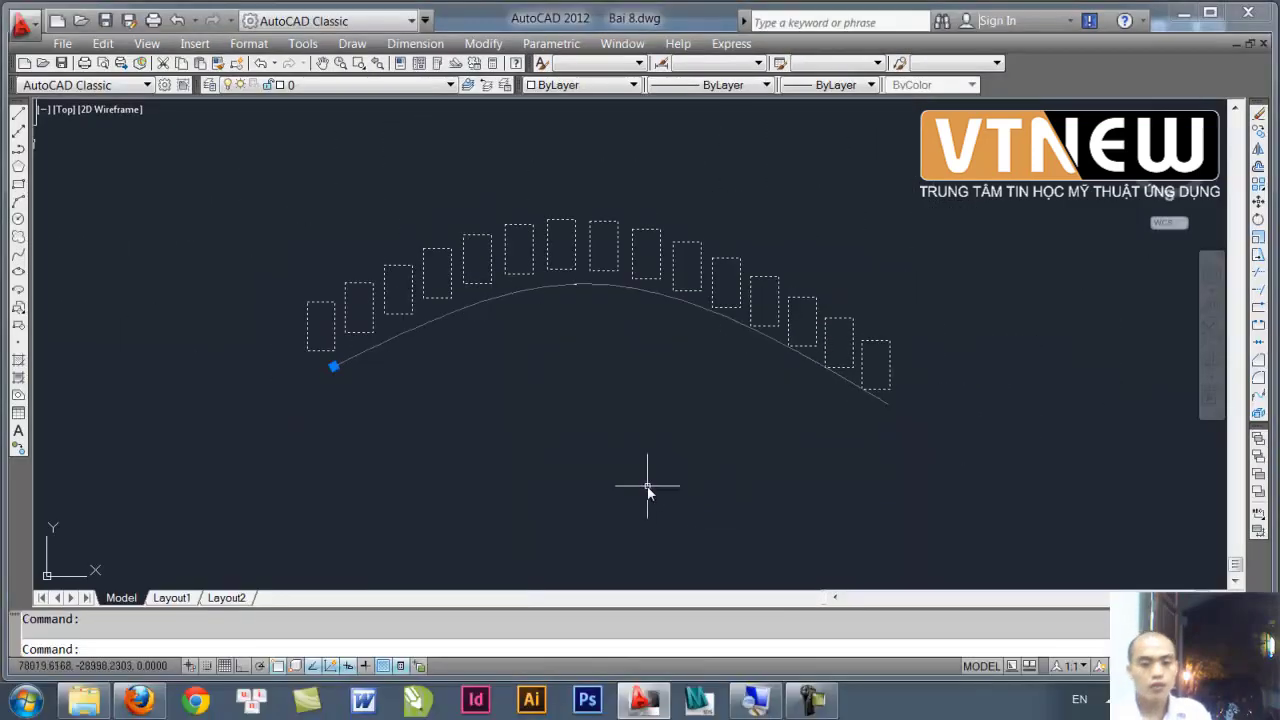
- Crossing-select both arrays and filter Quick Properties to Array (Polar) (1), showing 40 items and 360 fill angle
mouse_move(466, 463)
middle_down()
mouse_move(540, 433)
mouse_move(849, 517)
middle_up()
click(514, 423)
click(400, 349)
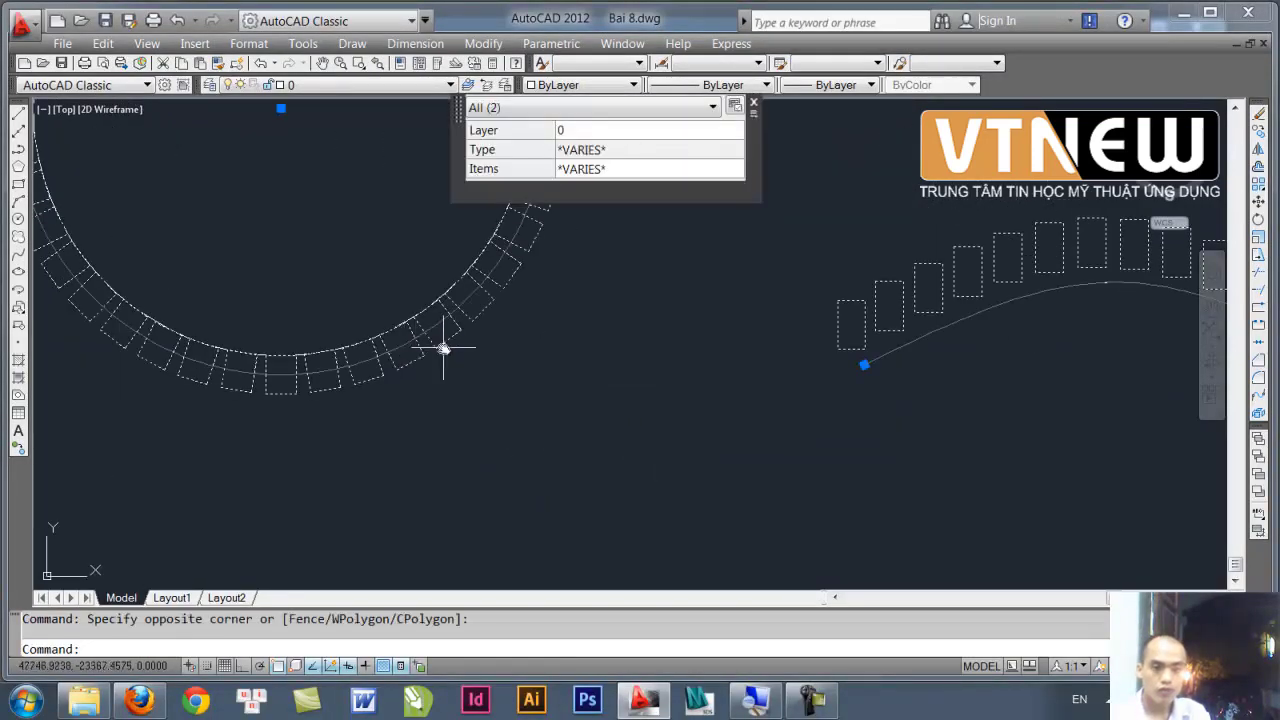
middle_drag(503, 307, 504, 391)
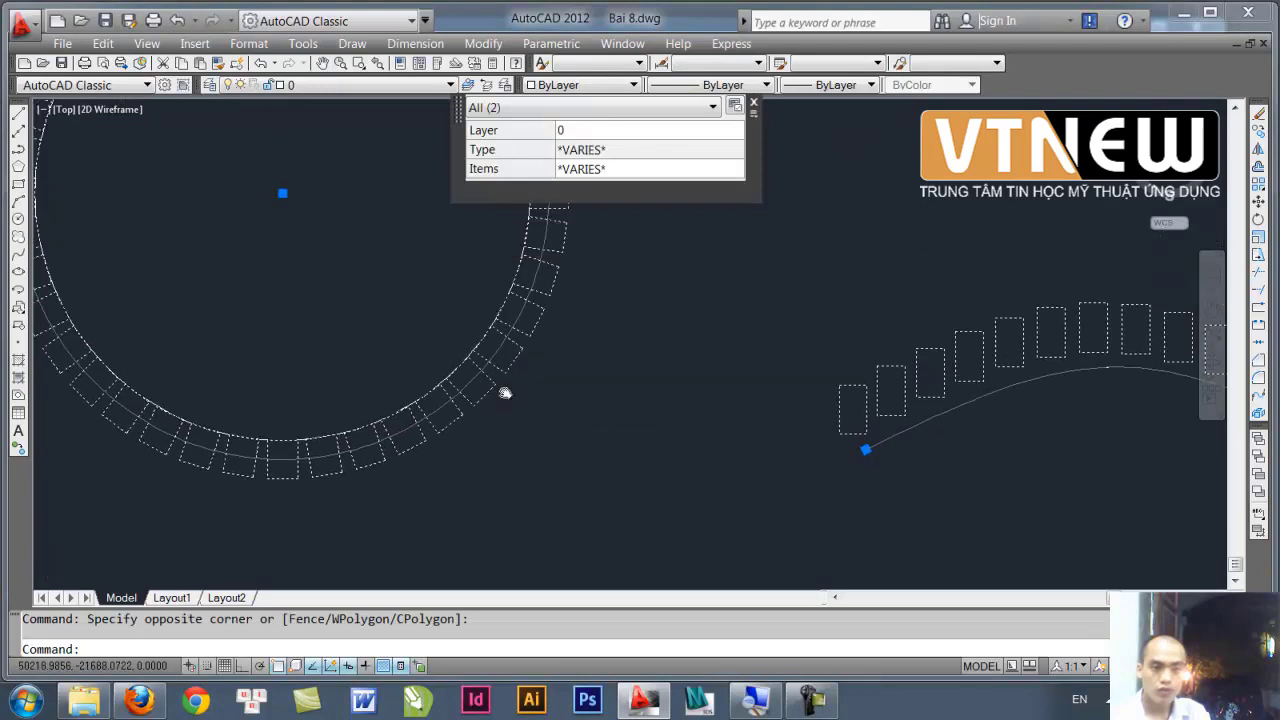
click(533, 107)
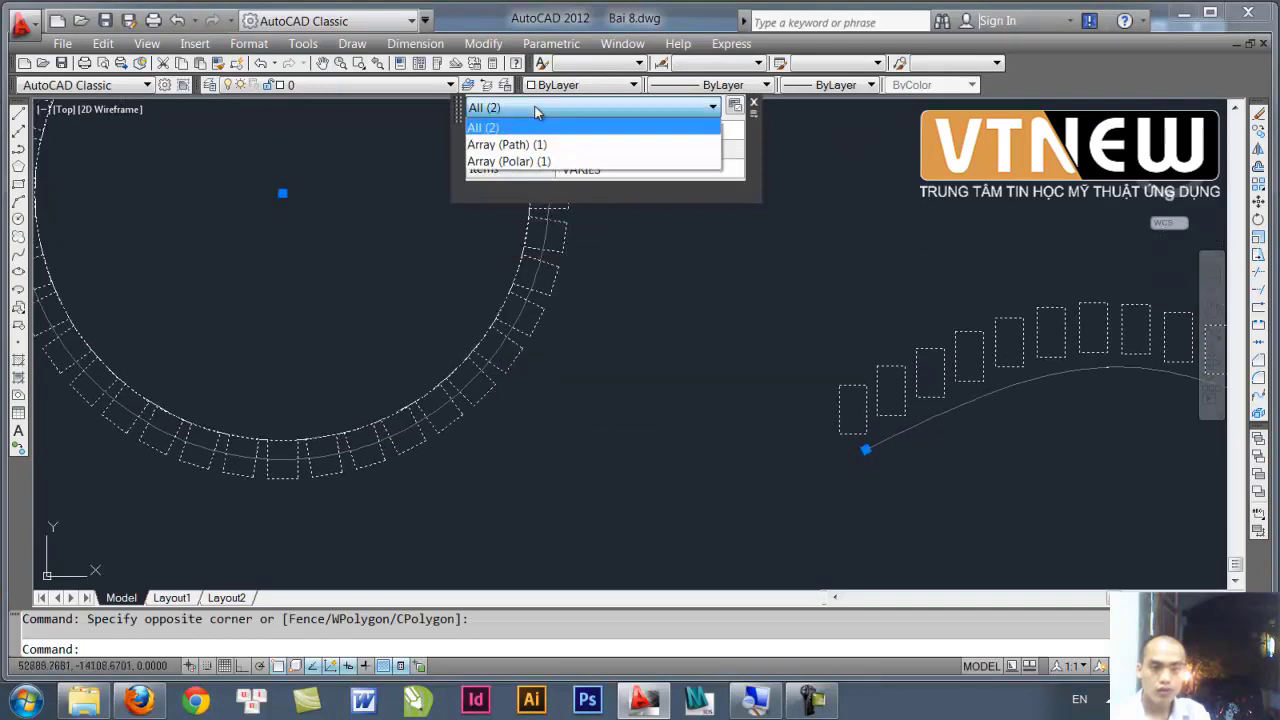
click(530, 161)
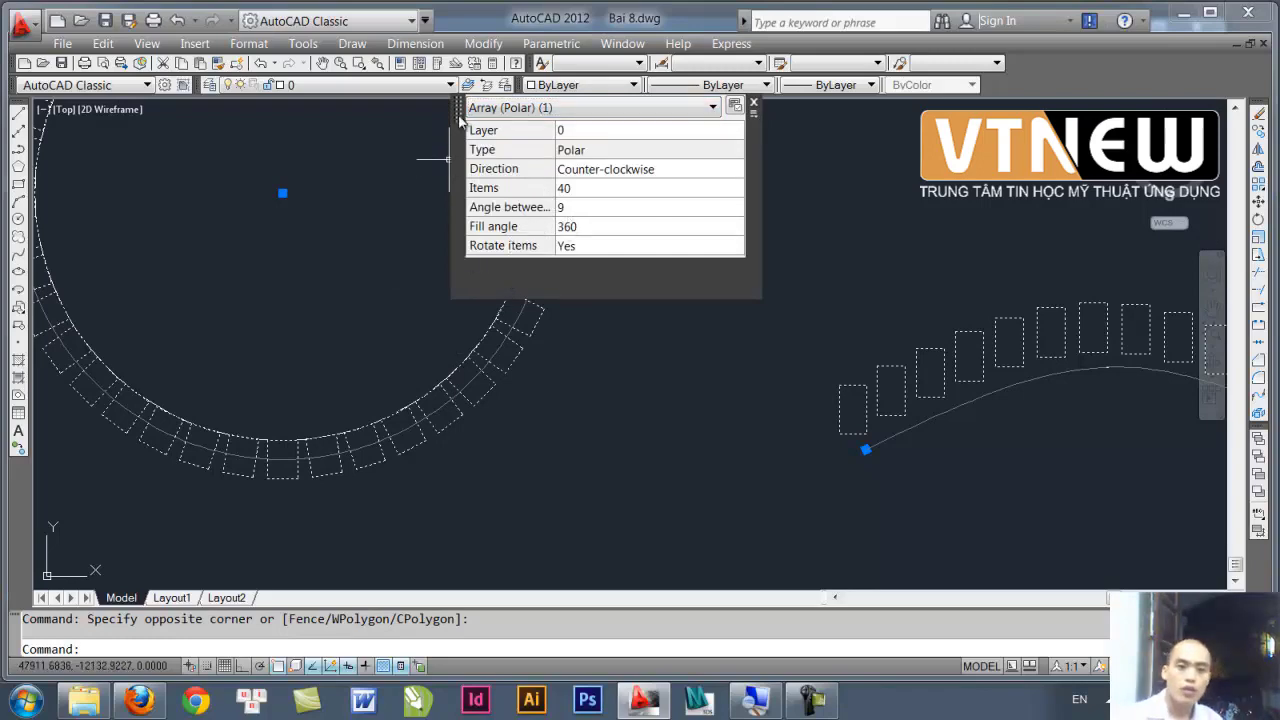
mouse_move(461, 124)
mouse_down()
mouse_move(467, 272)
mouse_move(550, 362)
mouse_up()
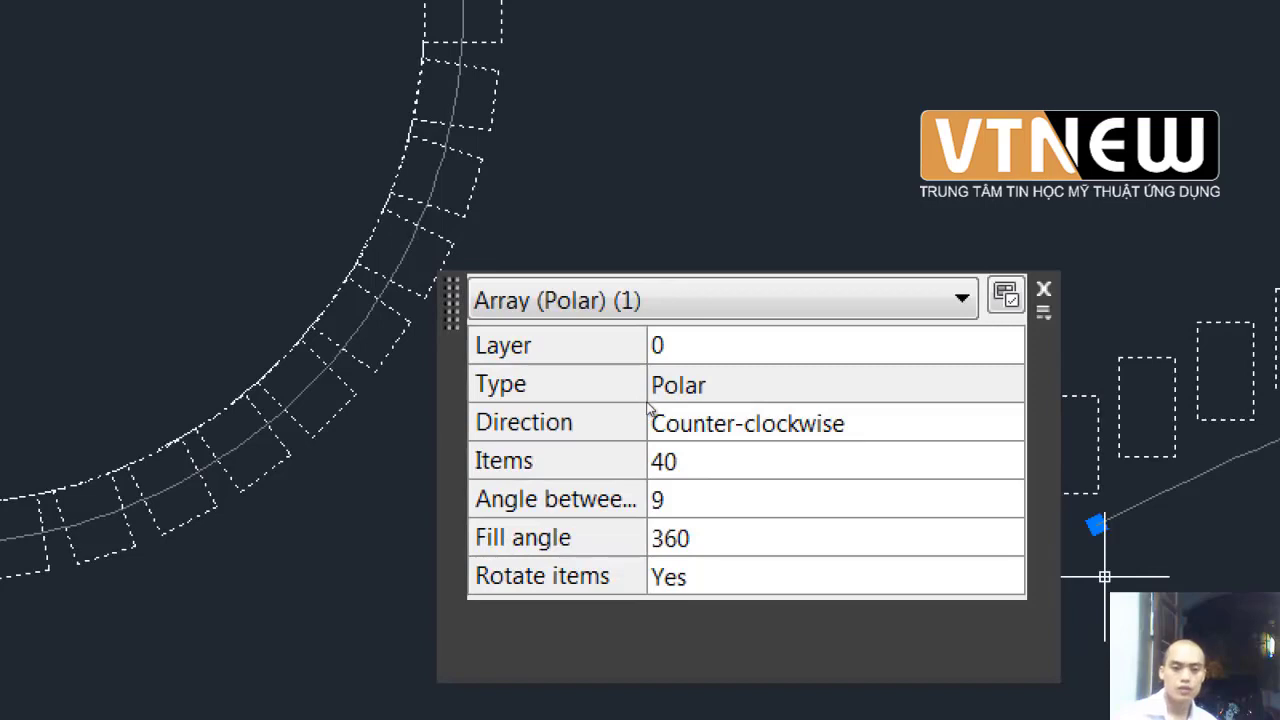
click(702, 358)
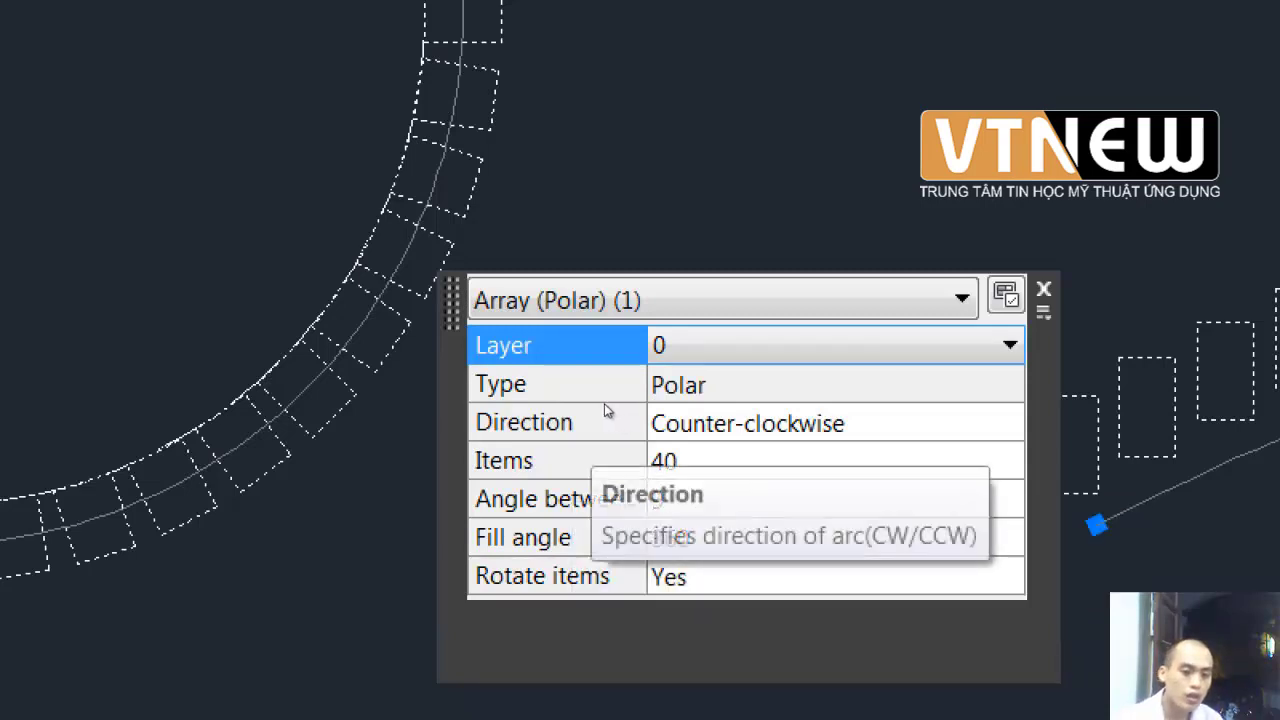
click(745, 407)
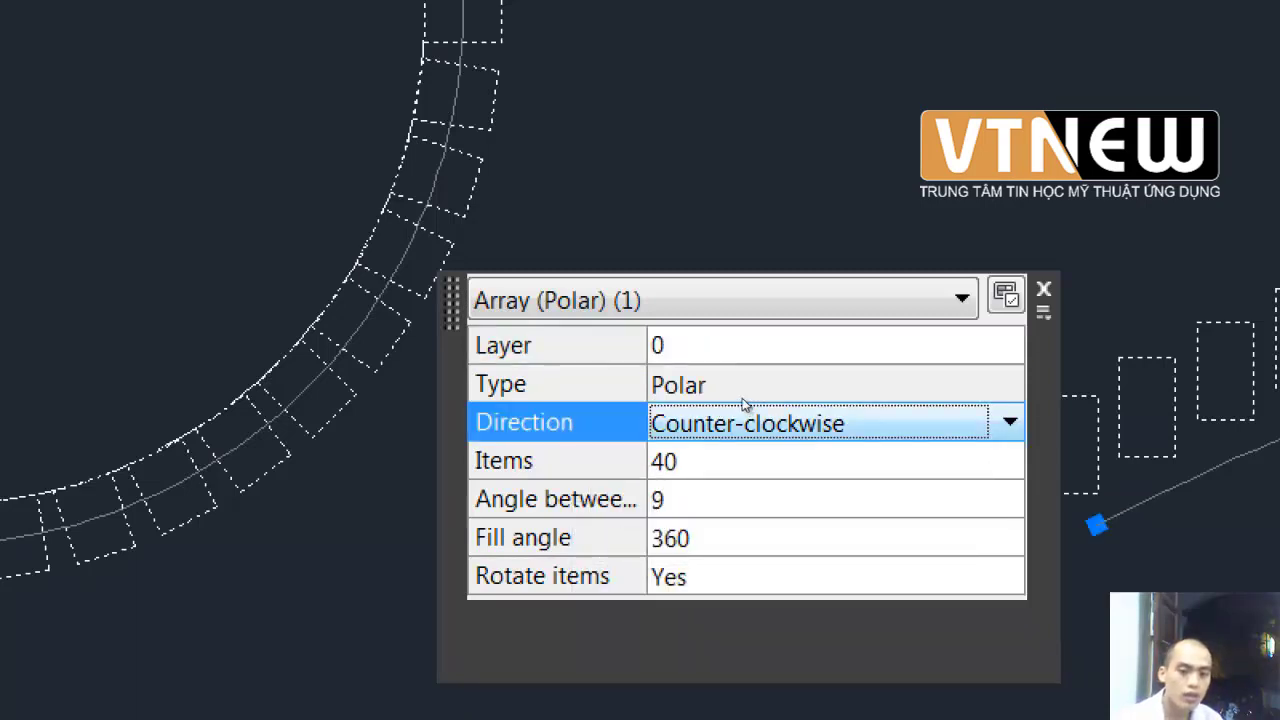
click(743, 405)
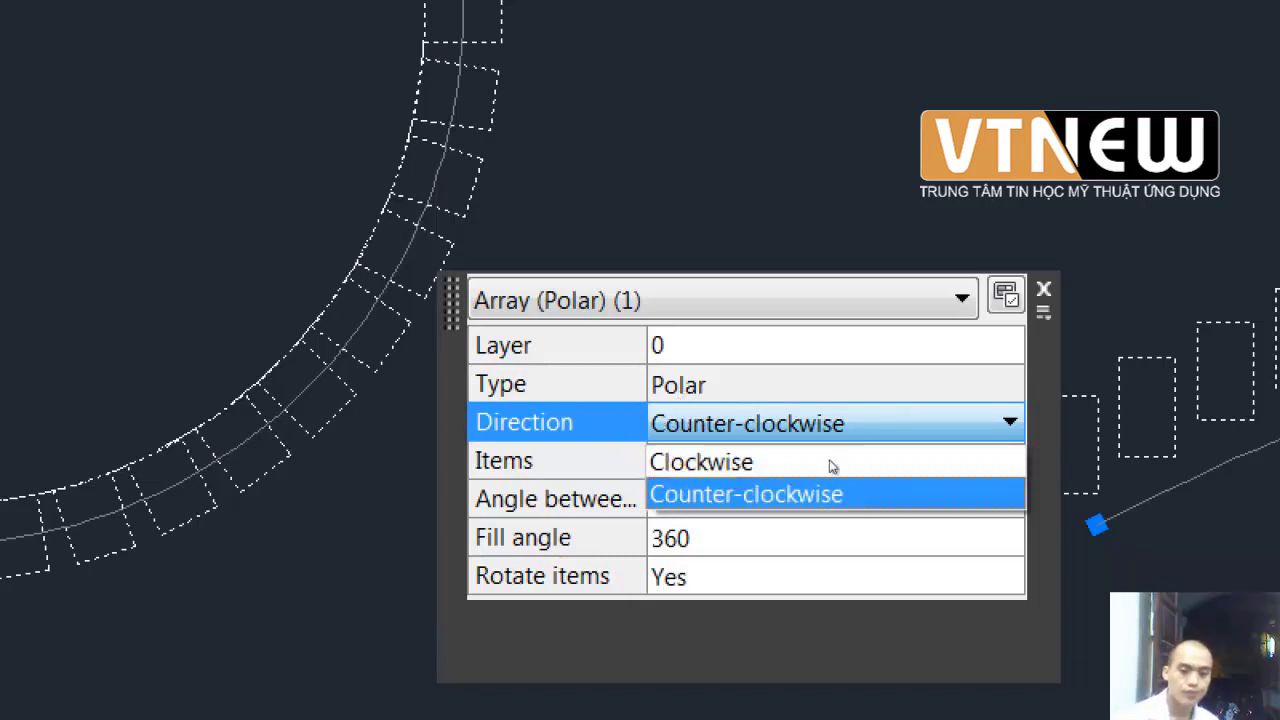
click(614, 417)
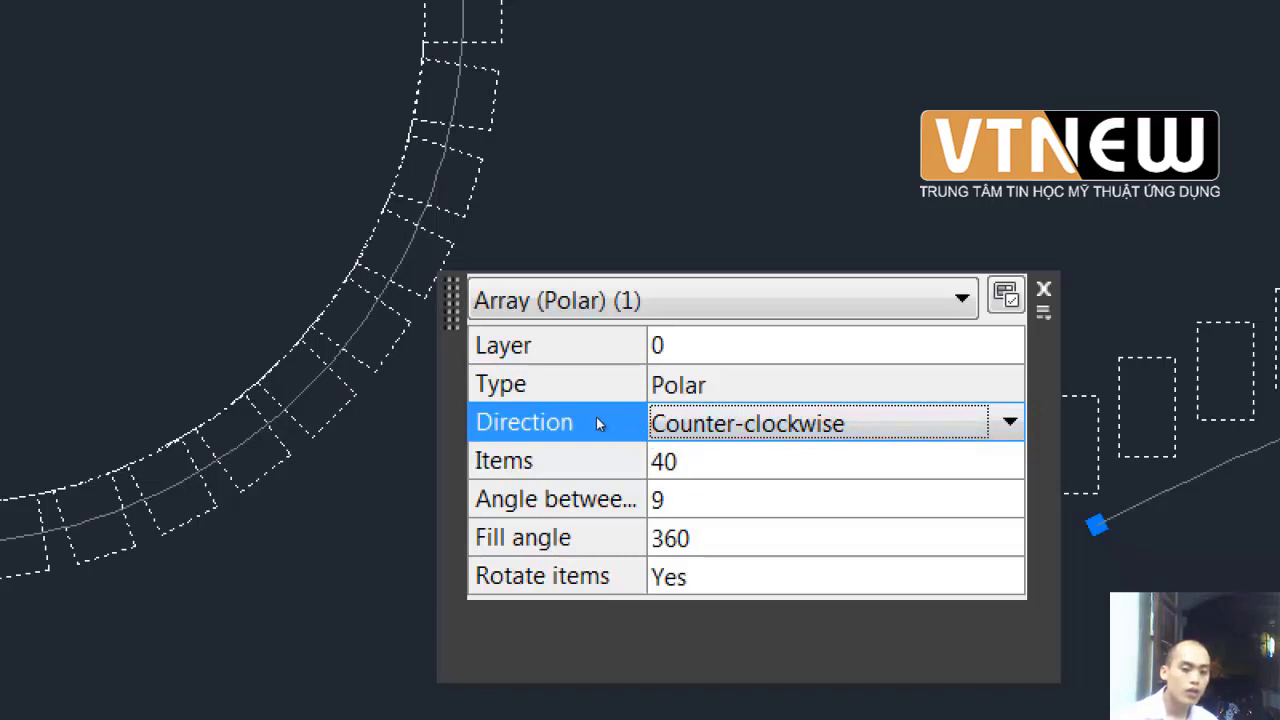
key(Tab)
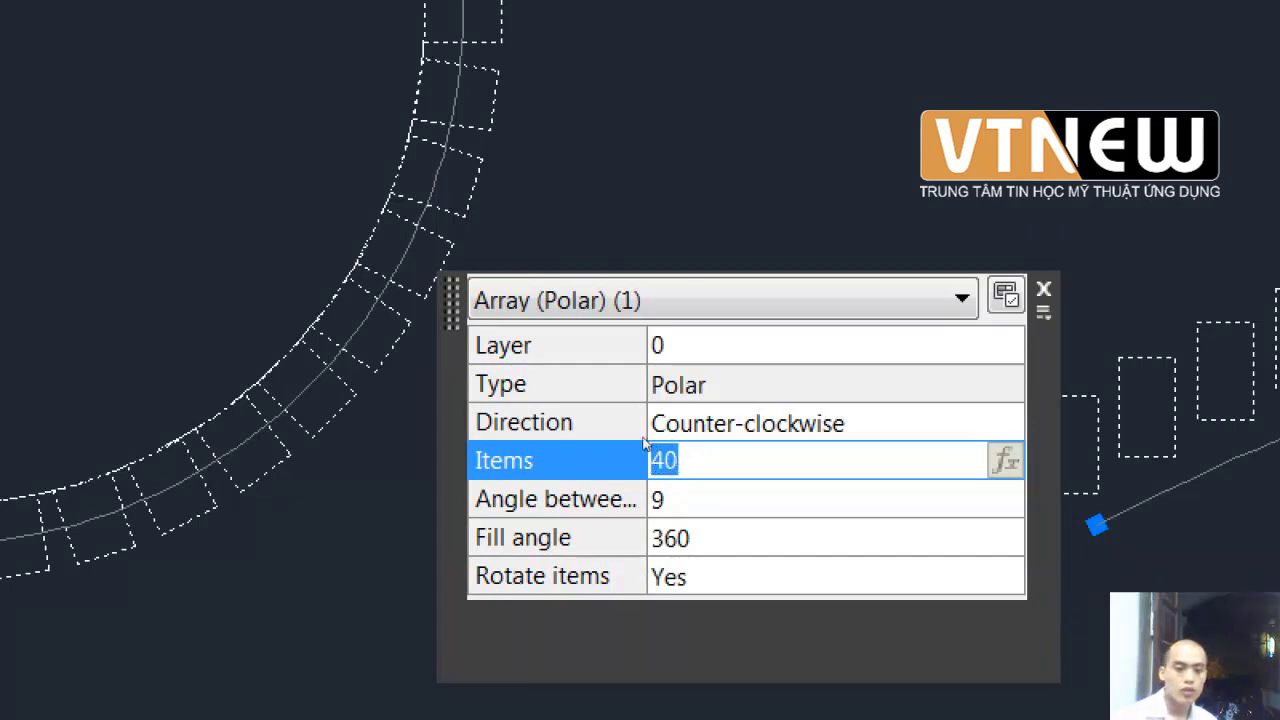
- Review the polar array's item angle, 360 fill angle and Rotate items, keeping Yes, then dismiss Quick Properties
key(Tab)
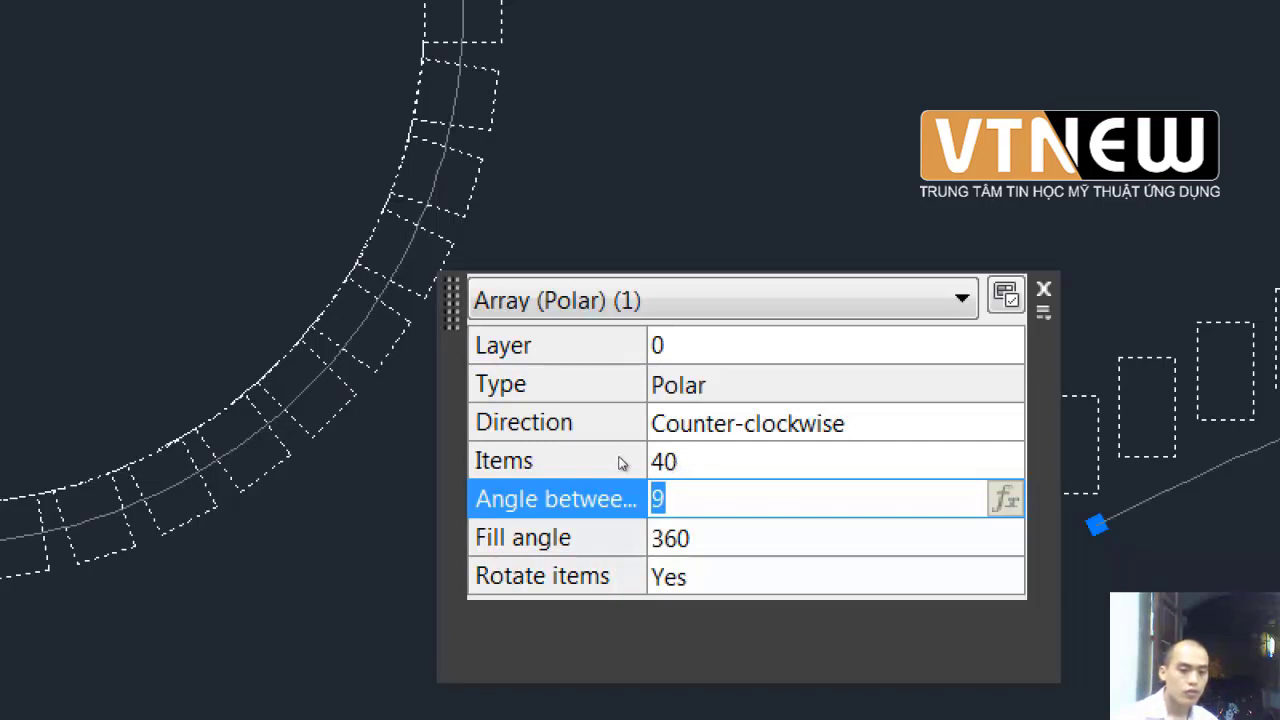
key(Tab)
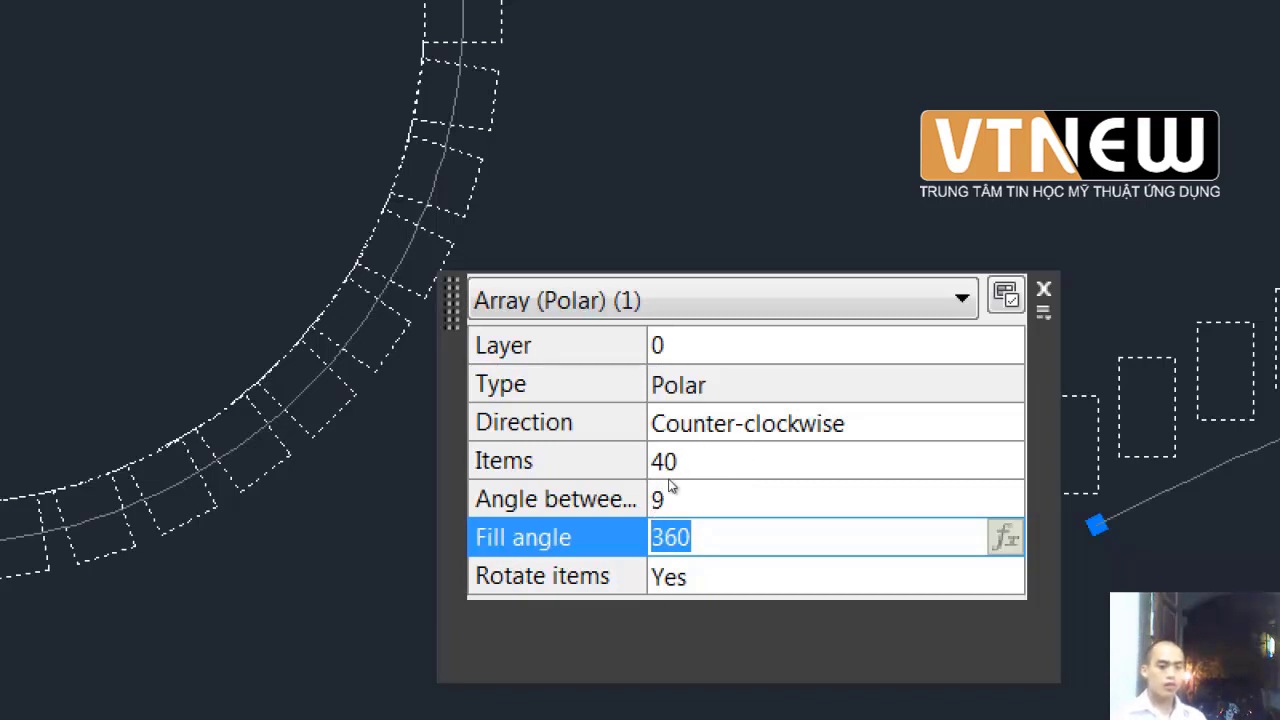
key(Tab)
key(alt+Down)
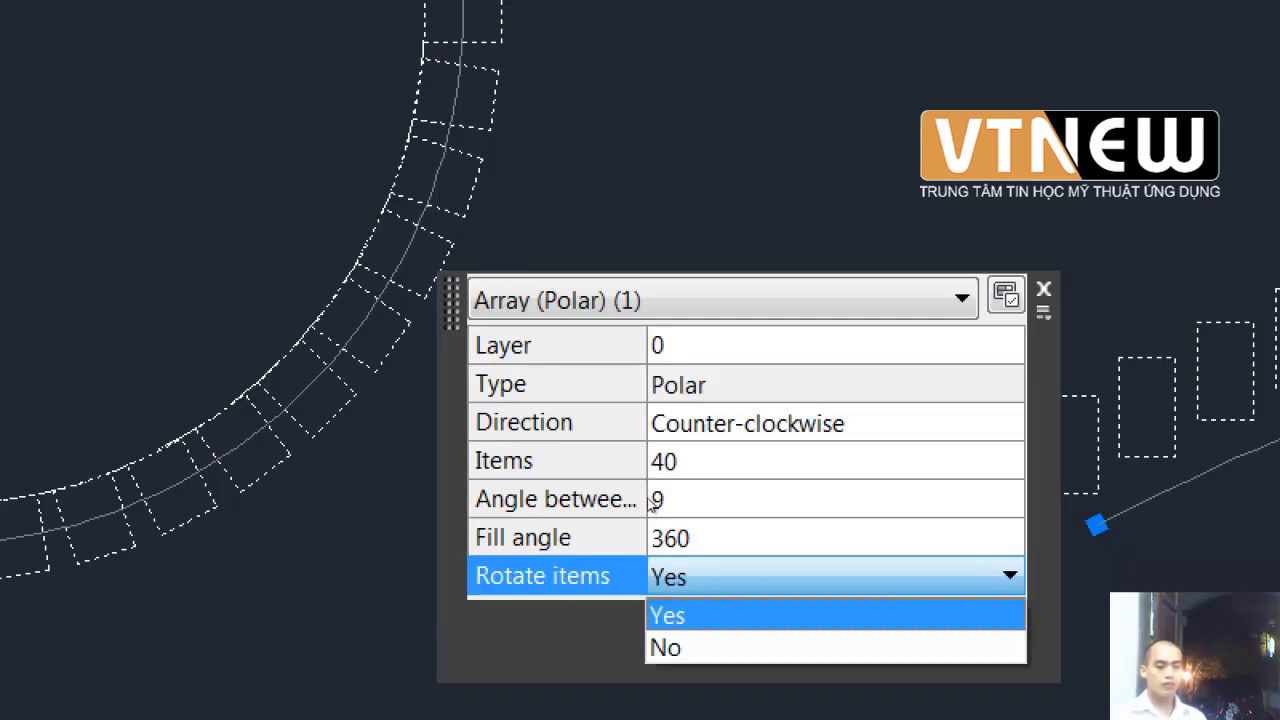
key(Down)
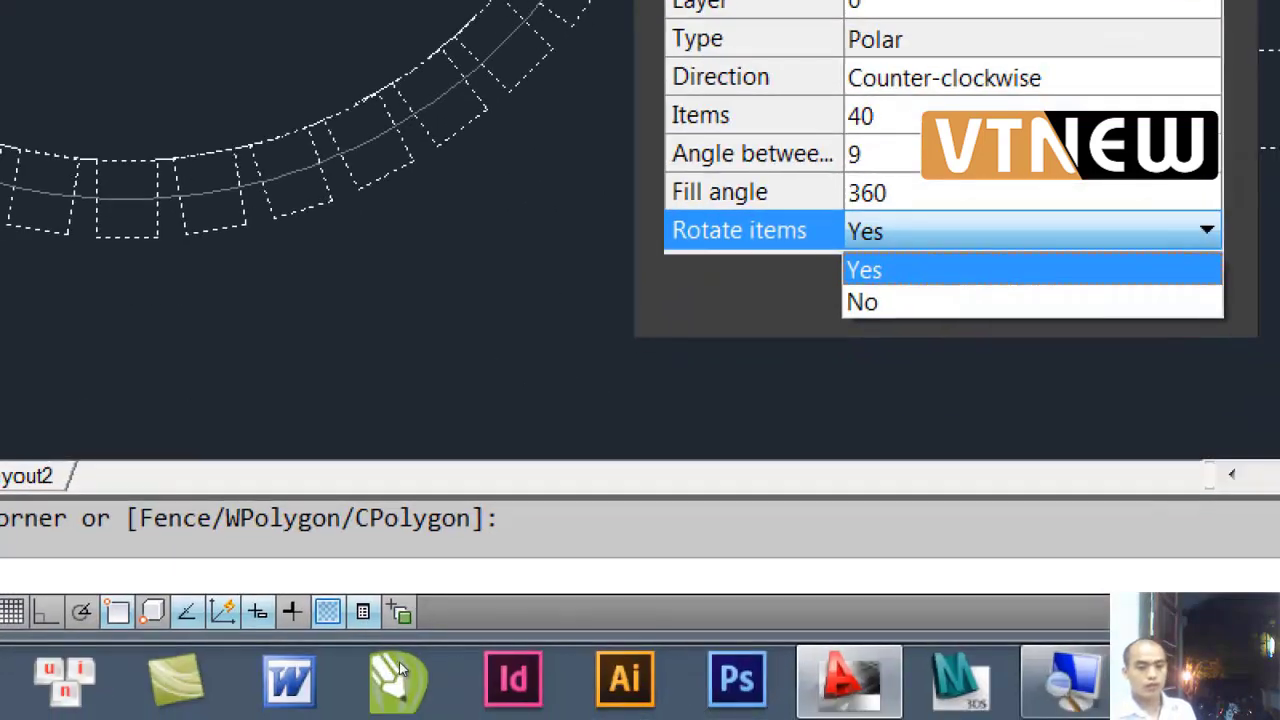
key(Escape)
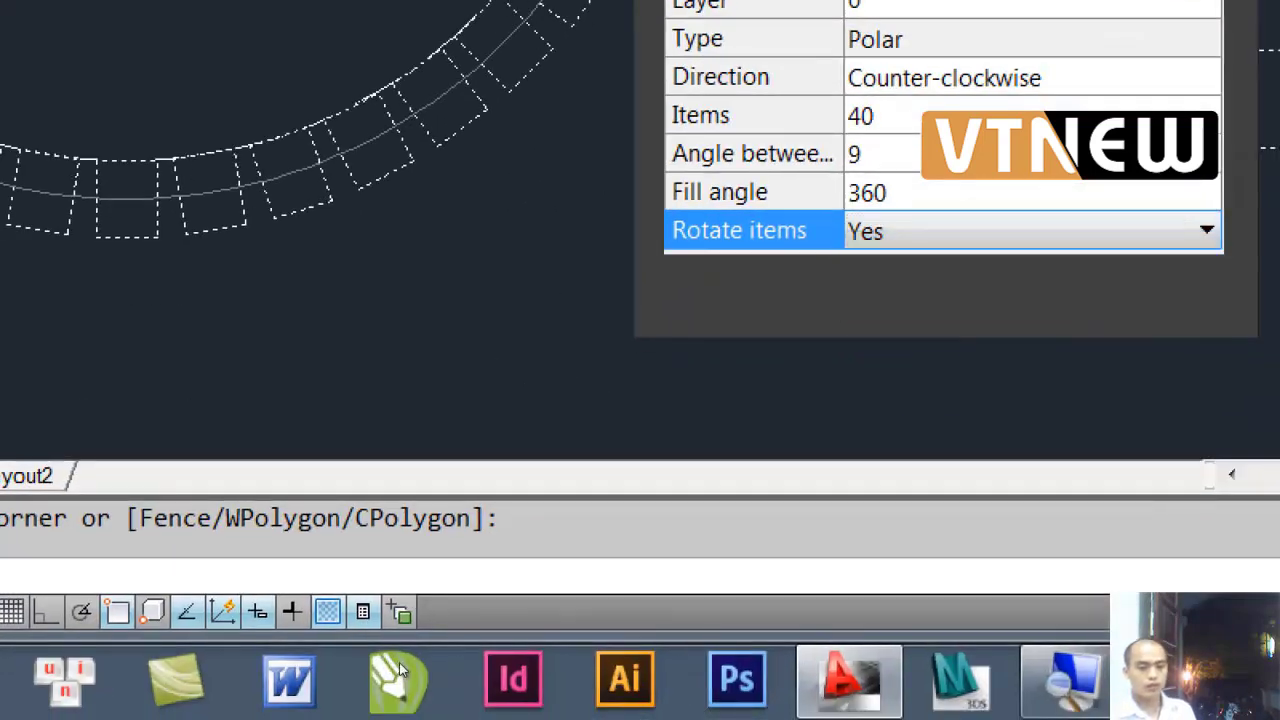
key(ctrl+shift+p)
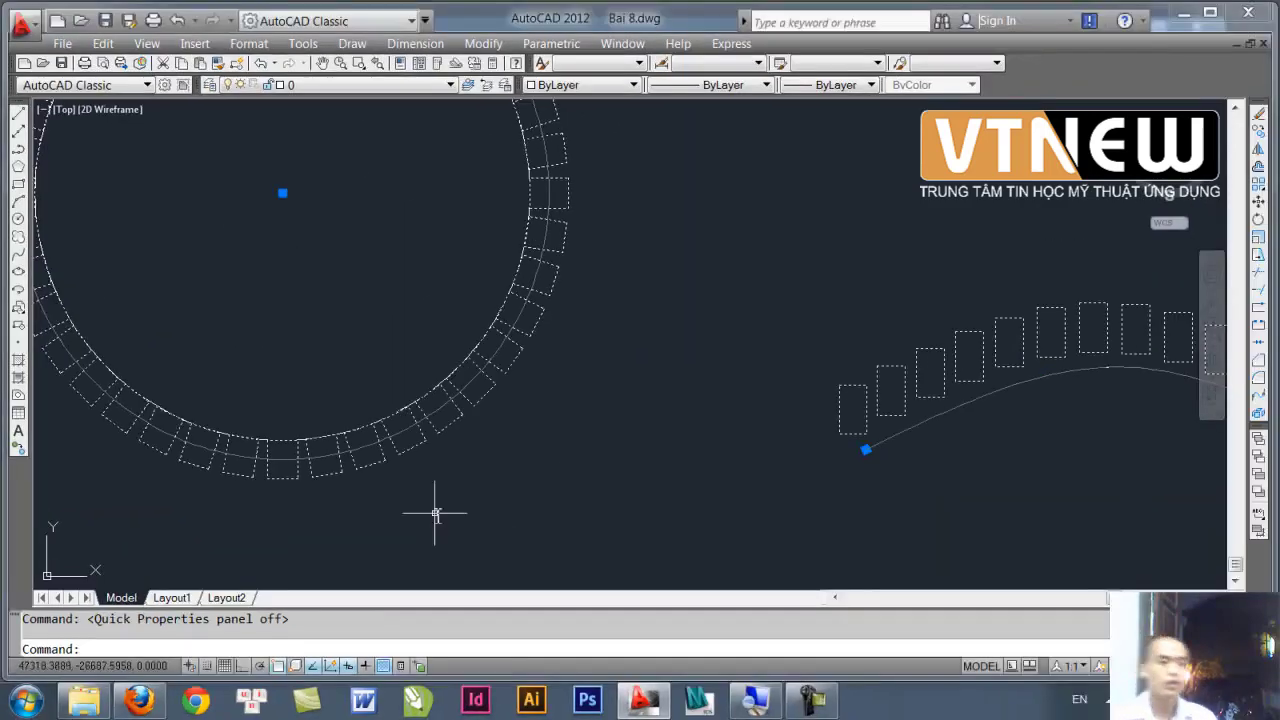
- Zoom and pan until the command notes list (Block, Purge, Explode, Chamfer, Align, Array, Regen) fills the view
mouse_move(415, 453)
middle_down()
mouse_move(543, 456)
mouse_move(749, 491)
middle_up()
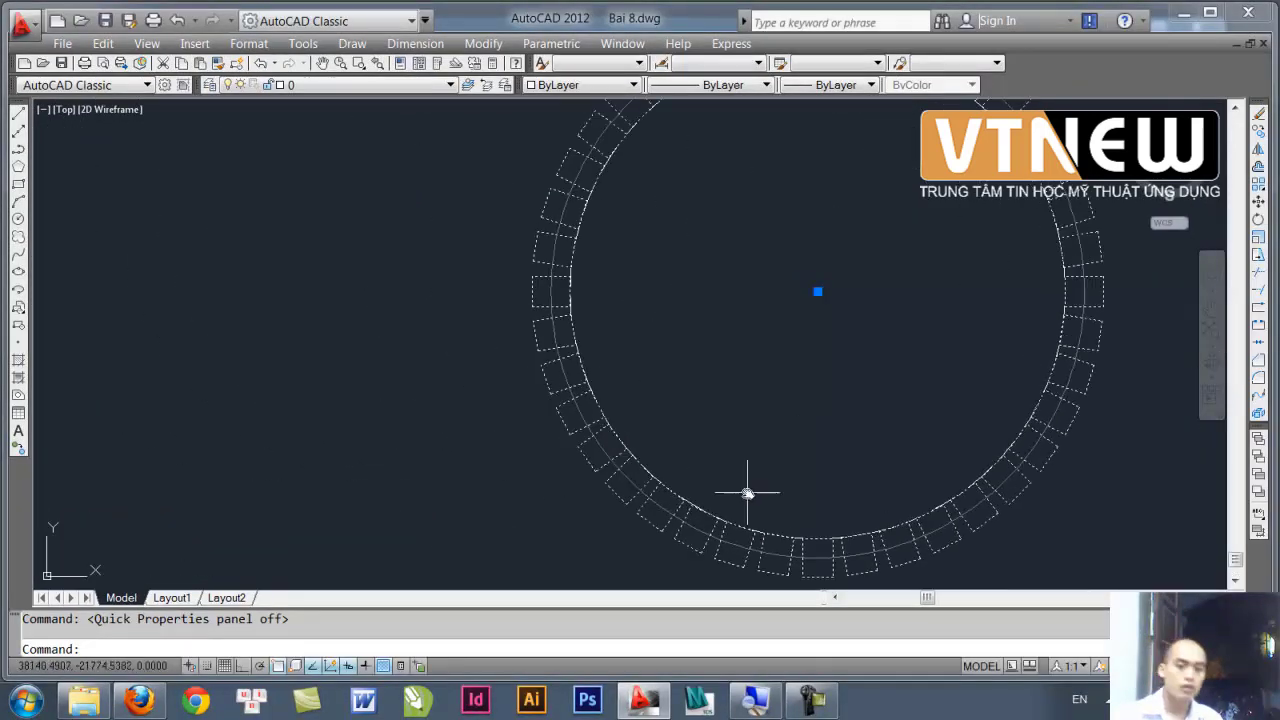
scroll(749, 491, down, 4)
scroll(580, 371, up, 2)
scroll(609, 491, up, 2)
scroll(480, 366, up, 2)
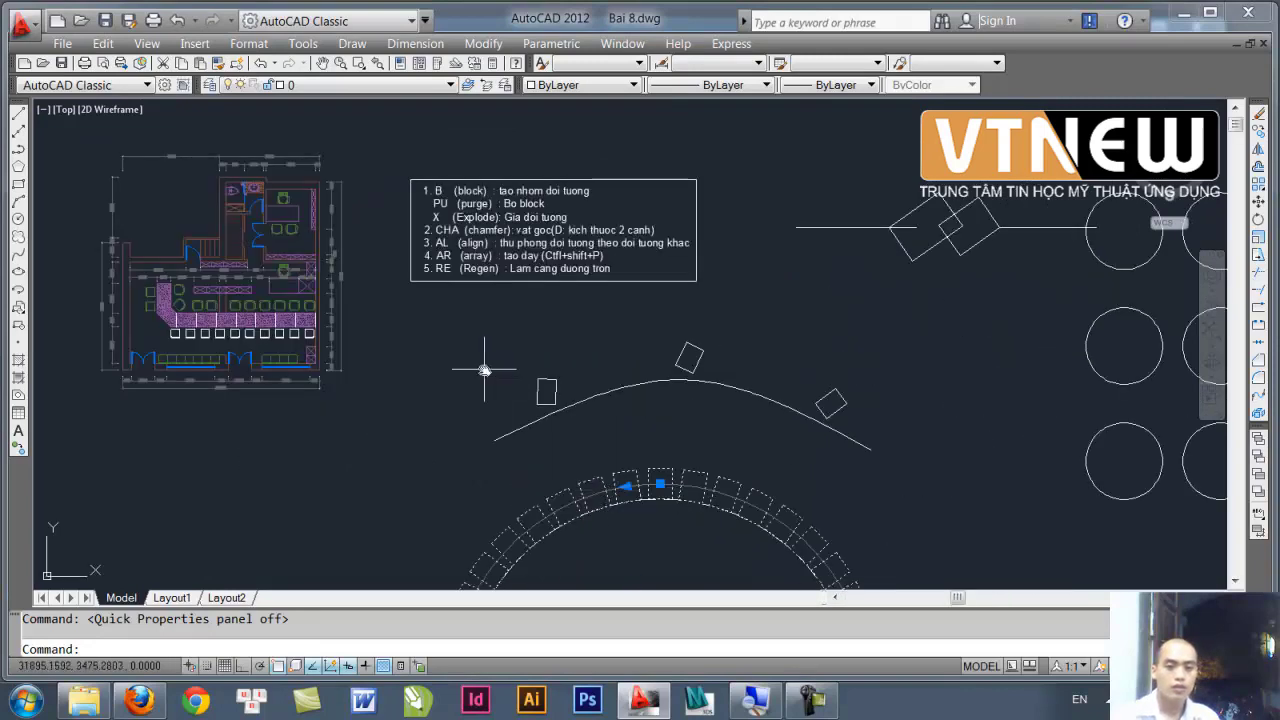
scroll(480, 366, up, 3)
middle_drag(480, 366, 492, 450)
scroll(443, 349, up, 3)
scroll(443, 449, down, 1)
scroll(437, 471, down, 1)
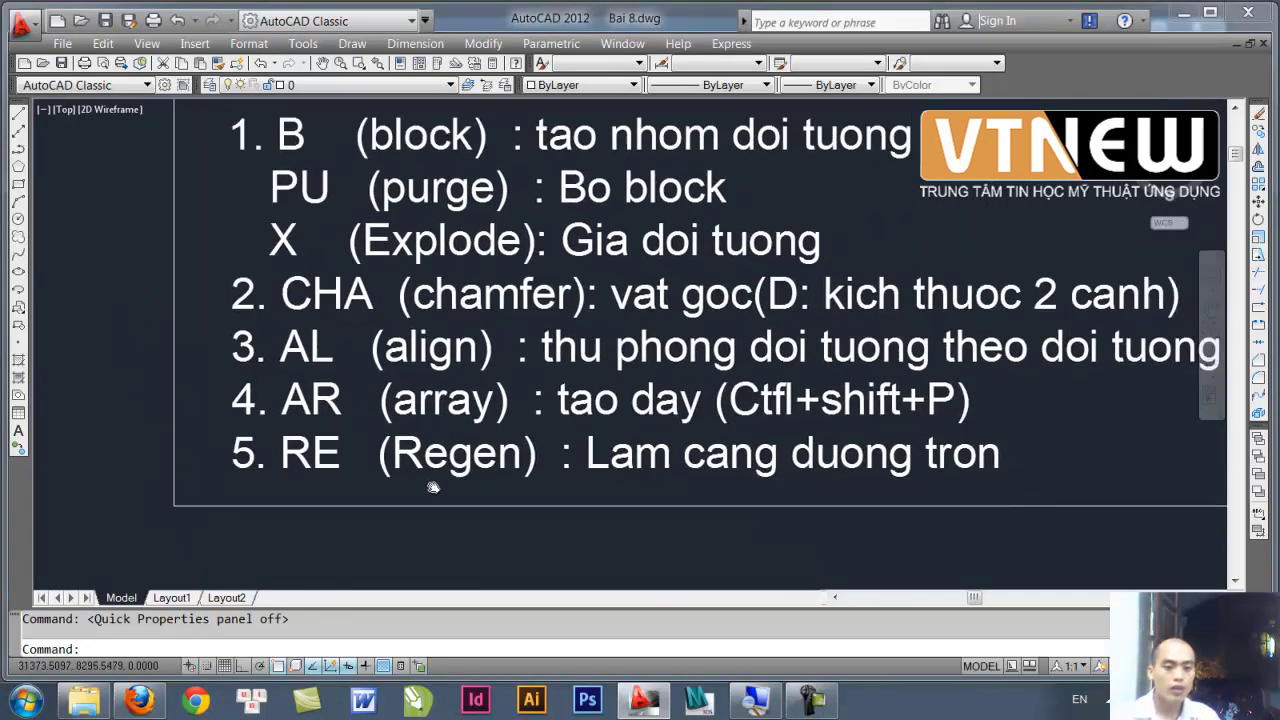
scroll(553, 502, up, 1)
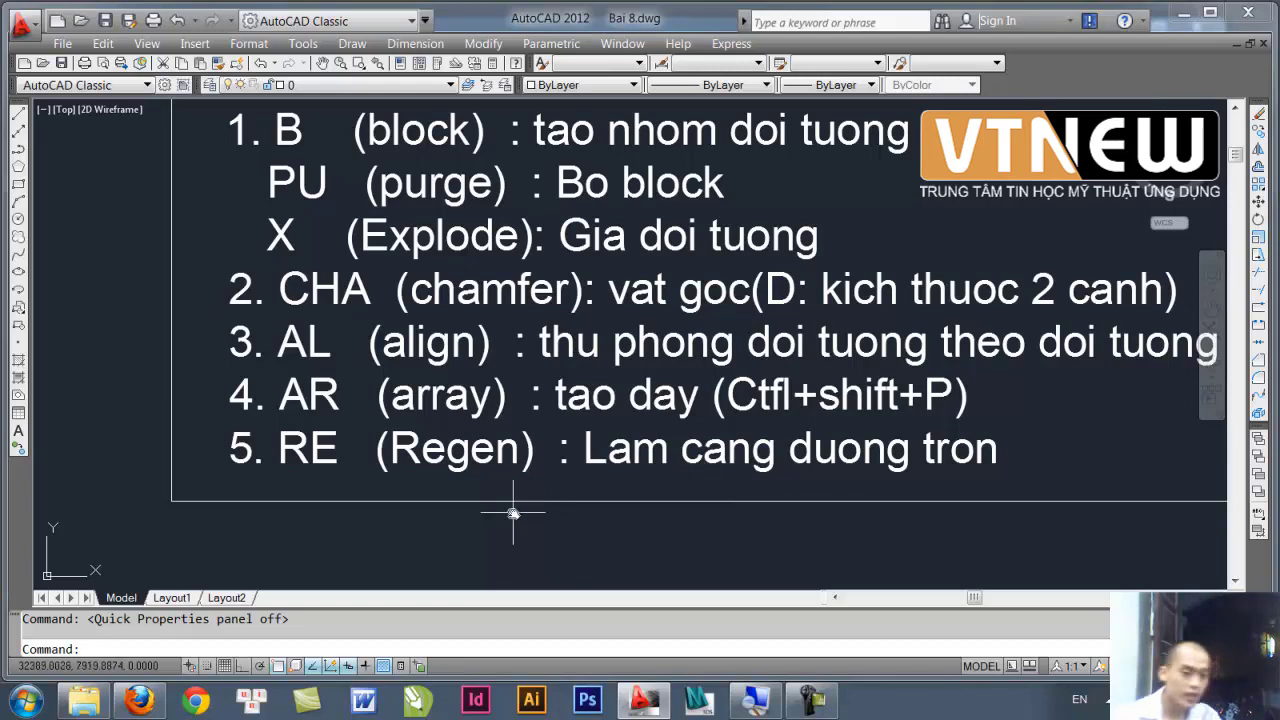
middle_drag(430, 495, 492, 479)
scroll(492, 479, up, 2)
scroll(491, 471, up, 1)
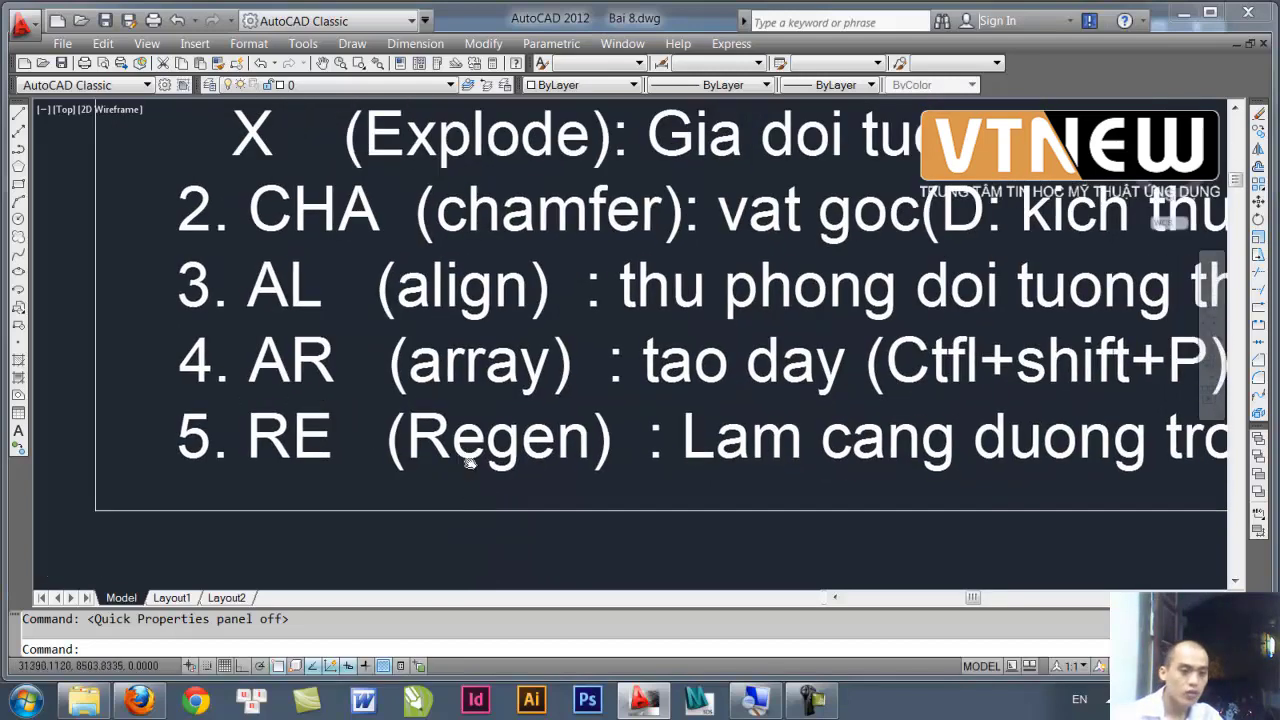
scroll(457, 486, up, 1)
scroll(410, 476, down, 2)
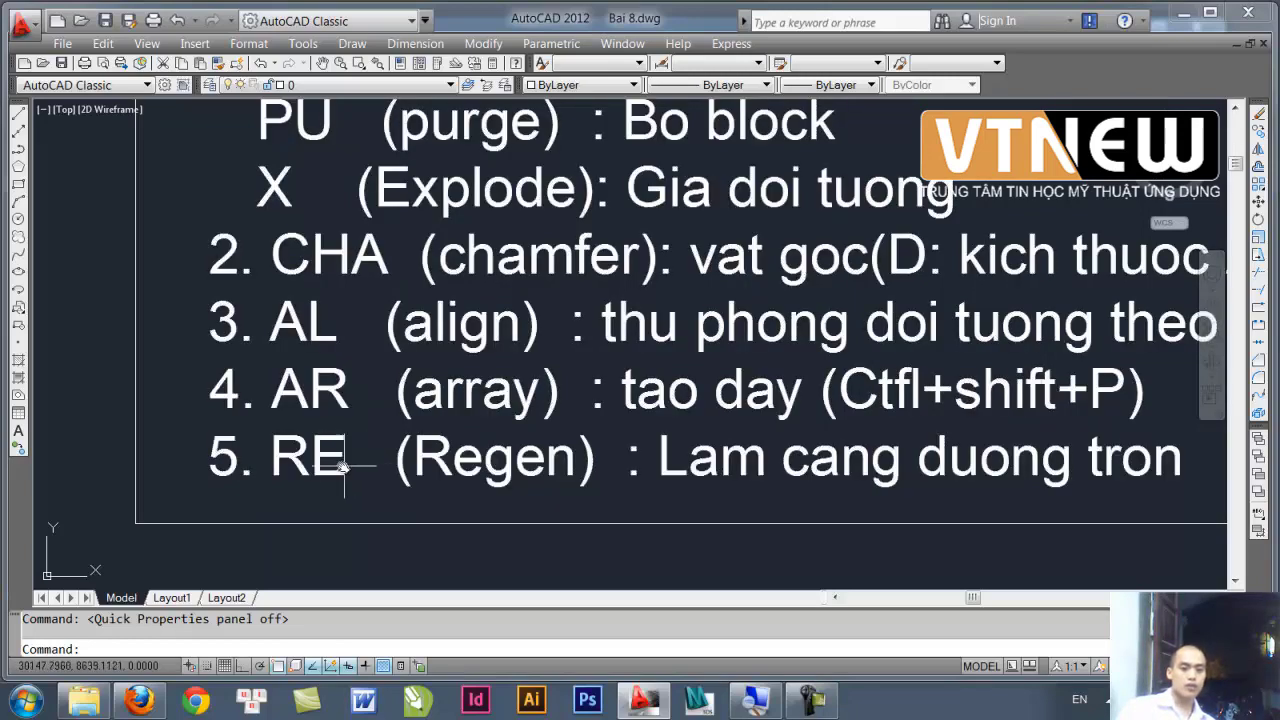
middle_drag(343, 465, 410, 462)
scroll(409, 458, down, 1)
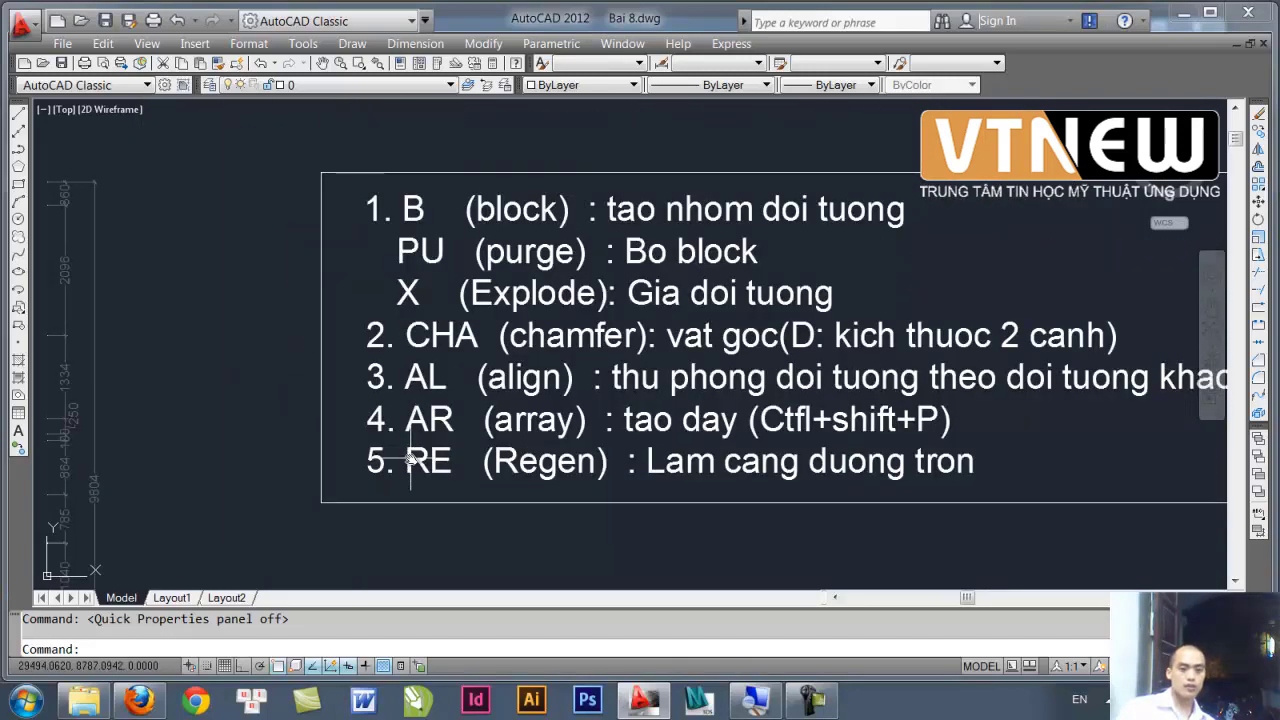
middle_drag(473, 458, 410, 458)
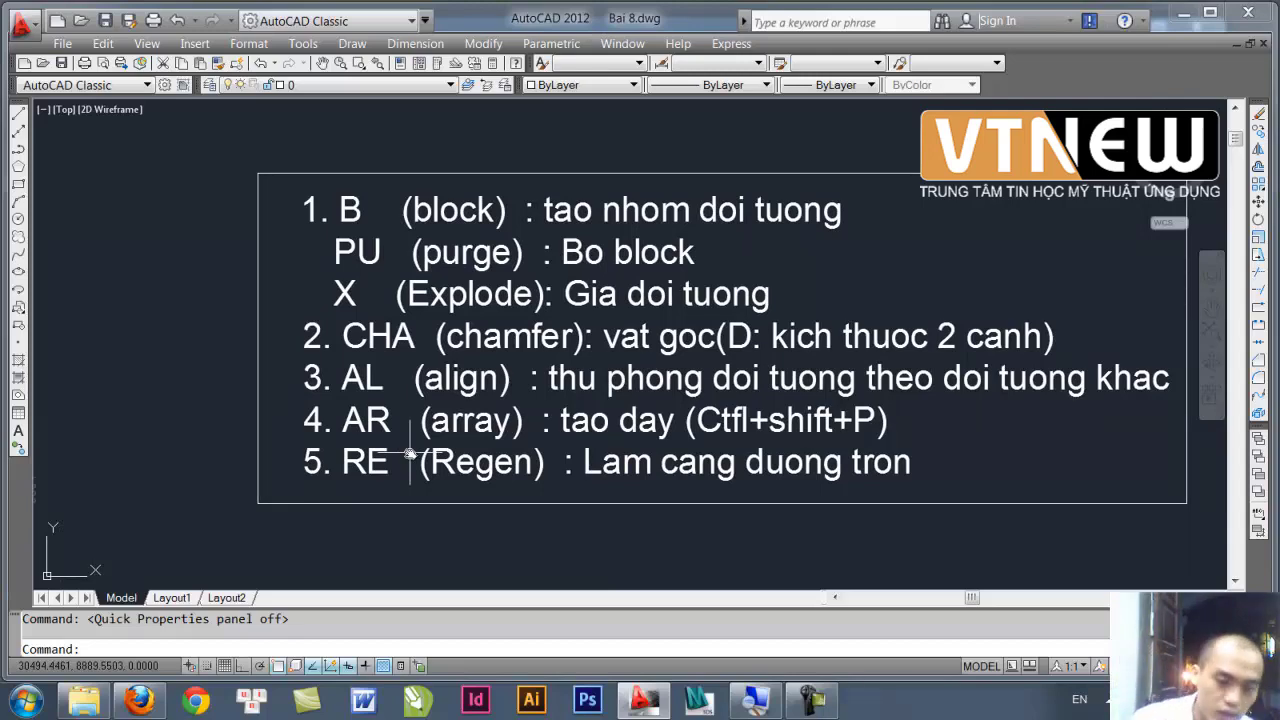
mouse_move(314, 479)
middle_down()
mouse_move(490, 462)
mouse_move(354, 184)
middle_up()
- Zoom into the upper chairs and bar counter and select two bar stools
scroll(490, 462, down, 3)
scroll(604, 422, up, 5)
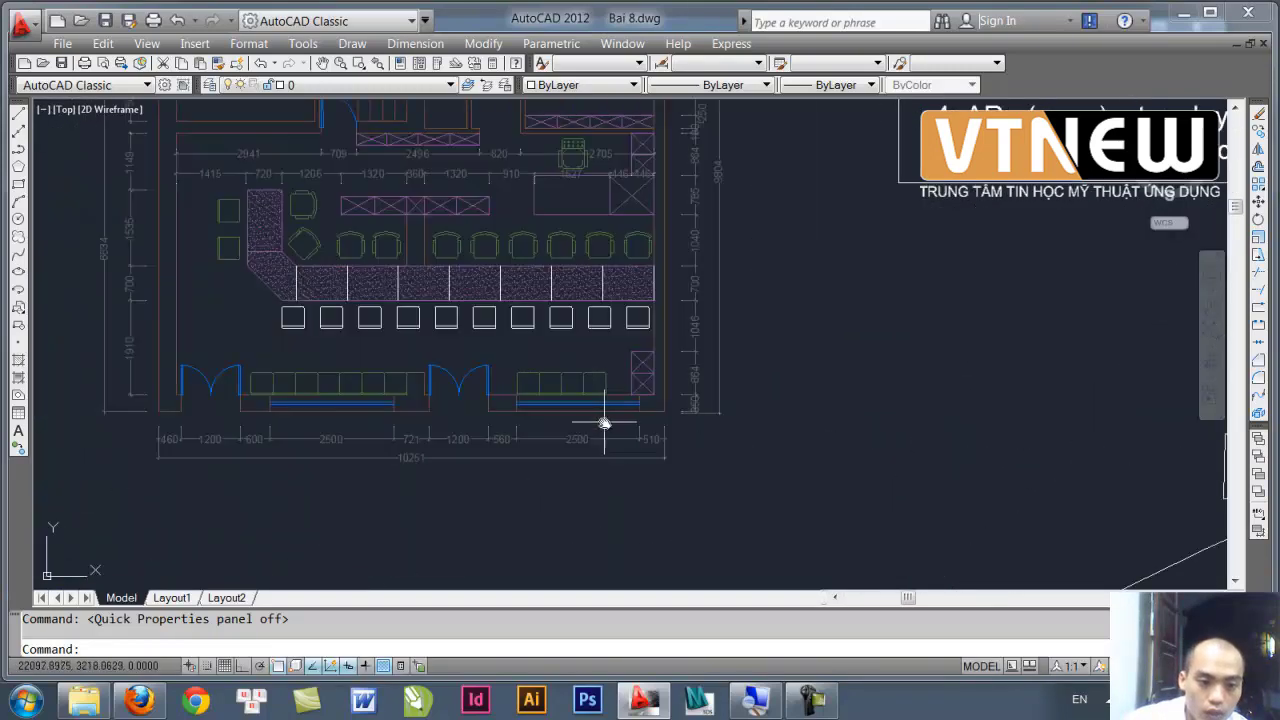
mouse_move(604, 422)
middle_down()
mouse_move(566, 506)
mouse_move(634, 343)
mouse_move(526, 400)
mouse_move(511, 280)
middle_up()
scroll(551, 466, up, 2)
scroll(634, 357, down, 3)
scroll(477, 337, up, 3)
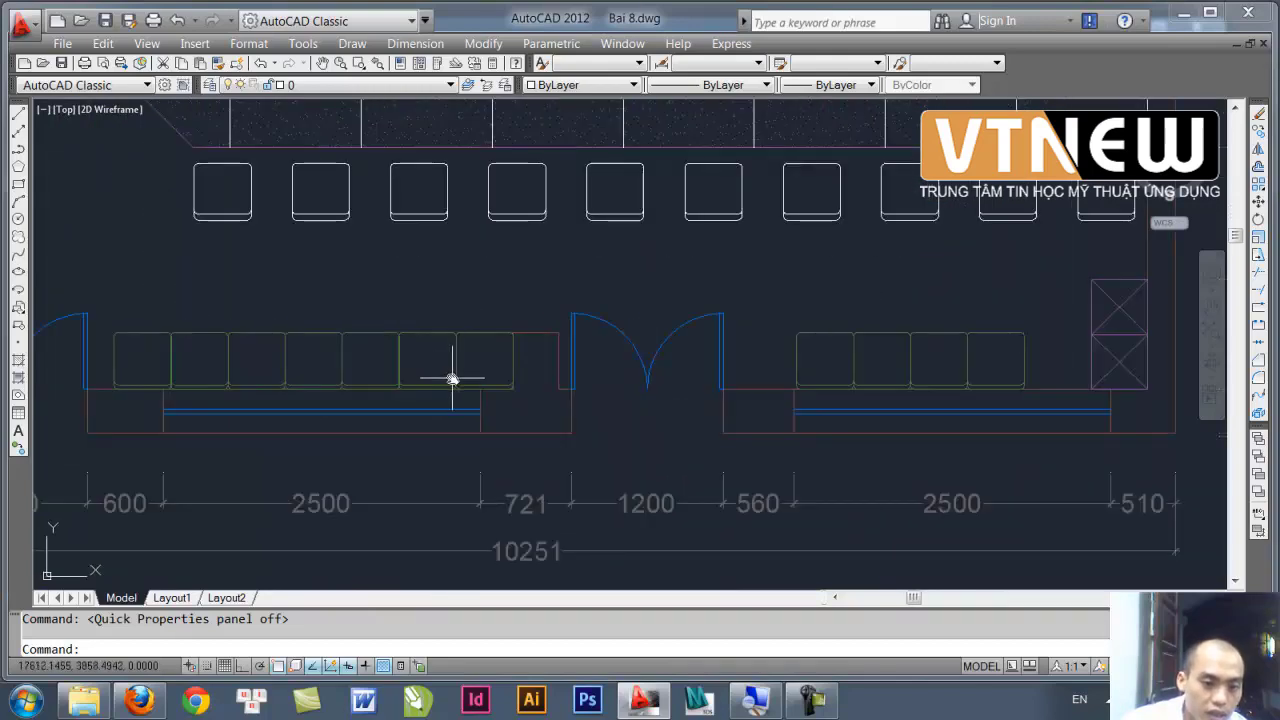
scroll(452, 379, up, 2)
scroll(506, 380, down, 2)
middle_drag(506, 380, 486, 437)
middle_drag(520, 357, 510, 399)
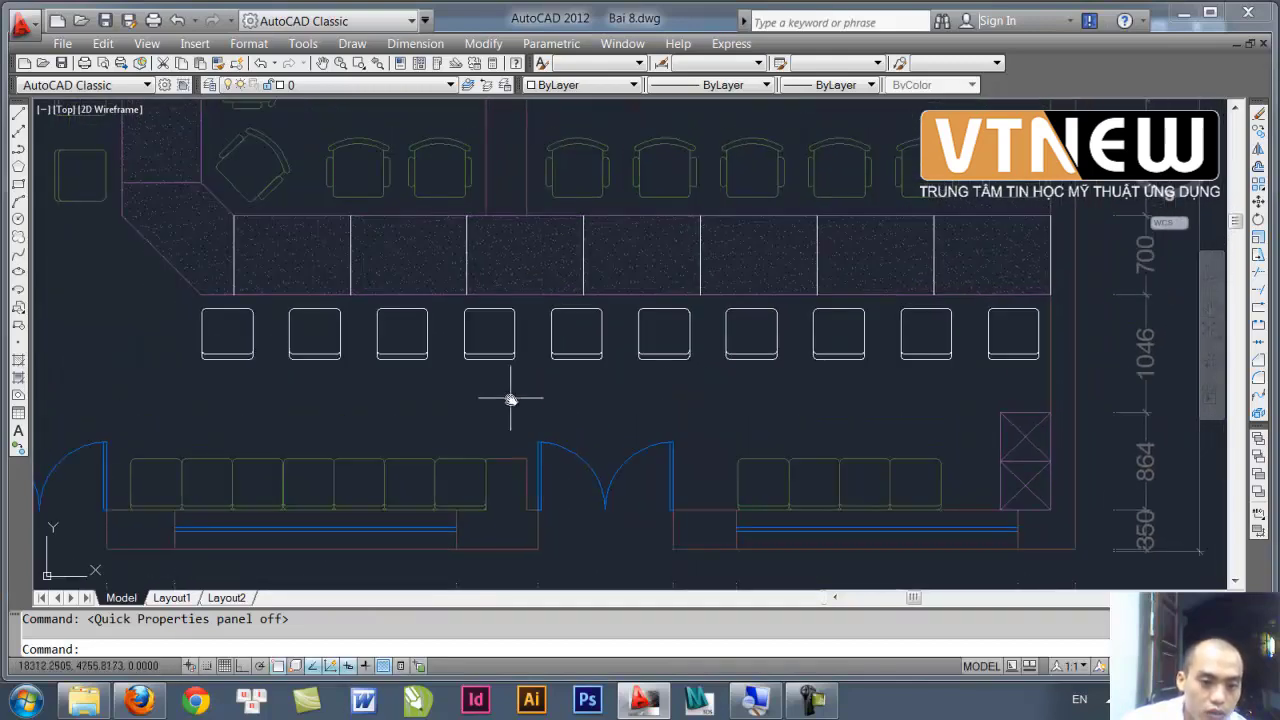
click(885, 374)
click(818, 340)
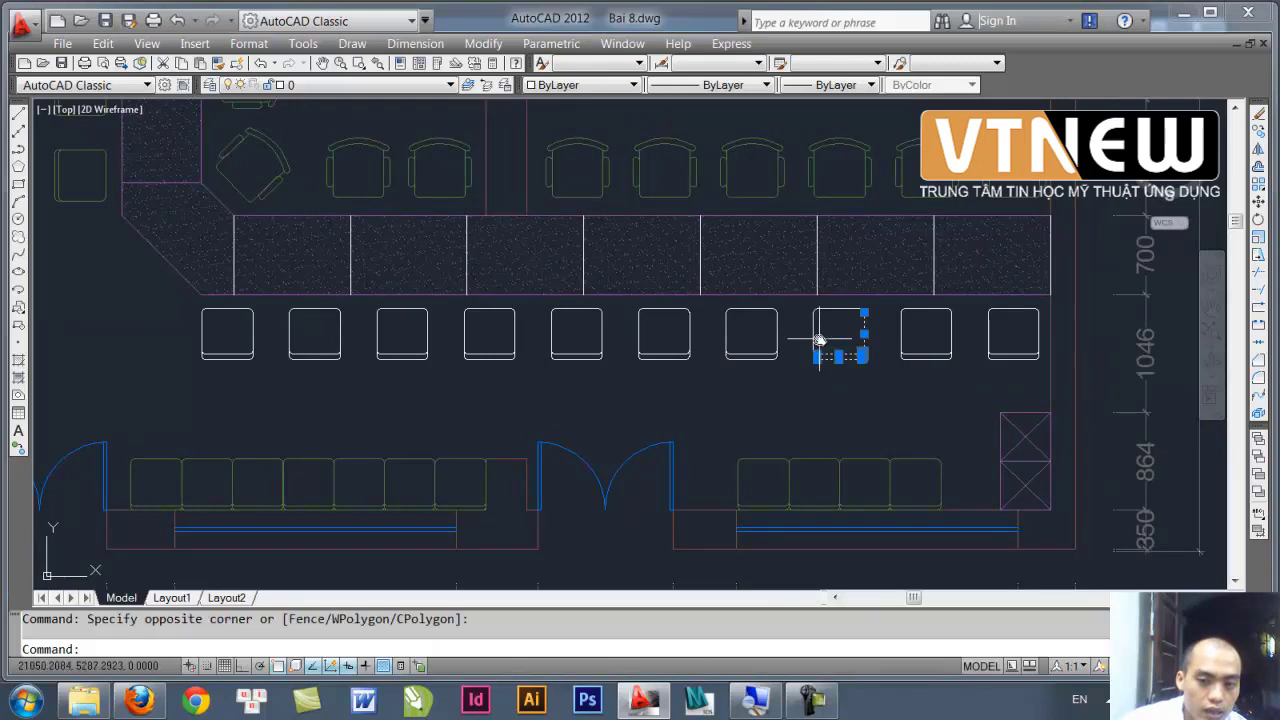
click(267, 380)
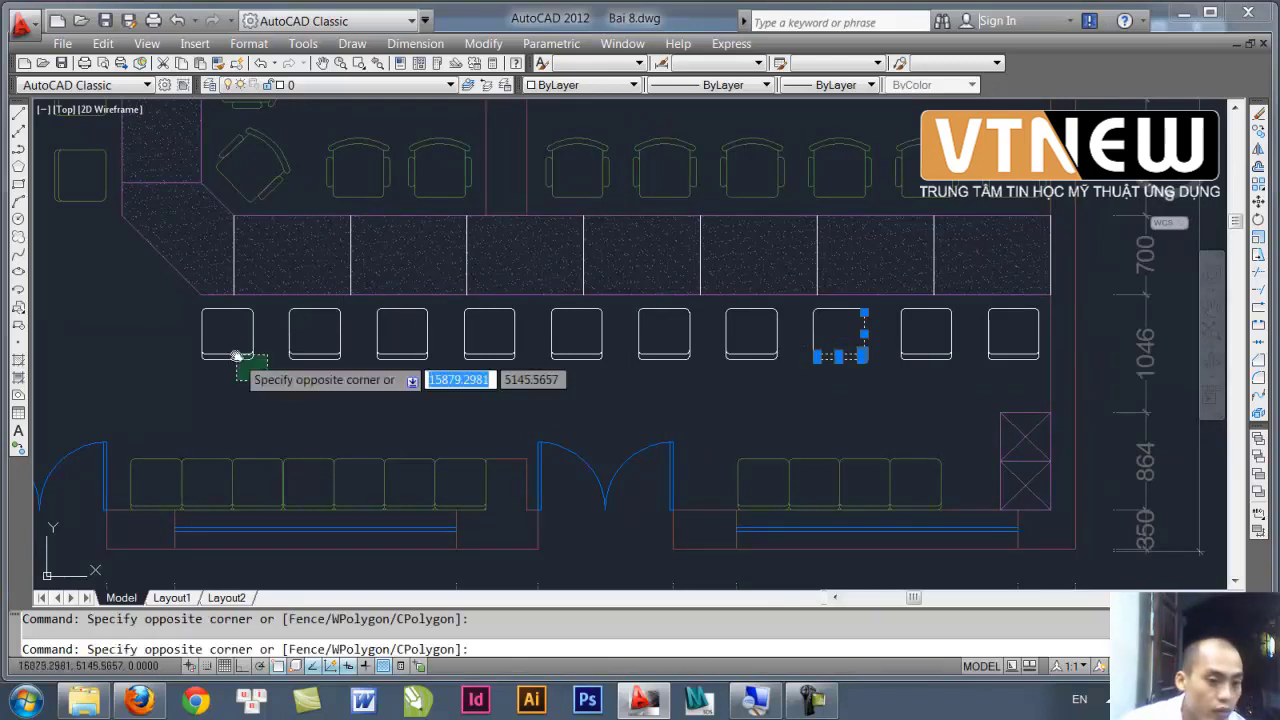
click(237, 357)
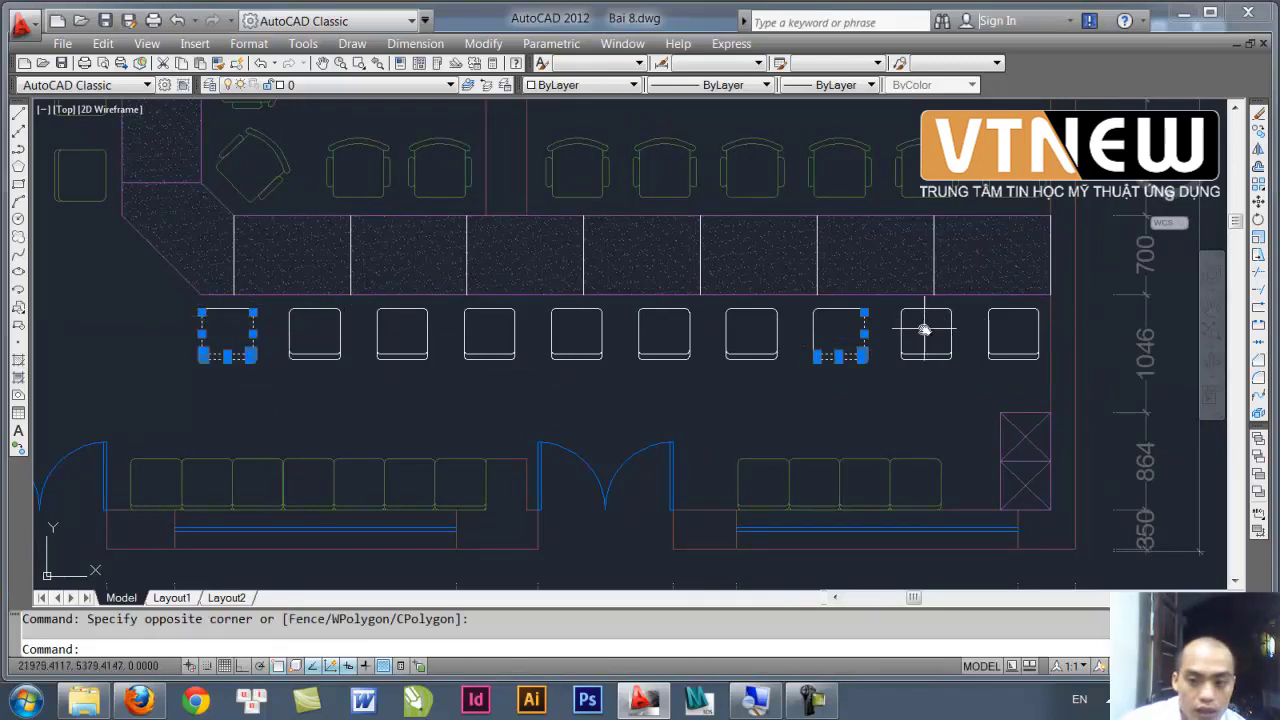
mouse_move(925, 330)
middle_down()
mouse_move(829, 371)
mouse_move(766, 354)
mouse_move(823, 331)
middle_up()
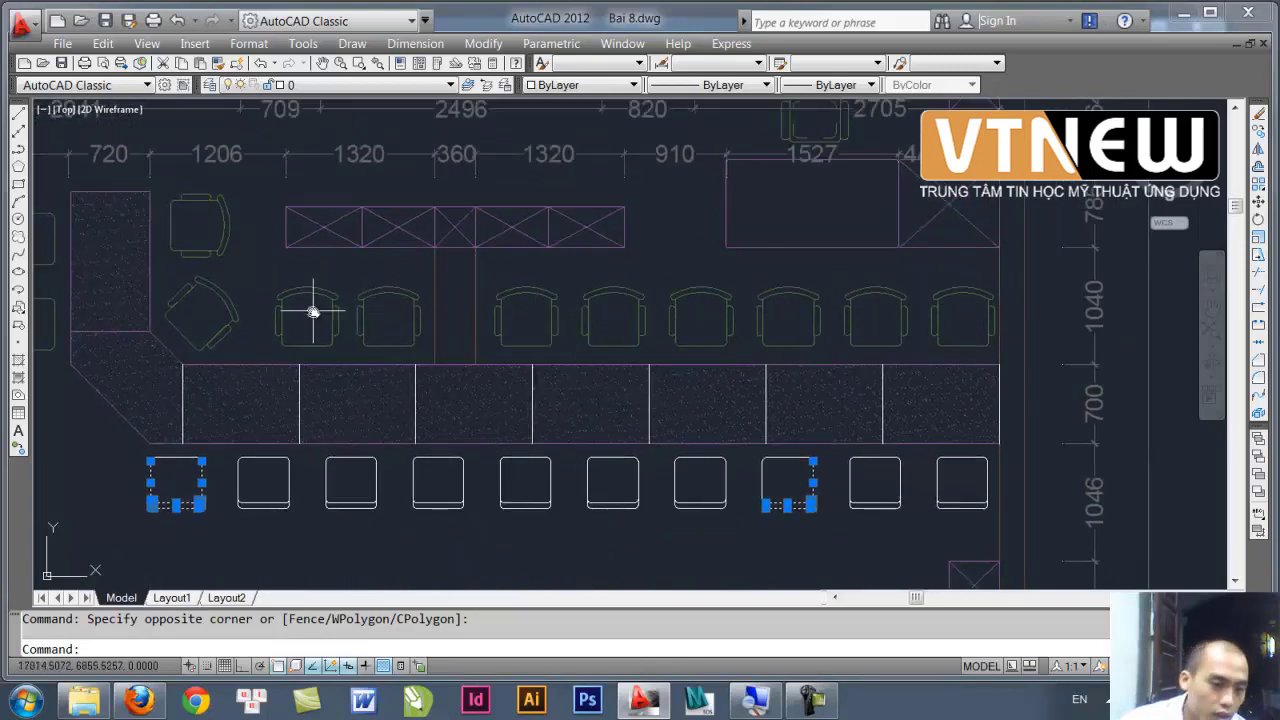
- Pan and zoom around the upper rooms, the toilet and the door dimensions
mouse_move(326, 339)
middle_down()
mouse_move(391, 432)
mouse_move(480, 357)
mouse_move(437, 443)
mouse_move(441, 462)
middle_up()
scroll(382, 399, down, 2)
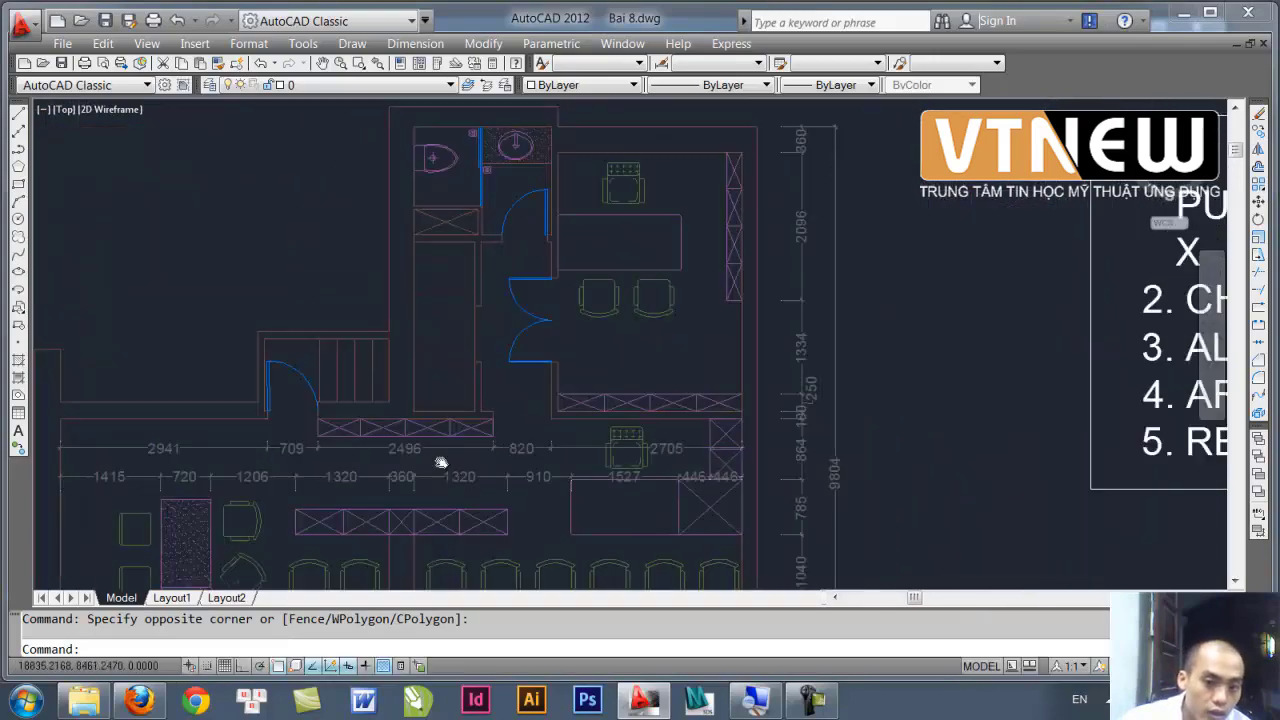
scroll(457, 409, up, 2)
middle_drag(457, 409, 417, 486)
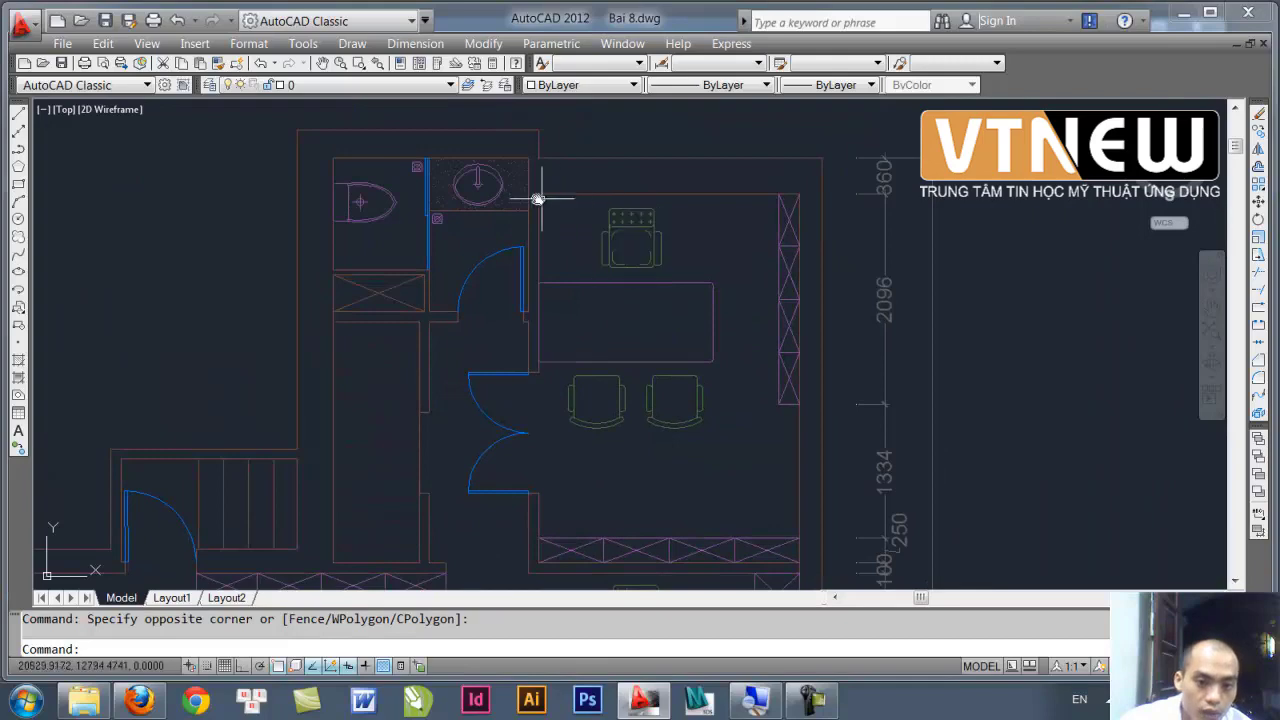
scroll(394, 500, up, 1)
mouse_move(374, 214)
middle_down()
mouse_move(394, 500)
mouse_move(383, 337)
middle_up()
scroll(396, 511, up, 1)
scroll(389, 274, up, 2)
mouse_move(389, 274)
middle_down()
mouse_move(449, 397)
mouse_move(443, 426)
middle_up()
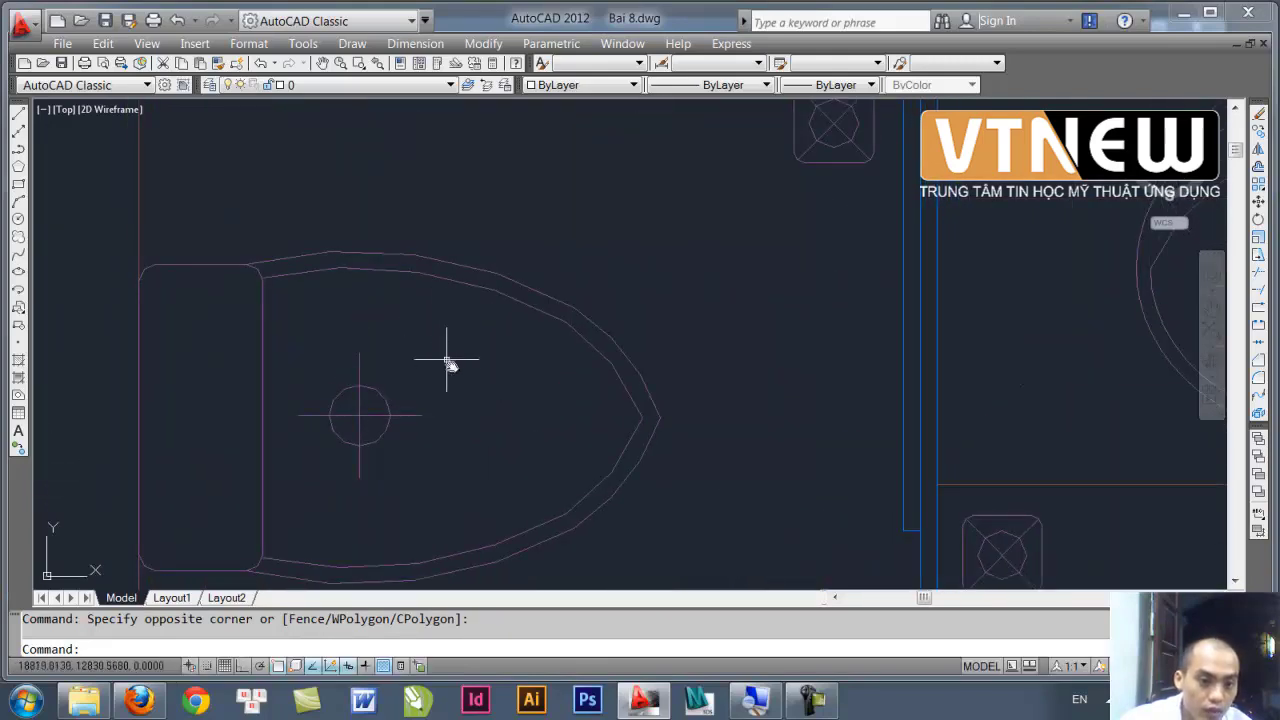
scroll(447, 360, down, 2)
scroll(451, 351, down, 1)
mouse_move(451, 351)
middle_down()
mouse_move(500, 251)
mouse_move(348, 435)
mouse_move(420, 336)
middle_up()
scroll(348, 435, up, 3)
scroll(386, 295, down, 1)
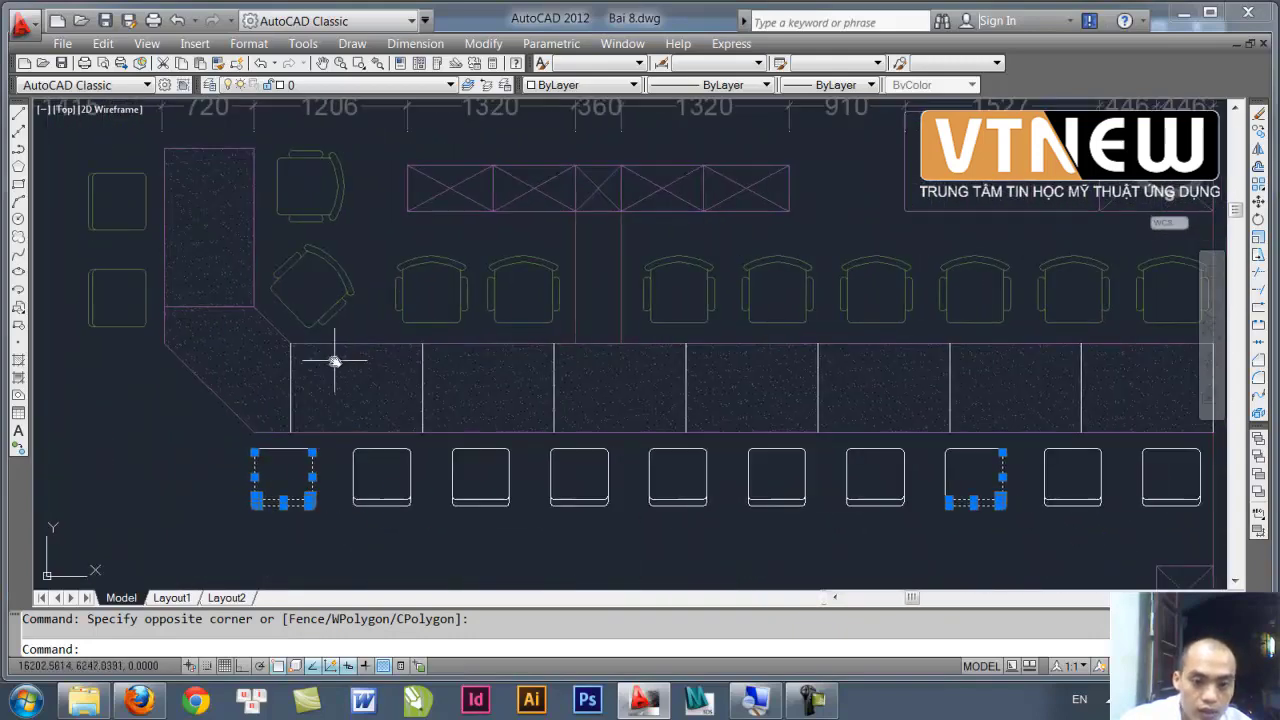
scroll(587, 413, down, 2)
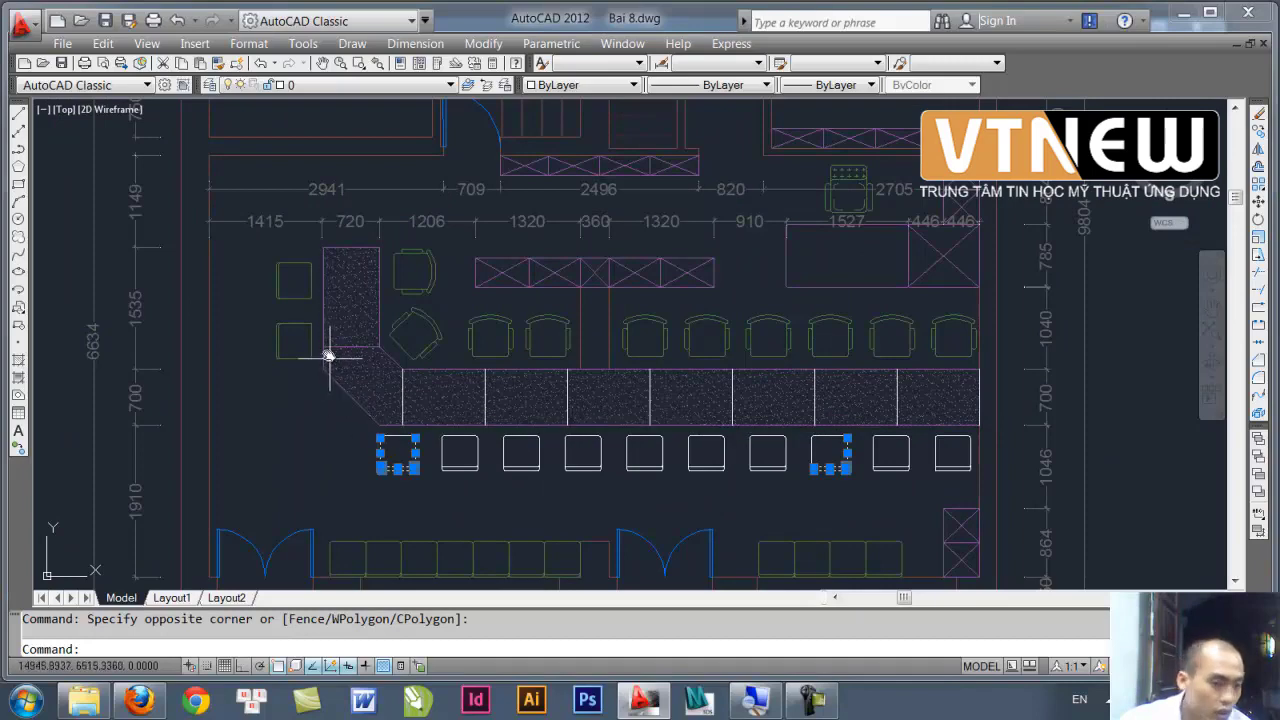
- Zoom back to the angled counter corner and the open area beside the arc
middle_drag(331, 383, 325, 322)
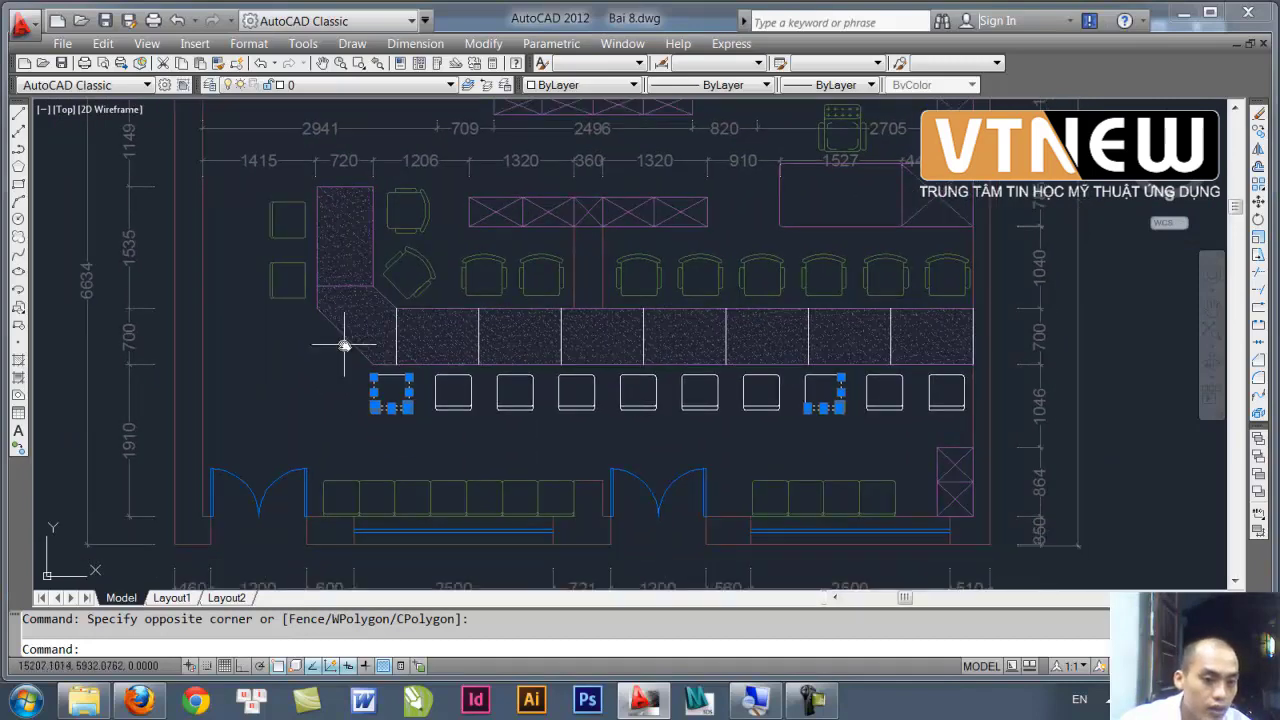
scroll(344, 345, up, 1)
scroll(349, 343, up, 1)
scroll(349, 371, up, 1)
scroll(403, 371, up, 1)
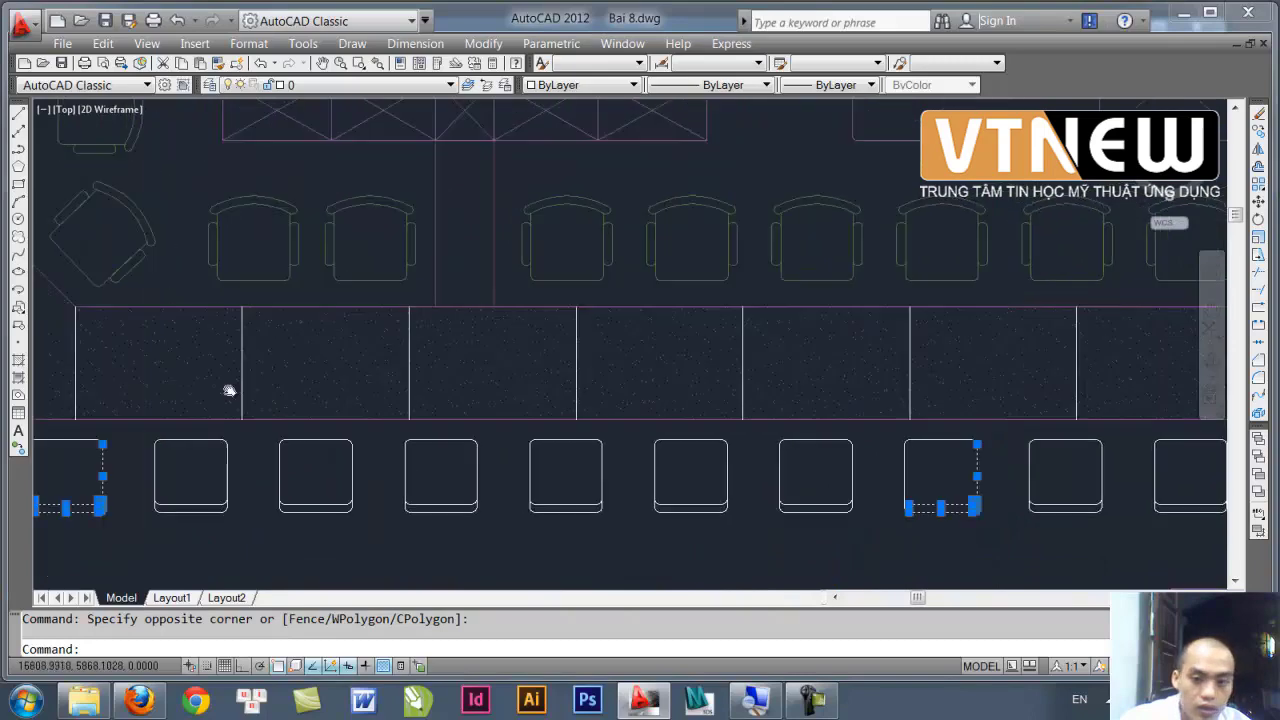
scroll(306, 400, down, 2)
scroll(314, 404, down, 2)
scroll(586, 396, up, 1)
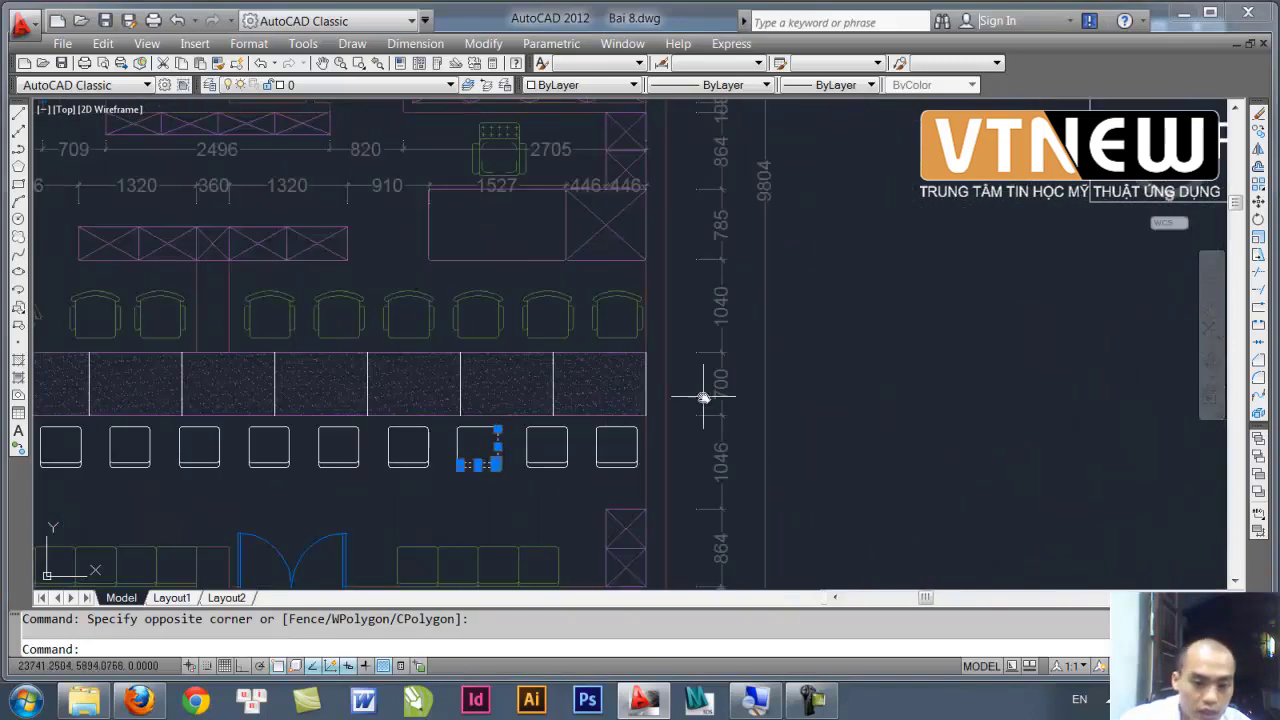
middle_drag(491, 368, 680, 380)
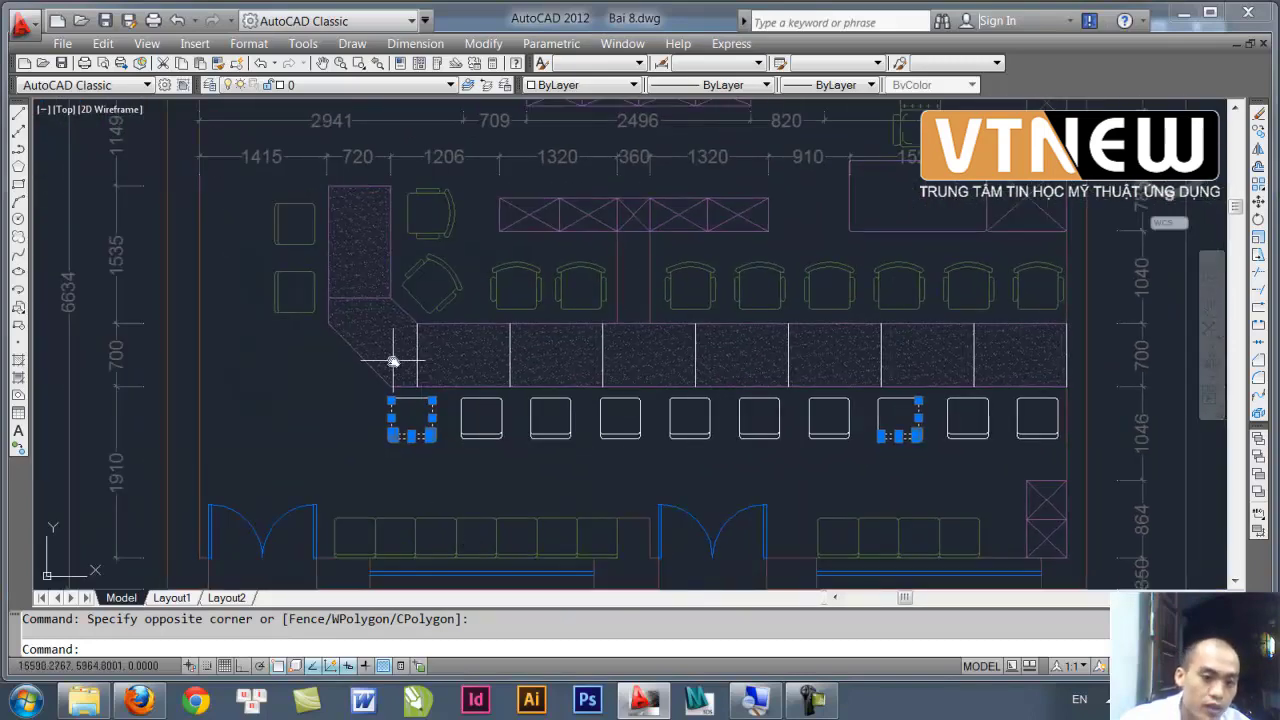
scroll(352, 344, up, 2)
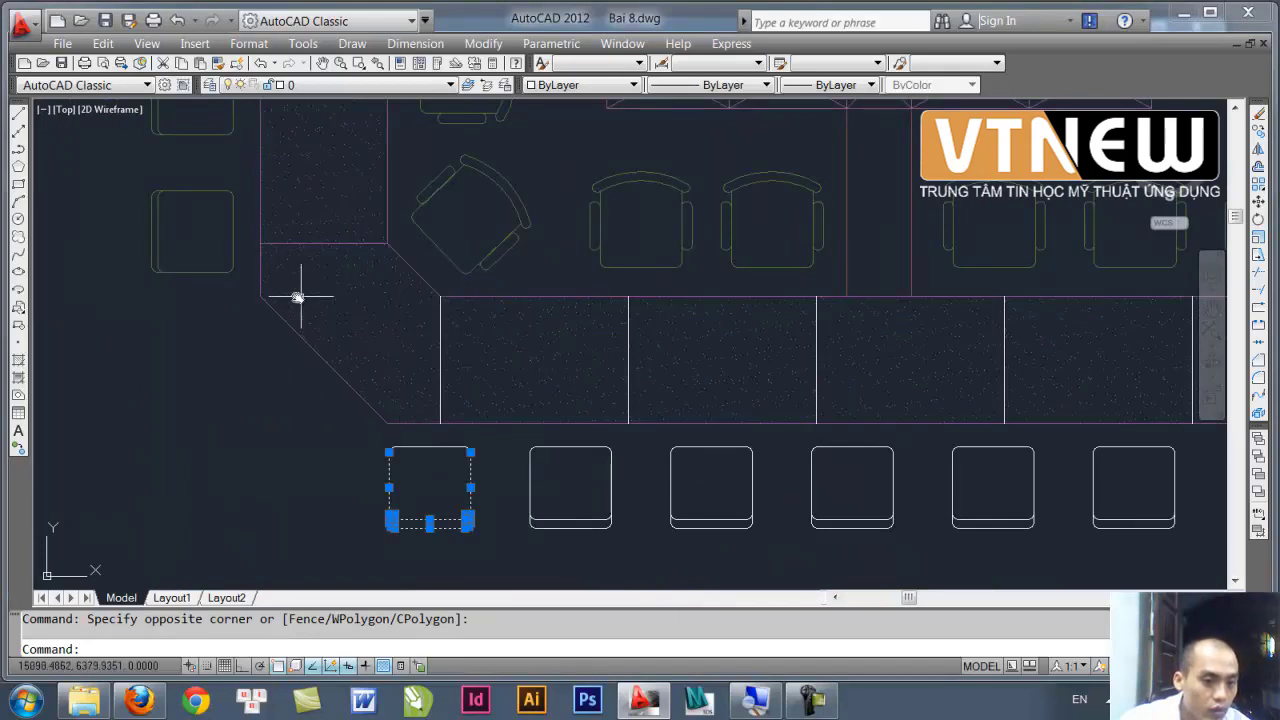
scroll(250, 296, down, 4)
scroll(370, 333, up, 1)
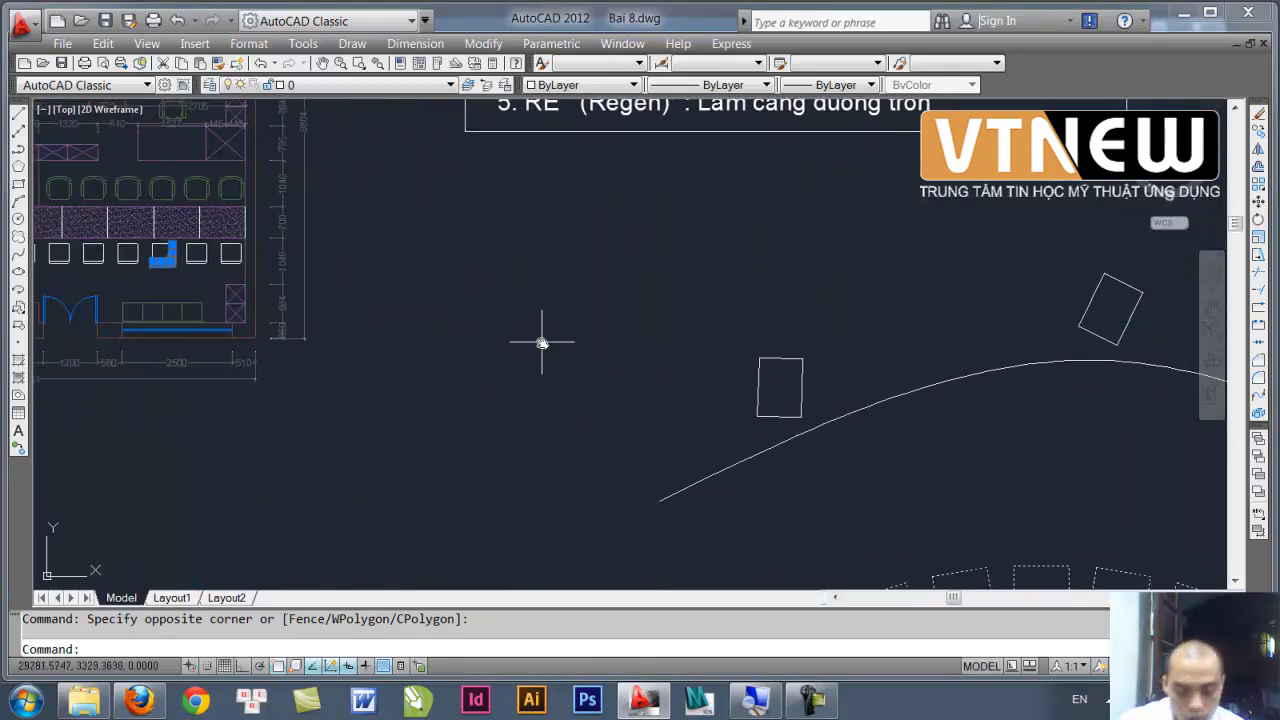
- With Ortho on, draw an L-shape of a horizontal and a vertical line
key(l)
key(Return)
middle_drag(543, 524, 543, 434)
click(598, 472)
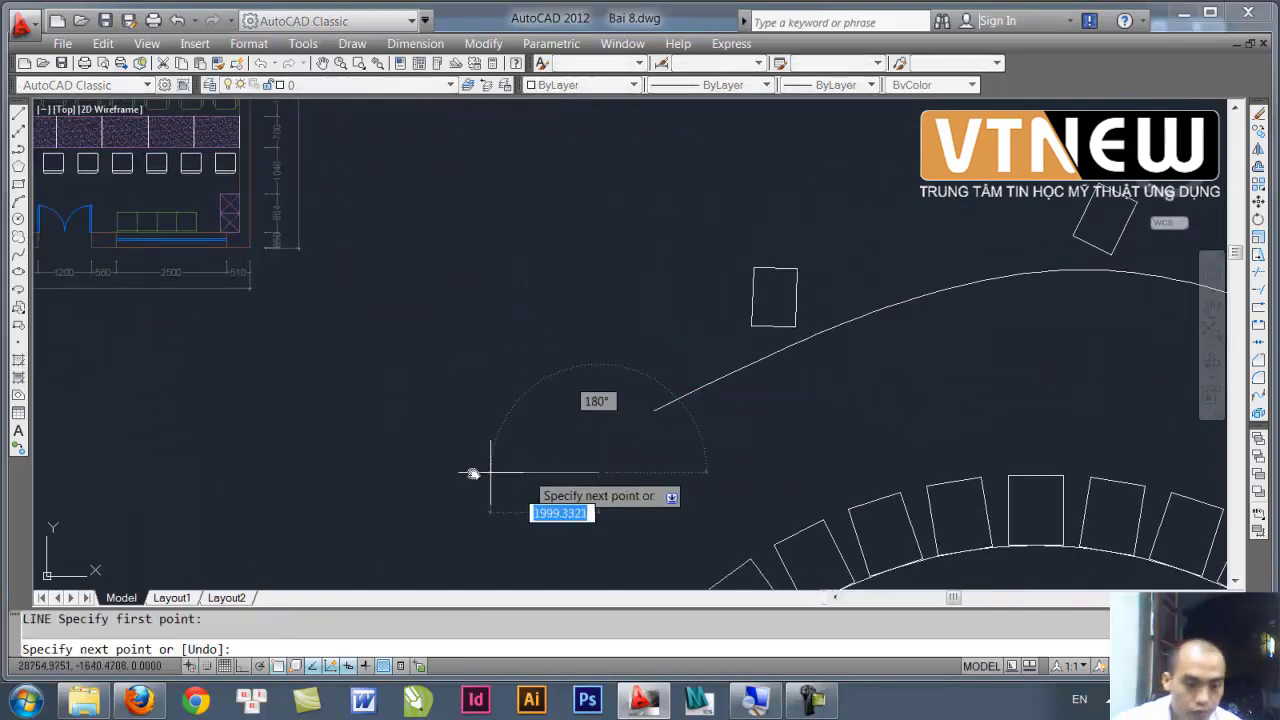
key(F8)
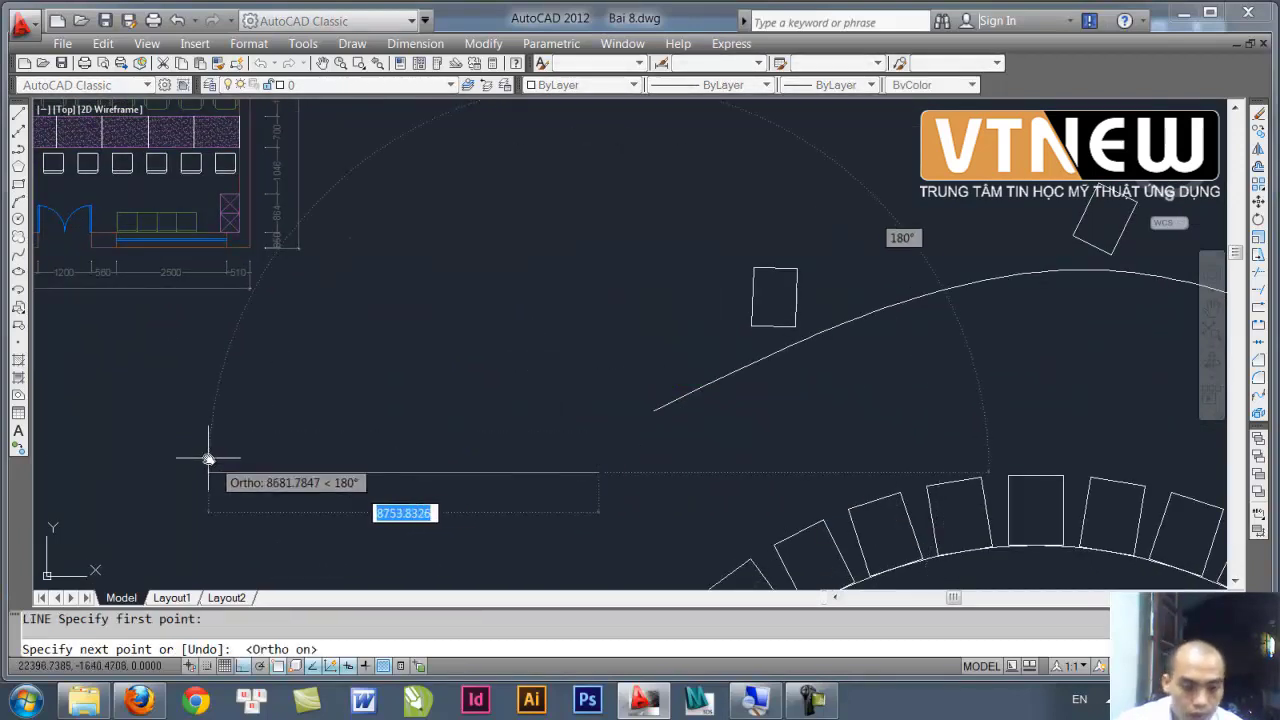
click(206, 472)
click(206, 334)
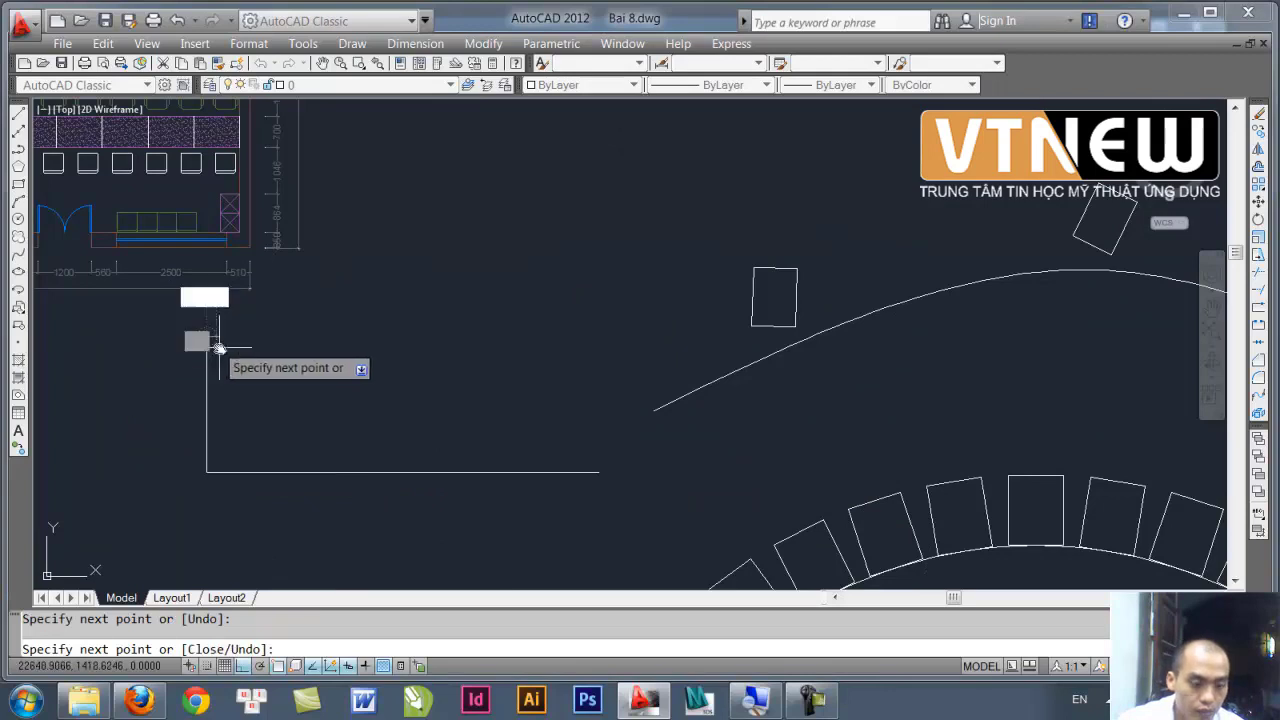
key(Escape)
scroll(294, 457, up, 2)
middle_drag(250, 459, 341, 453)
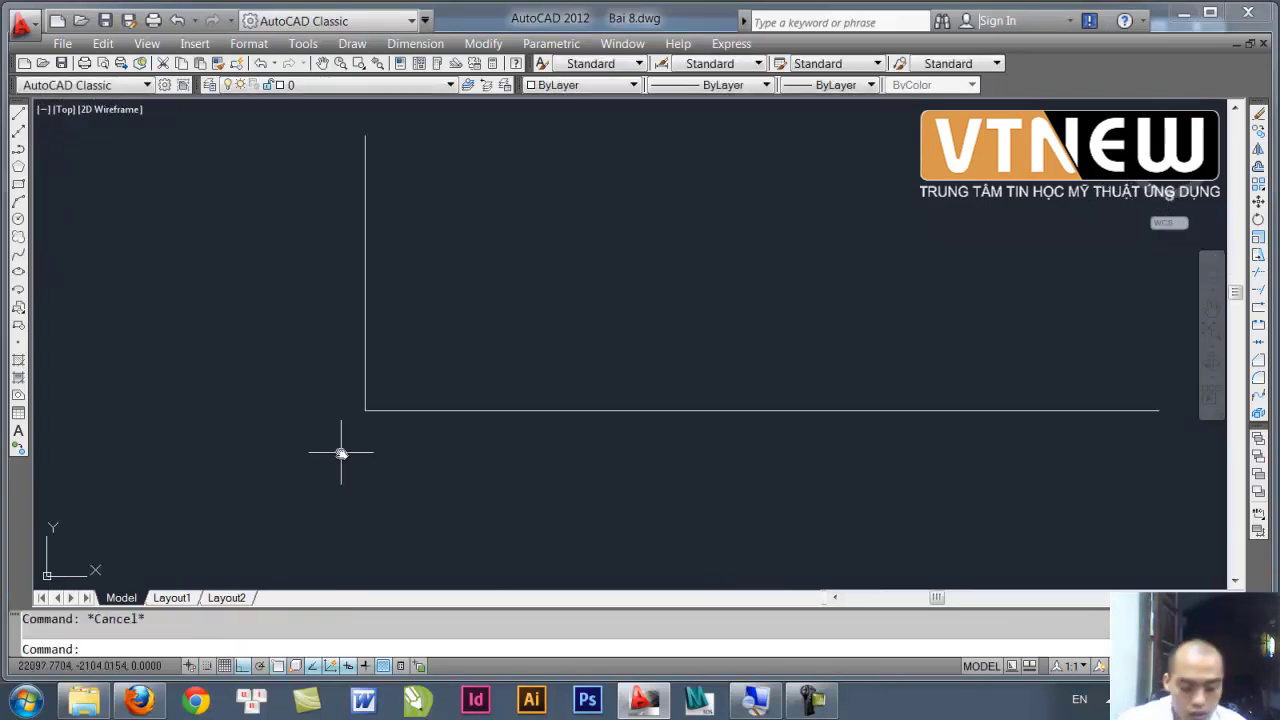
- Start CHAMFER and set both chamfer distances to 700
text(CHA)
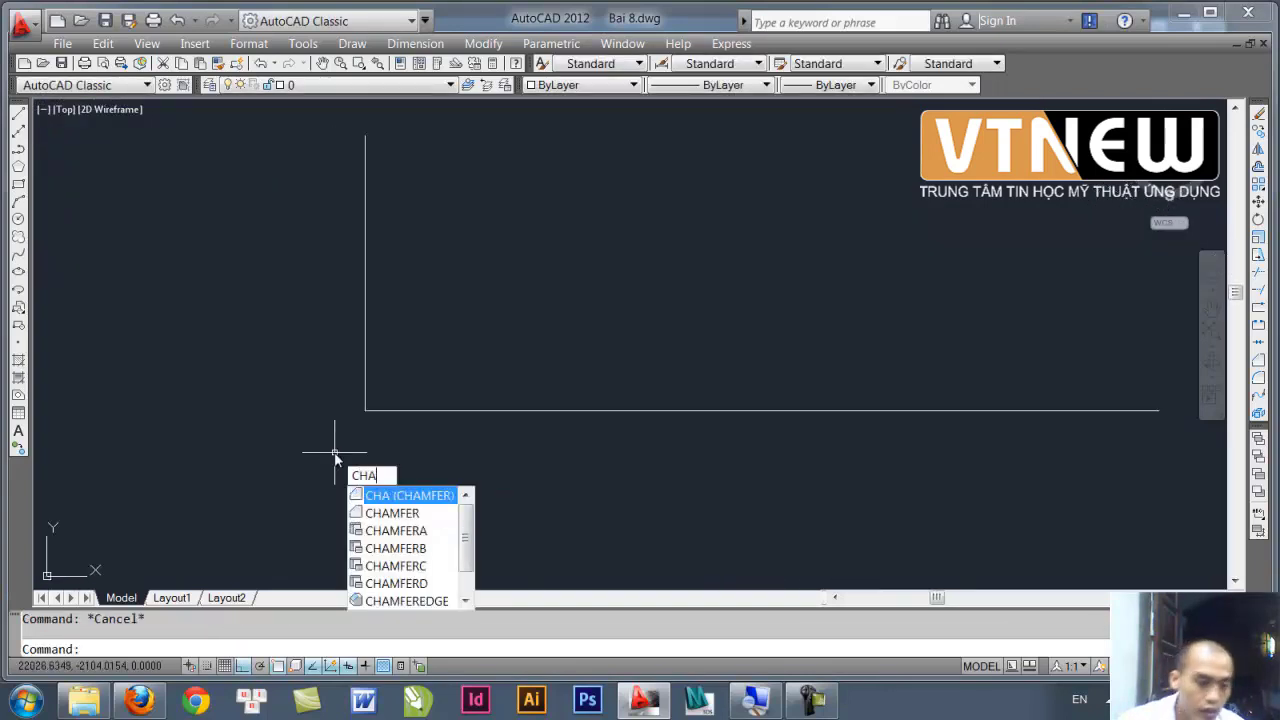
key(Return)
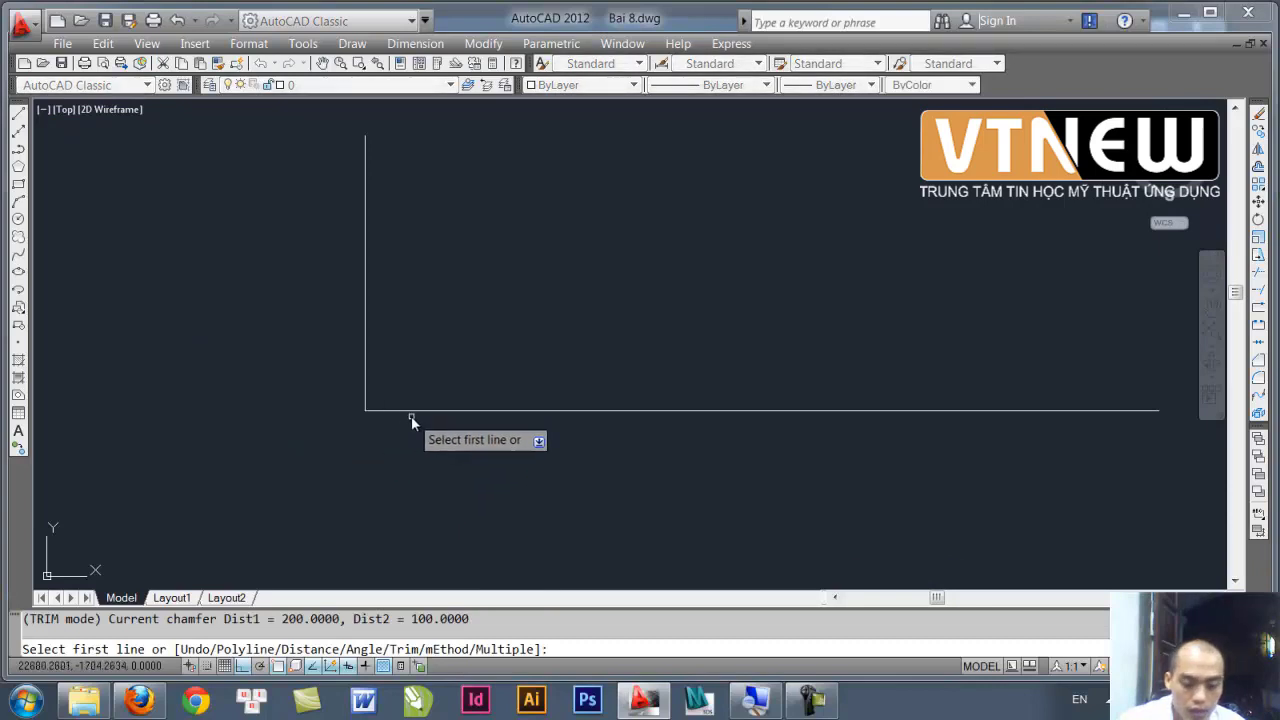
text(D)
key(Return)
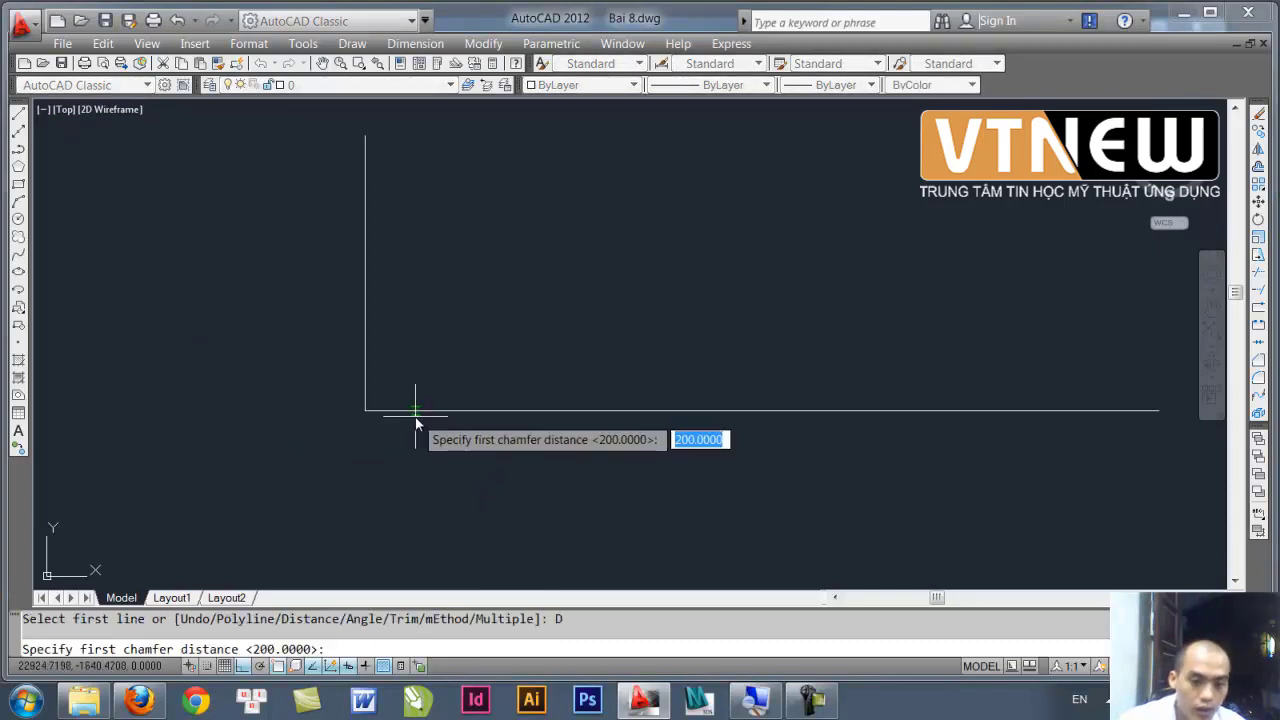
text(7)
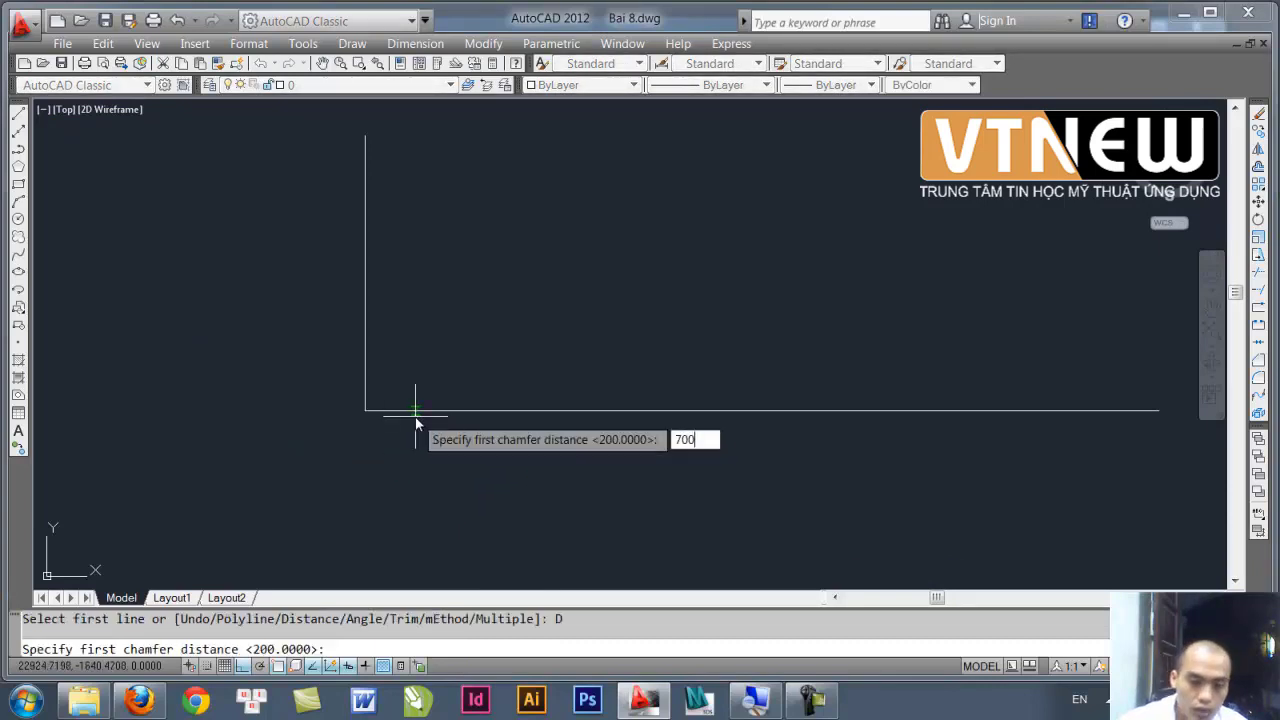
key(Return)
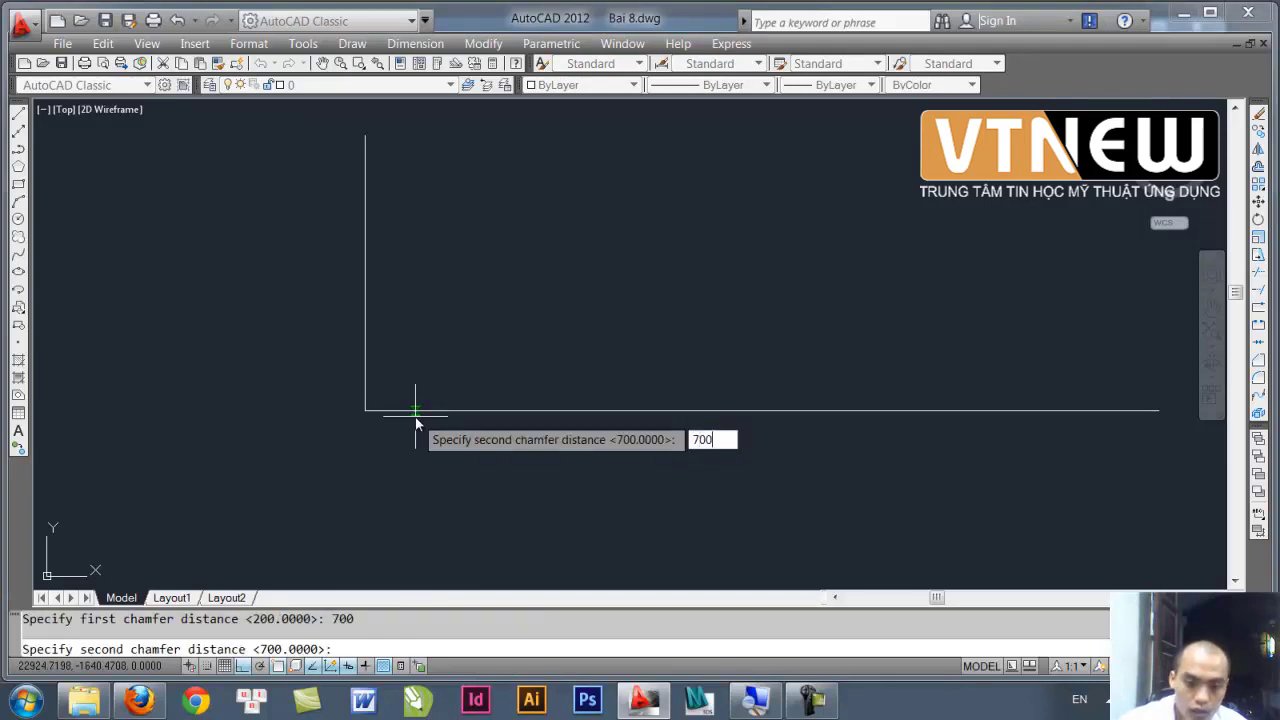
key(Return)
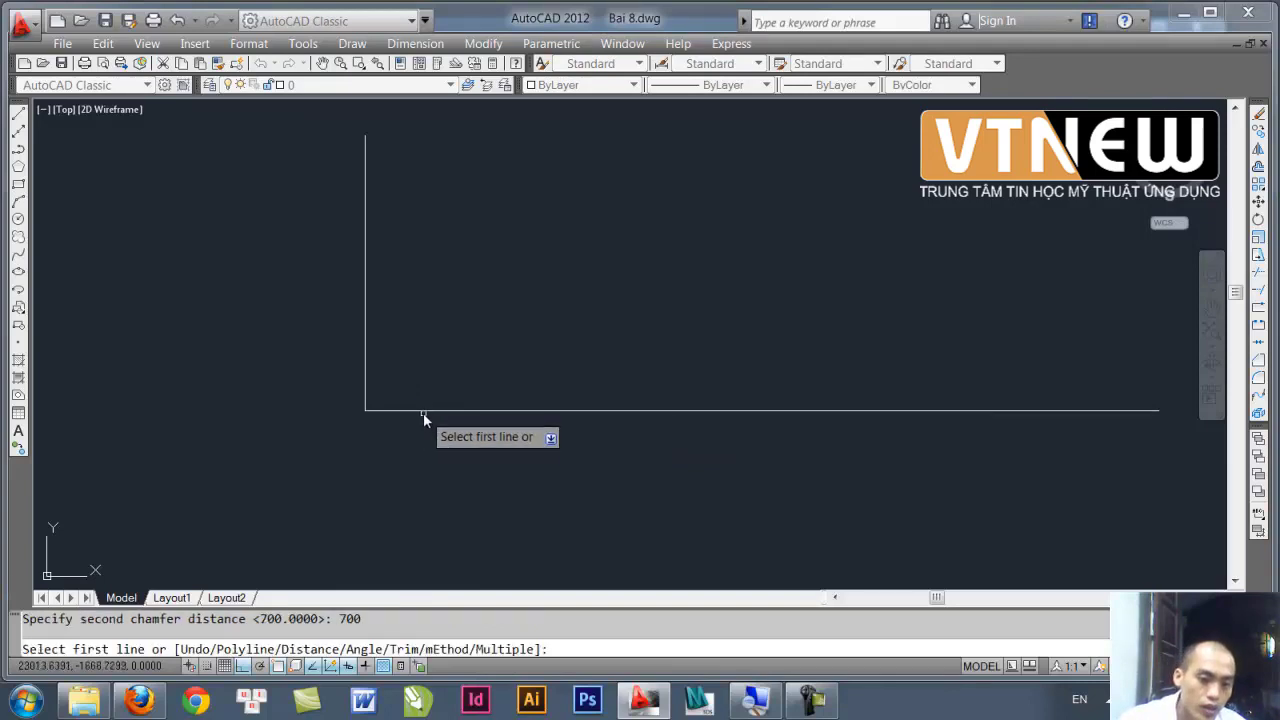
- Cut the L corner diagonally by picking its horizontal then vertical line
click(423, 412)
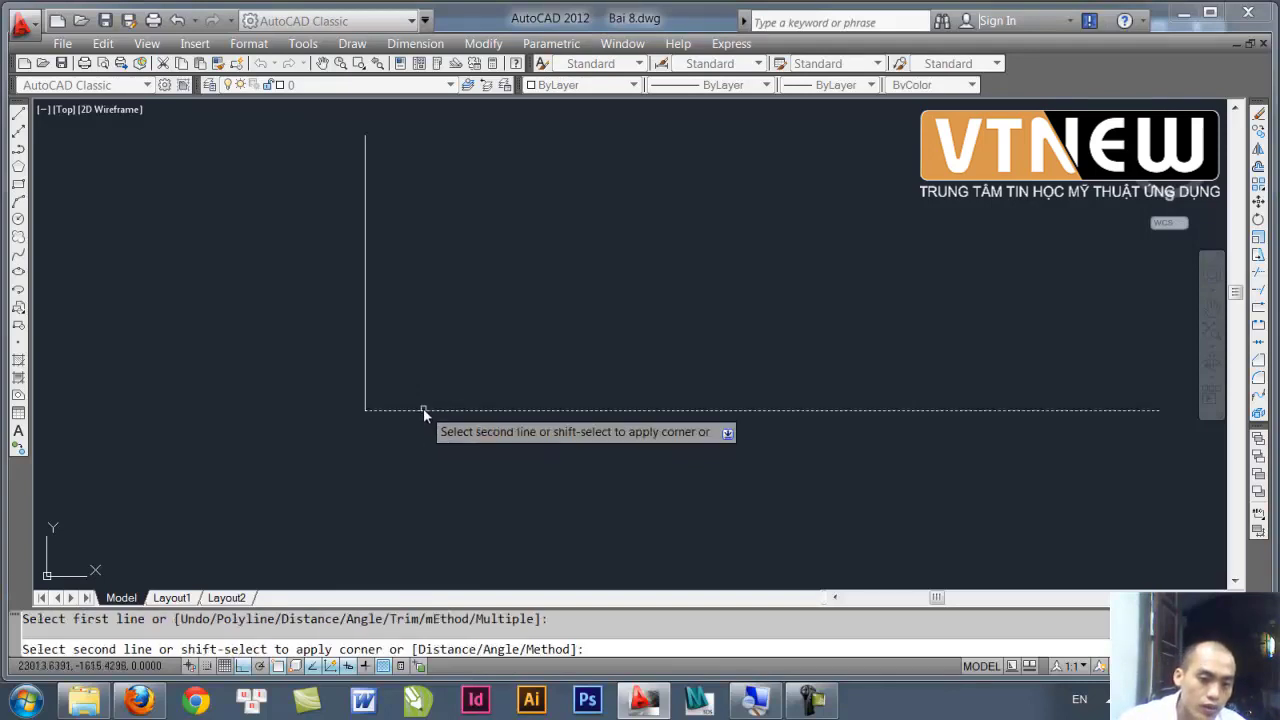
click(365, 368)
mouse_move(445, 425)
middle_down()
mouse_move(315, 427)
mouse_move(309, 386)
middle_up()
key(Escape)
scroll(300, 420, up, 2)
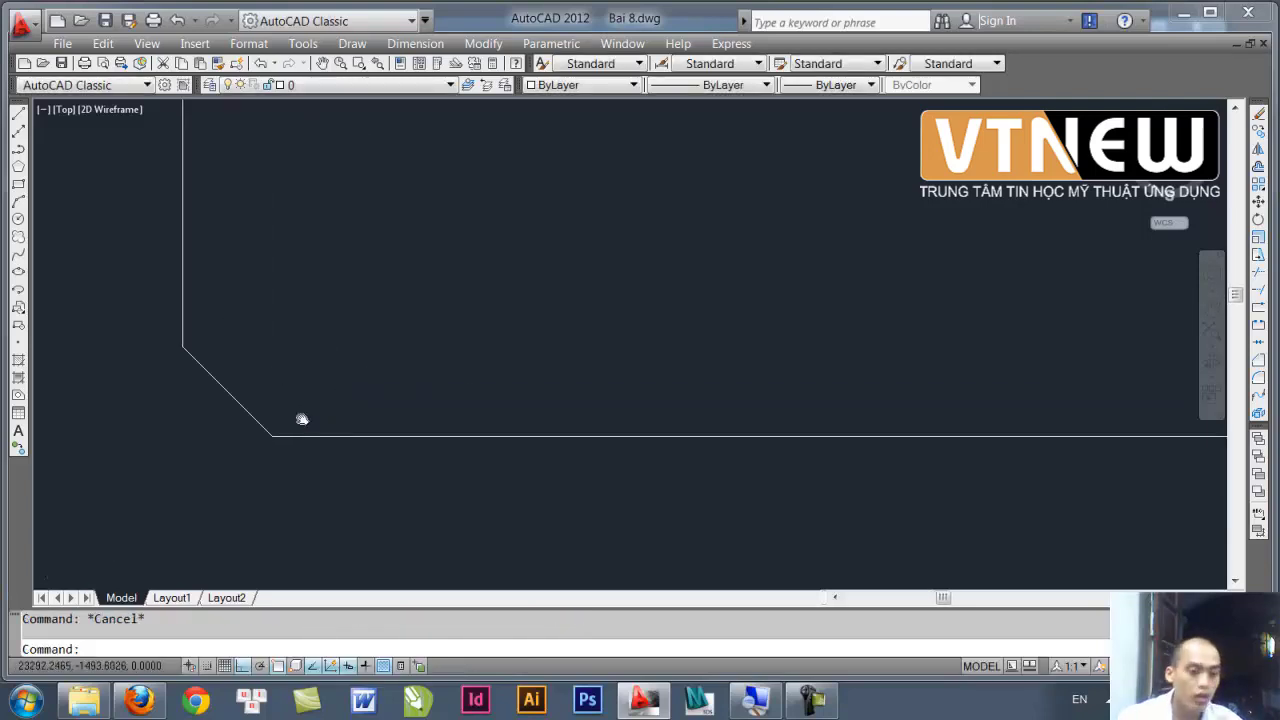
scroll(354, 440, down, 3)
- Offset the bottom horizontal, vertical and diagonal bevel lines 700 toward the inside of the corner
text(o)
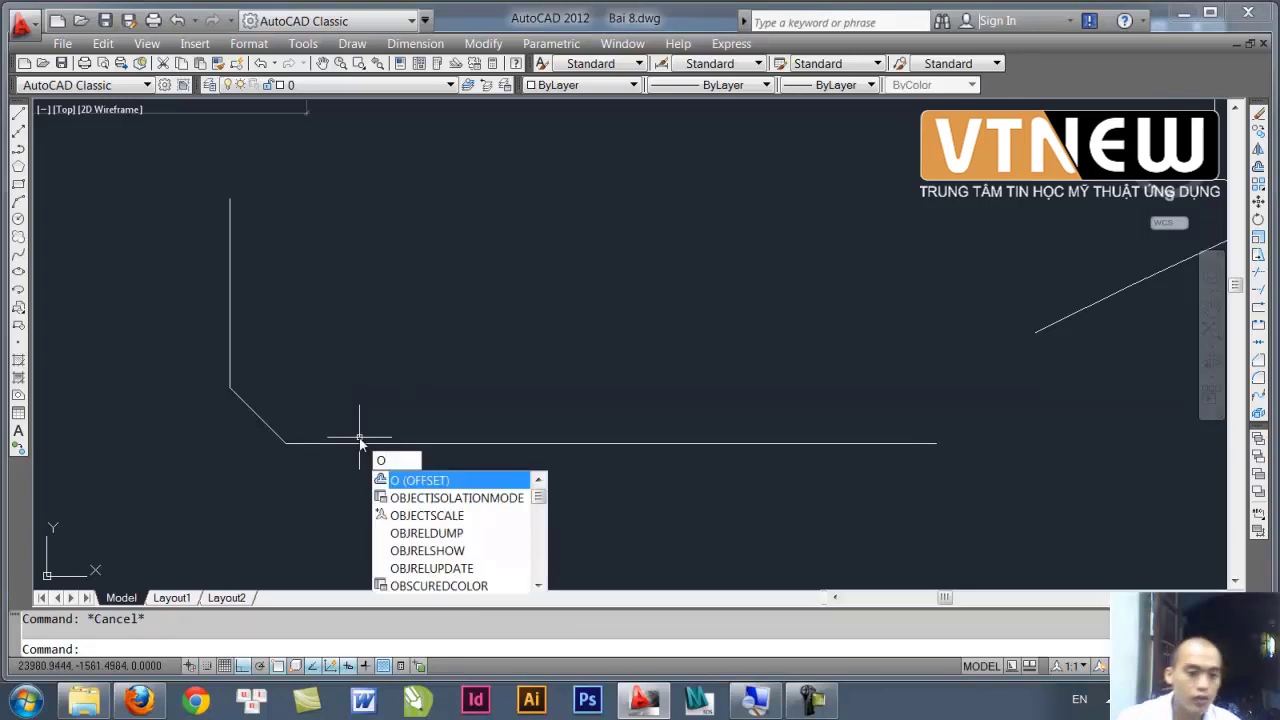
key(Return)
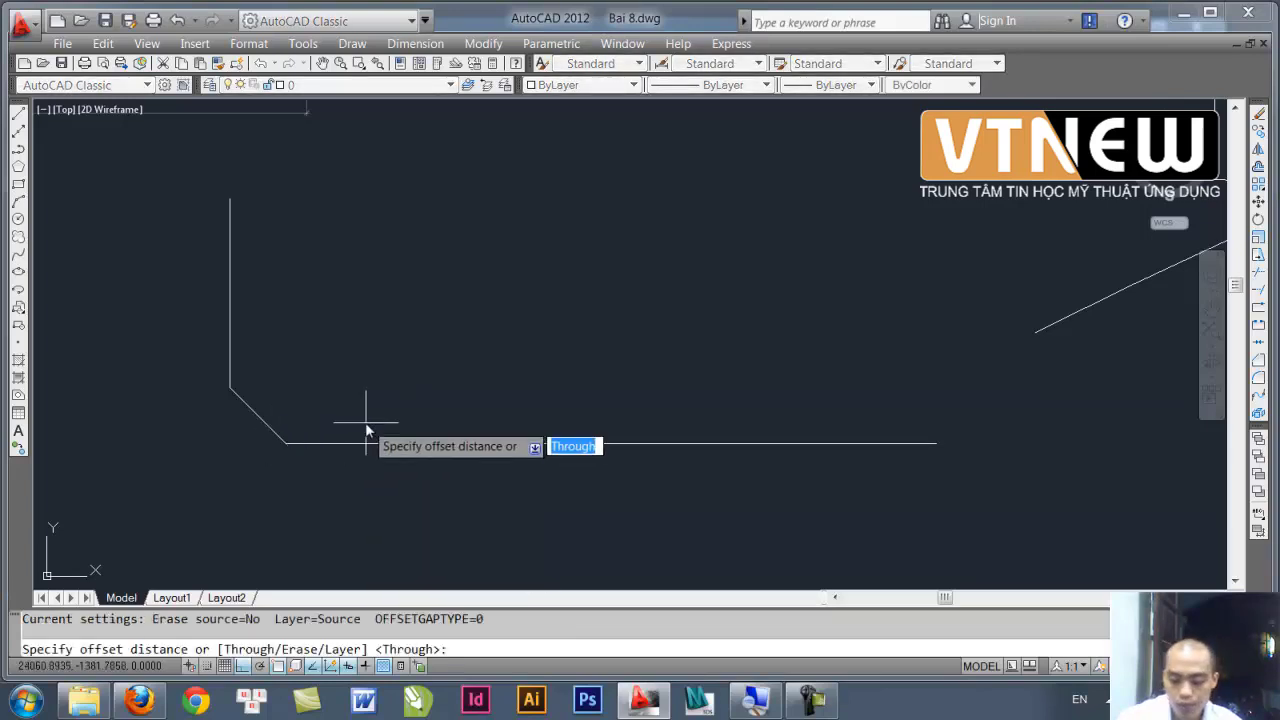
text(700)
key(Return)
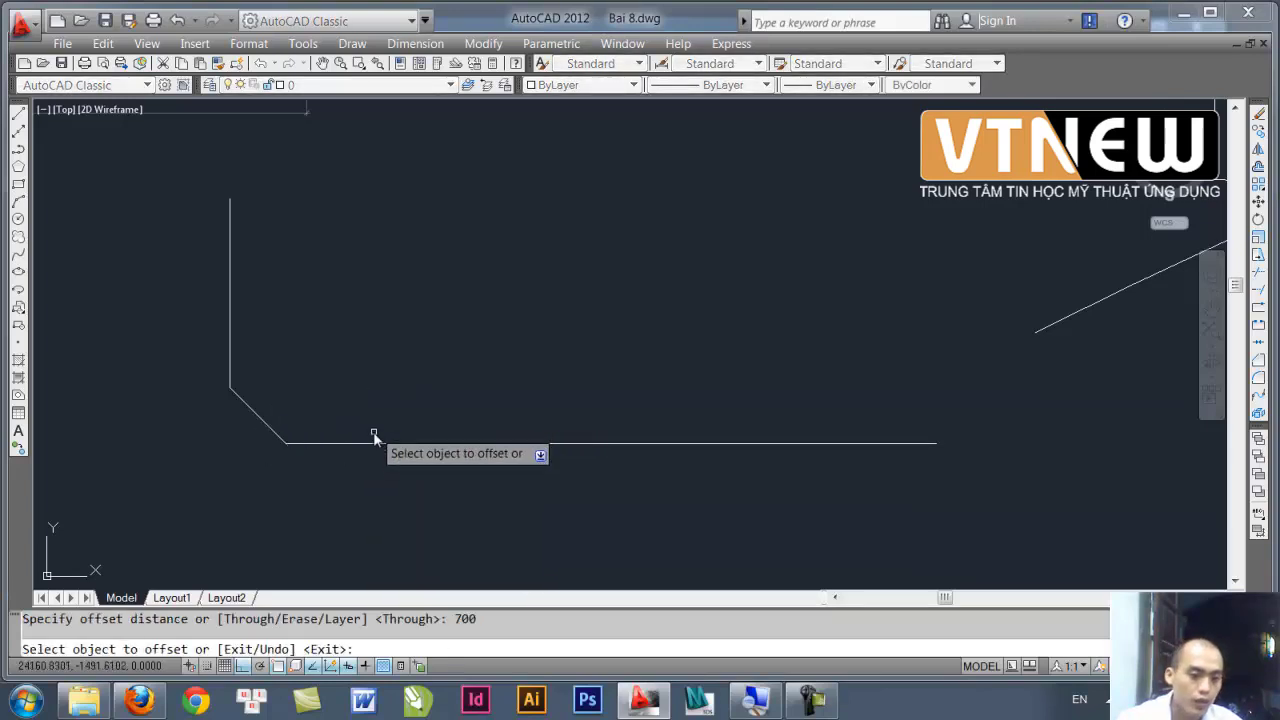
click(373, 440)
click(410, 400)
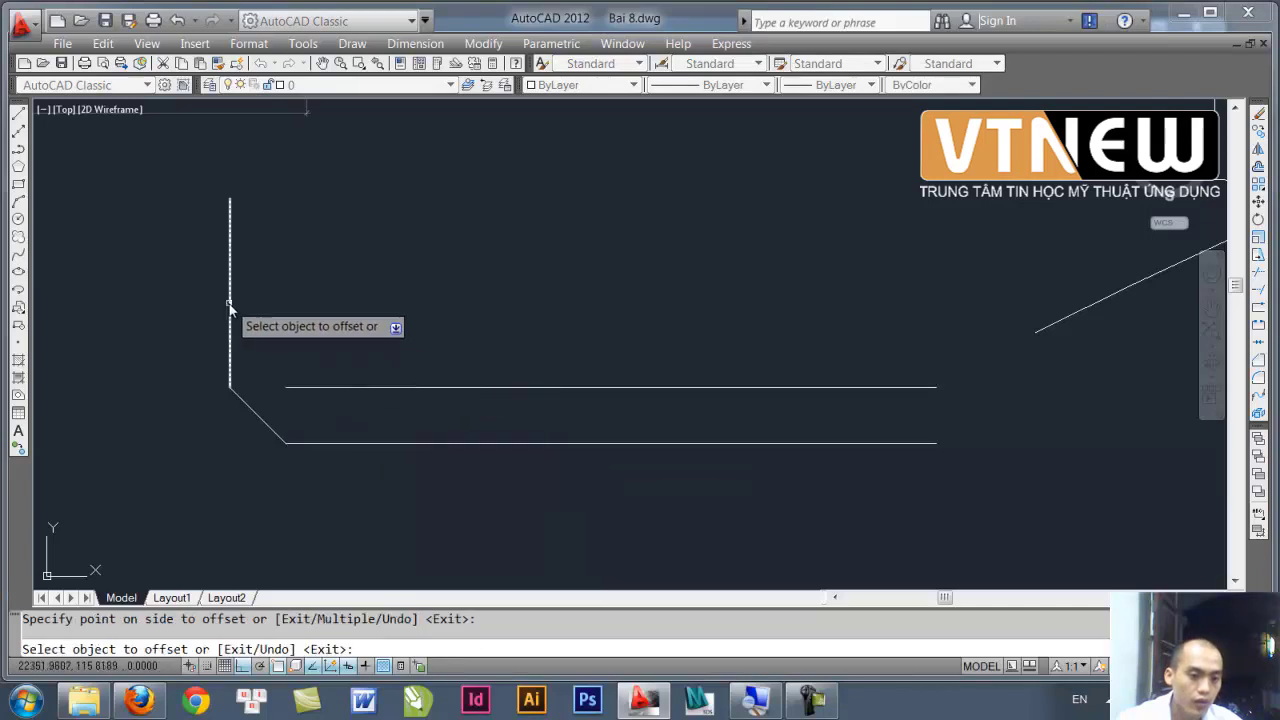
click(230, 303)
click(274, 304)
click(257, 414)
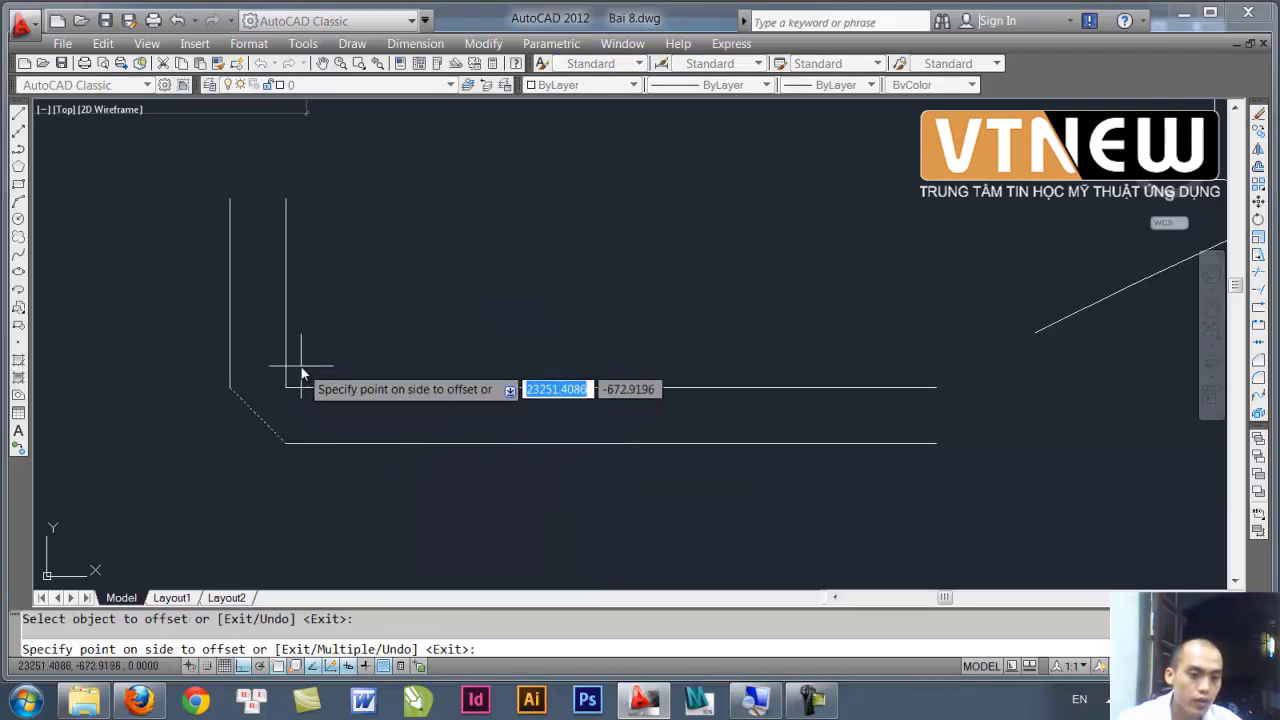
click(302, 374)
key(Escape)
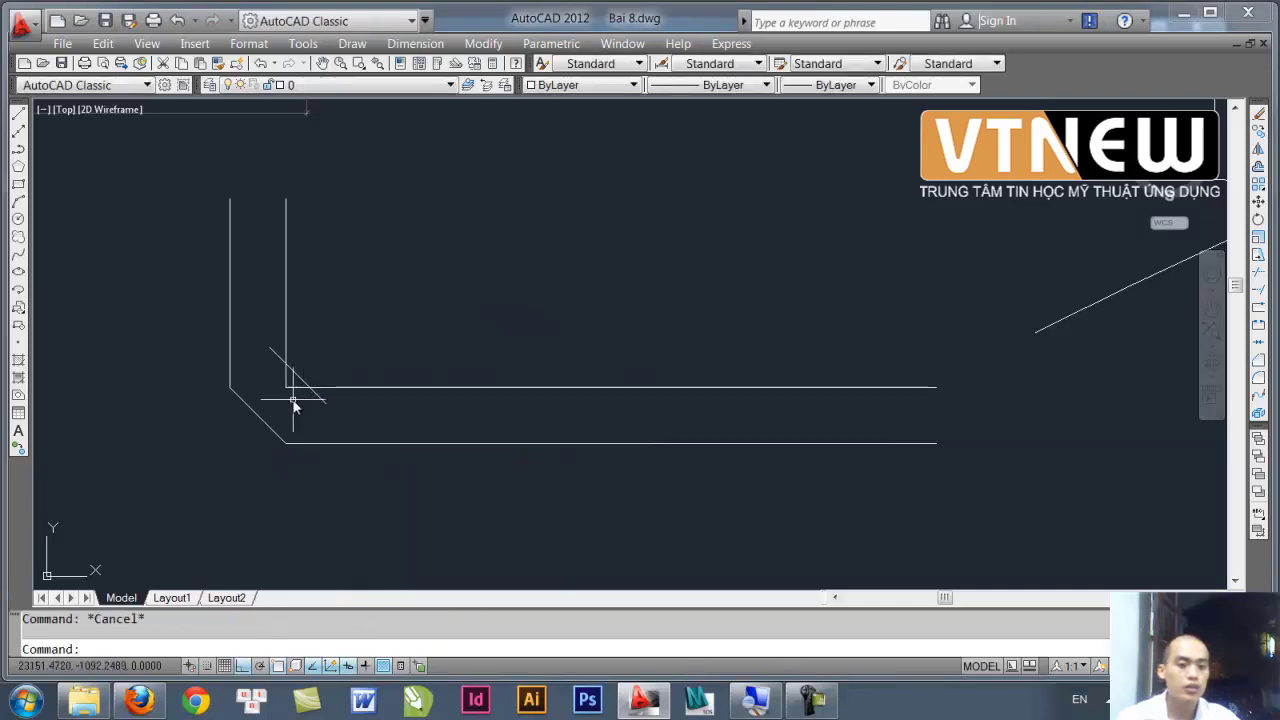
- Fillet with radius 0 to join the inner vertical and horizontal lines to the inner diagonal
scroll(293, 403, up, 2)
scroll(360, 397, up, 2)
text(f)
key(Return)
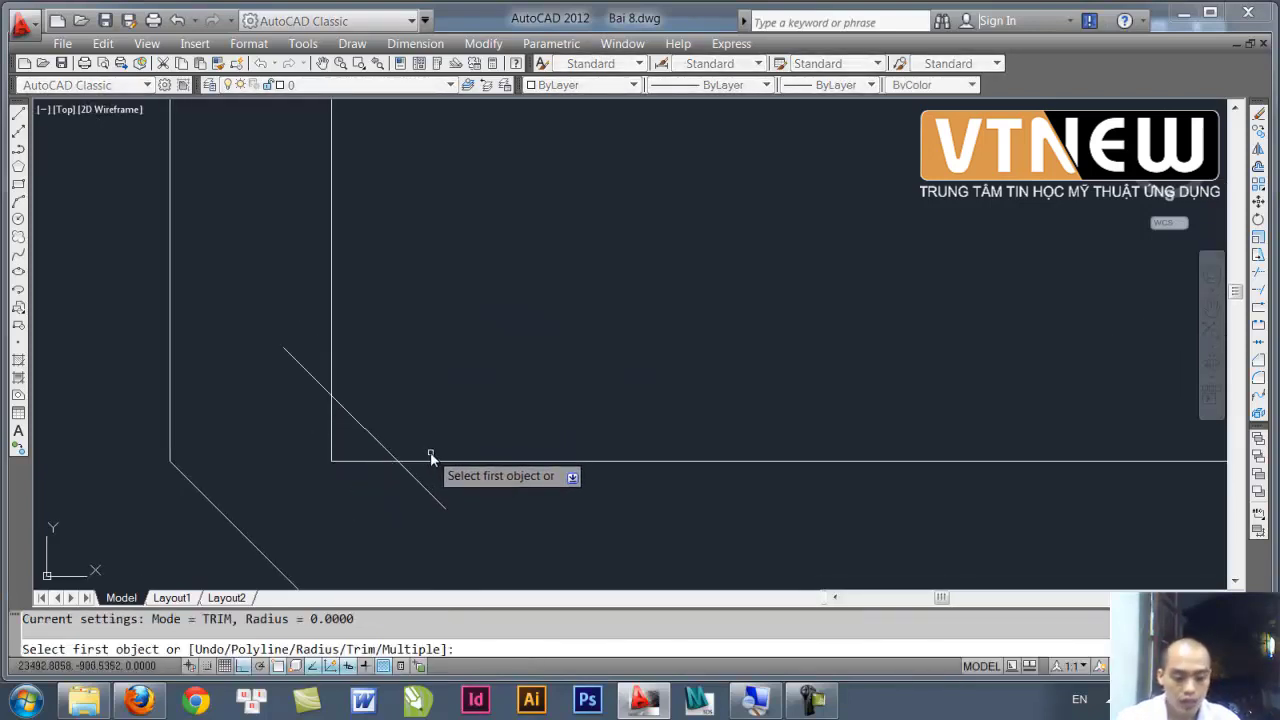
text(r)
key(Return)
key(Return)
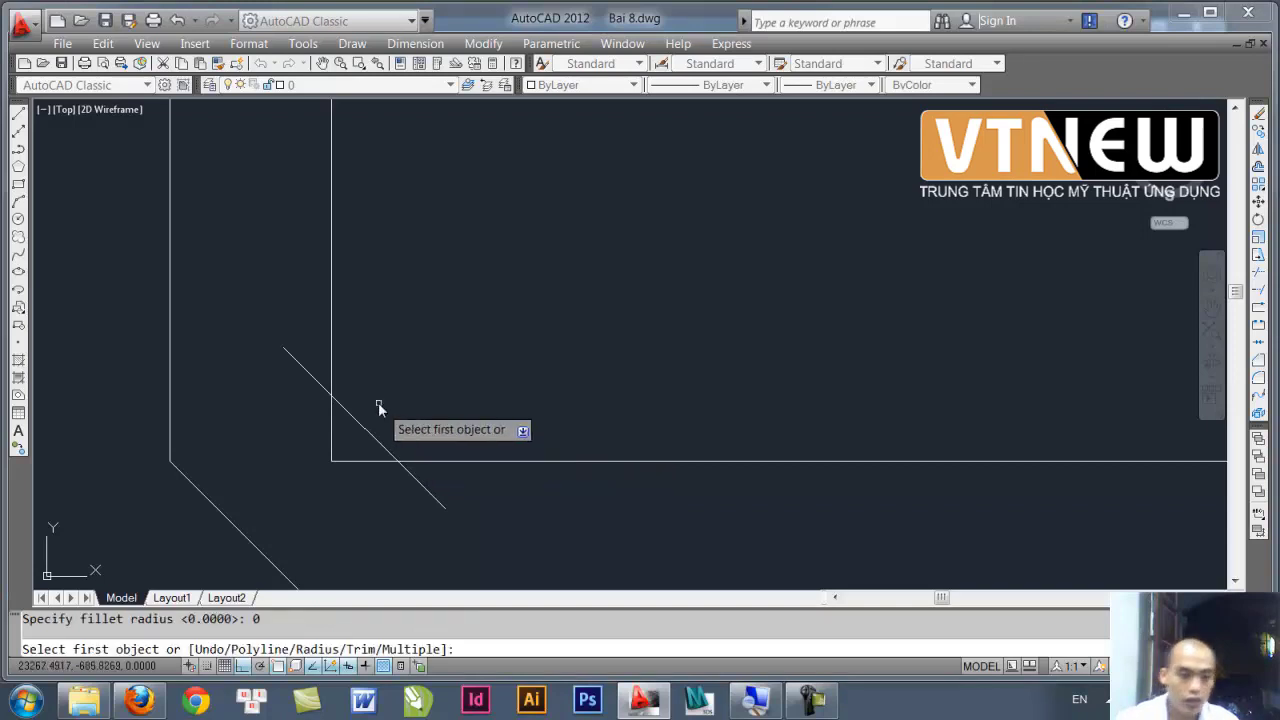
click(332, 372)
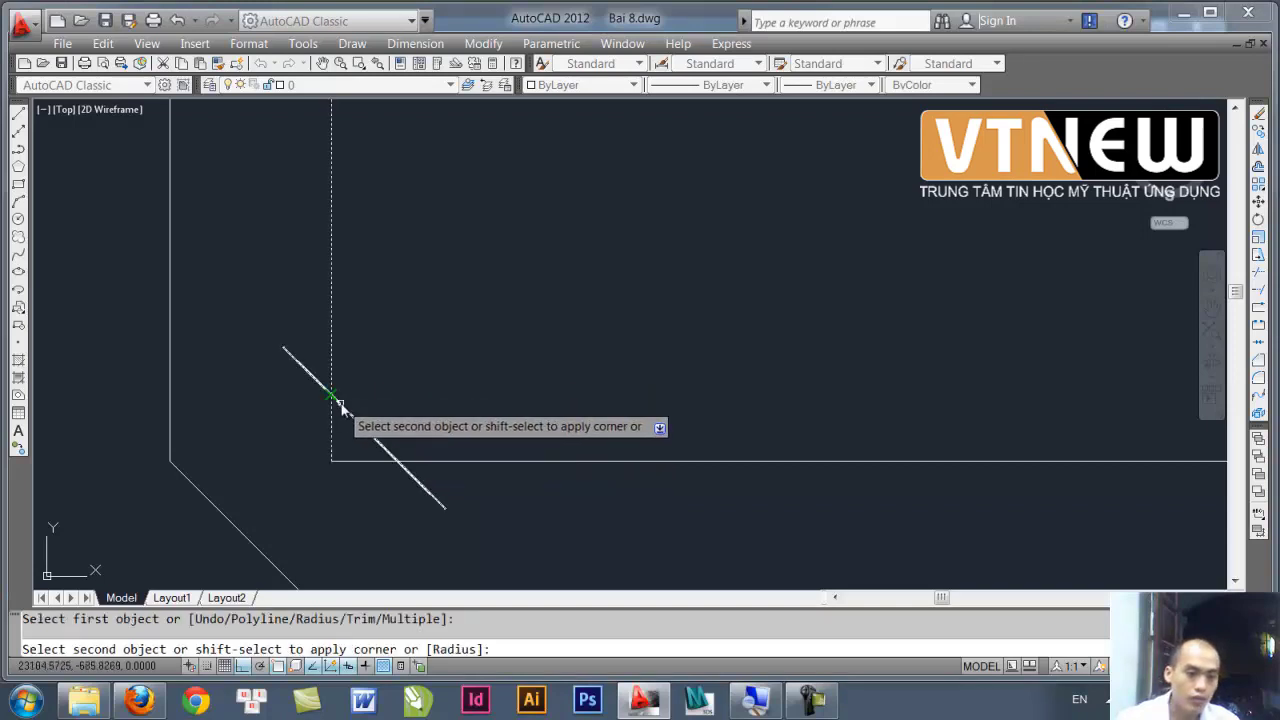
click(343, 408)
key(Return)
click(393, 458)
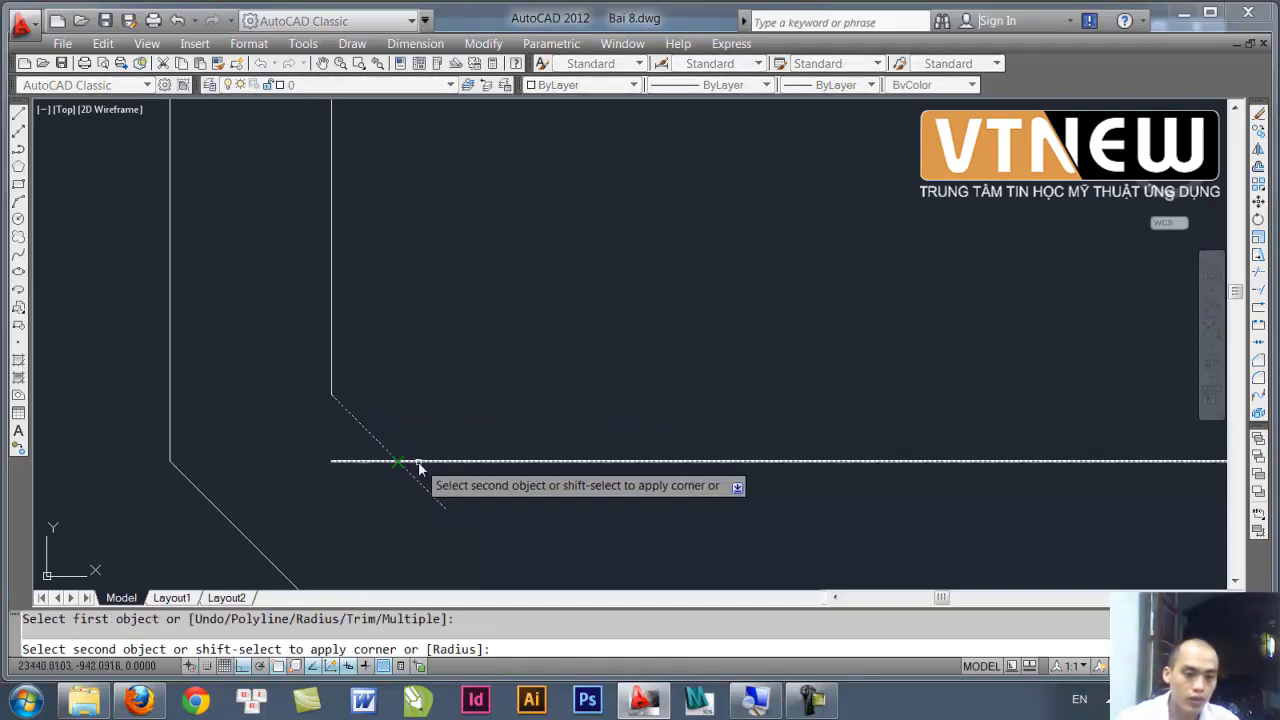
click(418, 462)
mouse_move(517, 502)
middle_down()
mouse_move(497, 437)
mouse_move(380, 409)
middle_up()
scroll(497, 437, down, 4)
scroll(491, 466, down, 4)
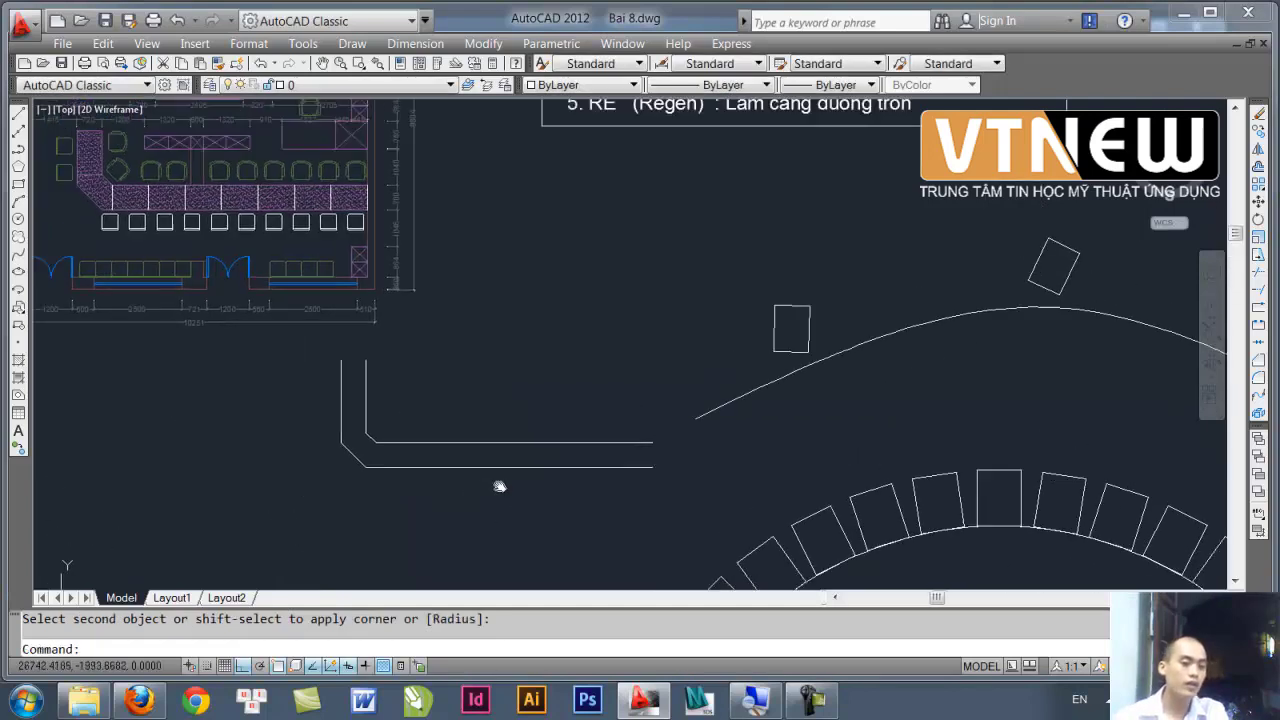
scroll(444, 482, up, 3)
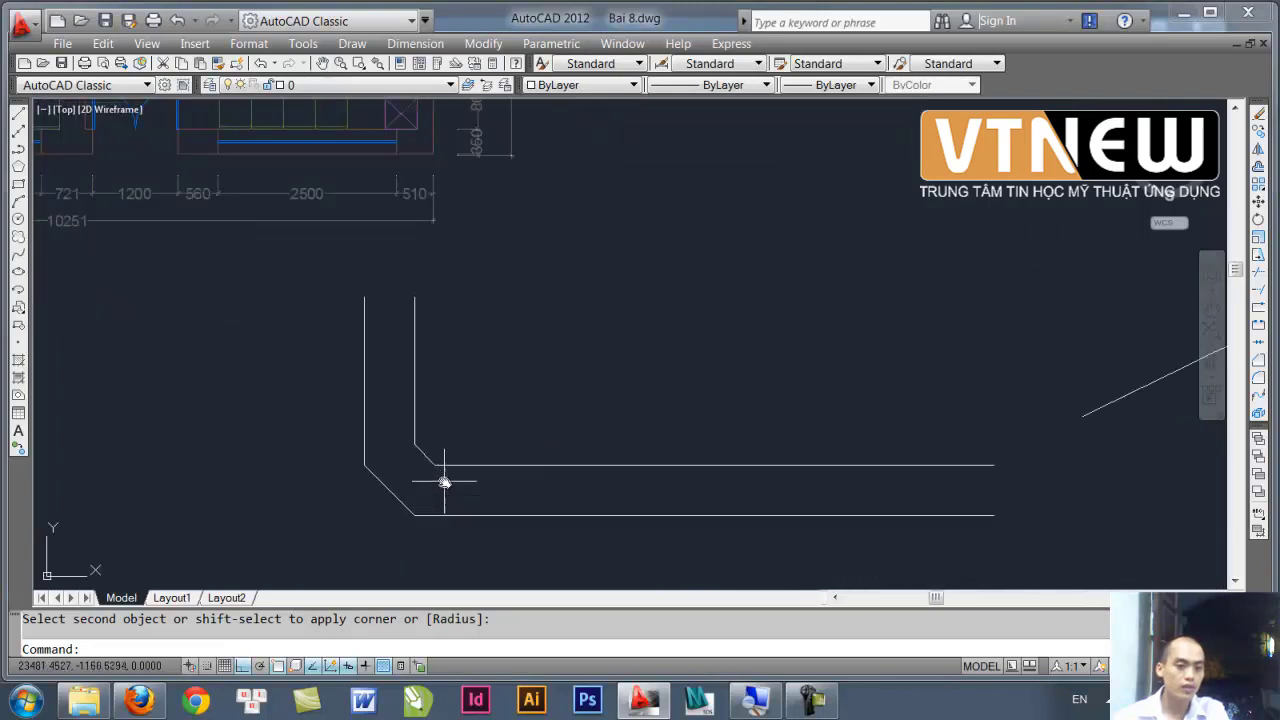
scroll(441, 482, up, 3)
scroll(445, 495, up, 3)
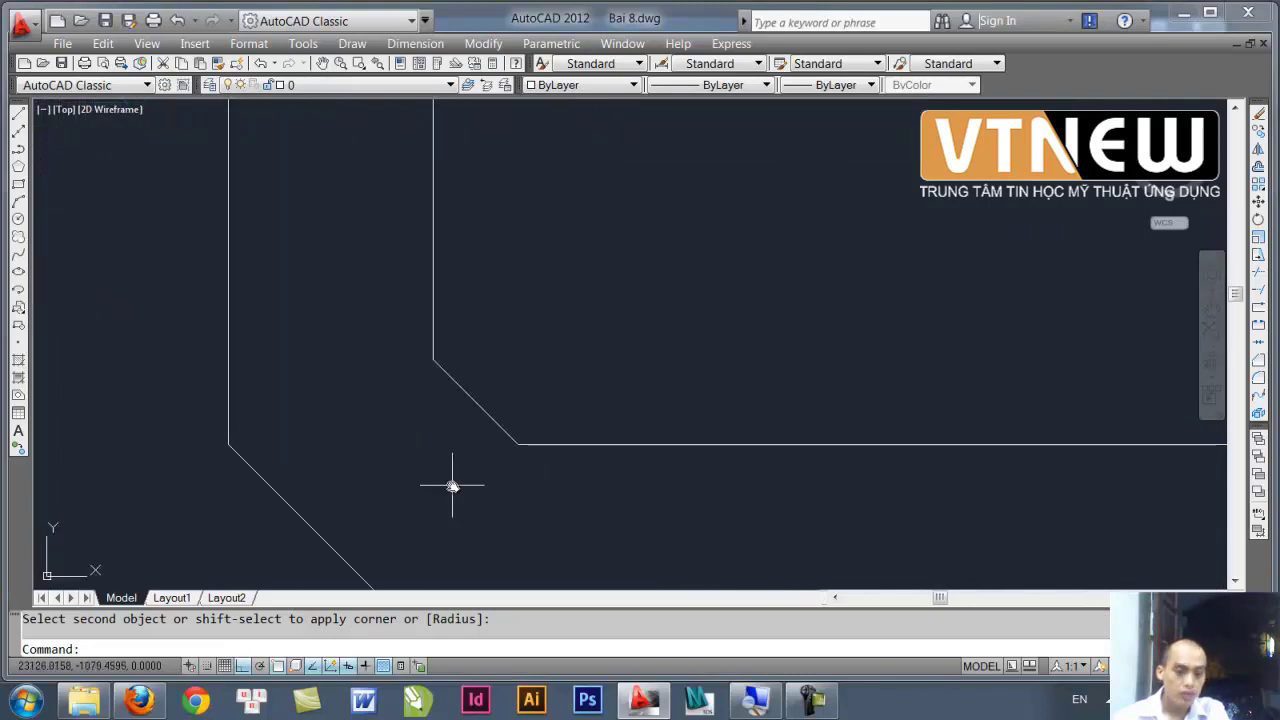
middle_drag(440, 477, 600, 520)
scroll(630, 515, down, 5)
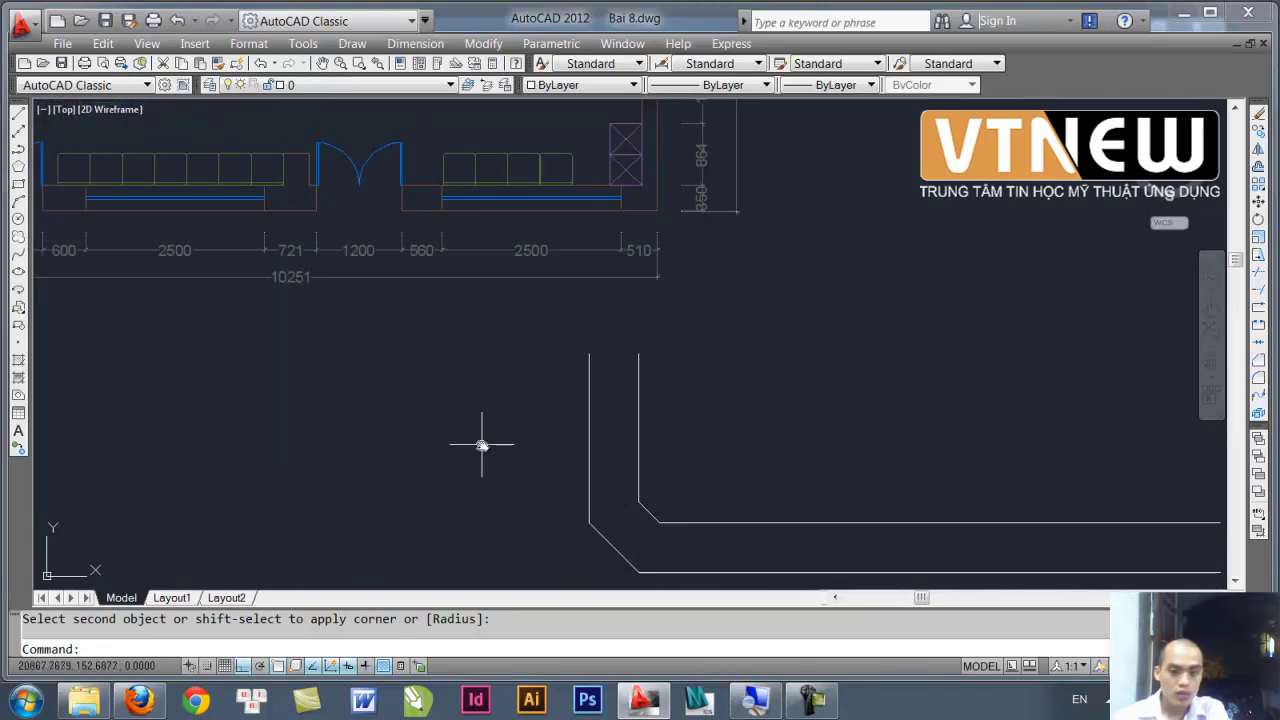
mouse_move(375, 364)
middle_down()
mouse_move(411, 317)
mouse_move(583, 377)
mouse_move(694, 467)
mouse_move(697, 523)
middle_up()
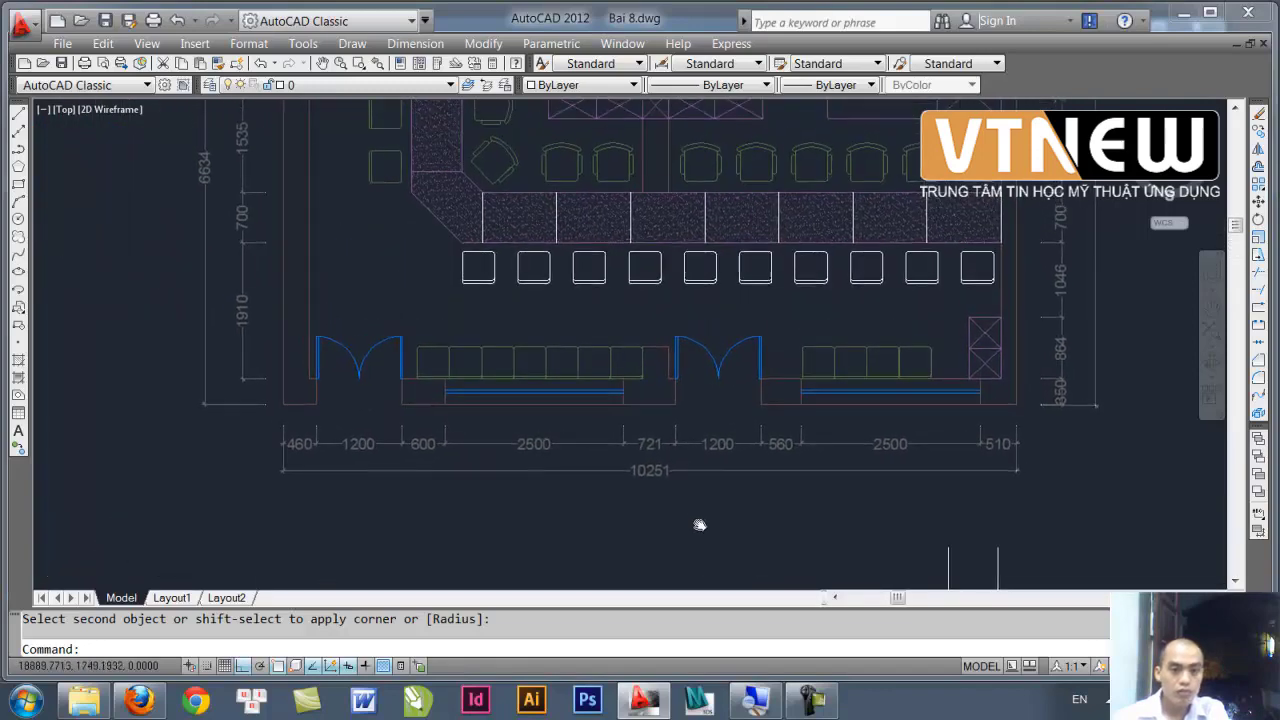
scroll(571, 420, up, 3)
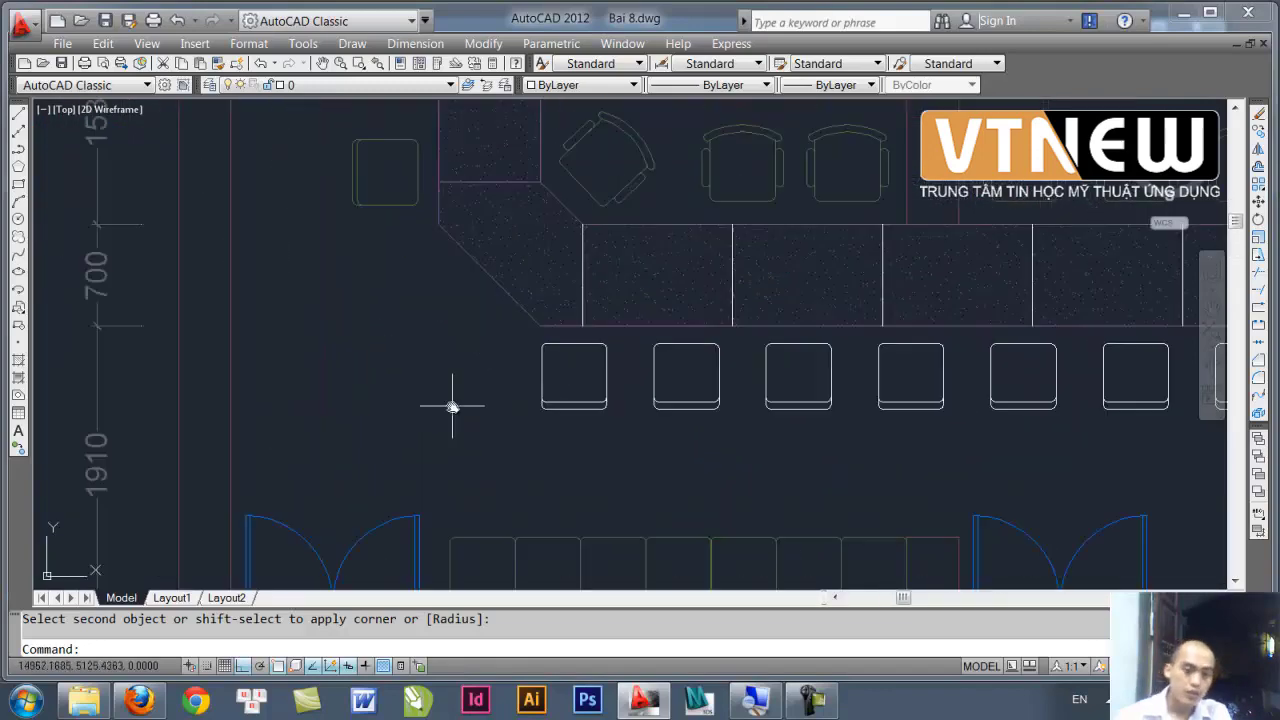
scroll(451, 403, up, 2)
scroll(509, 280, up, 2)
scroll(534, 363, down, 5)
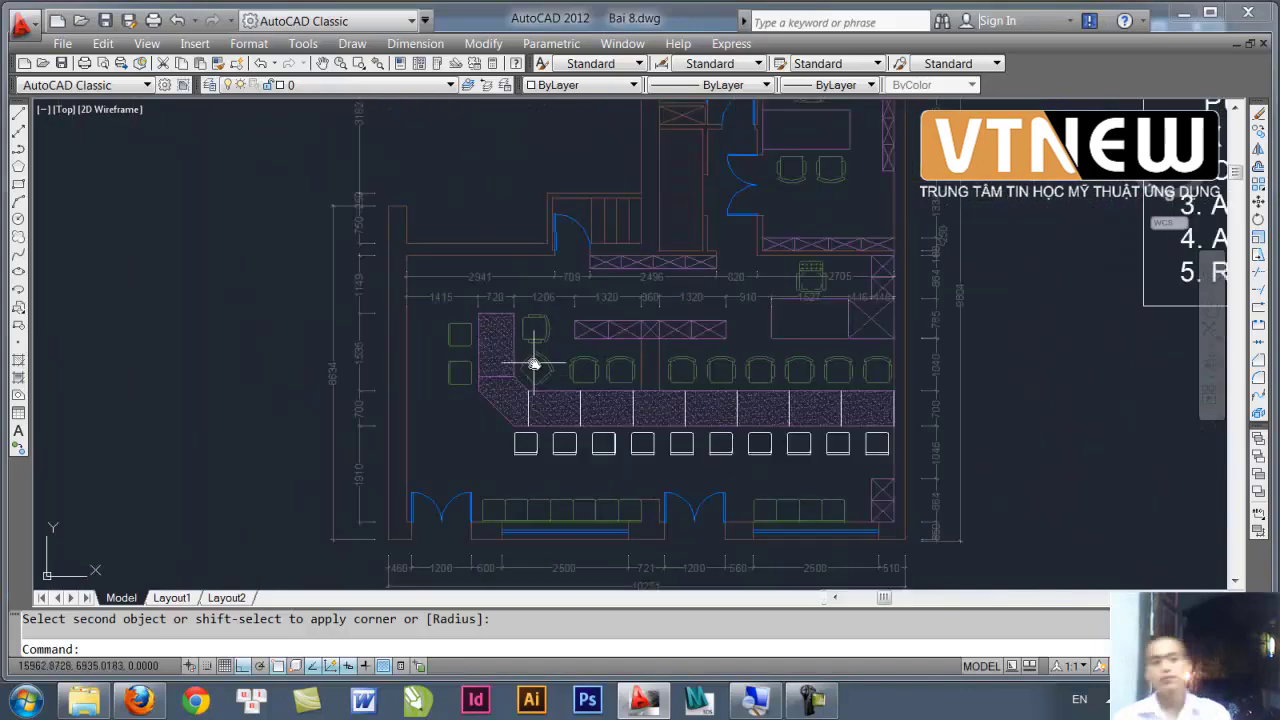
scroll(343, 337, down, 3)
scroll(337, 437, up, 5)
scroll(448, 382, up, 1)
scroll(651, 409, down, 3)
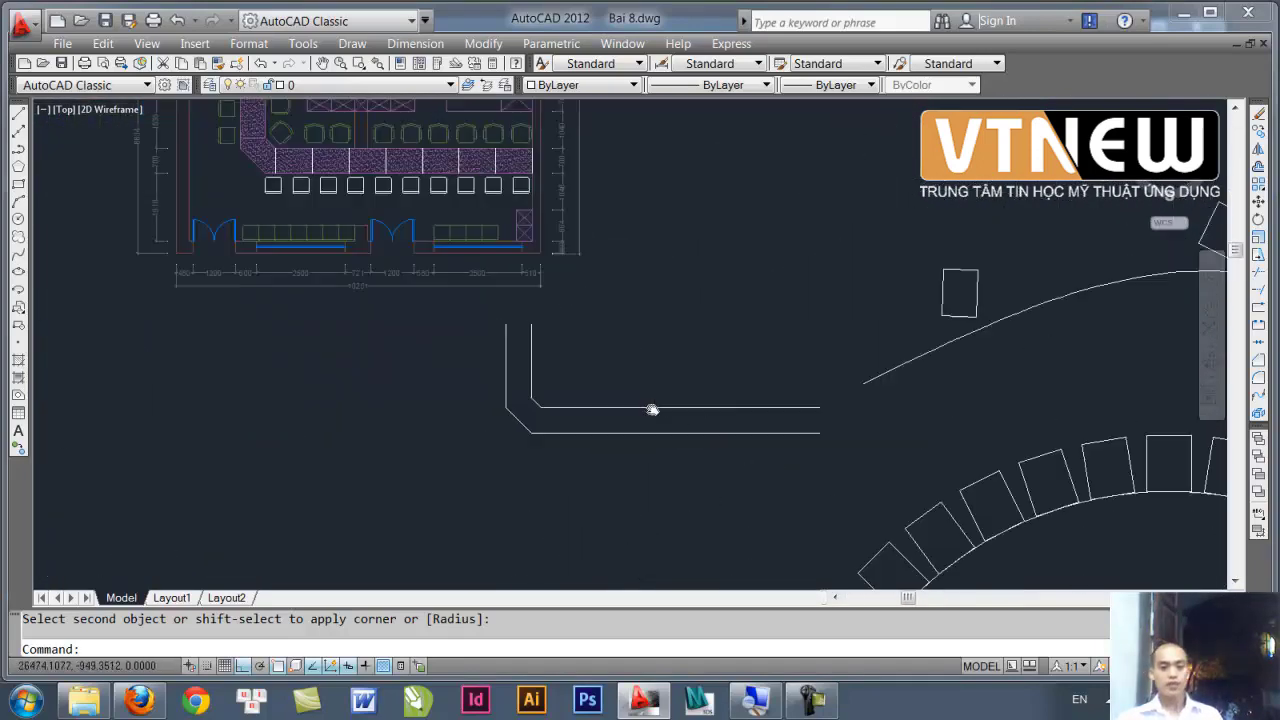